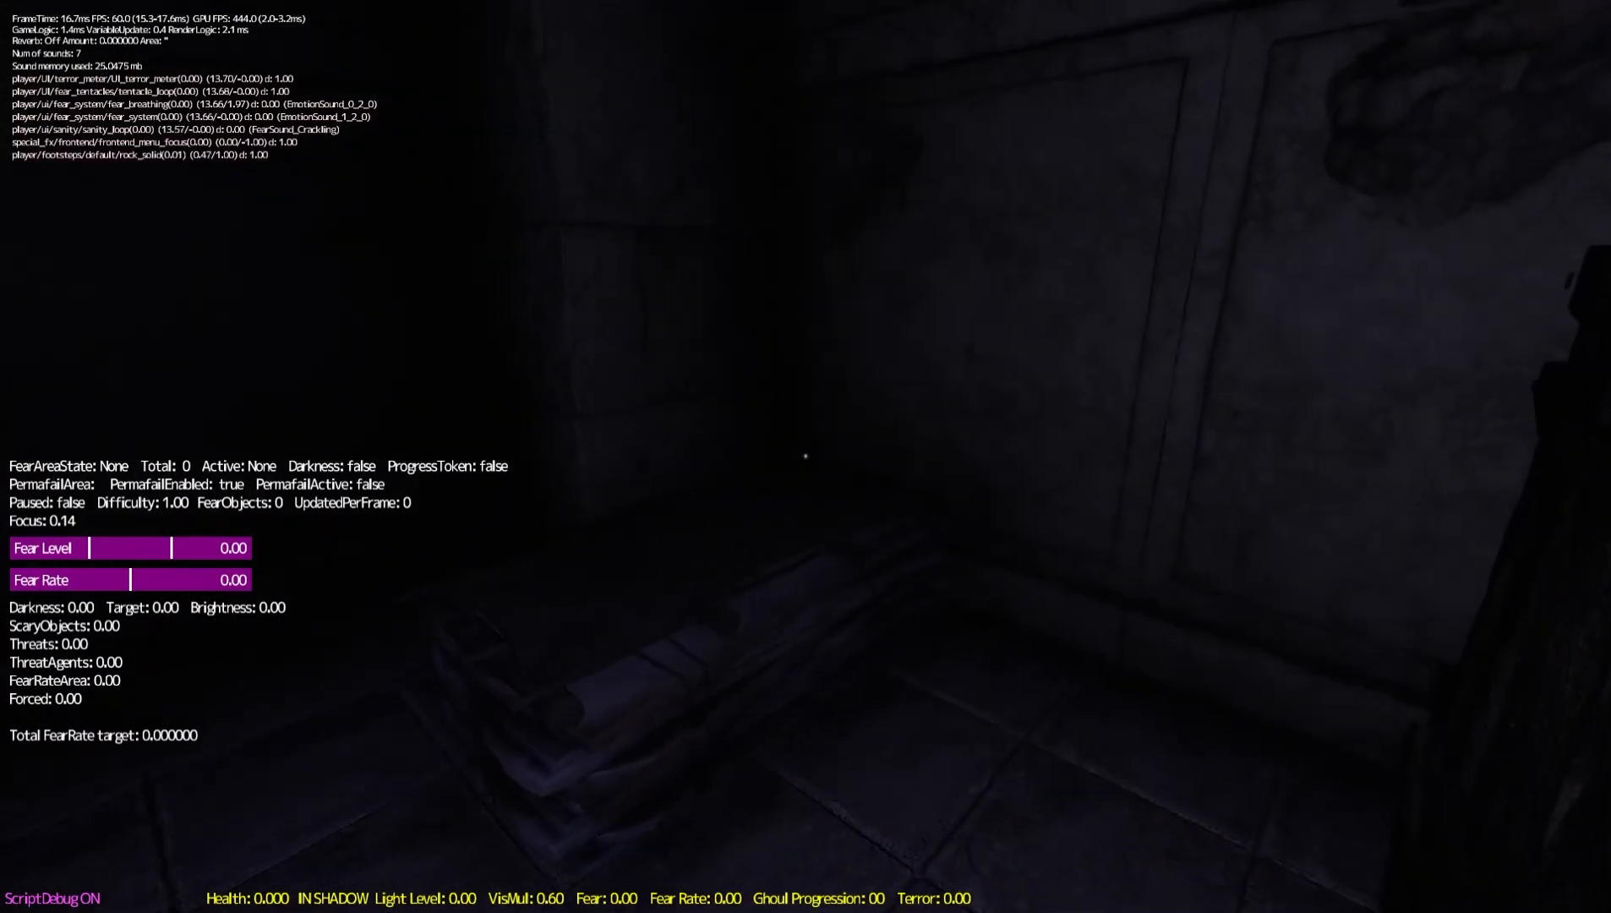
# Walk through the unlit starting room in the running game to check how dark it is
pyautogui.press('w')
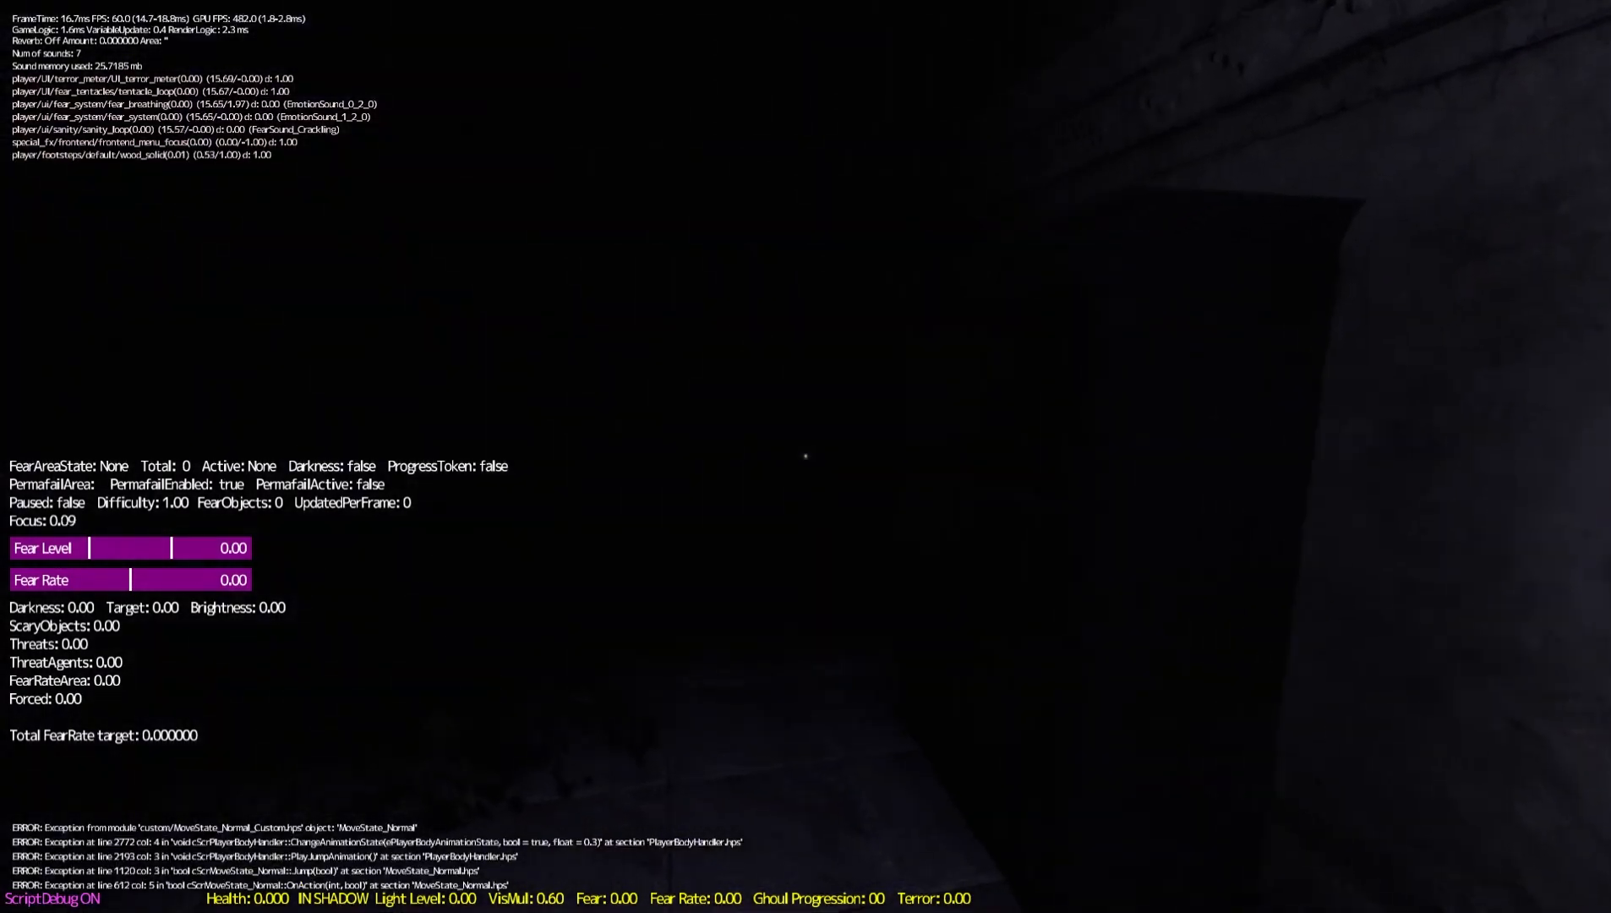
pyautogui.press('w')
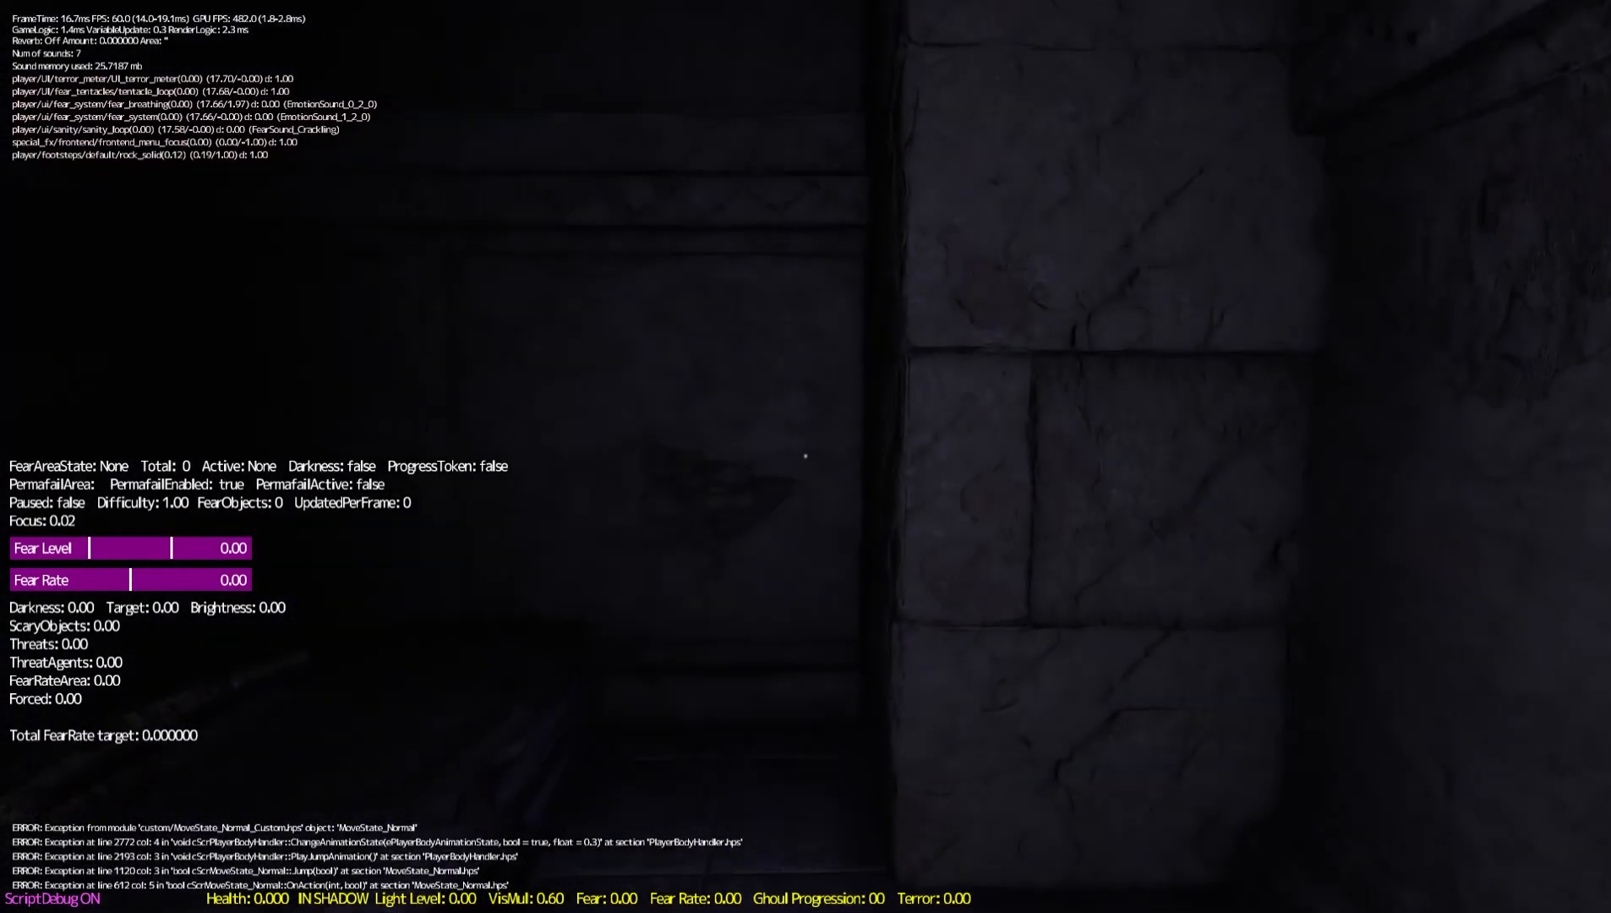
pyautogui.press('w')
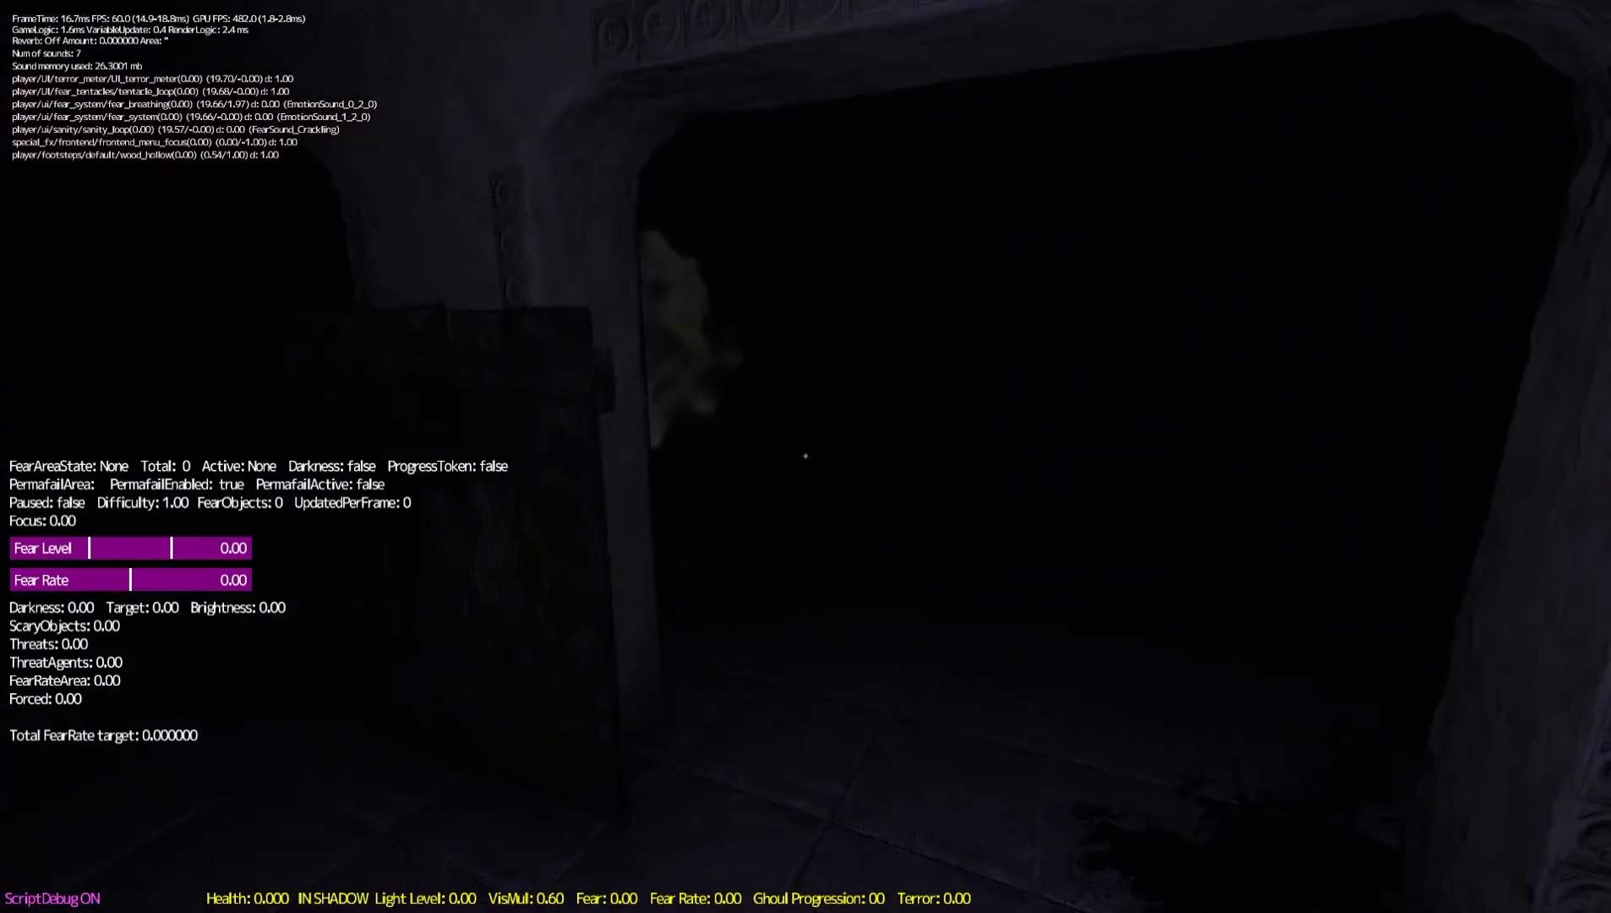
pyautogui.press('w')
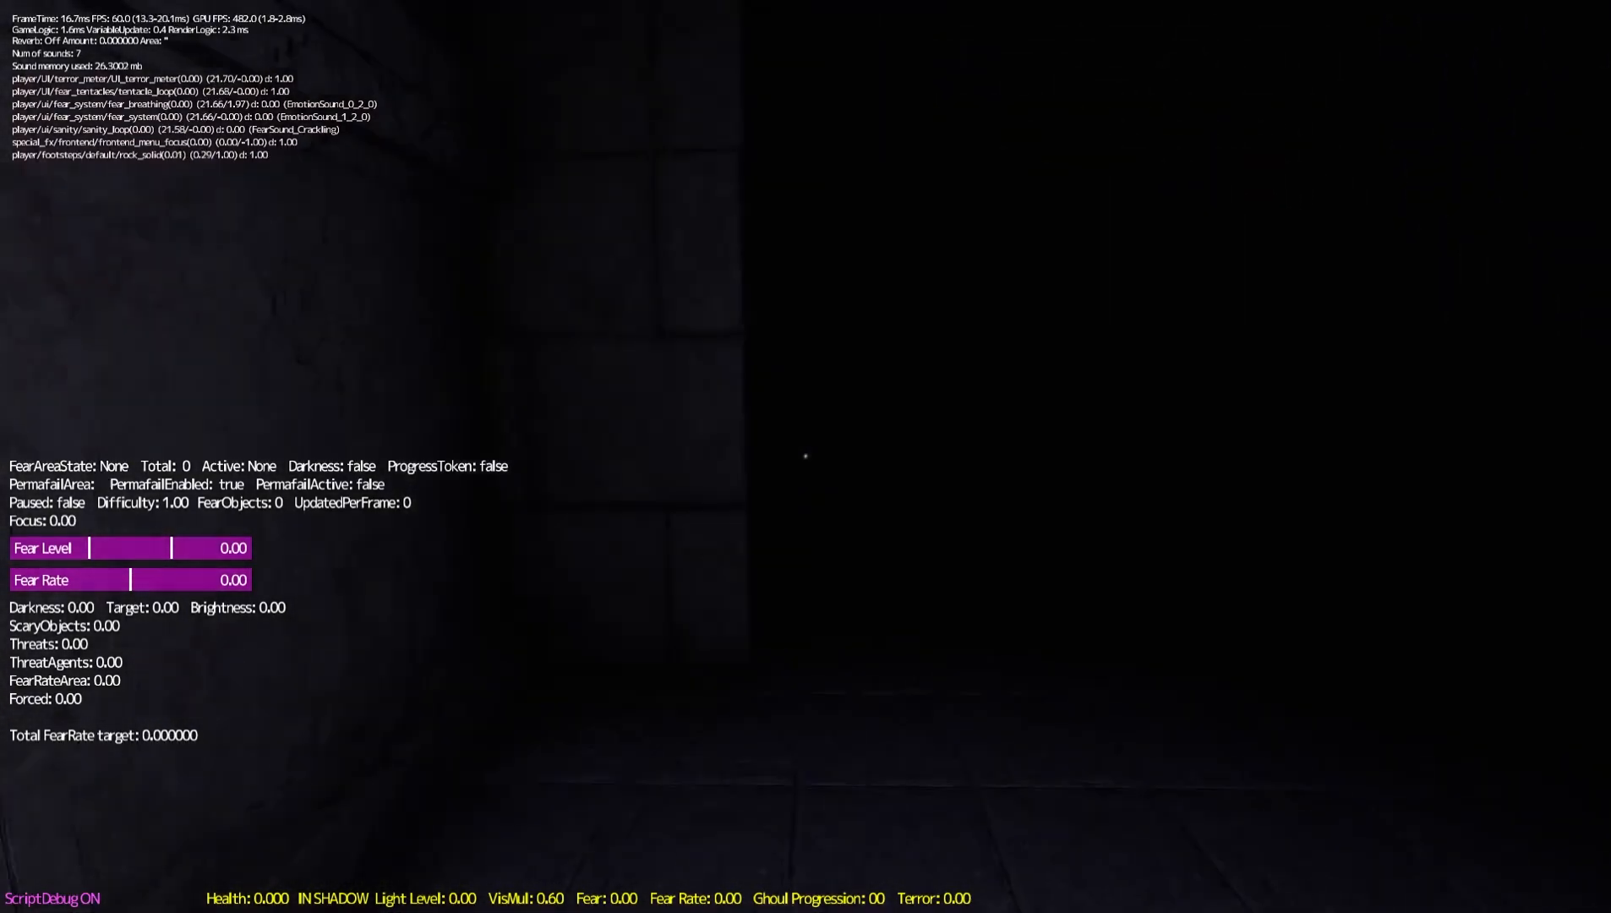
pyautogui.press('w')
pyautogui.press('space')
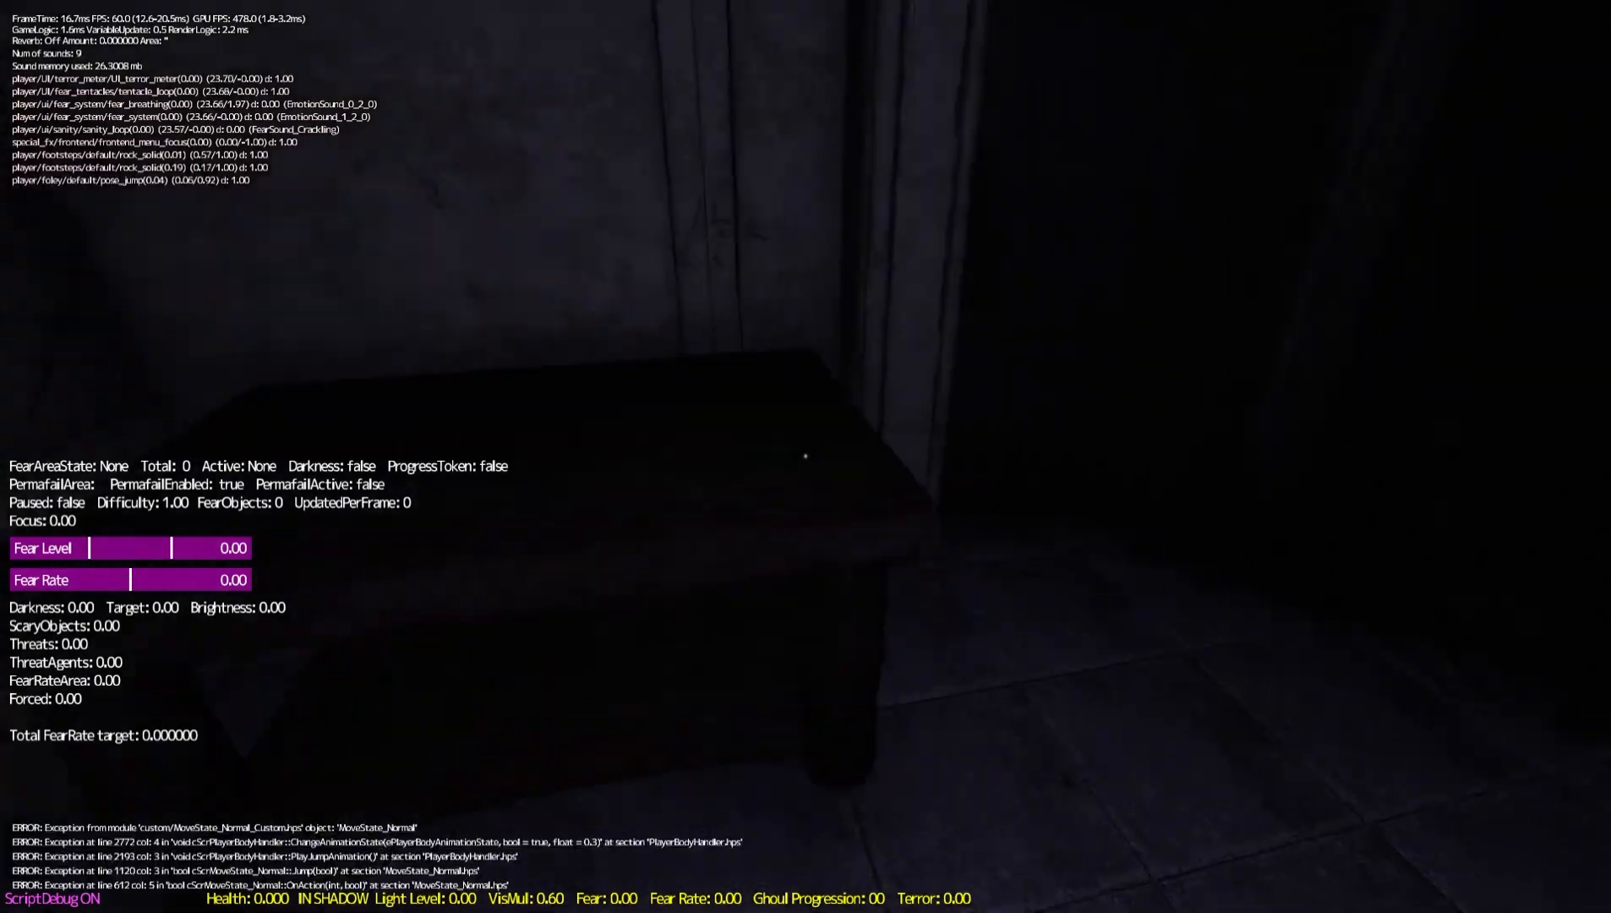
pyautogui.press('w')
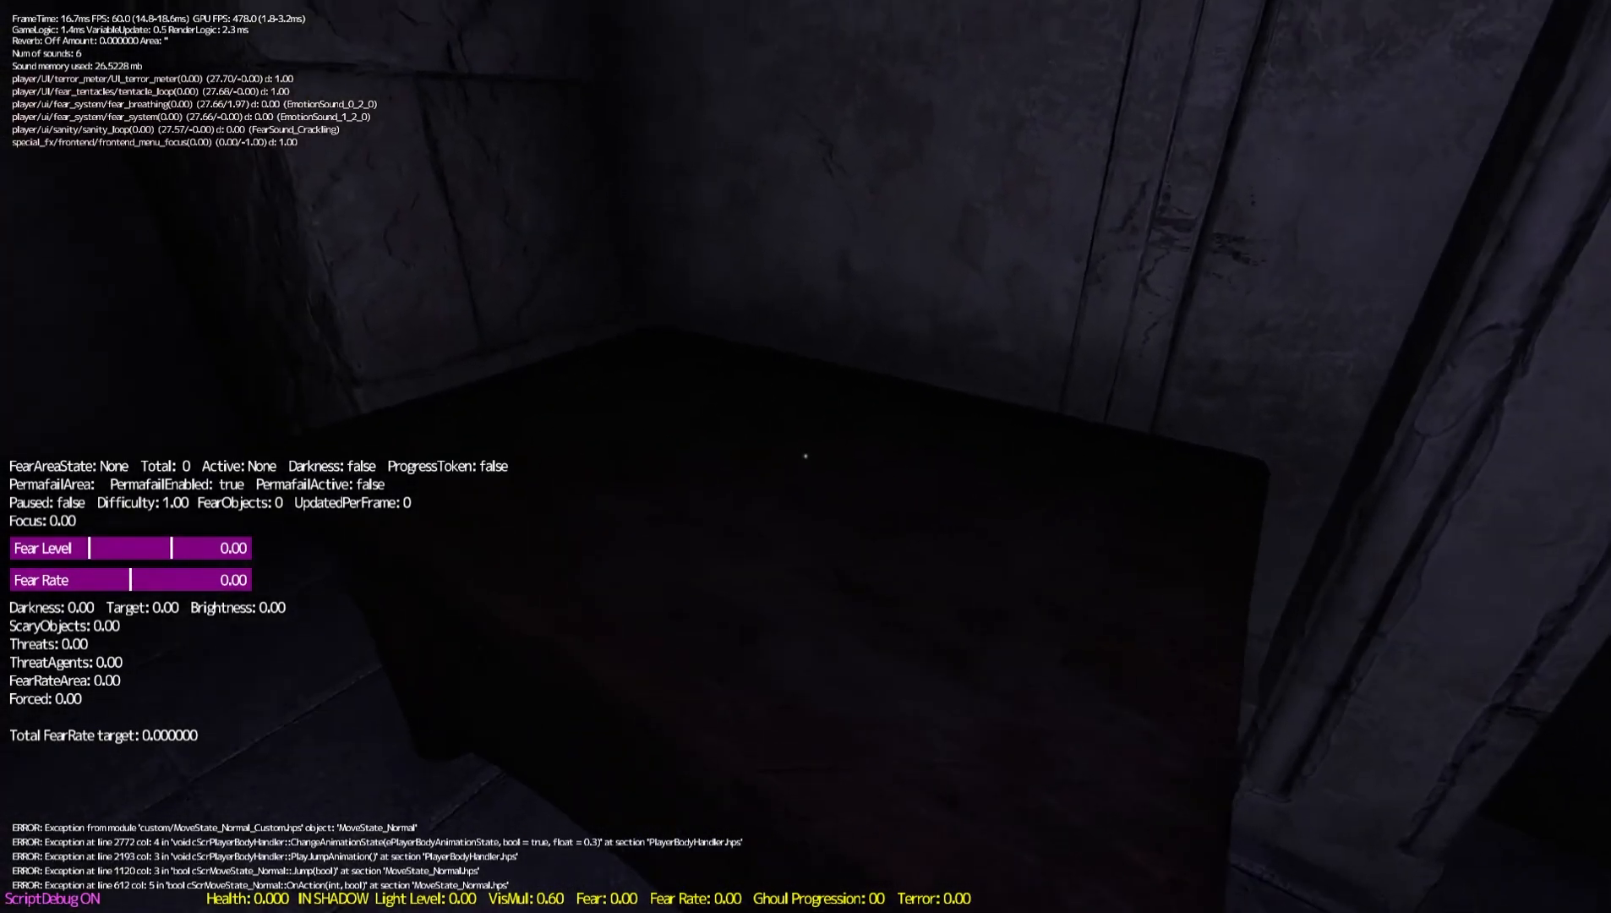
pyautogui.press('s')
pyautogui.press('w')
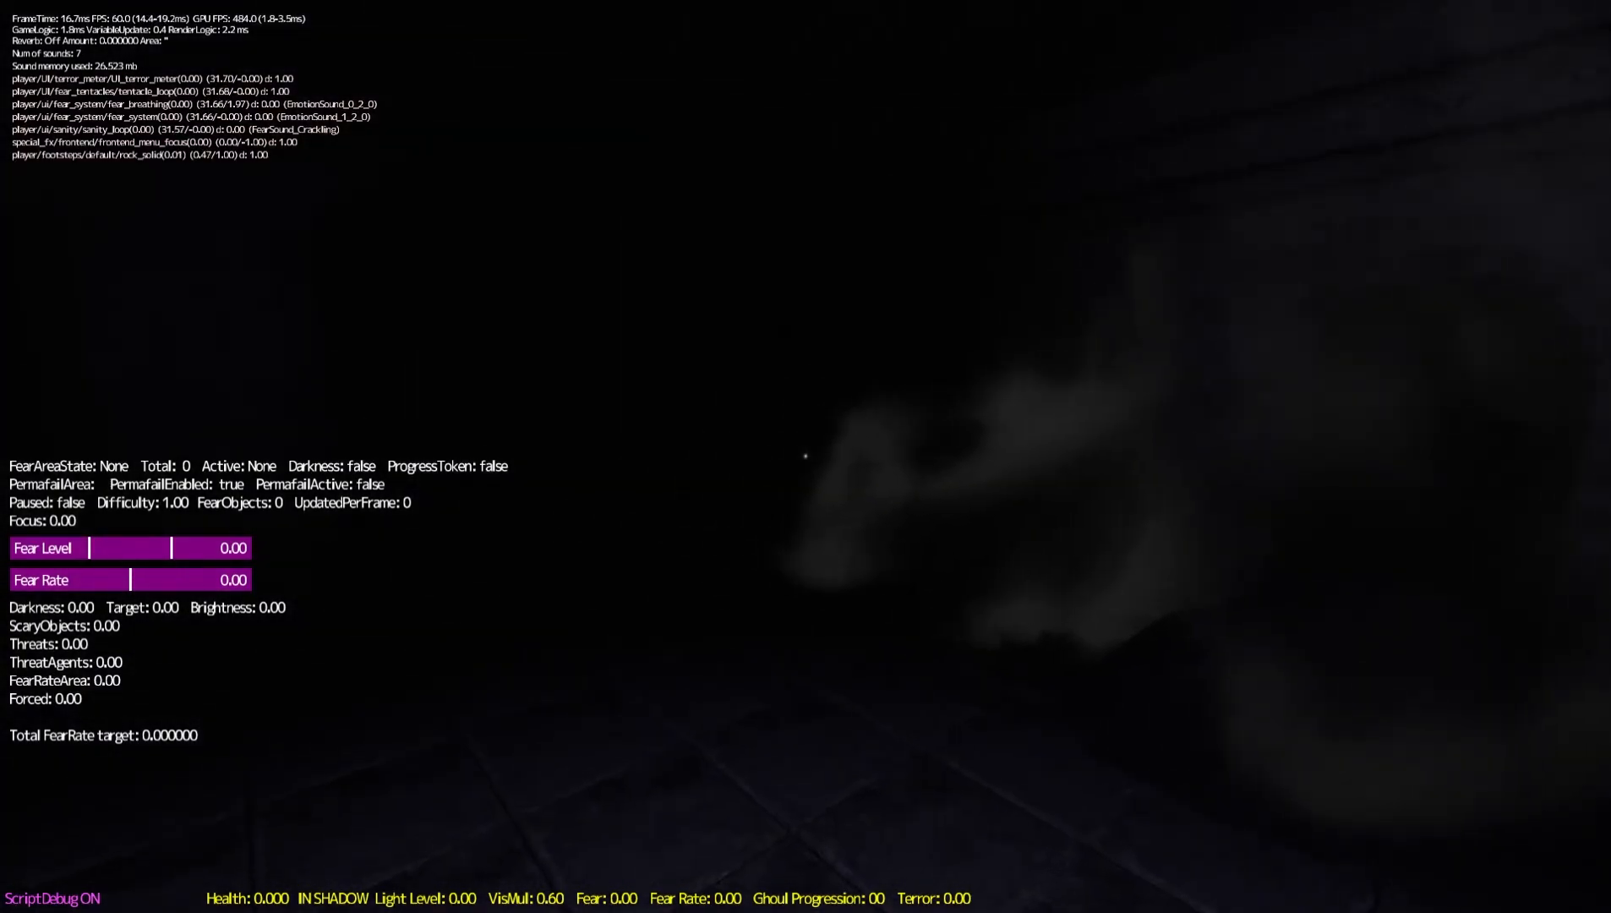
# Exit the running game session without saving
pyautogui.press('Escape')
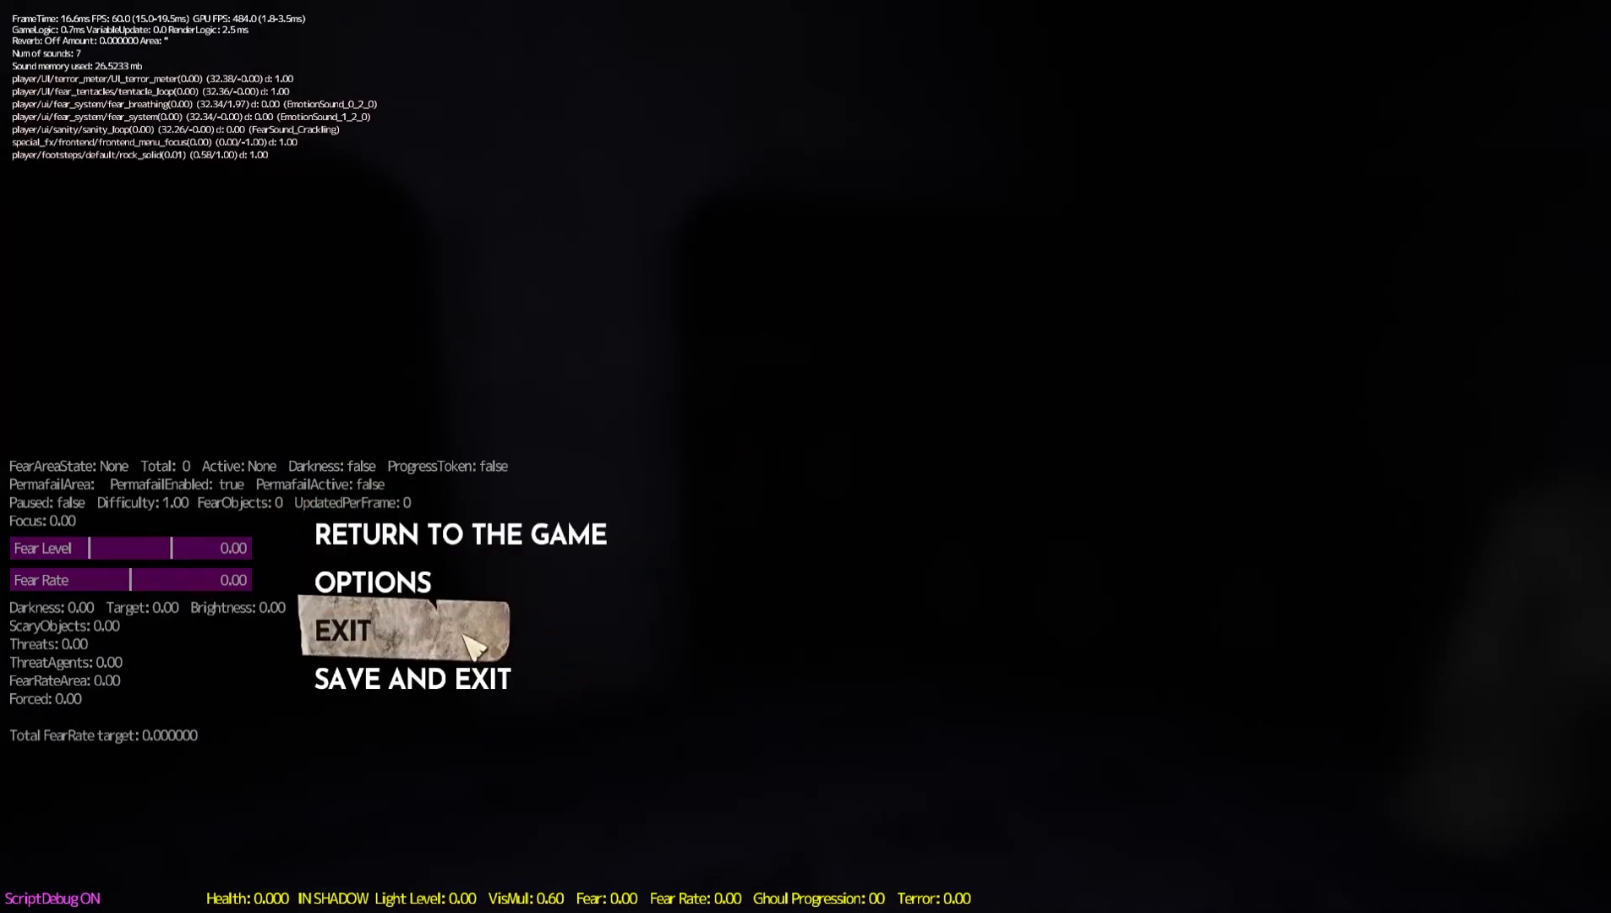
pyautogui.click(361, 645)
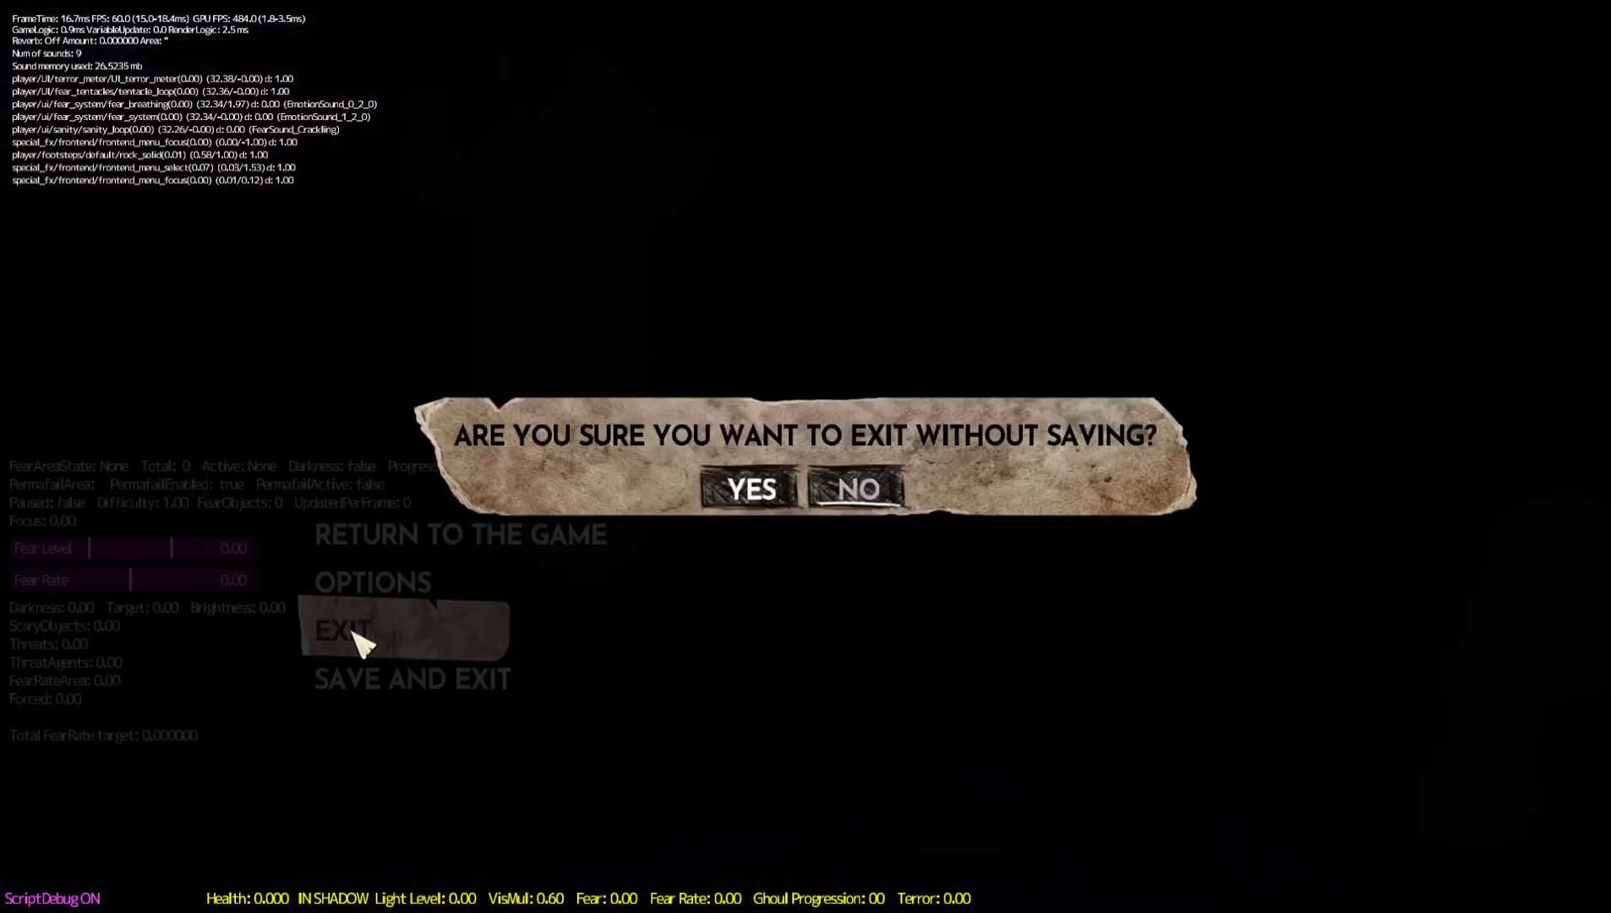
pyautogui.click(729, 489)
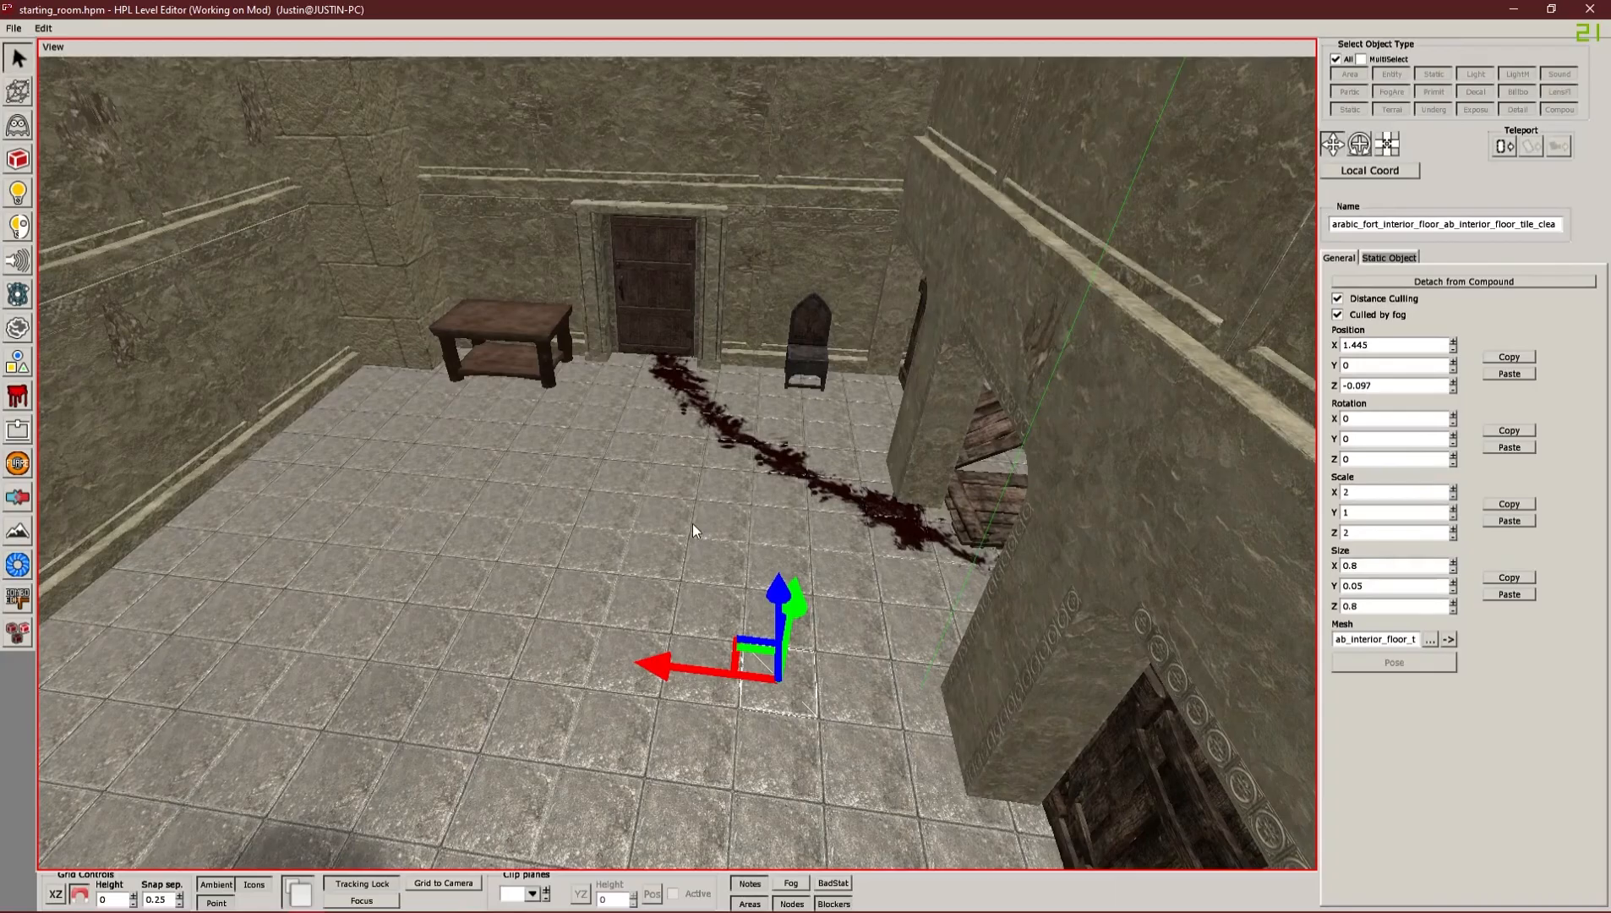
pyautogui.keyDown('alt'); pyautogui.moveTo(713, 461); pyautogui.dragTo(770, 563); pyautogui.keyUp('alt')
pyautogui.click(690, 559)
pyautogui.scroll(-3, 785, 562)
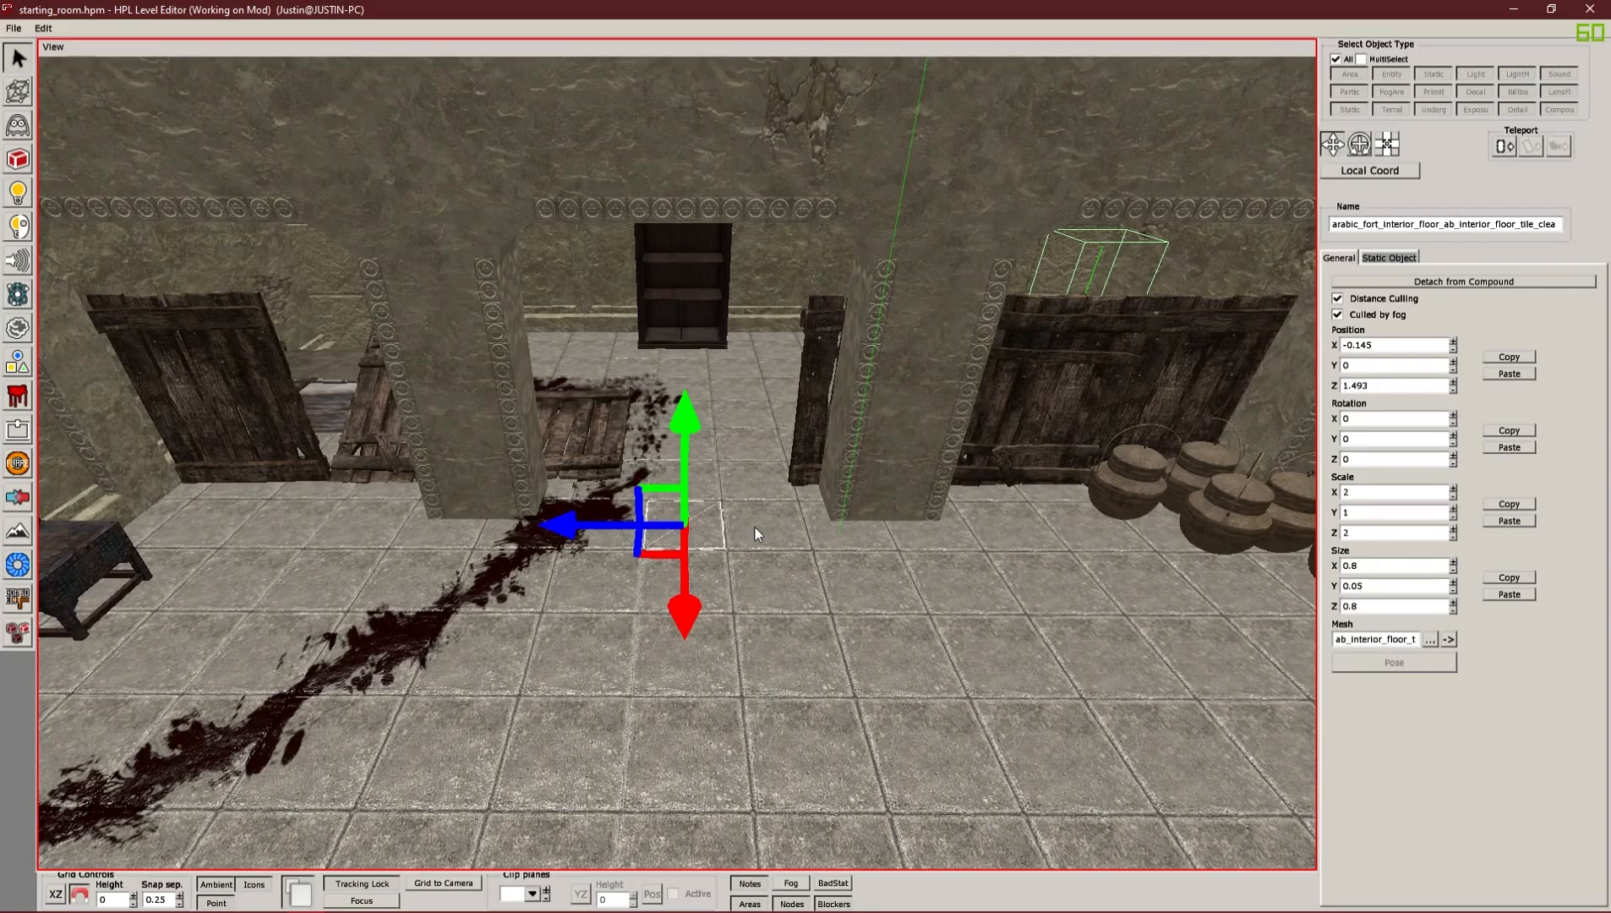
pyautogui.moveTo(755, 527)
pyautogui.mouseDown(button='middle')
pyautogui.moveTo(841, 554)
pyautogui.moveTo(761, 557)
pyautogui.mouseUp(button='middle')
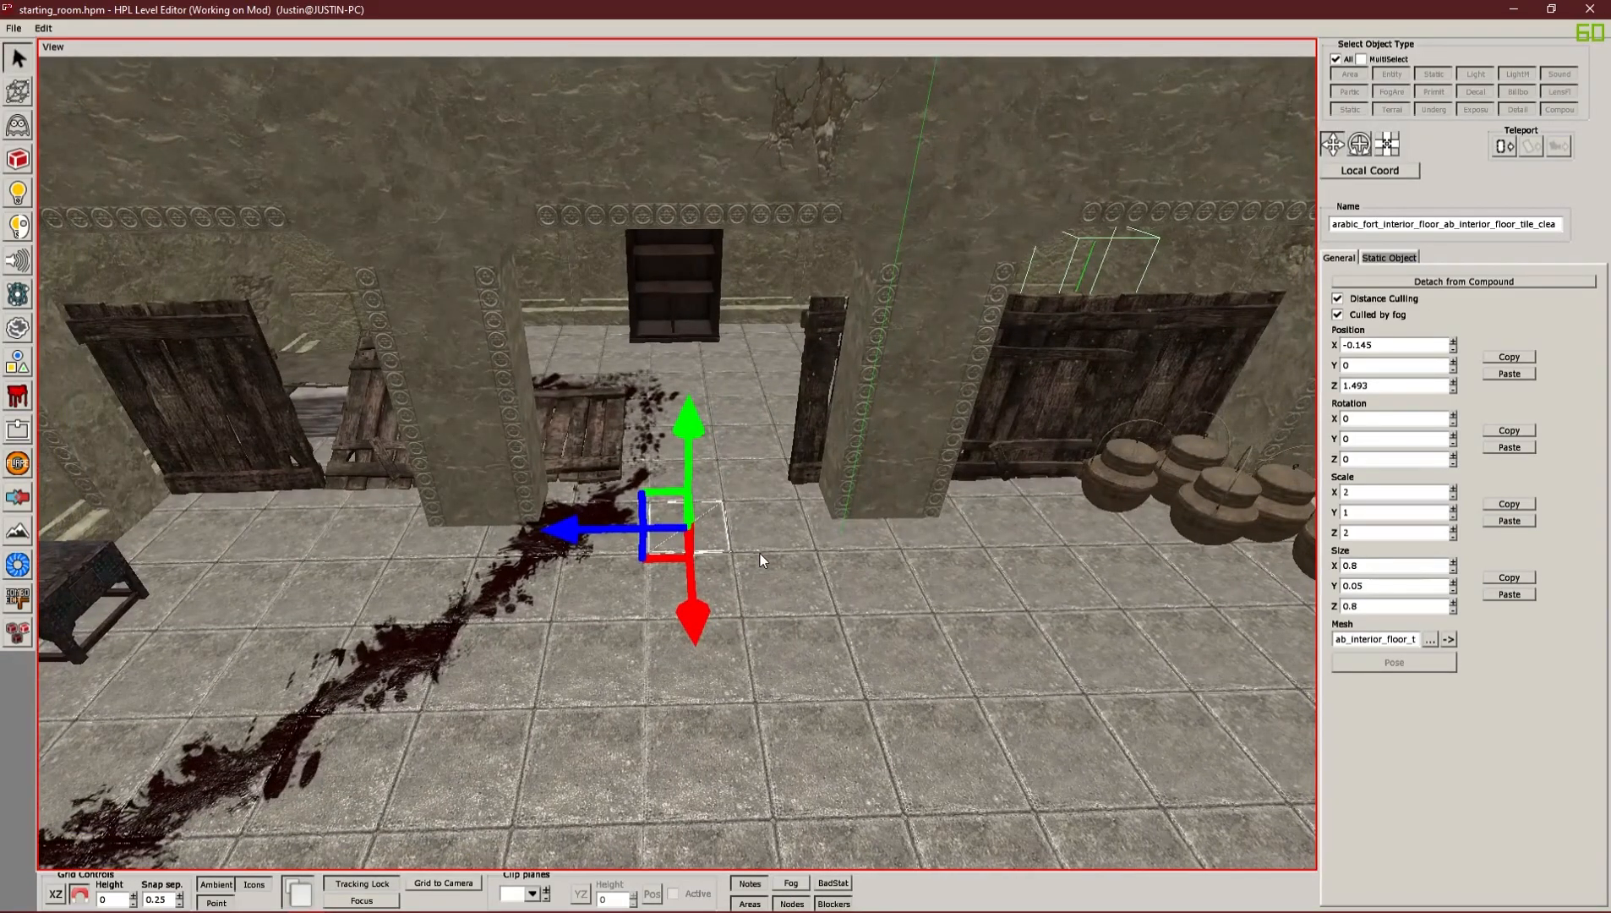
pyautogui.hotkey('ctrl', 'z')
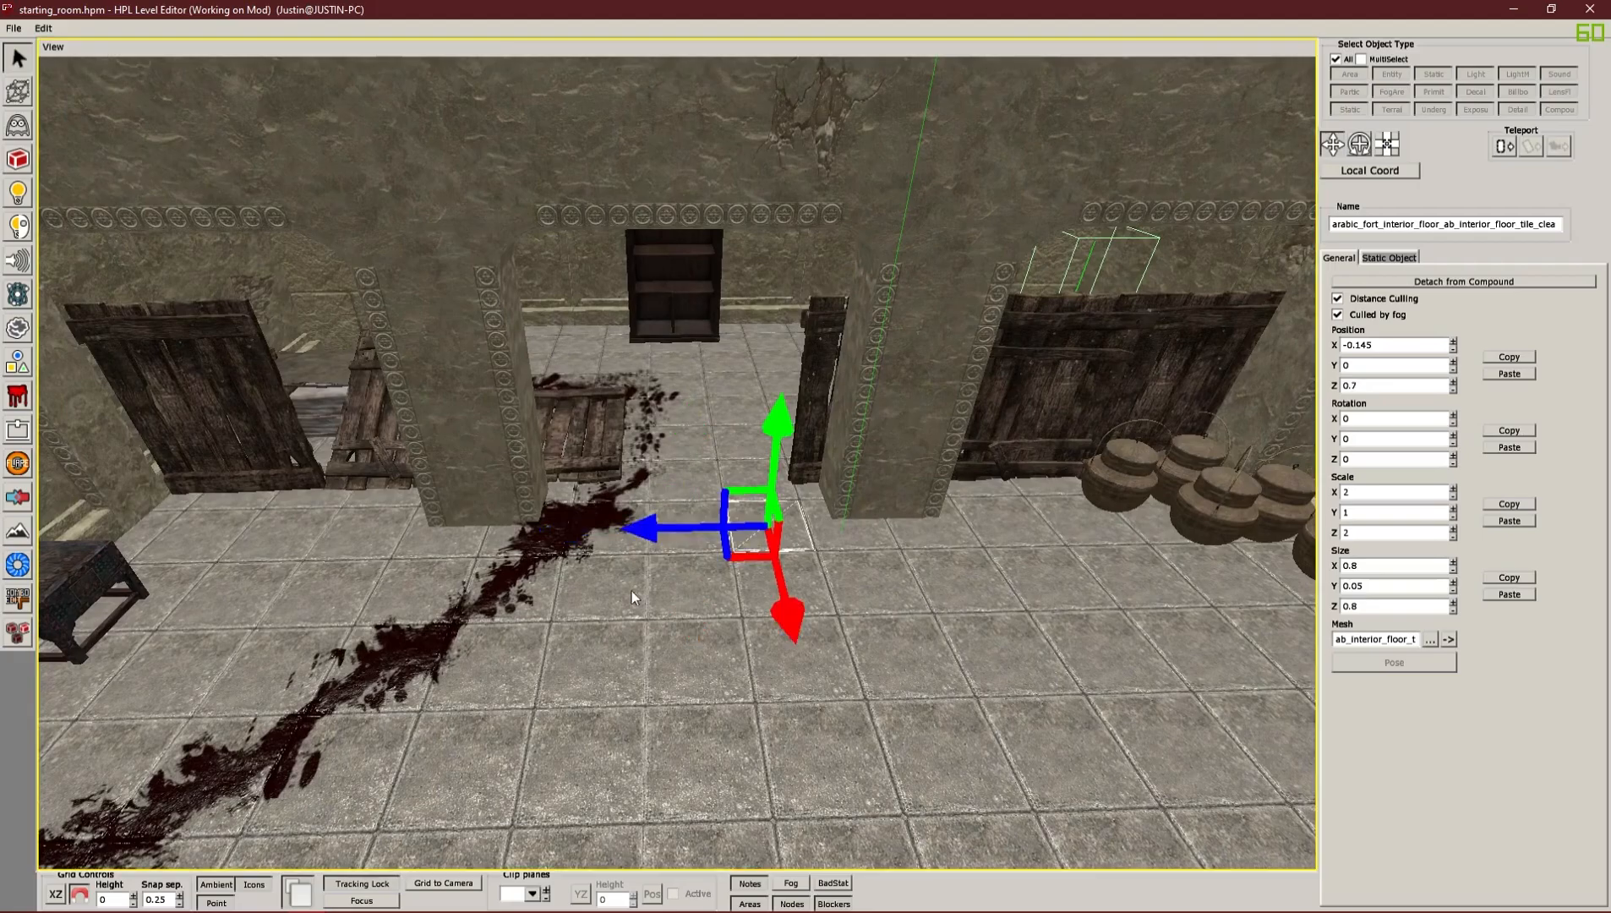
pyautogui.moveTo(626, 587); pyautogui.dragTo(671, 590, button='middle')
pyautogui.moveTo(730, 535); pyautogui.dragTo(646, 625, button='middle')
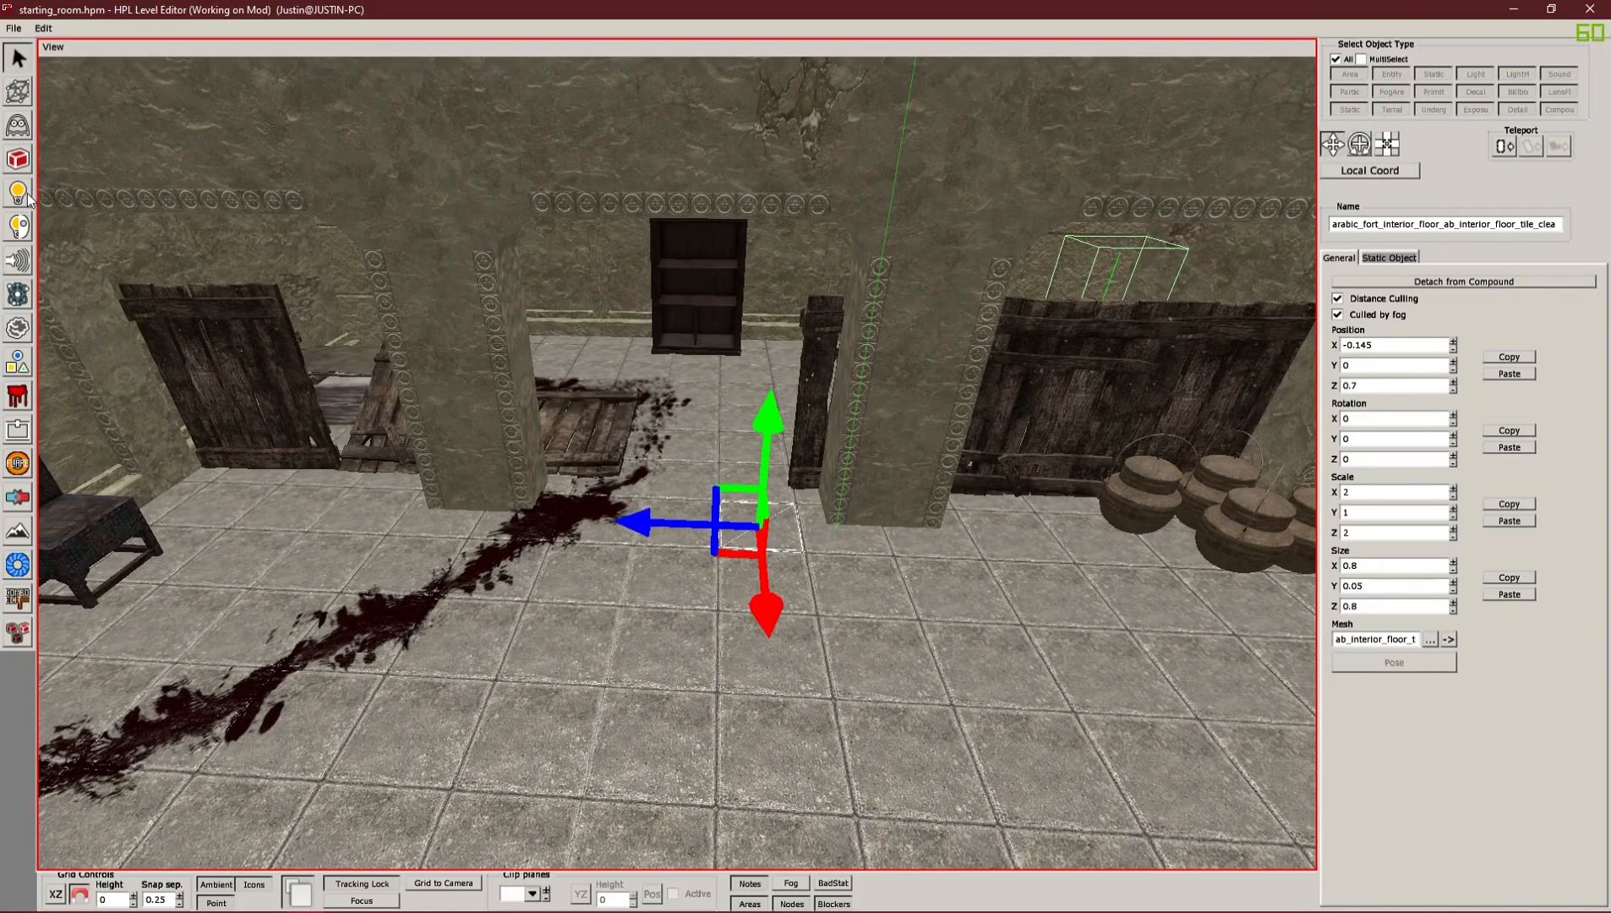
# Place an arab_lamp_oil_hanging_01 entity from the arabic_fort lamp category on the floor in the middle of the room, clearing the old name filter
pyautogui.click(30, 131)
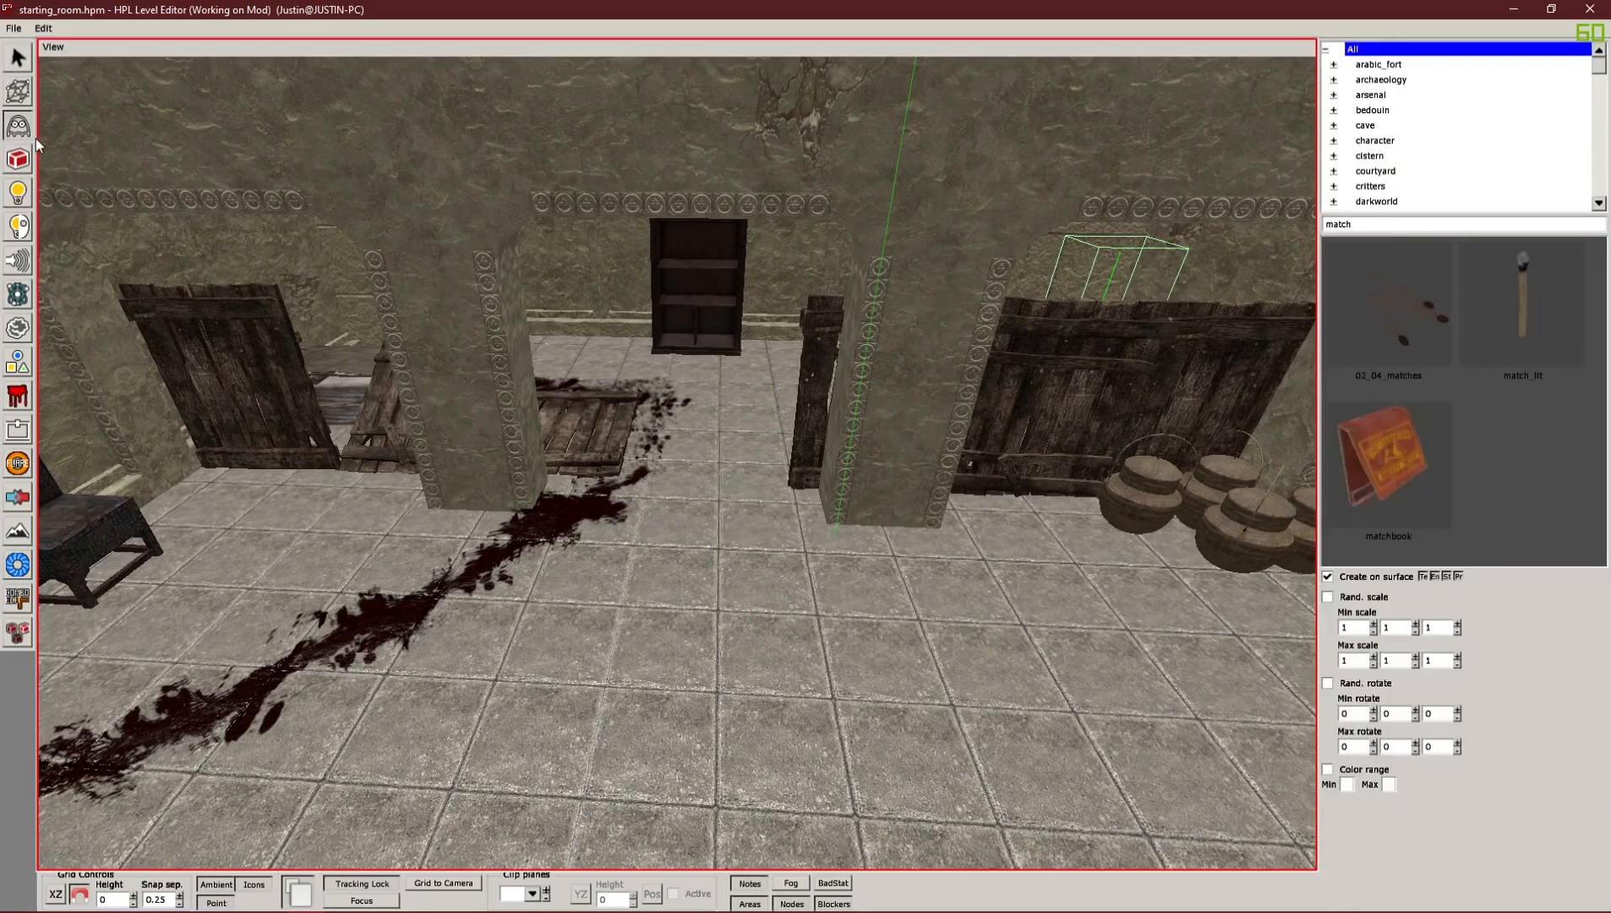
pyautogui.click(1379, 66)
pyautogui.click(1333, 65)
pyautogui.scroll(-2, 1428, 105)
pyautogui.scroll(2, 1431, 110)
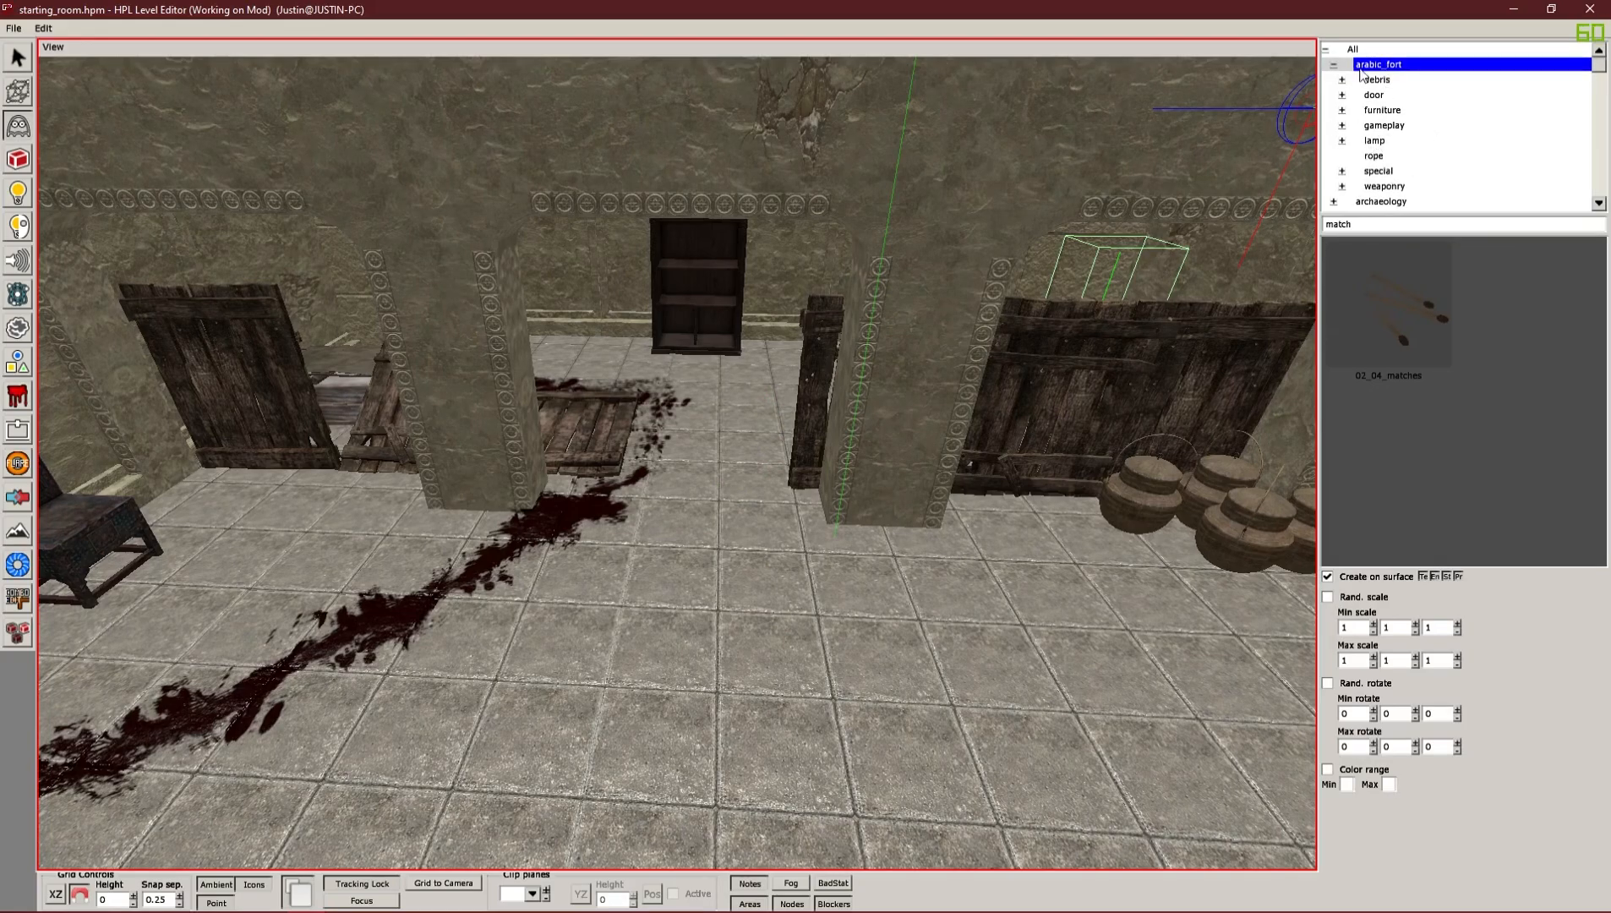
pyautogui.click(1376, 141)
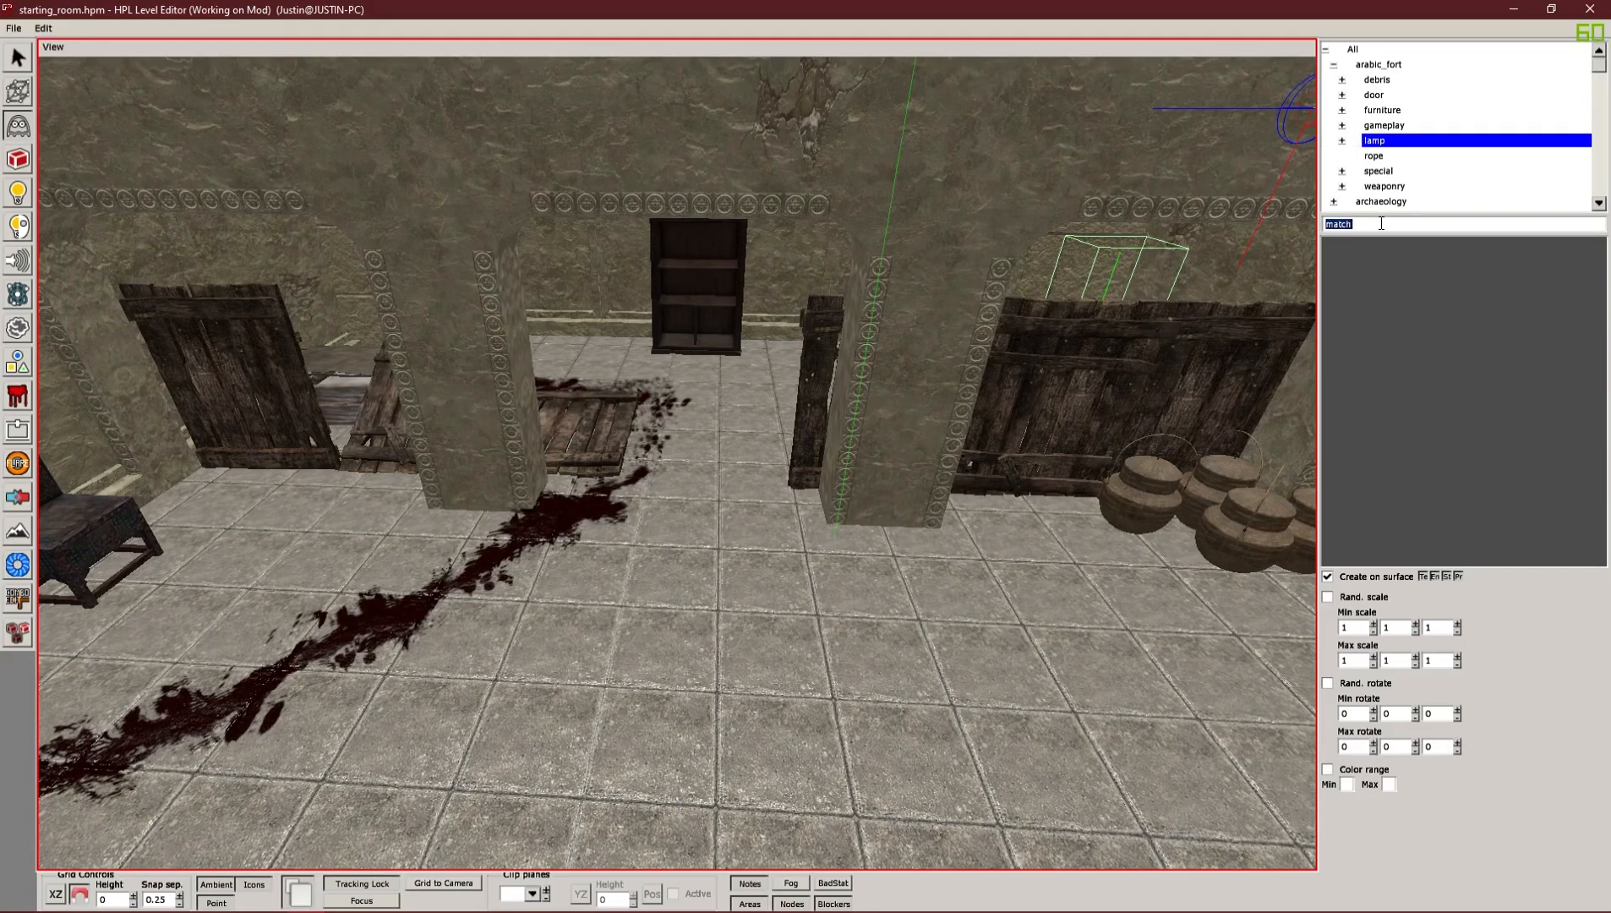
pyautogui.press('BackSpace')
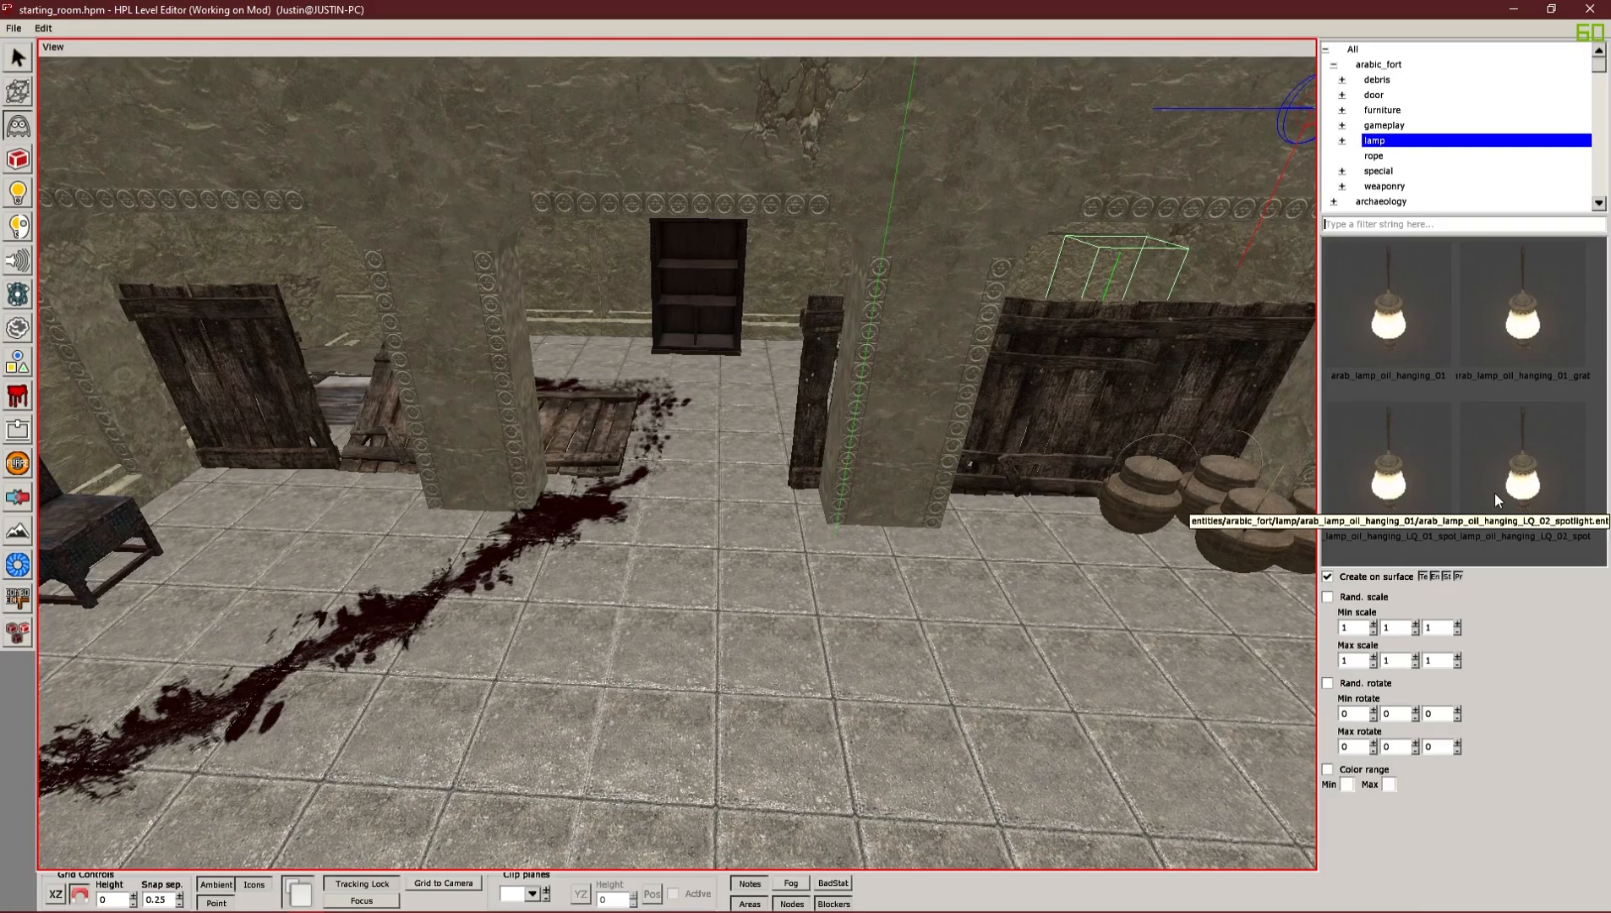
pyautogui.click(1431, 363)
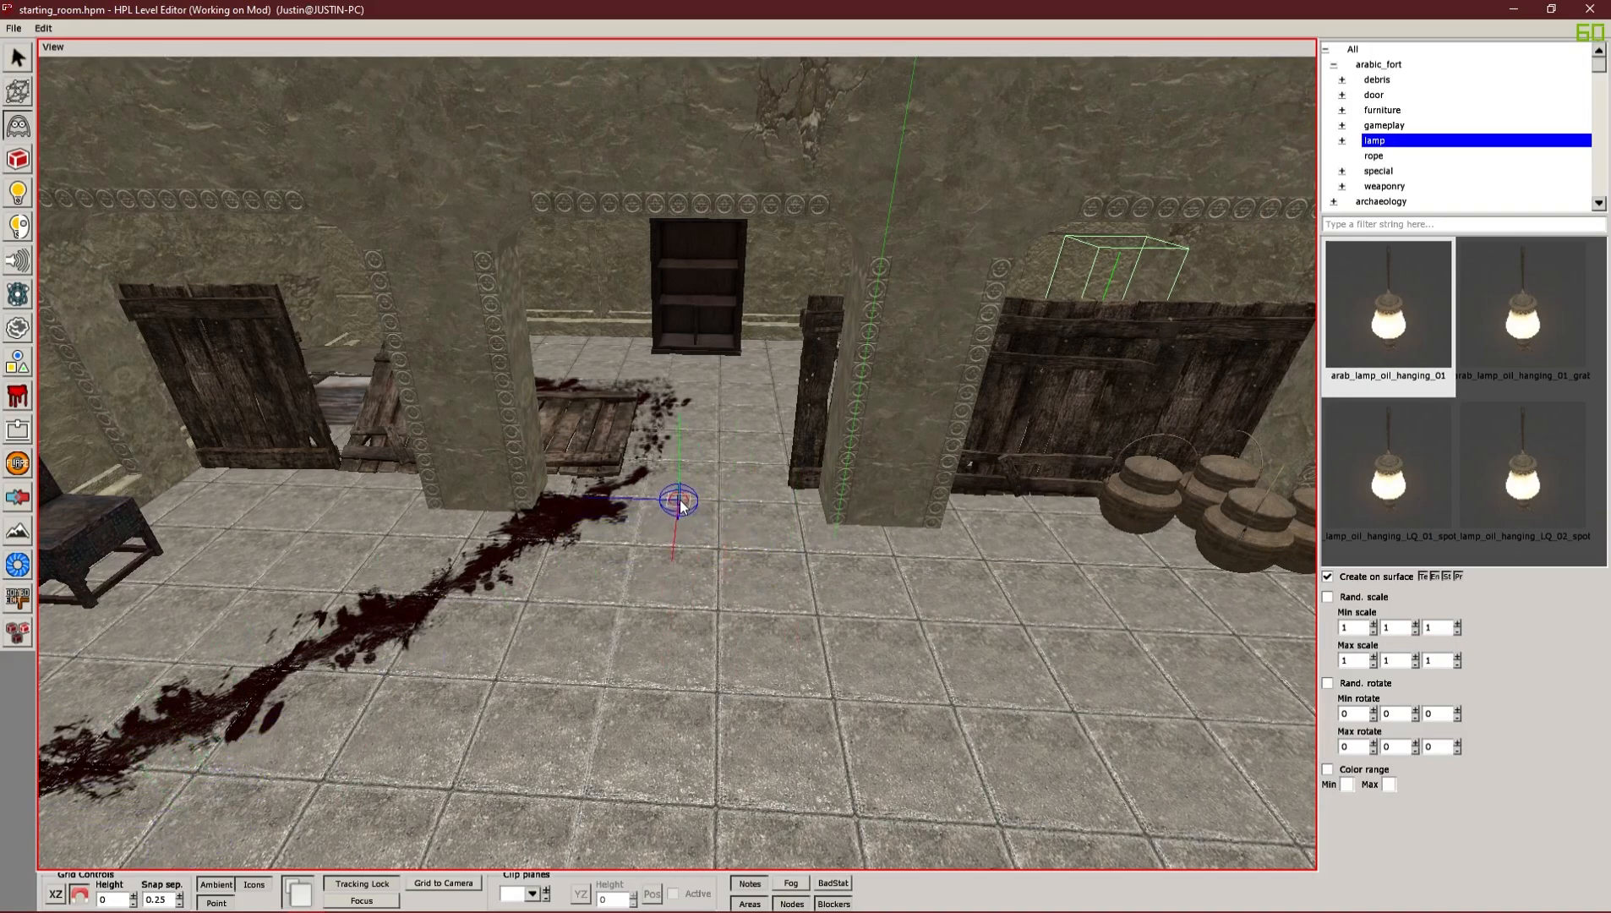
pyautogui.click(672, 519)
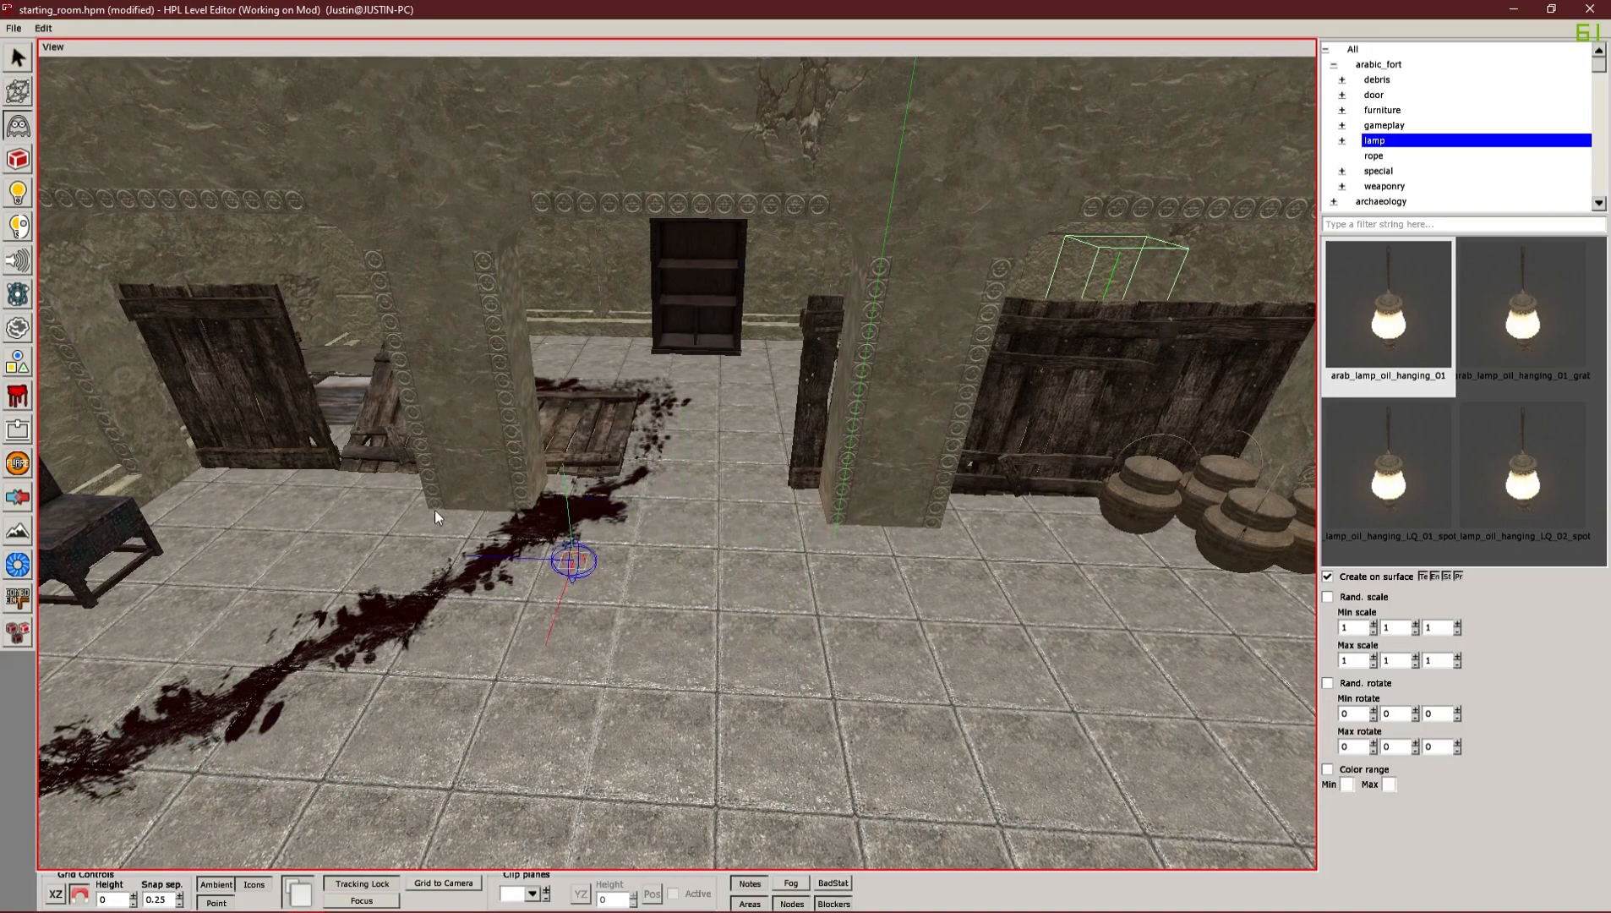
# Select the new hanging oil lamp and raise it off the floor to a Y position of 1.75
pyautogui.keyDown('alt'); pyautogui.moveTo(668, 559); pyautogui.dragTo(716, 500); pyautogui.keyUp('alt')
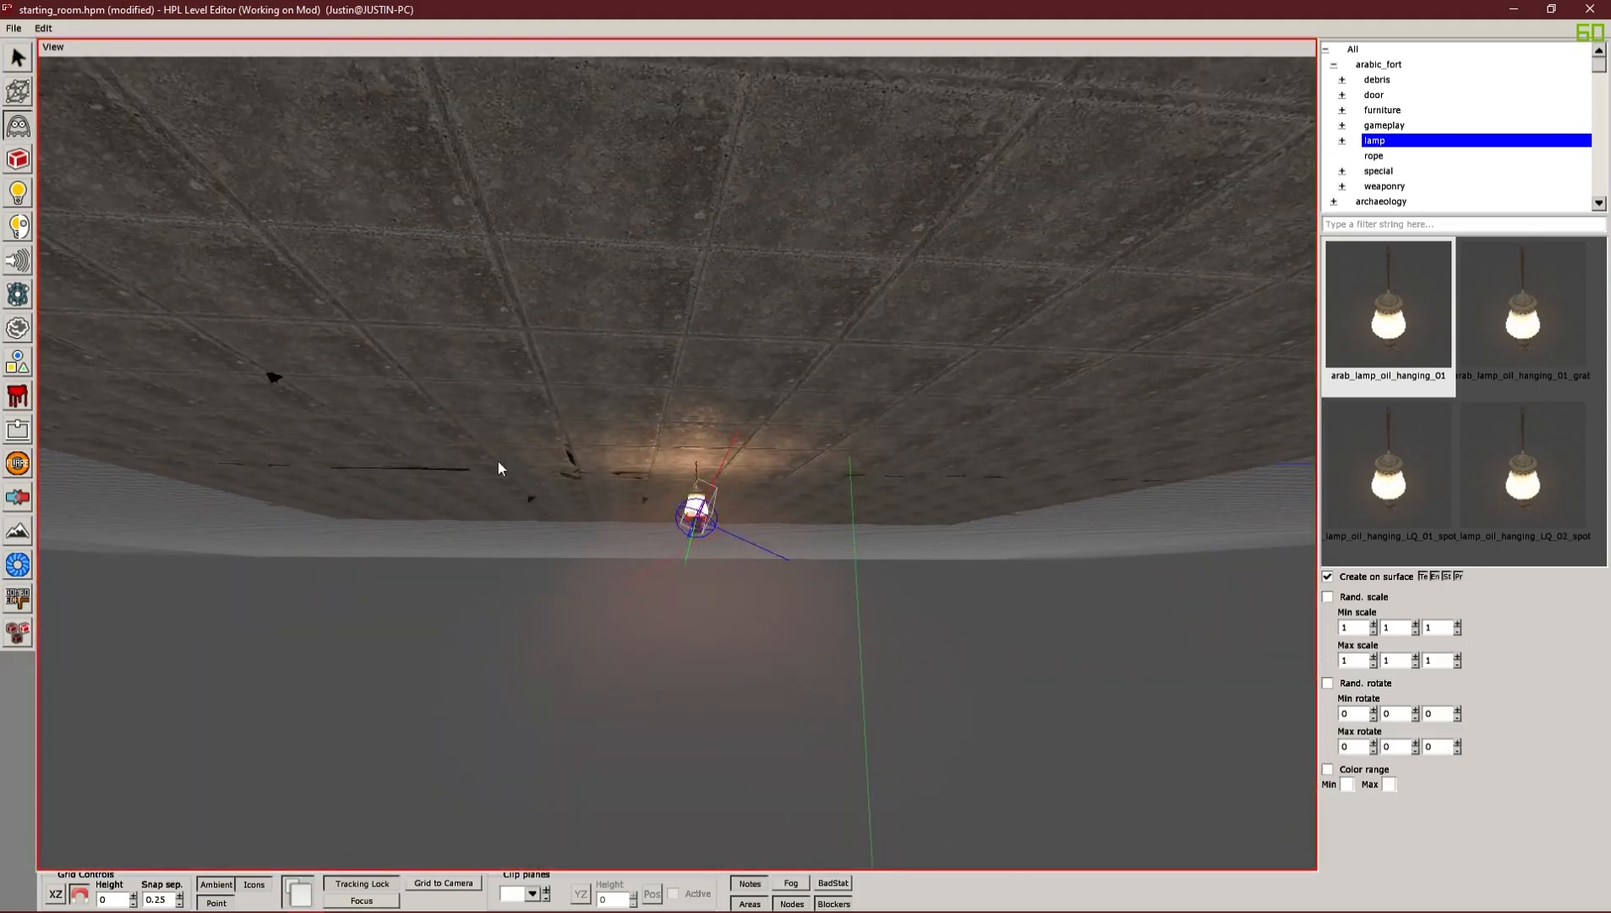
pyautogui.click(18, 59)
pyautogui.click(701, 511)
pyautogui.moveTo(704, 368); pyautogui.dragTo(714, 194)
pyautogui.keyDown('alt'); pyautogui.moveTo(712, 304); pyautogui.dragTo(656, 364); pyautogui.keyUp('alt')
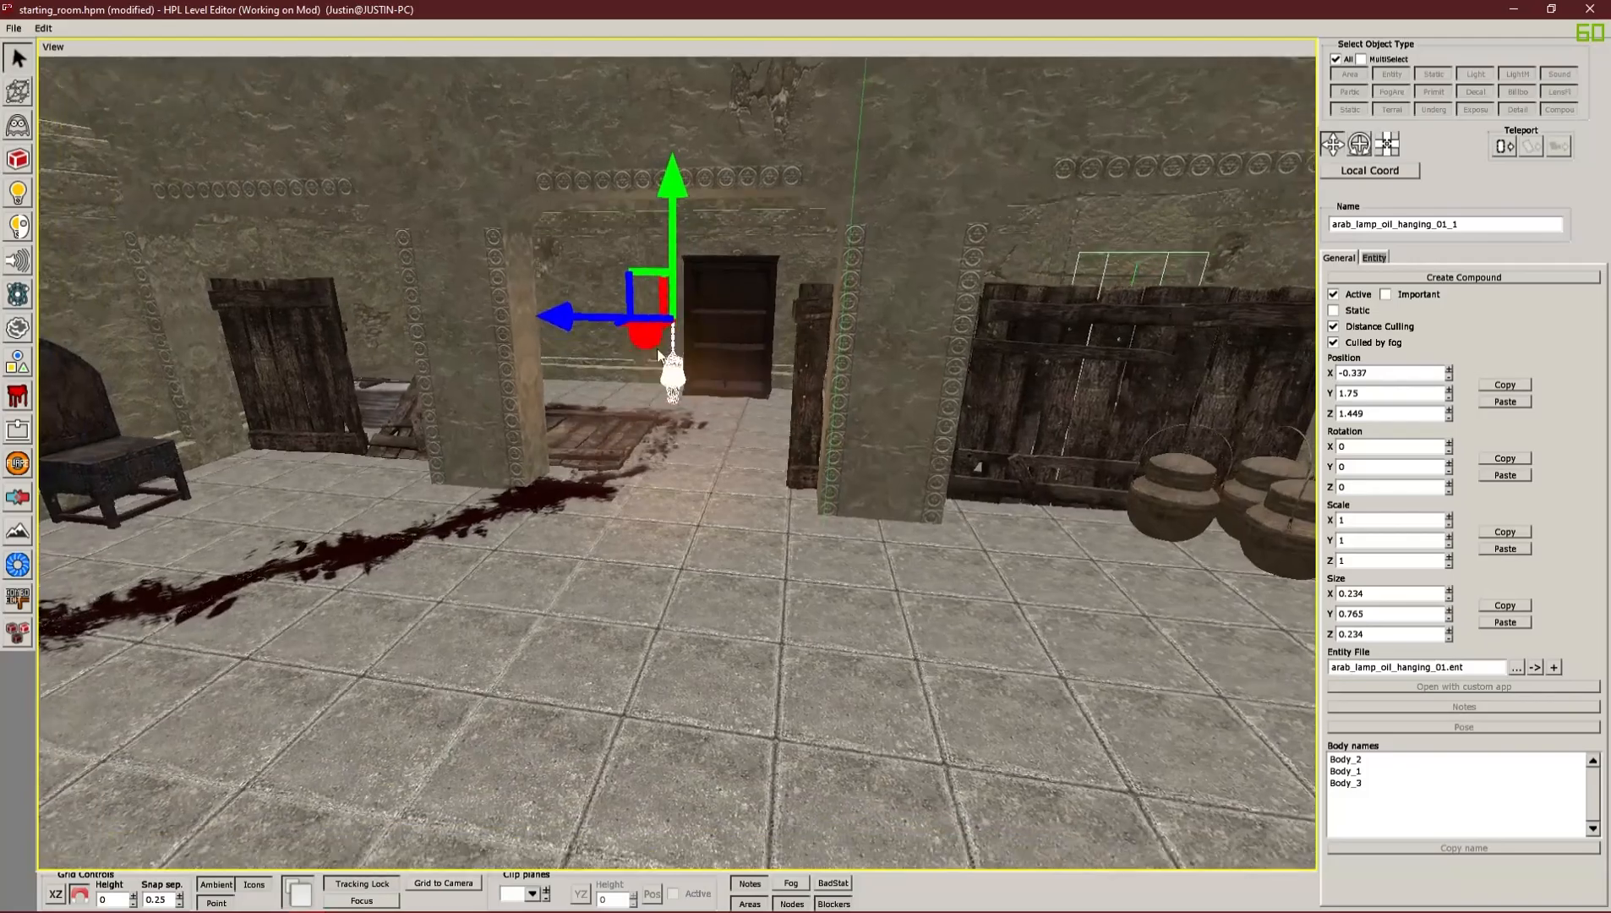
# Reposition the hanging oil lamp at X -0.5 and raise it to Y 2.75 in front of the middle archway
pyautogui.moveTo(676, 239); pyautogui.dragTo(529, 331)
pyautogui.moveTo(518, 195); pyautogui.dragTo(536, 189)
pyautogui.click(551, 415)
pyautogui.keyDown('alt'); pyautogui.moveTo(551, 416); pyautogui.dragTo(679, 496); pyautogui.keyUp('alt')
pyautogui.click(681, 279)
pyautogui.click(746, 479)
pyautogui.click(687, 284)
pyautogui.keyDown('alt'); pyautogui.moveTo(649, 466); pyautogui.dragTo(619, 487); pyautogui.keyUp('alt')
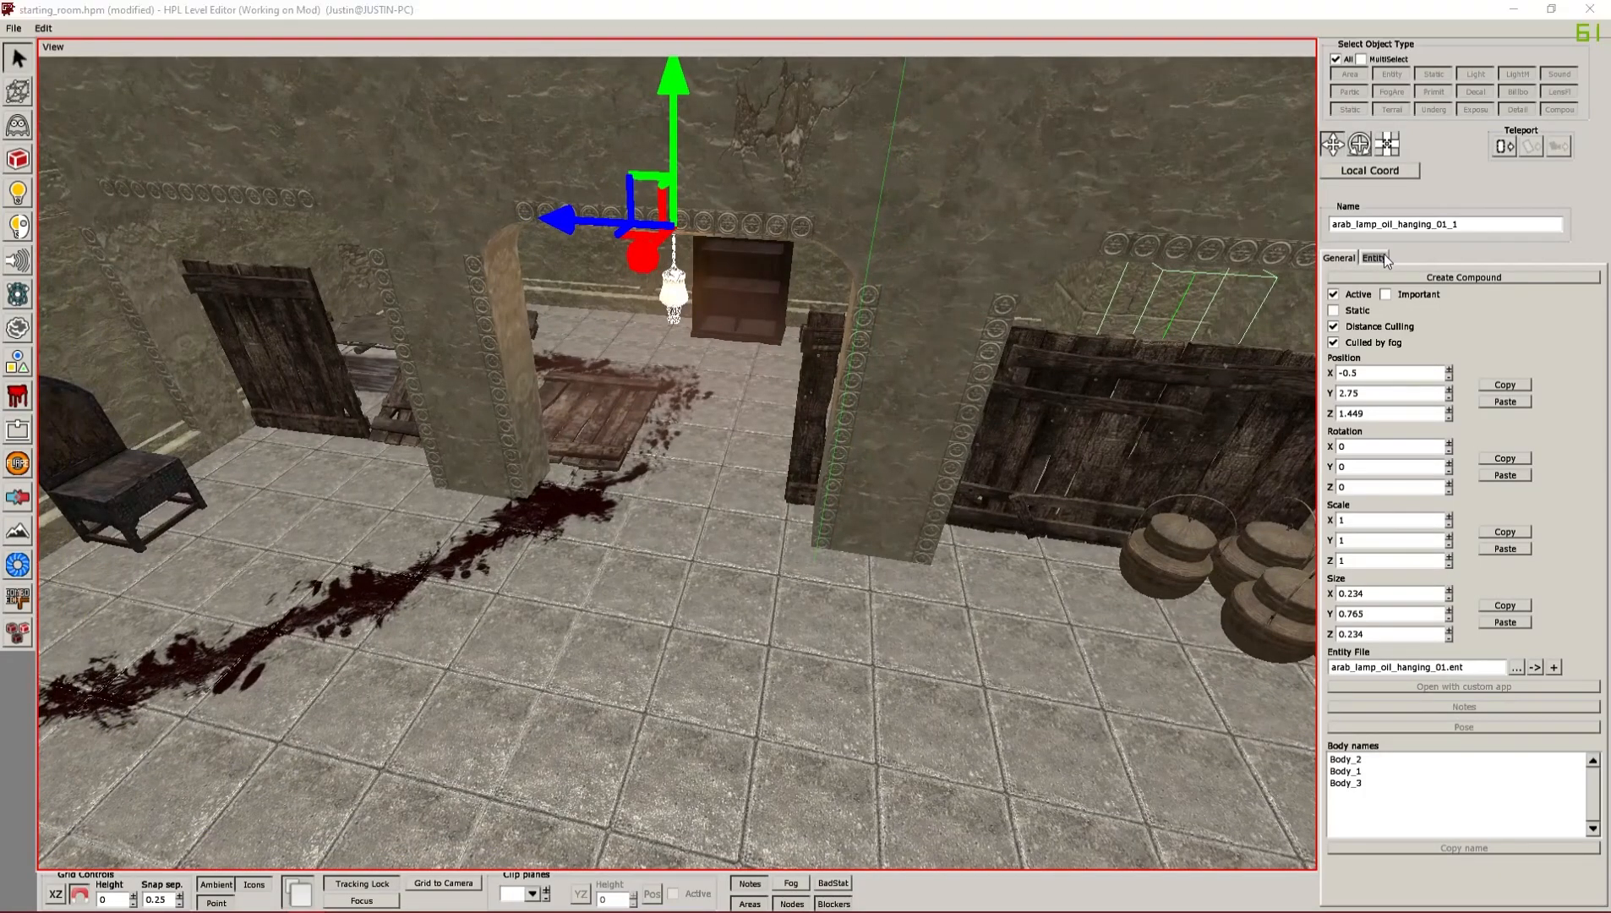
# Turn off the Lit property of the hanging oil lamp and collapse its ConnectedLight settings
pyautogui.click(1376, 256)
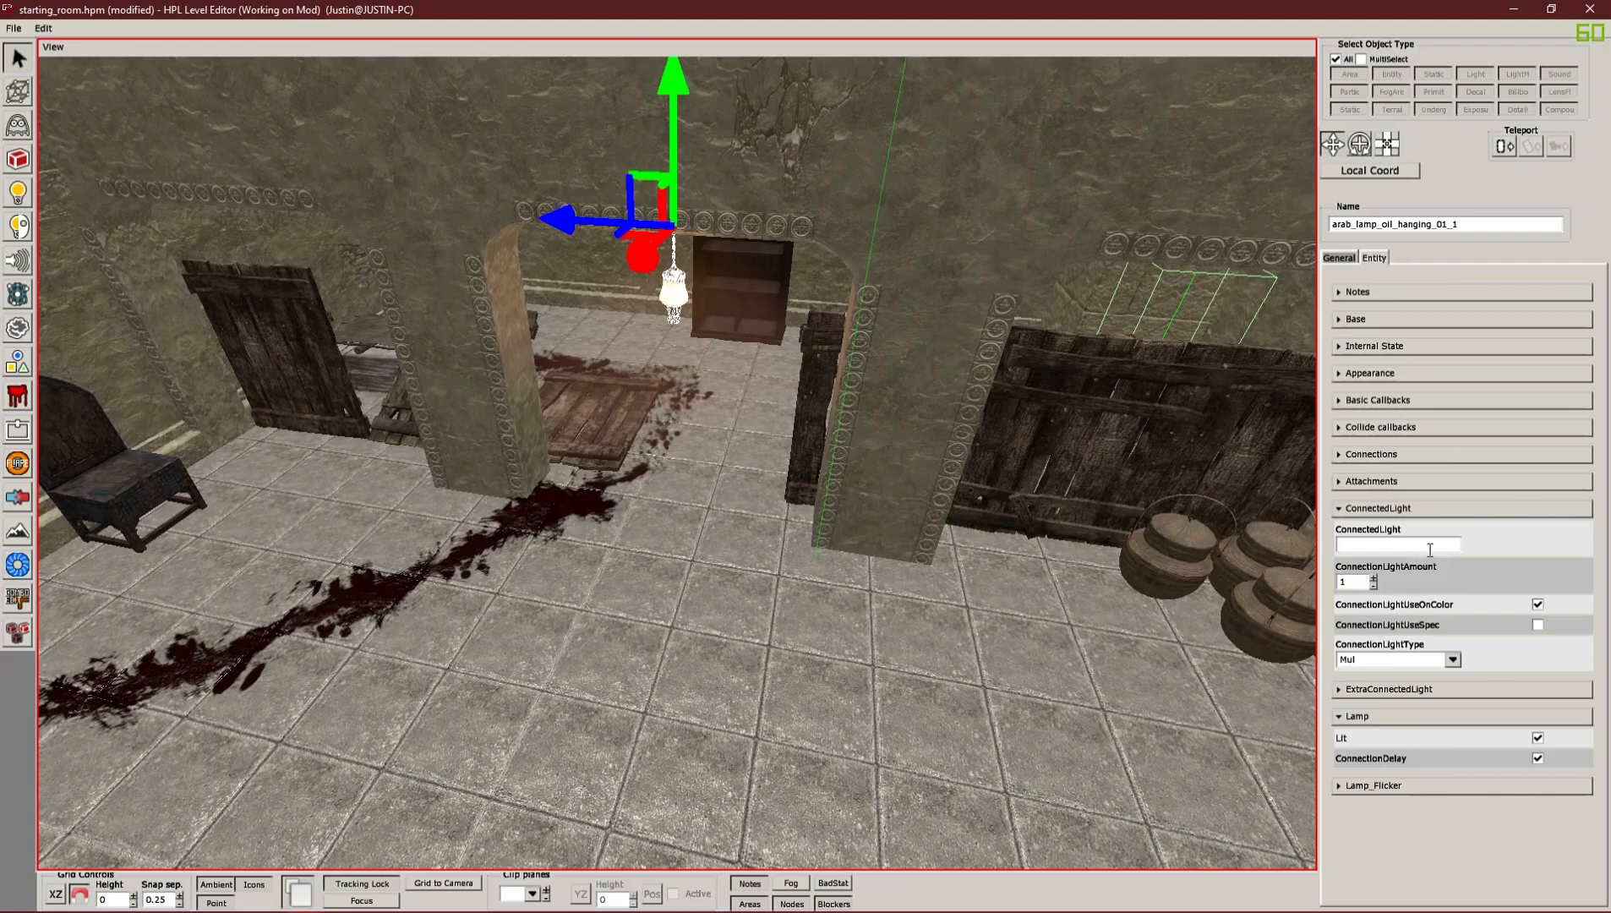
pyautogui.click(1398, 512)
pyautogui.click(1399, 512)
pyautogui.click(1383, 716)
pyautogui.click(1408, 717)
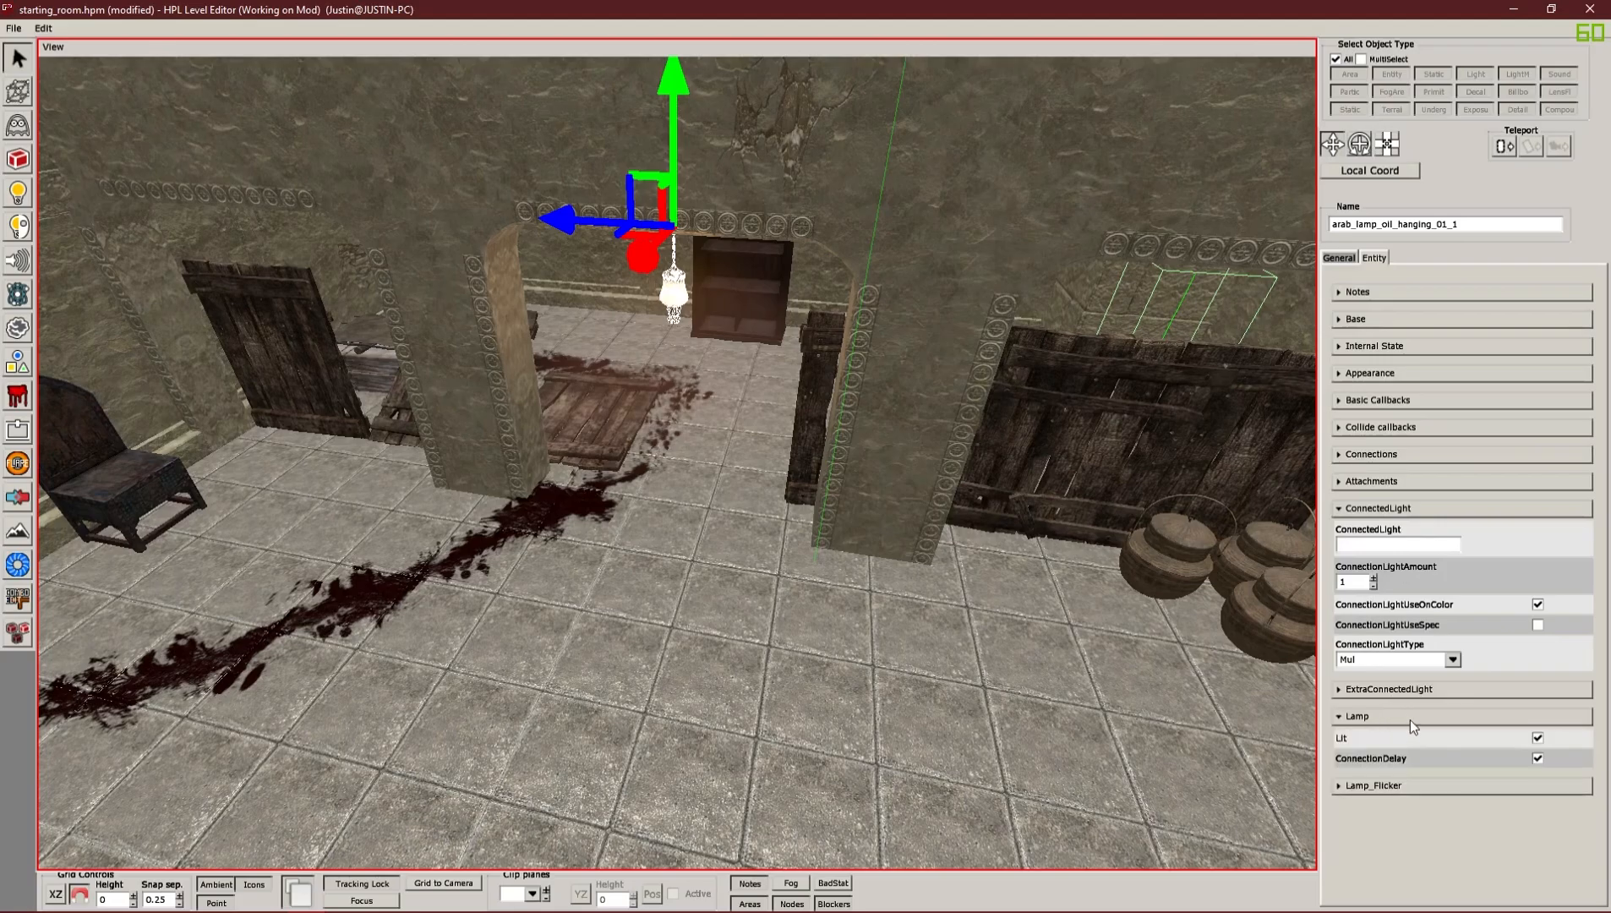
pyautogui.click(1537, 739)
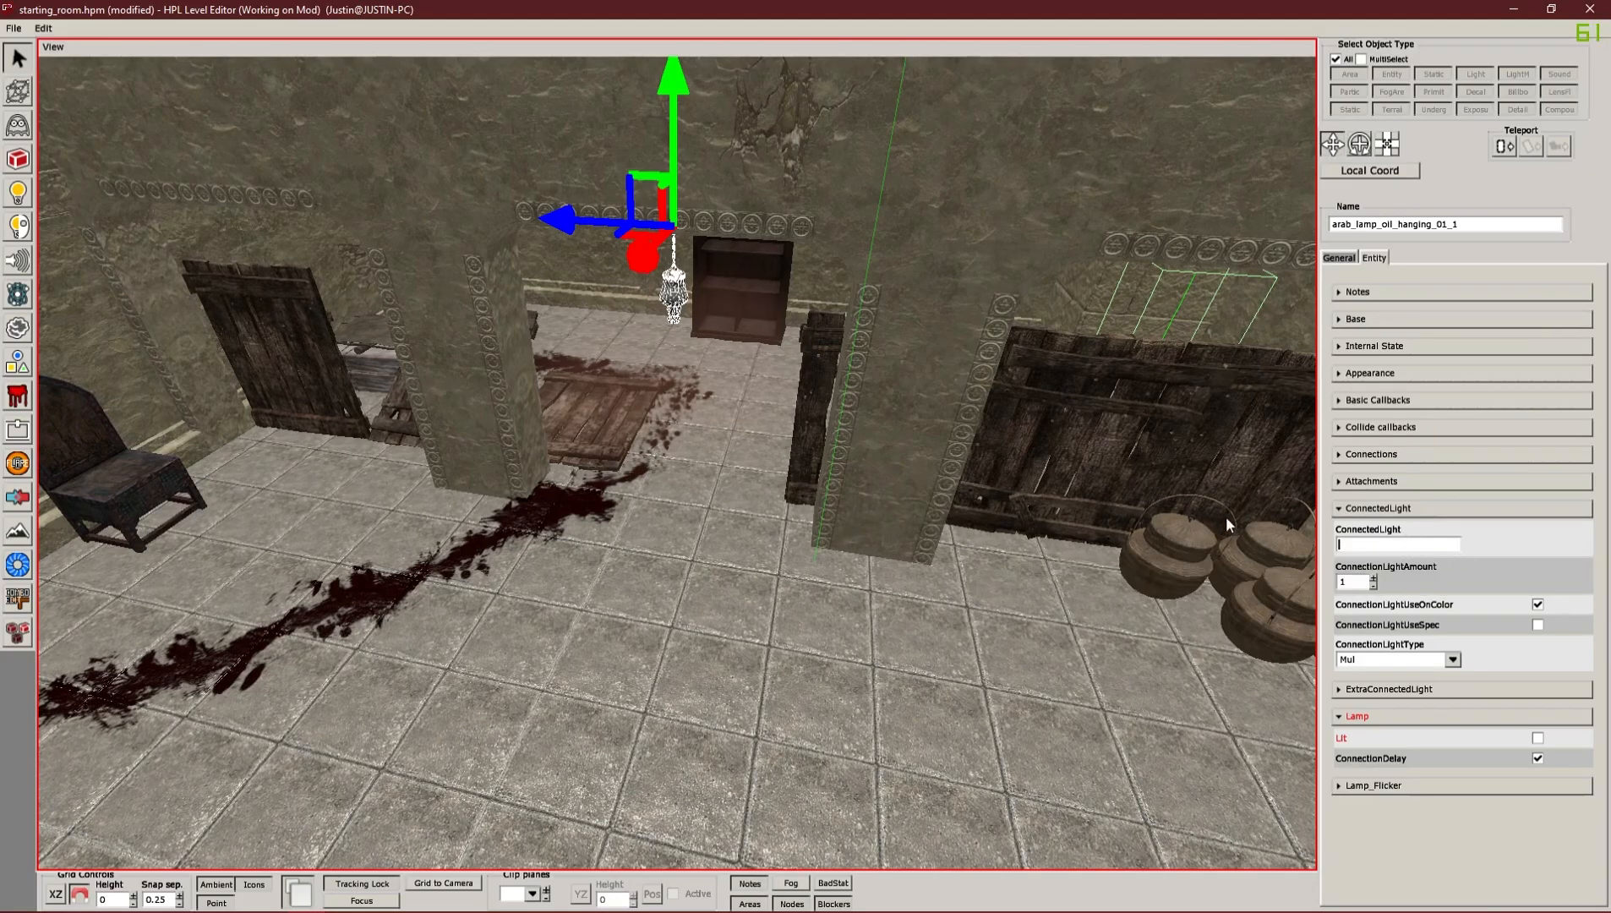
pyautogui.click(1458, 510)
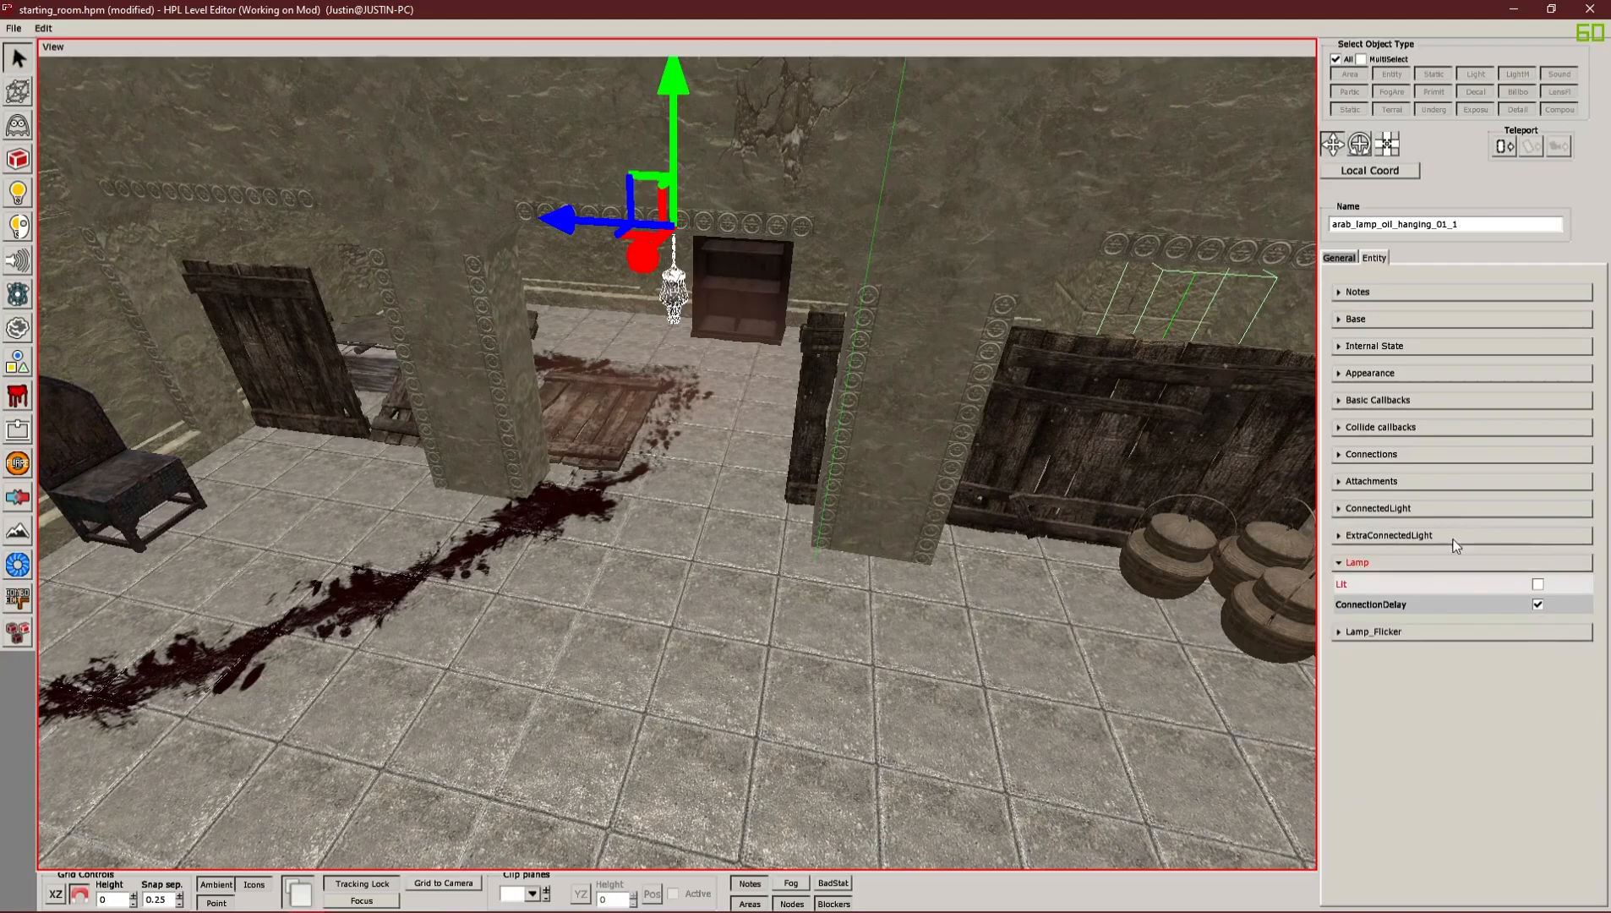
pyautogui.click(1437, 562)
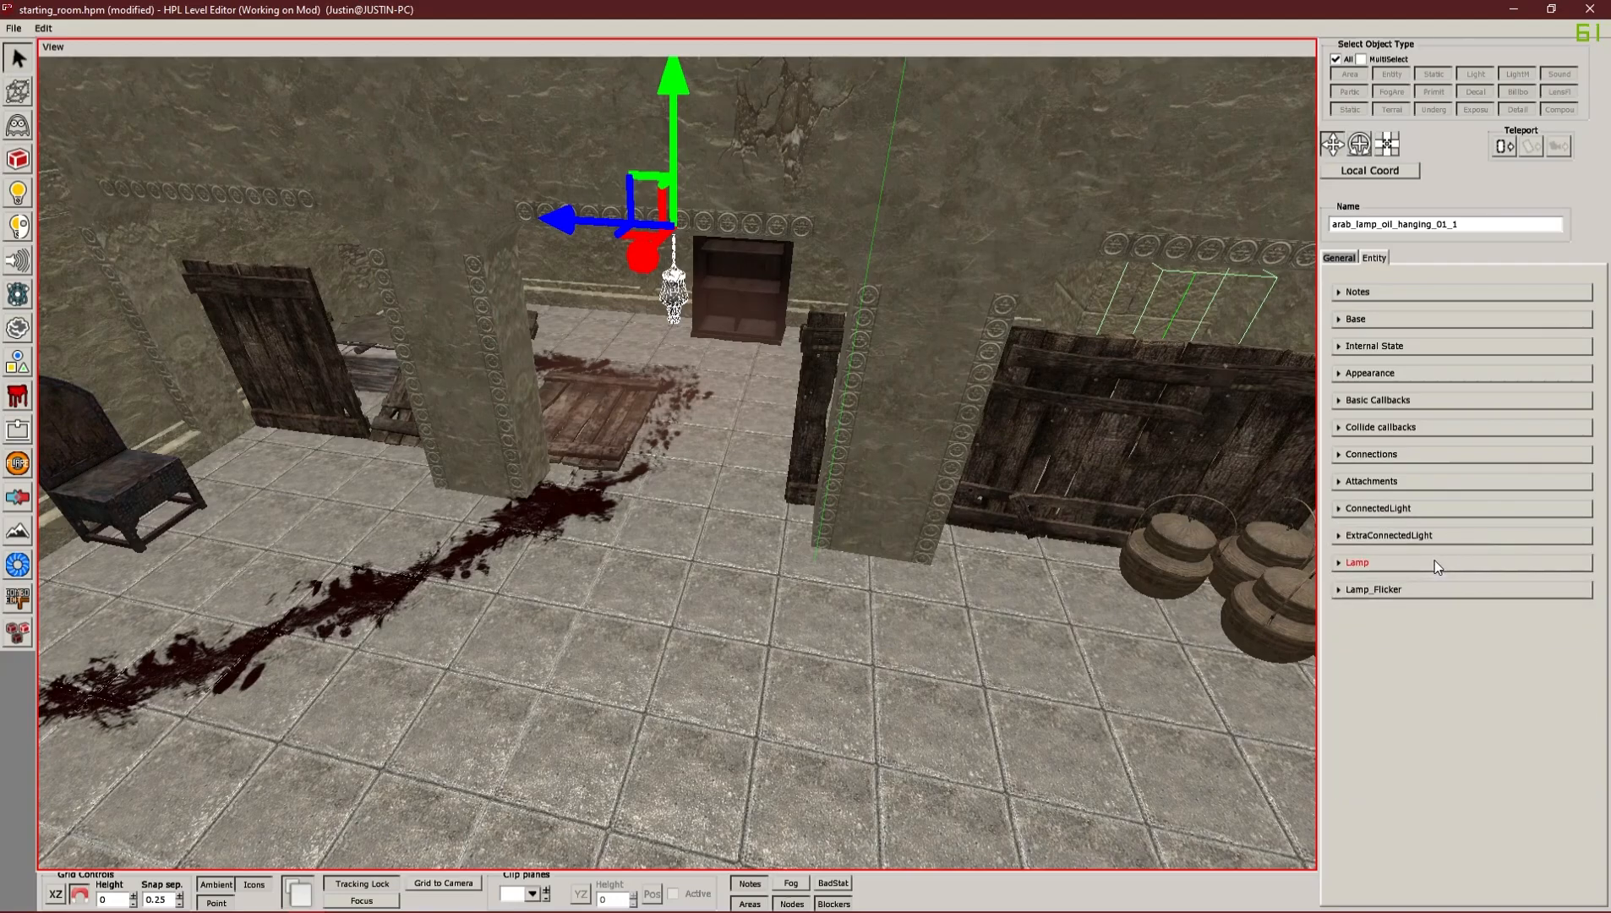
pyautogui.click(1431, 557)
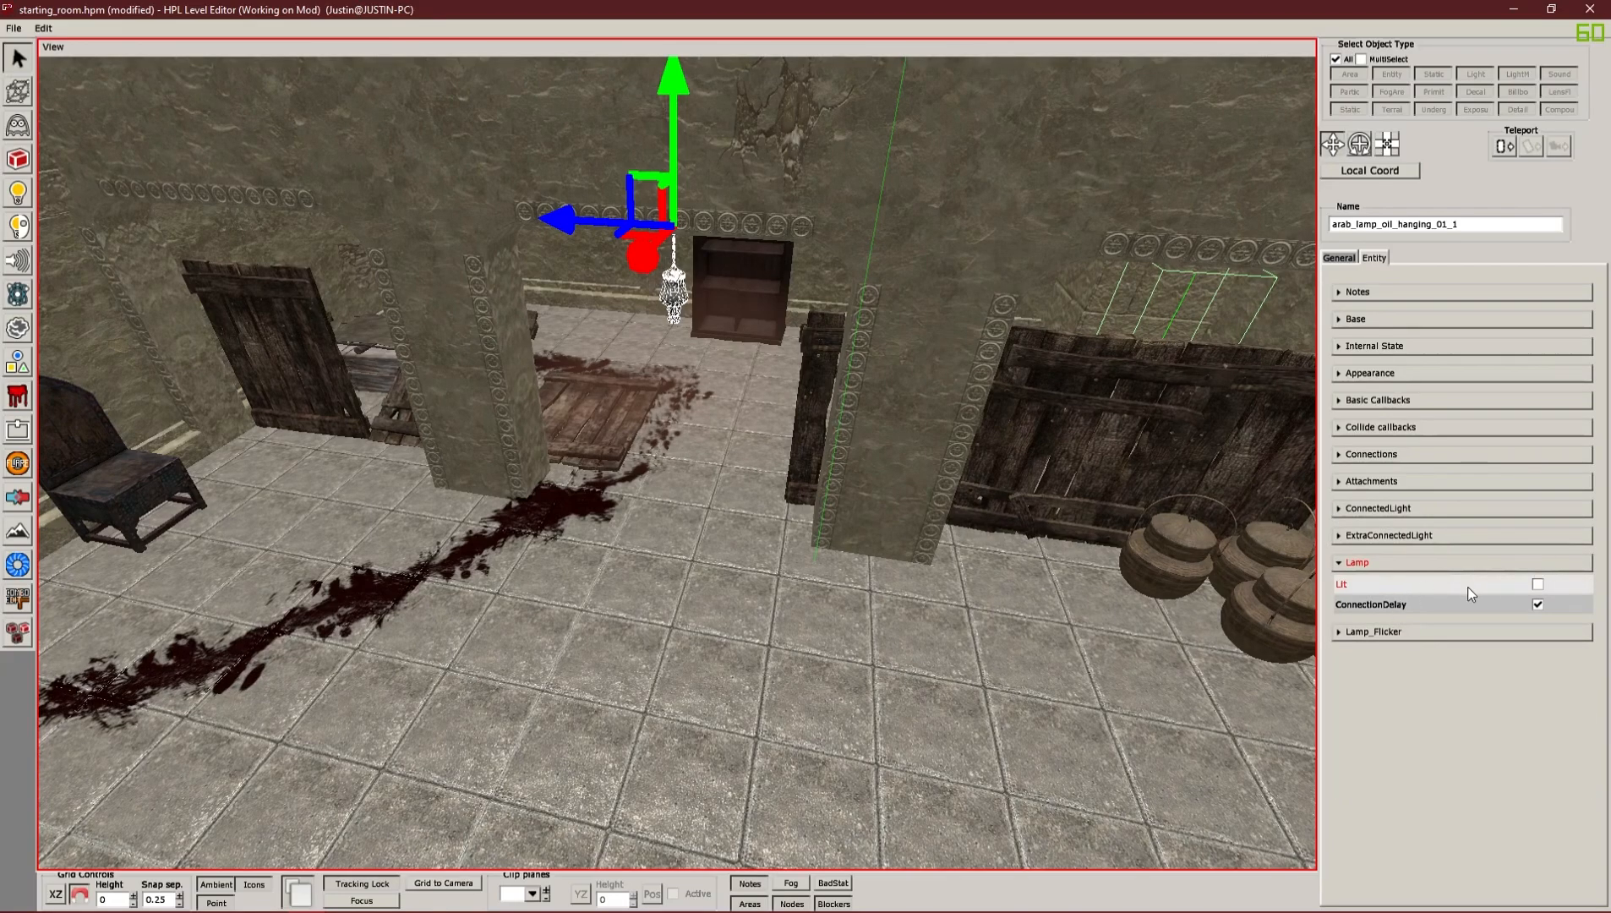
# Open the french_colonization lamp category in the entity library and bring up its wall candle models
pyautogui.moveTo(948, 518); pyautogui.dragTo(746, 442, button='middle')
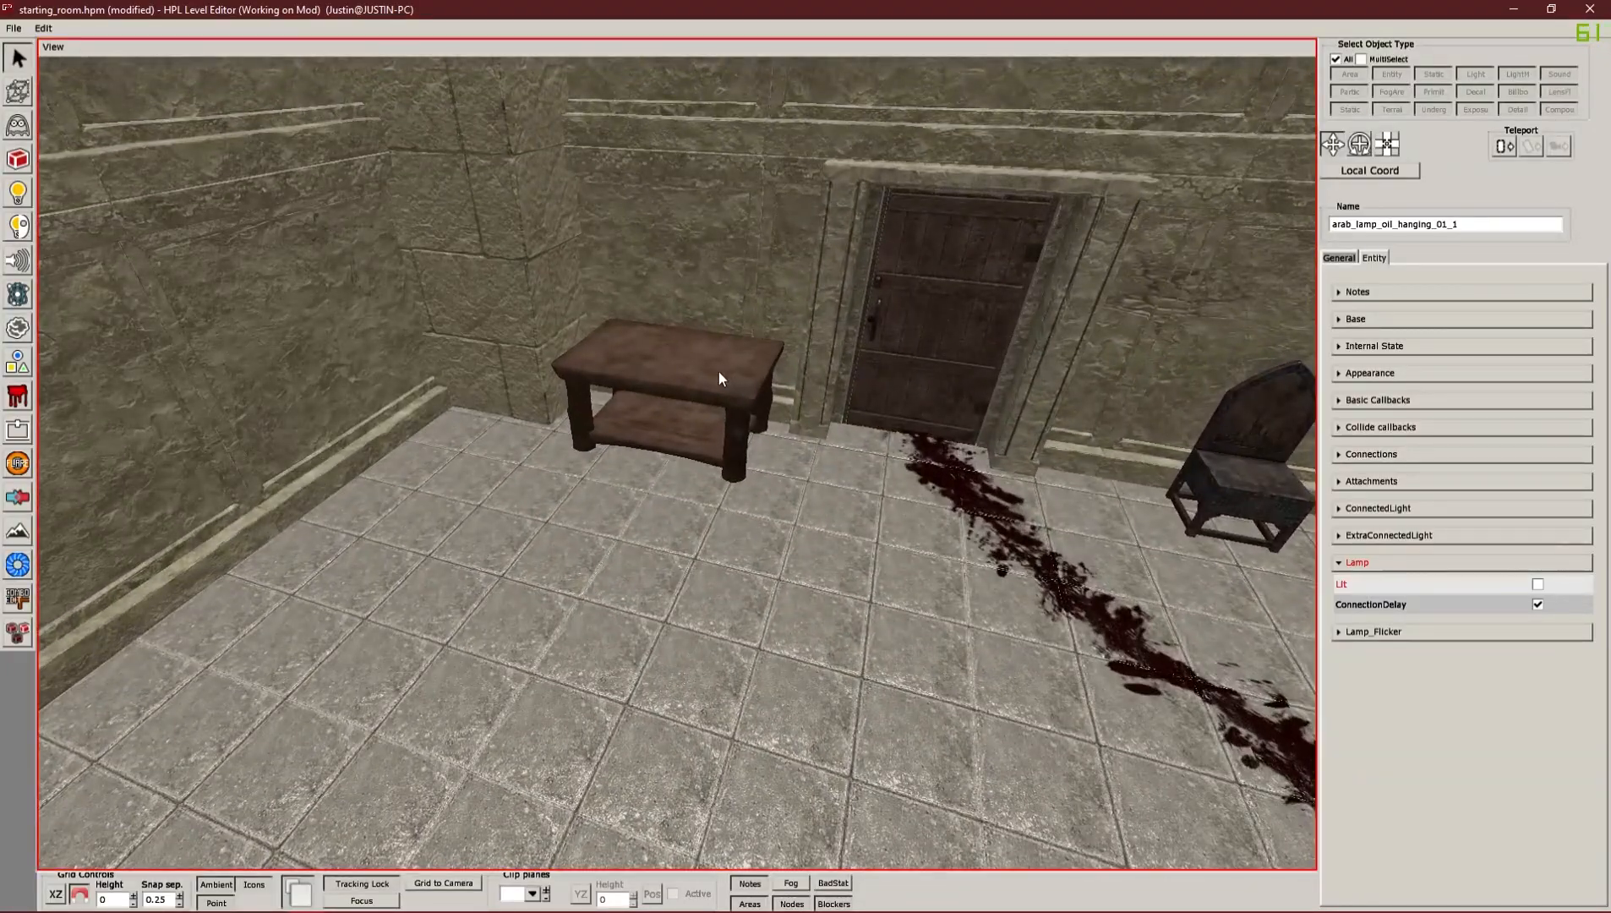
pyautogui.moveTo(866, 514); pyautogui.dragTo(885, 545, button='middle')
pyautogui.click(23, 127)
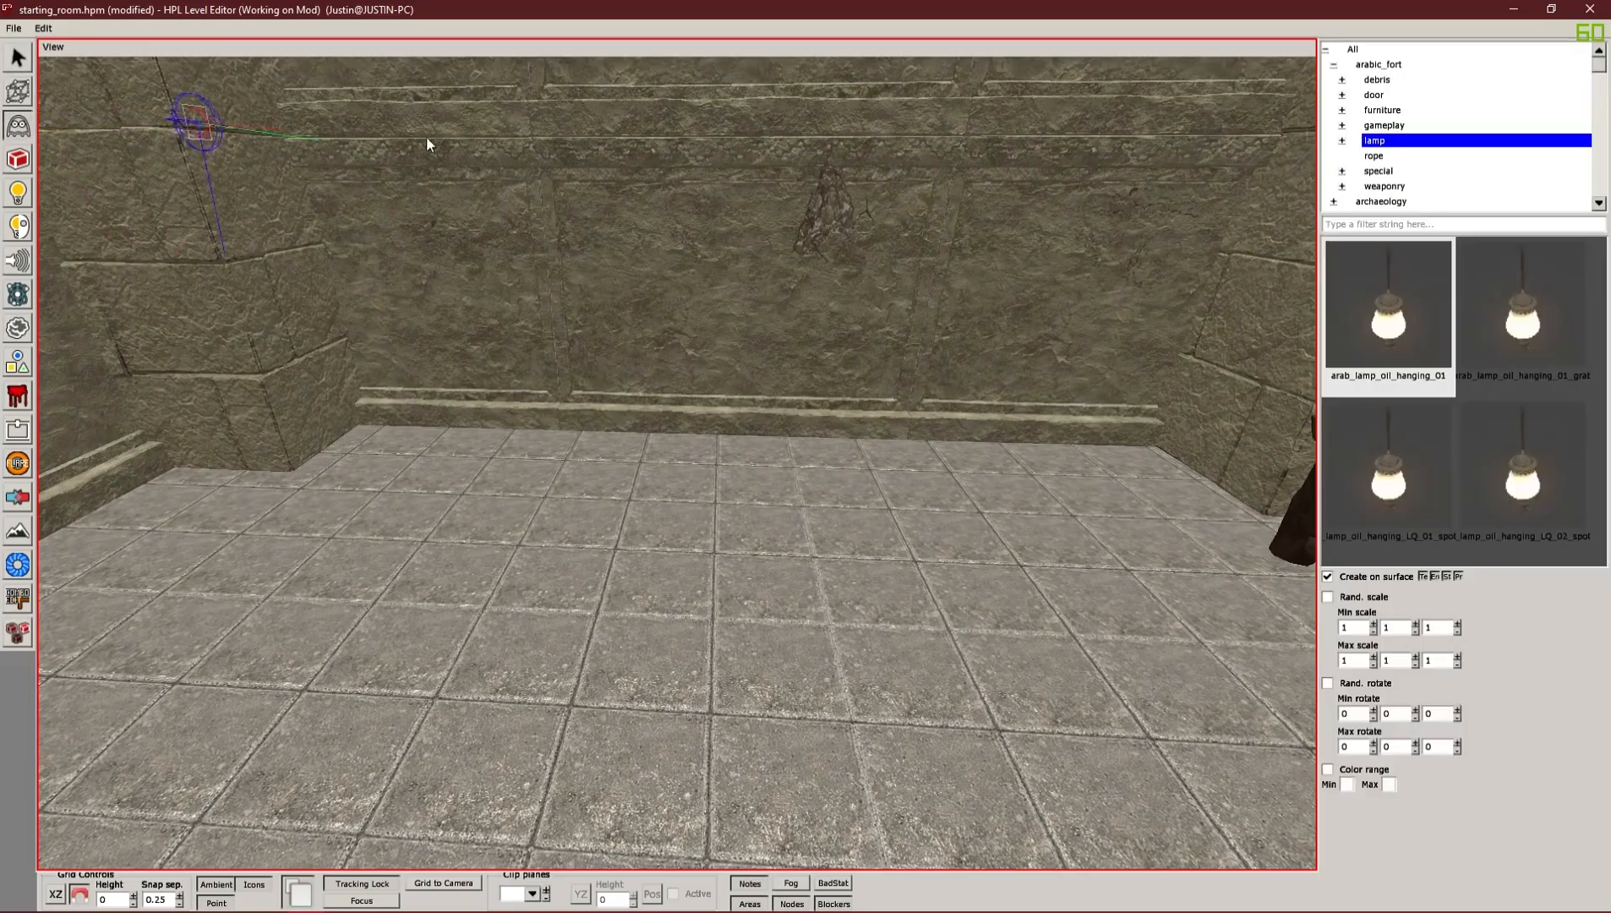
pyautogui.scroll(-10, 1431, 181)
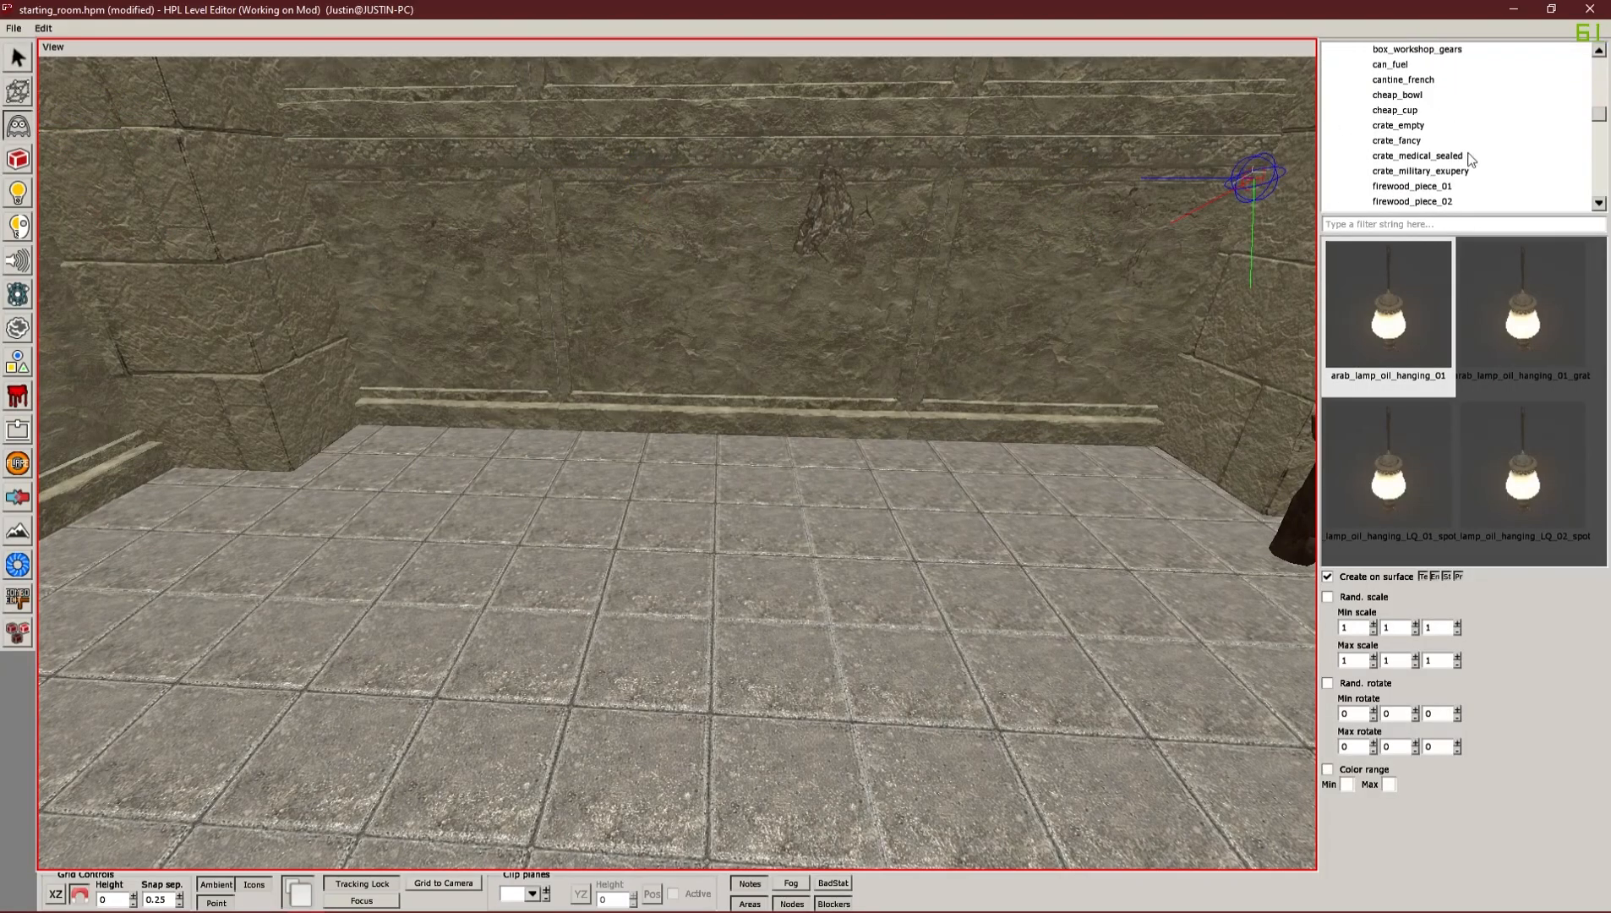
pyautogui.scroll(15, 1490, 141)
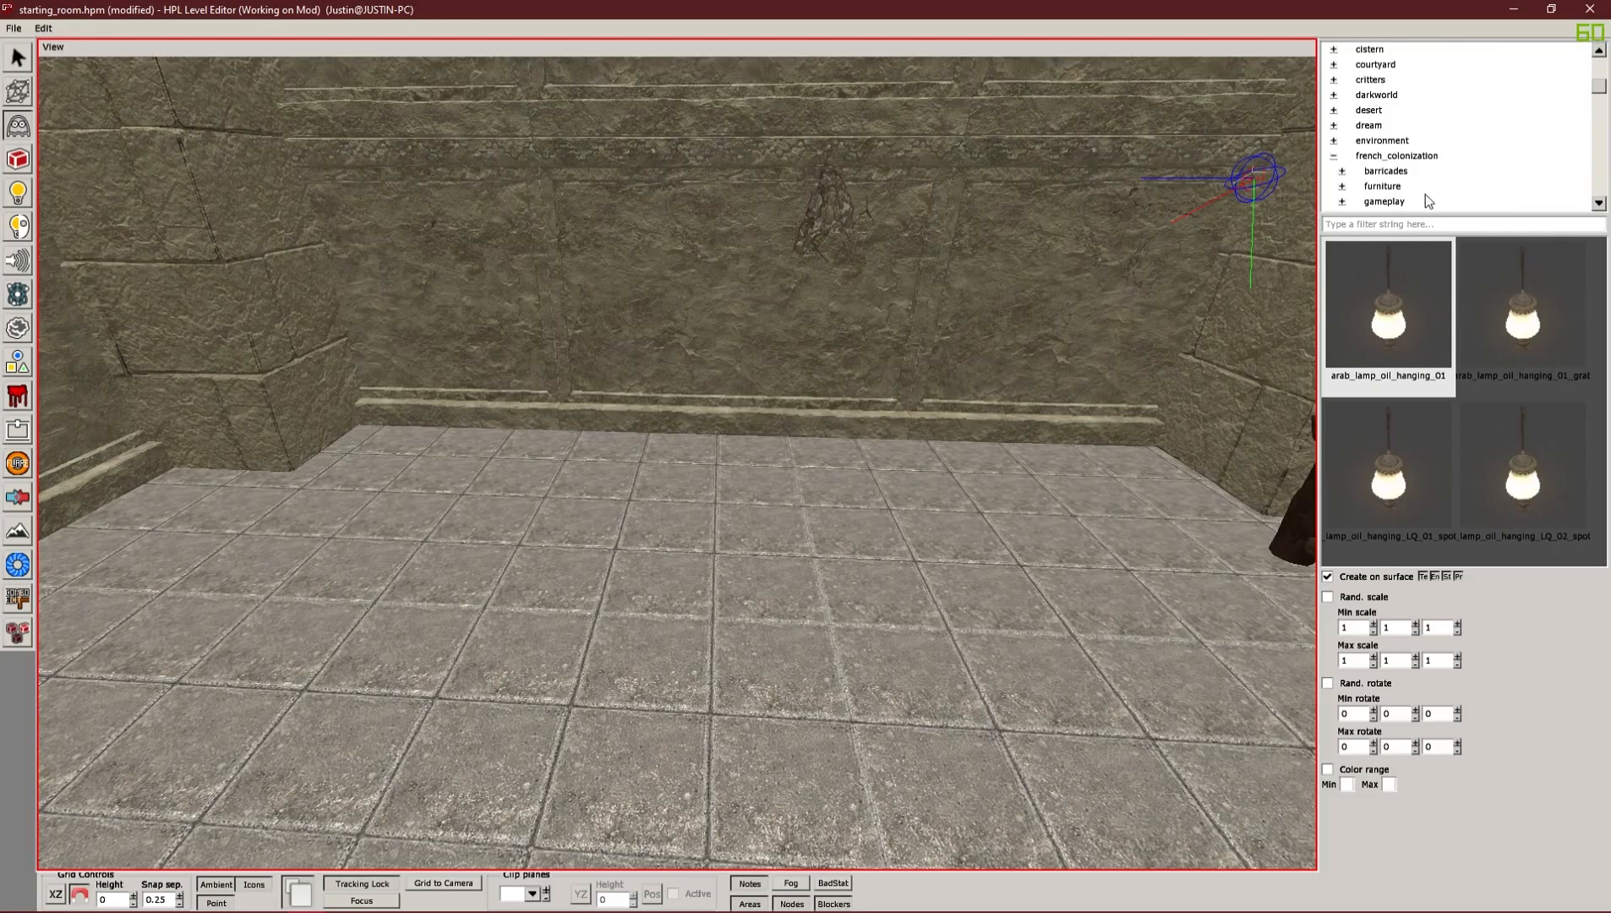
pyautogui.click(1387, 171)
pyautogui.scroll(-3, 1415, 159)
pyautogui.click(1386, 127)
pyautogui.click(1343, 125)
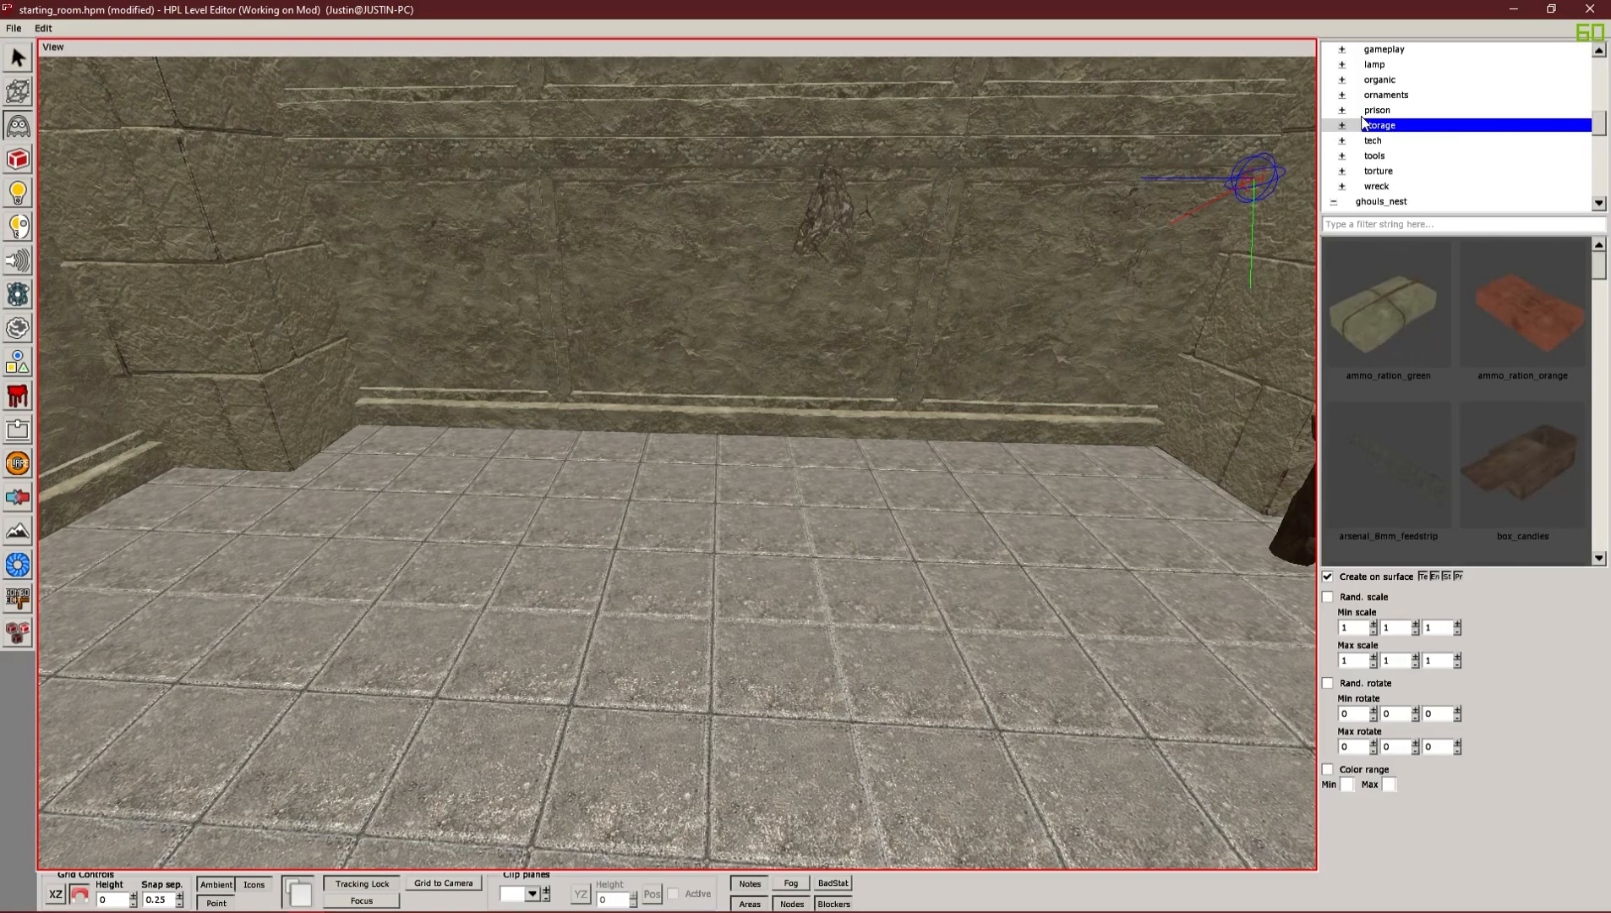
pyautogui.scroll(3, 1367, 127)
pyautogui.click(1373, 140)
pyautogui.scroll(-6, 1452, 369)
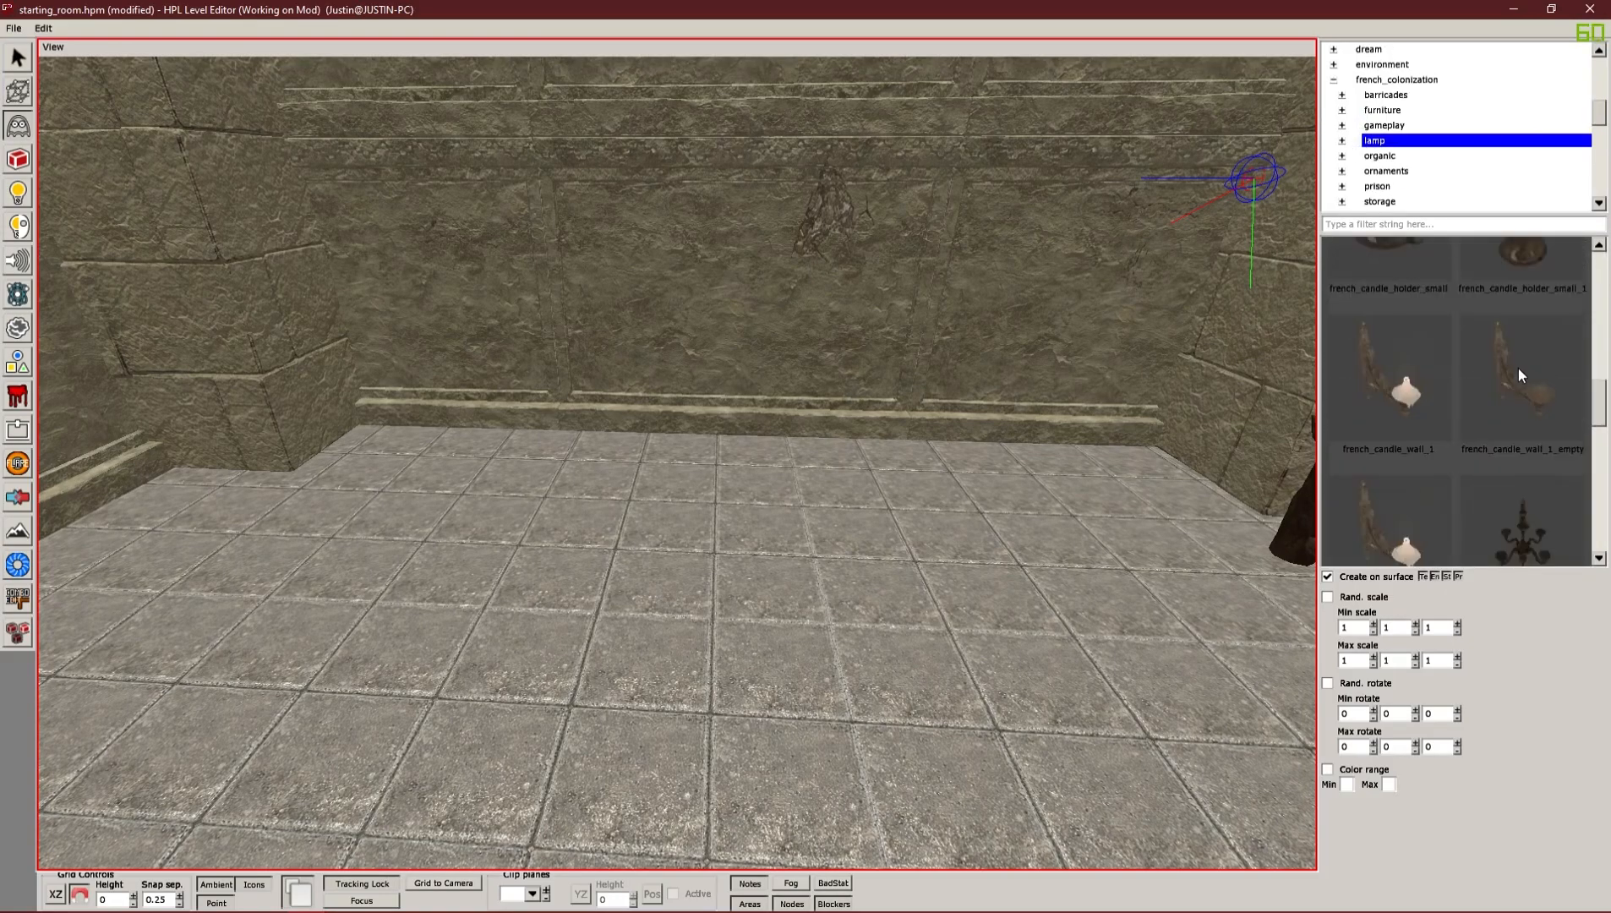
# Place a french_candle_wall_1 entity on the bare wall near the table
pyautogui.click(1418, 438)
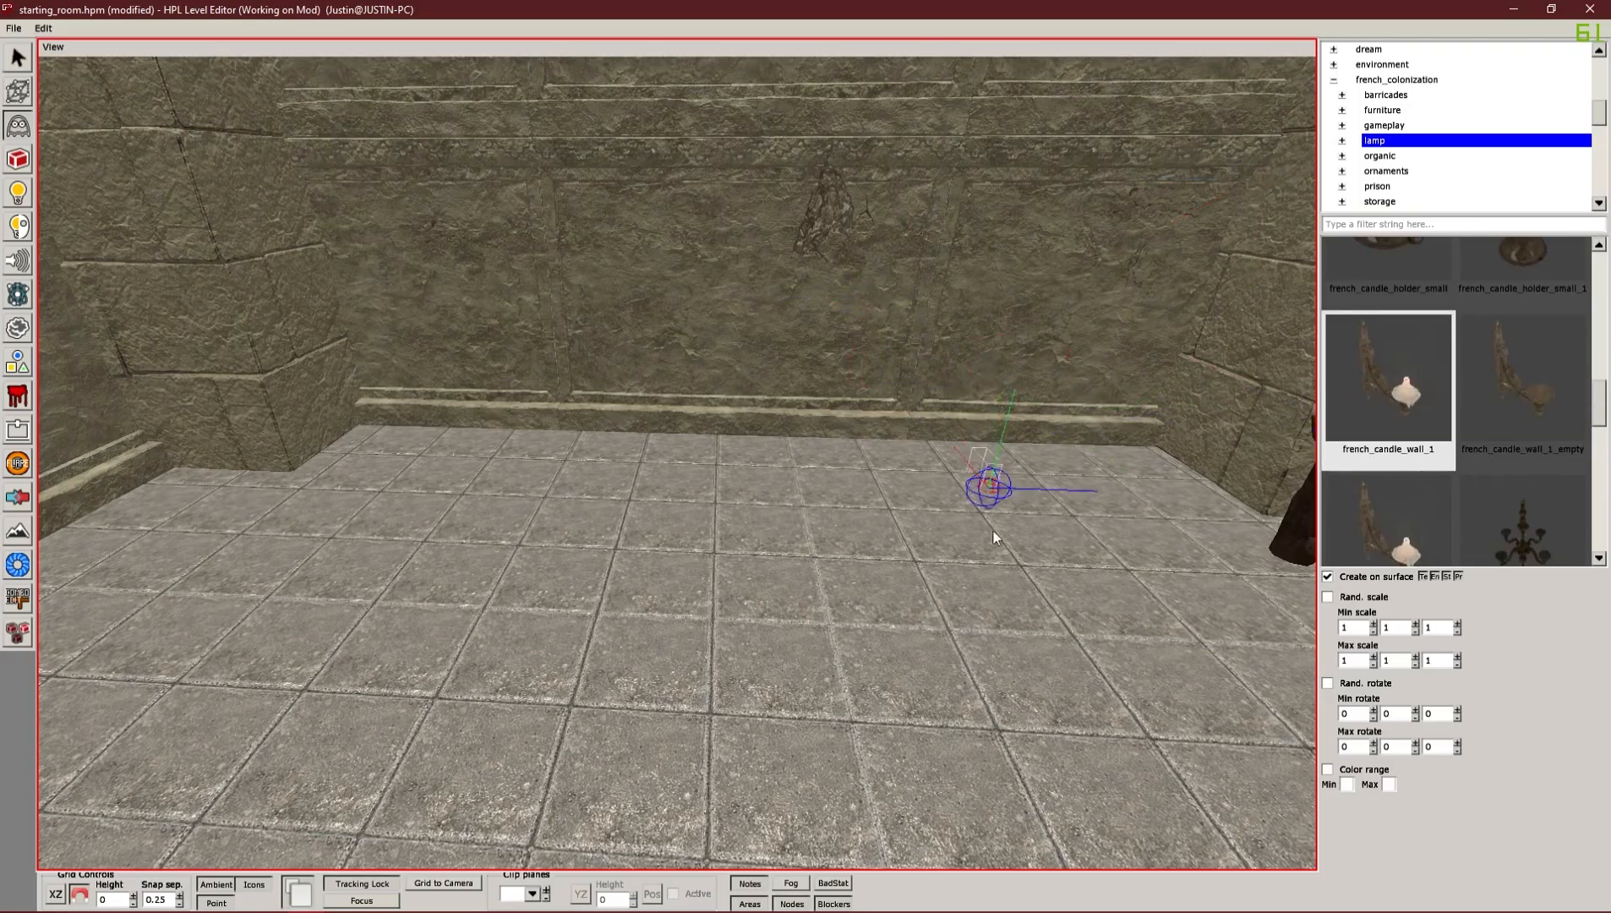
pyautogui.moveTo(1048, 281); pyautogui.dragTo(1004, 297, button='middle')
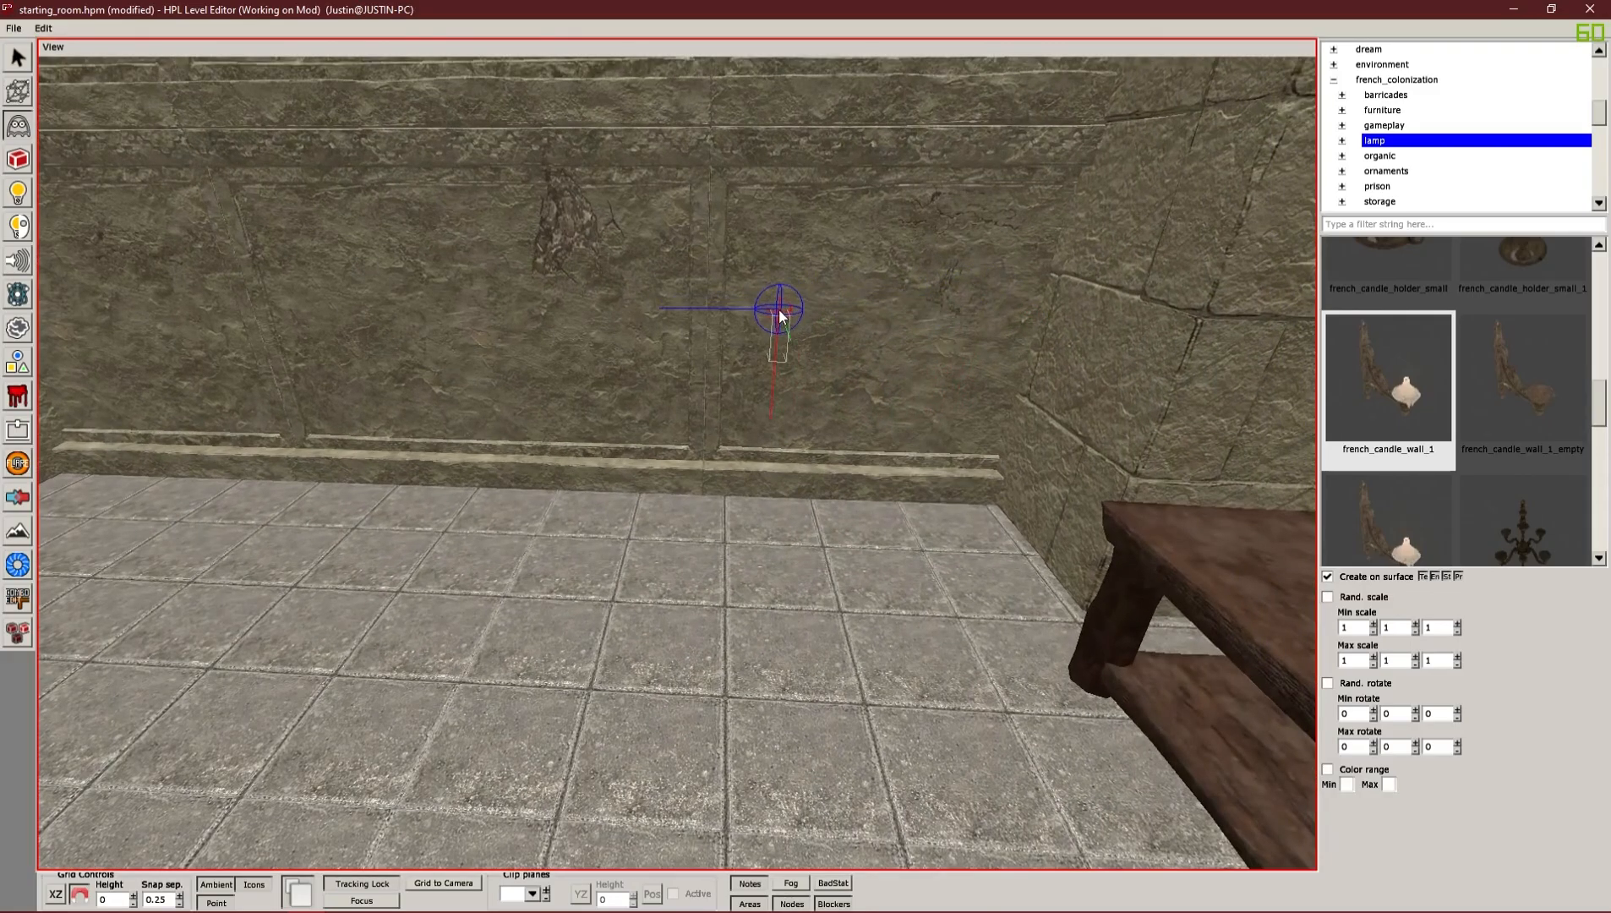
pyautogui.click(779, 317)
pyautogui.click(19, 57)
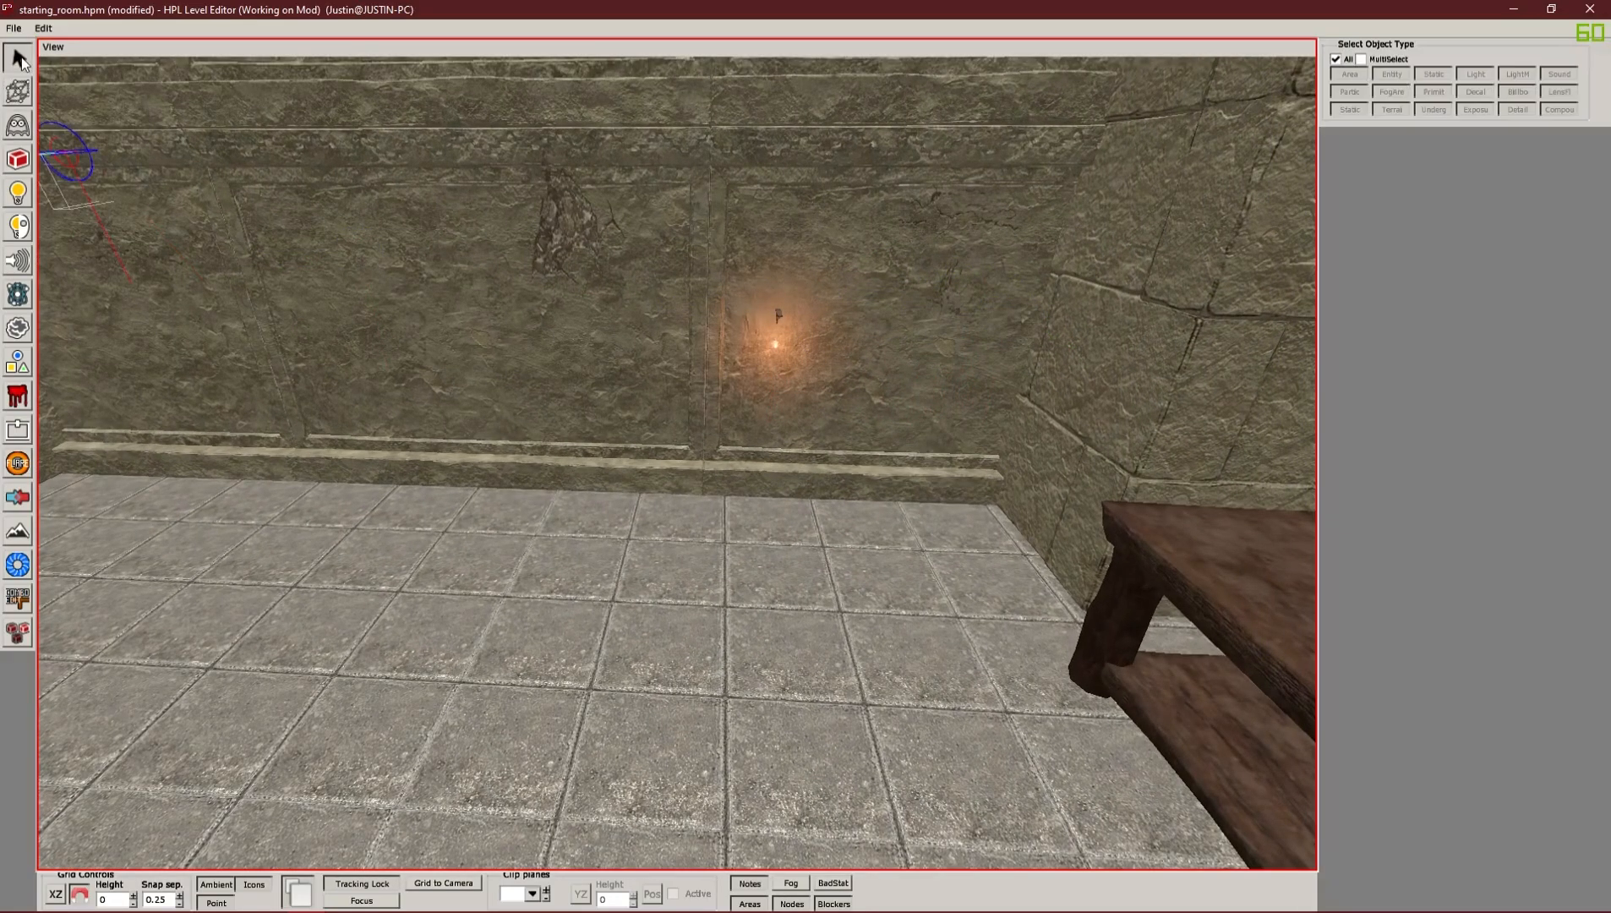
# Select the new wall candle and rotate it so its bracket sits correctly against the wall
pyautogui.click(775, 313)
pyautogui.click(782, 316)
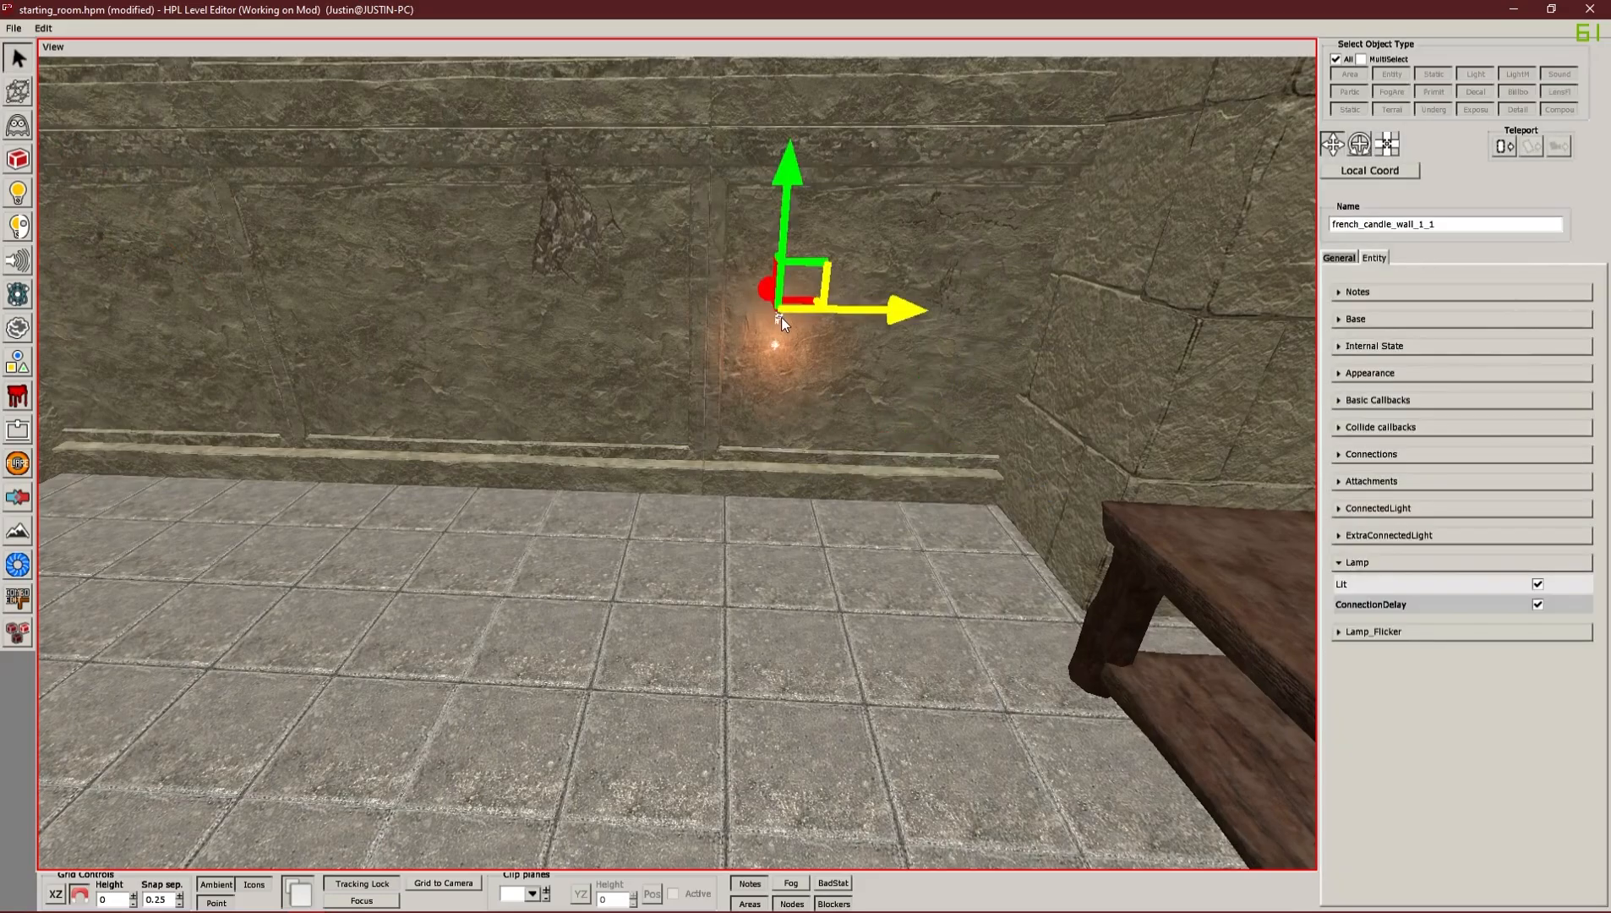
pyautogui.click(1359, 144)
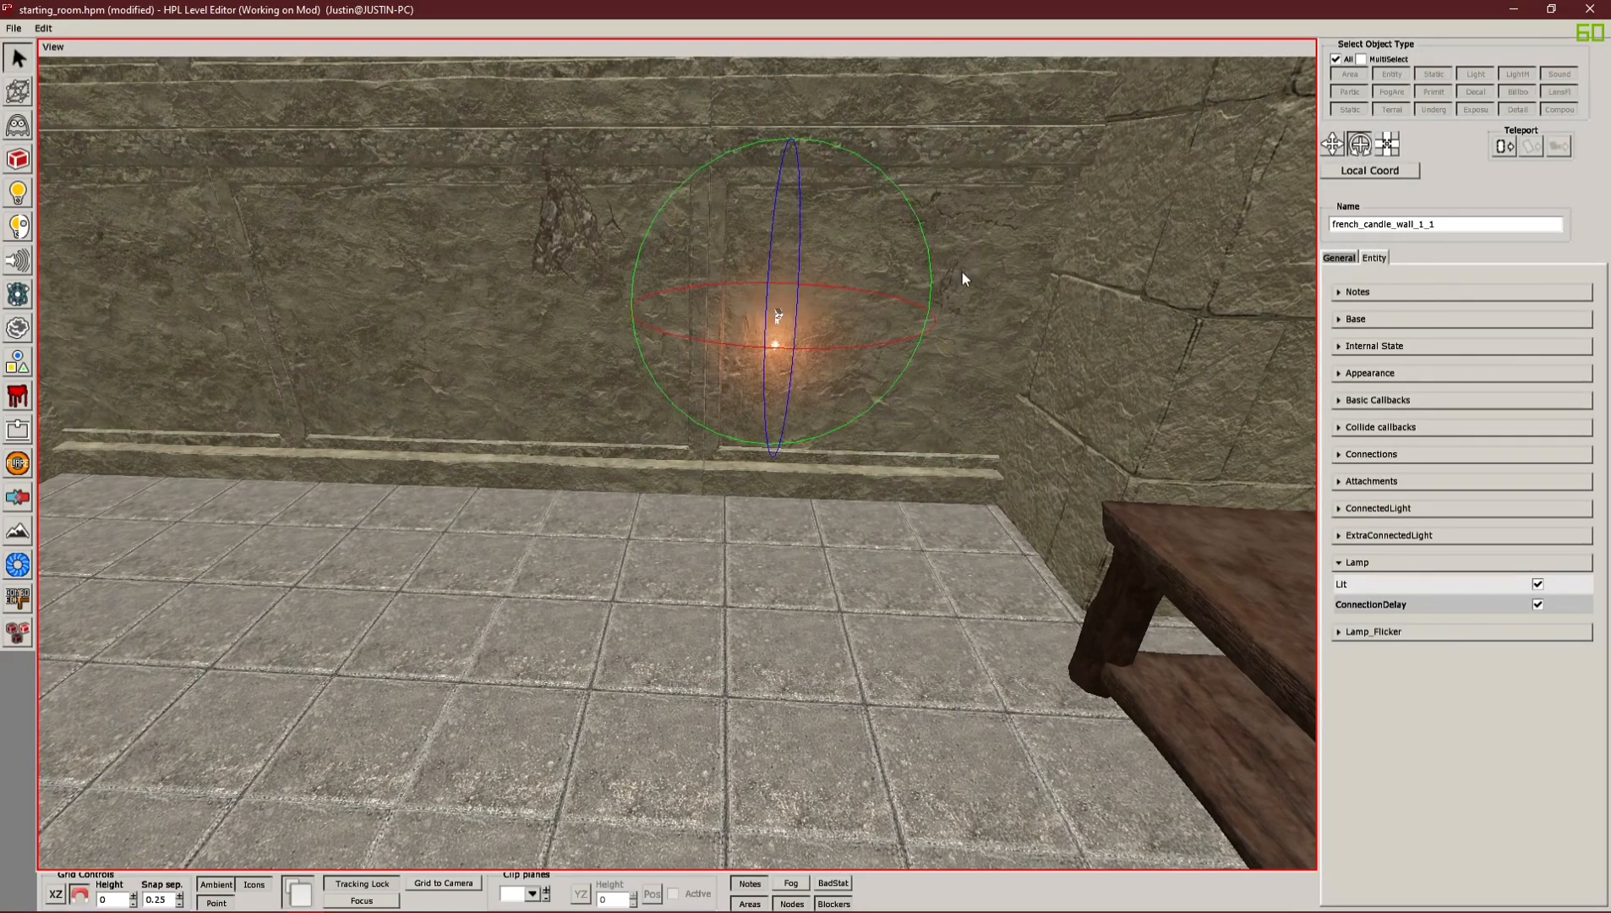
pyautogui.moveTo(798, 206); pyautogui.dragTo(828, 351)
pyautogui.keyDown('alt'); pyautogui.moveTo(829, 351); pyautogui.dragTo(875, 367, button='middle'); pyautogui.keyUp('alt')
# Duplicate the wall candle and move the copies away from the original toward other spots in the room
pyautogui.press('w')
pyautogui.hotkey('ctrl', 'd')
pyautogui.moveTo(990, 320); pyautogui.dragTo(337, 313)
pyautogui.keyDown('alt'); pyautogui.moveTo(336, 313); pyautogui.dragTo(507, 326, button='middle'); pyautogui.keyUp('alt')
pyautogui.hotkey('ctrl', 'd')
pyautogui.moveTo(1005, 257); pyautogui.dragTo(676, 318)
# Rotate the candle copy to face the room and position it on the wall beside the rubble-filled archway
pyautogui.press('e')
pyautogui.moveTo(549, 389); pyautogui.dragTo(602, 399)
pyautogui.press('w')
pyautogui.keyDown('alt'); pyautogui.moveTo(603, 398); pyautogui.dragTo(737, 372, button='middle'); pyautogui.keyUp('alt')
pyautogui.moveTo(732, 360); pyautogui.dragTo(718, 294)
pyautogui.keyDown('alt'); pyautogui.moveTo(718, 294); pyautogui.dragTo(698, 438, button='middle'); pyautogui.keyUp('alt')
pyautogui.moveTo(699, 438); pyautogui.dragTo(715, 453)
pyautogui.click(854, 666)
pyautogui.click(684, 455)
pyautogui.click(782, 710)
pyautogui.keyDown('alt'); pyautogui.moveTo(766, 689); pyautogui.dragTo(910, 600, button='middle'); pyautogui.keyUp('alt')
pyautogui.click(911, 600)
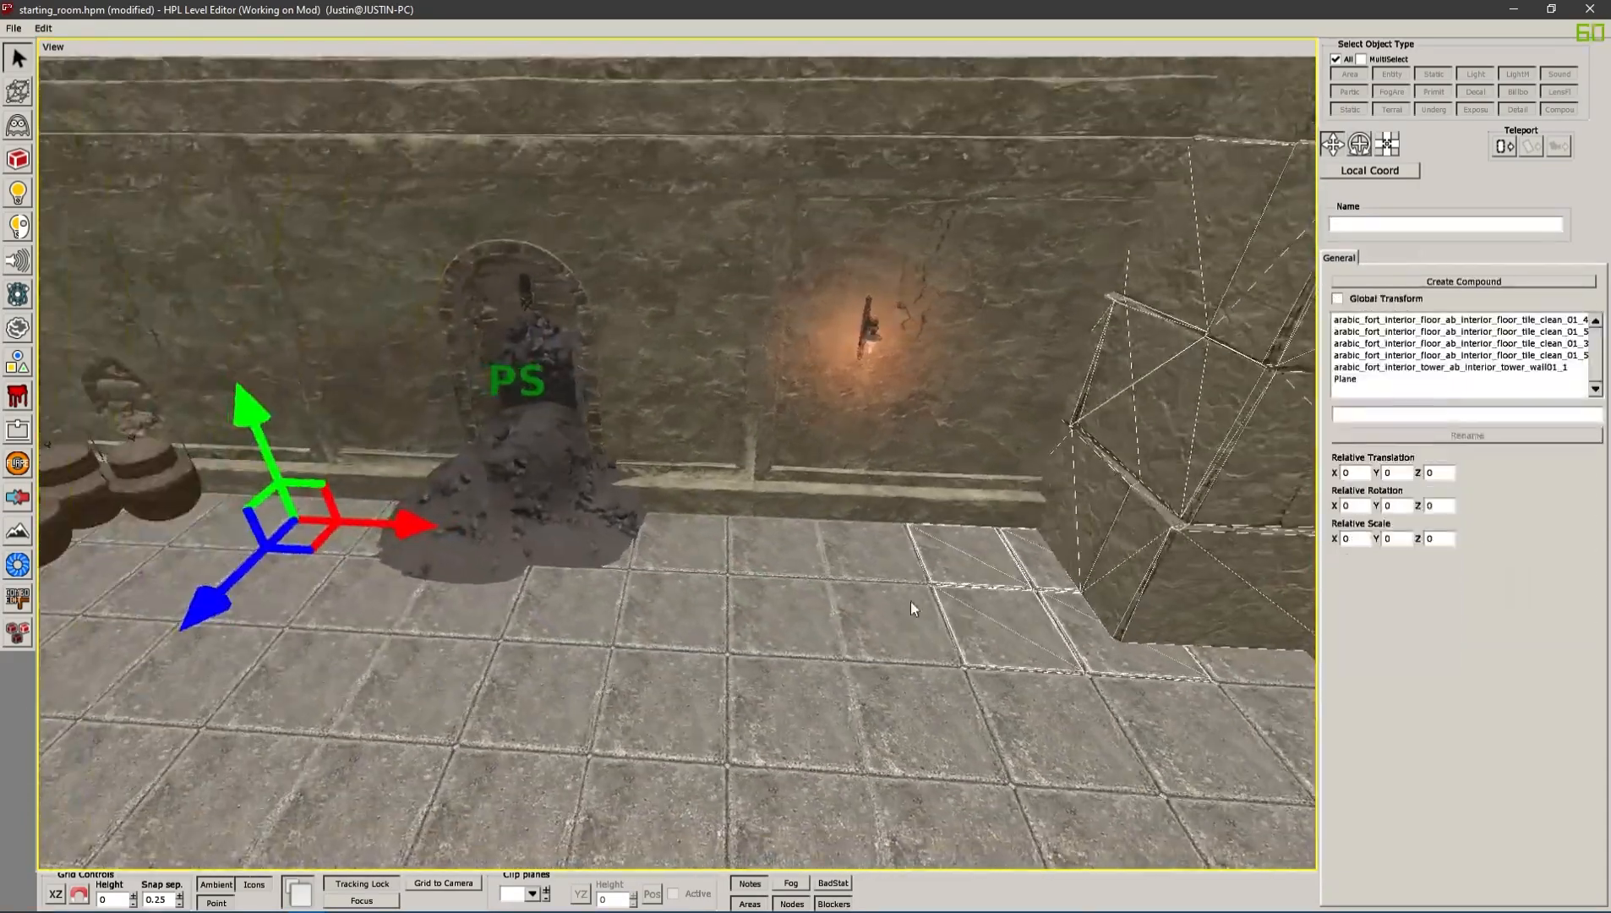
# Duplicate the candle beside the rubble-filled archway and move the copy along the wall to the archway's other side
pyautogui.click(873, 335)
pyautogui.hotkey('ctrl', 'd')
pyautogui.moveTo(898, 328); pyautogui.dragTo(190, 328)
pyautogui.keyDown('alt'); pyautogui.moveTo(190, 328); pyautogui.dragTo(448, 372, button='middle'); pyautogui.keyUp('alt')
pyautogui.moveTo(461, 355); pyautogui.dragTo(452, 355)
pyautogui.click(549, 558)
pyautogui.keyDown('alt'); pyautogui.moveTo(549, 558); pyautogui.dragTo(867, 594, button='middle'); pyautogui.keyUp('alt')
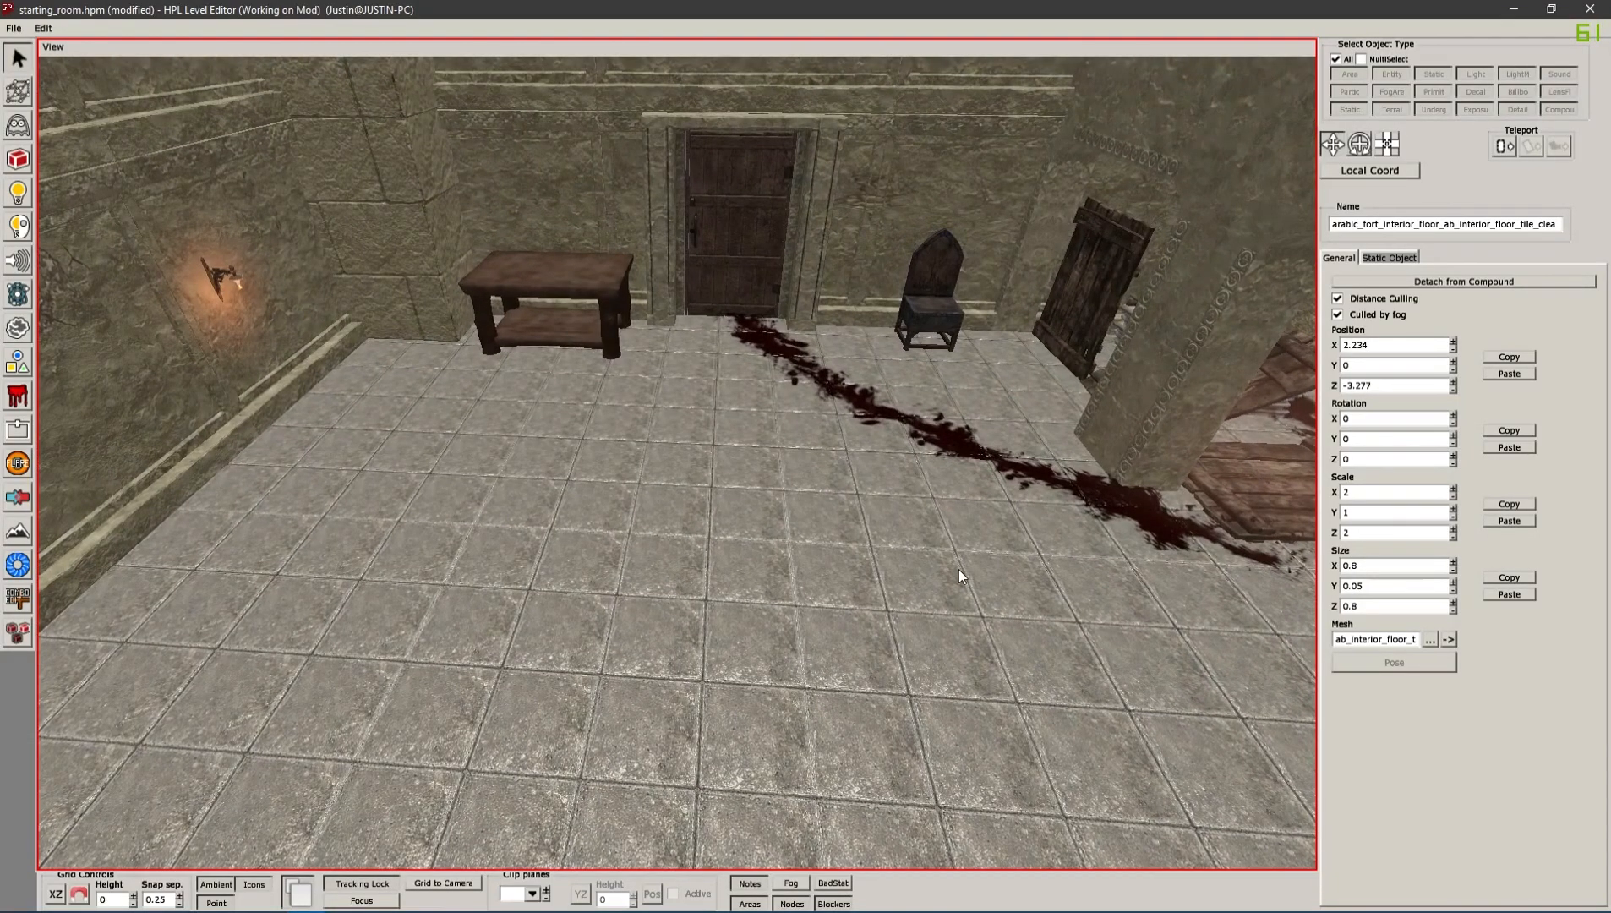
# Place a french_candle_wall_1_empty entity on the wall above the chair beside the door
pyautogui.moveTo(1038, 509)
pyautogui.mouseDown(button='middle')
pyautogui.moveTo(644, 445)
pyautogui.moveTo(866, 499)
pyautogui.moveTo(746, 469)
pyautogui.moveTo(849, 444)
pyautogui.moveTo(745, 433)
pyautogui.moveTo(800, 467)
pyautogui.moveTo(689, 415)
pyautogui.moveTo(798, 310)
pyautogui.moveTo(998, 455)
pyautogui.moveTo(911, 450)
pyautogui.moveTo(935, 492)
pyautogui.moveTo(858, 319)
pyautogui.moveTo(386, 451)
pyautogui.moveTo(536, 417)
pyautogui.mouseUp(button='middle')
pyautogui.moveTo(571, 319); pyautogui.dragTo(600, 440, button='middle')
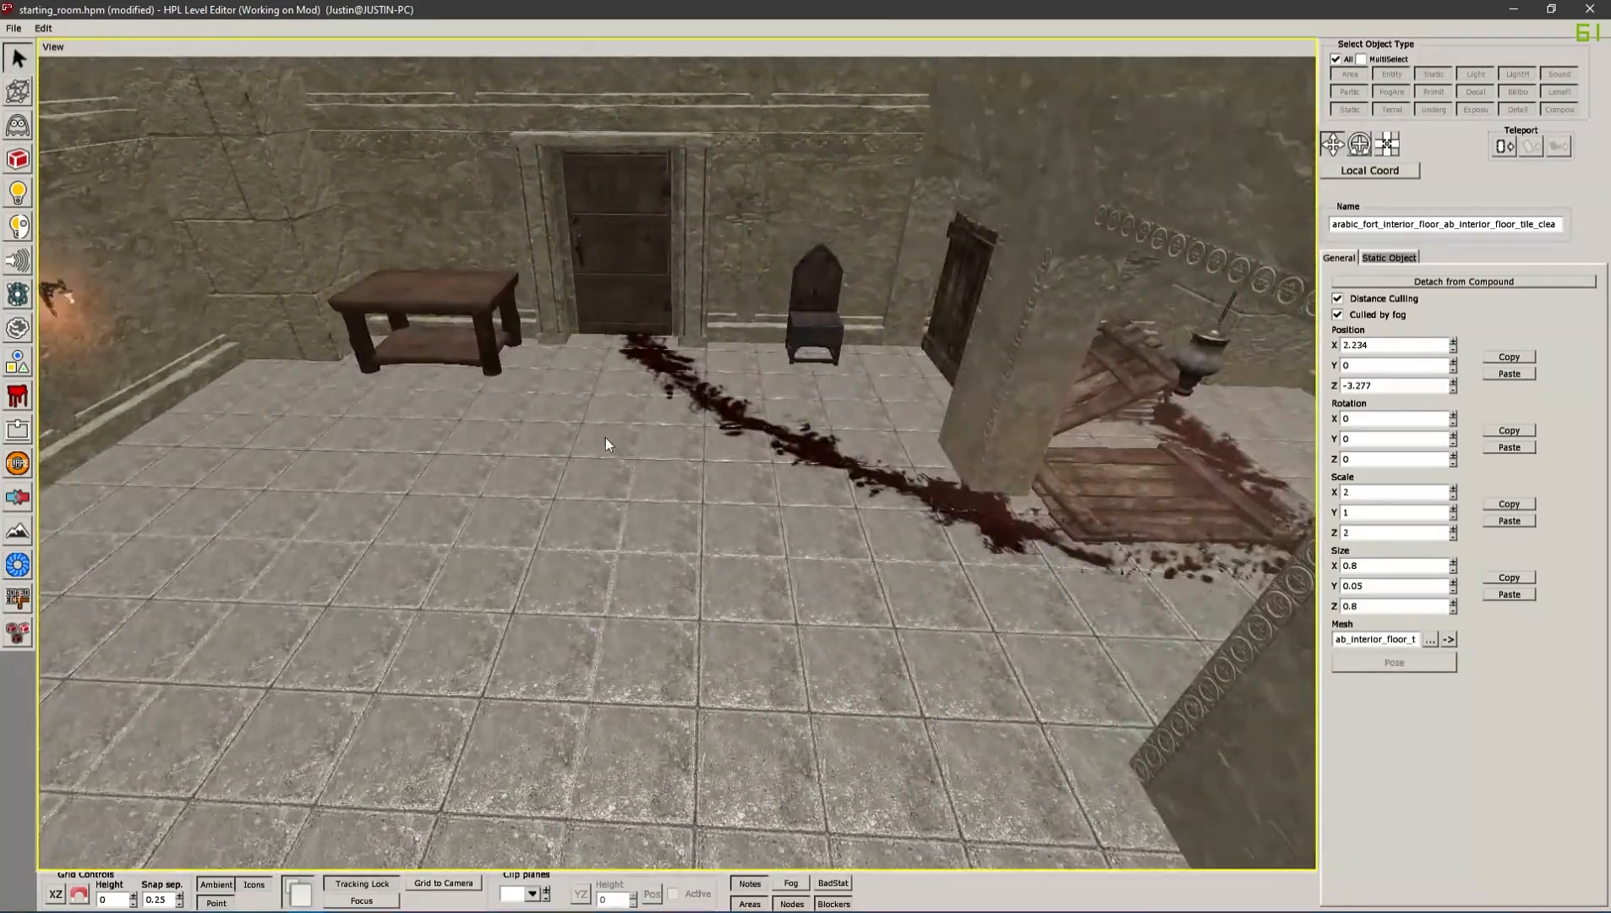
pyautogui.moveTo(745, 428); pyautogui.dragTo(1384, 318, button='middle')
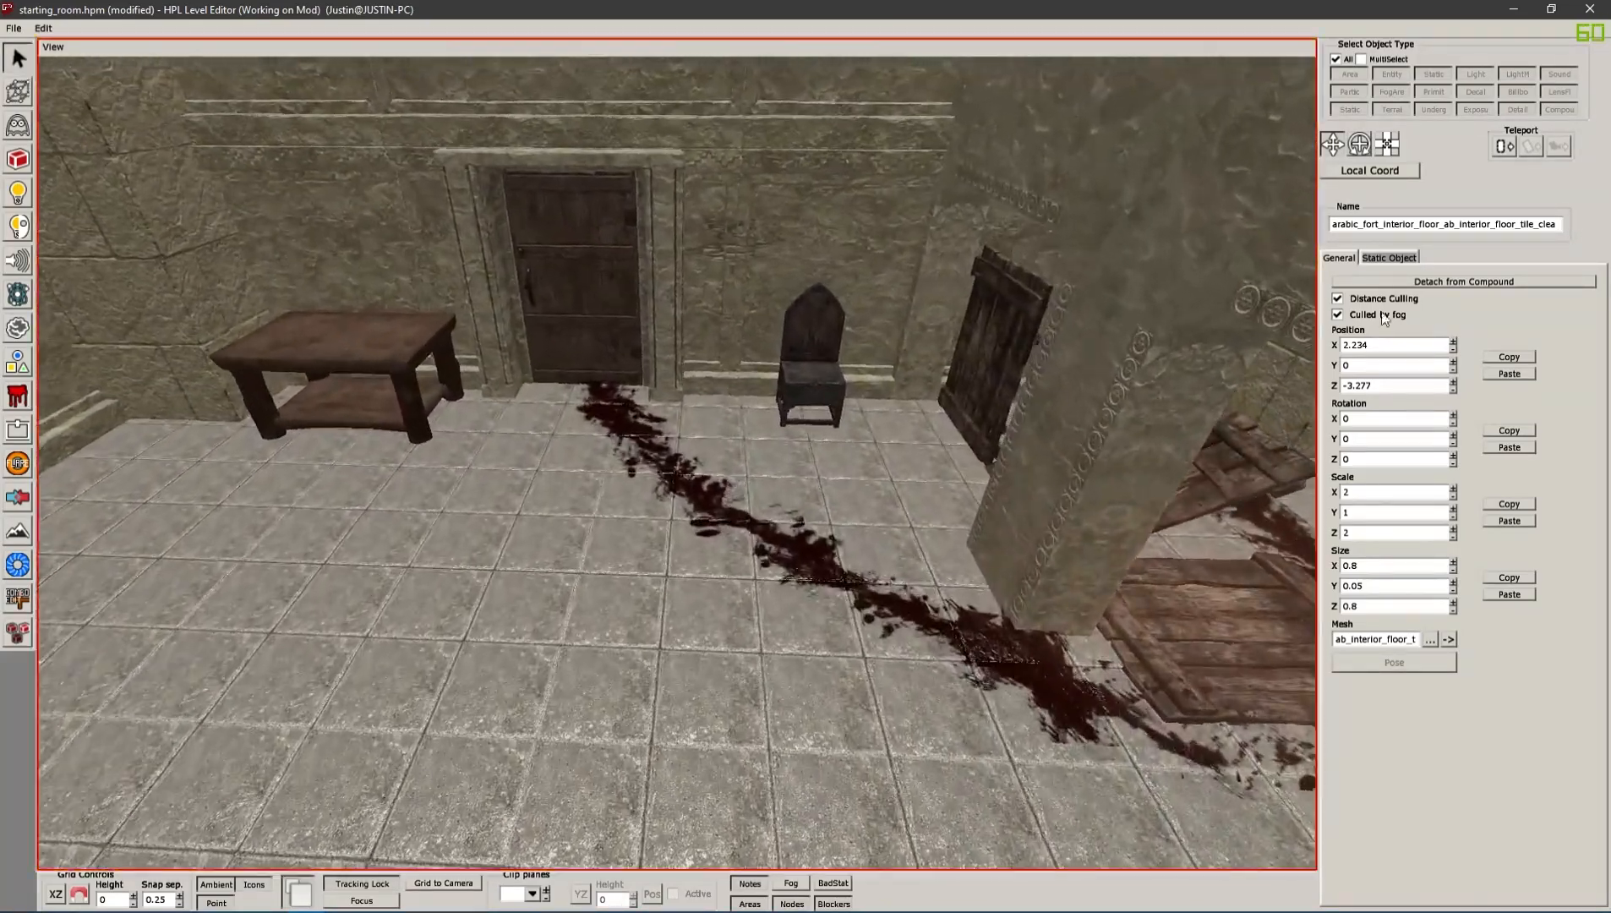
pyautogui.click(20, 160)
pyautogui.click(20, 196)
pyautogui.click(23, 159)
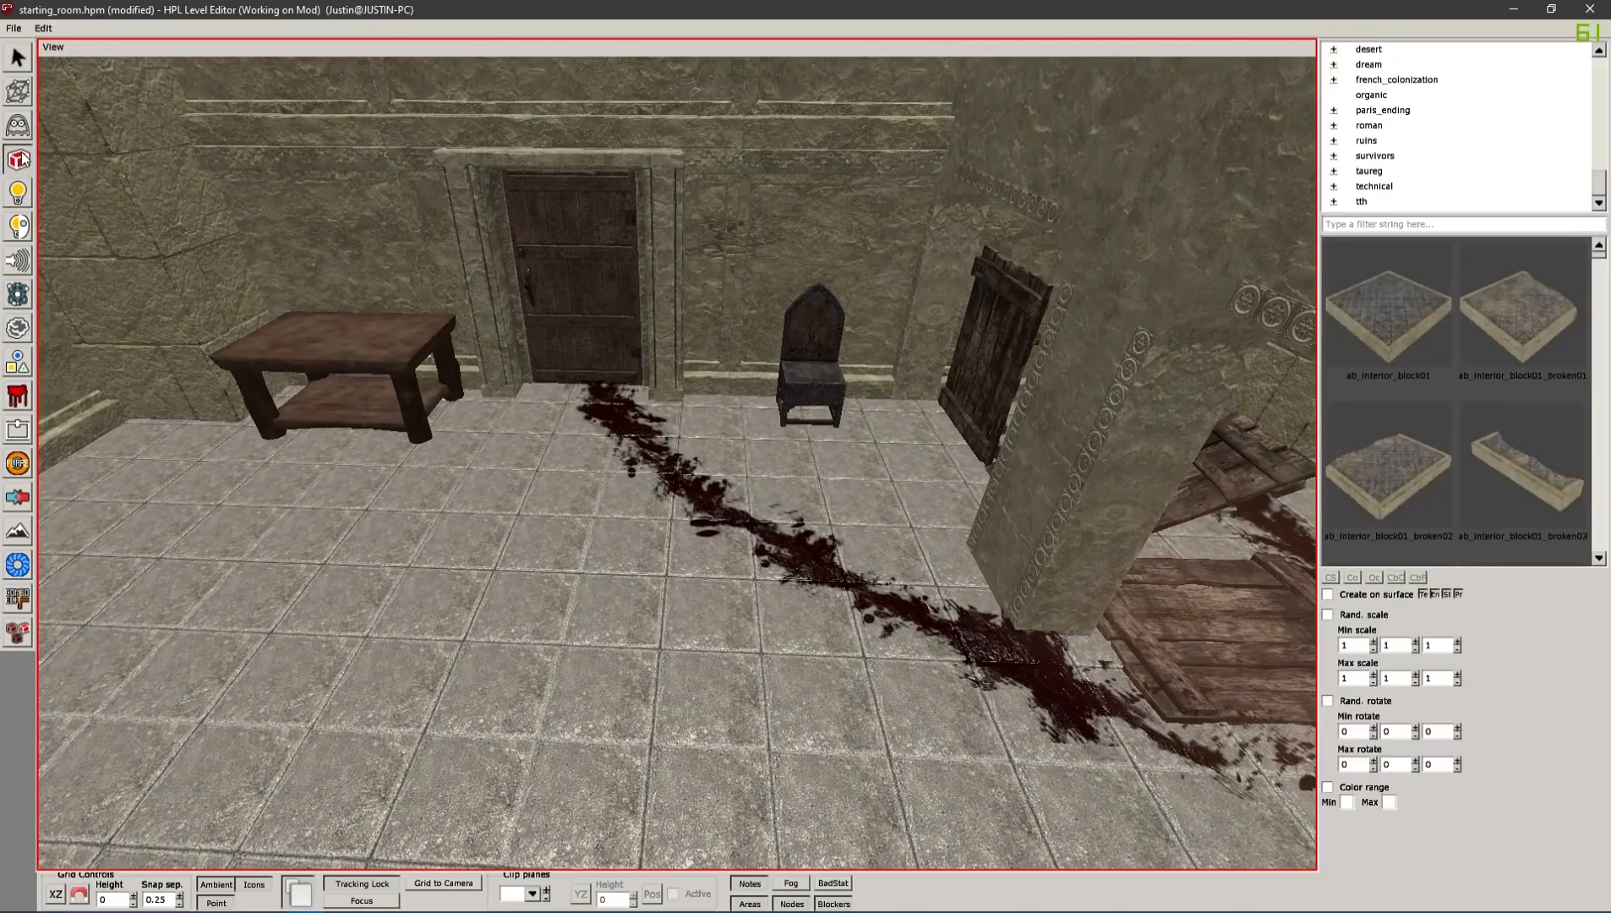
pyautogui.click(17, 127)
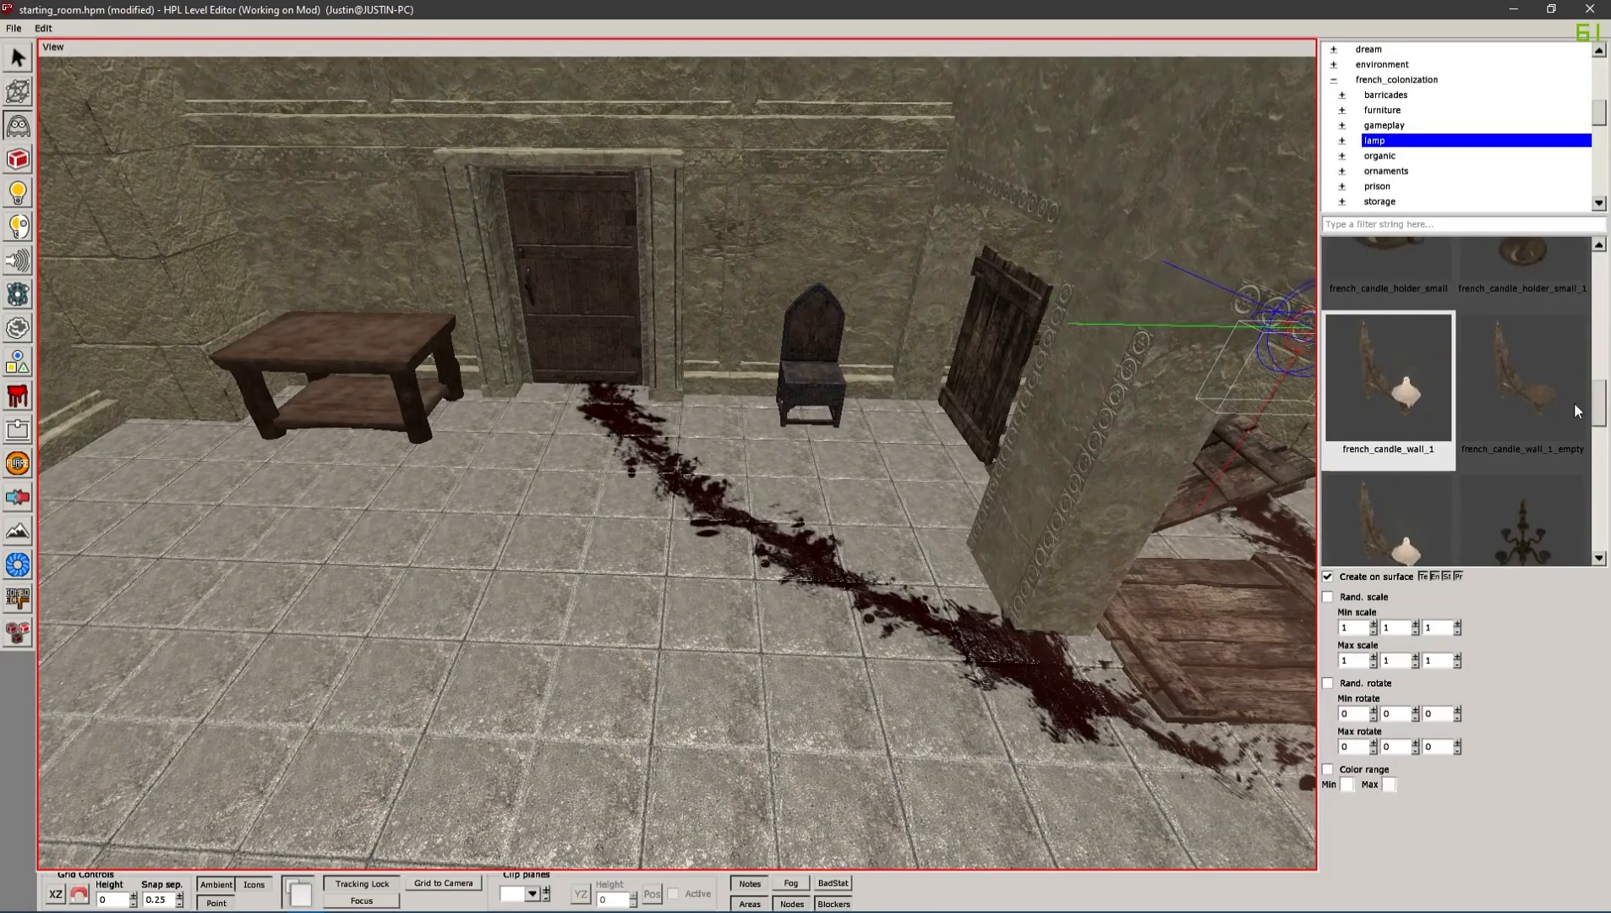
pyautogui.click(1499, 339)
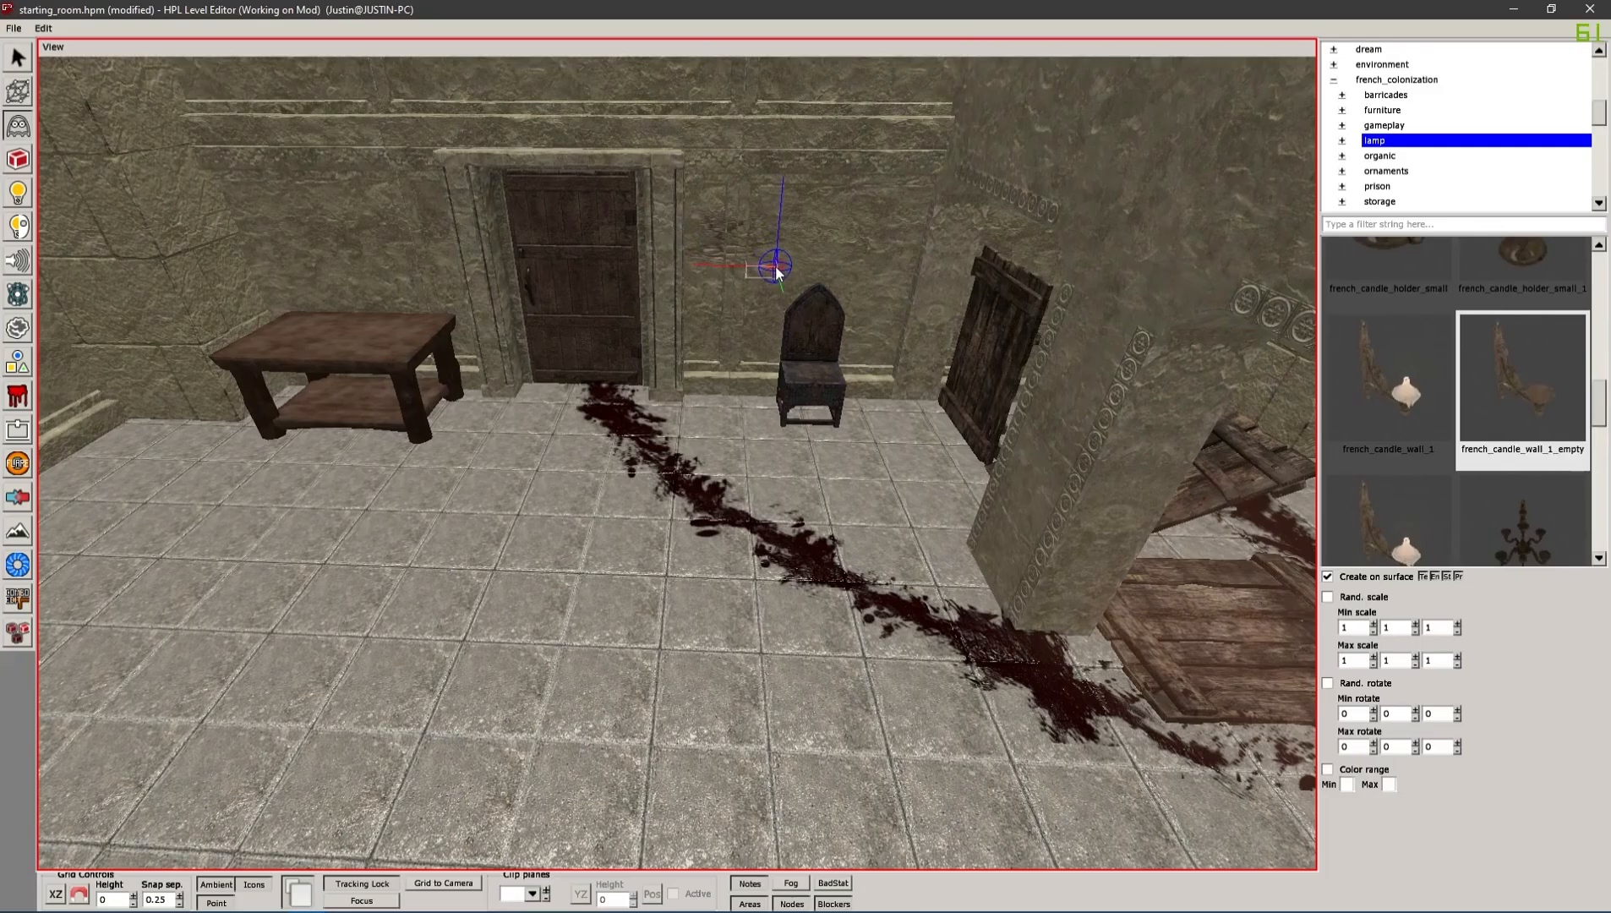
pyautogui.click(828, 288)
pyautogui.click(17, 57)
# Select the empty candle holder above the chair and rotate it upright so it projects from the wall
pyautogui.scroll(5, 711, 282)
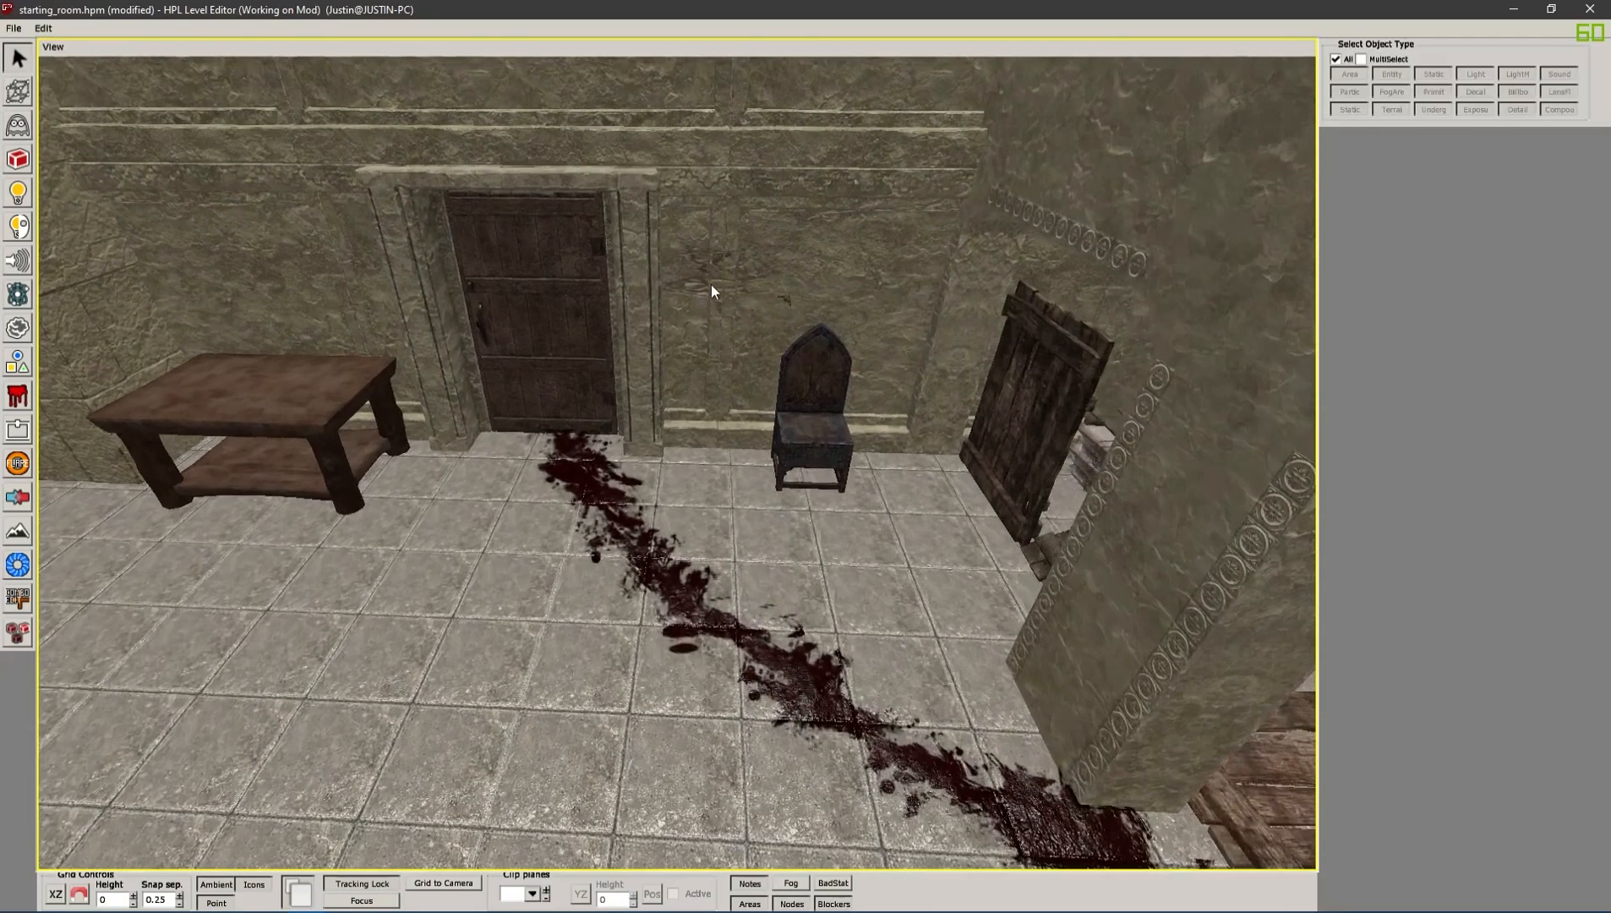
pyautogui.click(767, 397)
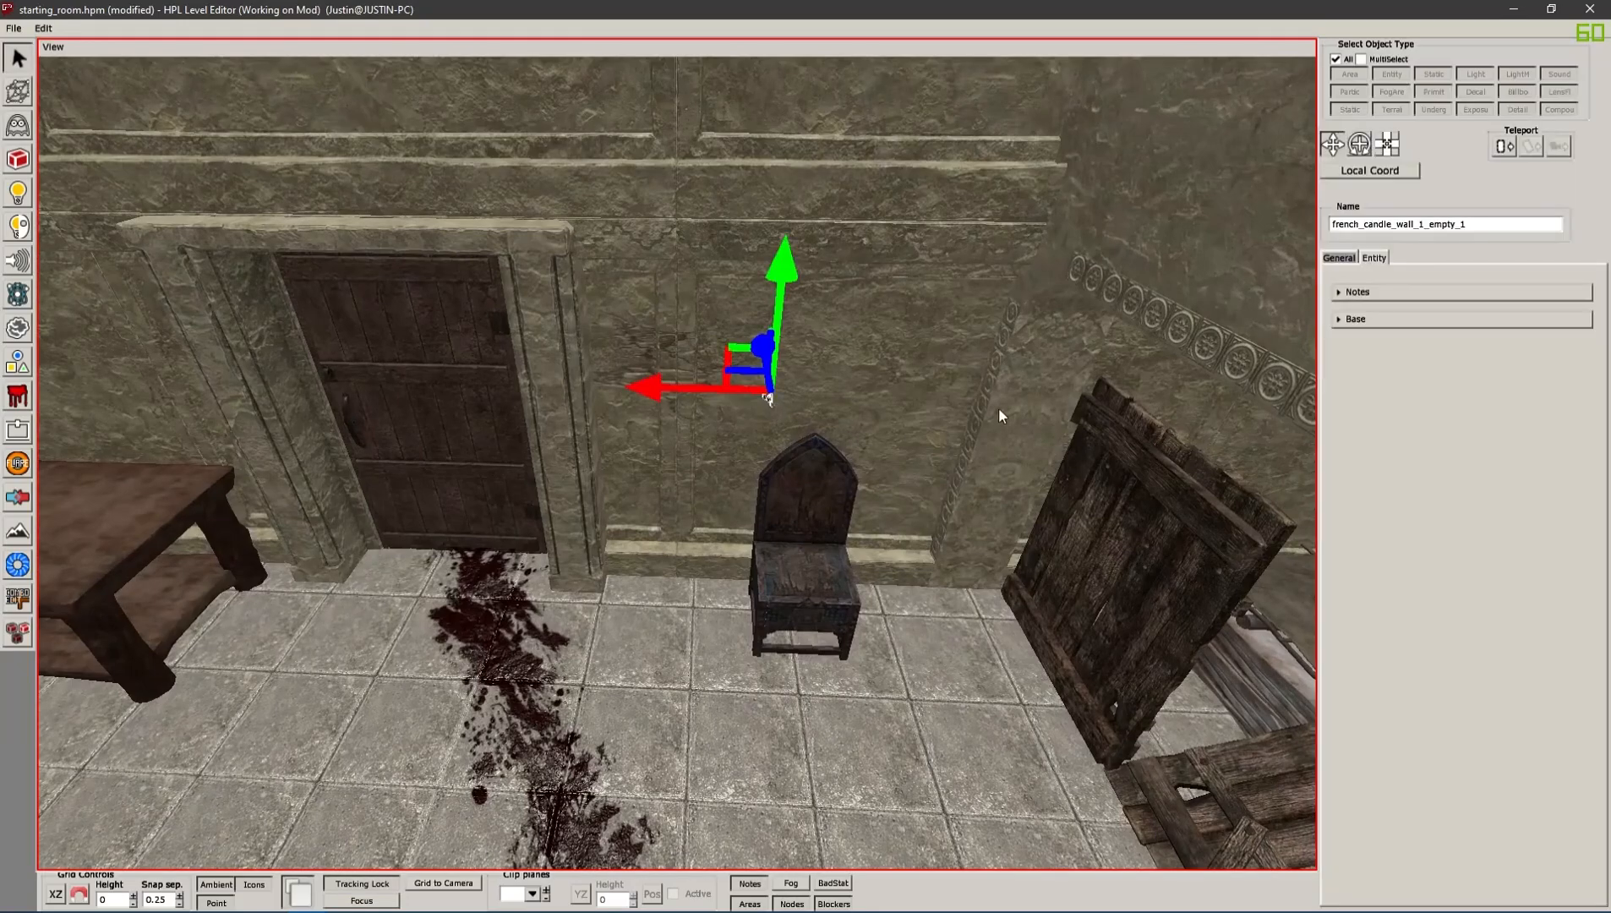
pyautogui.click(1370, 141)
pyautogui.moveTo(790, 333); pyautogui.dragTo(791, 363)
pyautogui.moveTo(792, 442); pyautogui.dragTo(795, 452)
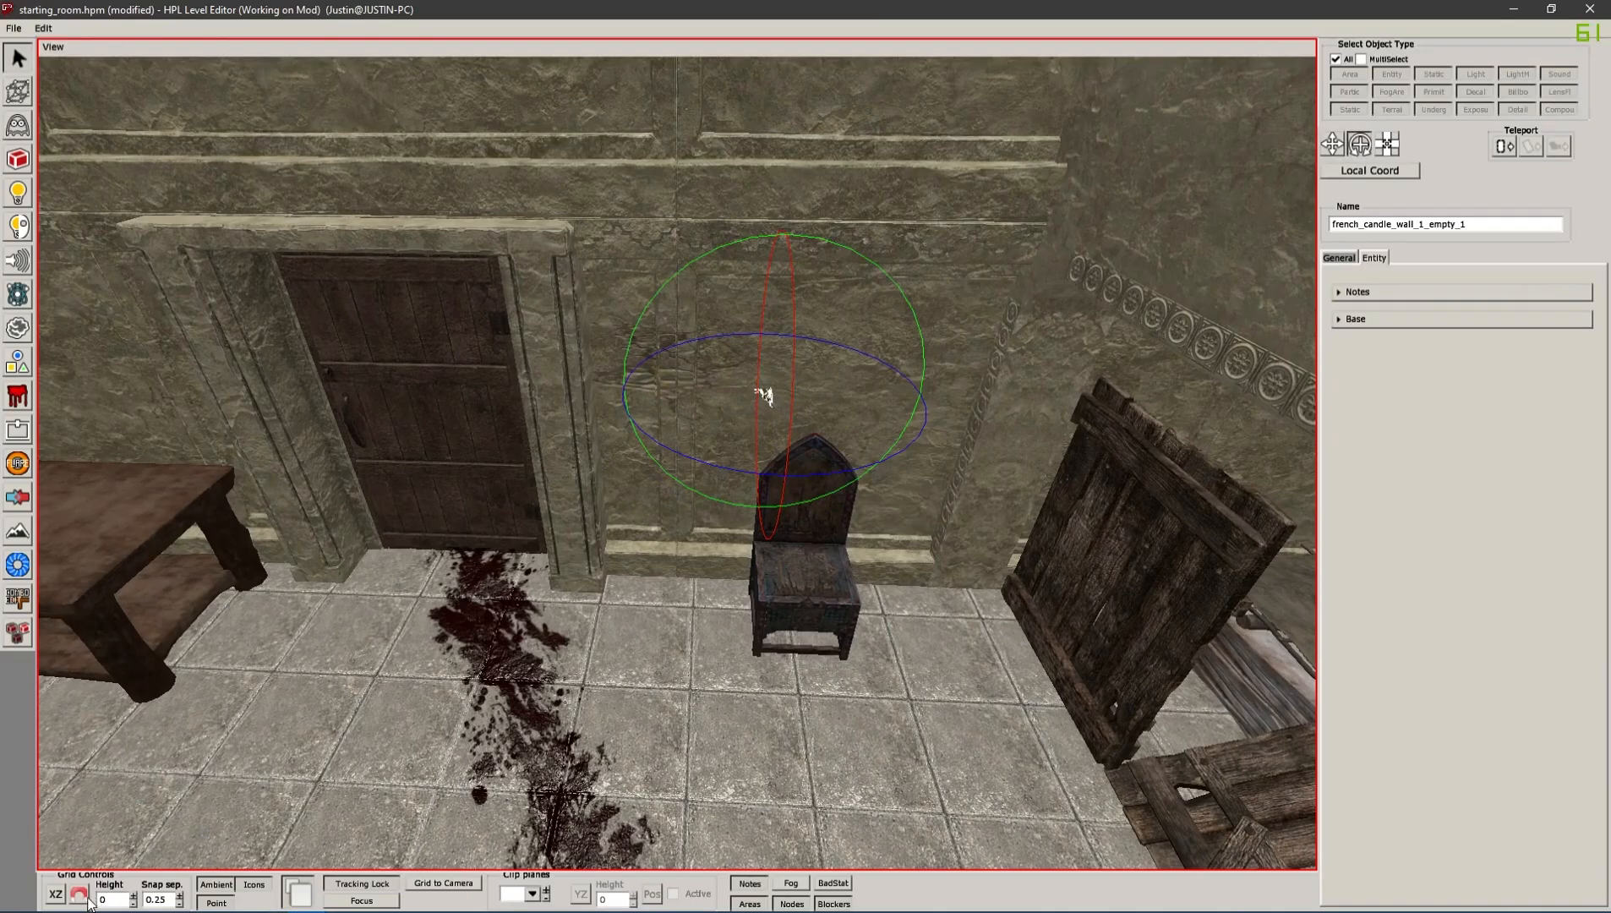
pyautogui.moveTo(794, 382); pyautogui.dragTo(780, 509)
pyautogui.moveTo(709, 471); pyautogui.dragTo(922, 503)
pyautogui.click(925, 627)
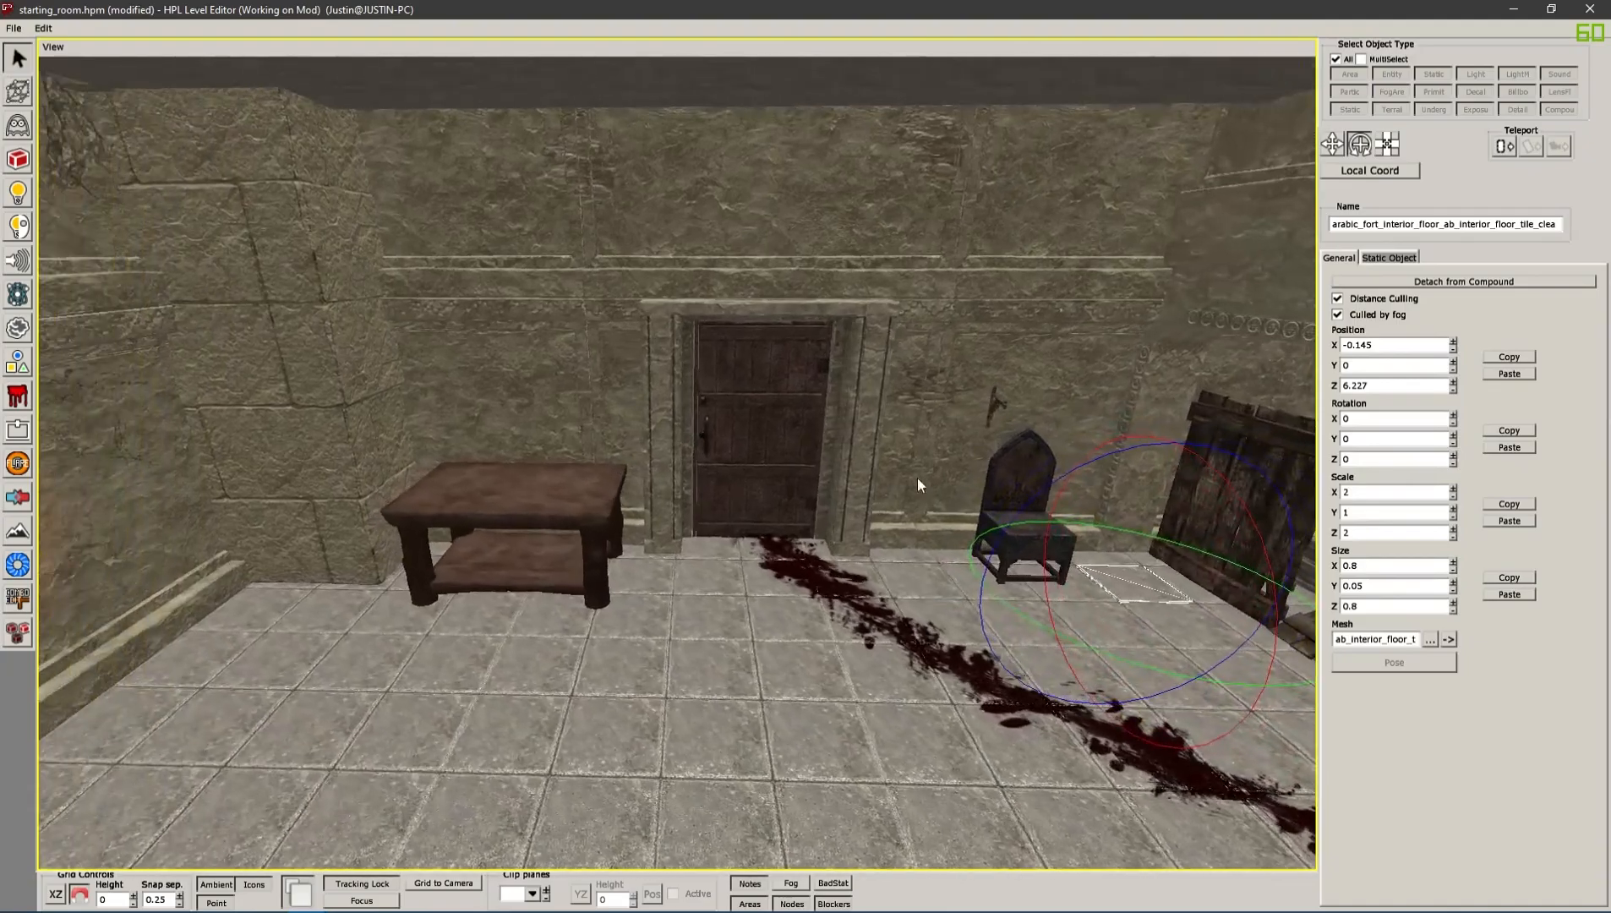
# Select the homemade table beside the door and turn on its Static property
pyautogui.keyDown('alt'); pyautogui.moveTo(600, 407); pyautogui.dragTo(774, 477); pyautogui.keyUp('alt')
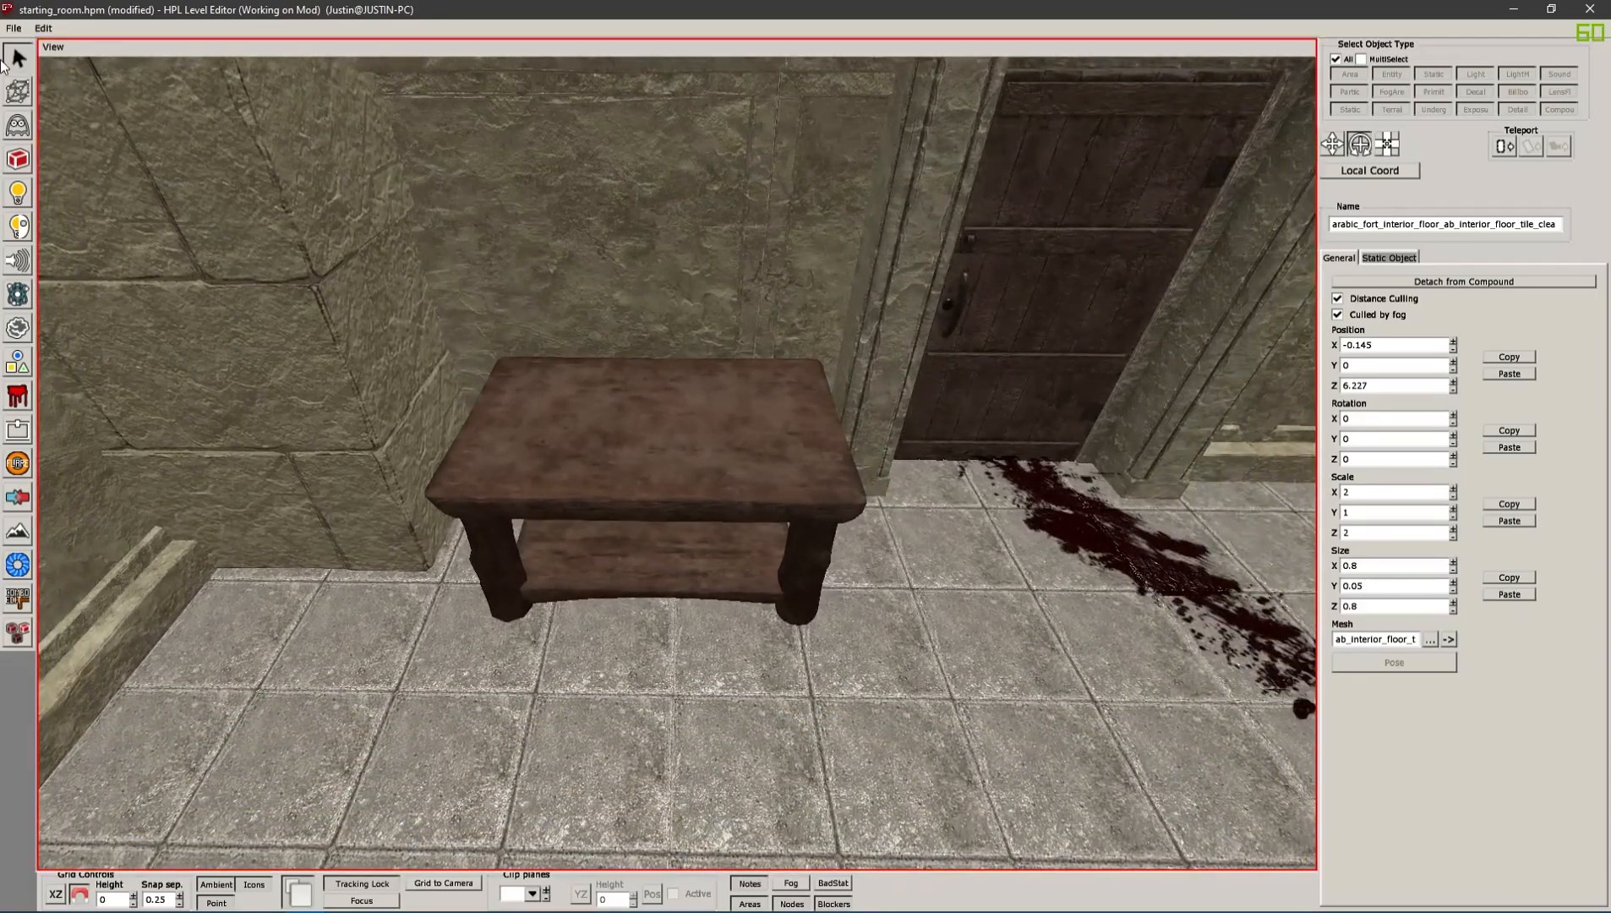
pyautogui.click(531, 418)
pyautogui.click(1349, 261)
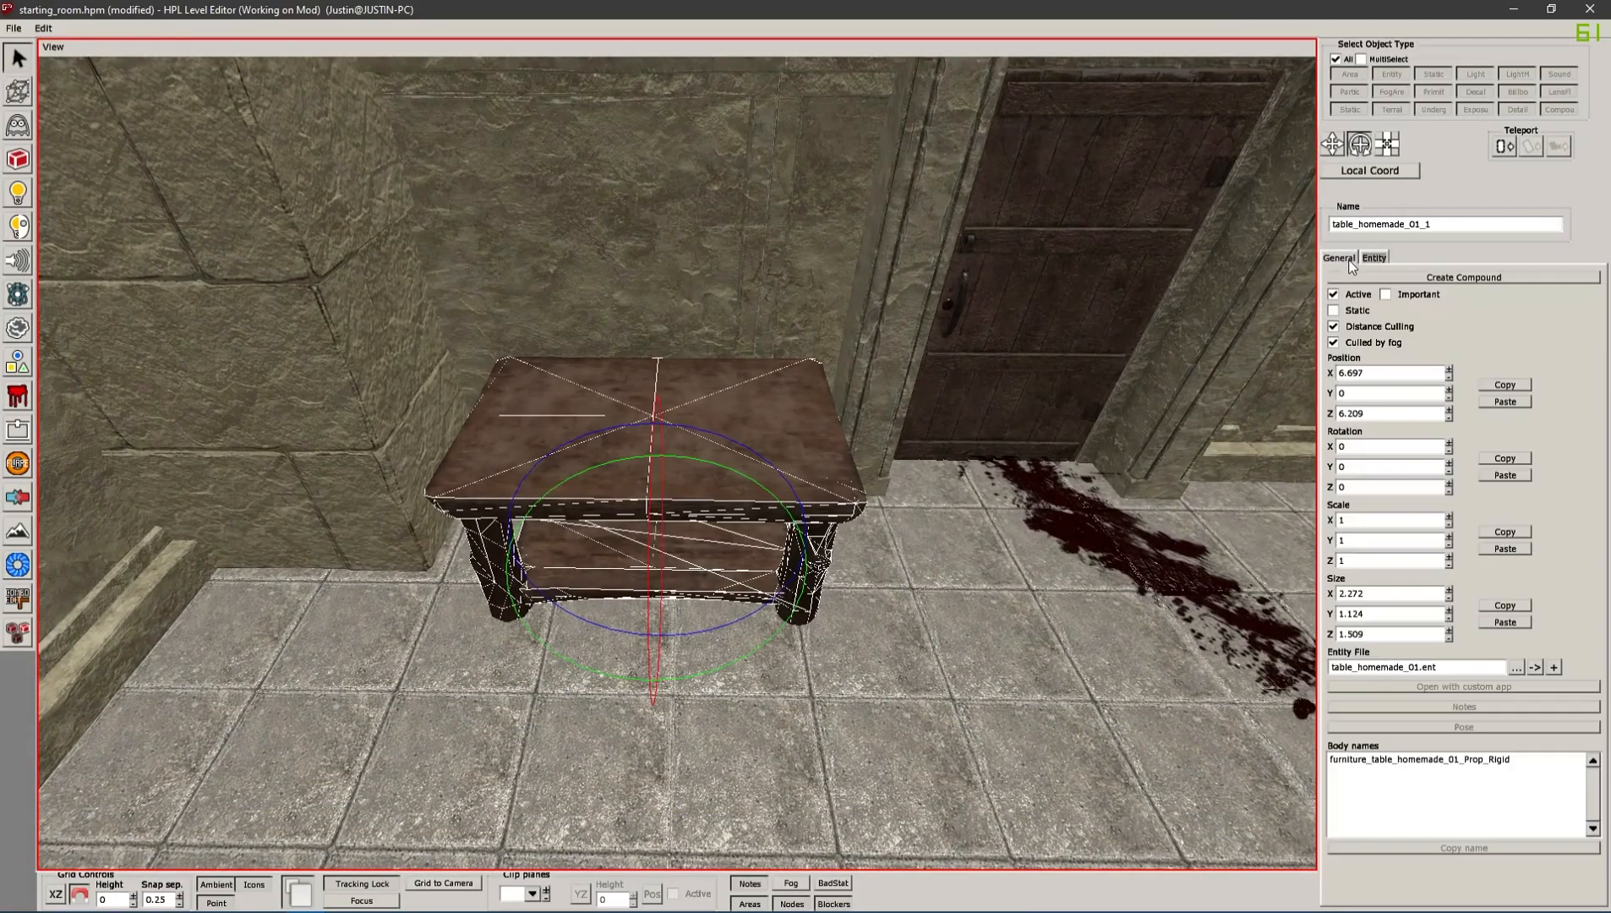
pyautogui.keyDown('alt'); pyautogui.moveTo(1217, 438); pyautogui.dragTo(752, 510); pyautogui.keyUp('alt')
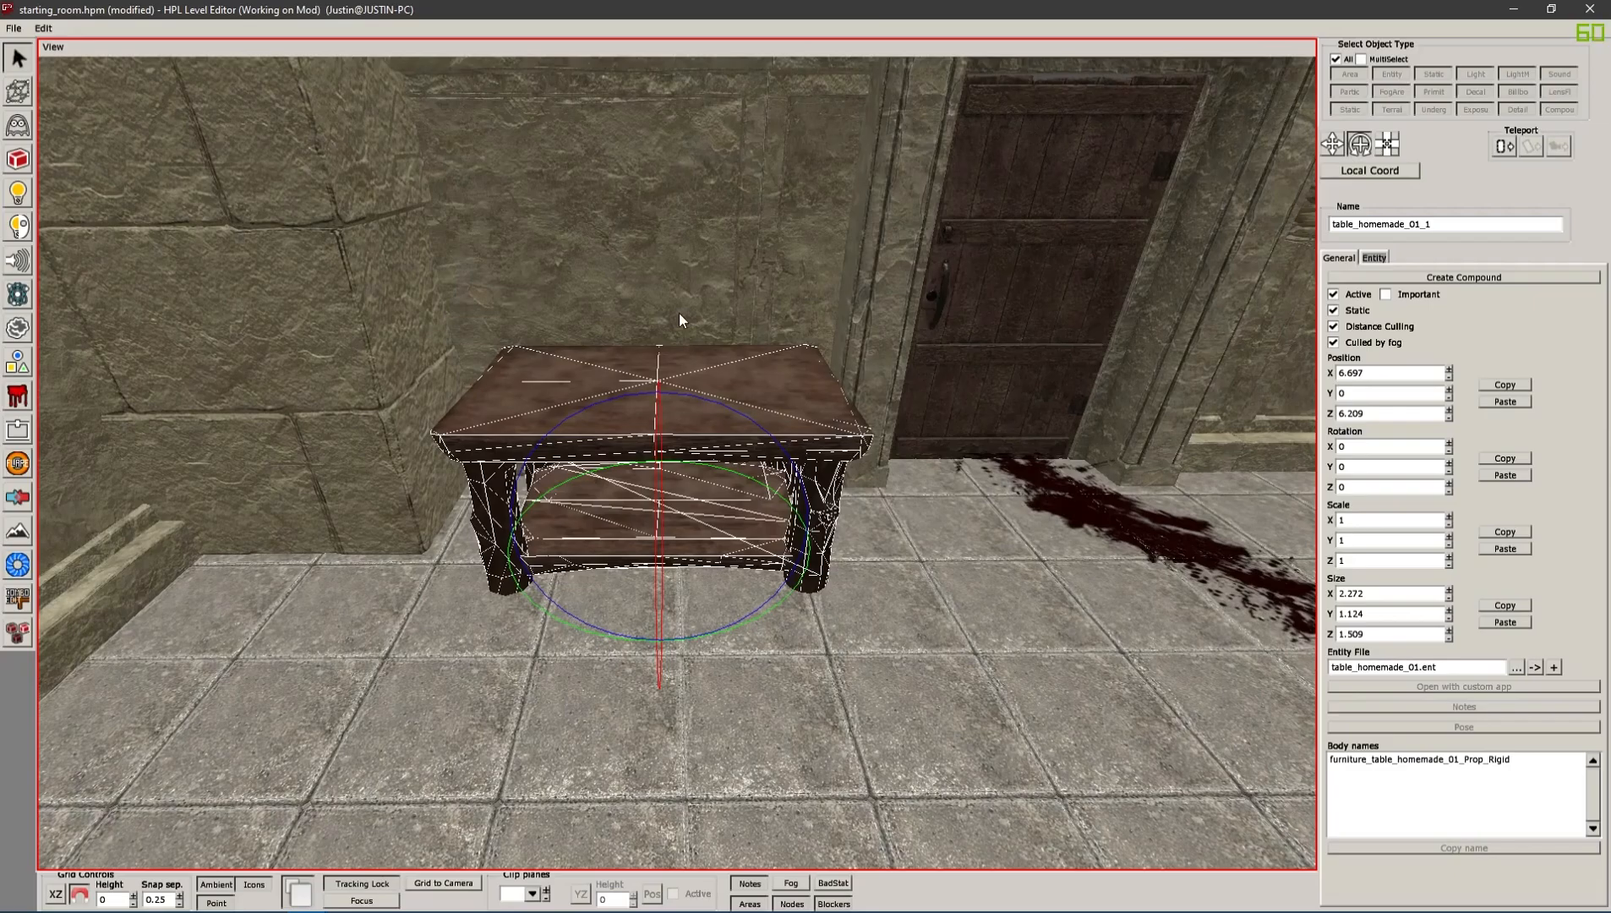
pyautogui.click(652, 634)
pyautogui.click(882, 655)
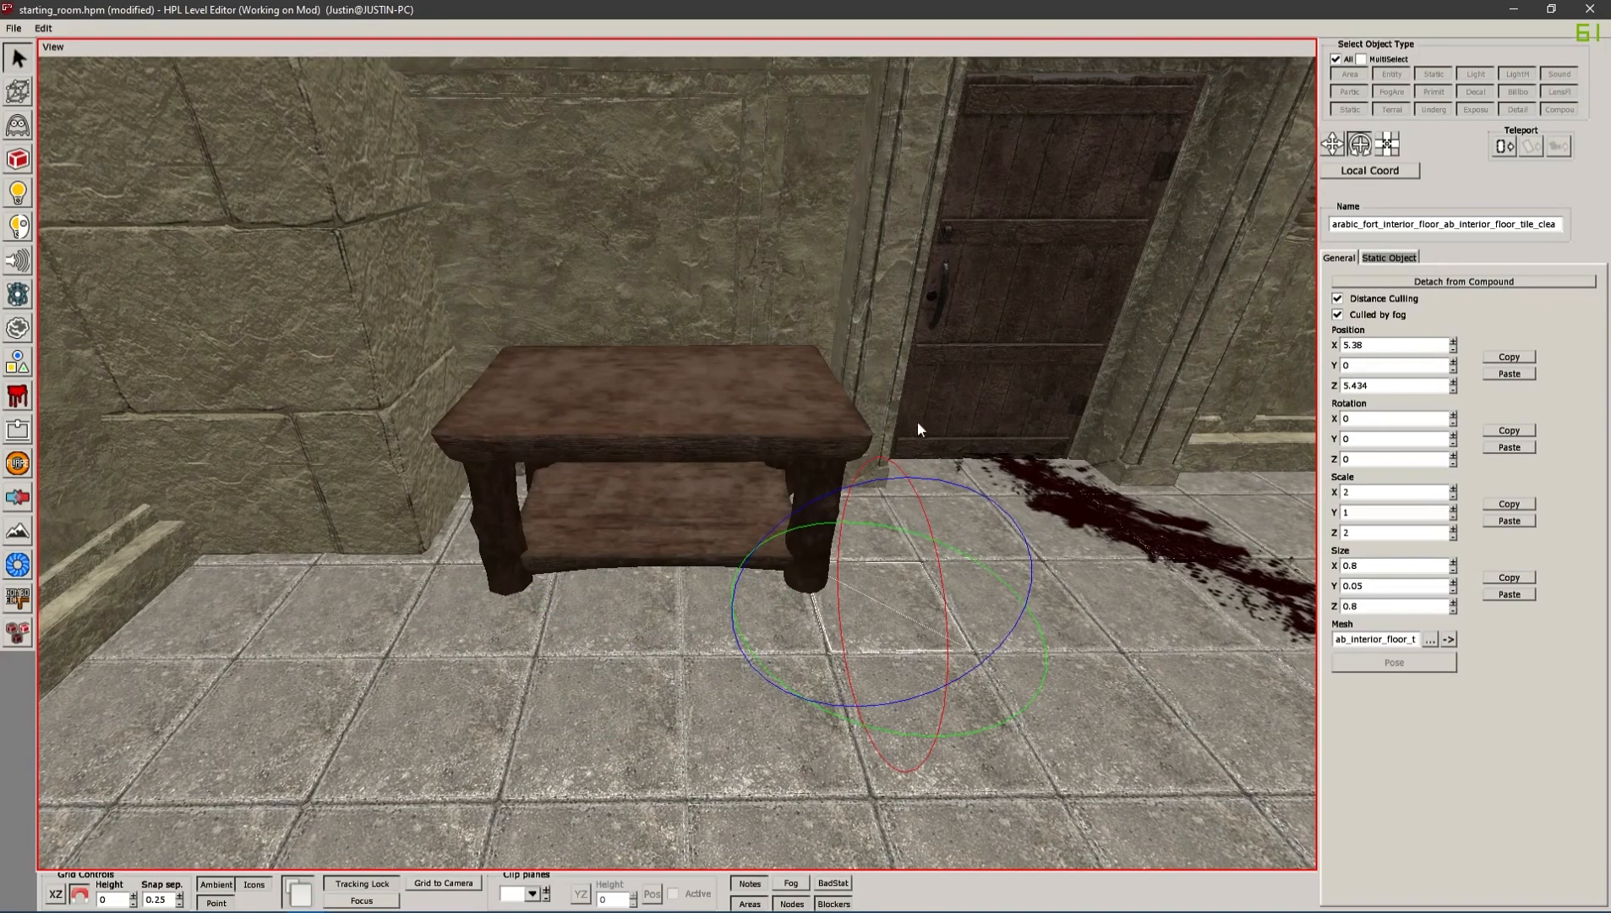
# Place a french_candle_holder_small_1 entity on the tabletop, near the end closest to the door
pyautogui.click(24, 127)
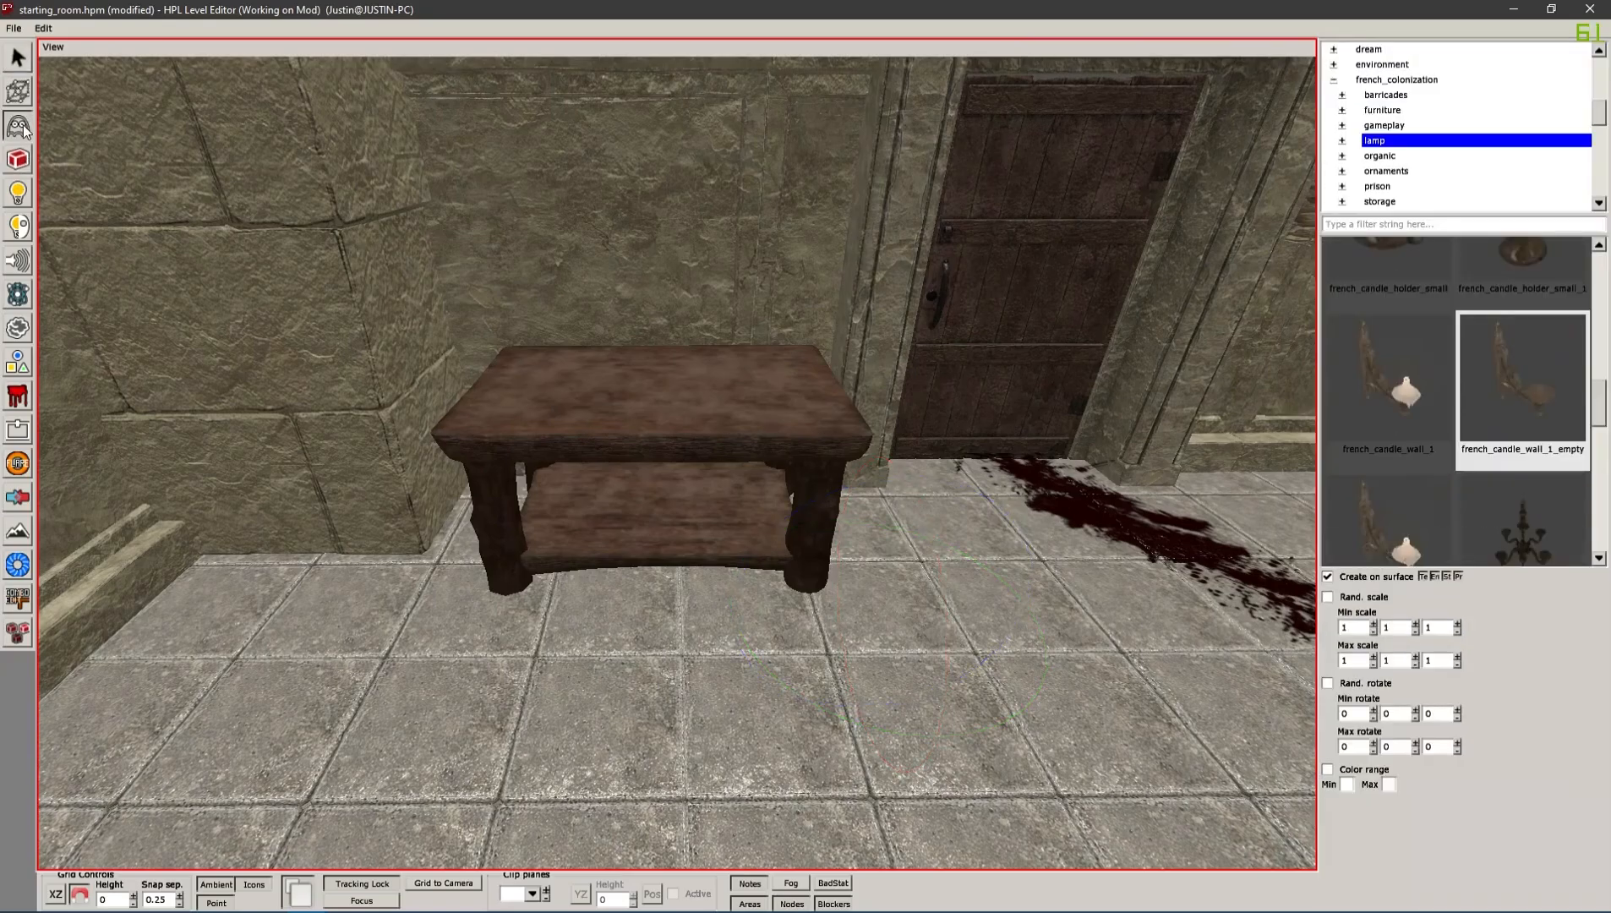
pyautogui.scroll(4, 1518, 353)
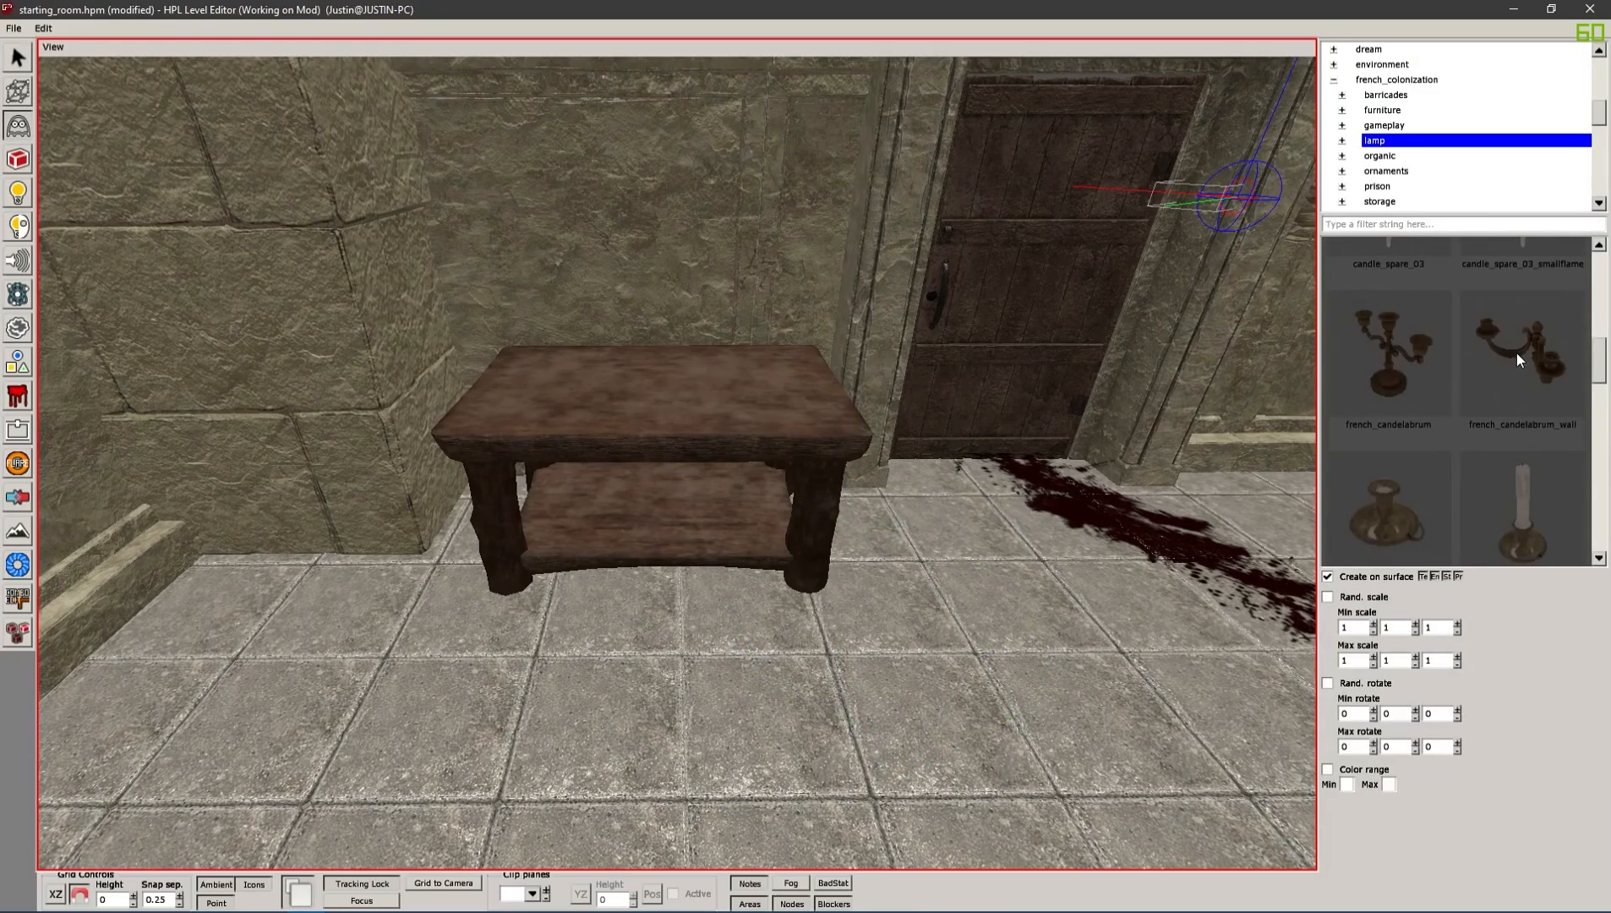
pyautogui.scroll(-2, 1516, 353)
pyautogui.click(1498, 451)
pyautogui.scroll(-8, 1514, 457)
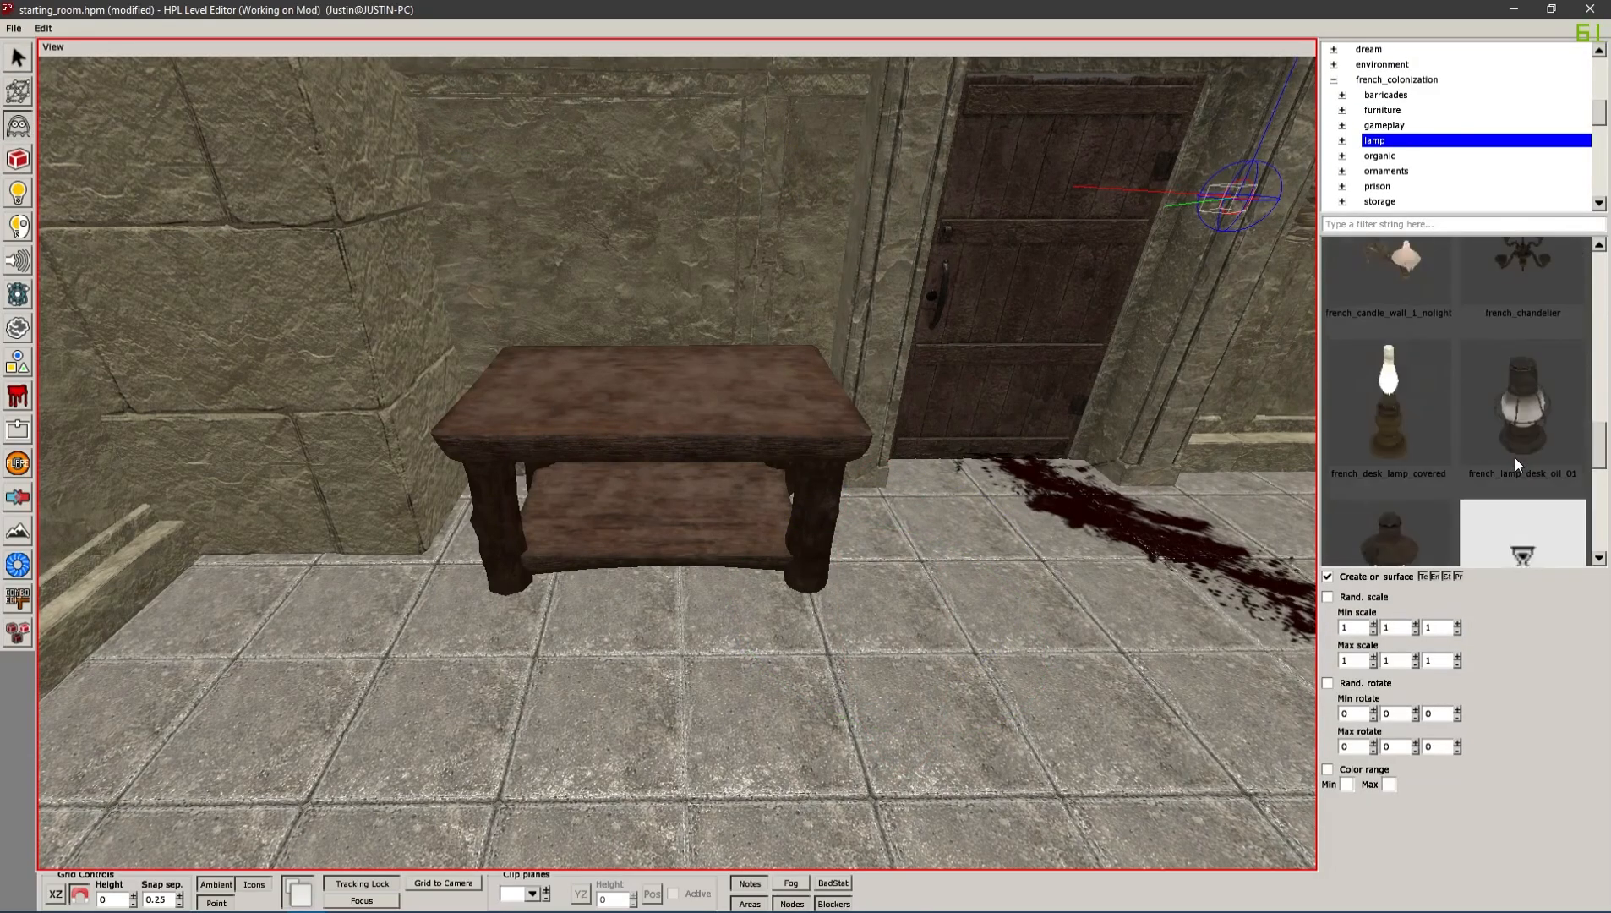
pyautogui.scroll(7, 1514, 457)
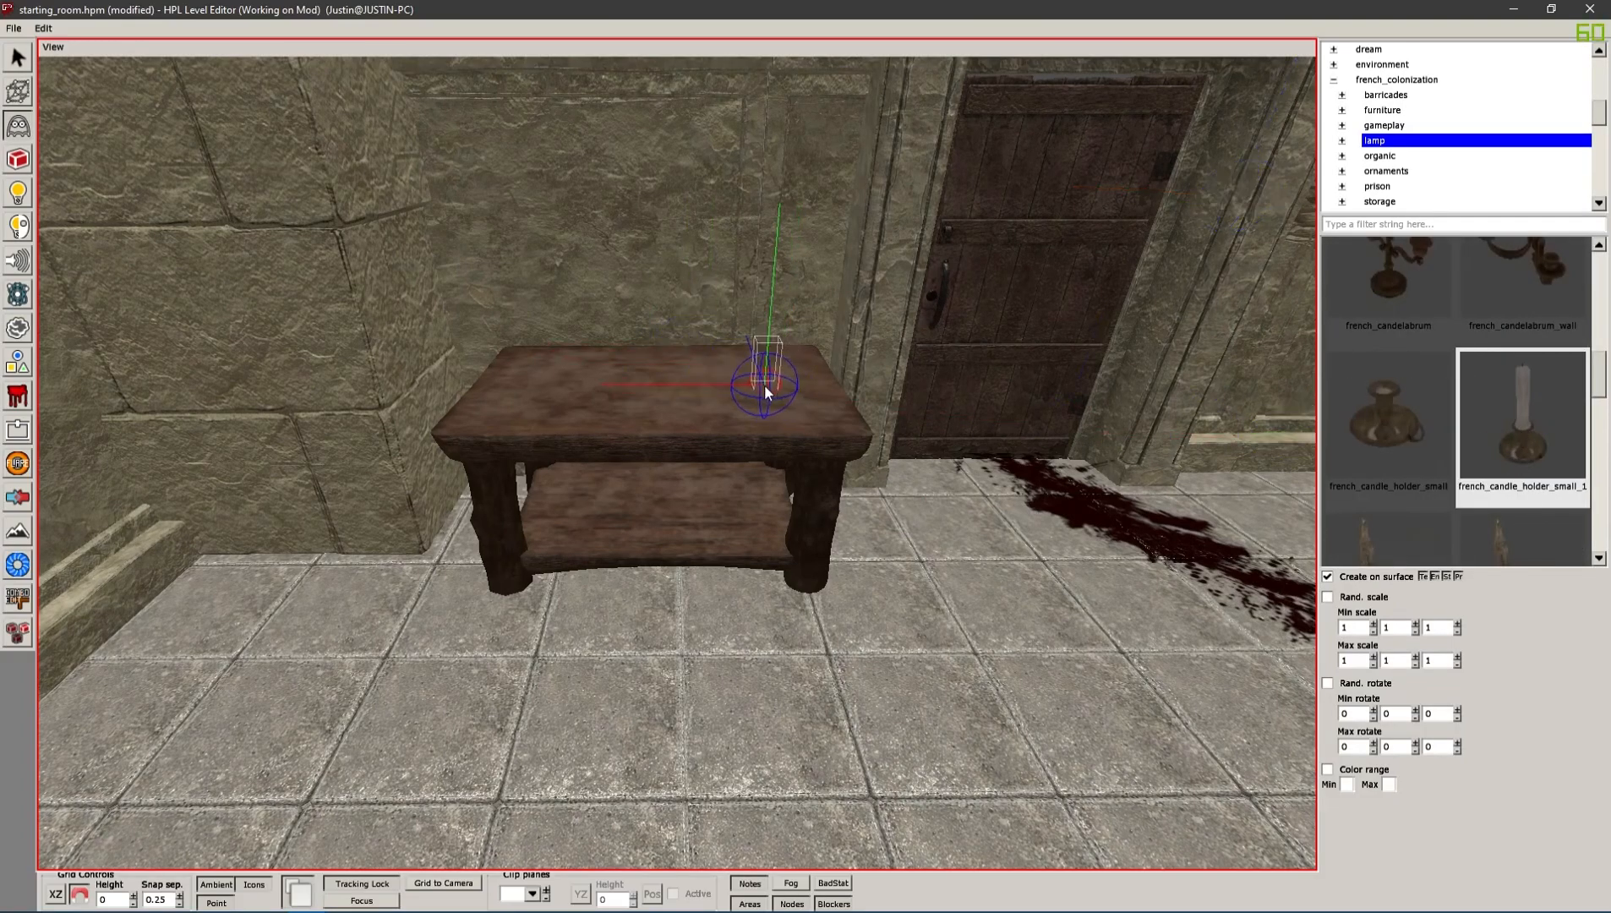
pyautogui.click(765, 386)
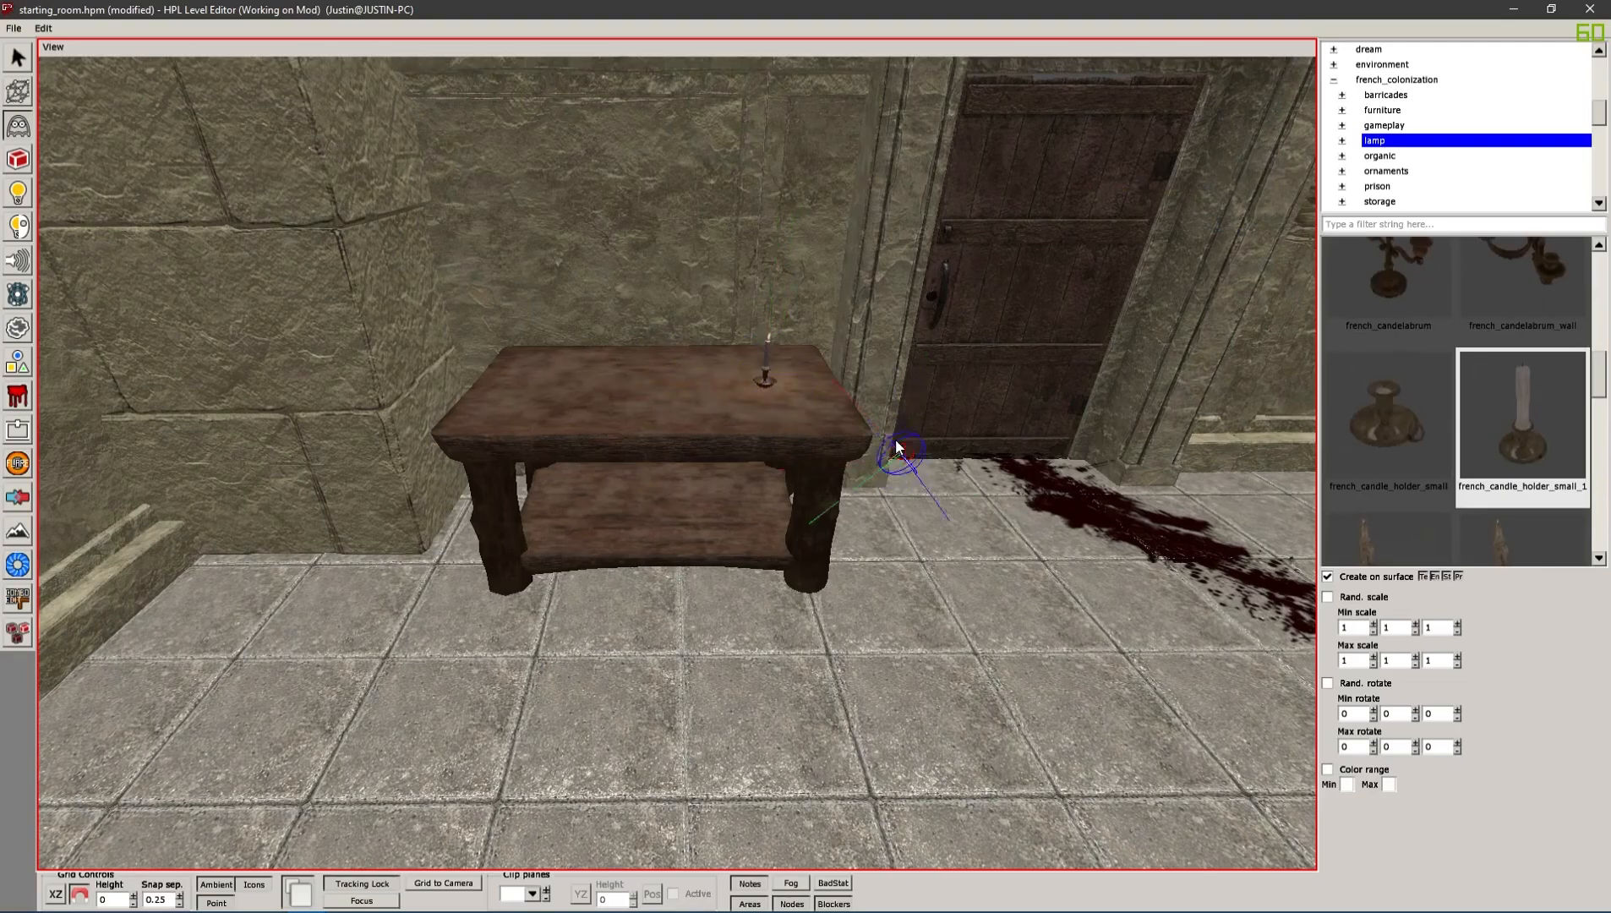
# Place a bottle_alcohol entity from the ornaments category on the tabletop, at the end farthest from the door
pyautogui.moveTo(898, 446); pyautogui.dragTo(856, 442, button='middle')
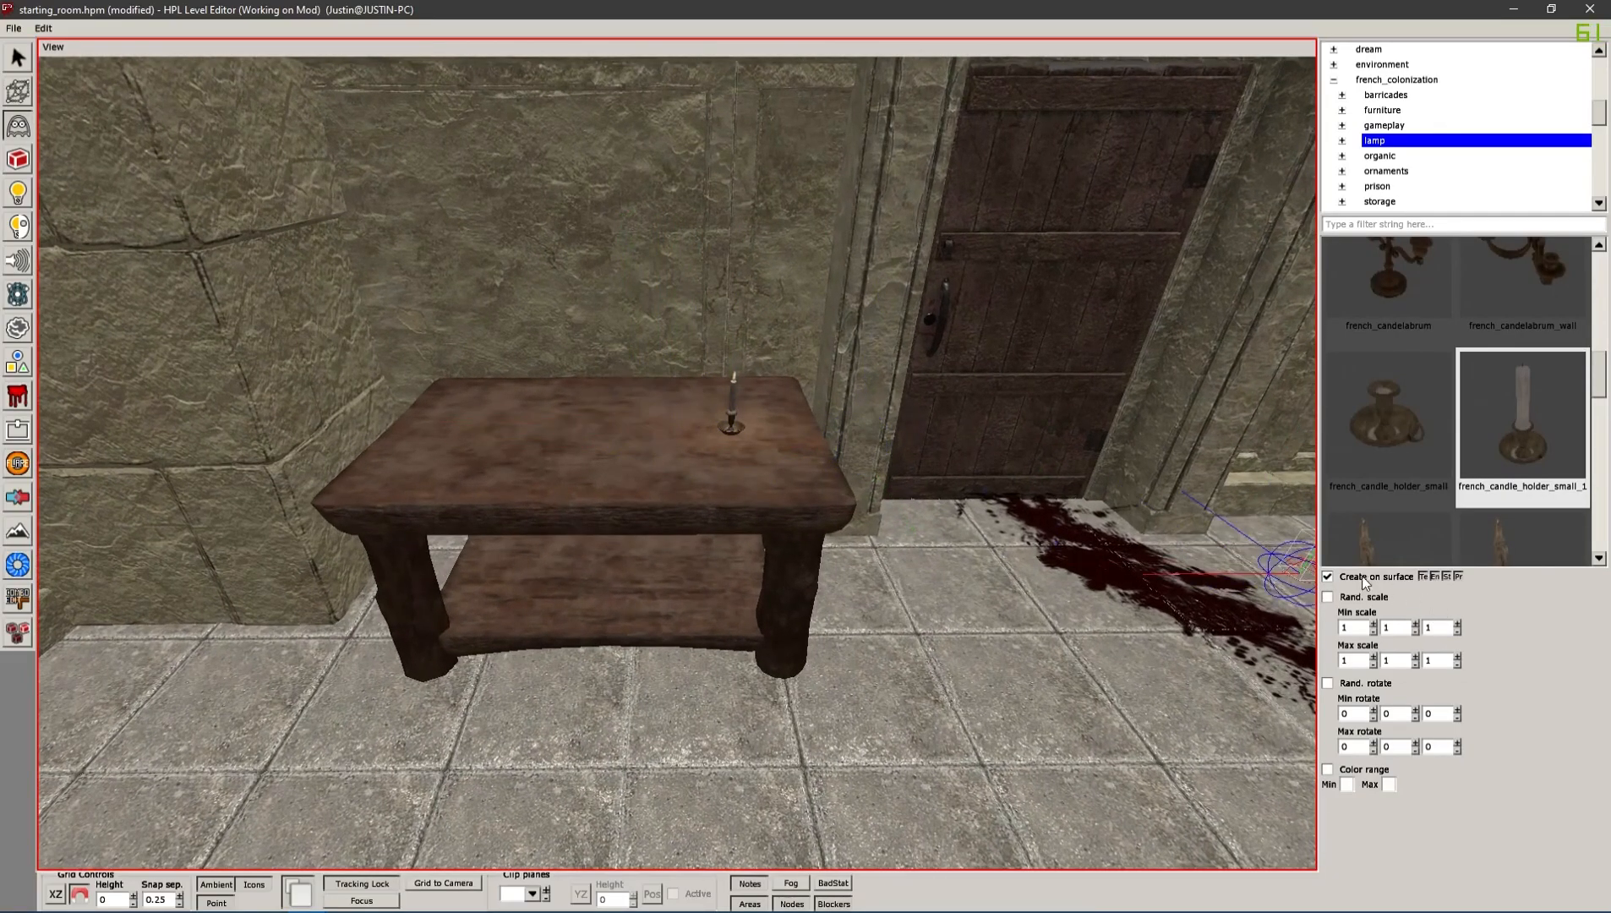
pyautogui.moveTo(963, 541); pyautogui.dragTo(925, 545, button='middle')
pyautogui.moveTo(787, 541); pyautogui.dragTo(647, 473, button='middle')
pyautogui.scroll(5, 1444, 461)
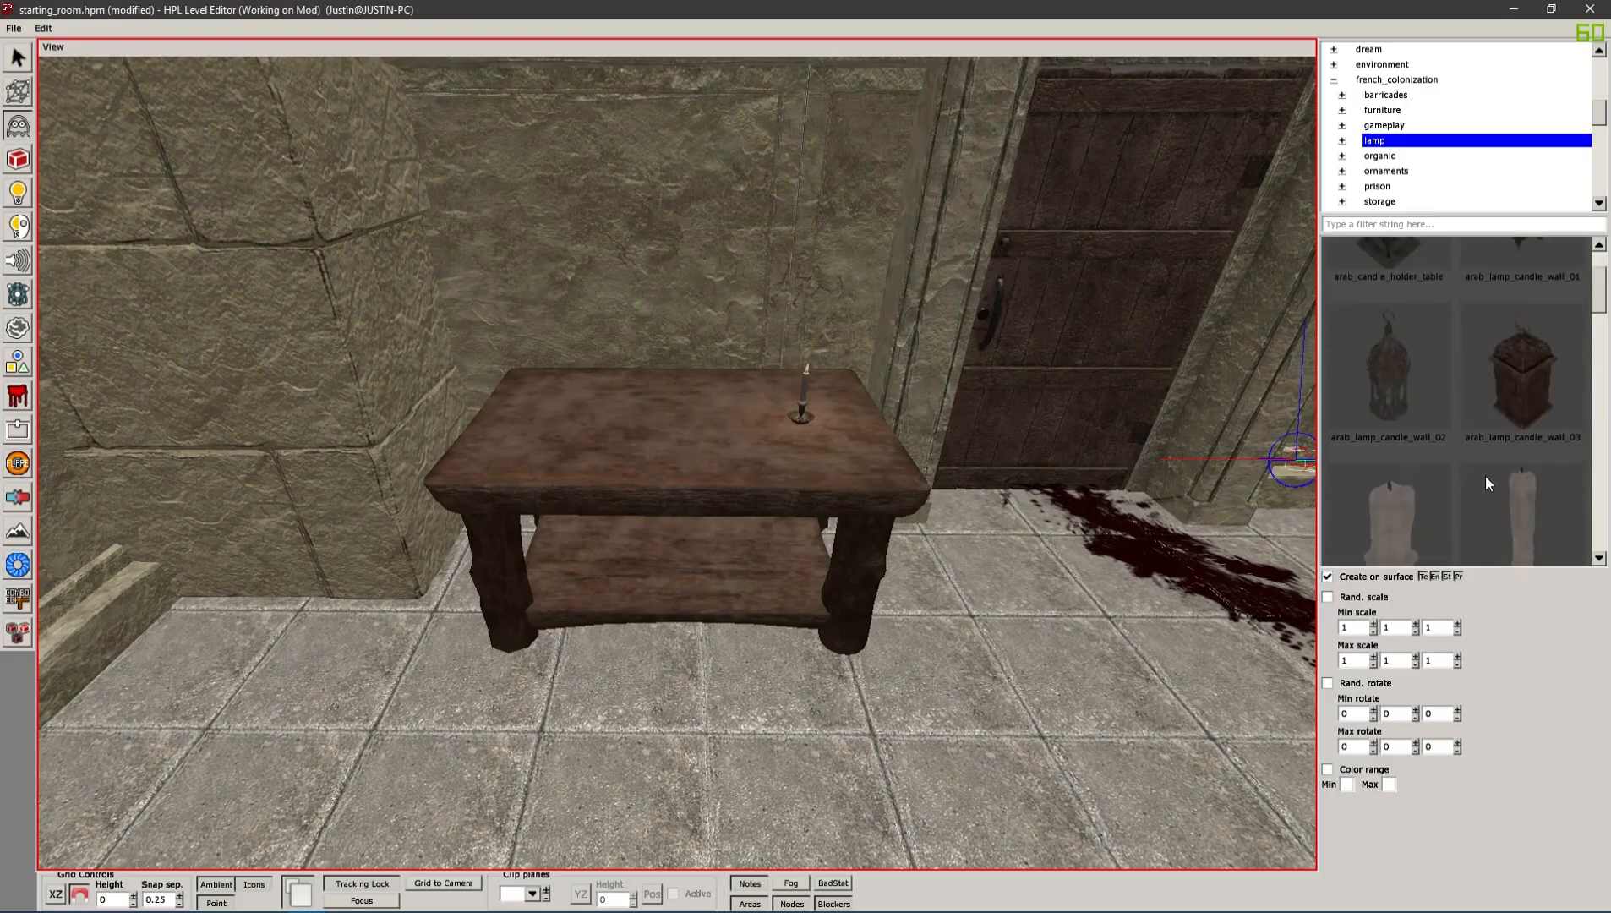
pyautogui.click(1387, 171)
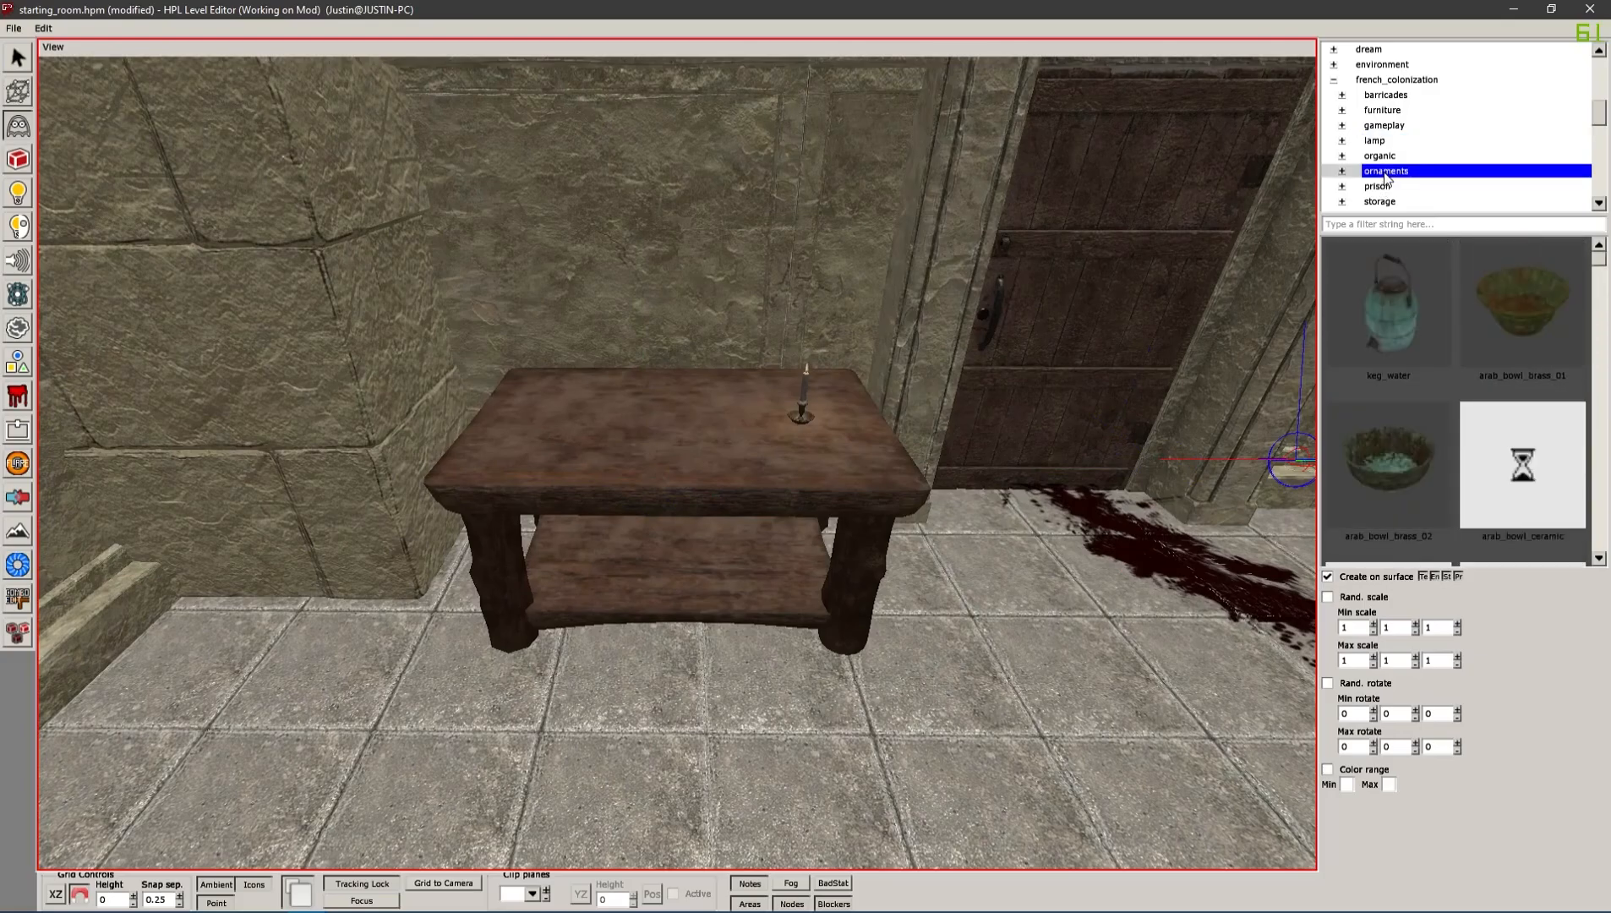
pyautogui.scroll(-5, 1464, 337)
pyautogui.scroll(-8, 1464, 336)
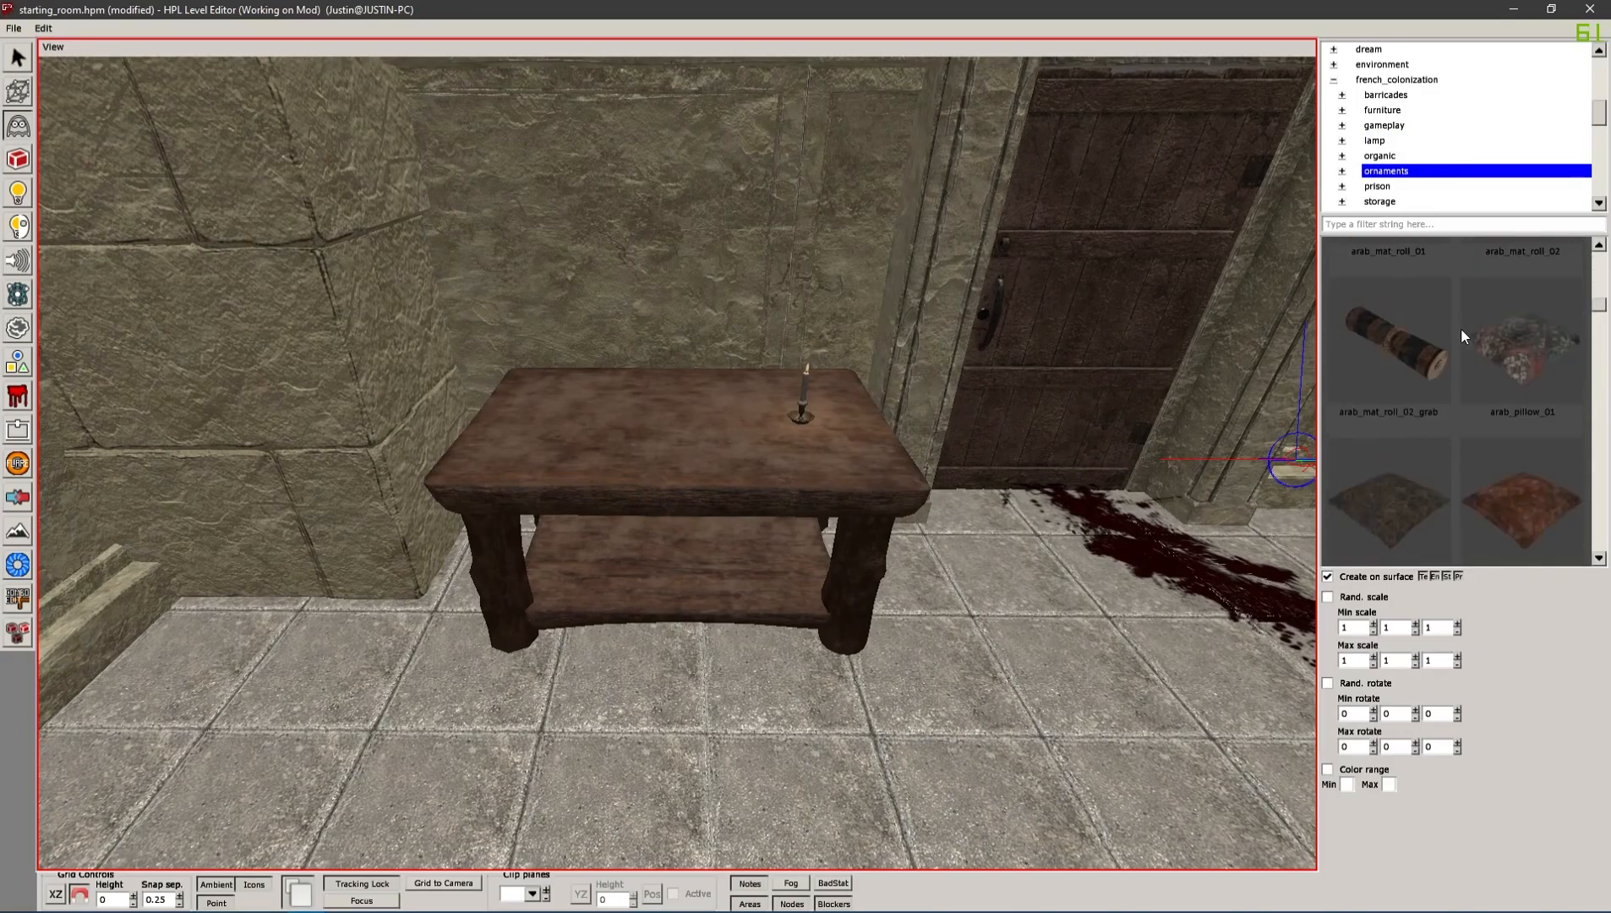
pyautogui.scroll(-3, 1464, 336)
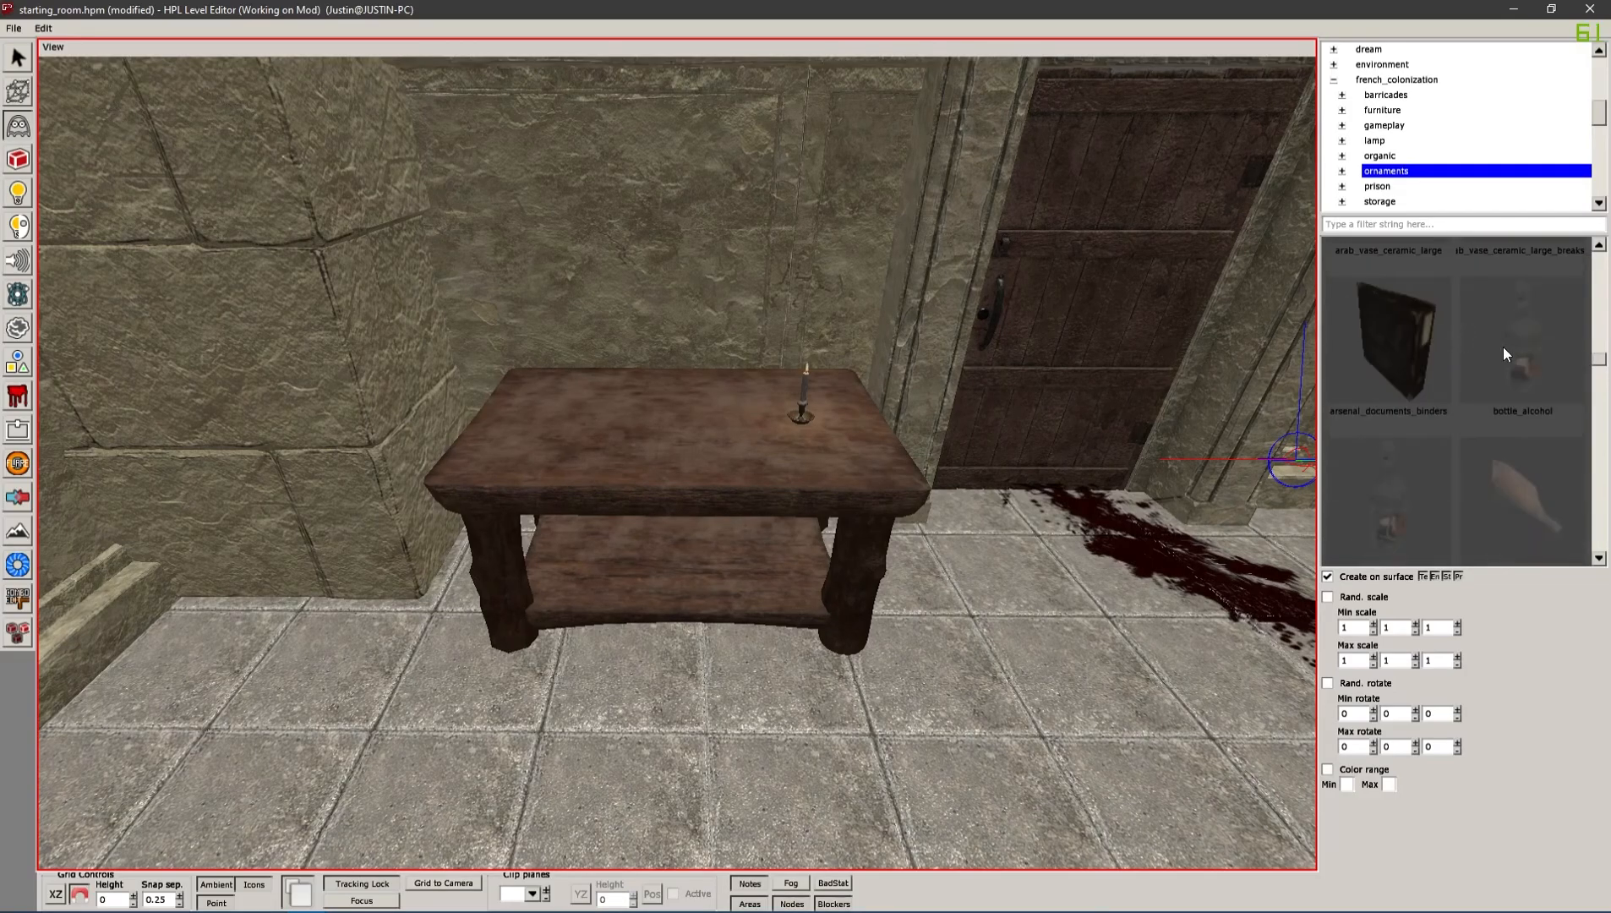
pyautogui.click(1525, 353)
pyautogui.click(567, 413)
pyautogui.moveTo(655, 425); pyautogui.dragTo(675, 484, button='middle')
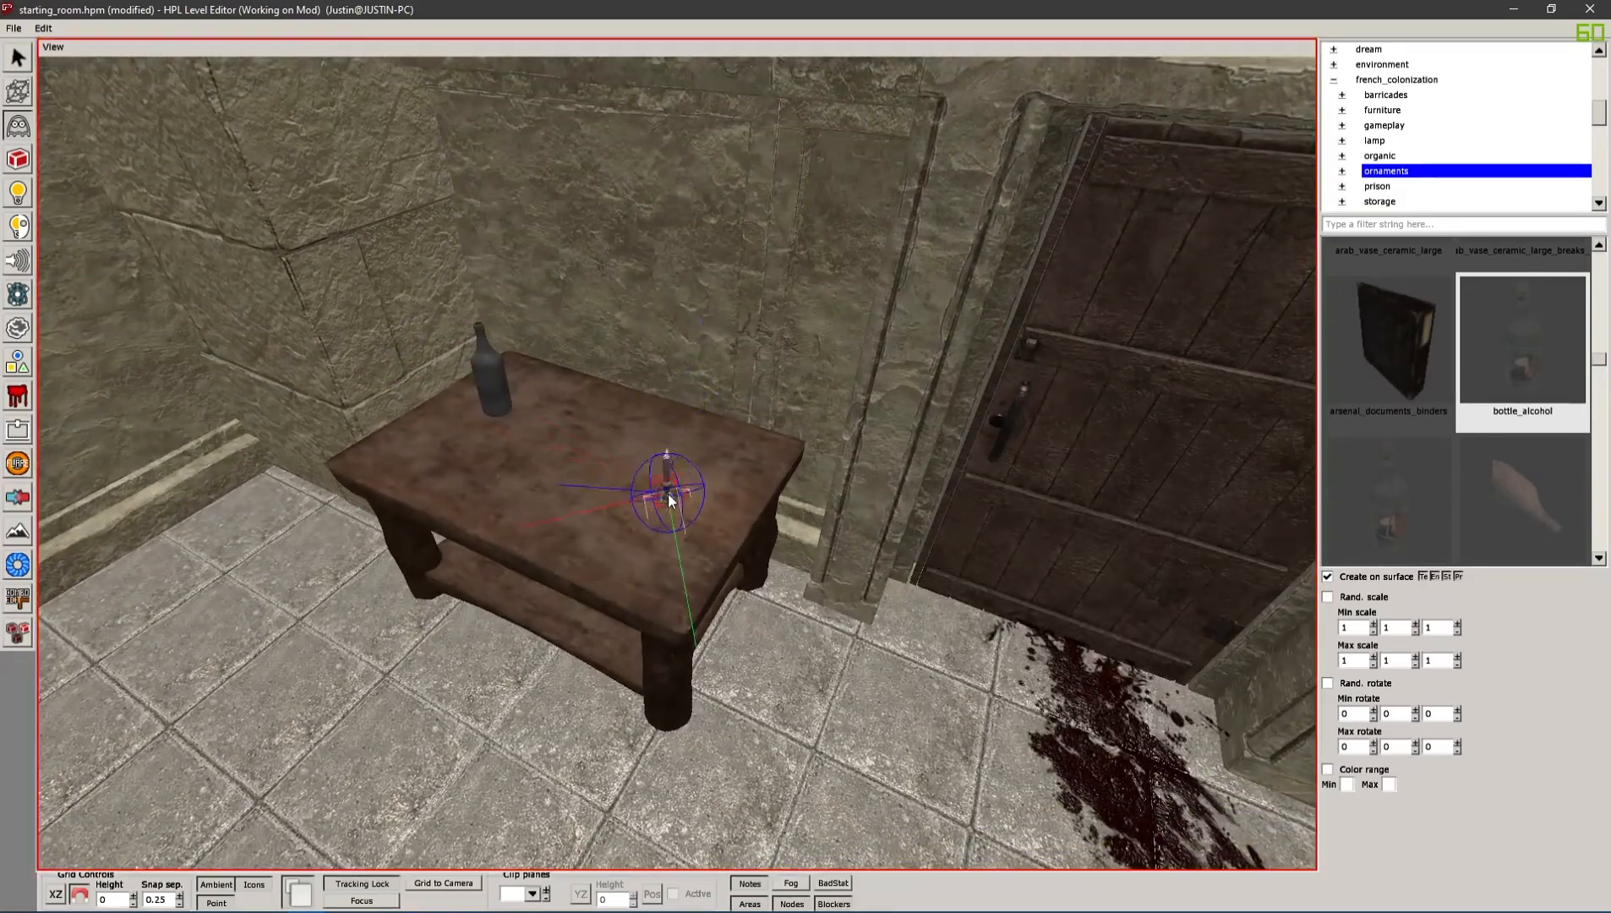
# Move the small candle holder on the tabletop along Z to 6.25, closer to the wall
pyautogui.click(673, 484)
pyautogui.moveTo(496, 359); pyautogui.dragTo(453, 264, button='middle')
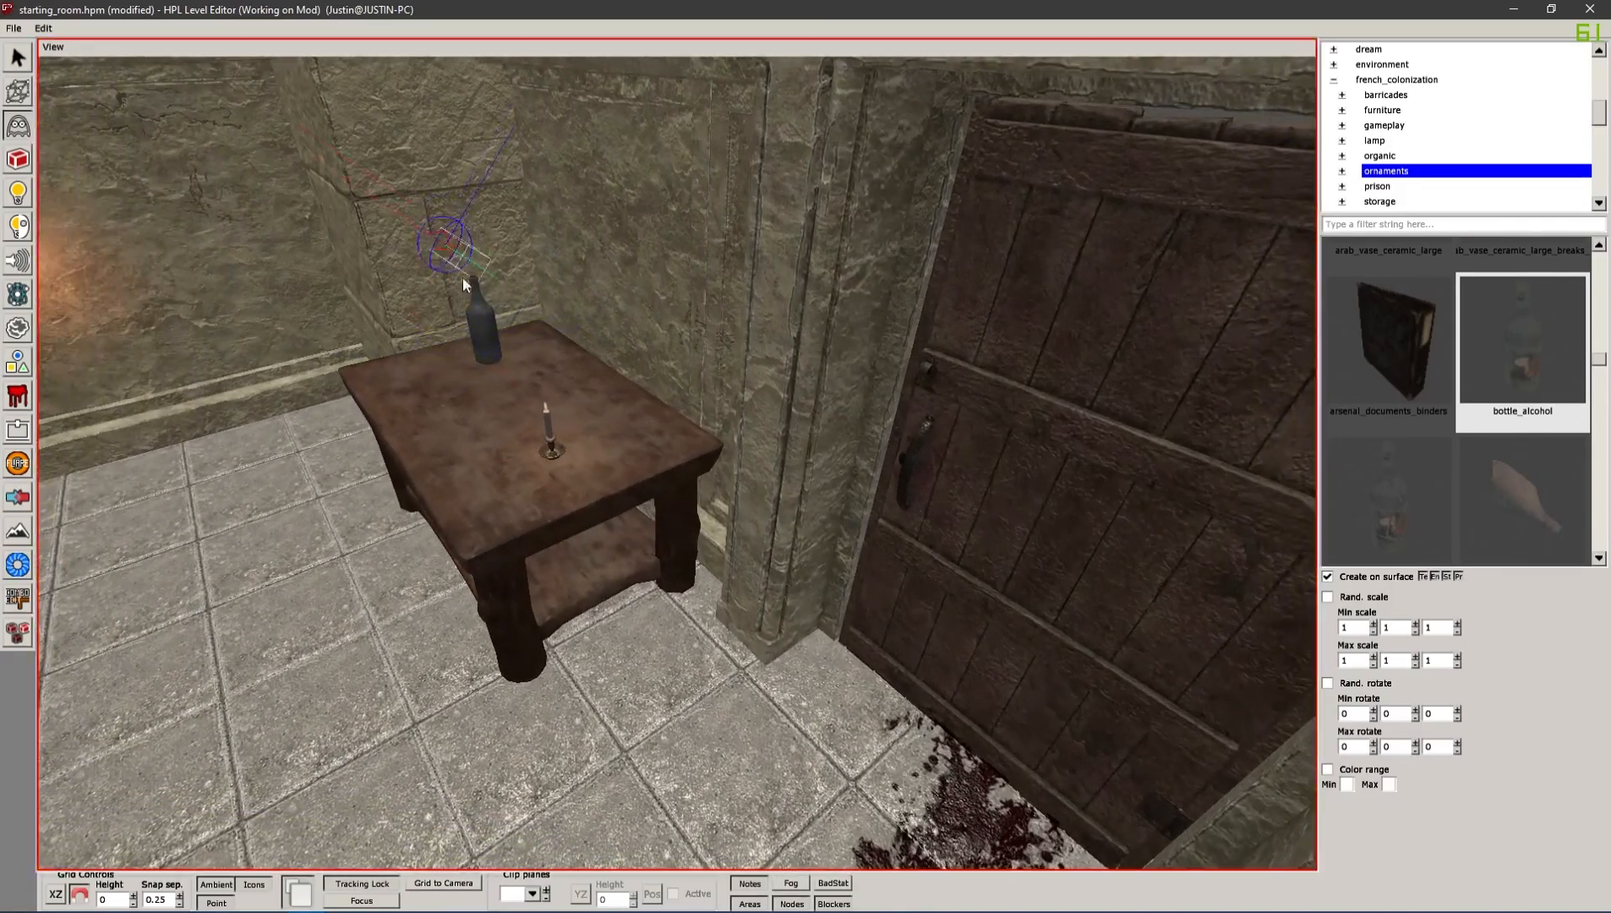
pyautogui.moveTo(489, 369); pyautogui.dragTo(540, 342, button='middle')
pyautogui.click(17, 59)
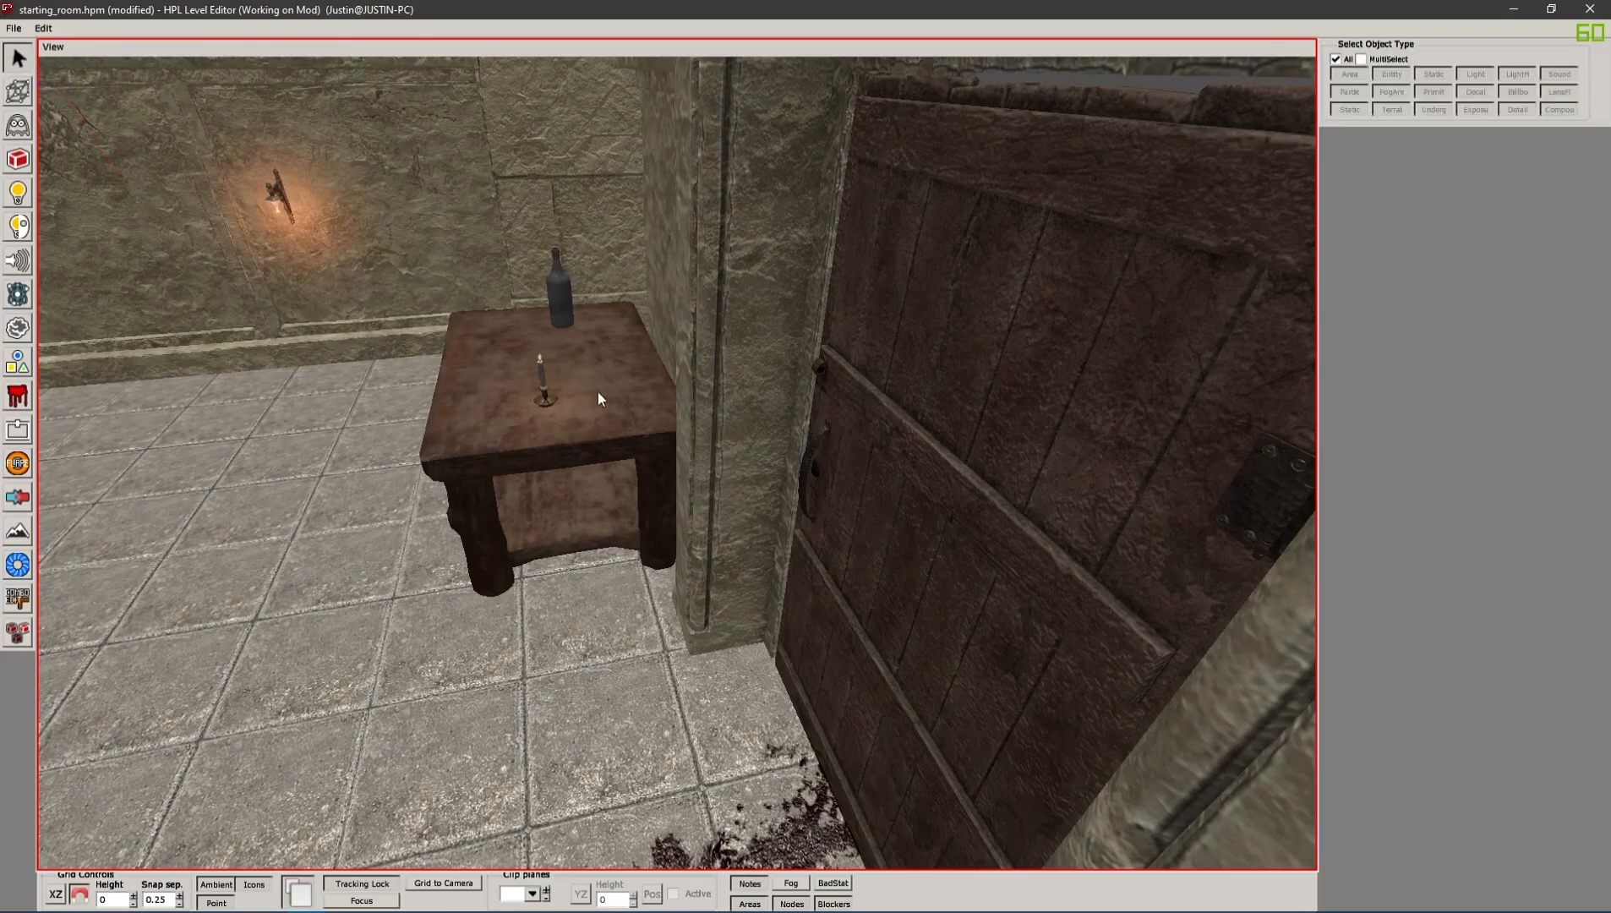
pyautogui.click(541, 398)
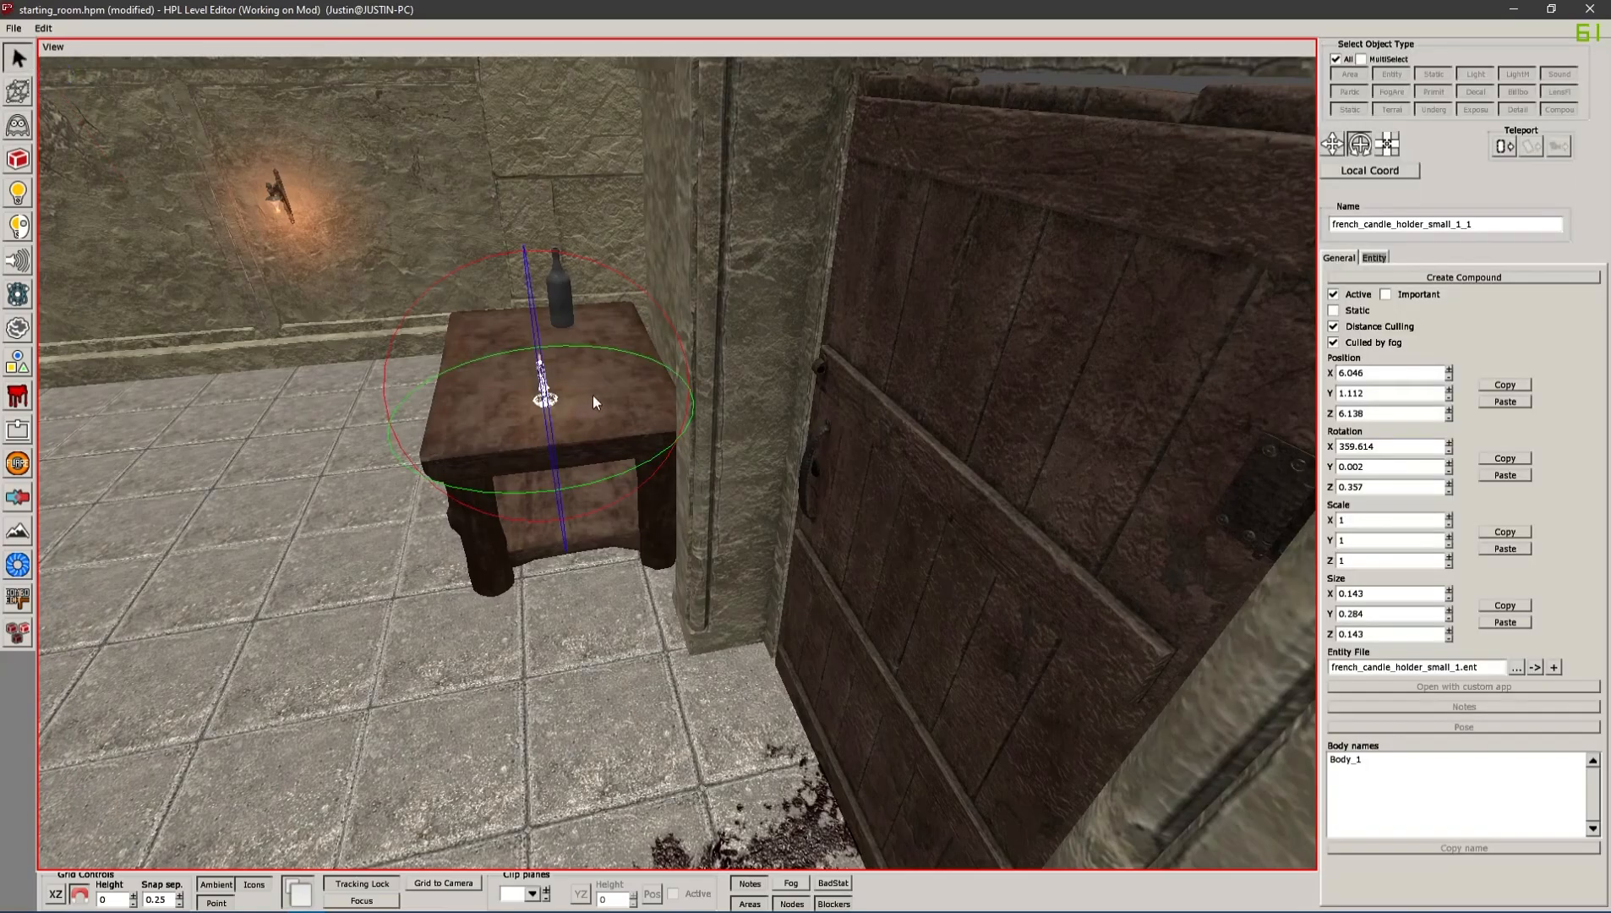
pyautogui.click(1334, 143)
pyautogui.moveTo(682, 388); pyautogui.dragTo(709, 394)
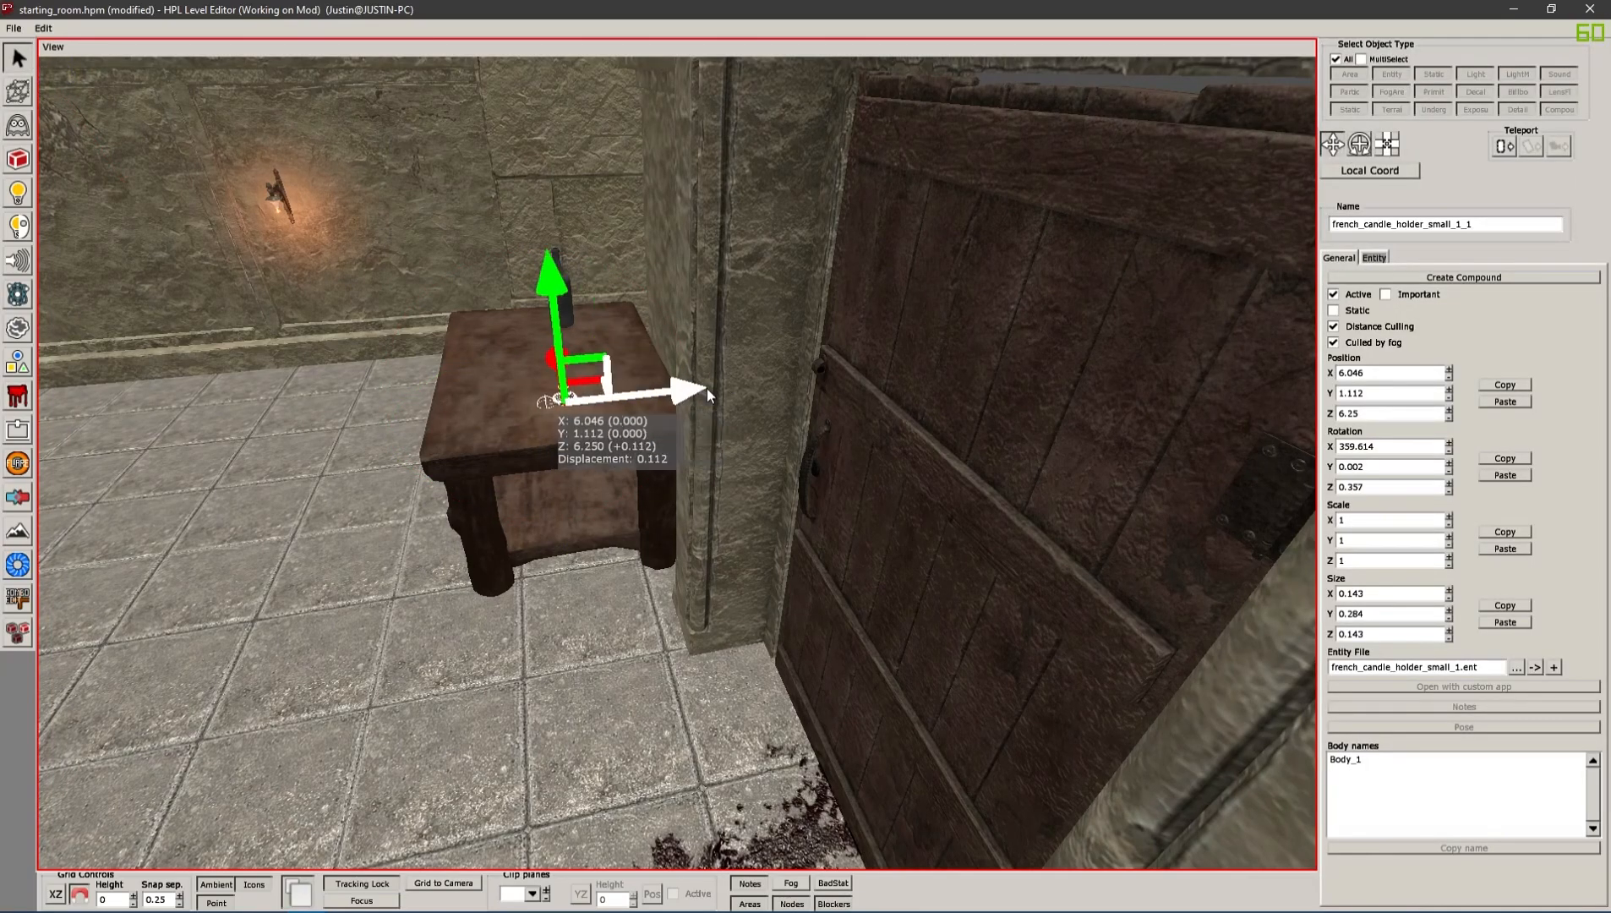
pyautogui.moveTo(548, 422)
pyautogui.keyDown('alt'); pyautogui.mouseDown()
pyautogui.moveTo(811, 450)
pyautogui.moveTo(773, 467)
pyautogui.moveTo(658, 464)
pyautogui.moveTo(552, 405)
pyautogui.mouseUp(); pyautogui.keyUp('alt')
pyautogui.click(553, 401)
# Turn off the Lit property of the wall candle between the pots and the rubble-filled archway
pyautogui.keyDown('alt'); pyautogui.moveTo(416, 327); pyautogui.dragTo(879, 505); pyautogui.keyUp('alt')
pyautogui.click(968, 604)
pyautogui.keyDown('alt'); pyautogui.moveTo(996, 470); pyautogui.dragTo(739, 355); pyautogui.keyUp('alt')
pyautogui.moveTo(611, 345)
pyautogui.keyDown('alt'); pyautogui.mouseDown()
pyautogui.moveTo(534, 389)
pyautogui.moveTo(823, 440)
pyautogui.moveTo(878, 315)
pyautogui.moveTo(738, 411)
pyautogui.moveTo(706, 385)
pyautogui.moveTo(909, 430)
pyautogui.moveTo(612, 382)
pyautogui.moveTo(954, 412)
pyautogui.moveTo(671, 412)
pyautogui.moveTo(486, 262)
pyautogui.mouseUp(); pyautogui.keyUp('alt')
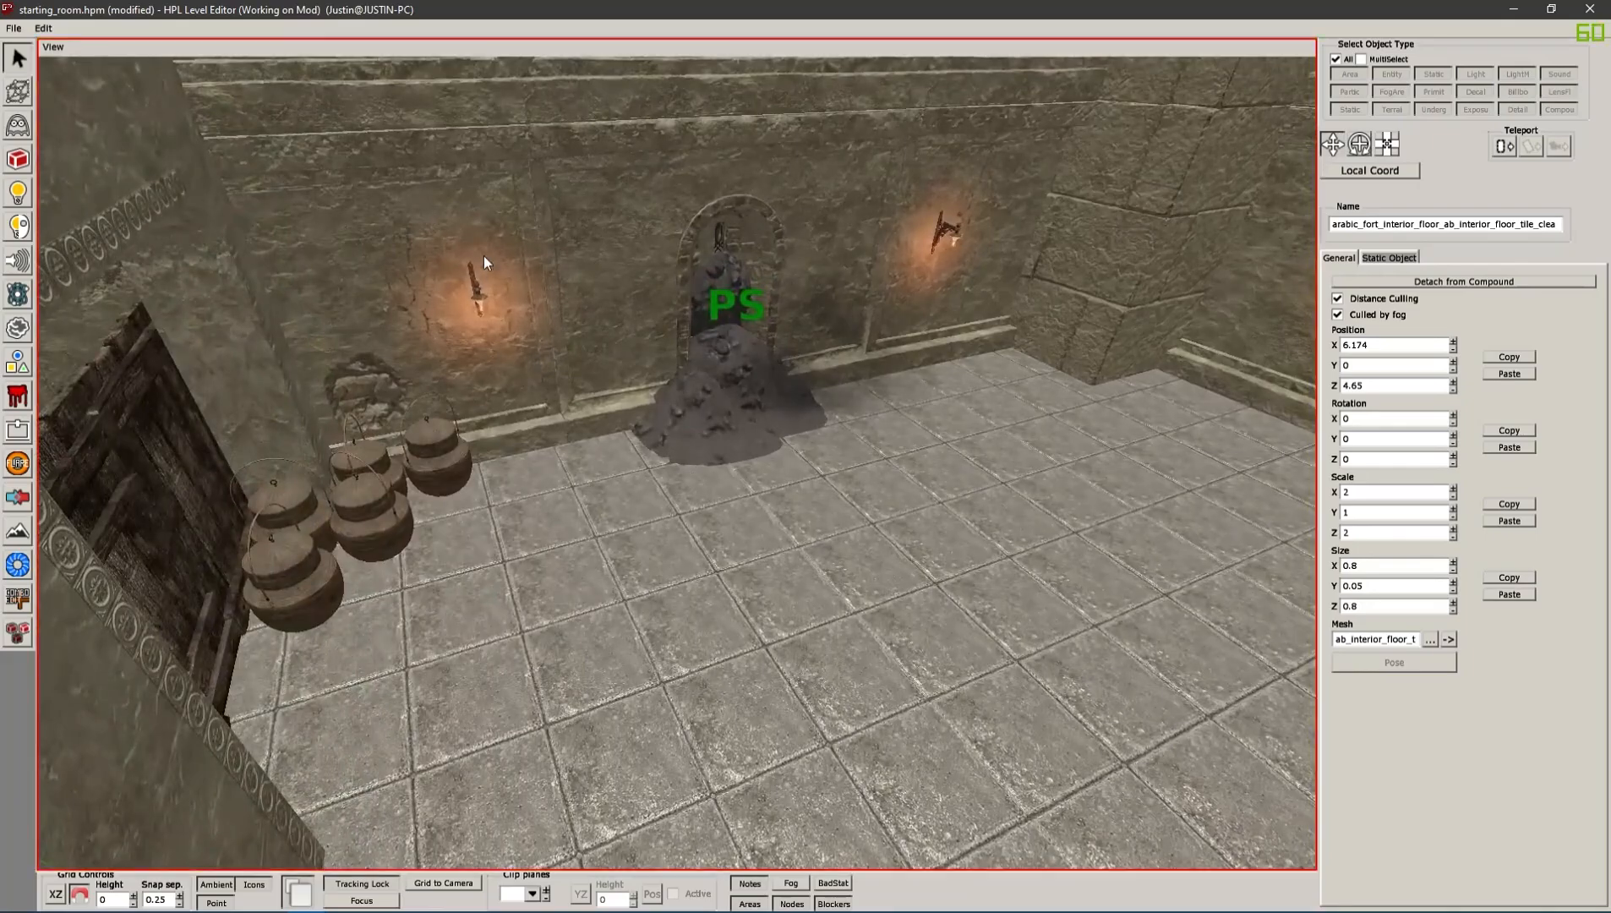
pyautogui.click(477, 293)
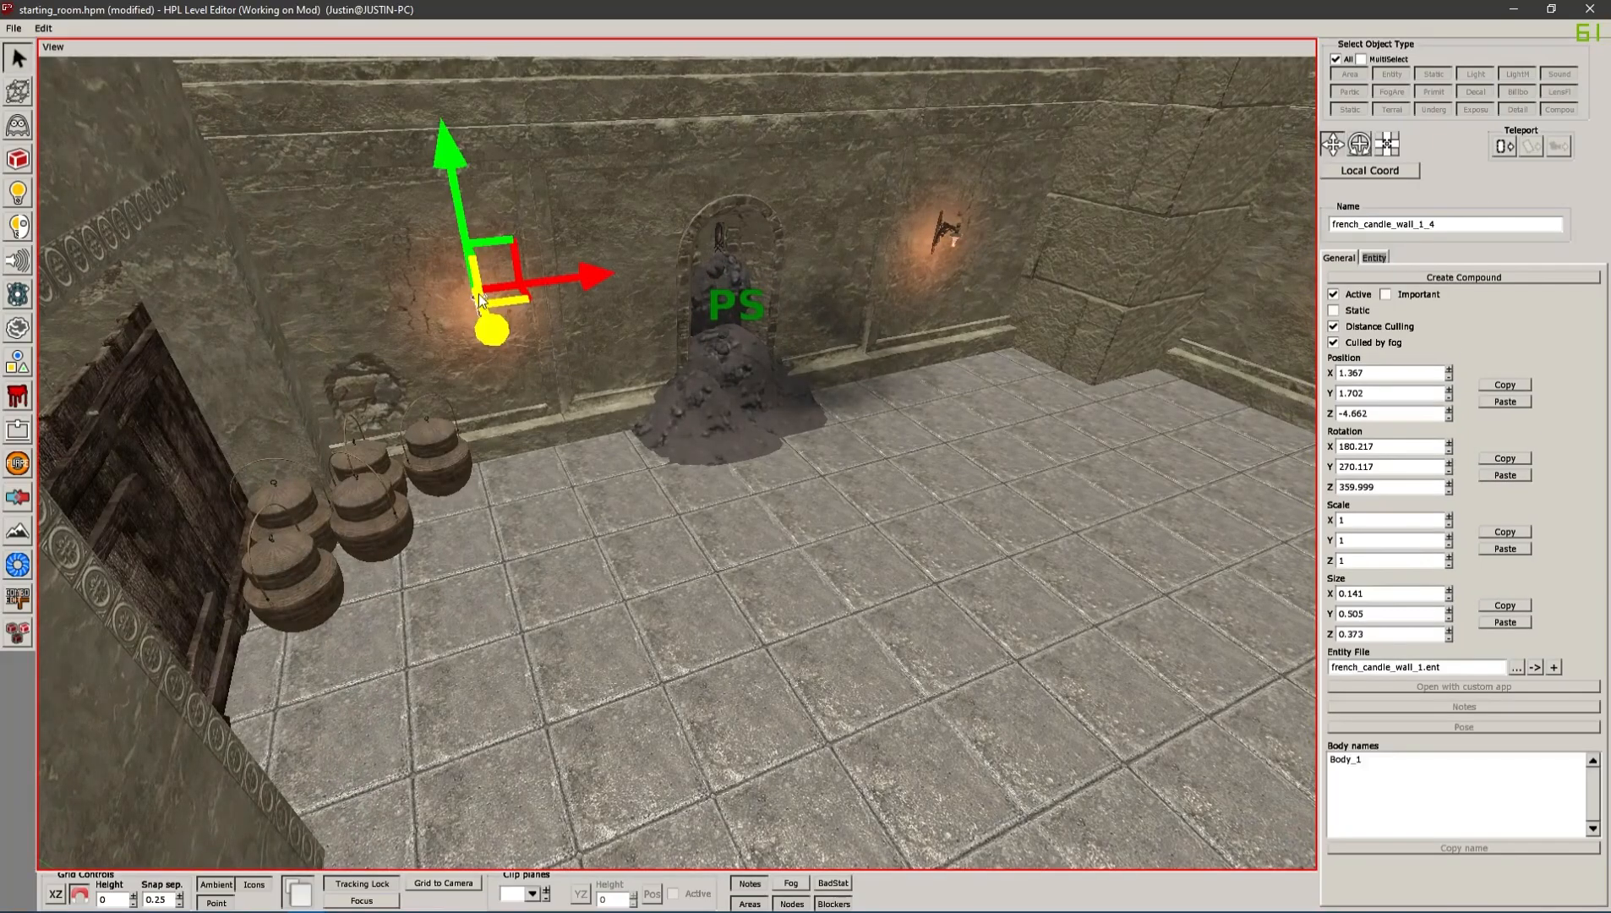
pyautogui.click(1373, 257)
pyautogui.click(1537, 584)
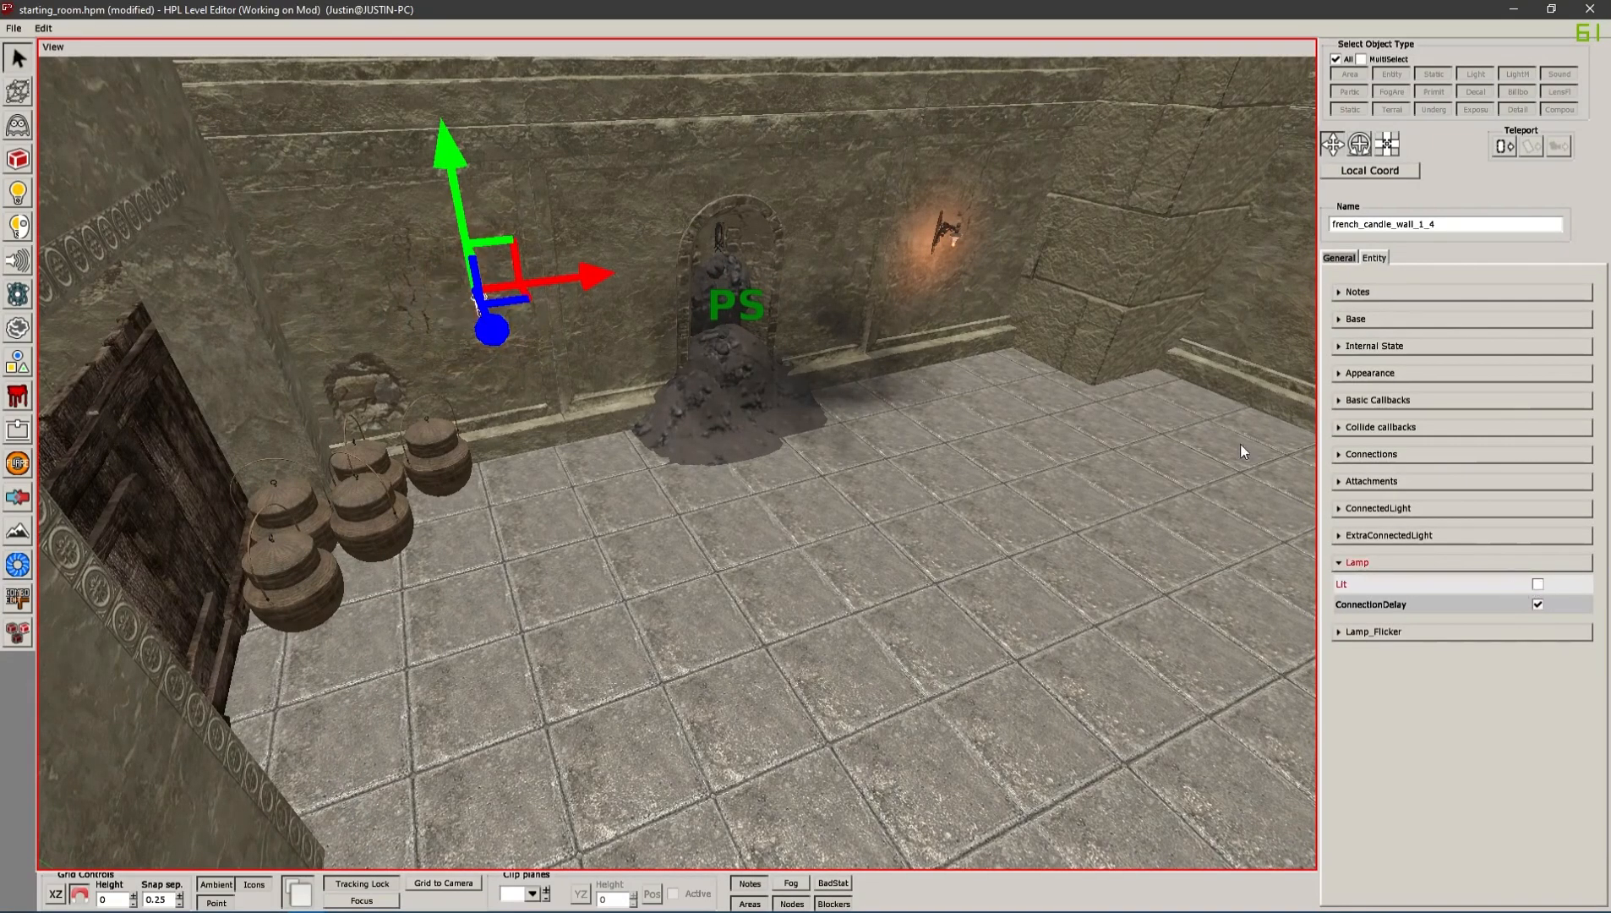
# Turn off Lit for the wall candle on the other side of the rubble-filled archway
pyautogui.click(948, 240)
pyautogui.click(967, 357)
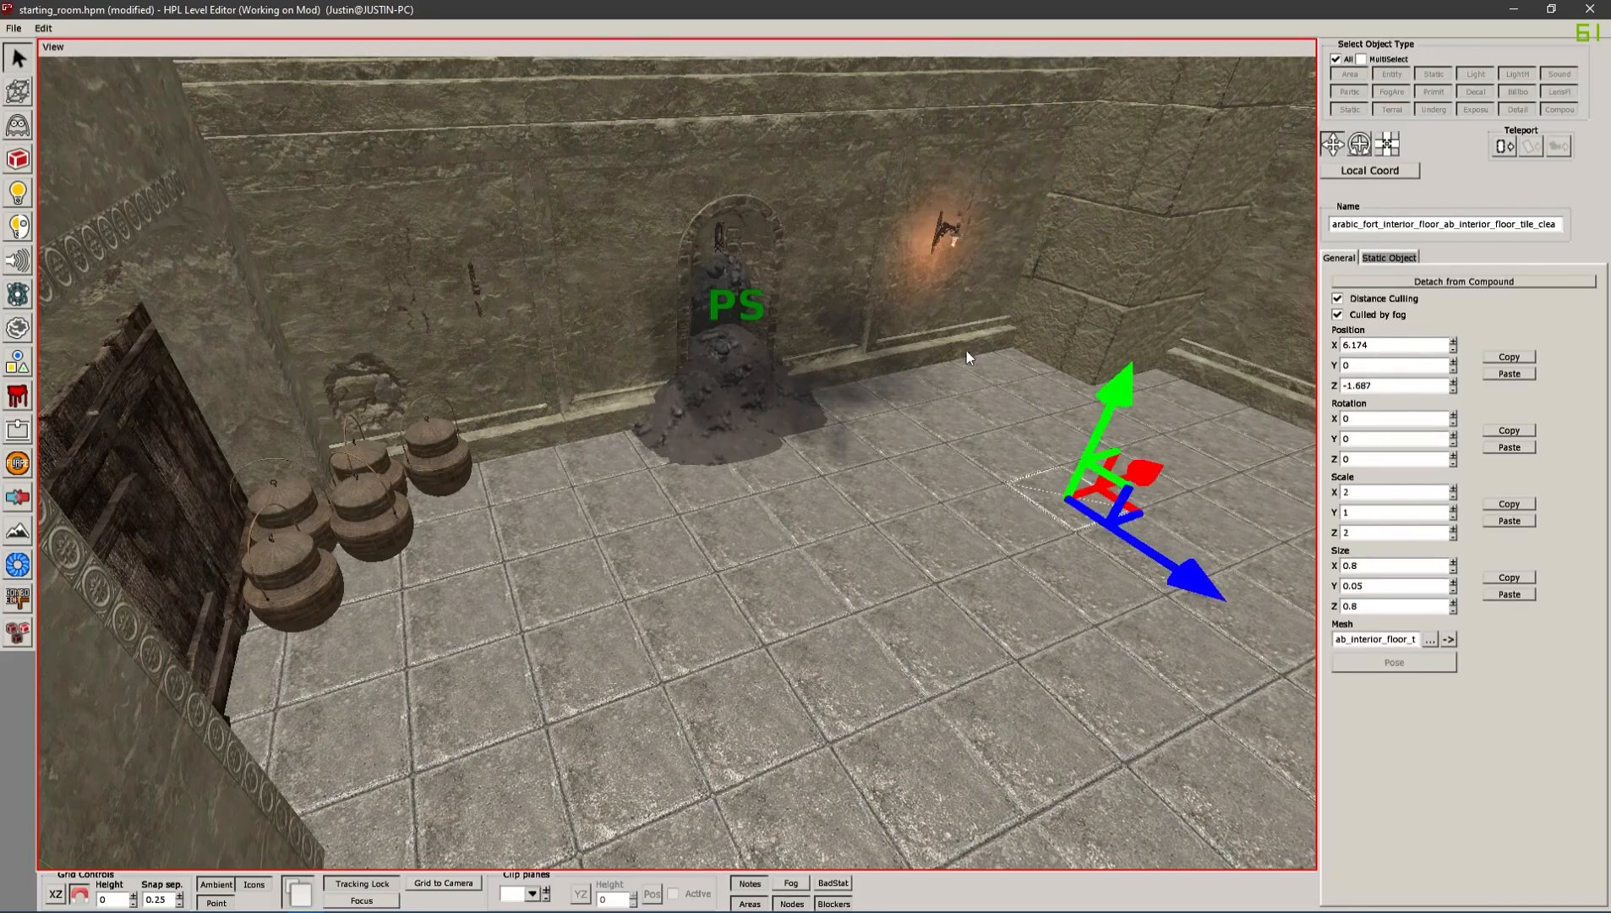
pyautogui.click(954, 234)
pyautogui.click(947, 234)
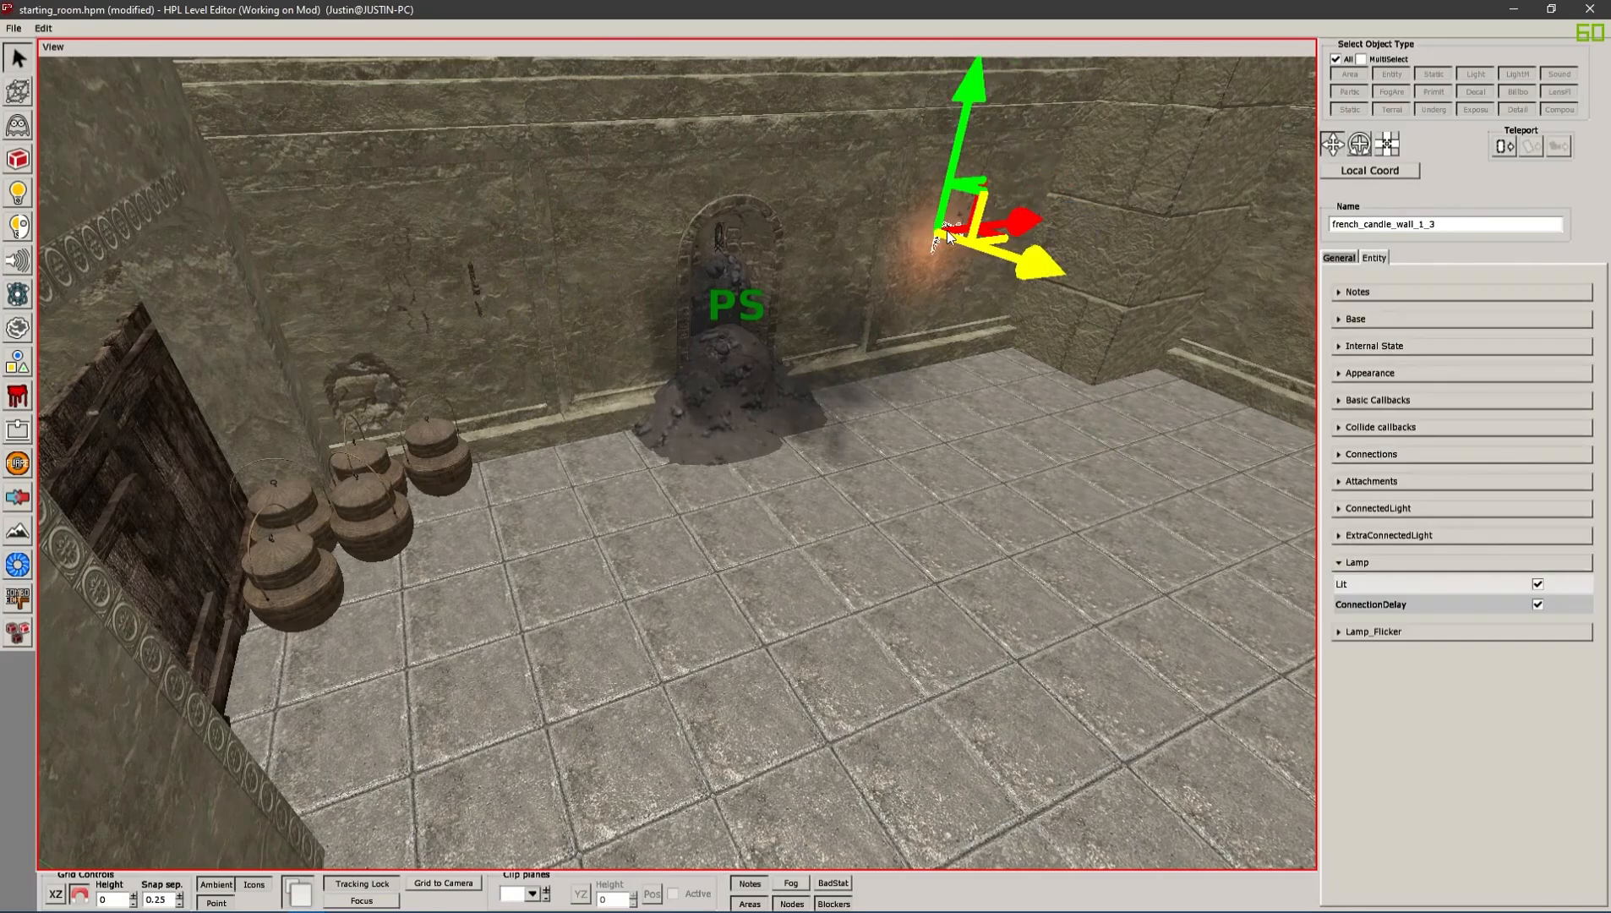
pyautogui.click(1537, 586)
# Turn off Lit for both wall candles on the adjoining long wall
pyautogui.keyDown('alt'); pyautogui.moveTo(1091, 507); pyautogui.dragTo(888, 499); pyautogui.keyUp('alt')
pyautogui.click(791, 246)
pyautogui.click(1537, 584)
pyautogui.keyDown('alt'); pyautogui.moveTo(1225, 507); pyautogui.dragTo(1165, 282); pyautogui.keyUp('alt')
pyautogui.click(1199, 290)
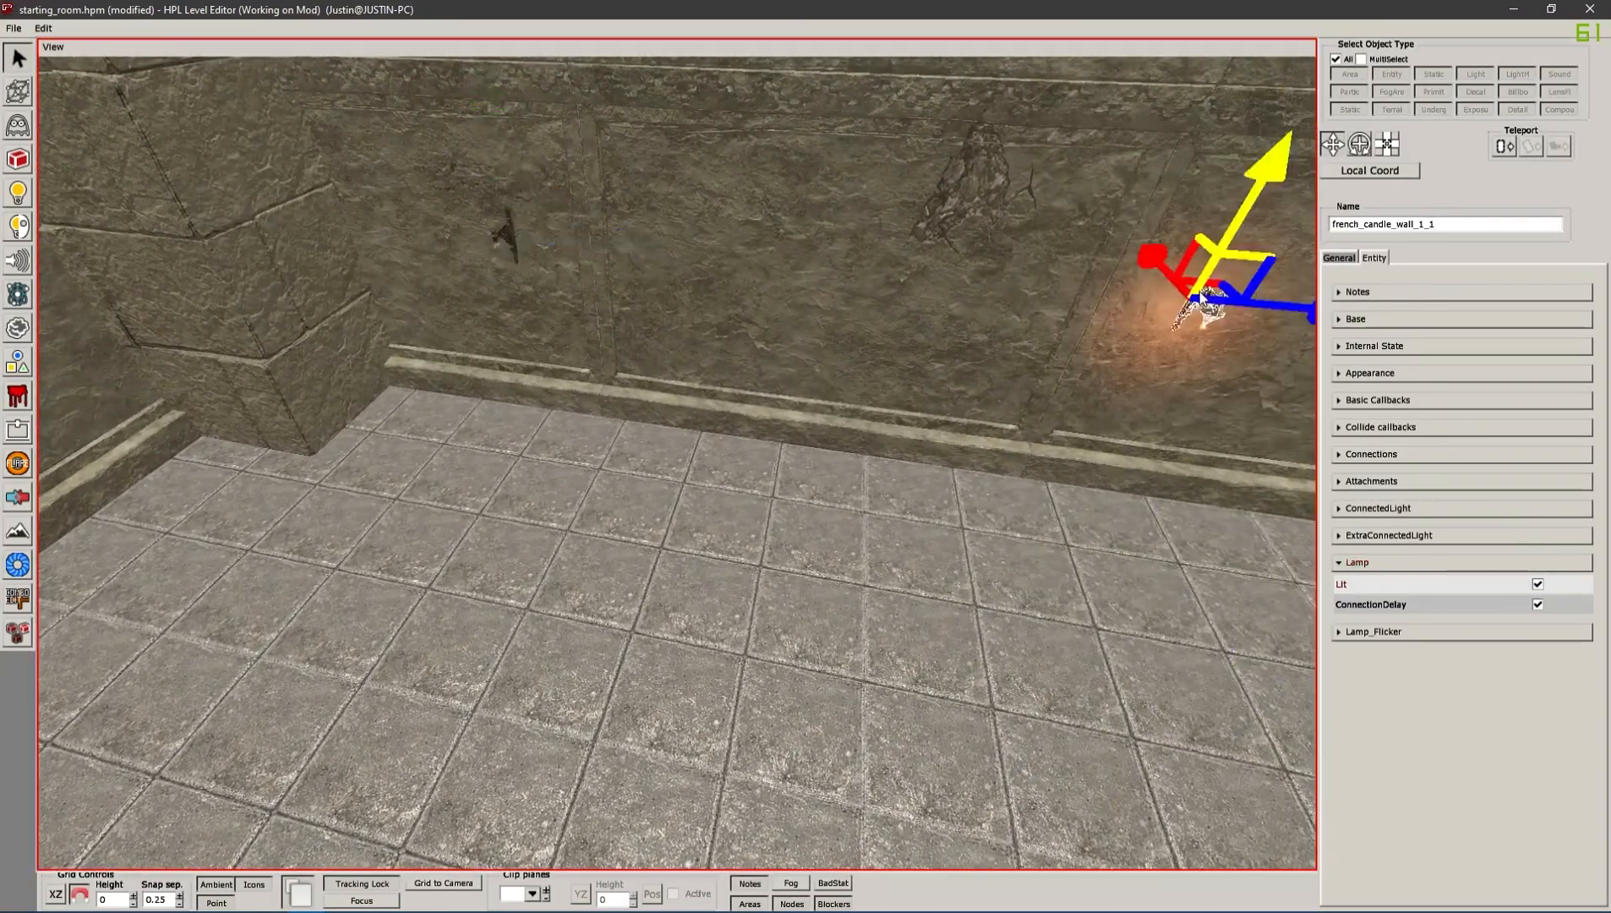
pyautogui.click(1538, 585)
# Turn off Lit for the small candle holder on the homemade table
pyautogui.keyDown('alt'); pyautogui.moveTo(1306, 584); pyautogui.dragTo(695, 256); pyautogui.keyUp('alt')
pyautogui.click(682, 225)
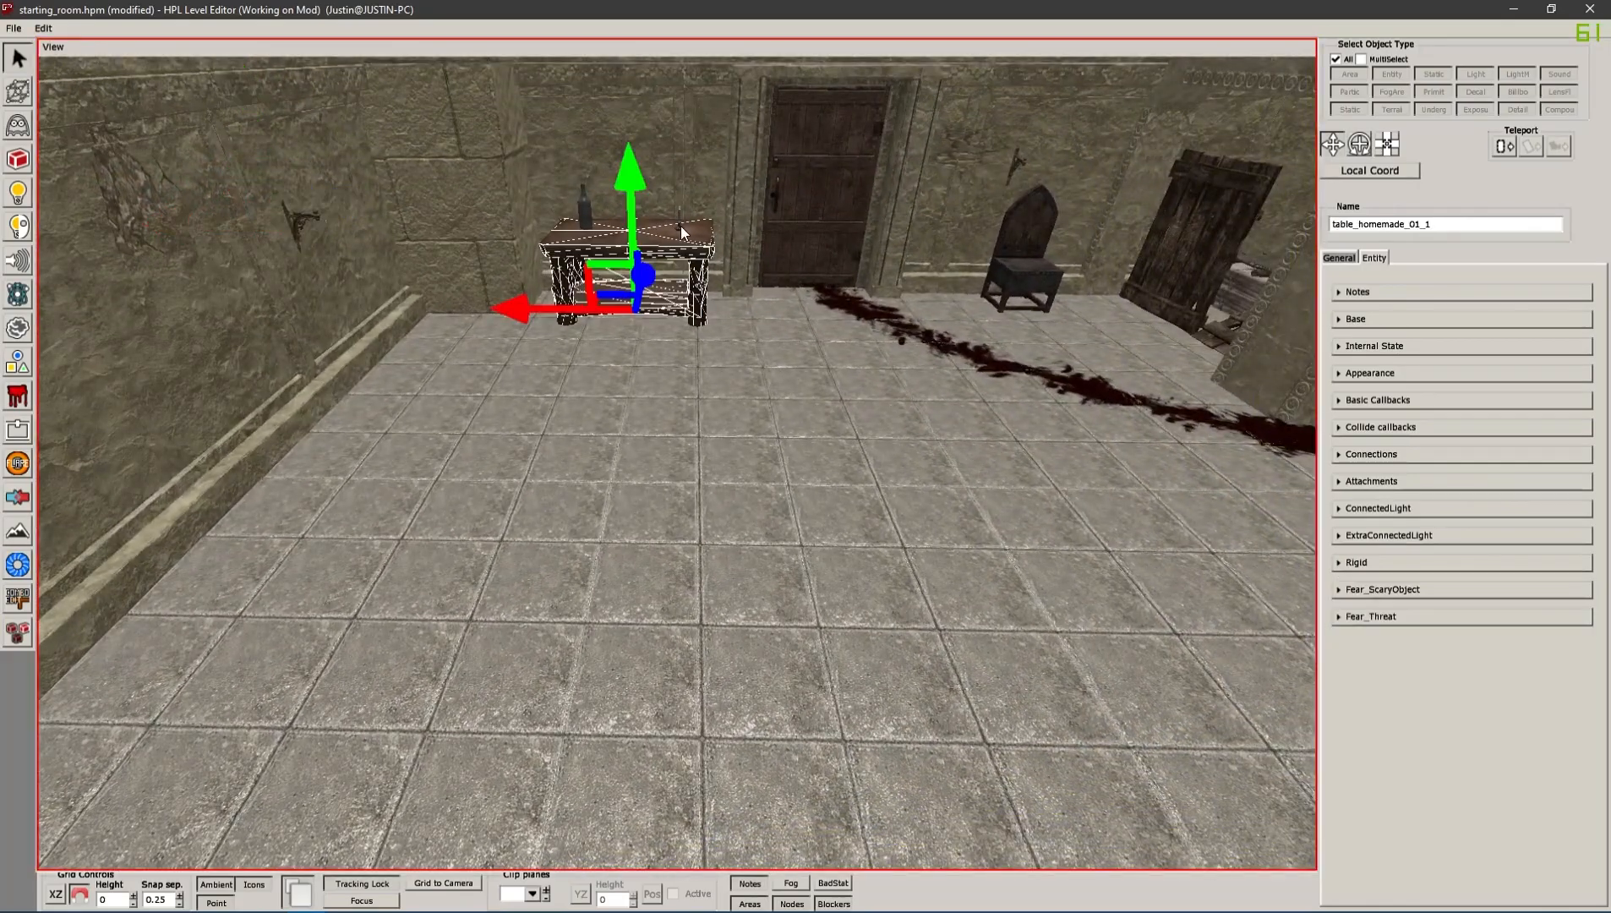
pyautogui.click(679, 227)
pyautogui.click(679, 229)
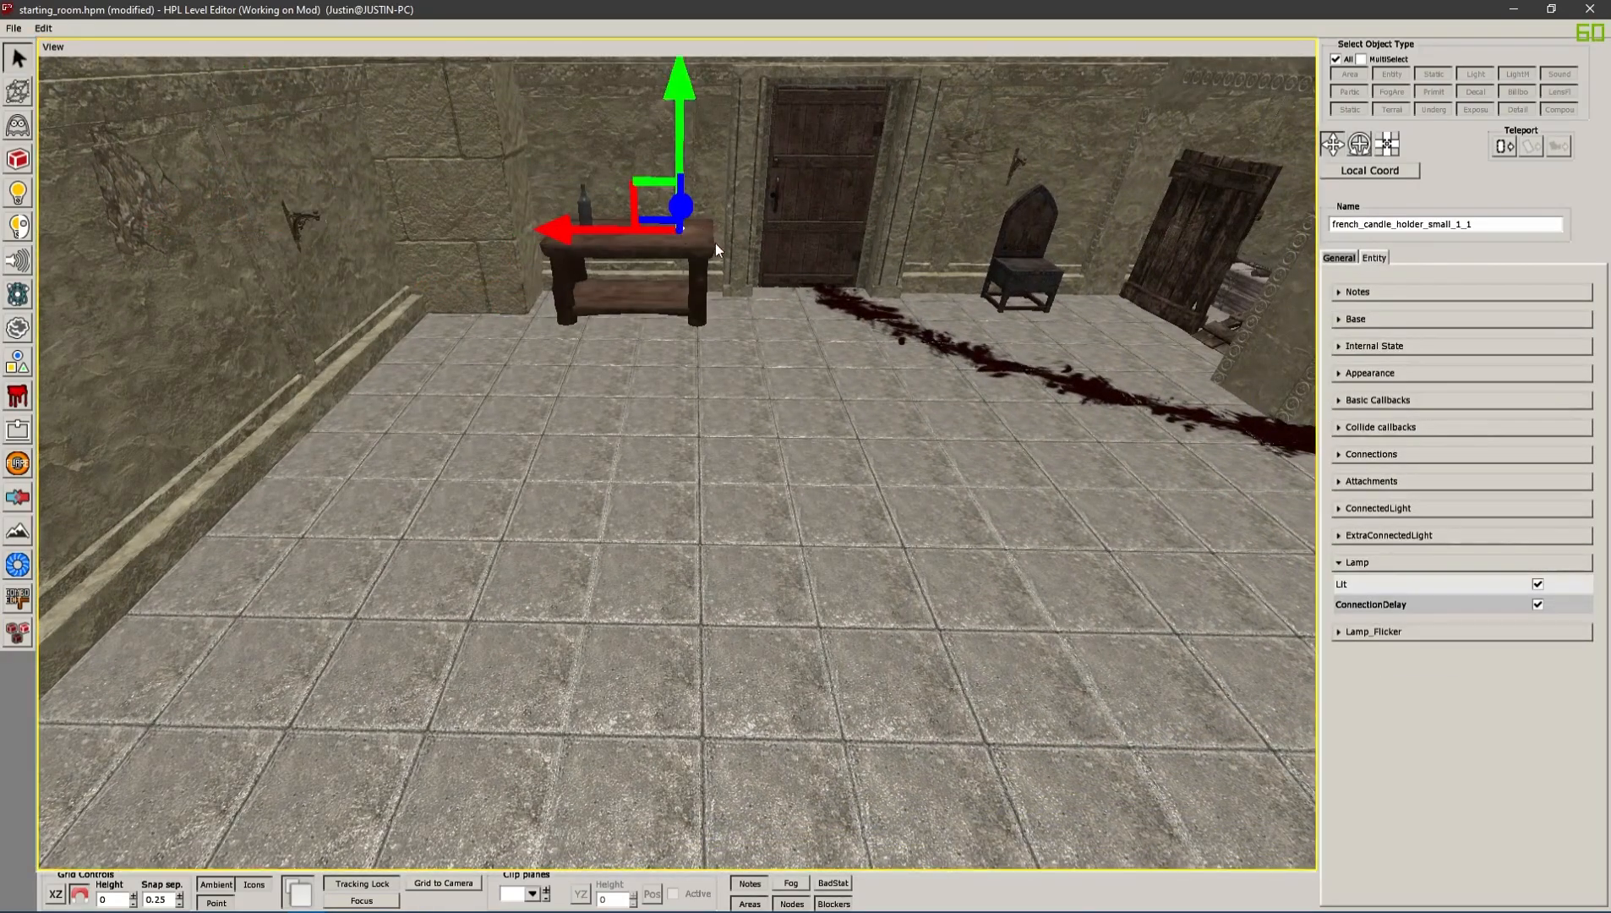
pyautogui.click(1538, 584)
# Select the hanging oil lamp in the archway and examine its ConnectedLight settings
pyautogui.keyDown('alt'); pyautogui.moveTo(1099, 550); pyautogui.dragTo(617, 519); pyautogui.keyUp('alt')
pyautogui.click(621, 518)
pyautogui.keyDown('alt'); pyautogui.moveTo(682, 471); pyautogui.dragTo(704, 249); pyautogui.keyUp('alt')
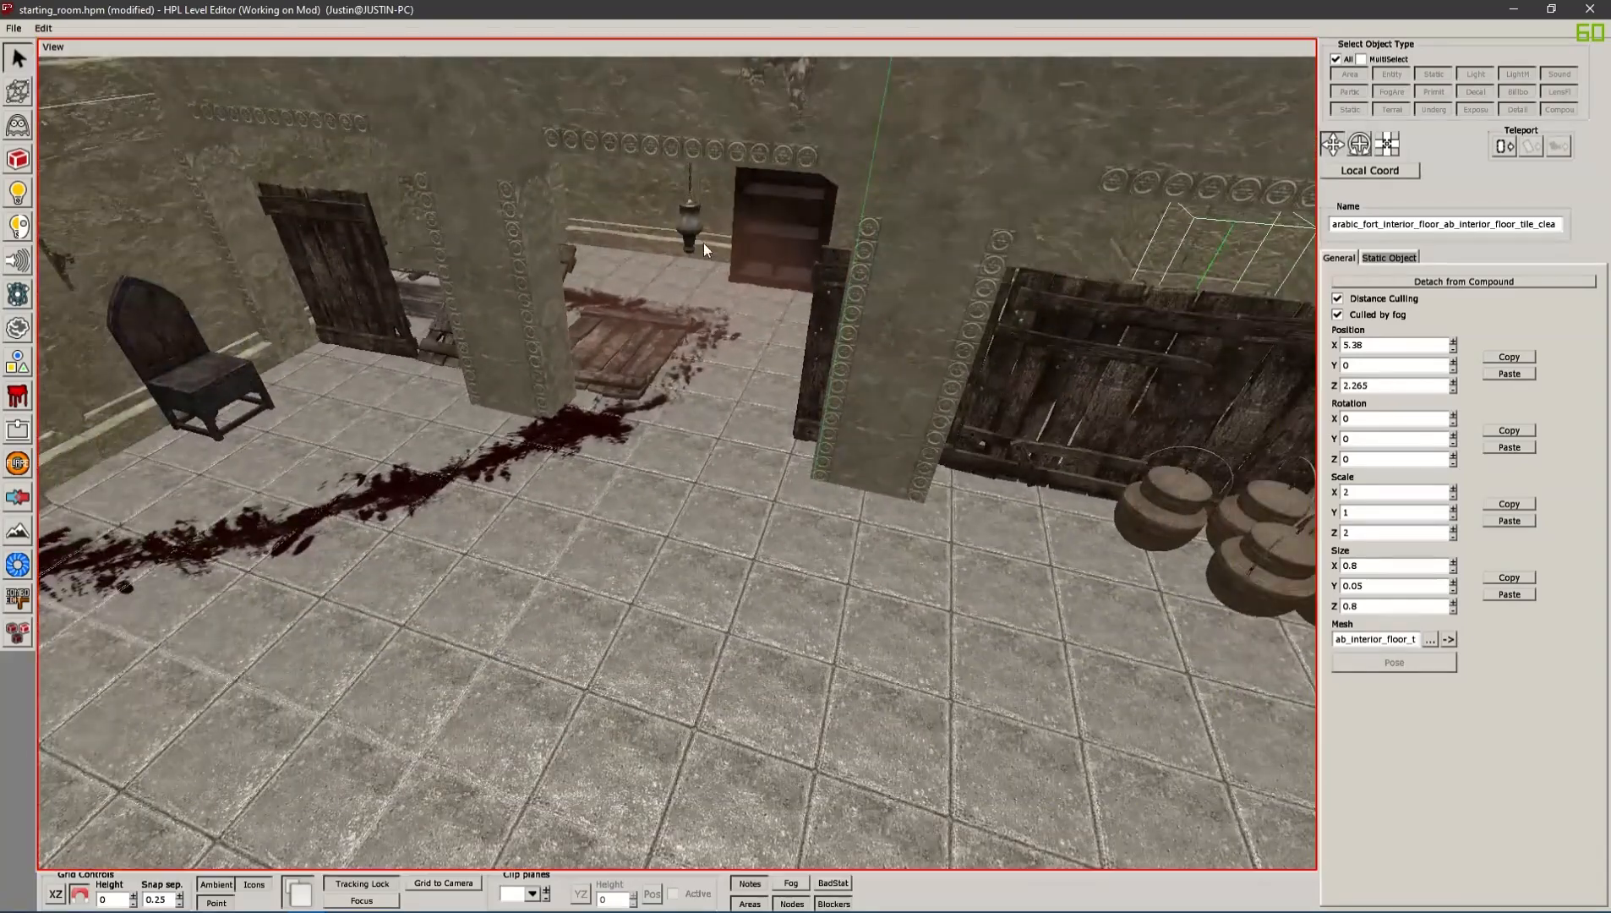
pyautogui.click(701, 243)
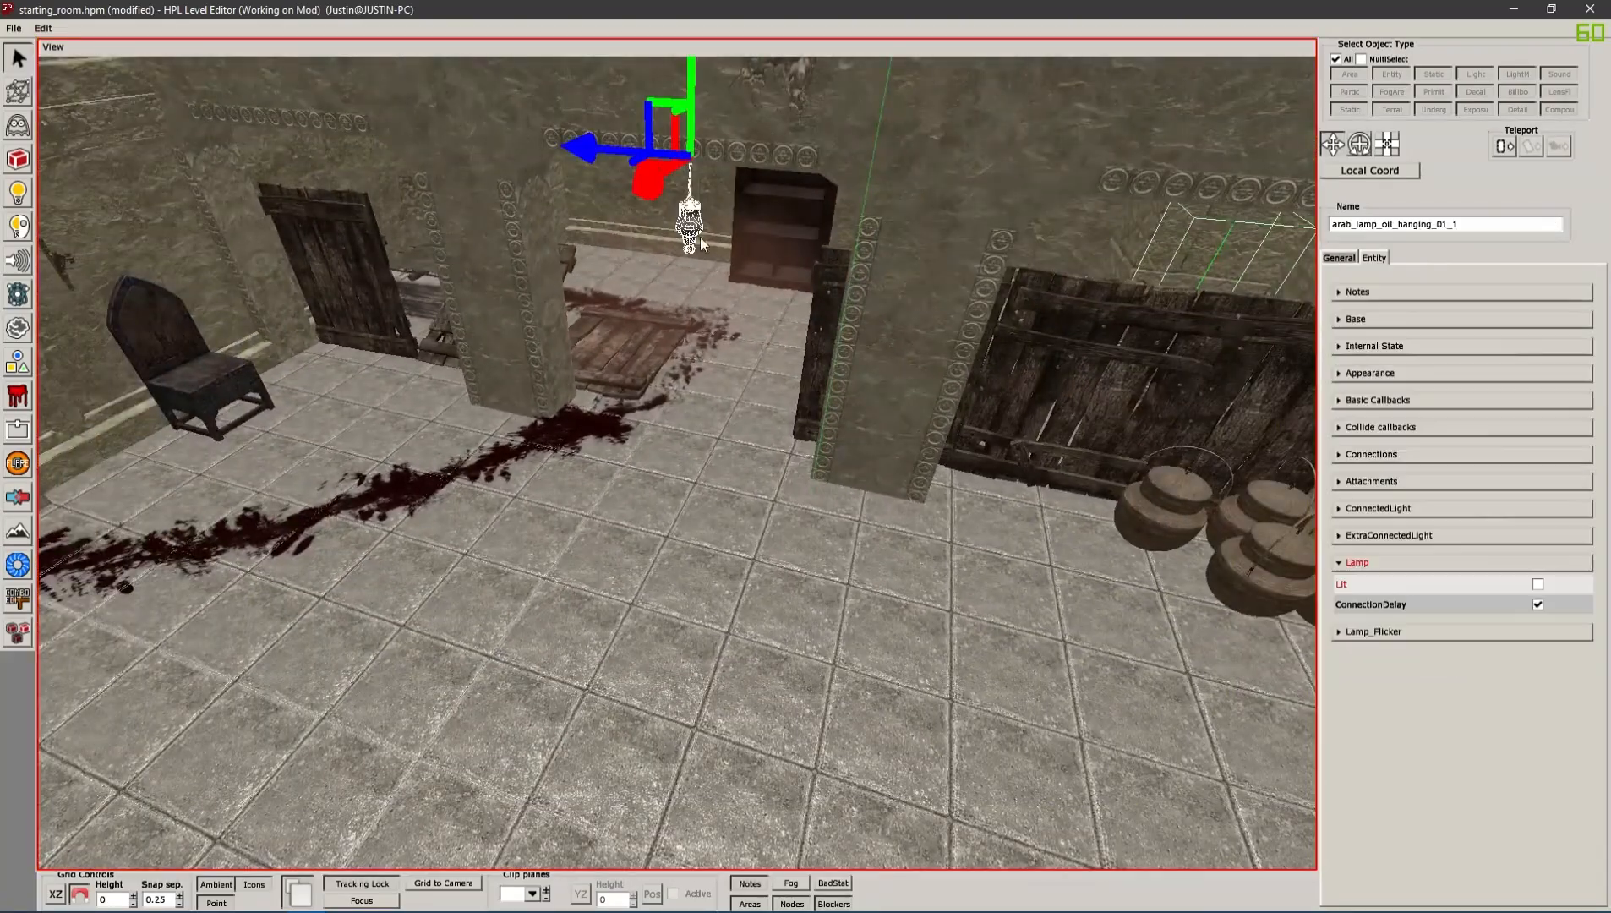
pyautogui.click(1382, 505)
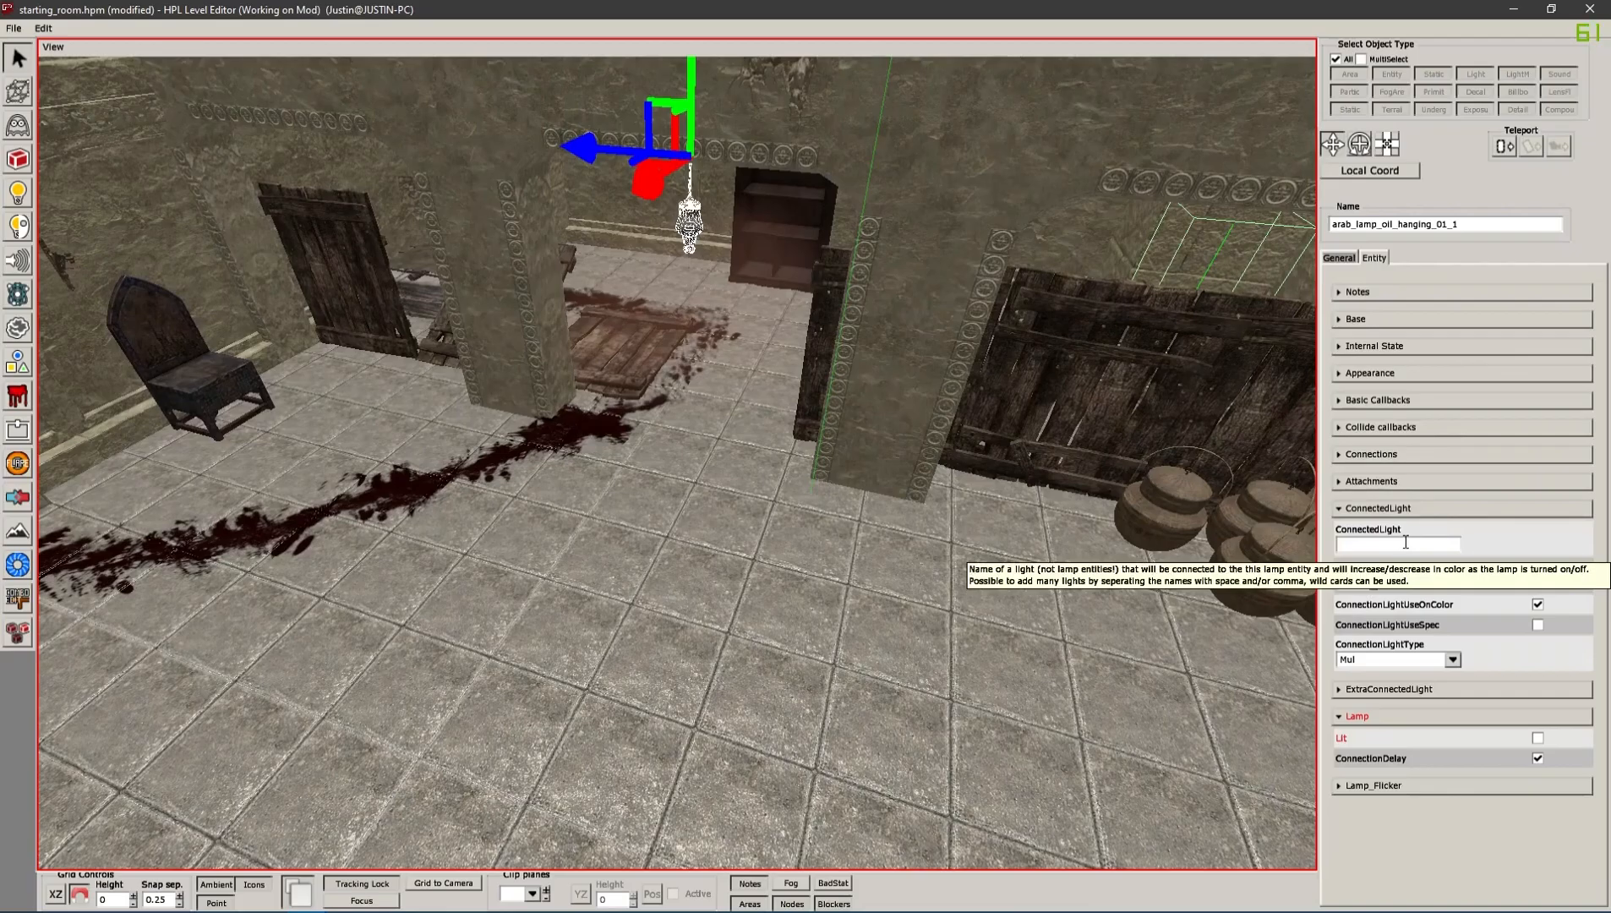
pyautogui.keyDown('alt'); pyautogui.moveTo(868, 461); pyautogui.dragTo(841, 480); pyautogui.keyUp('alt')
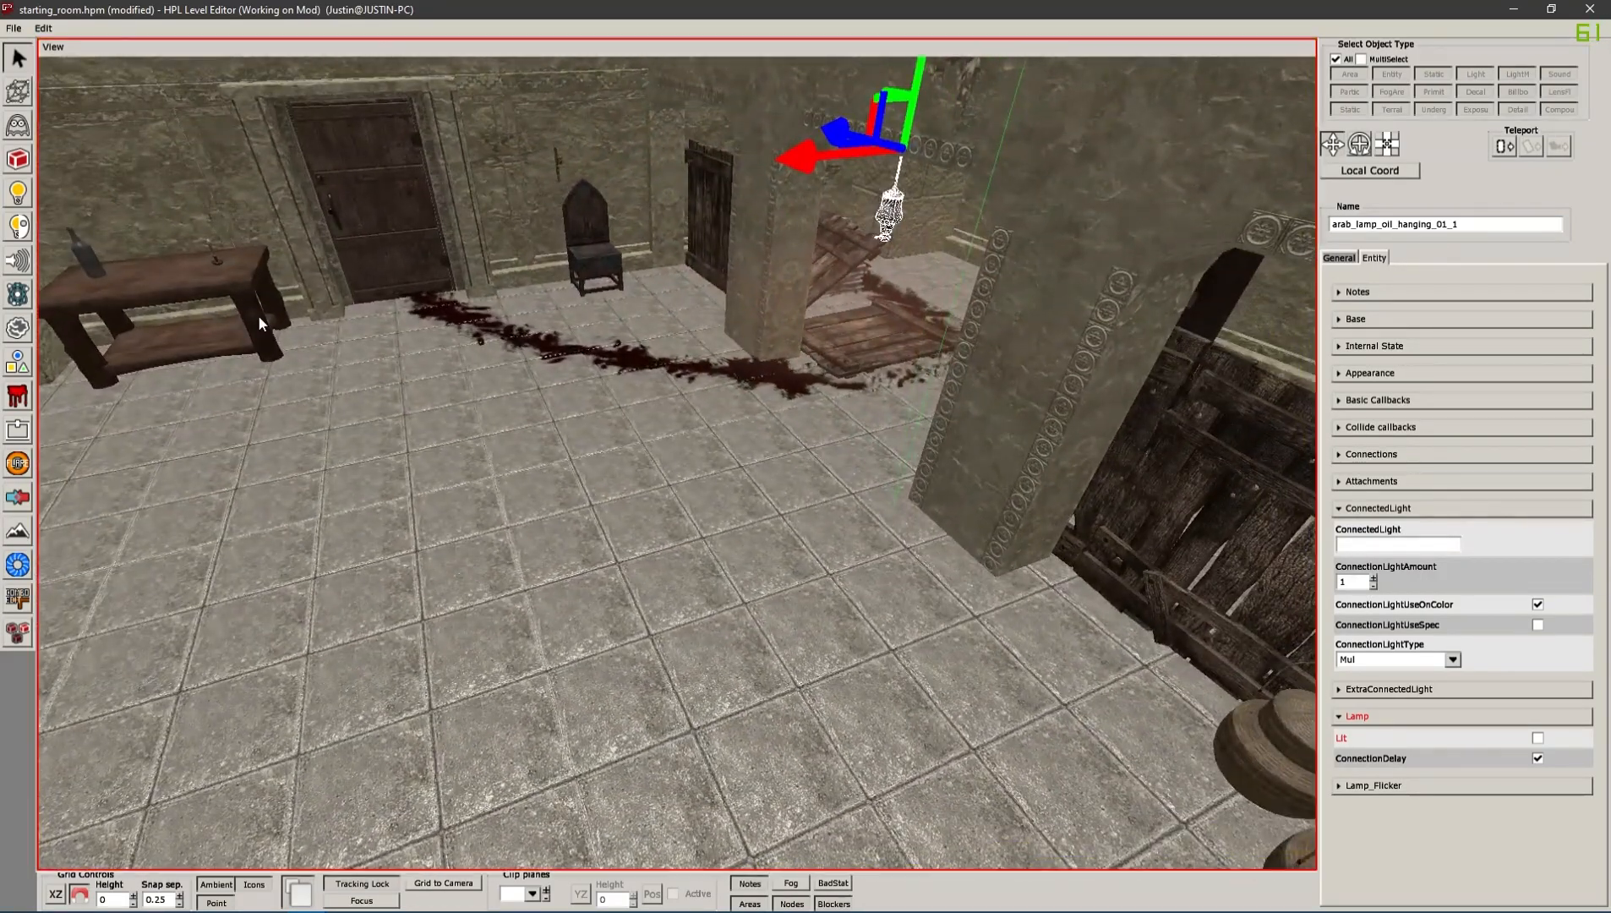
# Place a point light on the floor in front of the archway with the hanging oil lamp
pyautogui.click(20, 194)
pyautogui.click(1447, 108)
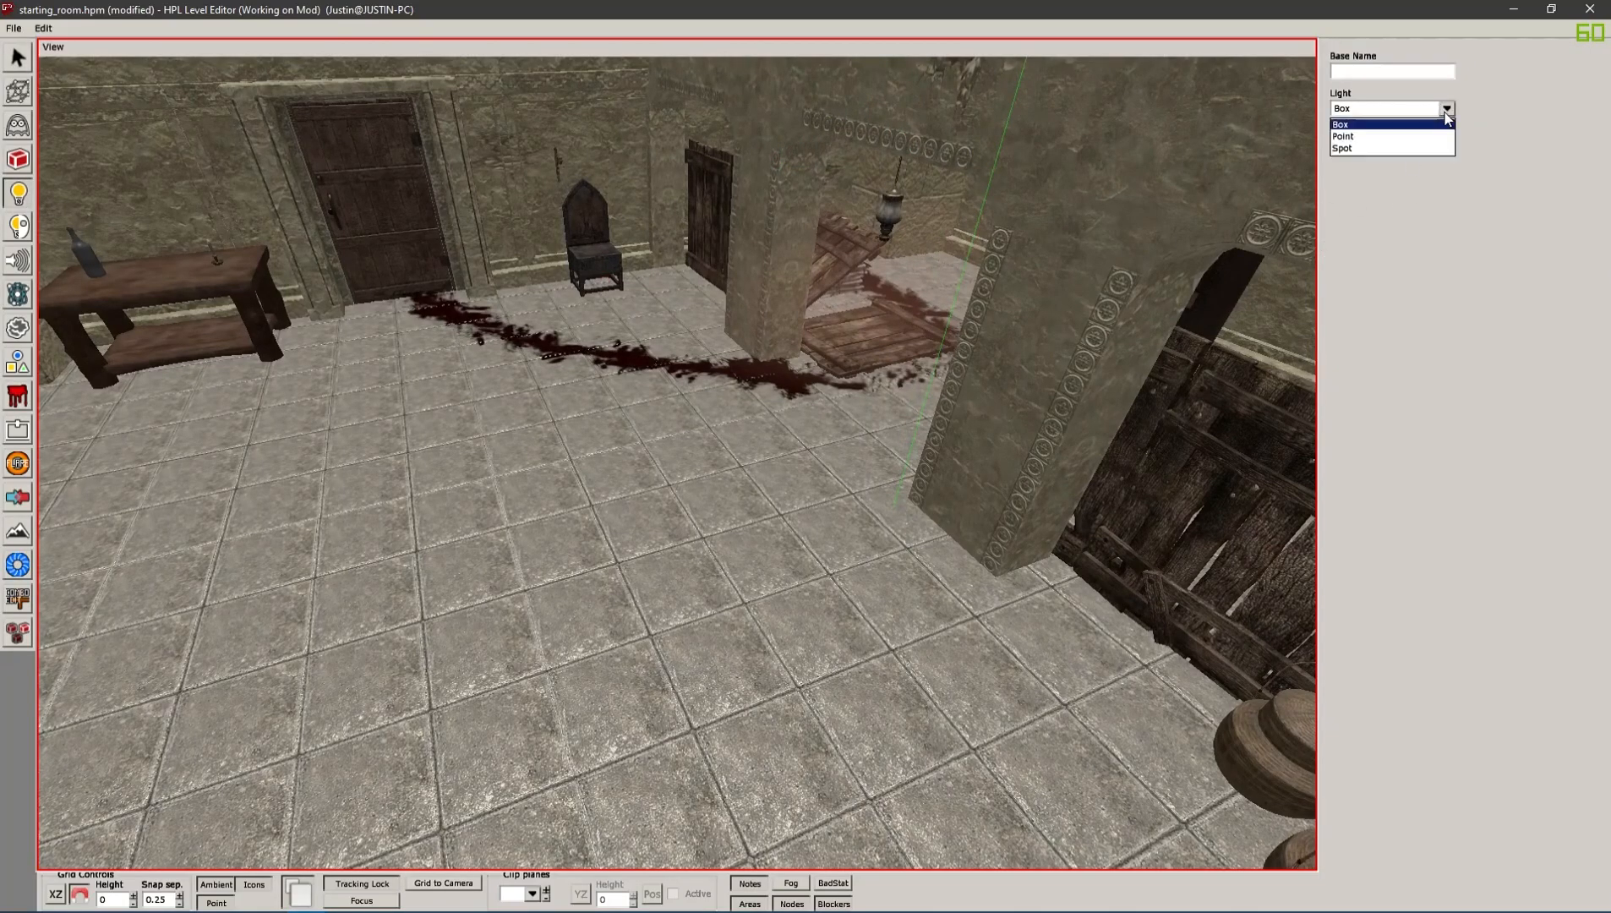
pyautogui.click(1362, 136)
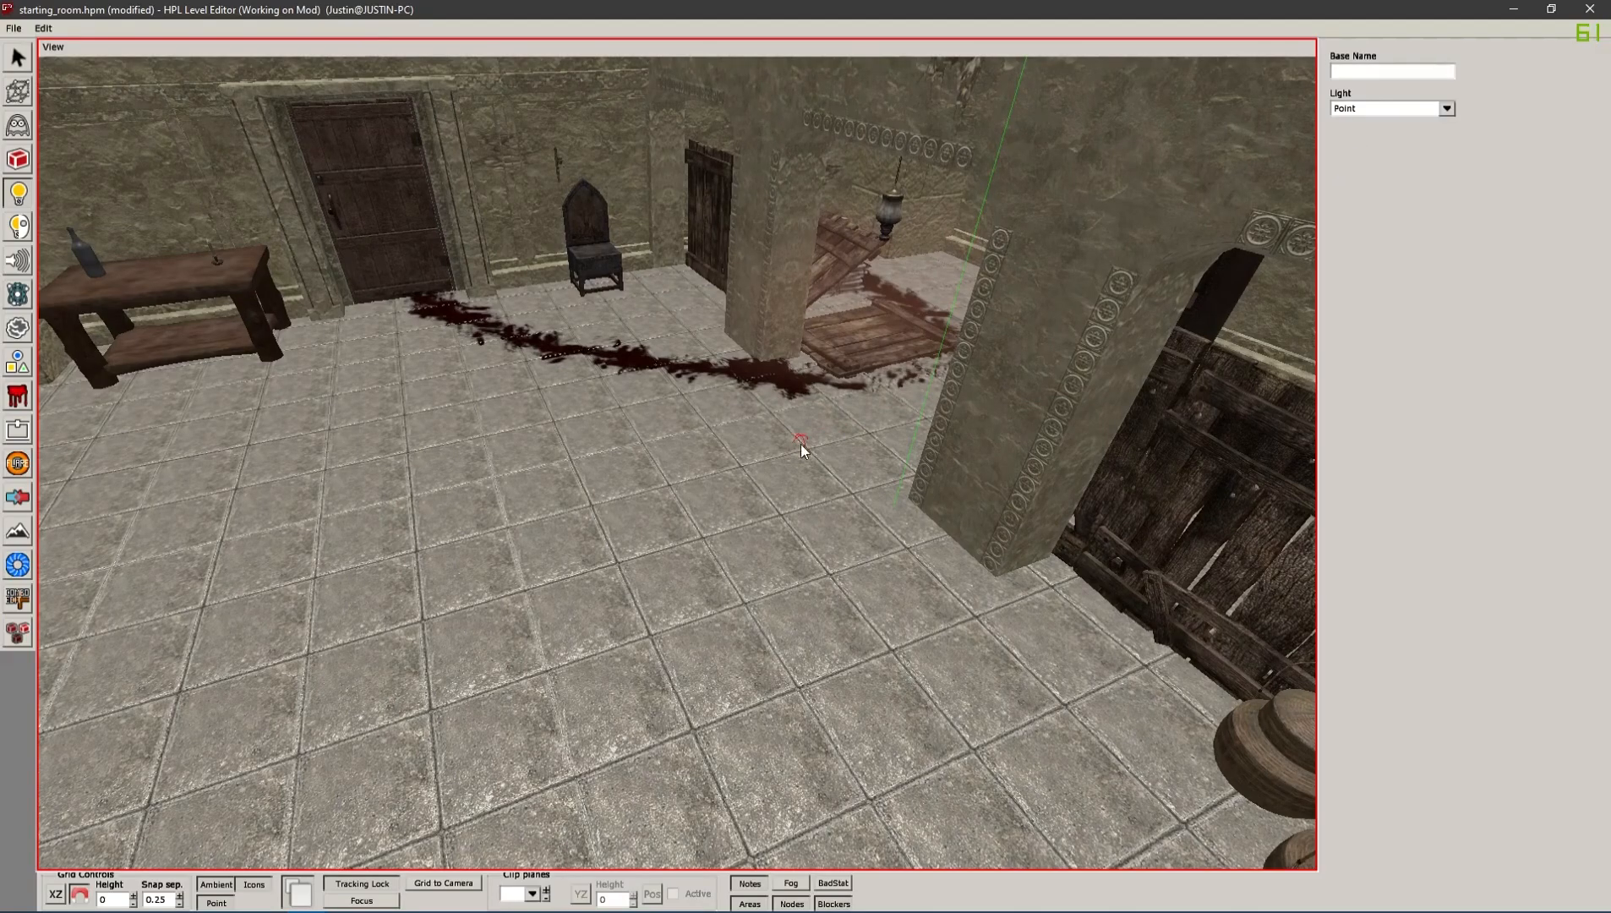
pyautogui.keyDown('alt'); pyautogui.moveTo(821, 429); pyautogui.dragTo(993, 445); pyautogui.keyUp('alt')
pyautogui.scroll(2, 714, 375)
pyautogui.keyDown('alt'); pyautogui.moveTo(714, 375); pyautogui.dragTo(727, 520, button='middle'); pyautogui.keyUp('alt')
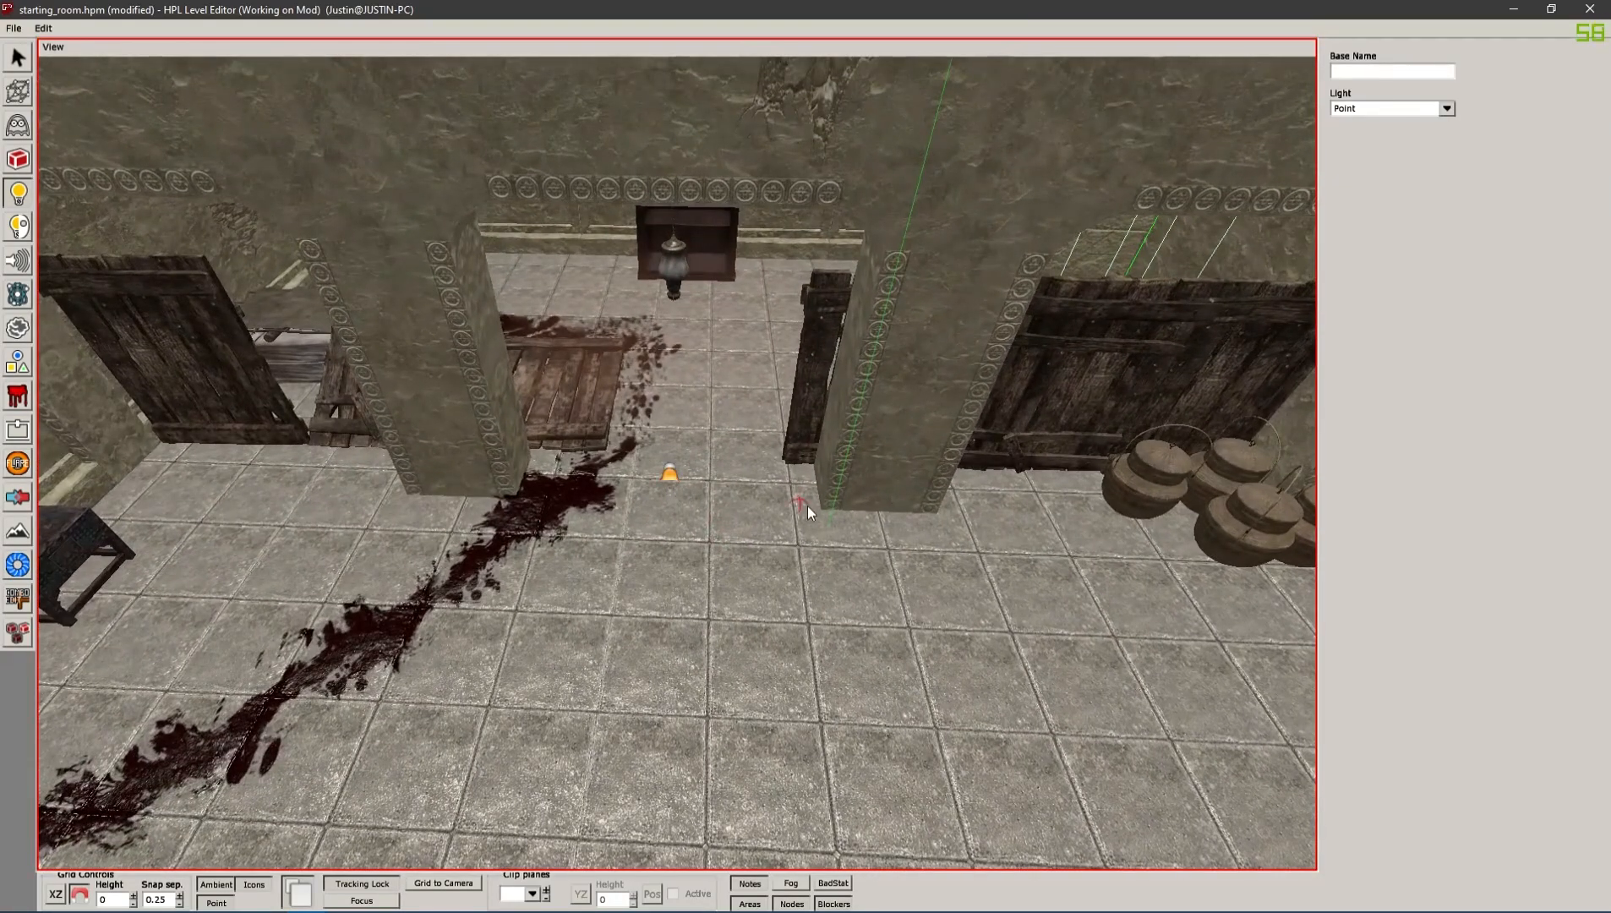
# Raise the new point light off the floor and position it just below the hanging oil lamp
pyautogui.click(13, 64)
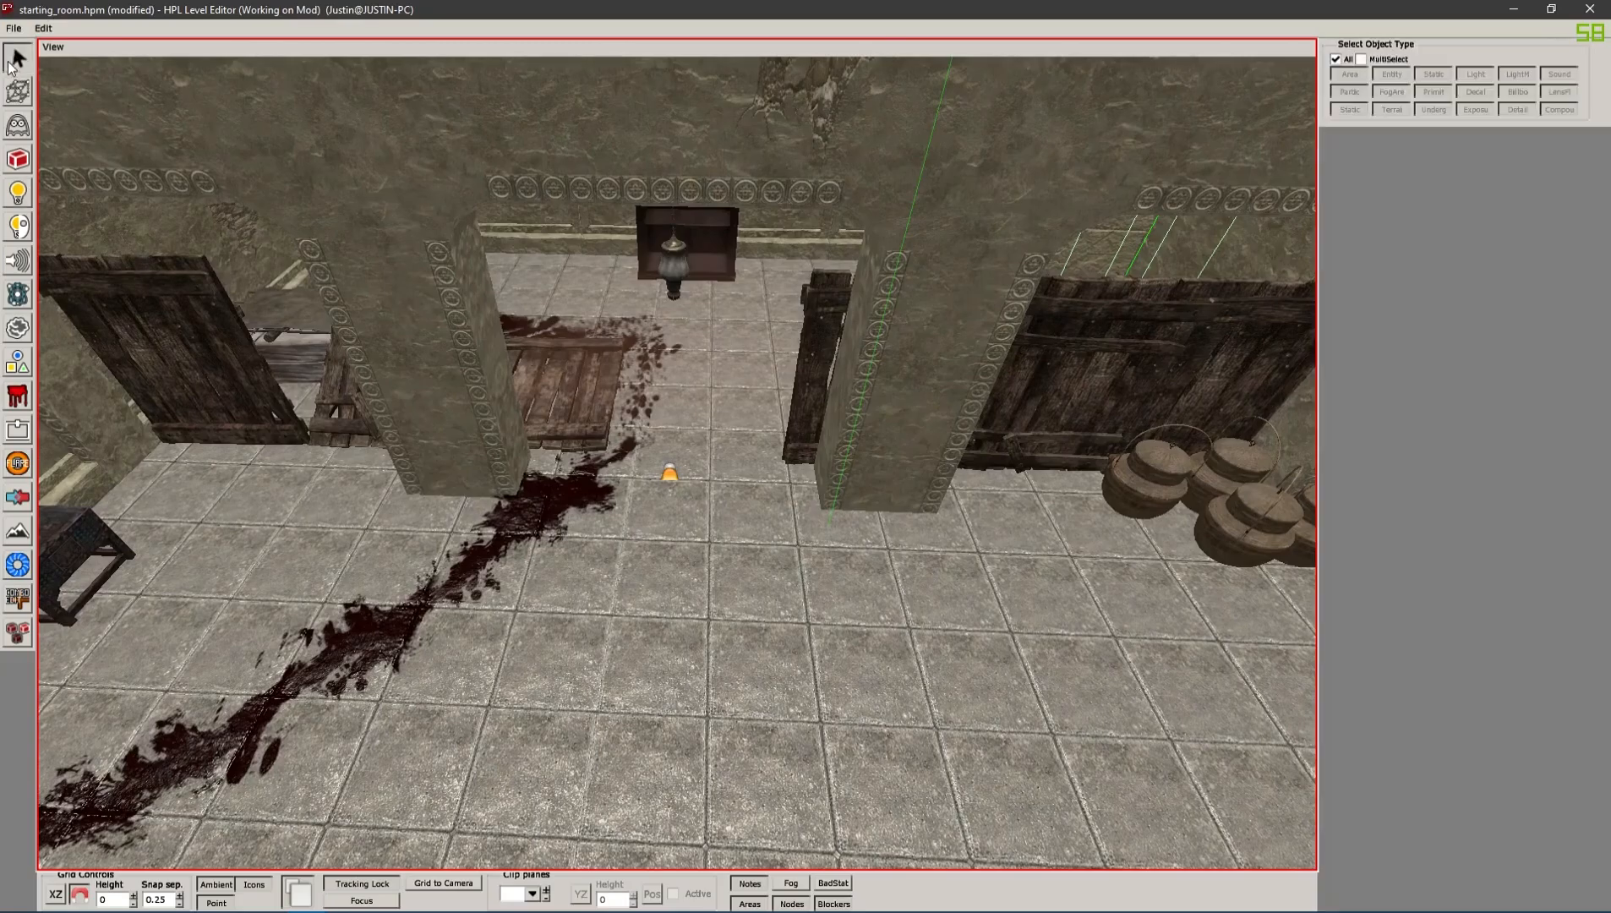
pyautogui.click(669, 470)
pyautogui.moveTo(667, 377); pyautogui.dragTo(678, 340)
pyautogui.moveTo(658, 200); pyautogui.dragTo(669, 151)
pyautogui.click(721, 389)
pyautogui.keyDown('alt'); pyautogui.moveTo(661, 487); pyautogui.dragTo(770, 440); pyautogui.keyUp('alt')
pyautogui.keyDown('alt'); pyautogui.moveTo(648, 528); pyautogui.dragTo(738, 483); pyautogui.keyUp('alt')
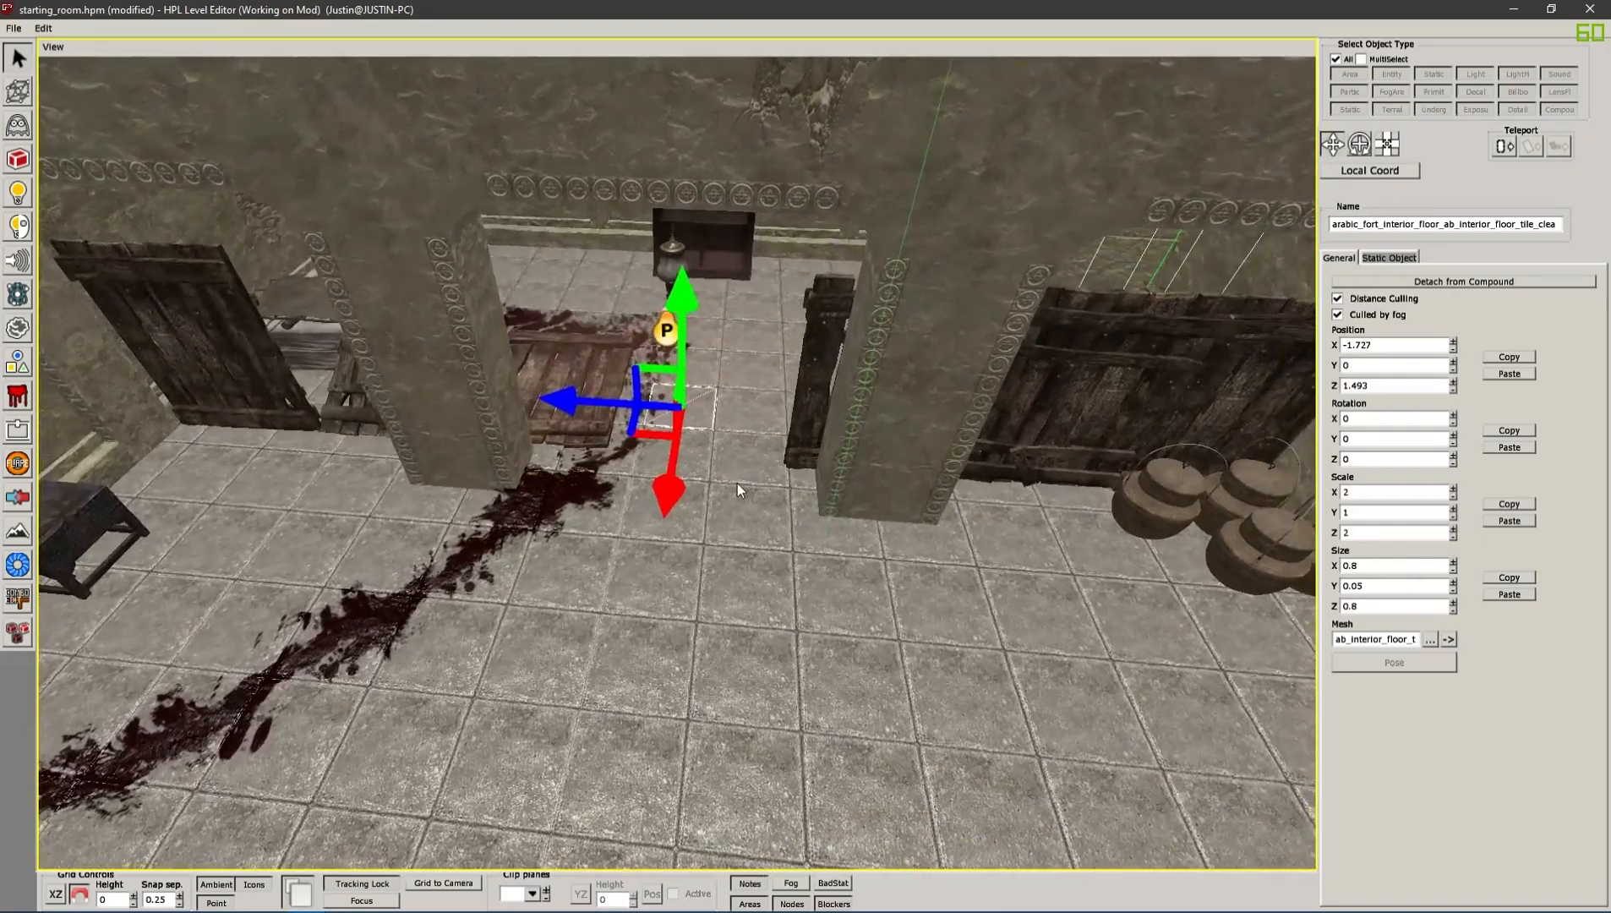
# Rename the point light below the hanging oil lamp as light_1
pyautogui.keyDown('alt'); pyautogui.moveTo(765, 391); pyautogui.dragTo(658, 300); pyautogui.keyUp('alt')
pyautogui.click(660, 317)
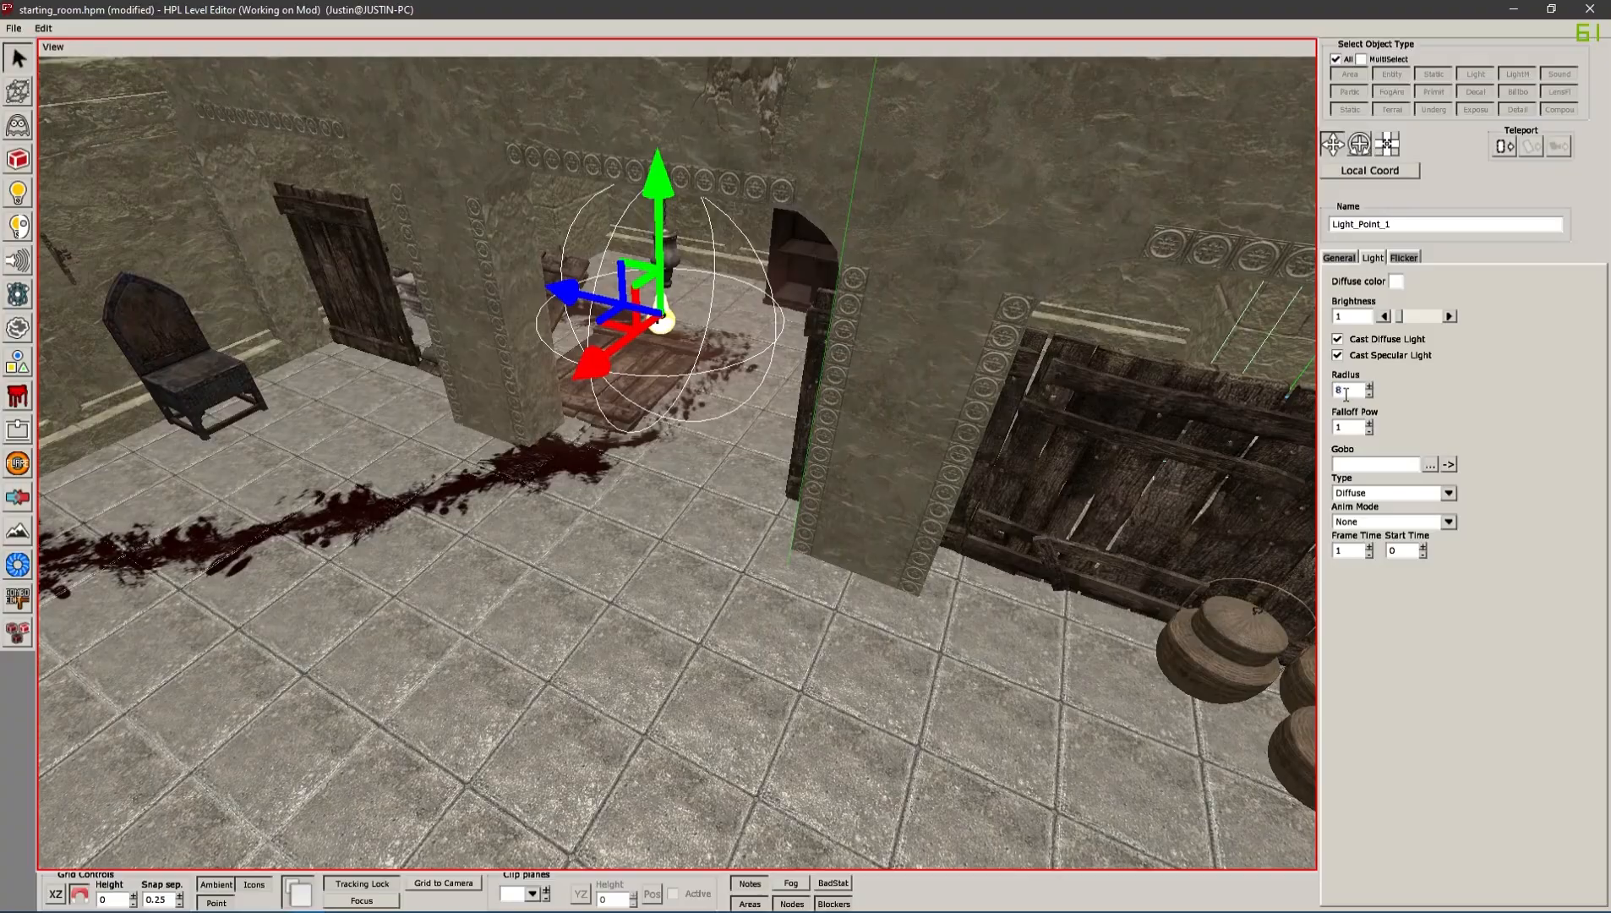
pyautogui.click(1347, 431)
pyautogui.keyDown('alt'); pyautogui.moveTo(701, 584); pyautogui.dragTo(821, 404); pyautogui.keyUp('alt')
pyautogui.doubleClick(1410, 230)
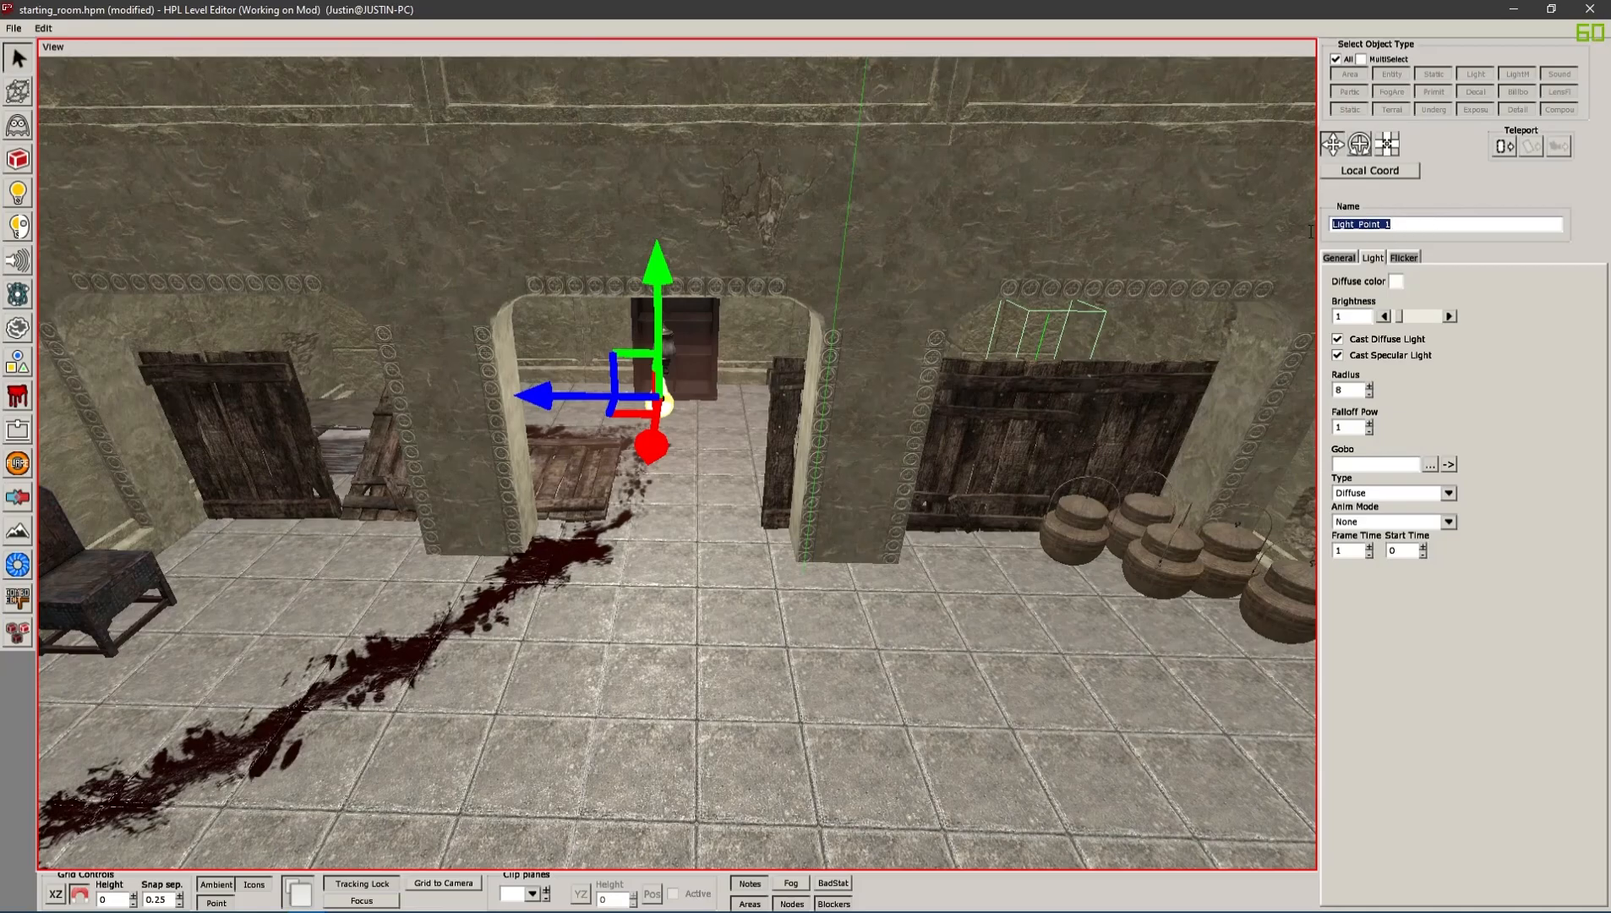
pyautogui.write('light')
pyautogui.click(1188, 491)
pyautogui.click(664, 399)
pyautogui.moveTo(877, 438); pyautogui.dragTo(807, 560, button='middle')
pyautogui.click(808, 562)
# Set the hanging oil lamp's ConnectedLight to light_1
pyautogui.click(787, 360)
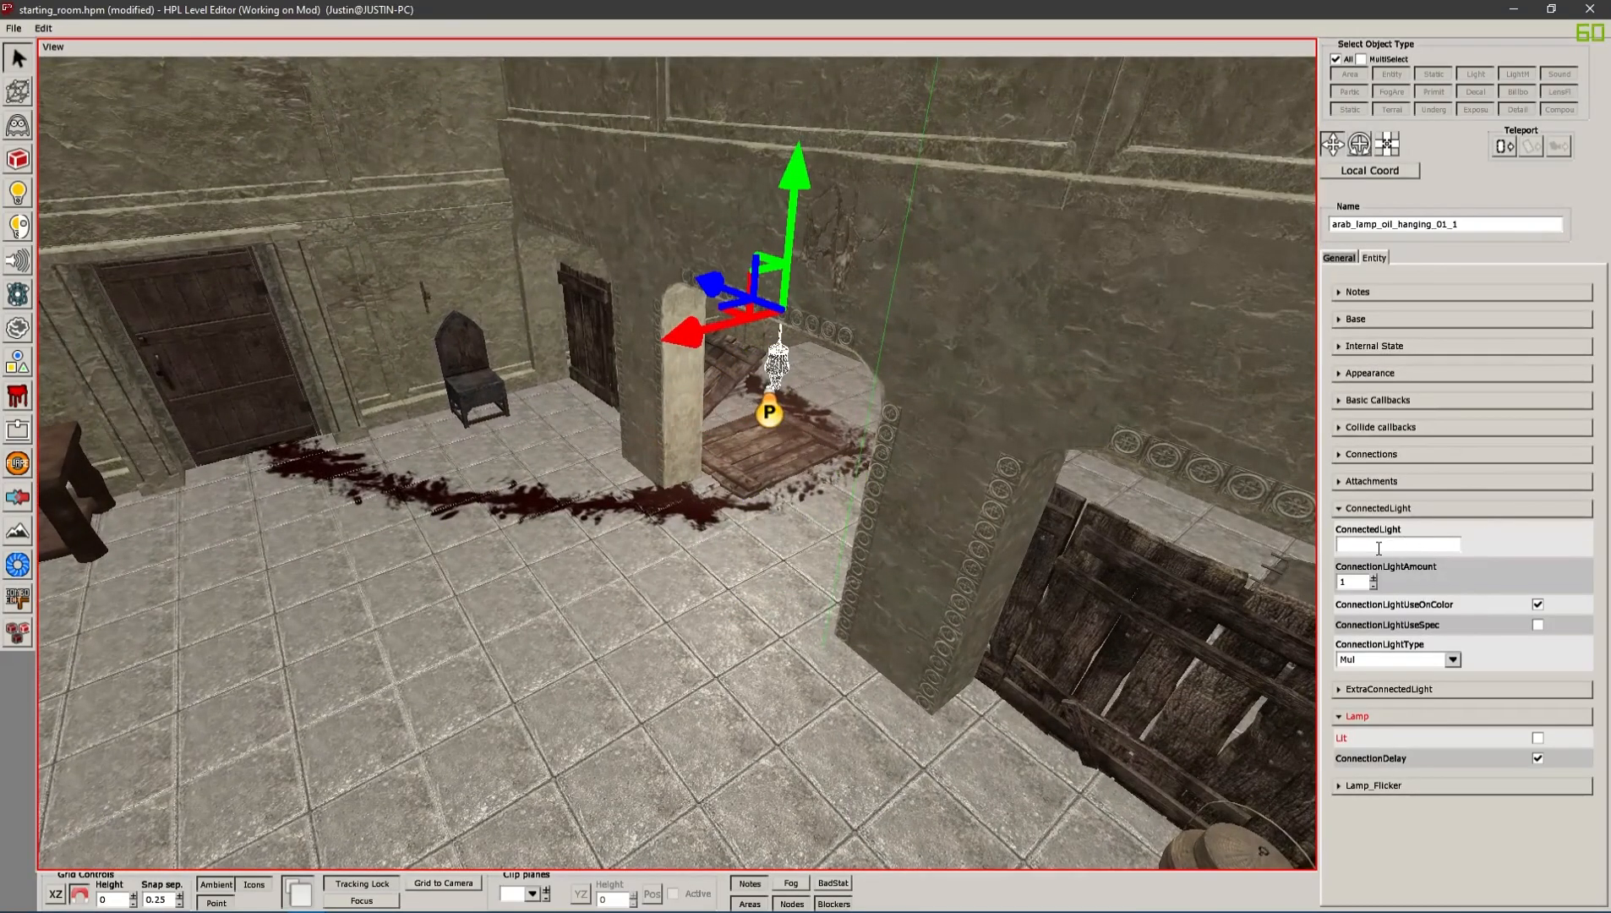
pyautogui.write('light_1')
pyautogui.click(1356, 582)
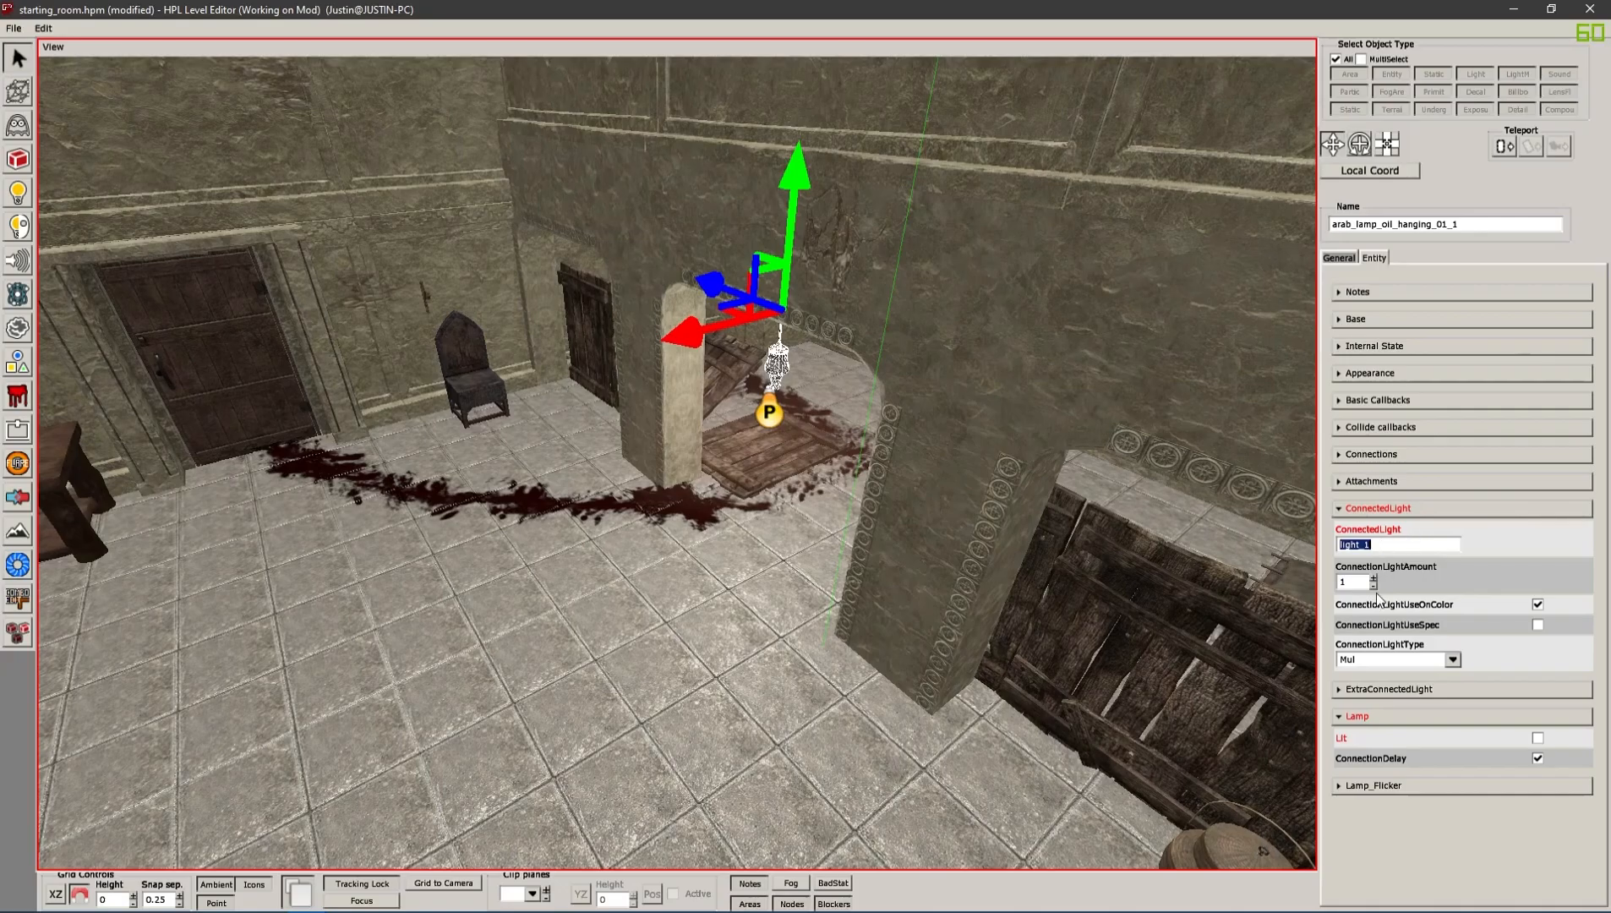
pyautogui.click(731, 593)
pyautogui.click(774, 372)
# Compare the point light's name and settings with the hanging oil lamp's ConnectedLight entry
pyautogui.keyDown('alt'); pyautogui.moveTo(779, 582); pyautogui.dragTo(746, 423); pyautogui.keyUp('alt')
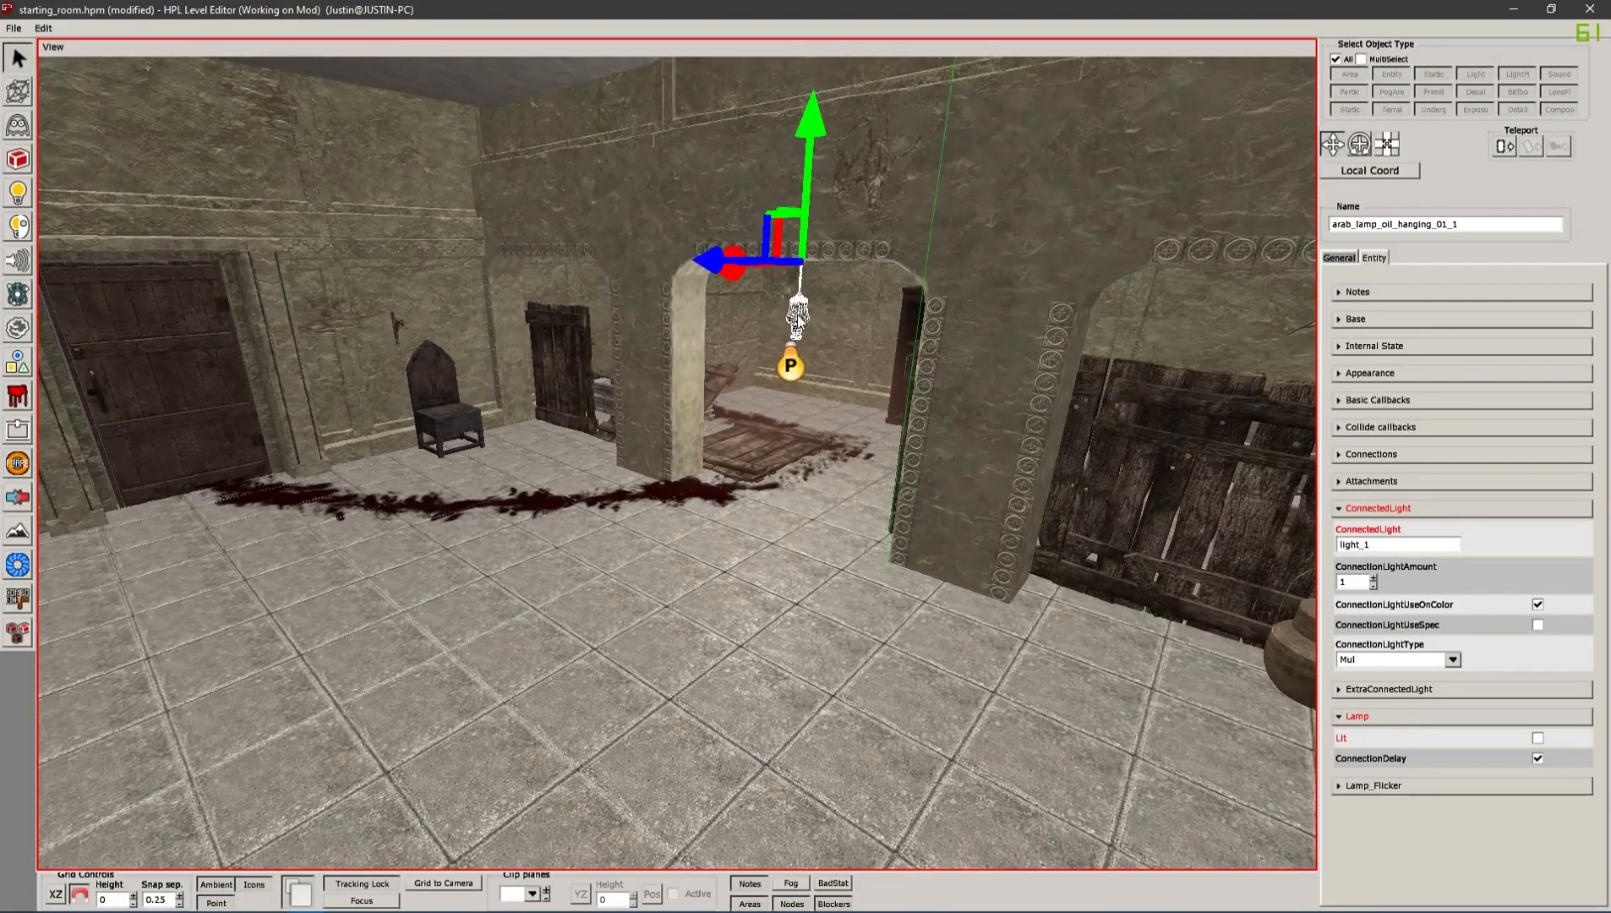
pyautogui.keyDown('alt'); pyautogui.moveTo(797, 303); pyautogui.dragTo(861, 509); pyautogui.keyUp('alt')
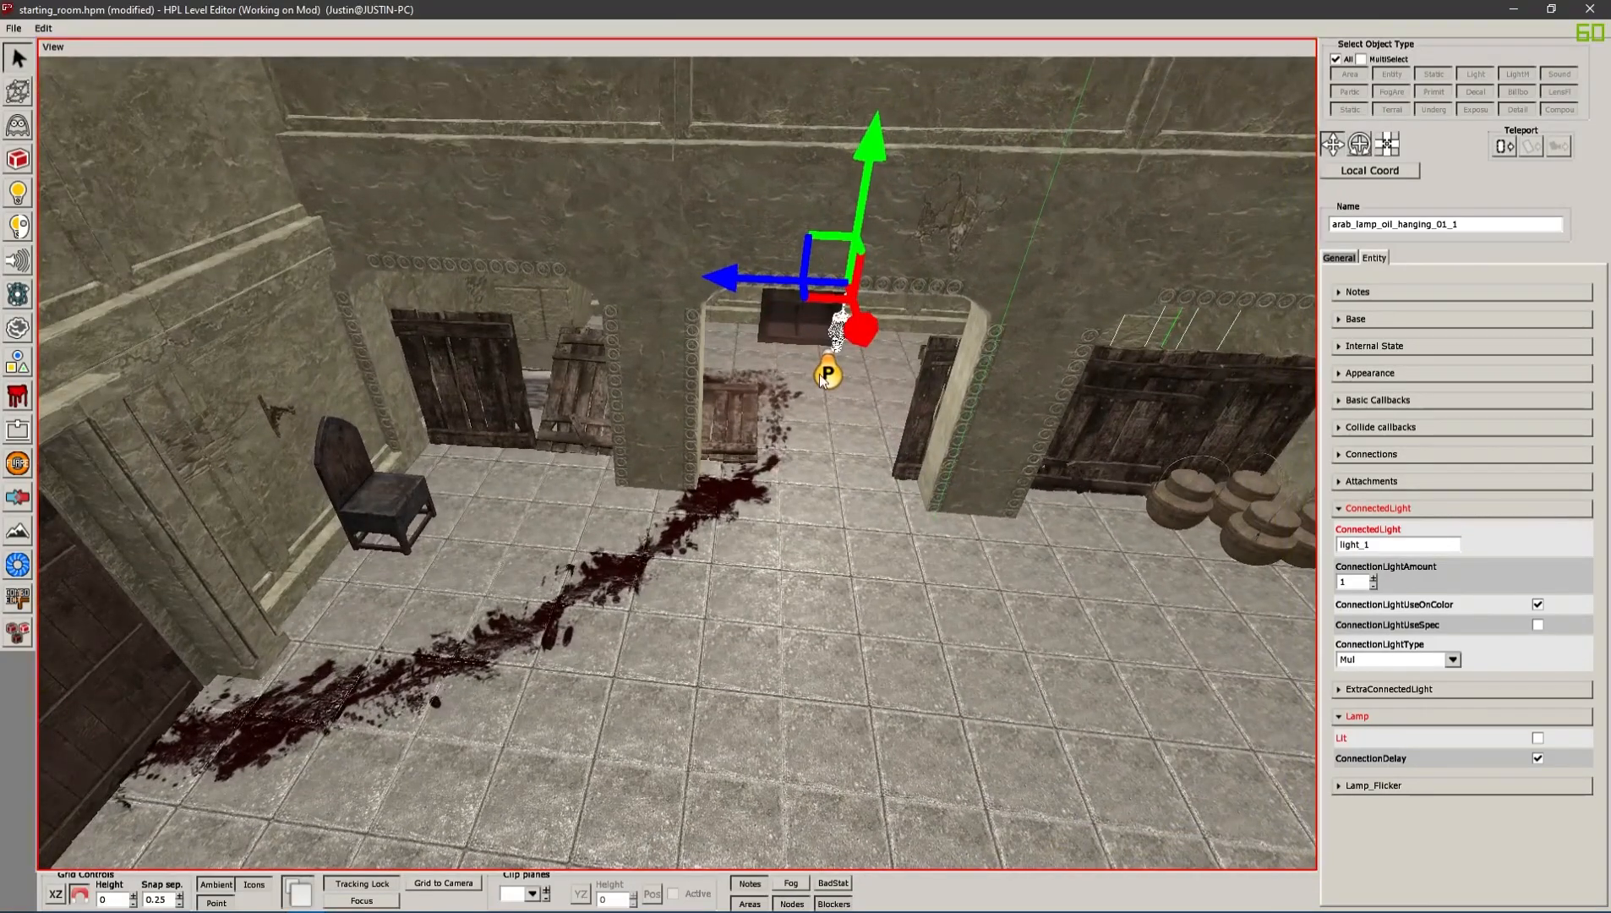
pyautogui.click(838, 408)
pyautogui.keyDown('alt'); pyautogui.moveTo(838, 408); pyautogui.dragTo(632, 576); pyautogui.keyUp('alt')
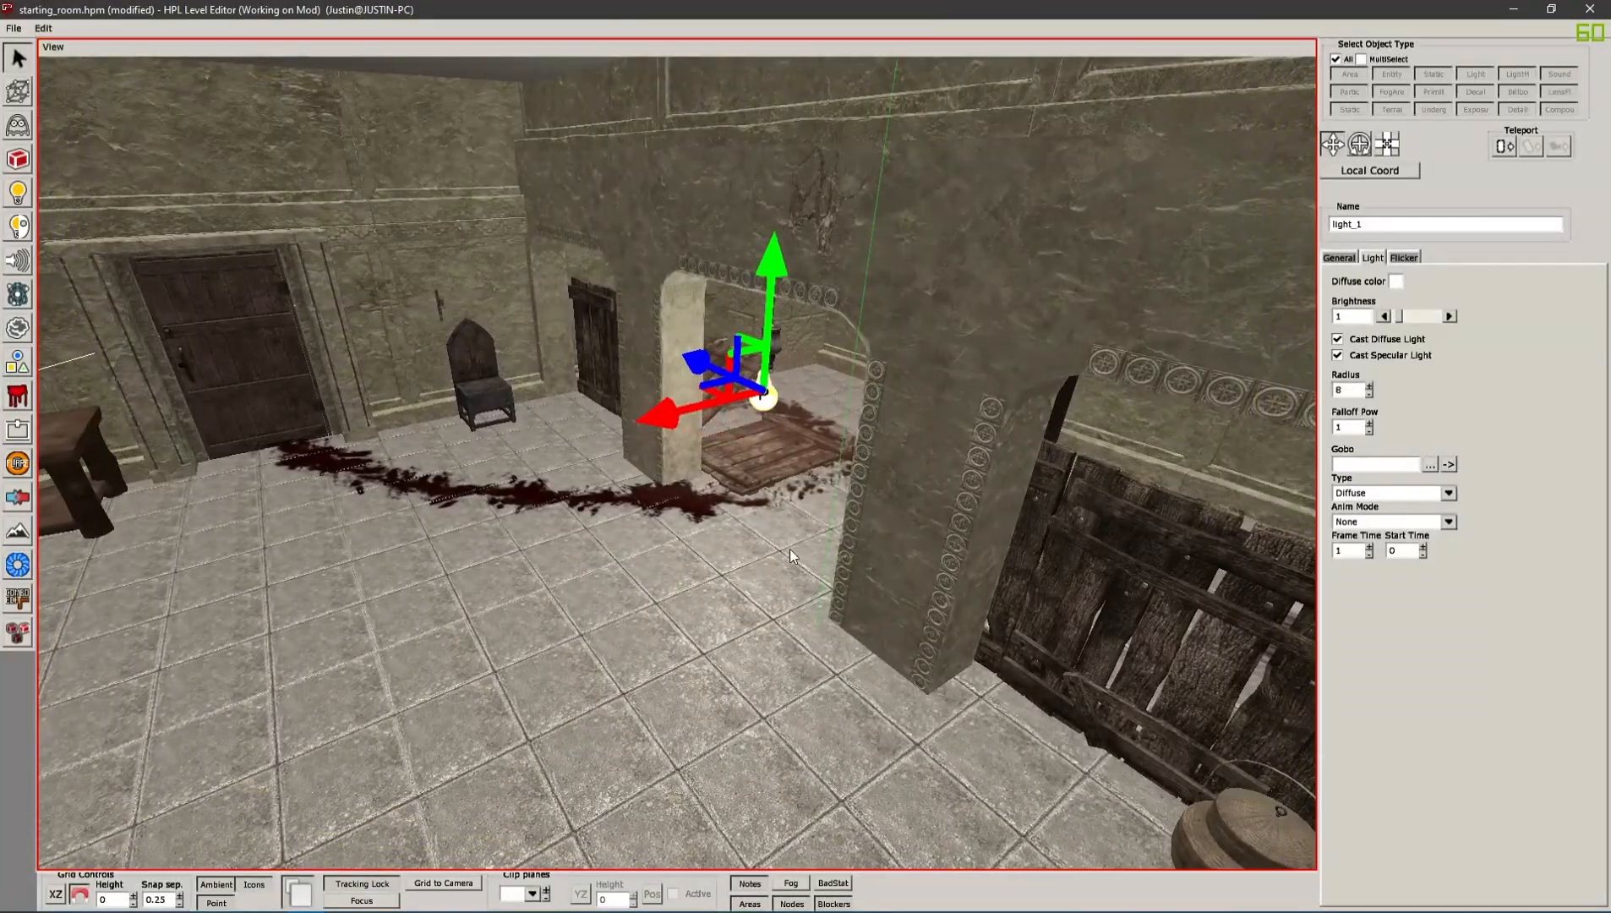
pyautogui.click(757, 558)
pyautogui.click(773, 348)
pyautogui.keyDown('alt'); pyautogui.moveTo(965, 414); pyautogui.dragTo(728, 538); pyautogui.keyUp('alt')
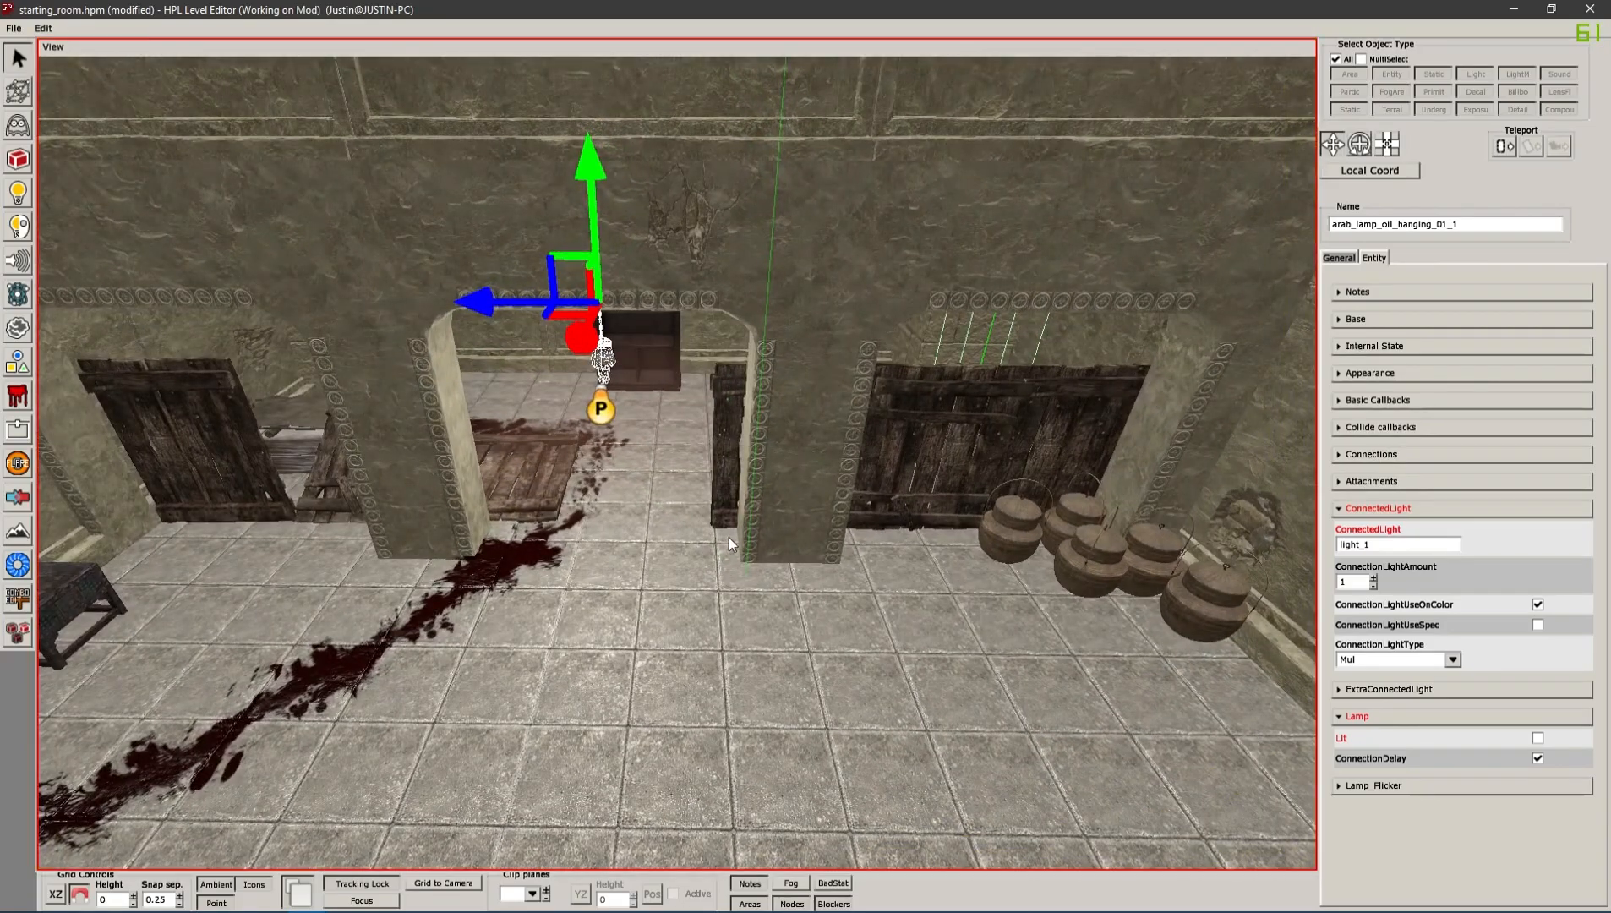
# Look over the room from the hanging oil lamp across the floor to the bookcase corner
pyautogui.keyDown('alt'); pyautogui.moveTo(838, 476); pyautogui.dragTo(1210, 478); pyautogui.keyUp('alt')
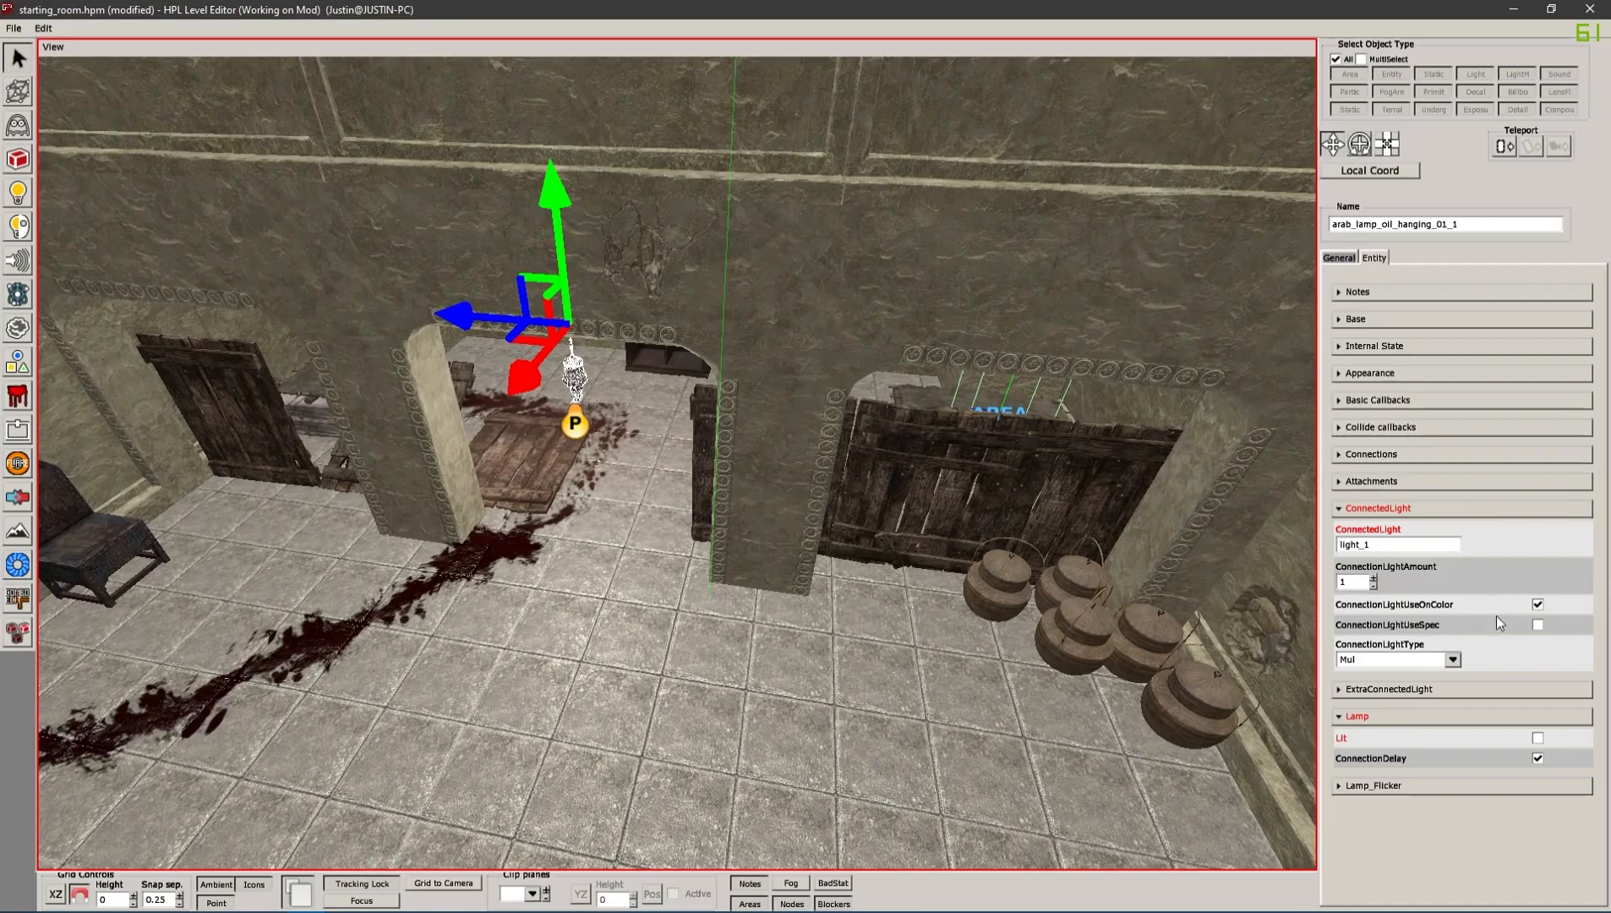
pyautogui.keyDown('alt'); pyautogui.moveTo(1048, 569); pyautogui.dragTo(816, 523); pyautogui.keyUp('alt')
pyautogui.click(637, 405)
pyautogui.moveTo(708, 543)
pyautogui.keyDown('alt'); pyautogui.mouseDown()
pyautogui.moveTo(856, 538)
pyautogui.moveTo(608, 507)
pyautogui.moveTo(967, 455)
pyautogui.moveTo(693, 527)
pyautogui.moveTo(746, 455)
pyautogui.moveTo(701, 512)
pyautogui.moveTo(658, 460)
pyautogui.moveTo(690, 527)
pyautogui.mouseUp(); pyautogui.keyUp('alt')
pyautogui.click(664, 381)
pyautogui.click(647, 504)
pyautogui.click(690, 528)
pyautogui.keyDown('alt'); pyautogui.moveTo(783, 474); pyautogui.dragTo(734, 587); pyautogui.keyUp('alt')
pyautogui.moveTo(735, 588); pyautogui.dragTo(773, 633, button='right')
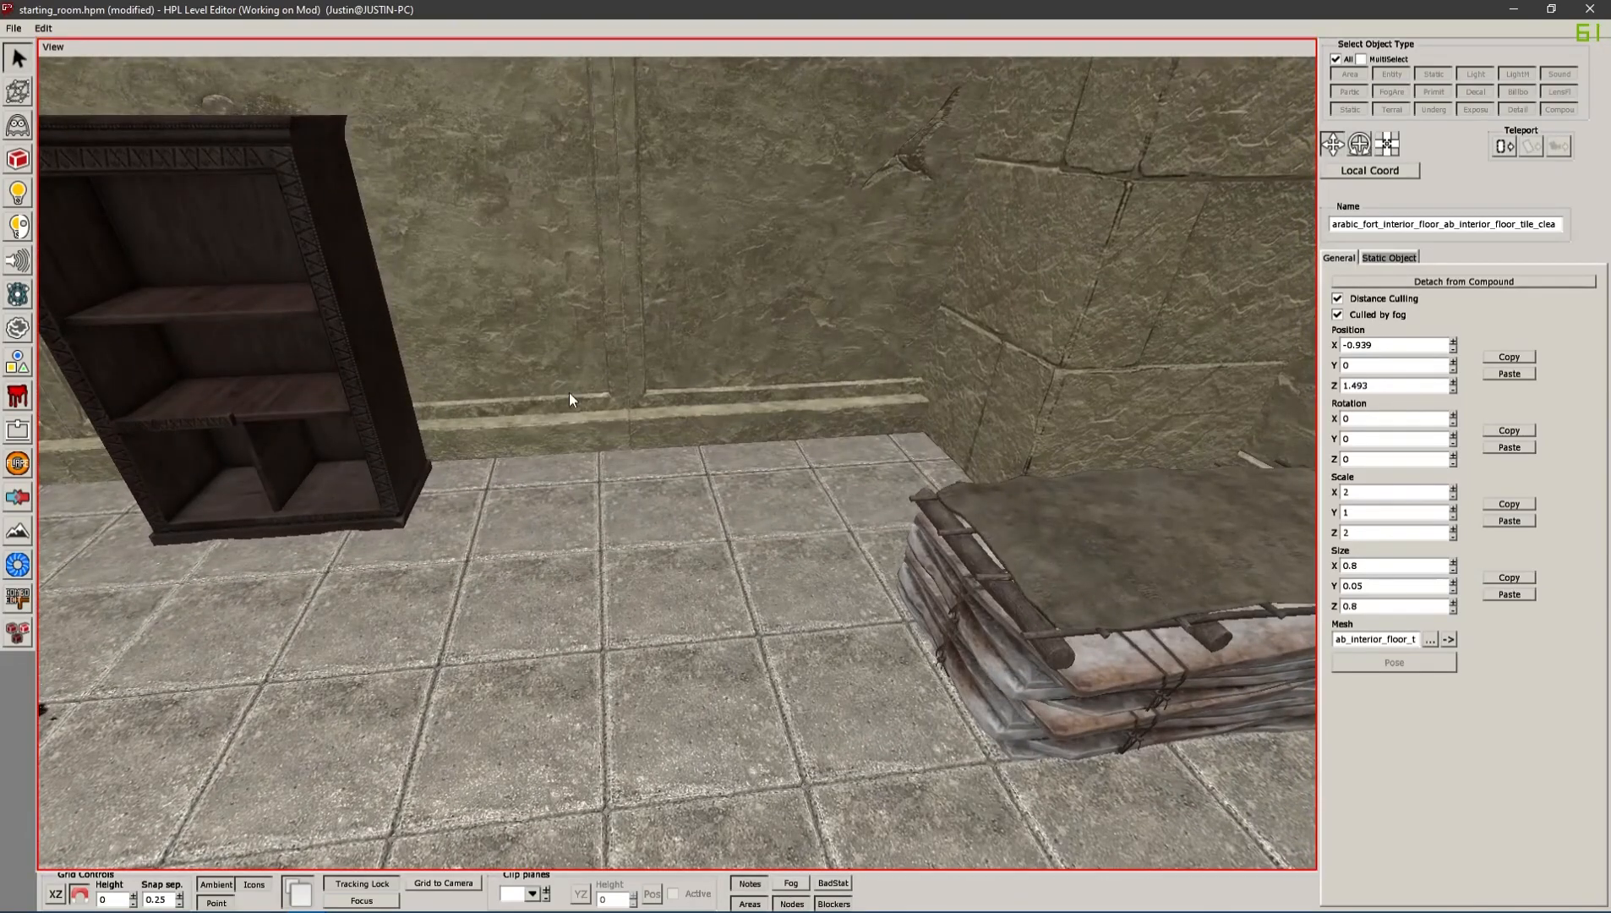
# Find the matchbook entity by filtering all entities for "match" and place one on the bookcase's middle shelf
pyautogui.click(18, 201)
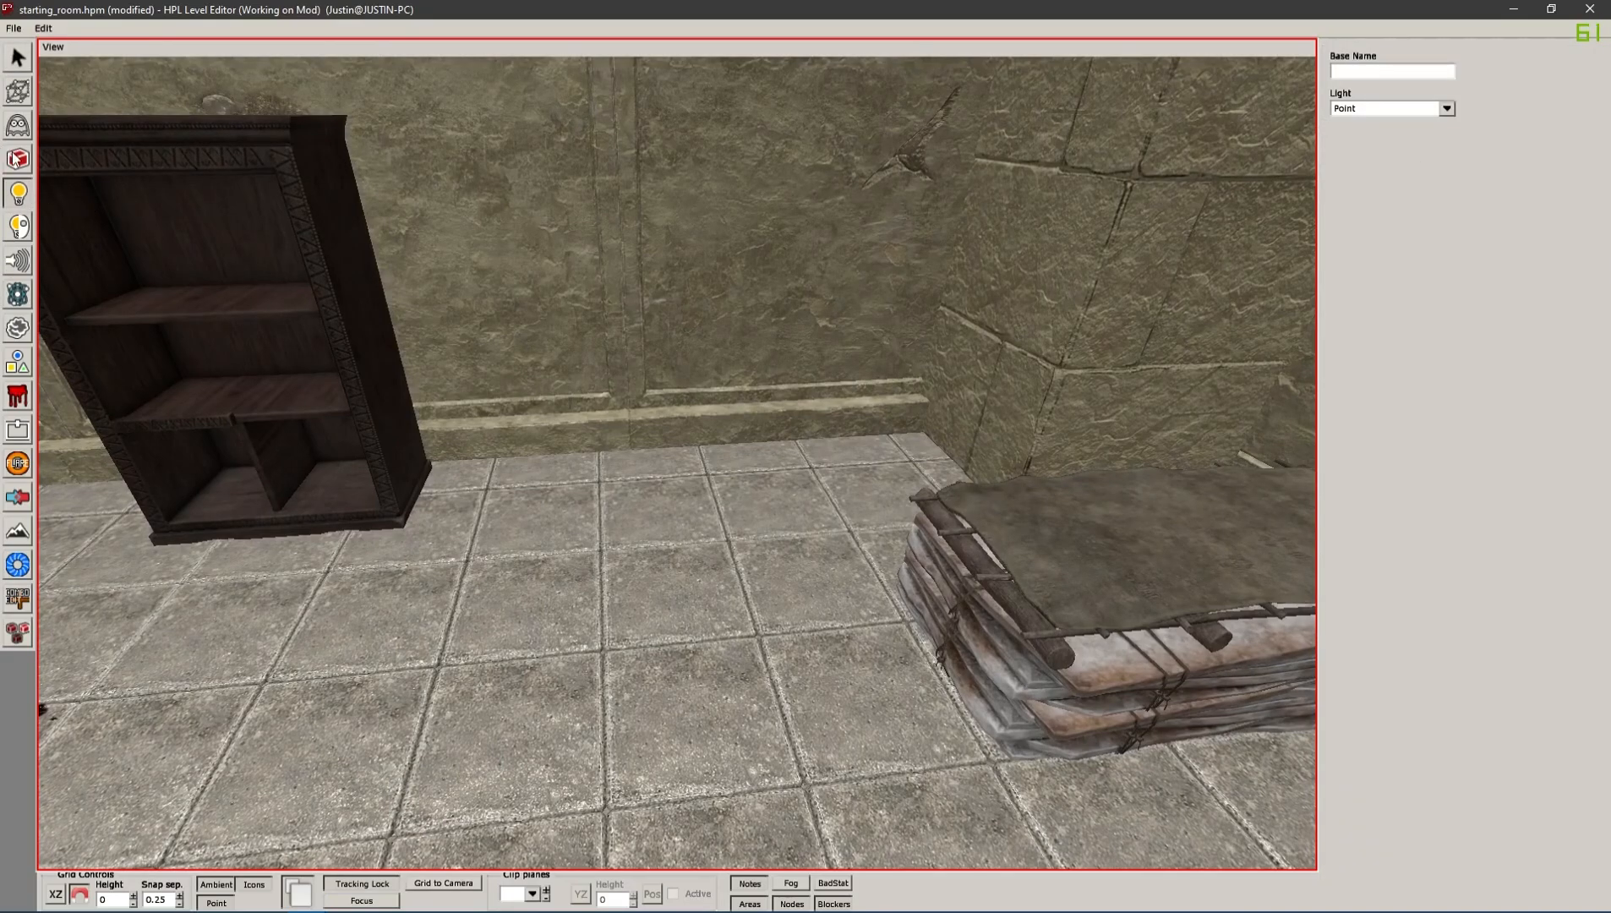
pyautogui.click(18, 127)
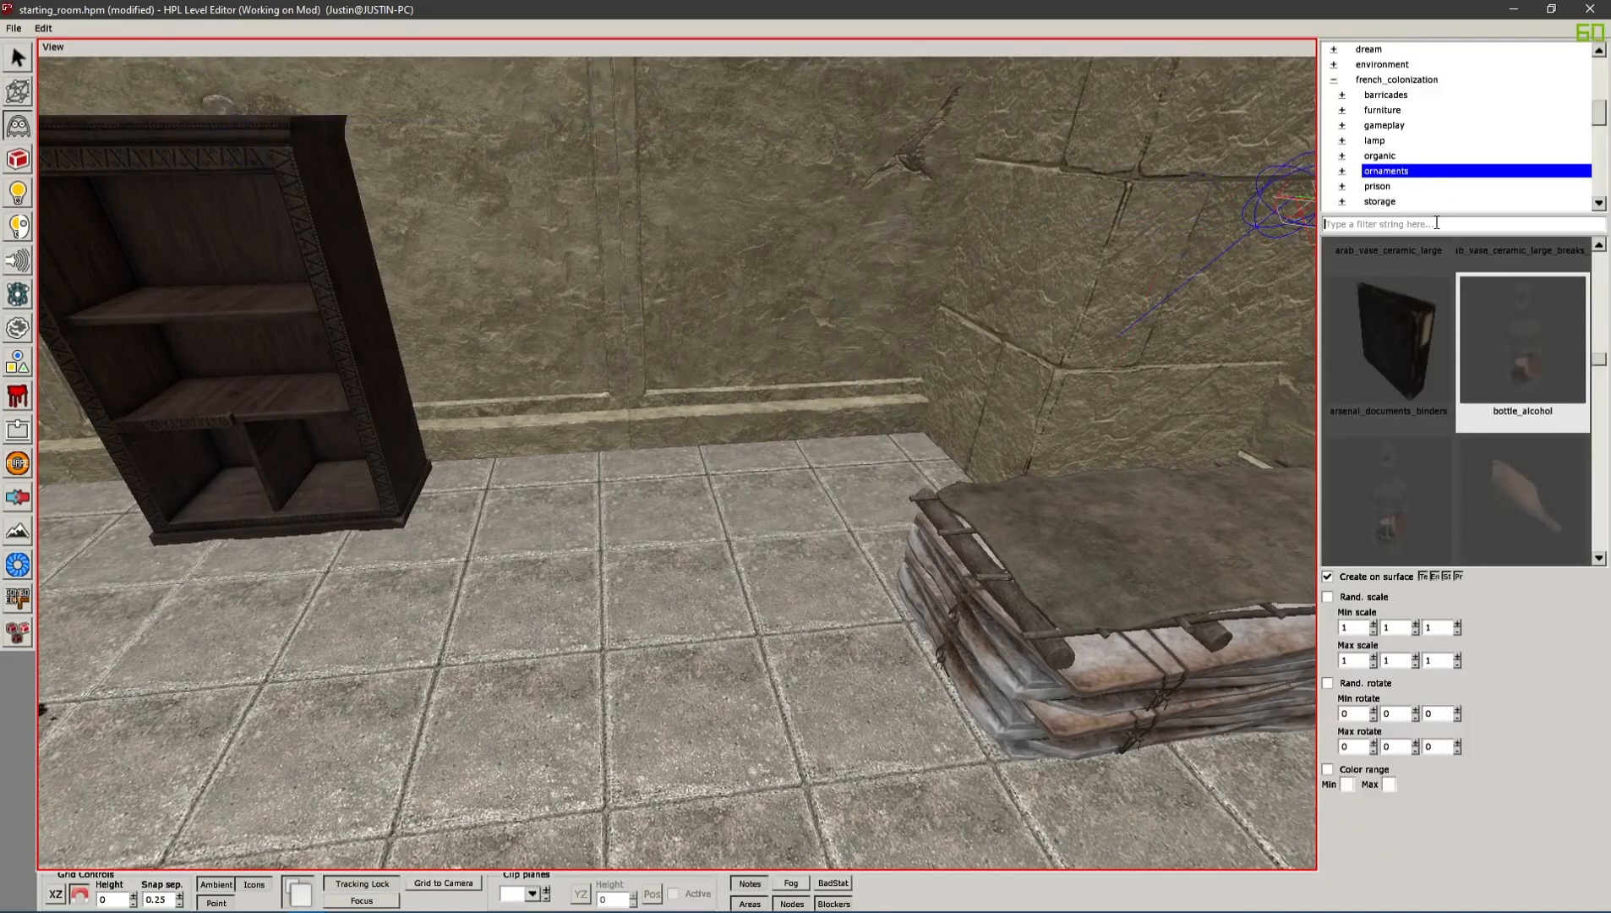
pyautogui.scroll(10, 1516, 181)
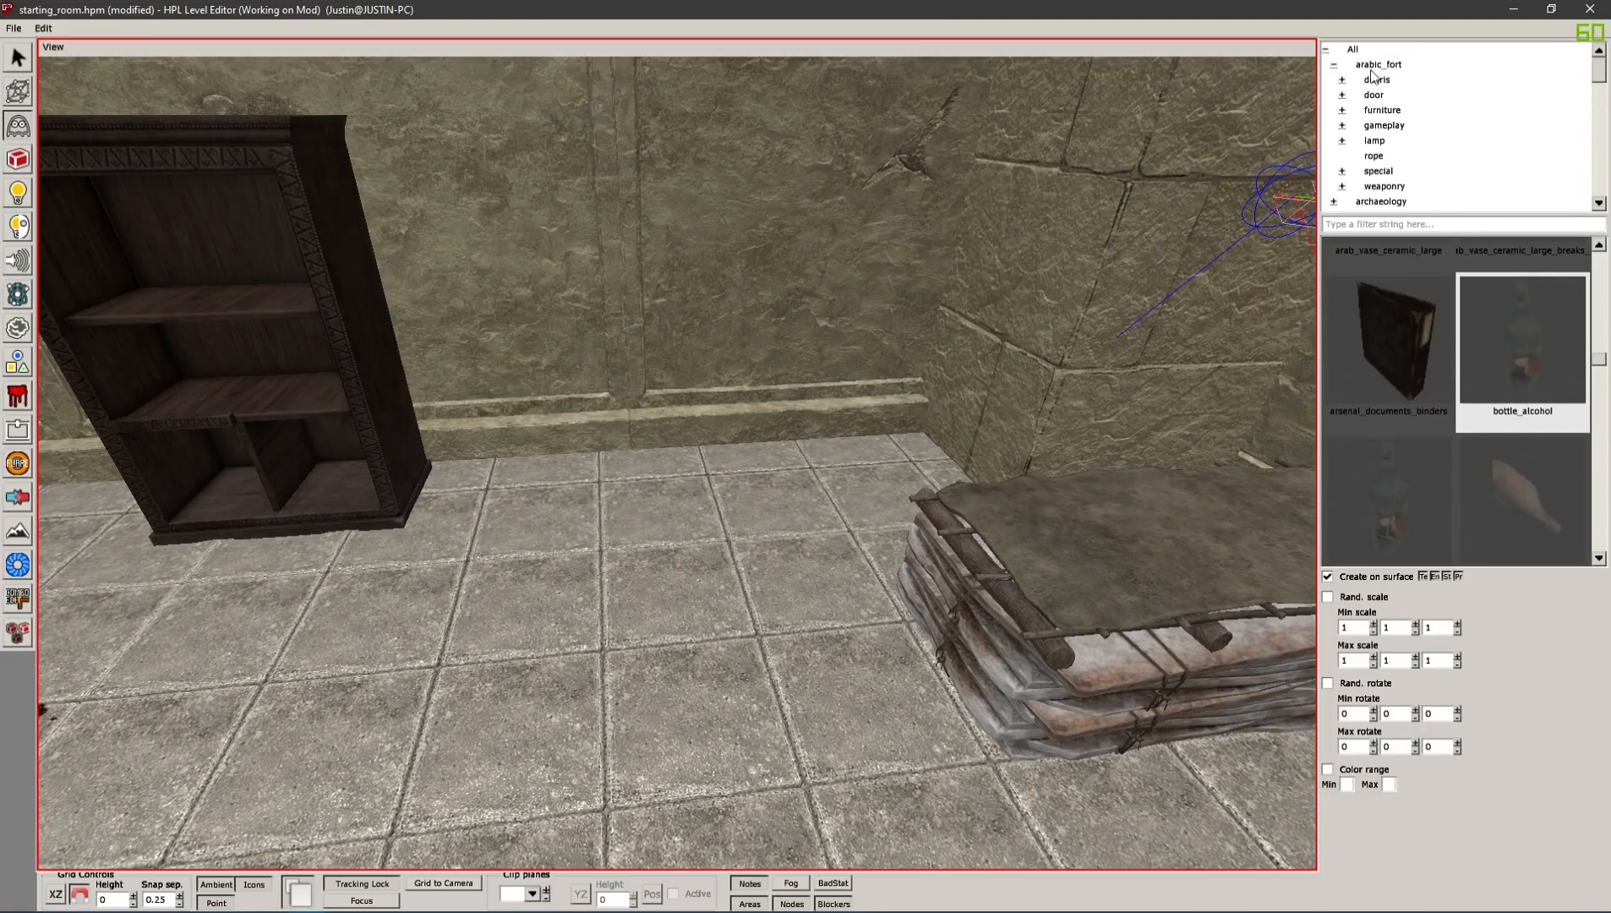
pyautogui.click(1393, 224)
pyautogui.write('match')
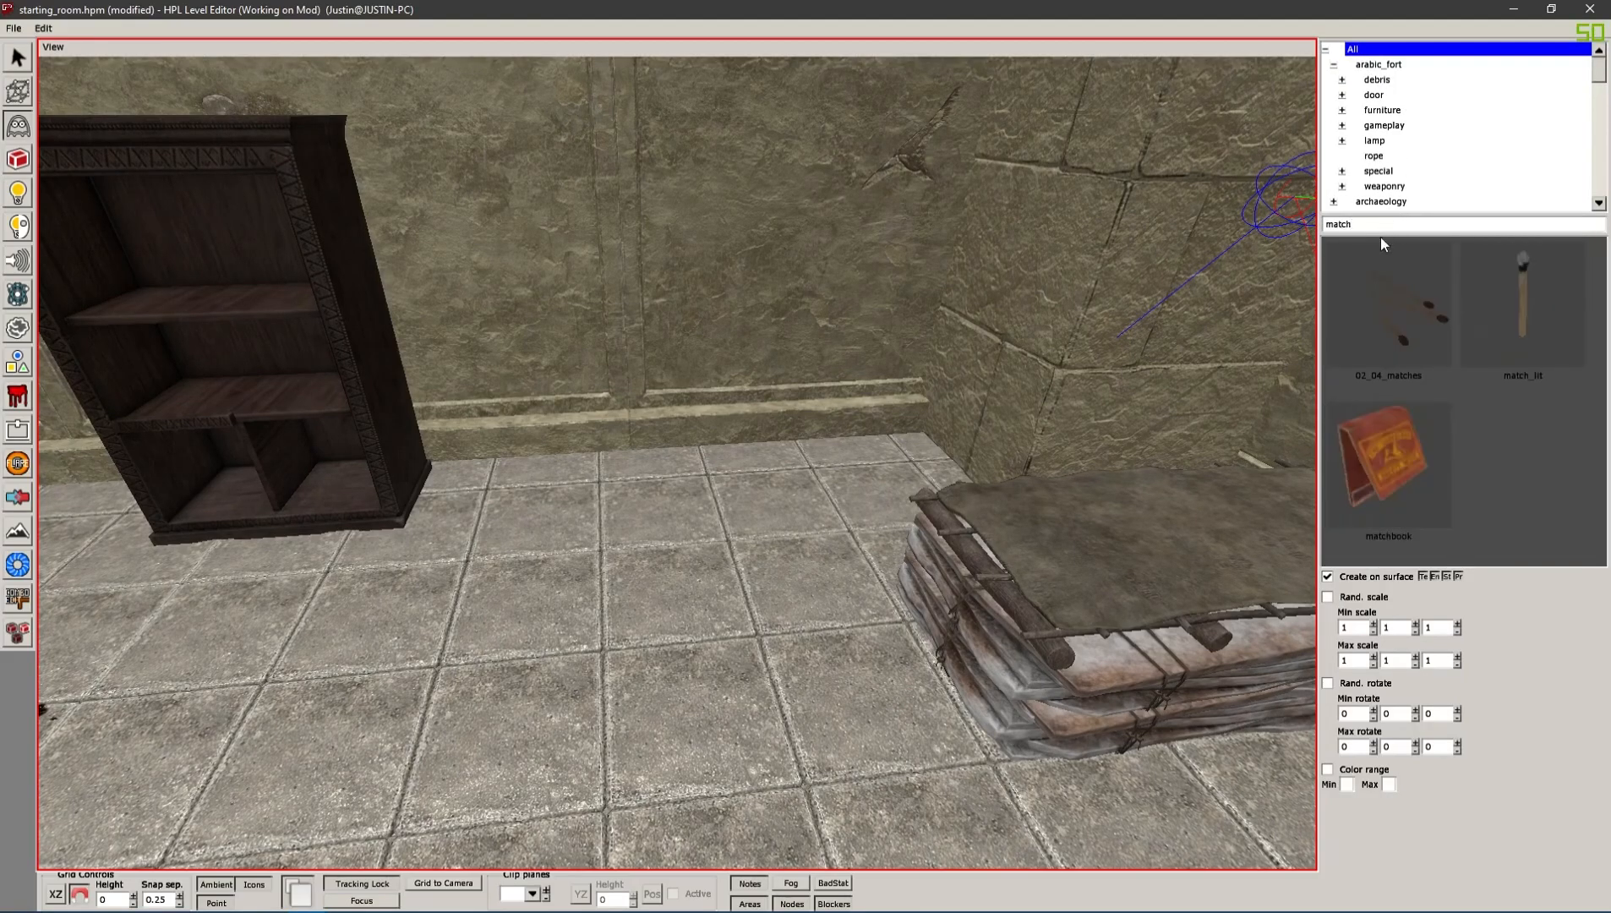
pyautogui.click(1388, 465)
pyautogui.moveTo(762, 502); pyautogui.dragTo(850, 628, button='right')
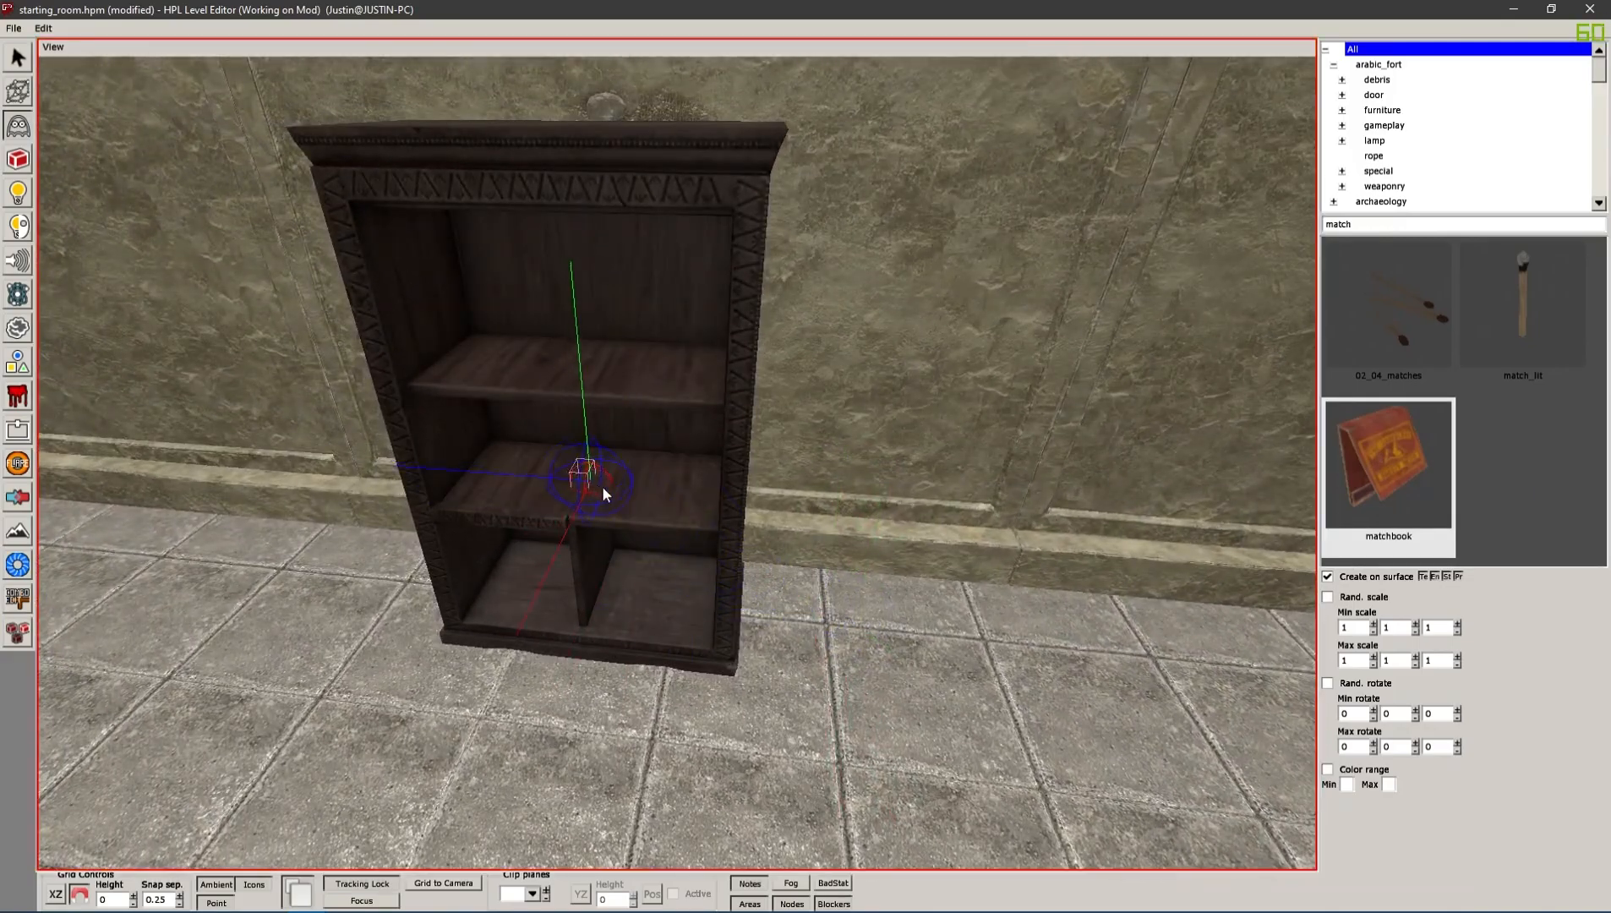
pyautogui.click(661, 483)
pyautogui.keyDown('alt'); pyautogui.moveTo(686, 582); pyautogui.dragTo(752, 584); pyautogui.keyUp('alt')
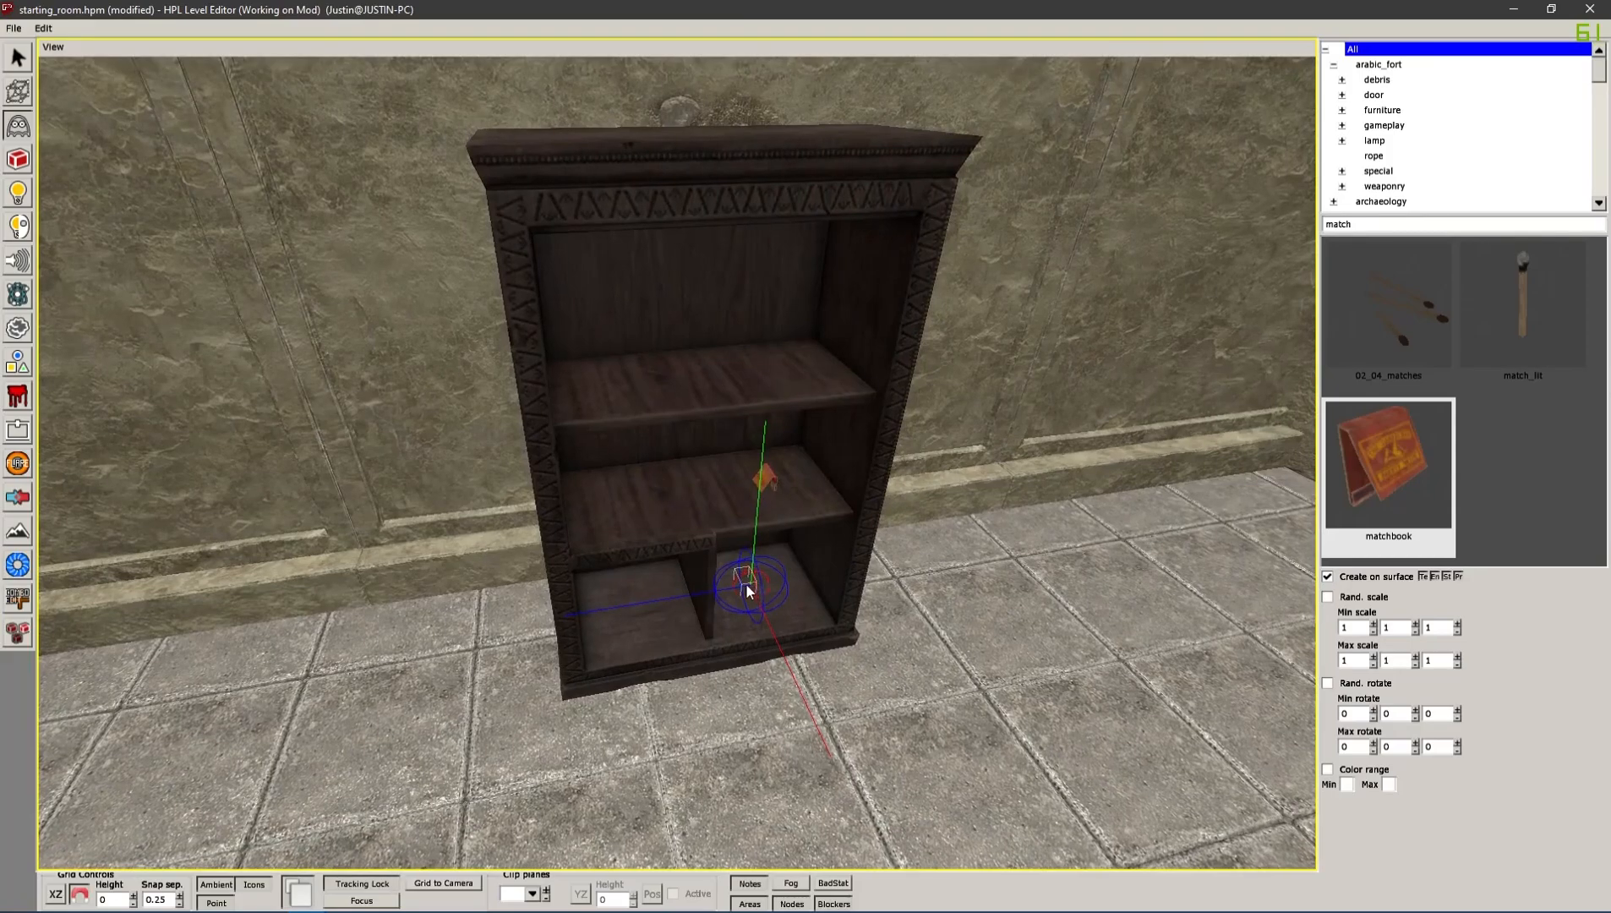
# Duplicate the matchbook on the middle shelf and shift the copy slightly along the shelf
pyautogui.click(21, 49)
pyautogui.click(765, 478)
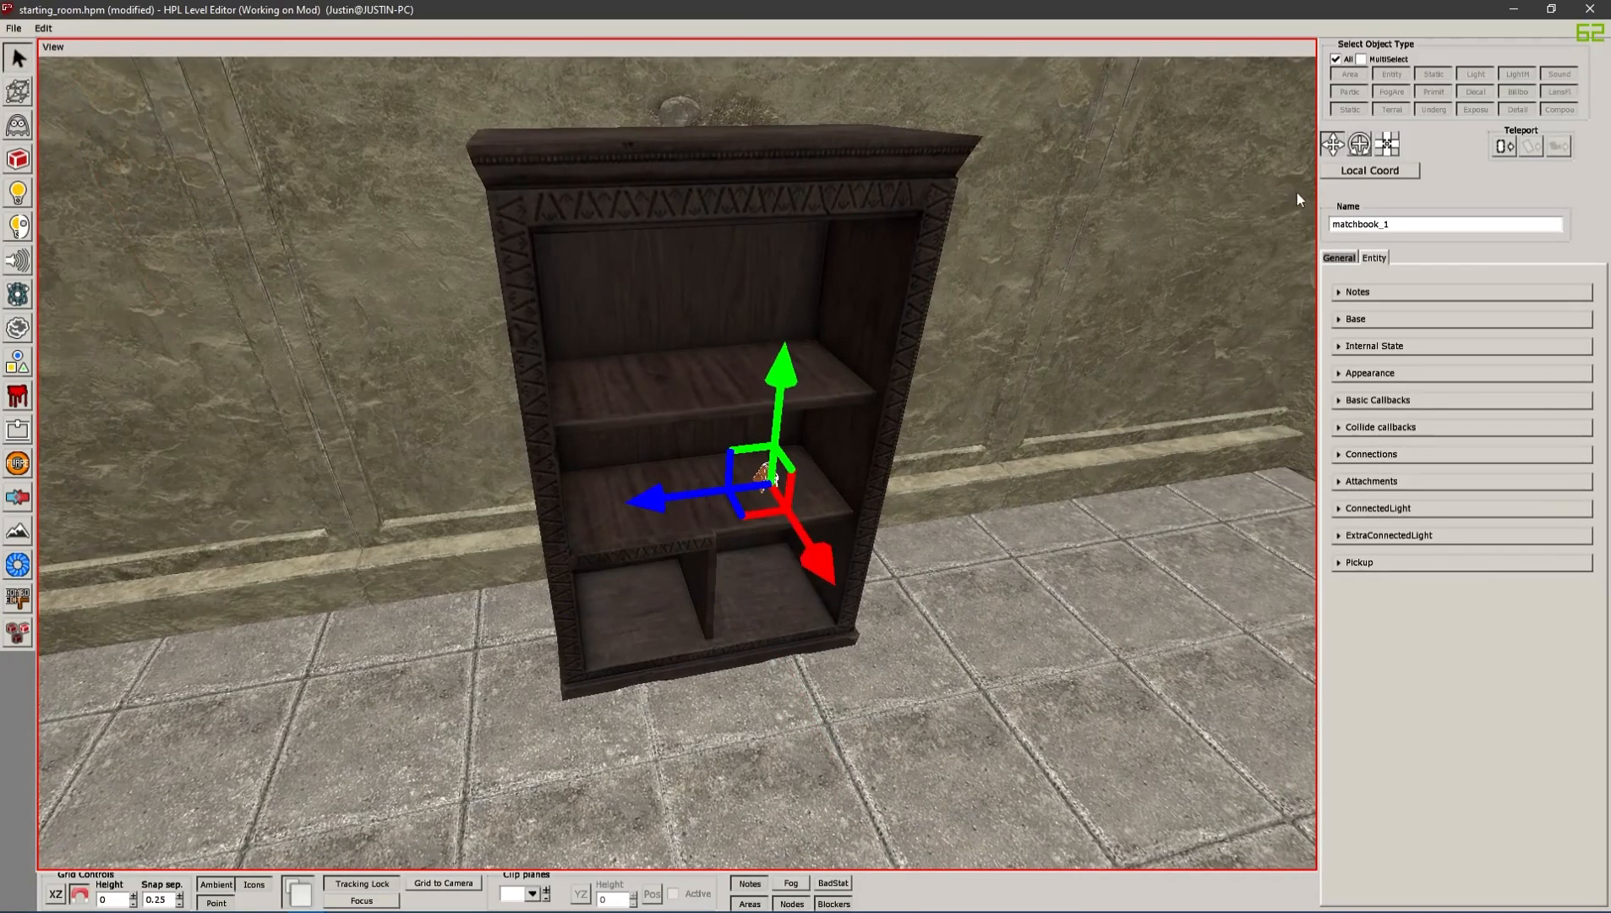
pyautogui.click(1358, 149)
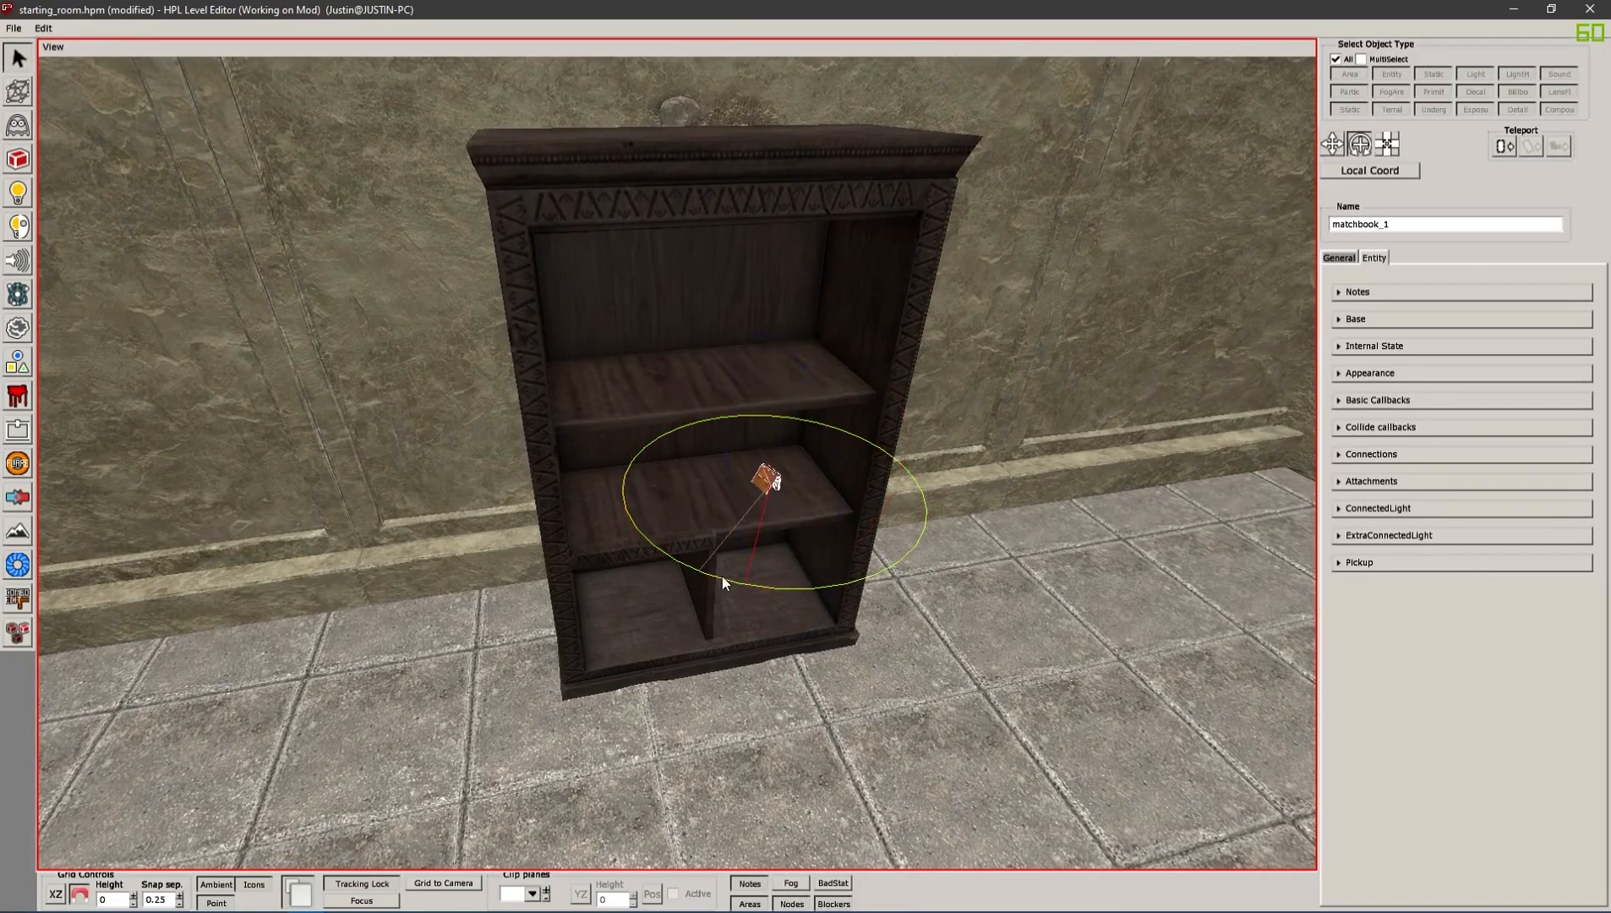
pyautogui.click(1065, 617)
pyautogui.keyDown('alt'); pyautogui.moveTo(1065, 617); pyautogui.dragTo(1124, 583); pyautogui.keyUp('alt')
pyautogui.click(765, 471)
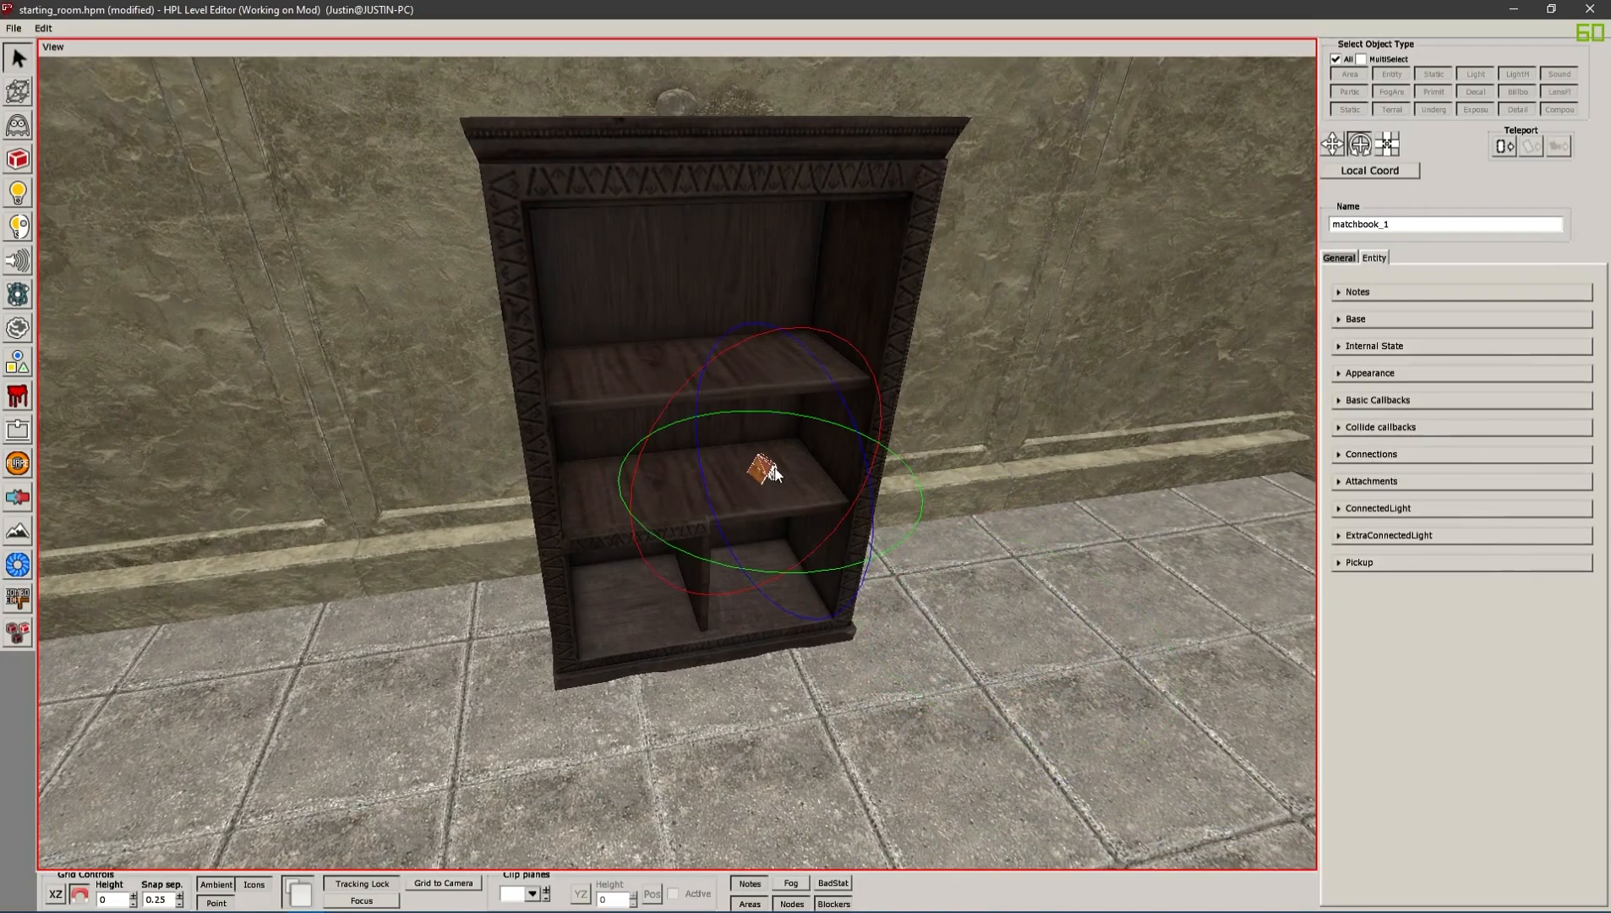
pyautogui.click(1334, 145)
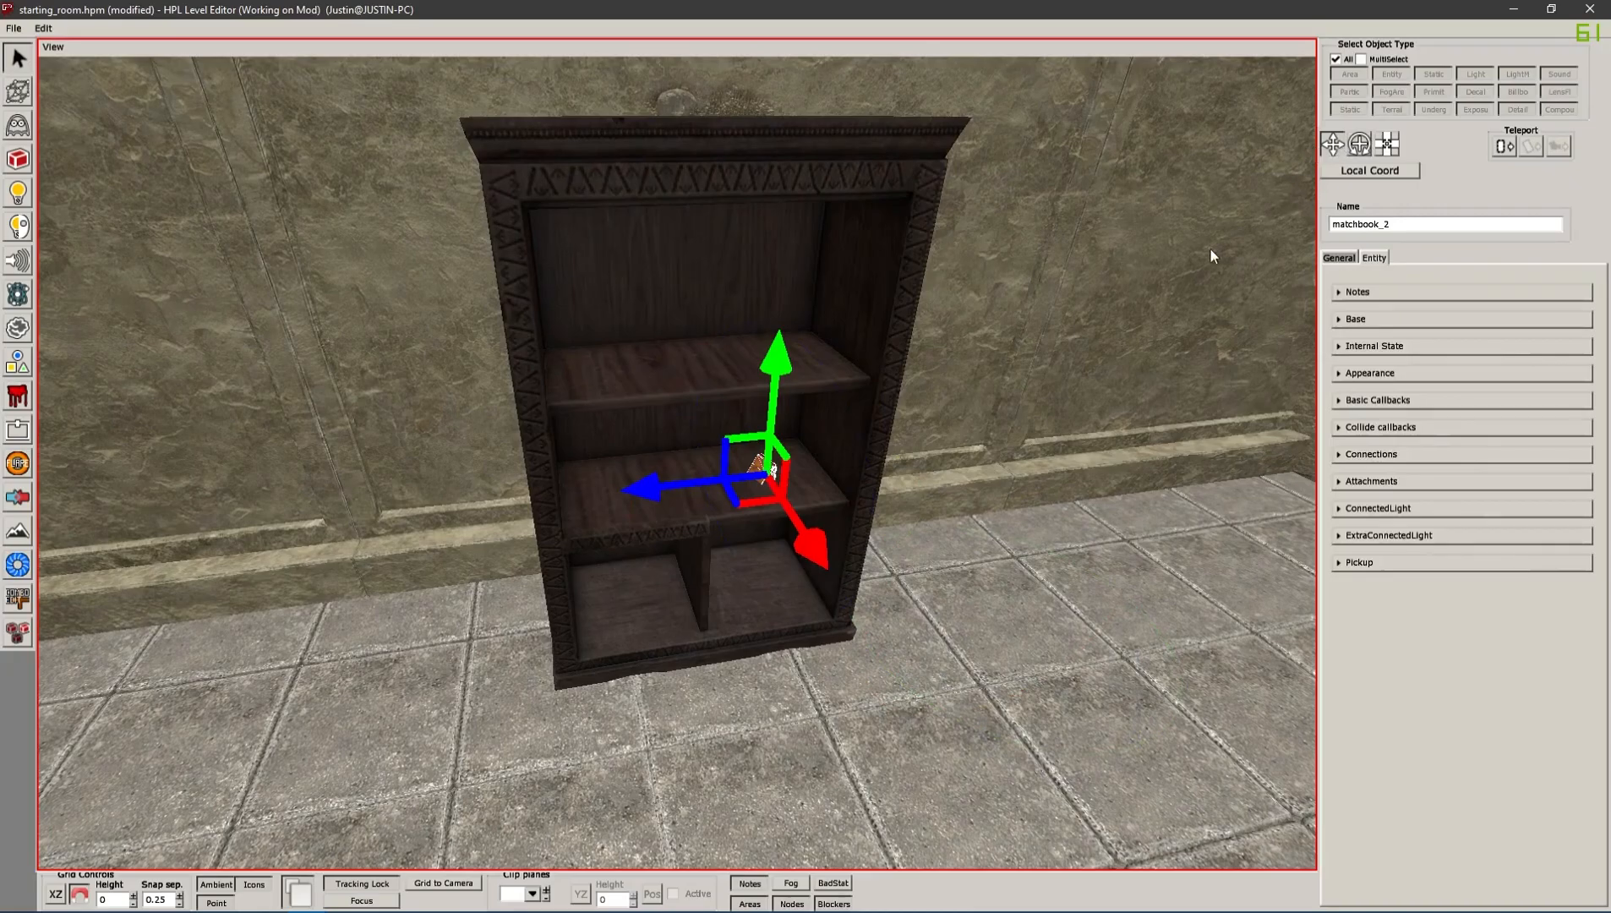
pyautogui.moveTo(704, 505); pyautogui.dragTo(670, 492)
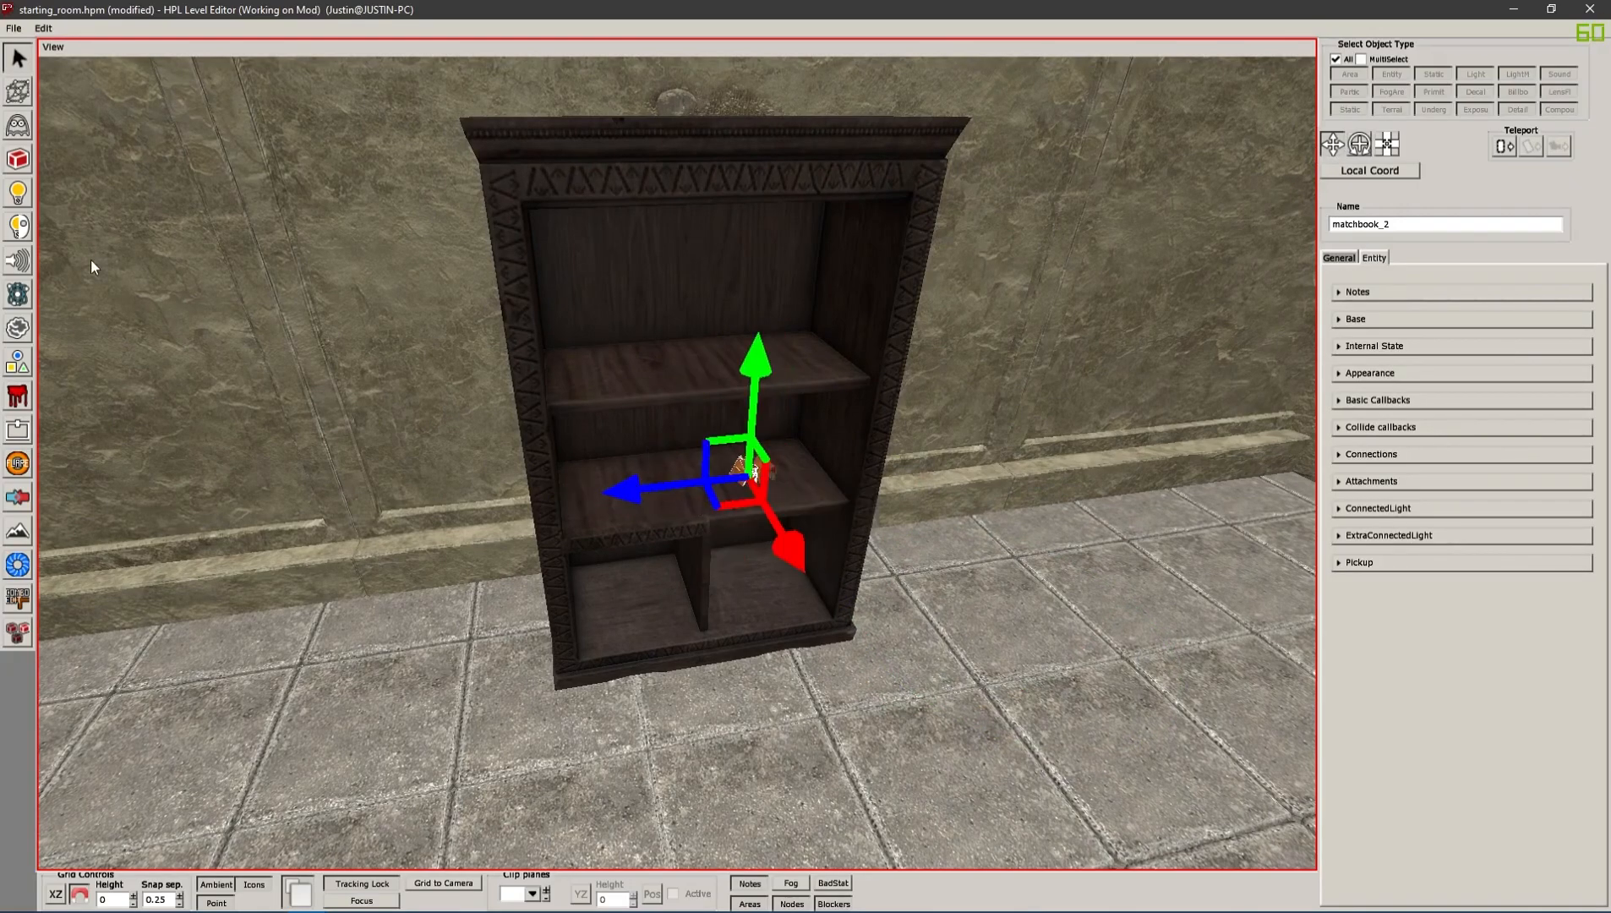
# Rotate the copied matchbook to a different angle and slide it along the shelf to sit beside the original
pyautogui.click(1366, 148)
pyautogui.click(656, 541)
pyautogui.click(737, 488)
pyautogui.moveTo(657, 548); pyautogui.dragTo(817, 533)
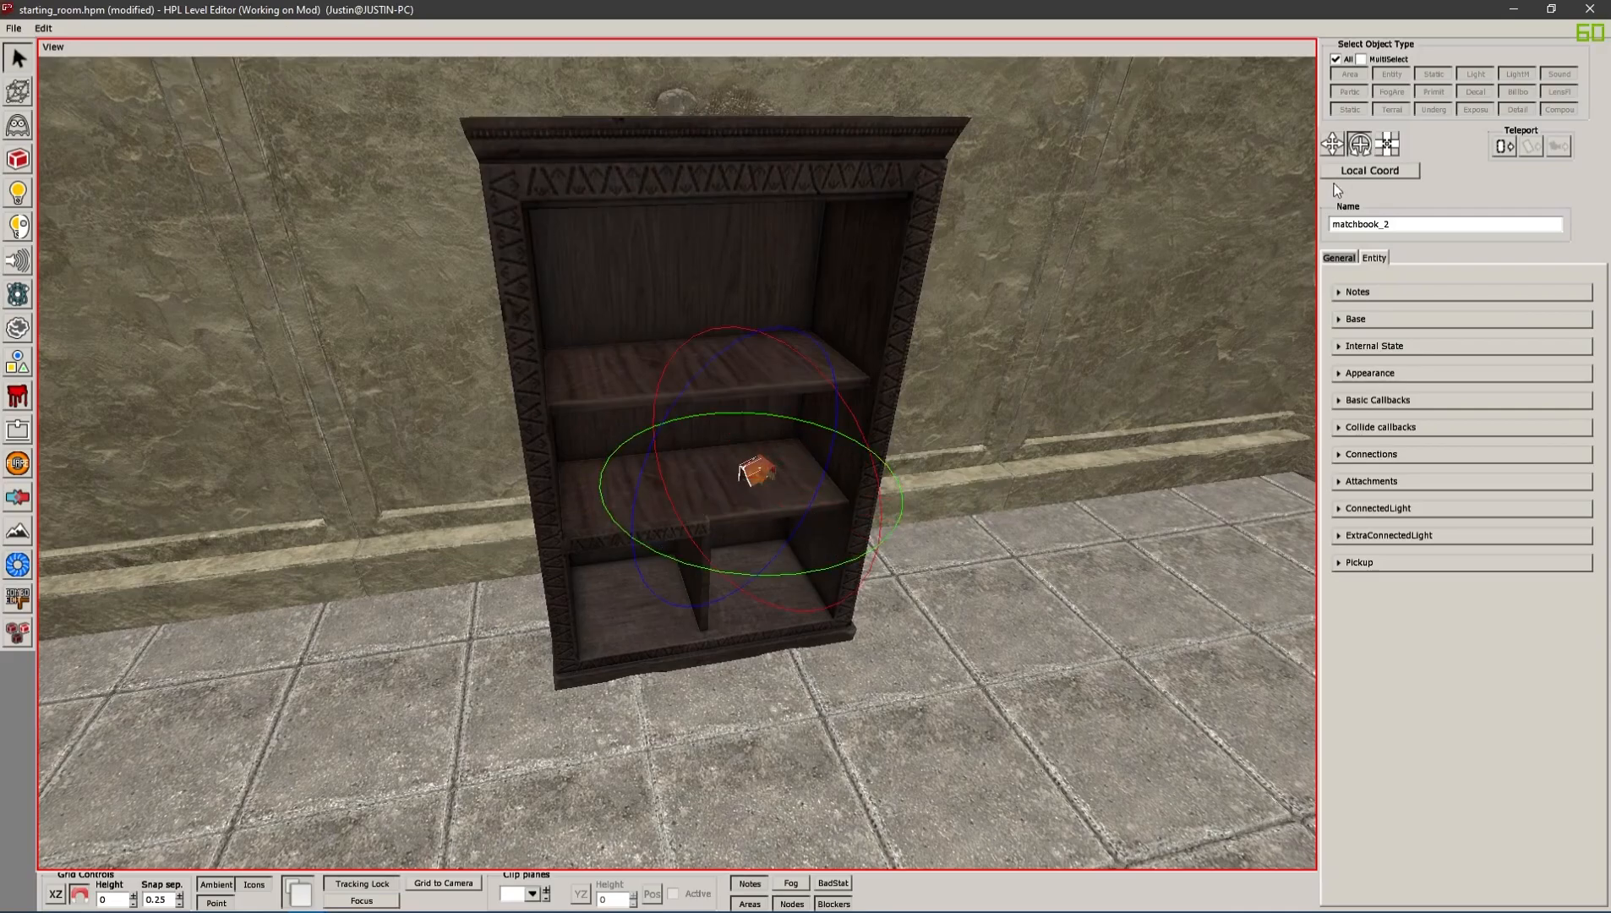
pyautogui.click(1332, 144)
pyautogui.moveTo(706, 489); pyautogui.dragTo(640, 499)
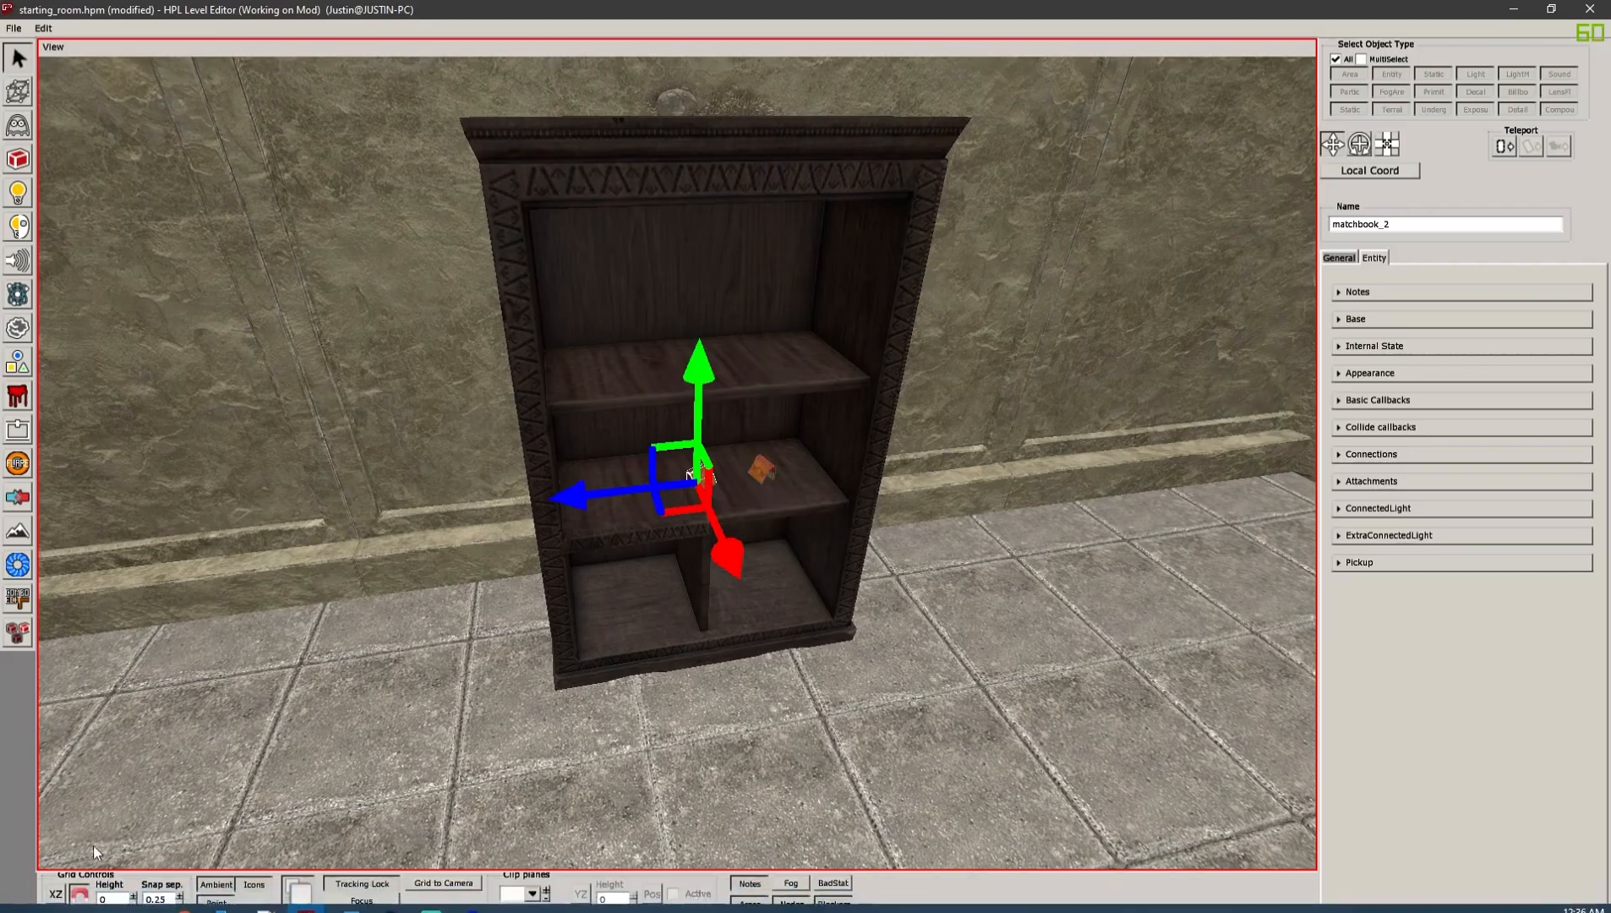
pyautogui.moveTo(587, 499); pyautogui.dragTo(607, 491)
# Deselect the matchbook, check both matchbooks on the shelf from the front, and save the starting_room map
pyautogui.click(1035, 787)
pyautogui.keyDown('alt'); pyautogui.moveTo(925, 663); pyautogui.dragTo(714, 537); pyautogui.keyUp('alt')
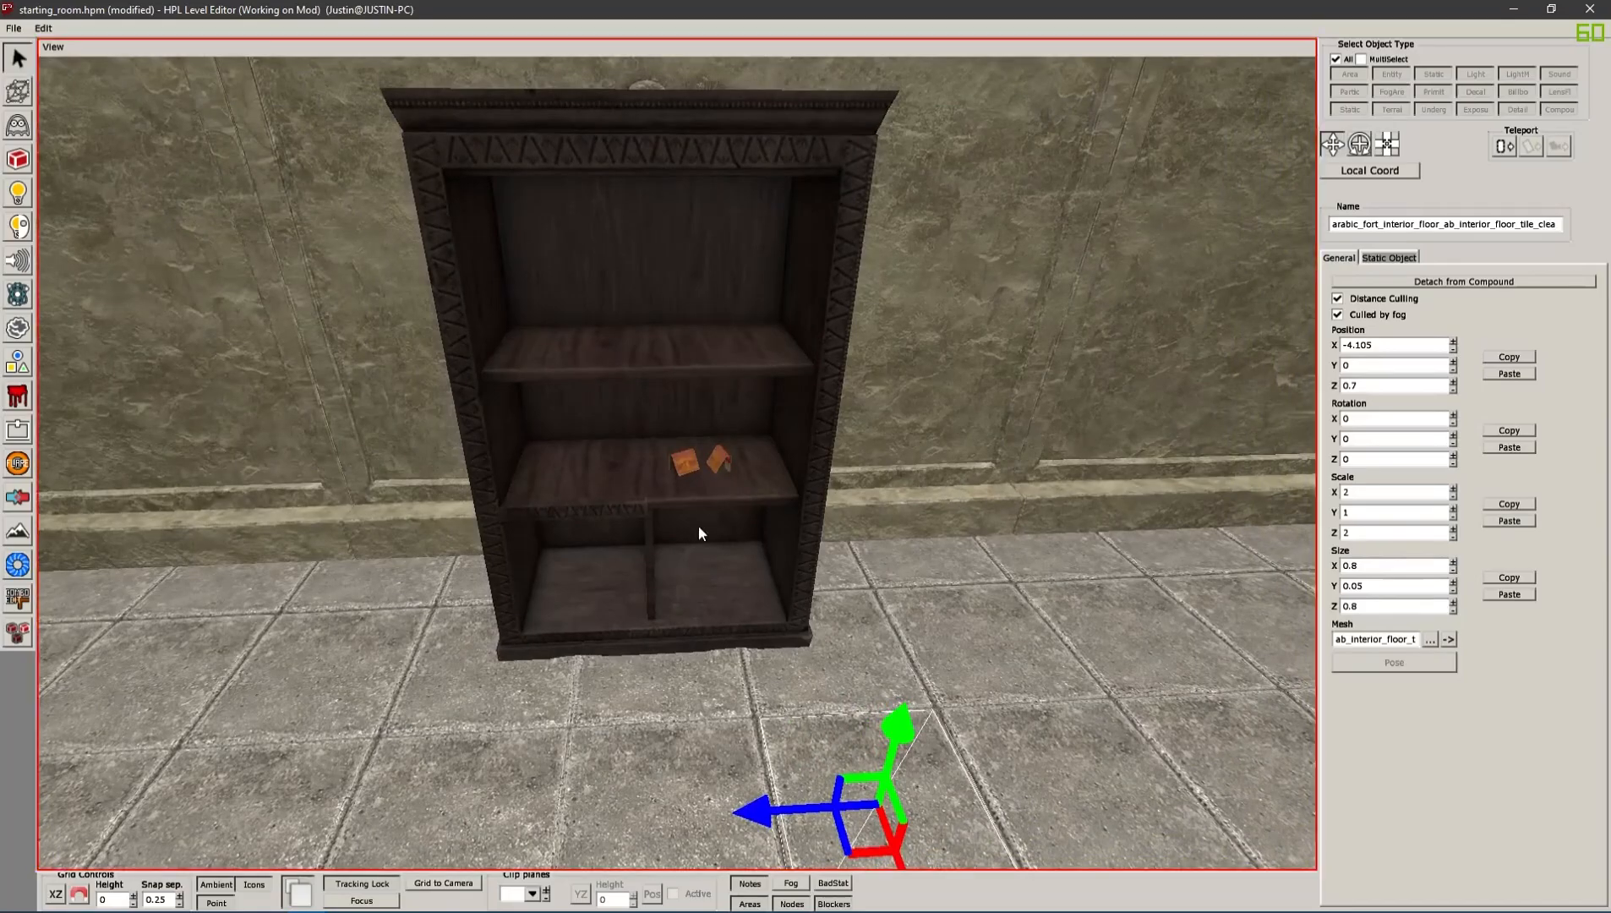
pyautogui.click(976, 642)
pyautogui.hotkey('ctrl', 's')
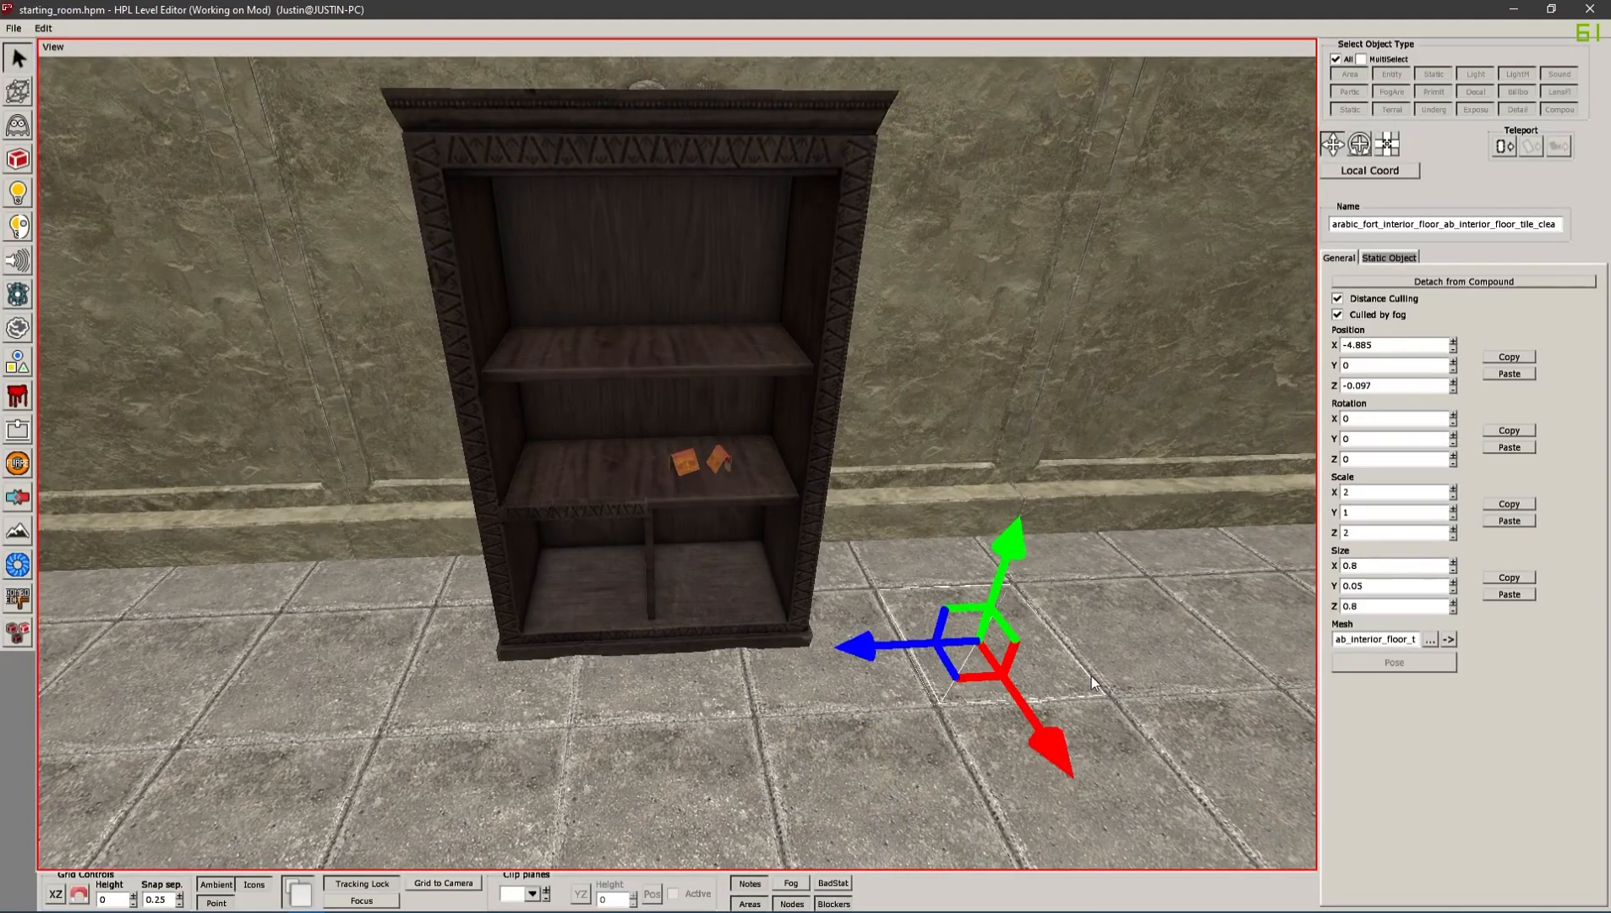
# Switch to CodeLite and build the thewake project to launch the mod
pyautogui.keyDown('alt'); pyautogui.moveTo(1038, 658); pyautogui.dragTo(728, 602); pyautogui.keyUp('alt')
pyautogui.scroll(-5, 672, 576)
pyautogui.moveTo(315, 898)
pyautogui.click(225, 896)
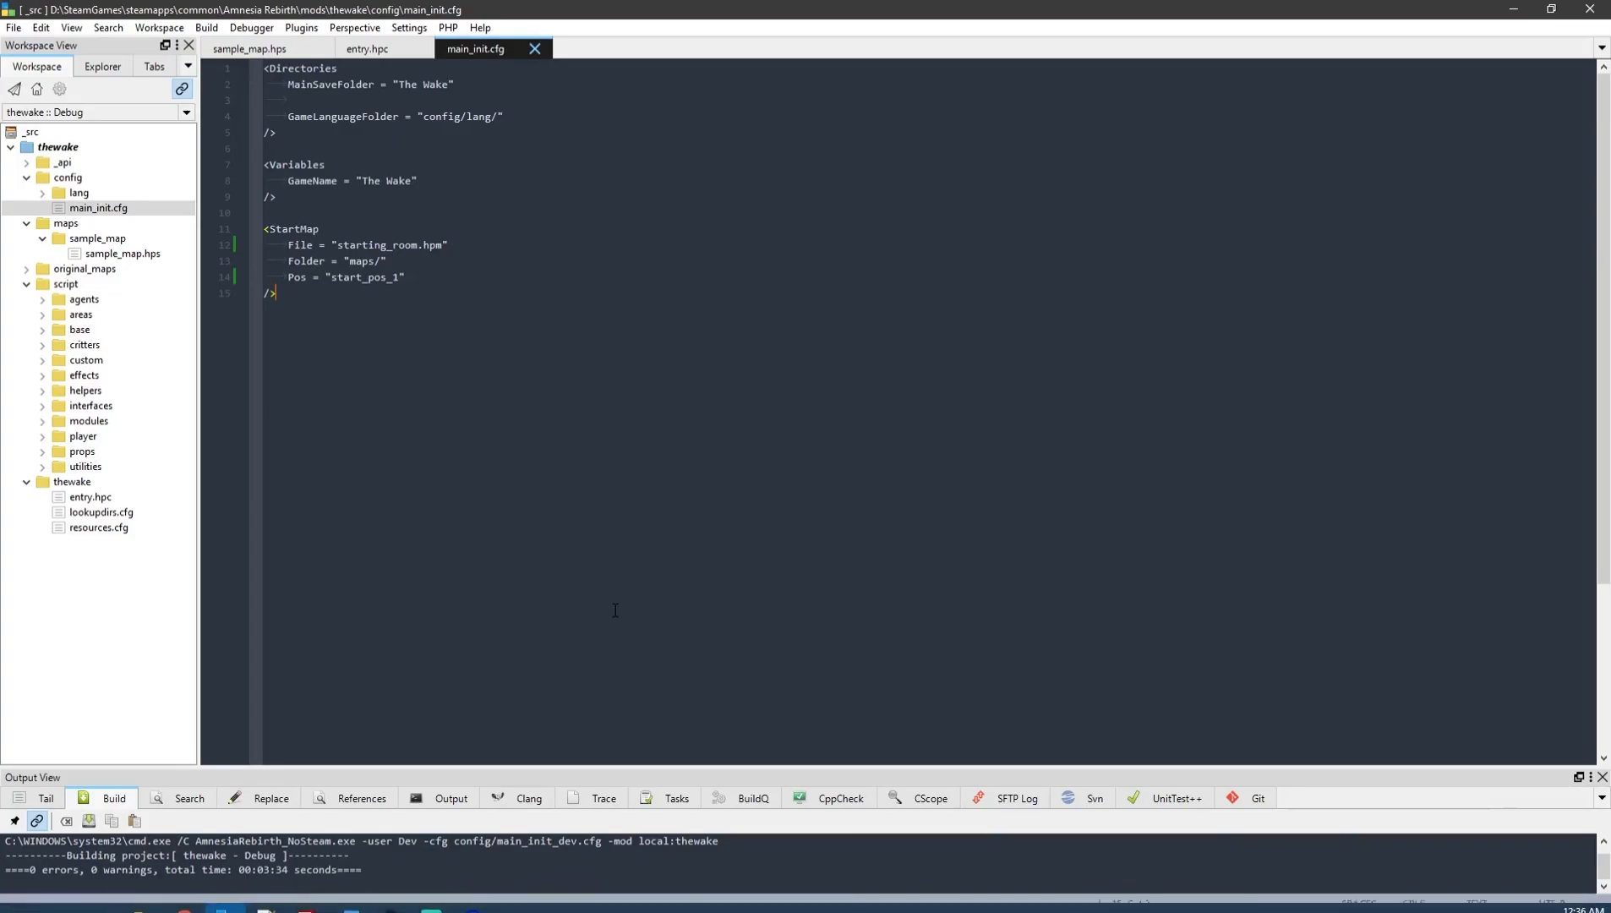
pyautogui.press('F7')
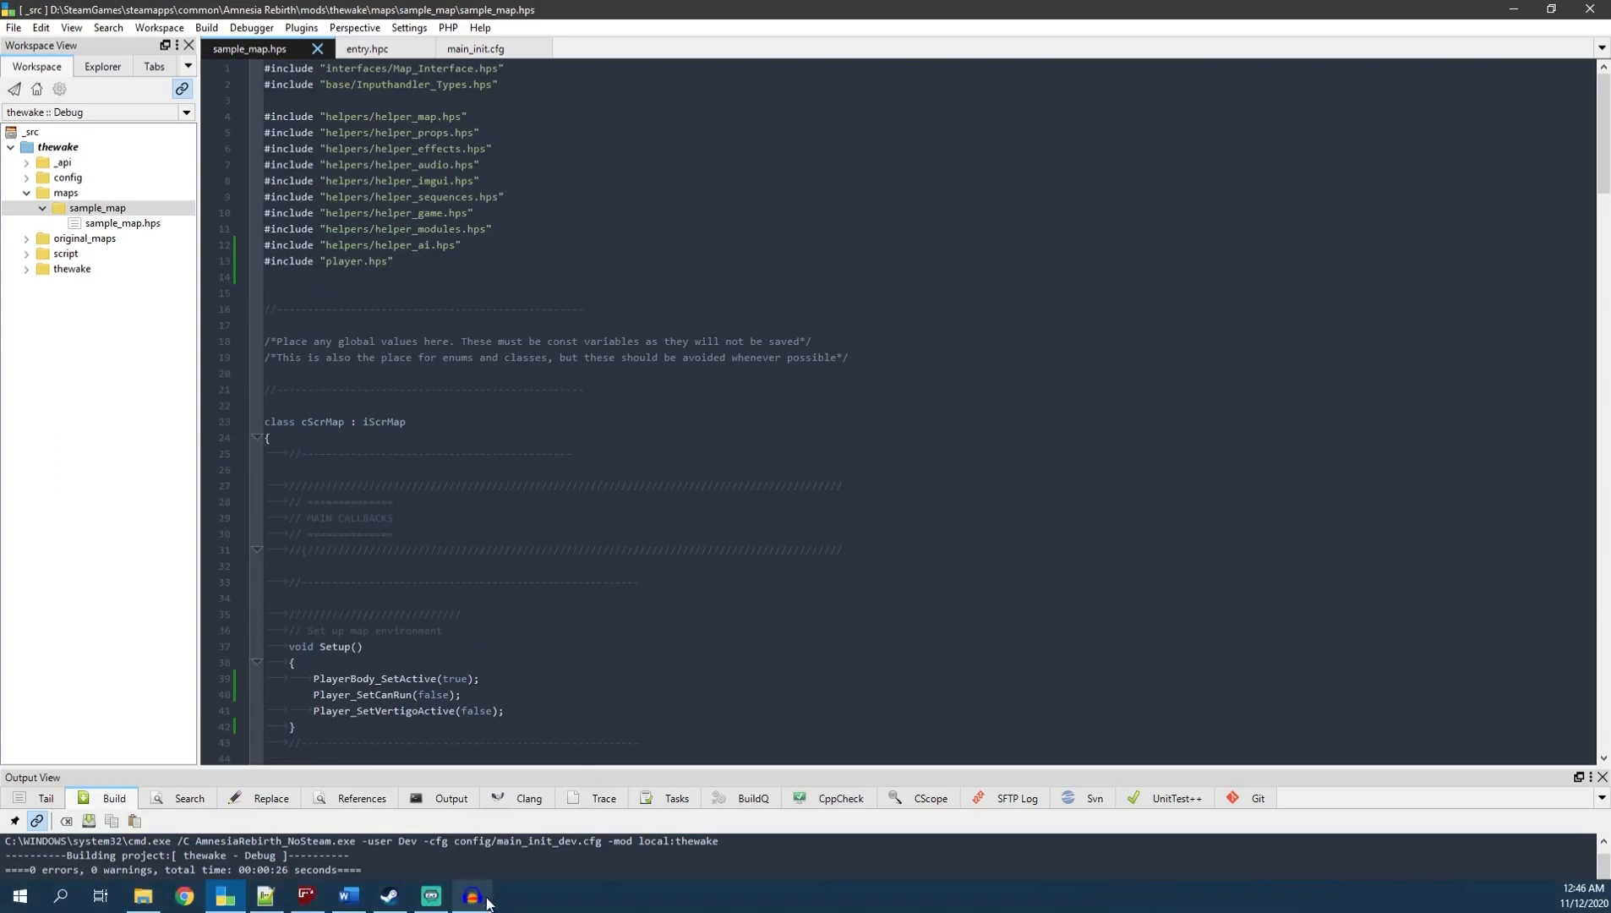
# Switch to File Explorer and review the starting_room files in thewake's maps folder
pyautogui.click(143, 896)
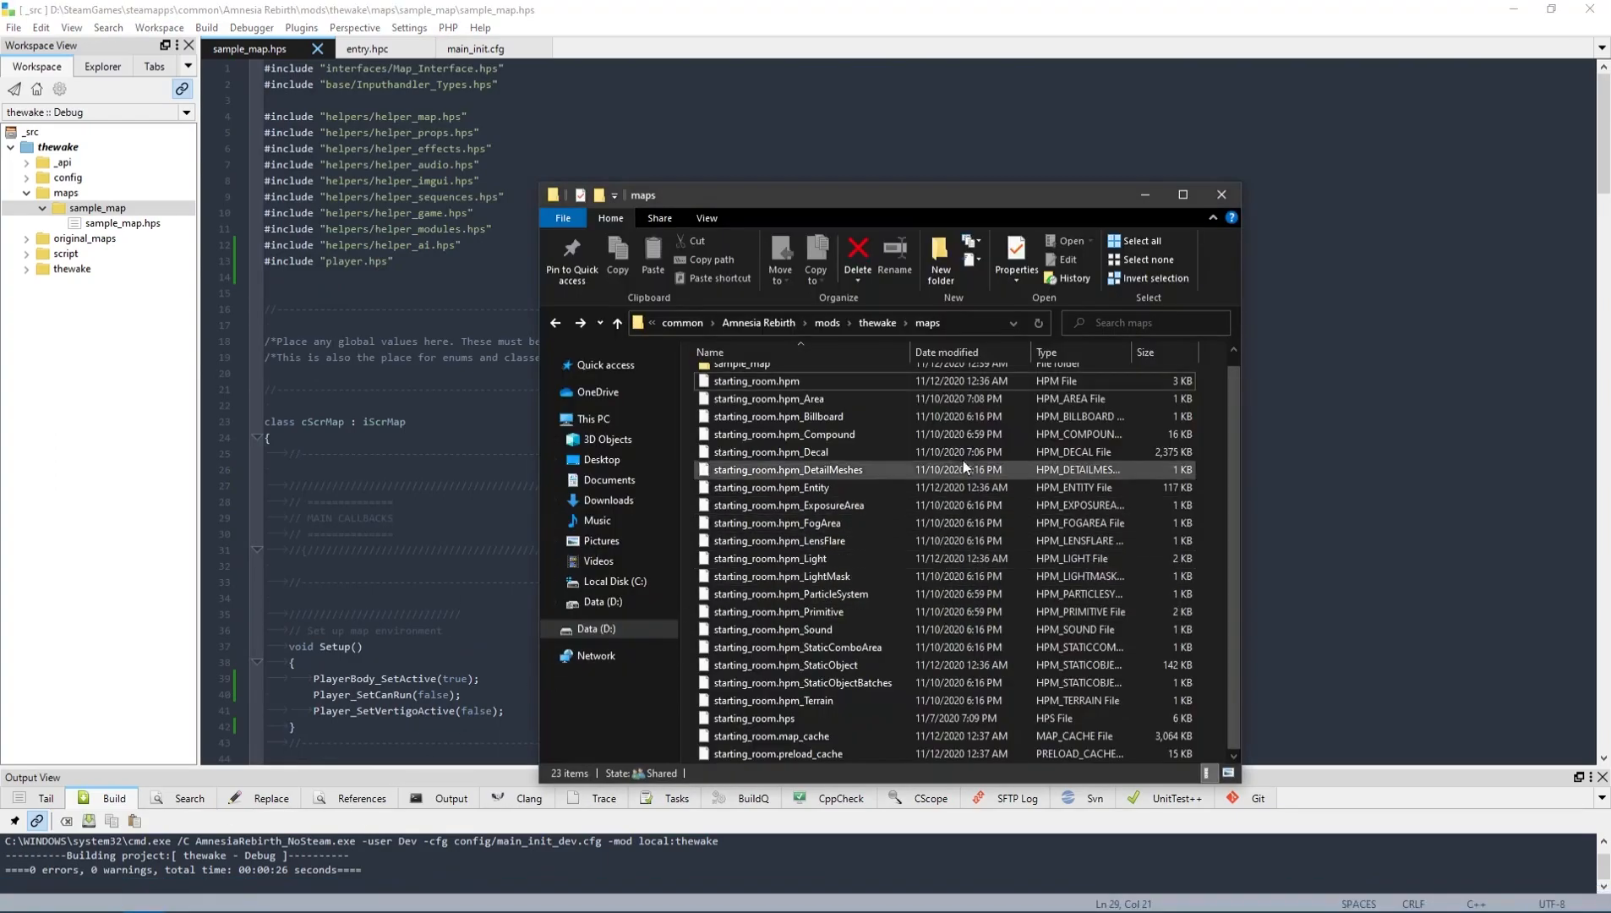
pyautogui.scroll(2, 974, 568)
pyautogui.moveTo(689, 389); pyautogui.dragTo(967, 808)
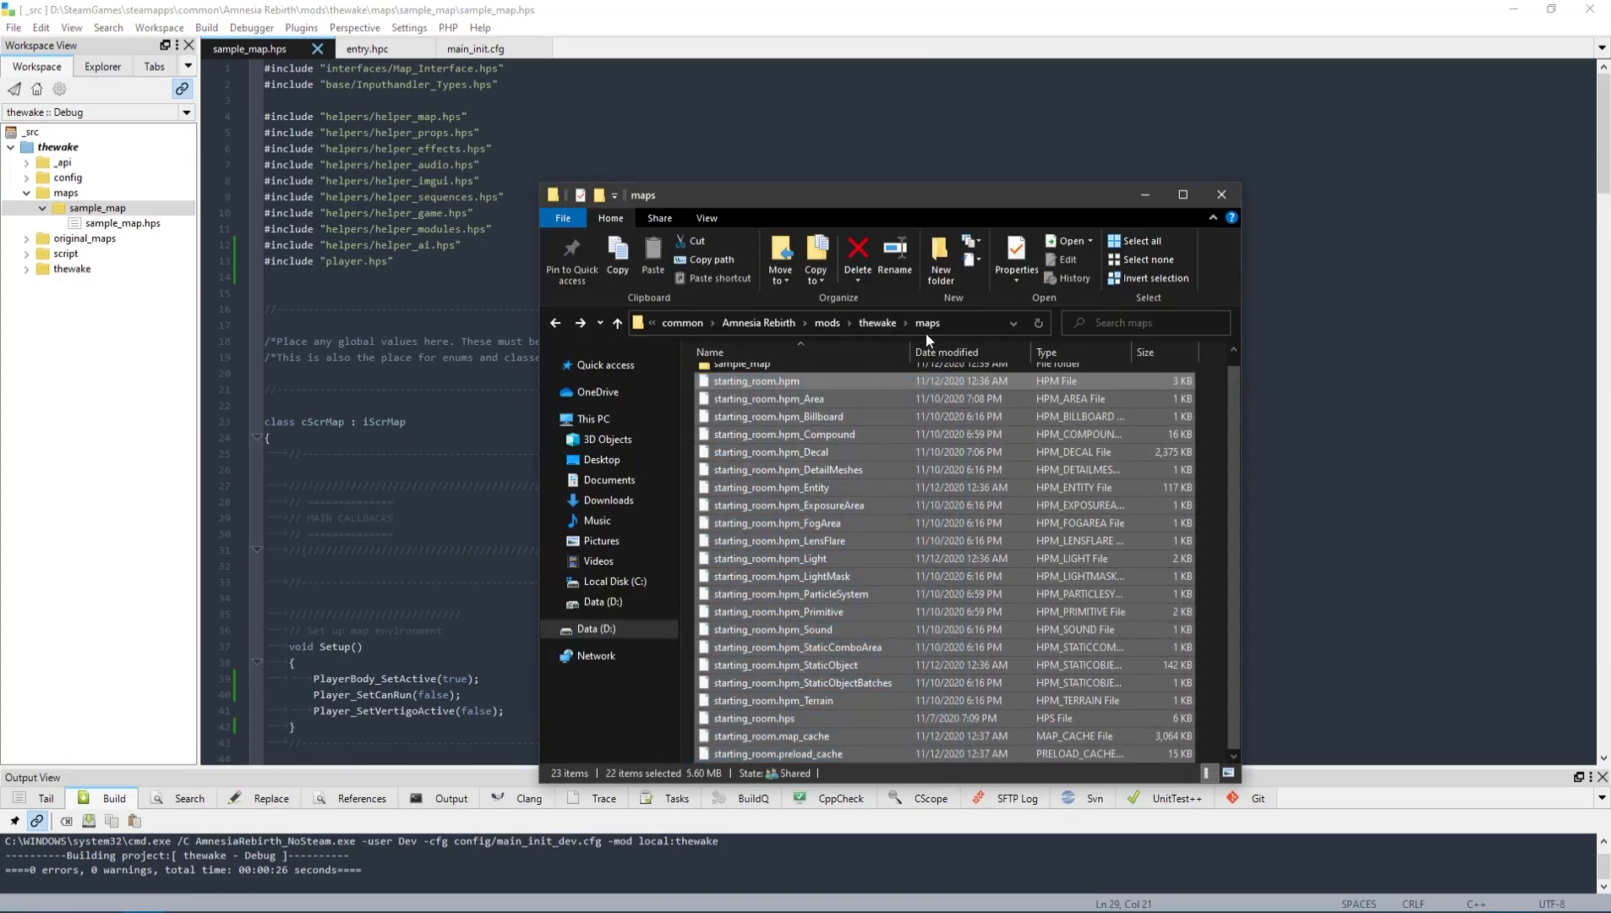
pyautogui.scroll(1, 805, 407)
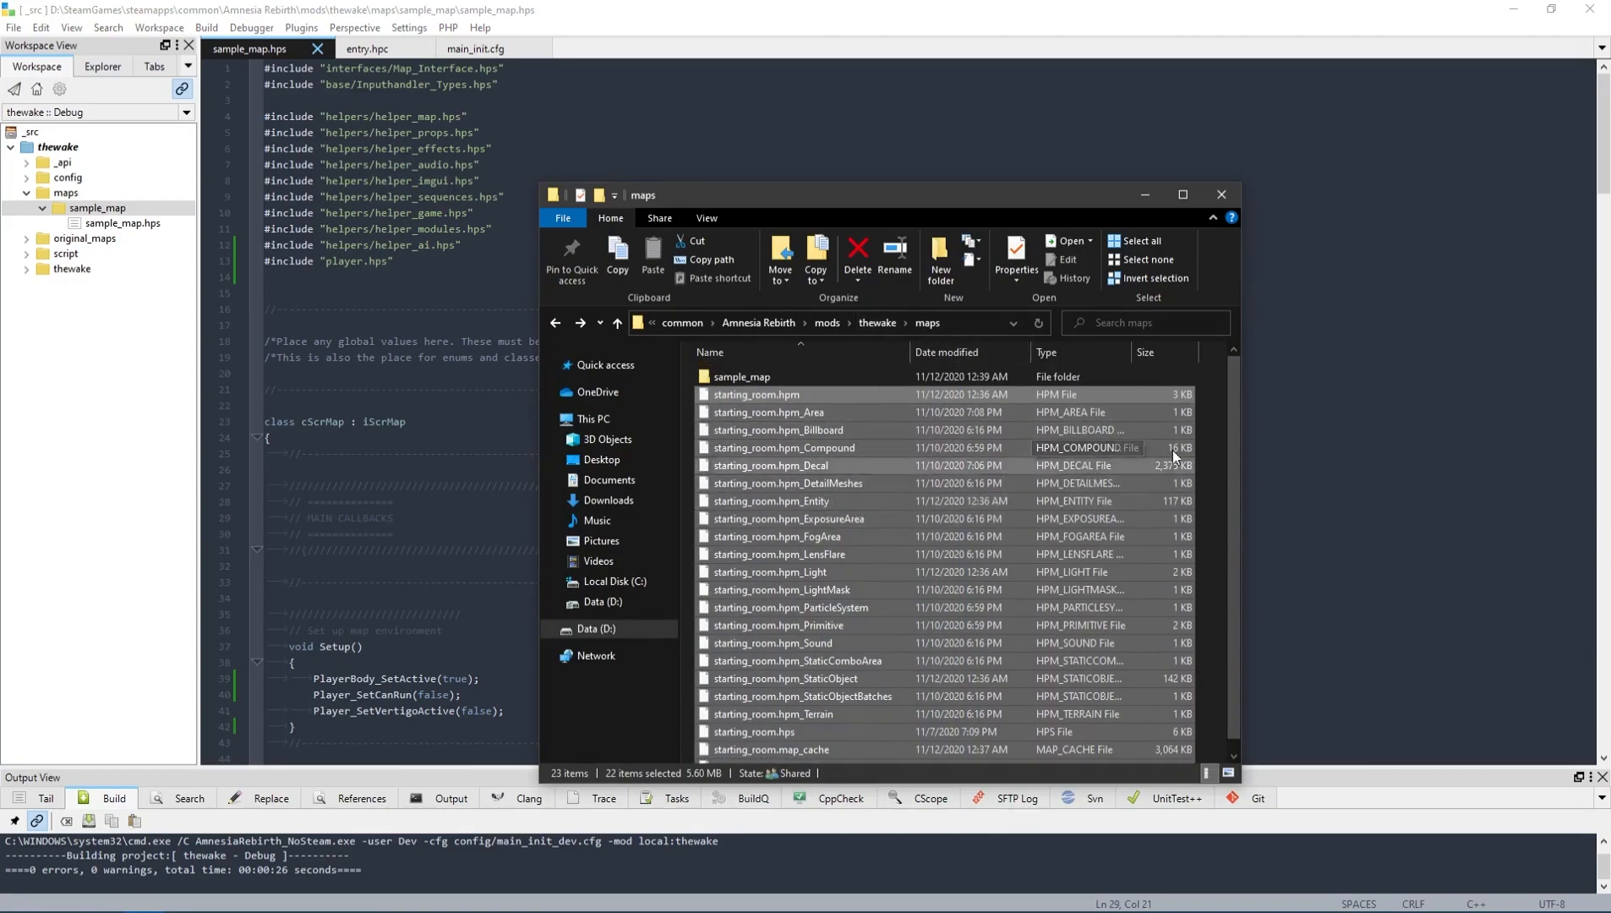
pyautogui.click(1202, 408)
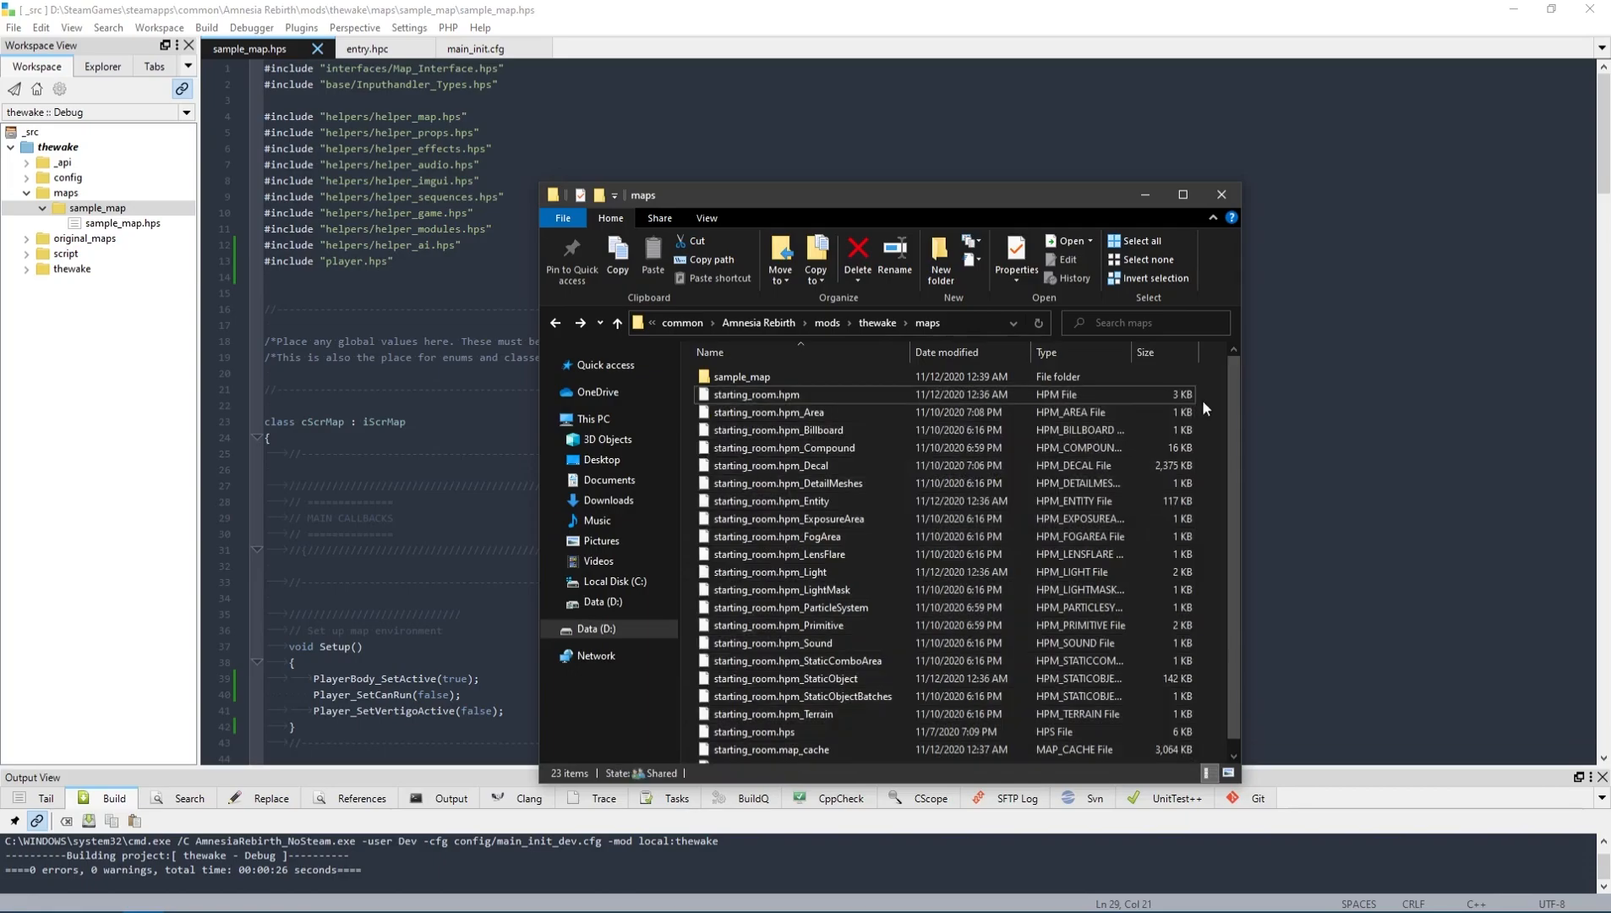
pyautogui.click(771, 395)
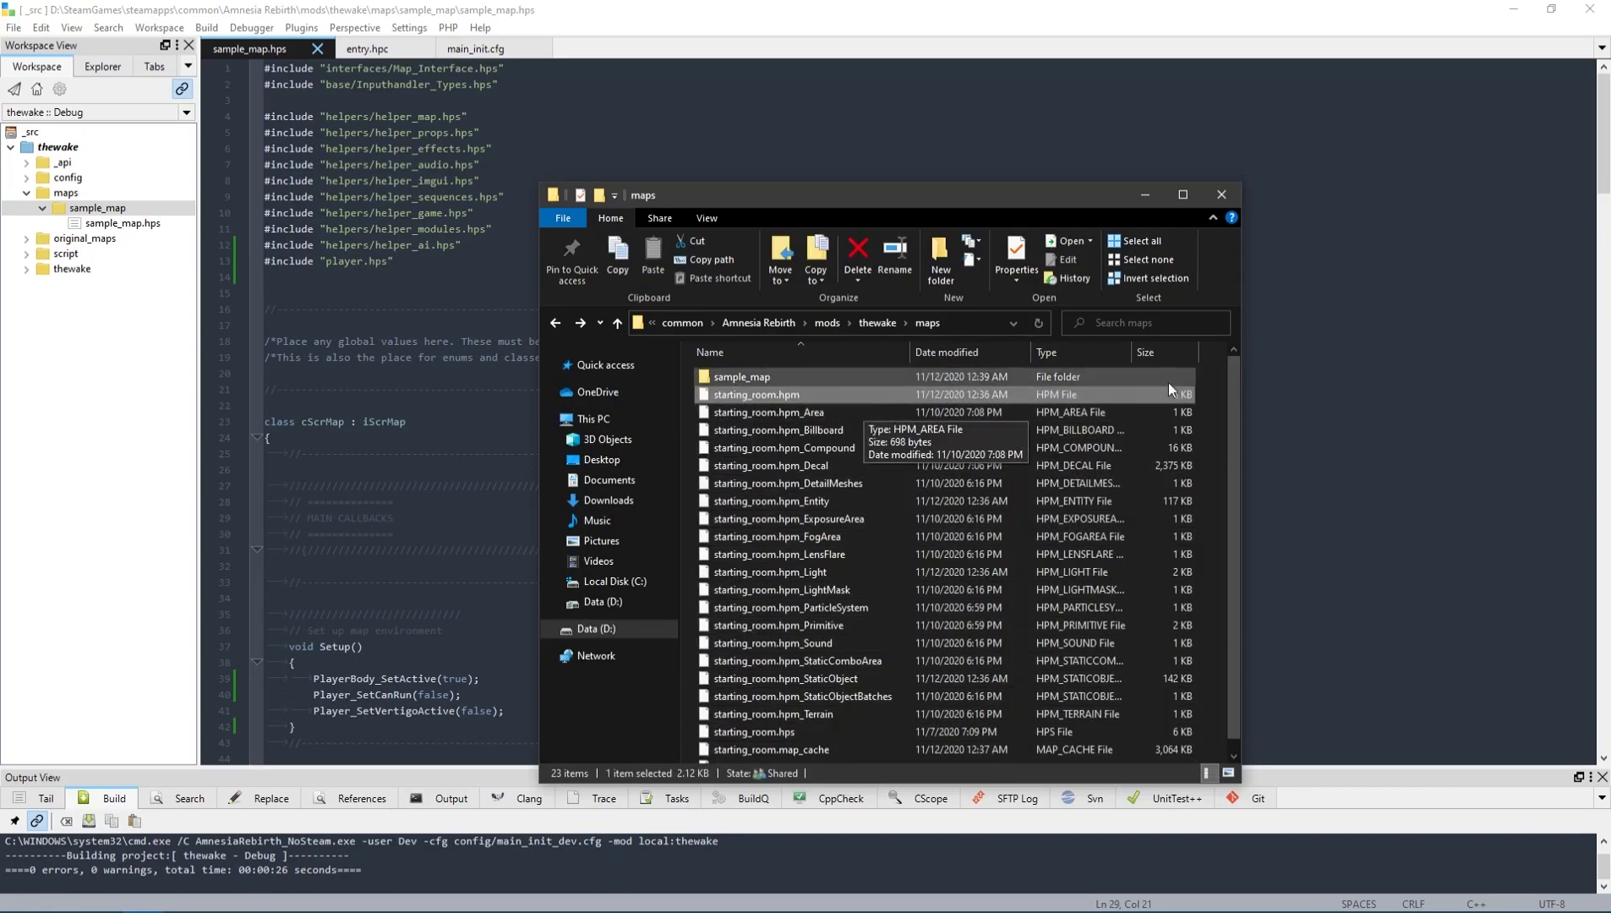
pyautogui.click(1209, 407)
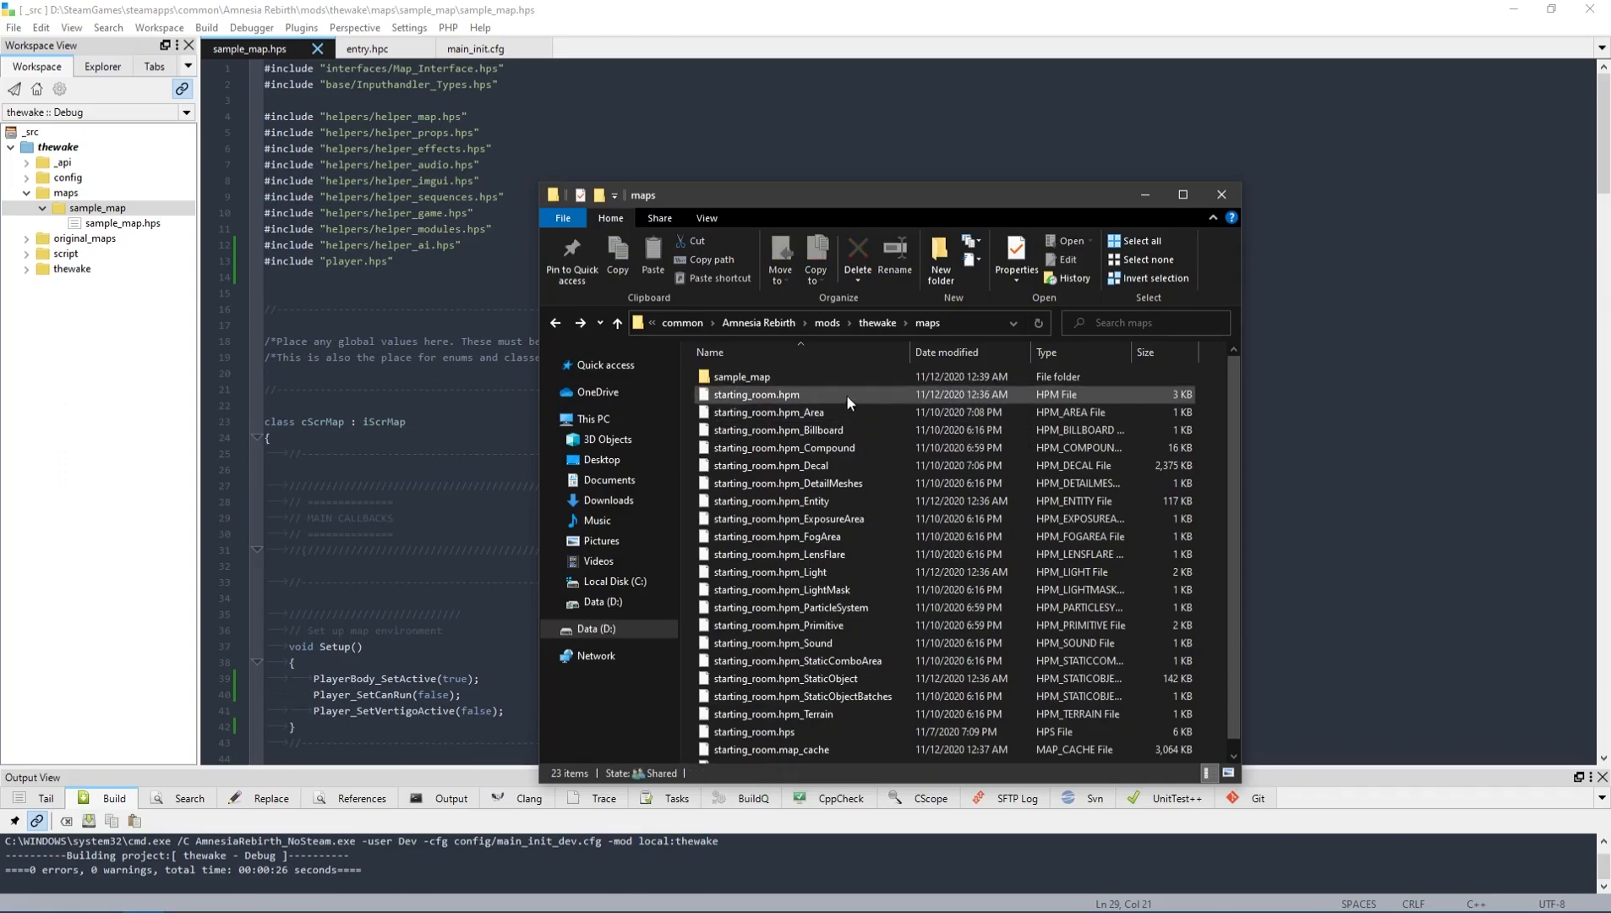
# Create a new folder named starting_room inside the maps folder
pyautogui.rightClick(1218, 379)
pyautogui.moveTo(1260, 641)
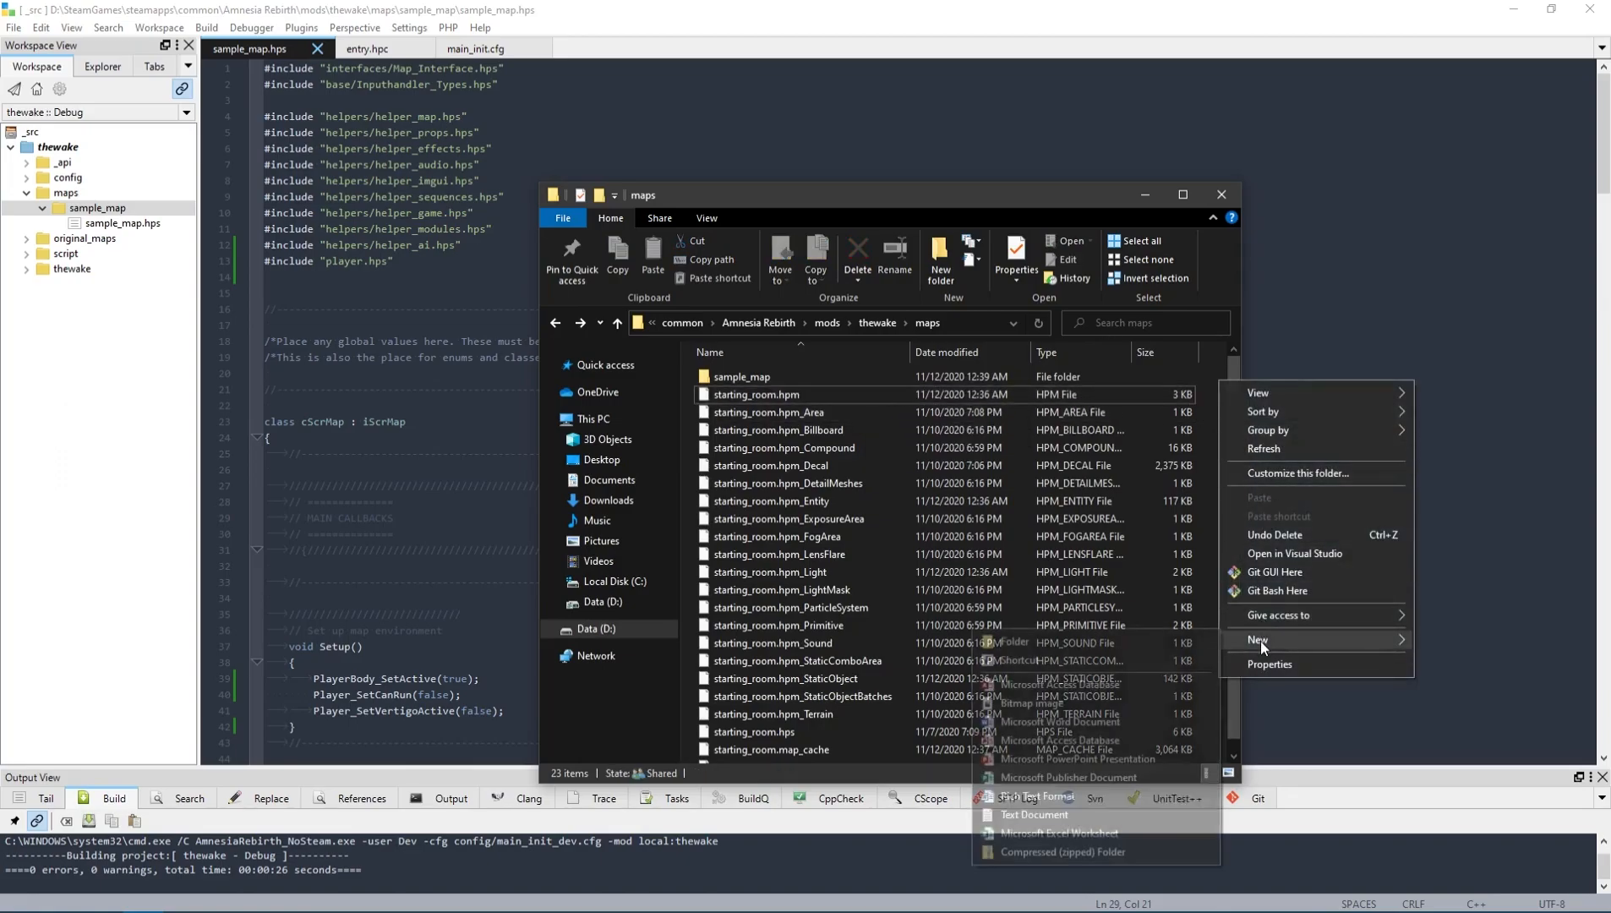
pyautogui.click(1150, 644)
pyautogui.write('s')
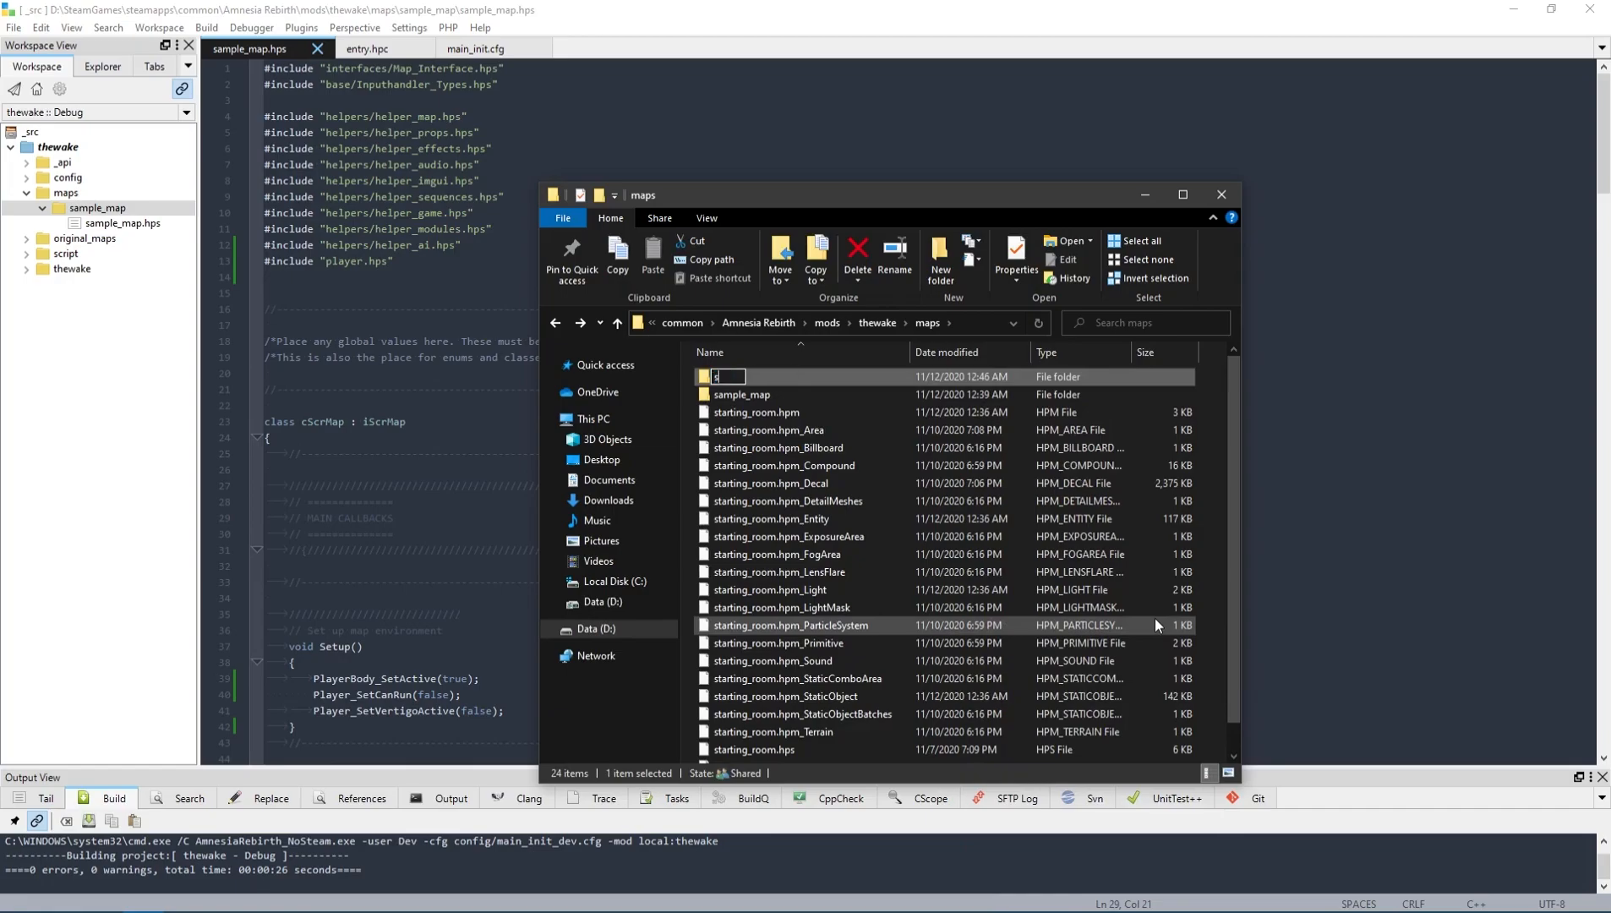
pyautogui.write('oom')
pyautogui.press('Return')
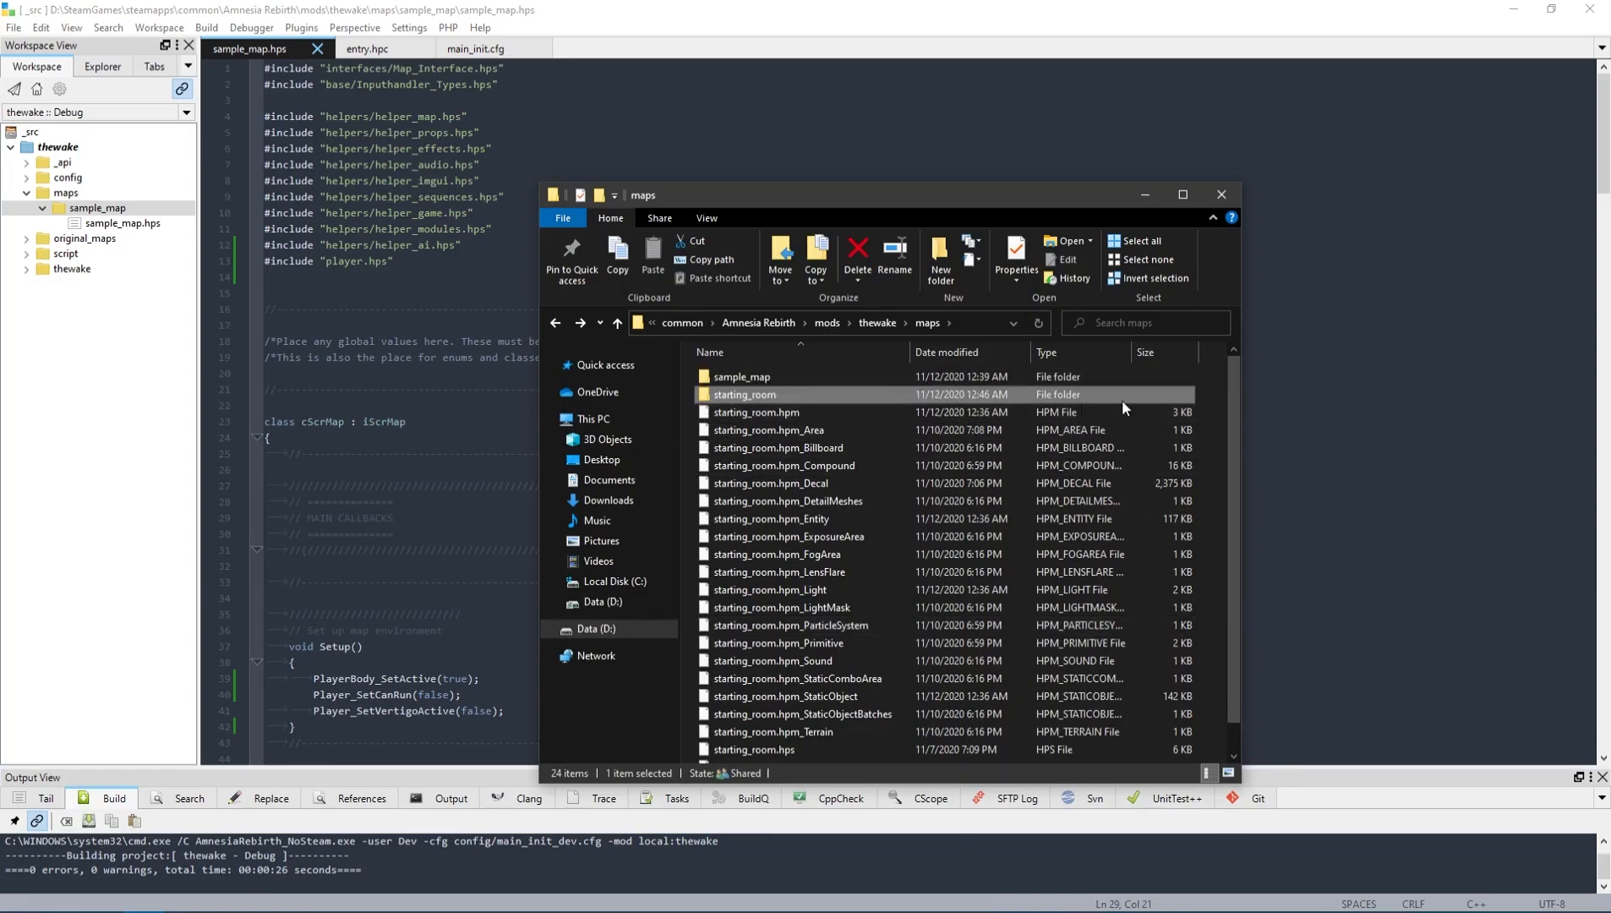
# Move all the loose starting_room map files into the starting_room folder and open that folder
pyautogui.moveTo(1201, 407); pyautogui.dragTo(878, 851)
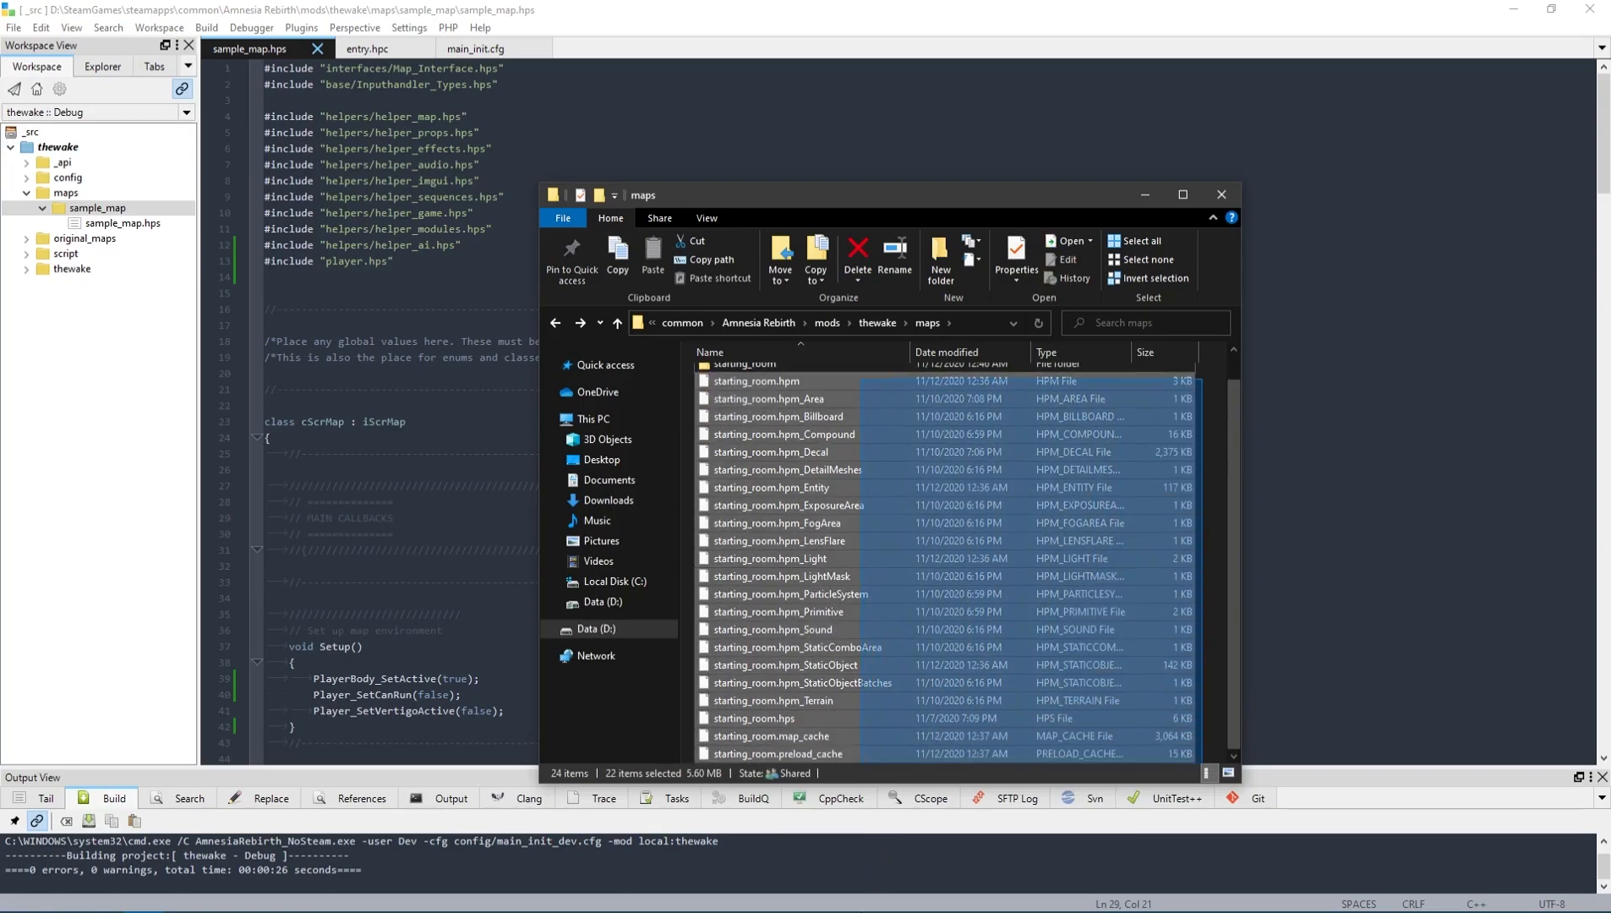
pyautogui.moveTo(1024, 439); pyautogui.dragTo(768, 398)
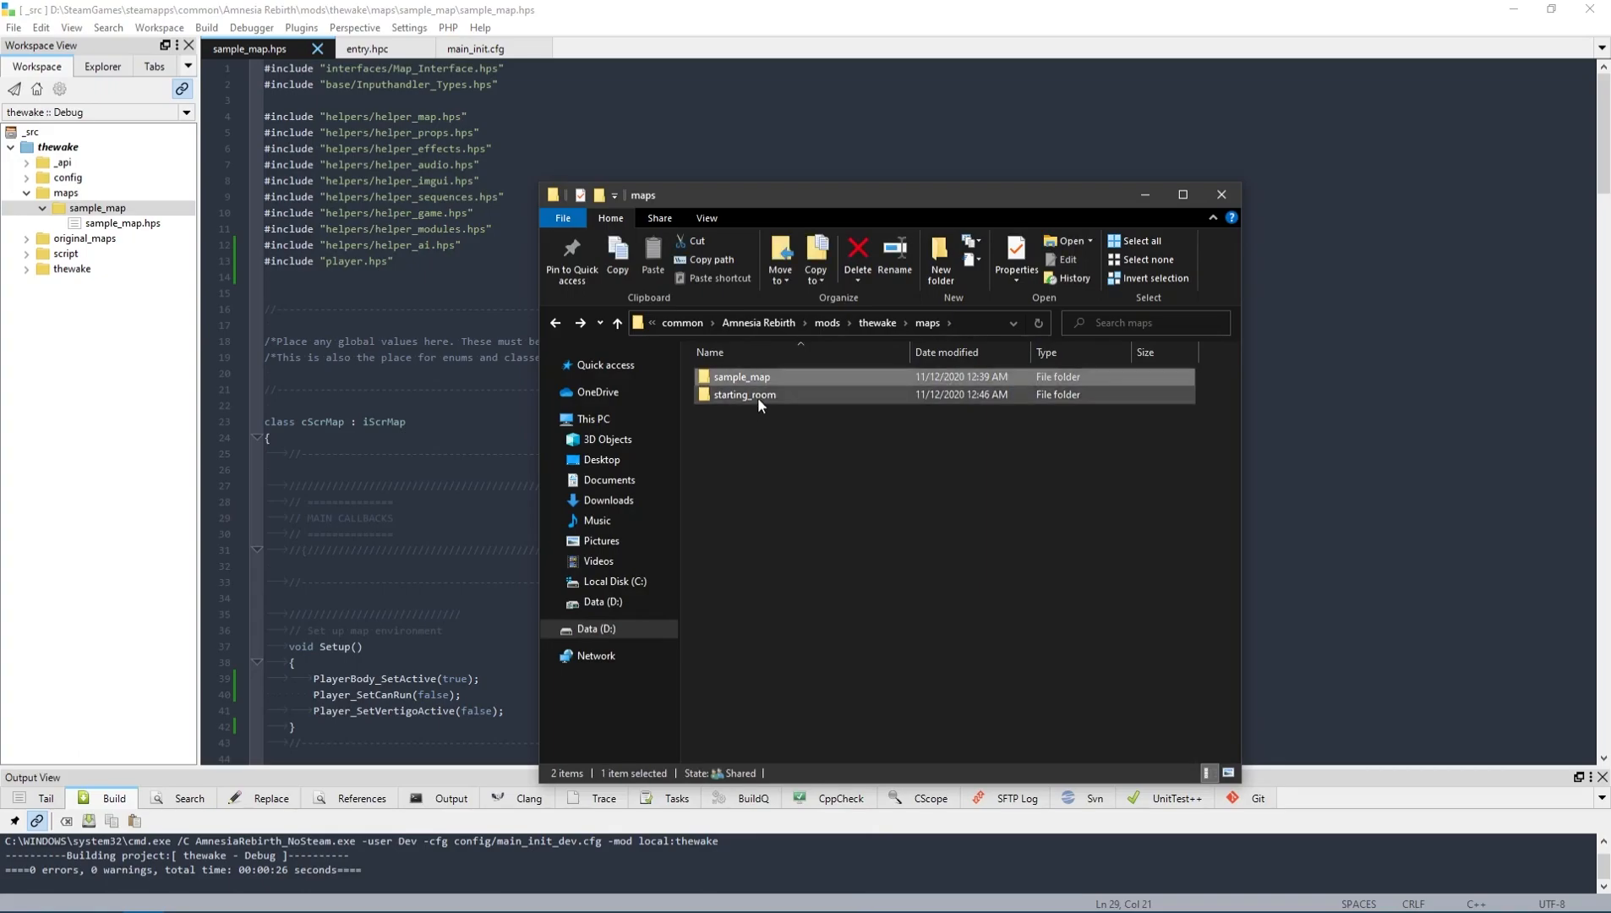
pyautogui.doubleClick(745, 394)
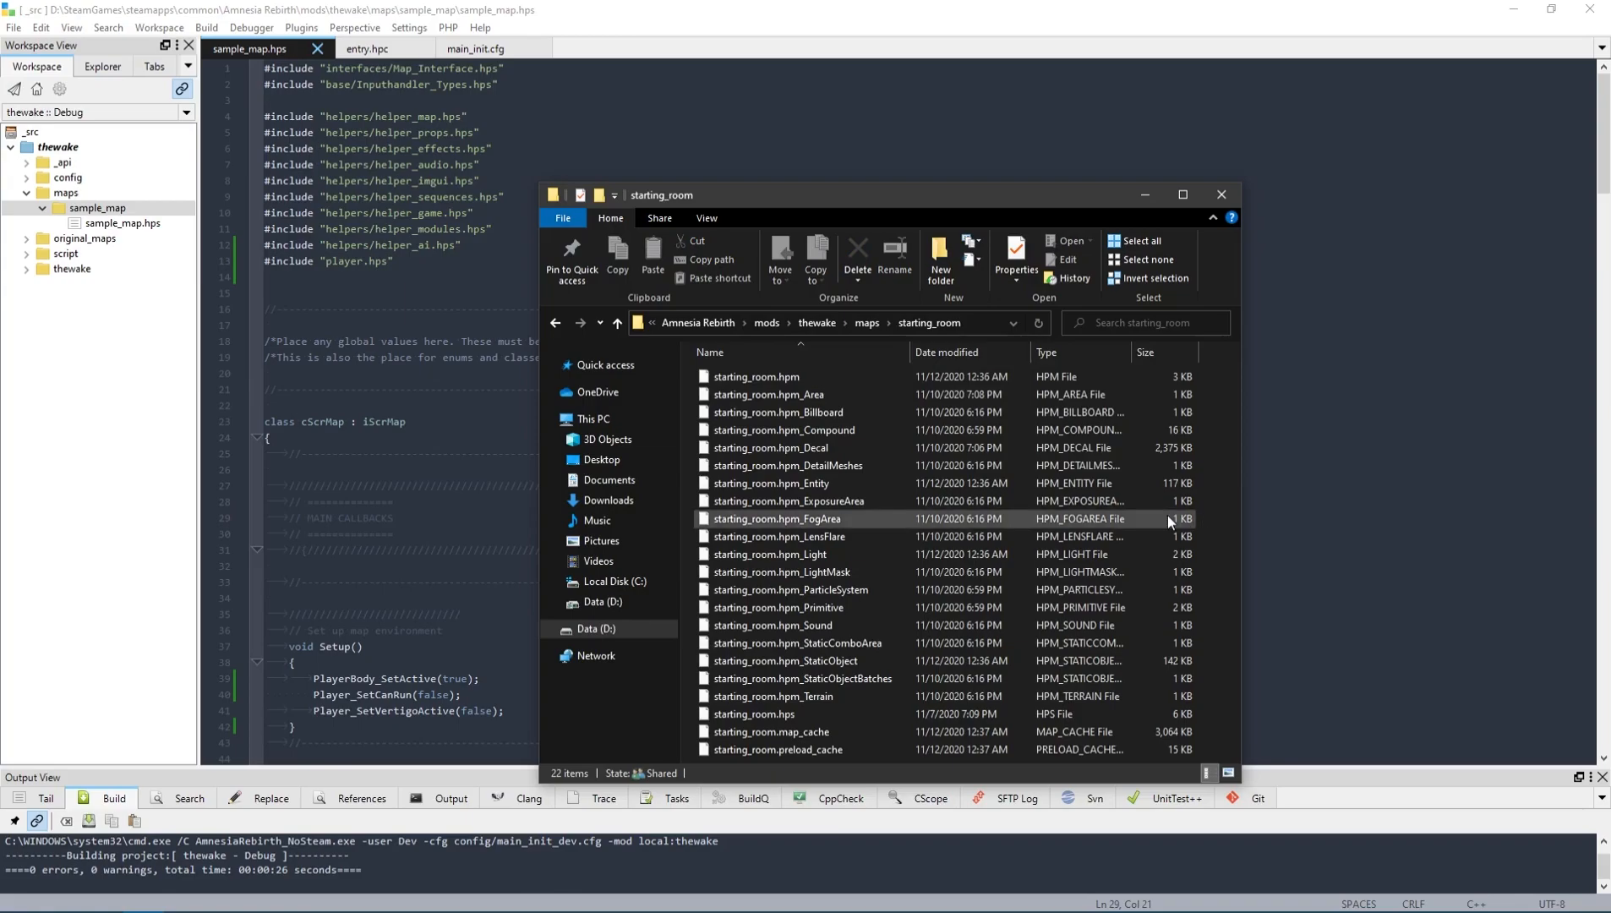
# Check the starting_room.hps script among the moved files and return to the maps folder's starting_room subfolder entry
pyautogui.click(785, 715)
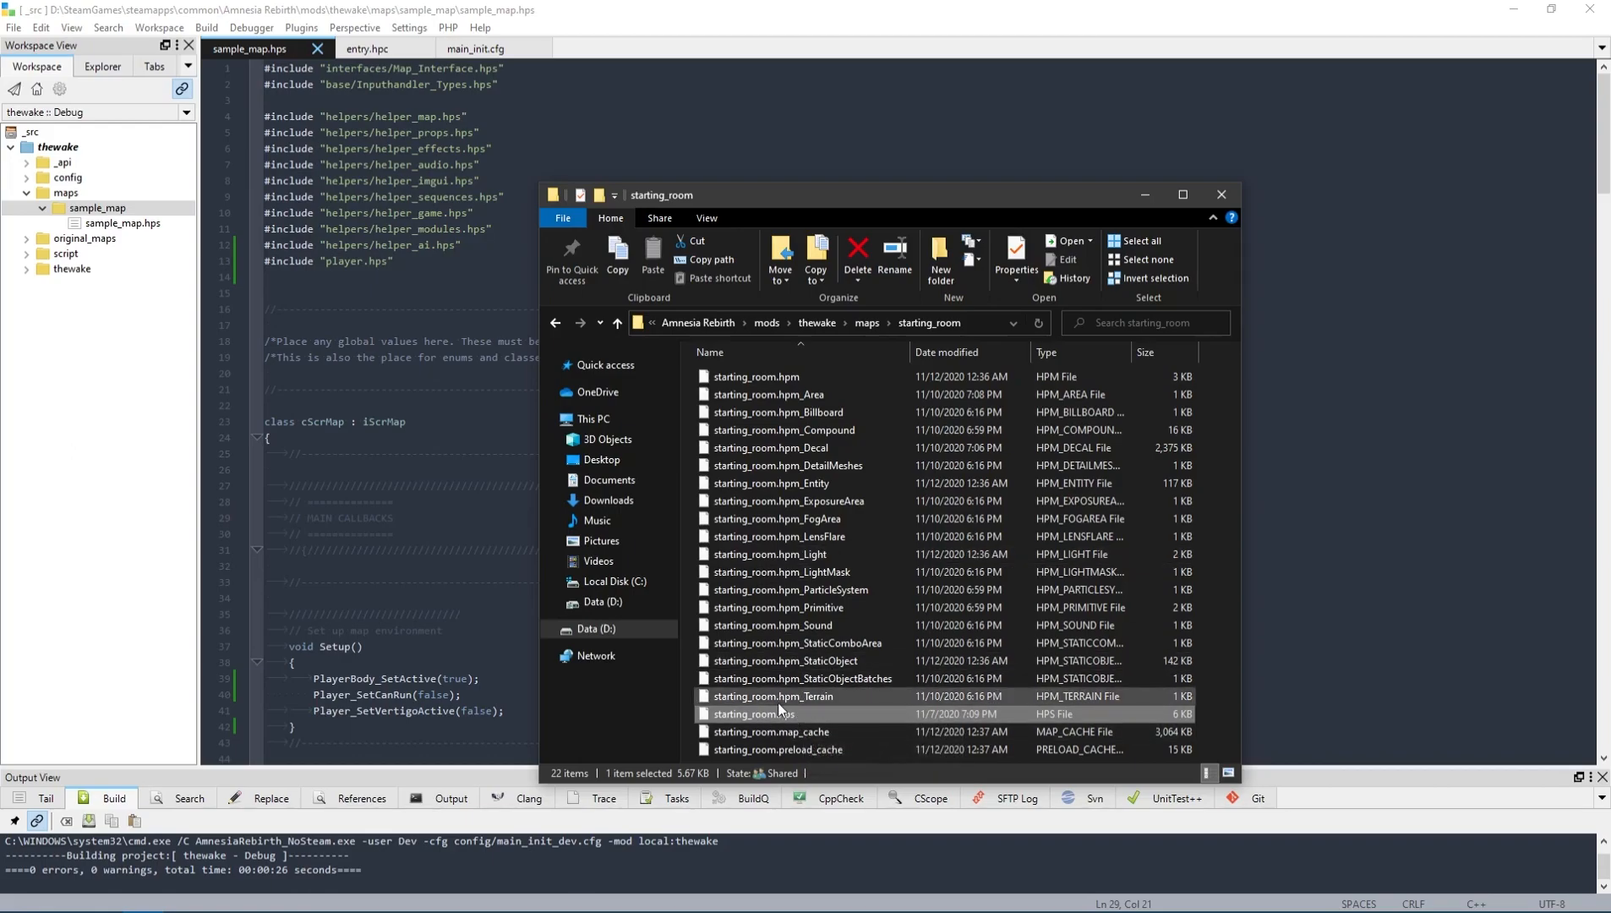
pyautogui.click(874, 322)
pyautogui.moveTo(865, 471); pyautogui.dragTo(737, 373)
pyautogui.click(735, 420)
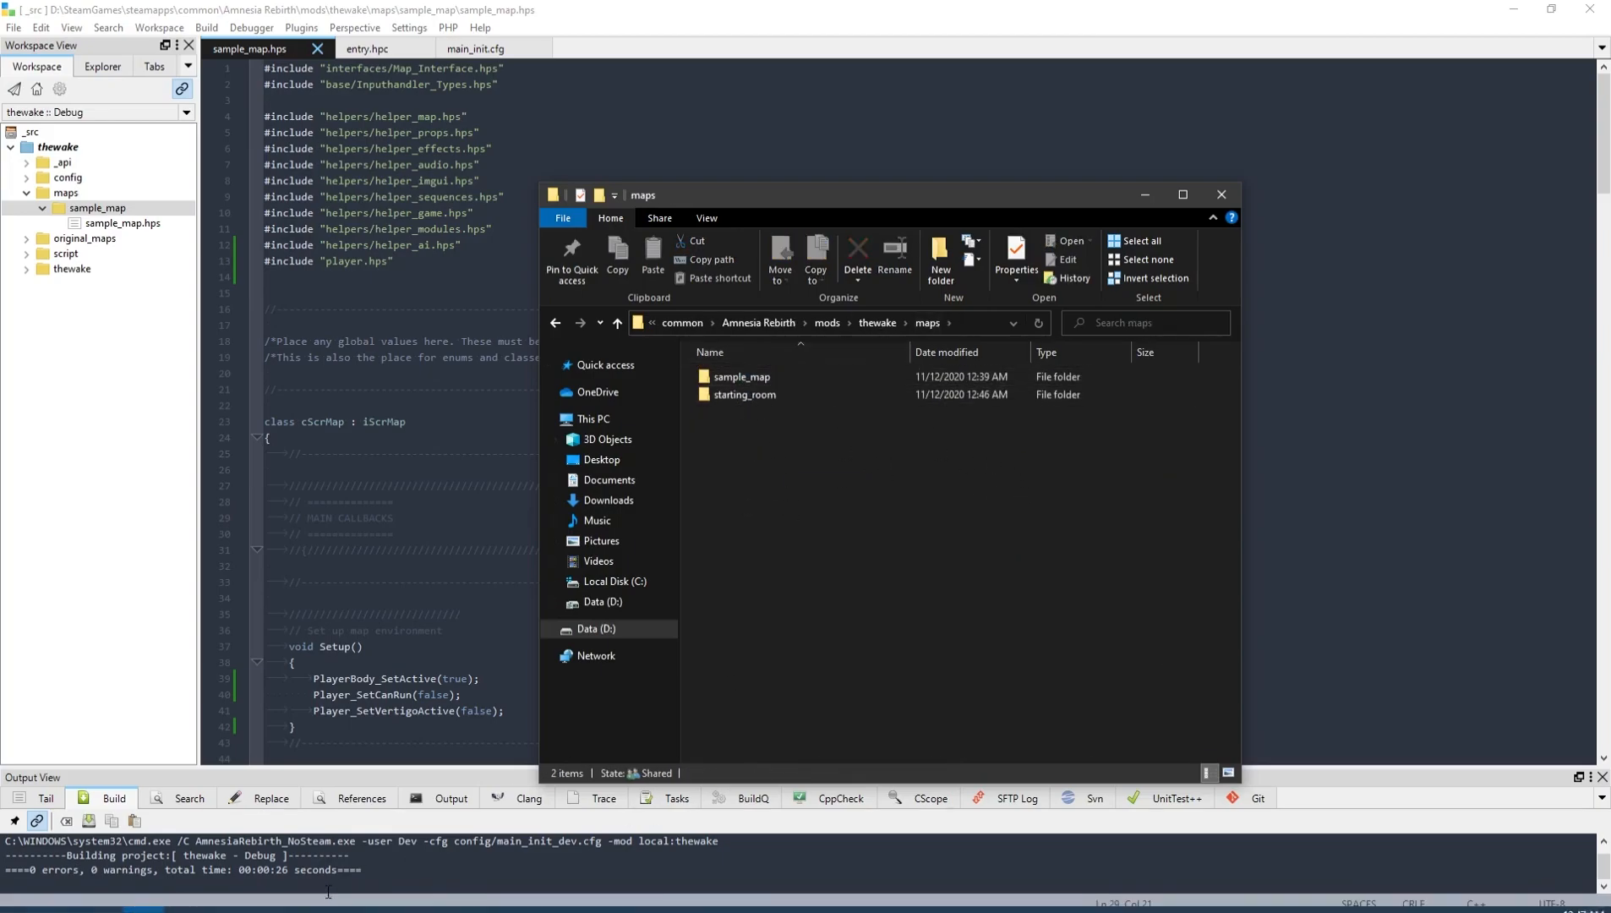
pyautogui.moveTo(306, 902)
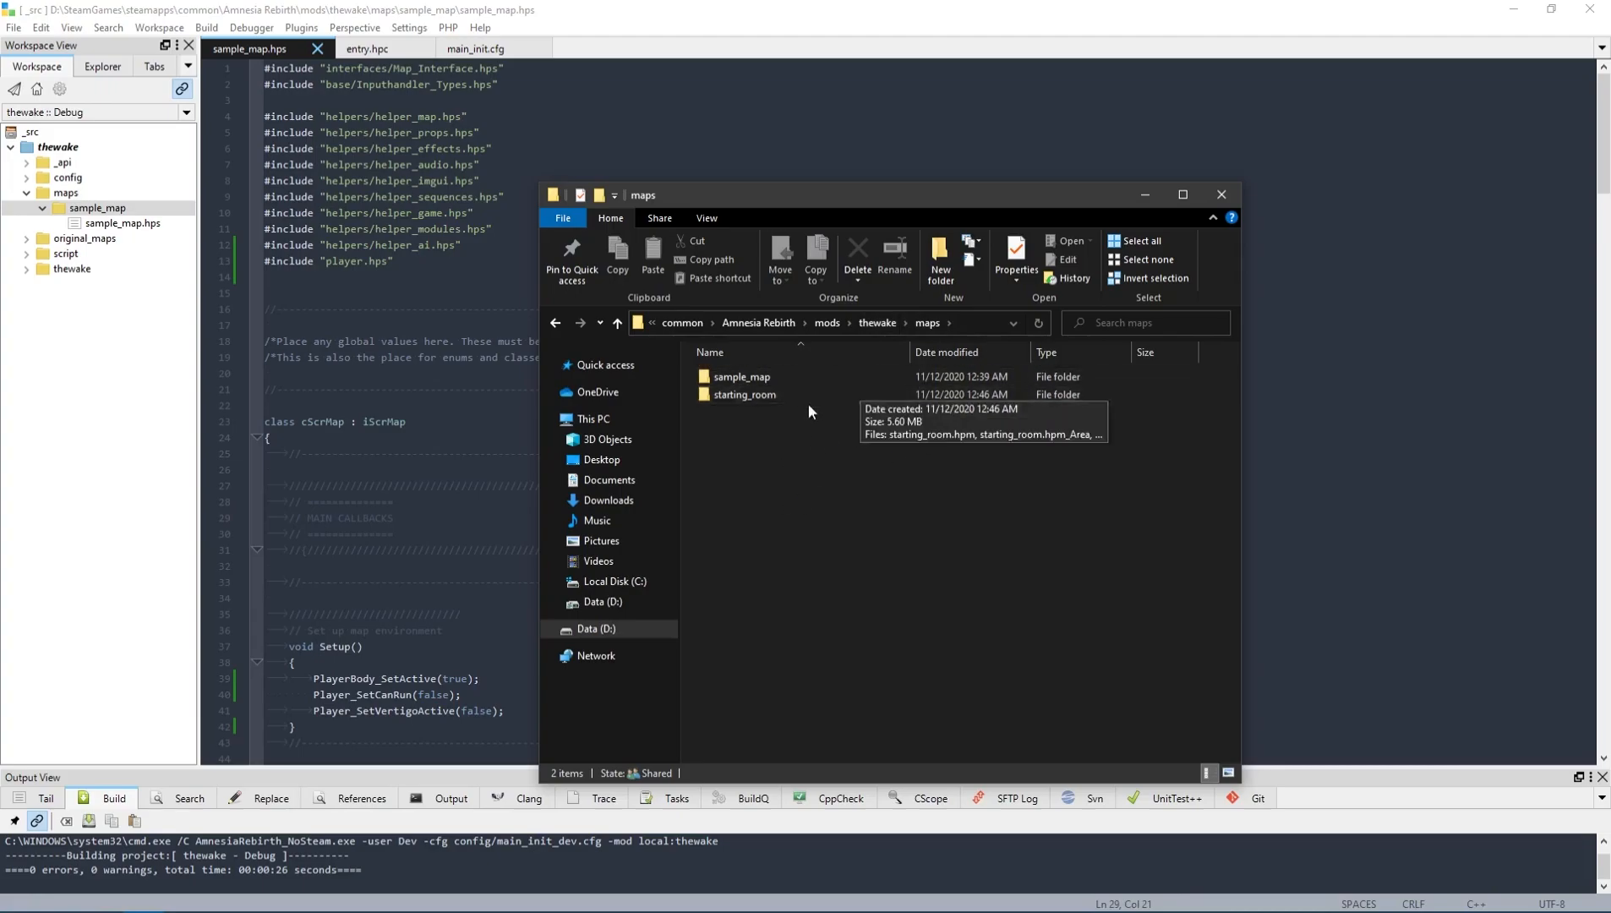
pyautogui.click(855, 397)
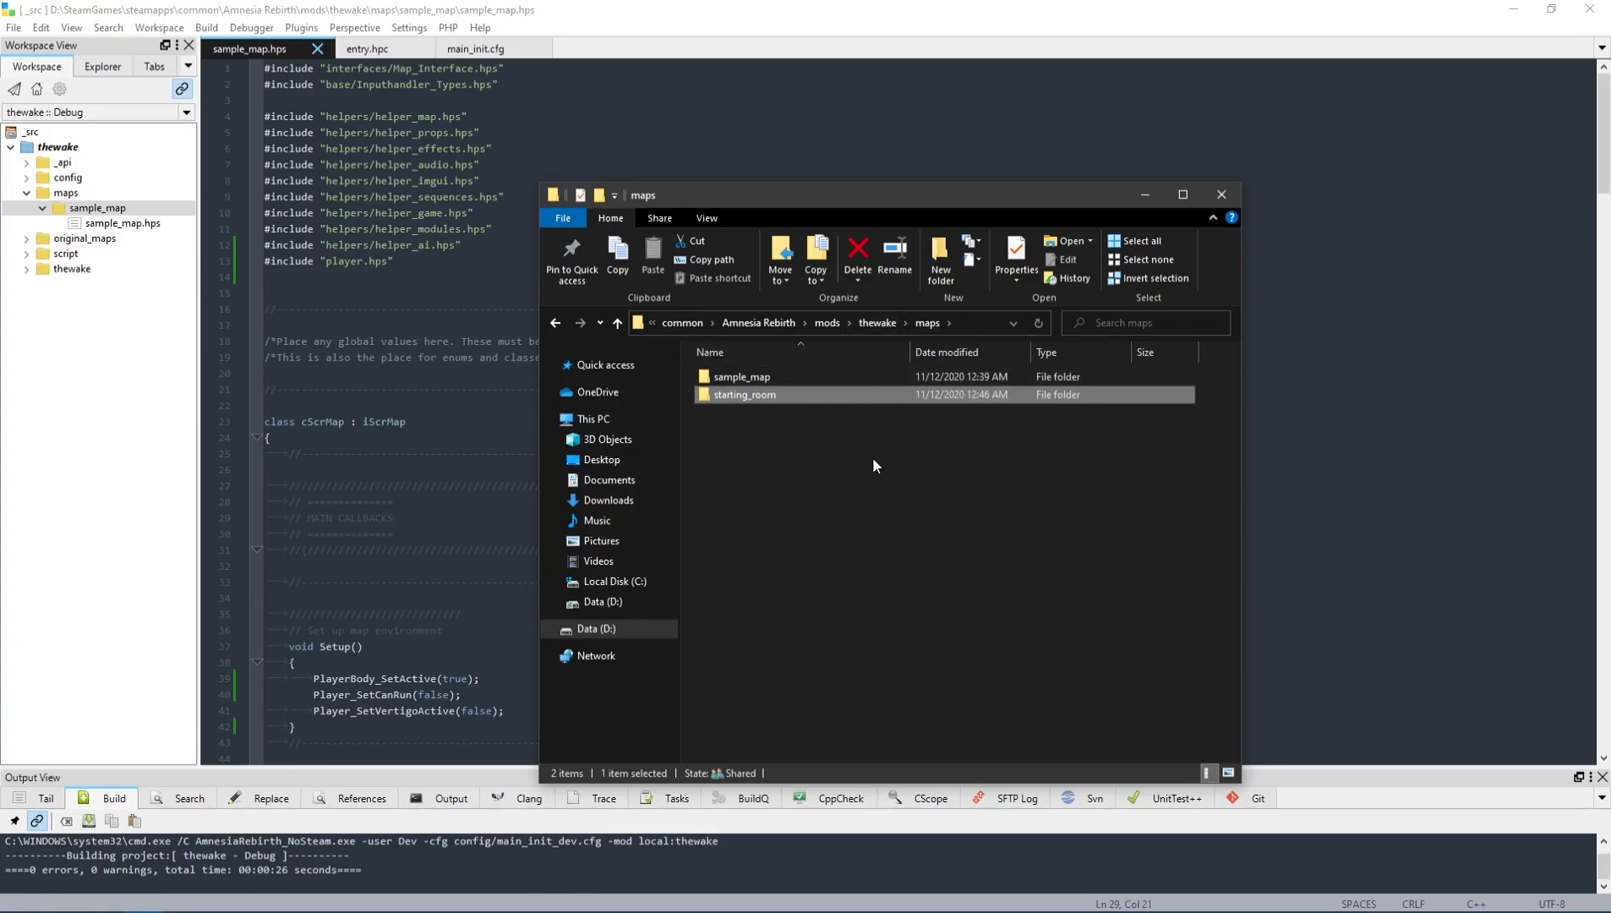
# Check the starting_room folder's contents for the starting_room.hps script and return to the code editor
pyautogui.moveTo(806, 413); pyautogui.dragTo(961, 683)
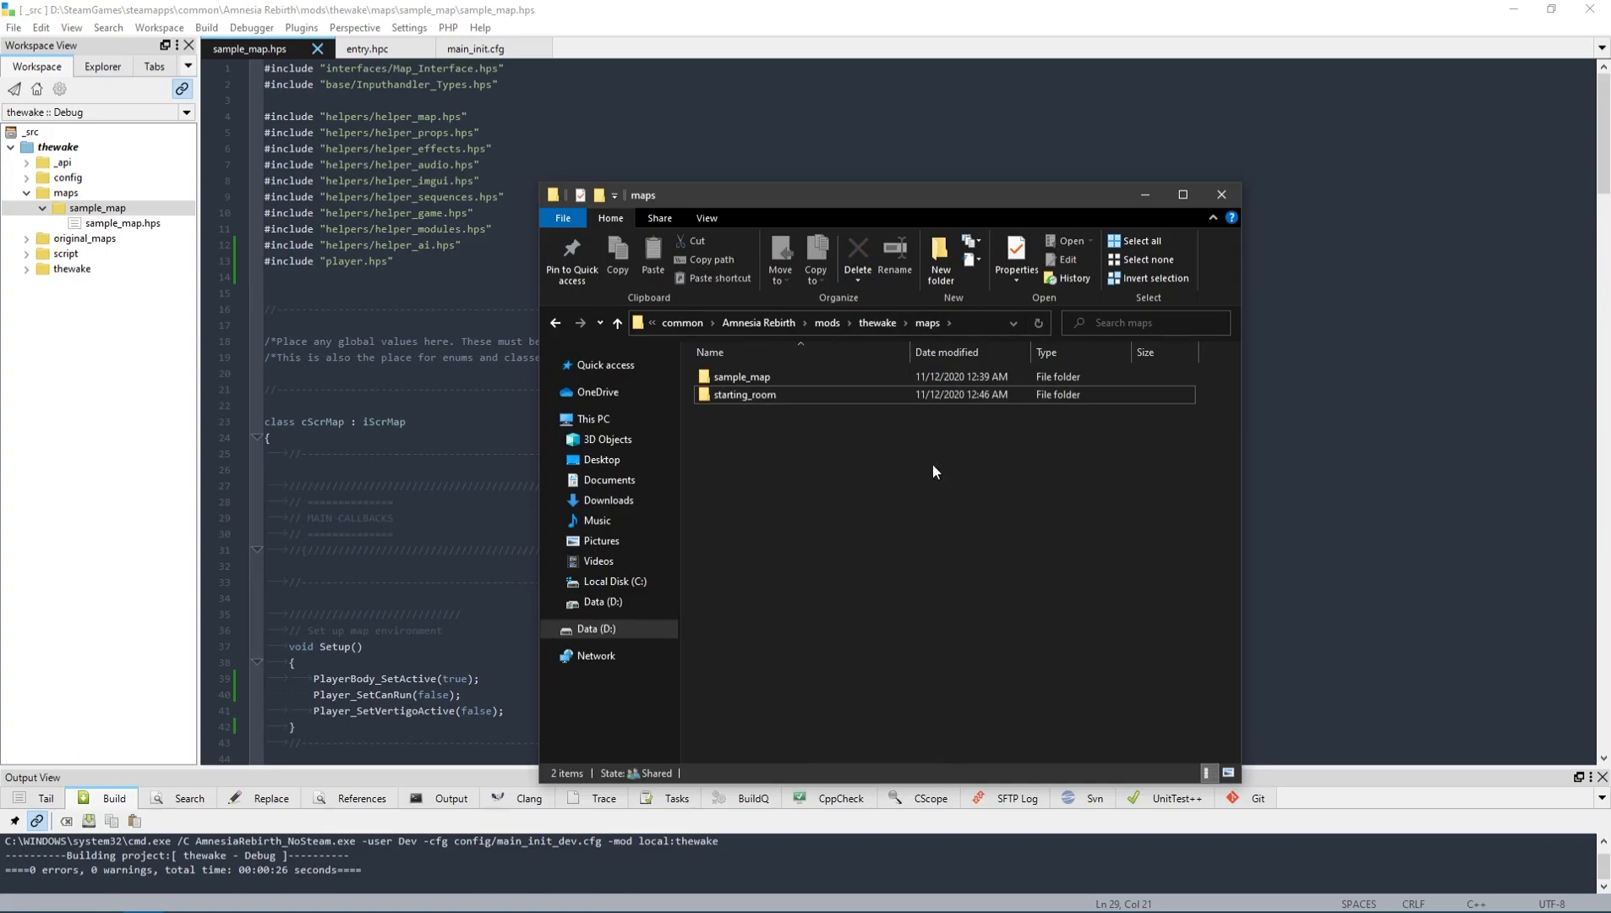
pyautogui.doubleClick(795, 394)
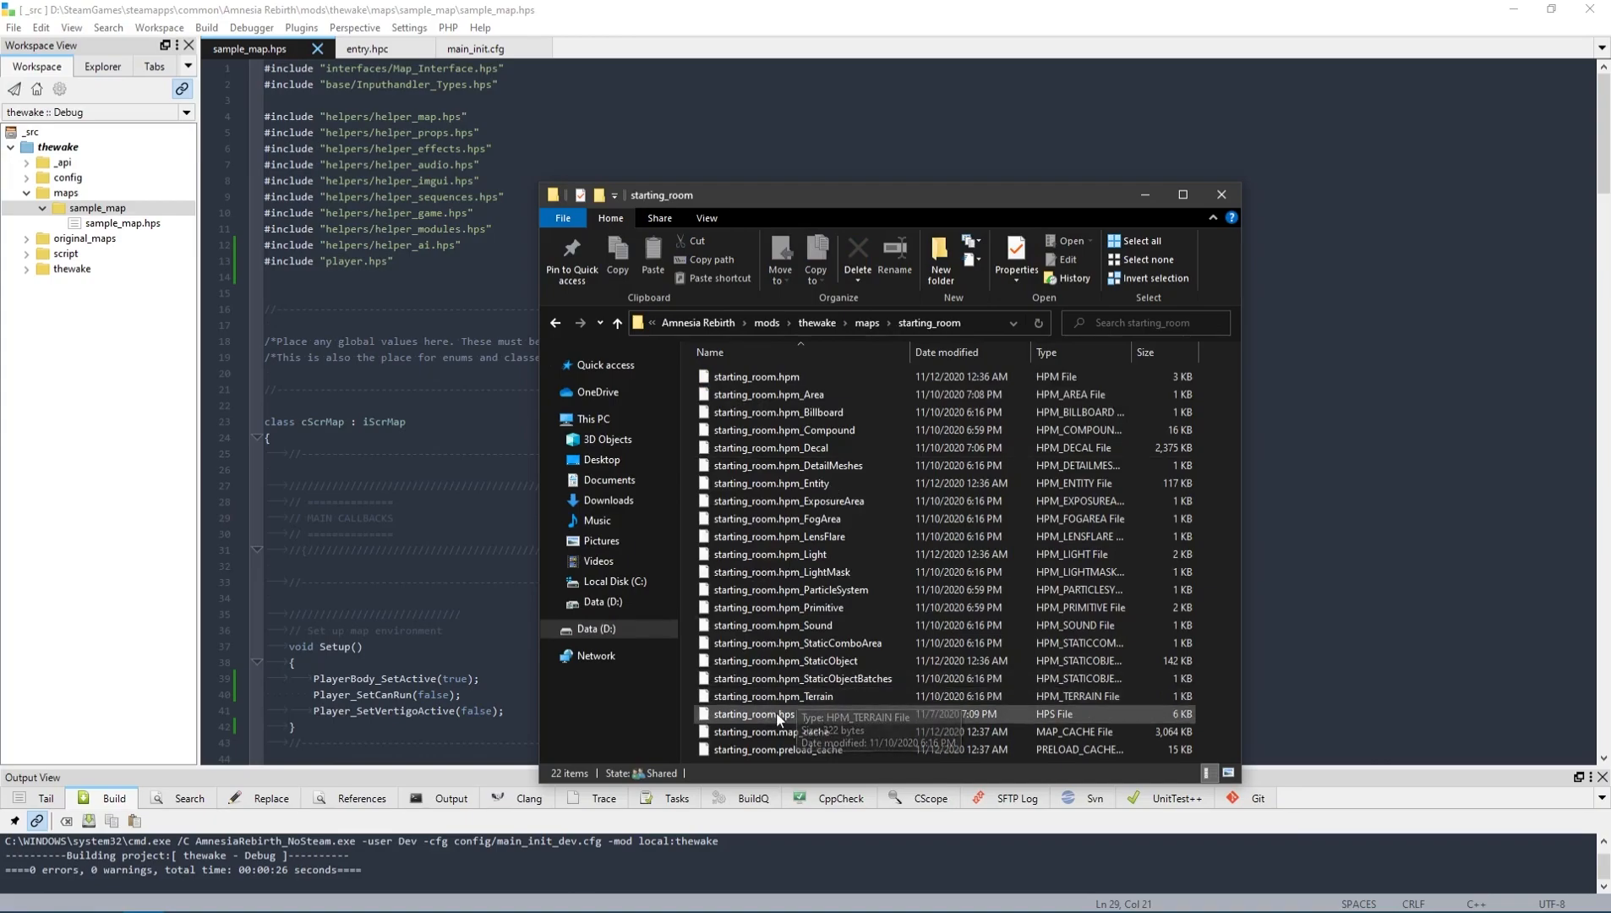
pyautogui.click(555, 323)
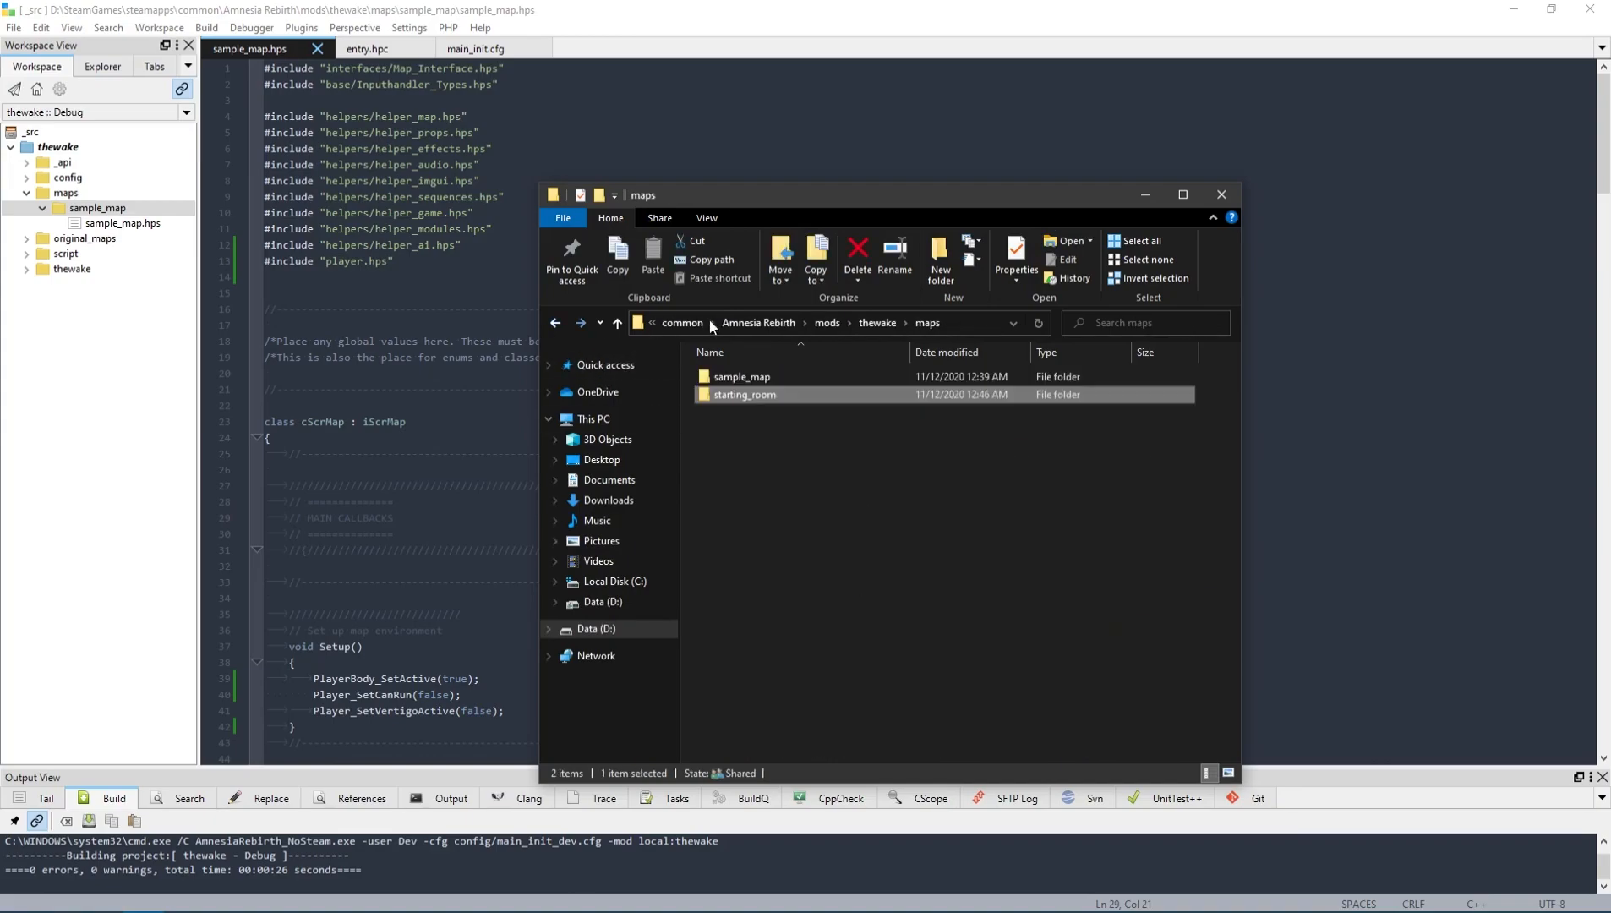
pyautogui.click(1144, 195)
pyautogui.click(681, 393)
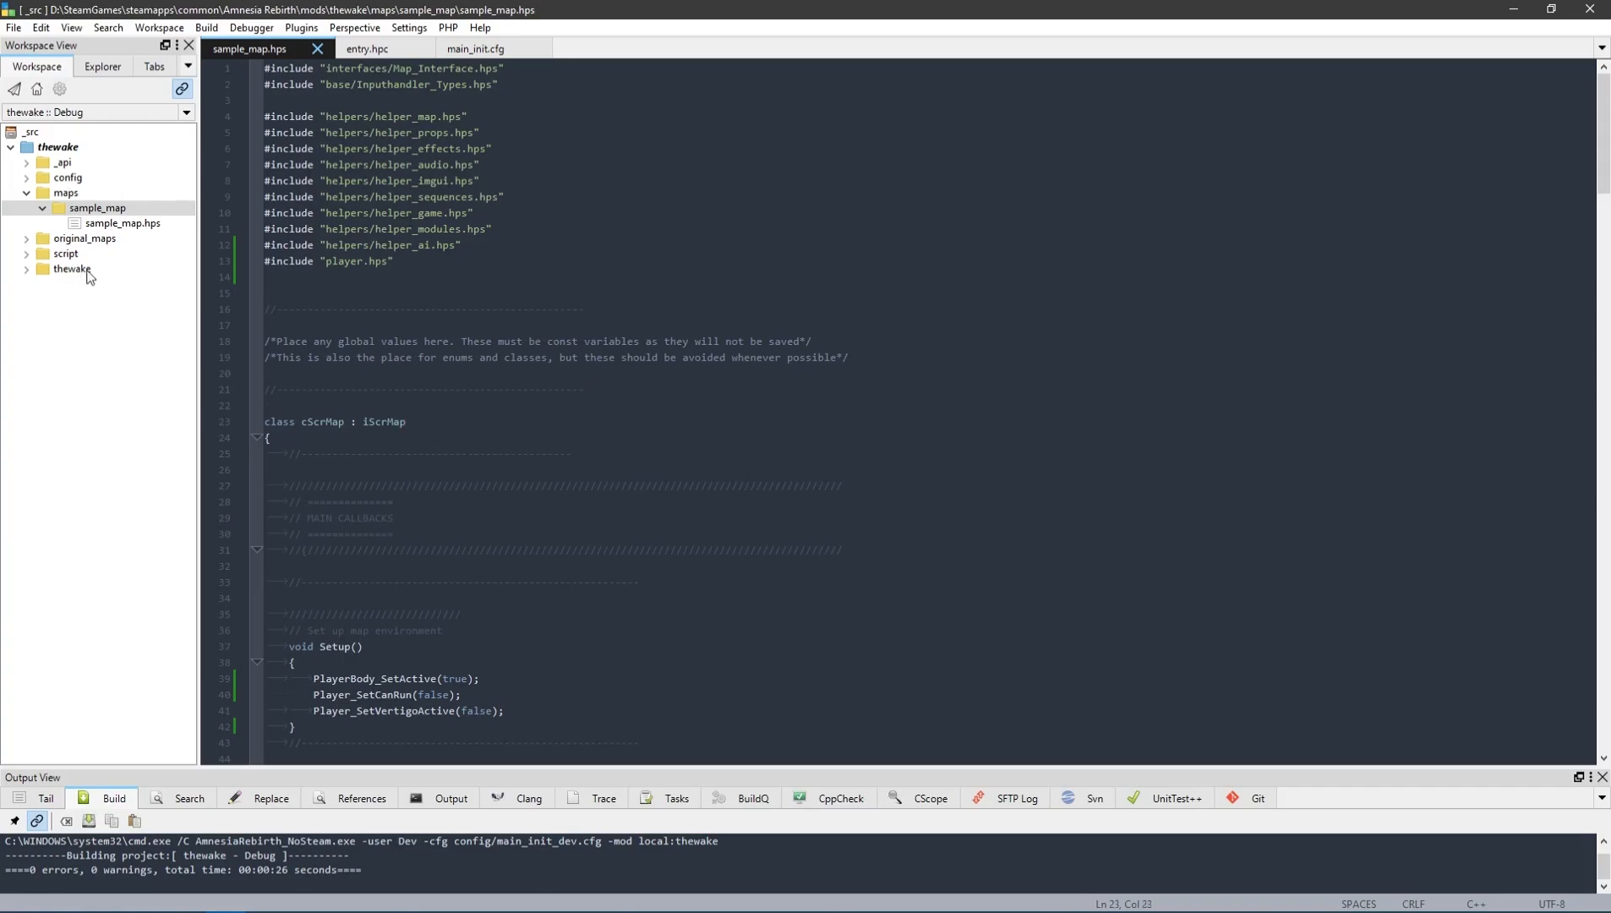
# Import the files from the maps directory into the thewake project, keeping the existing list of file extensions
pyautogui.click(55, 208)
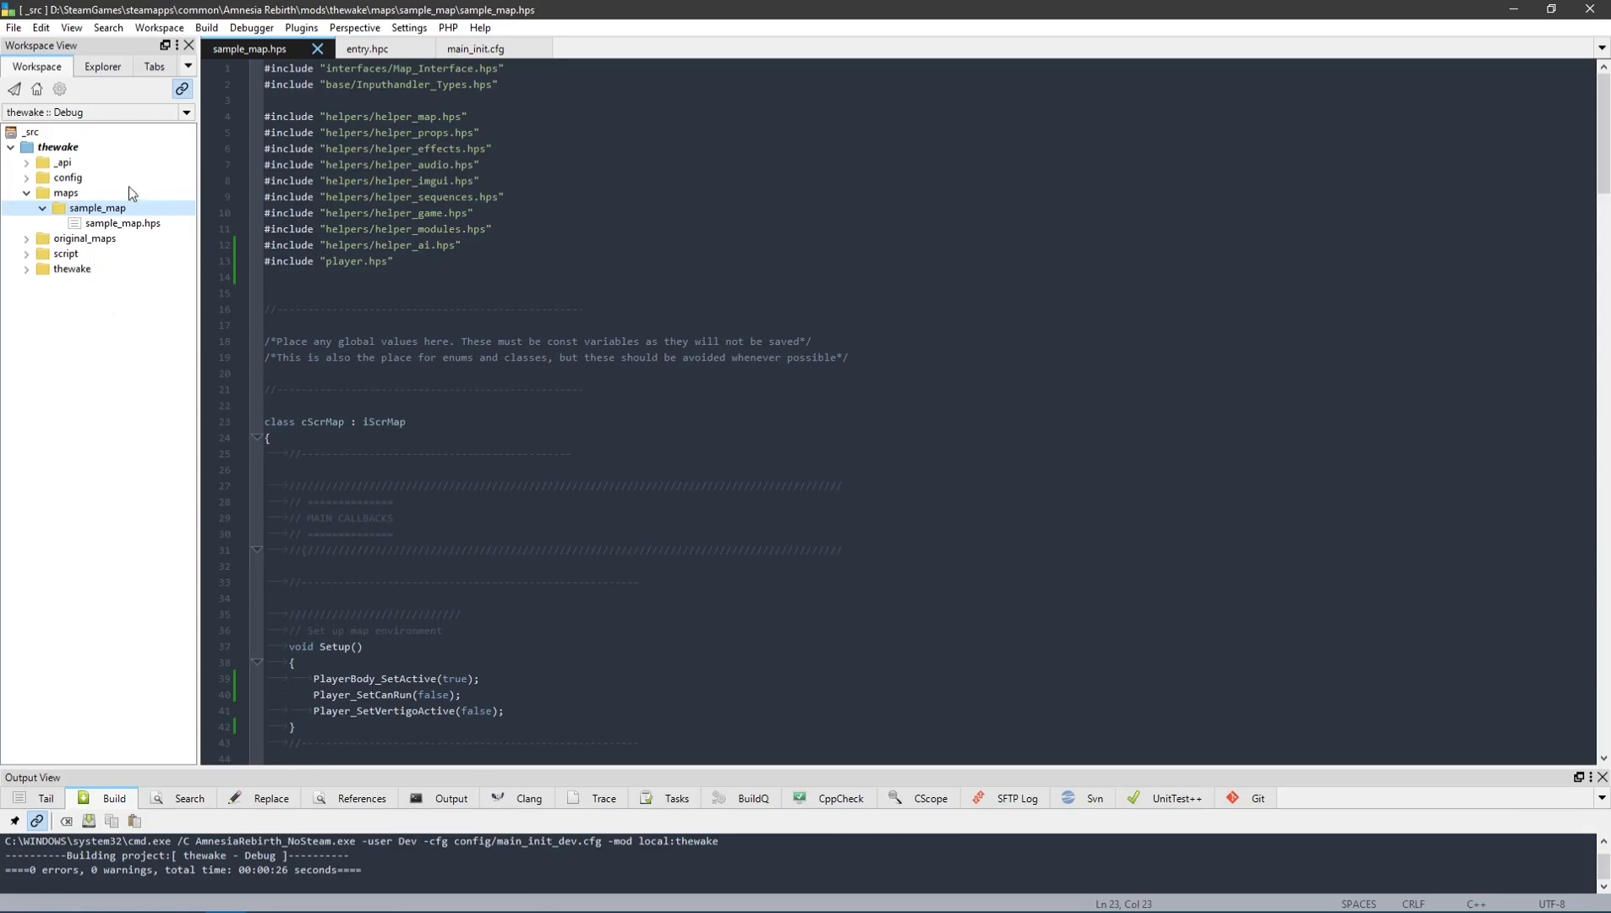
pyautogui.click(88, 239)
pyautogui.click(103, 211)
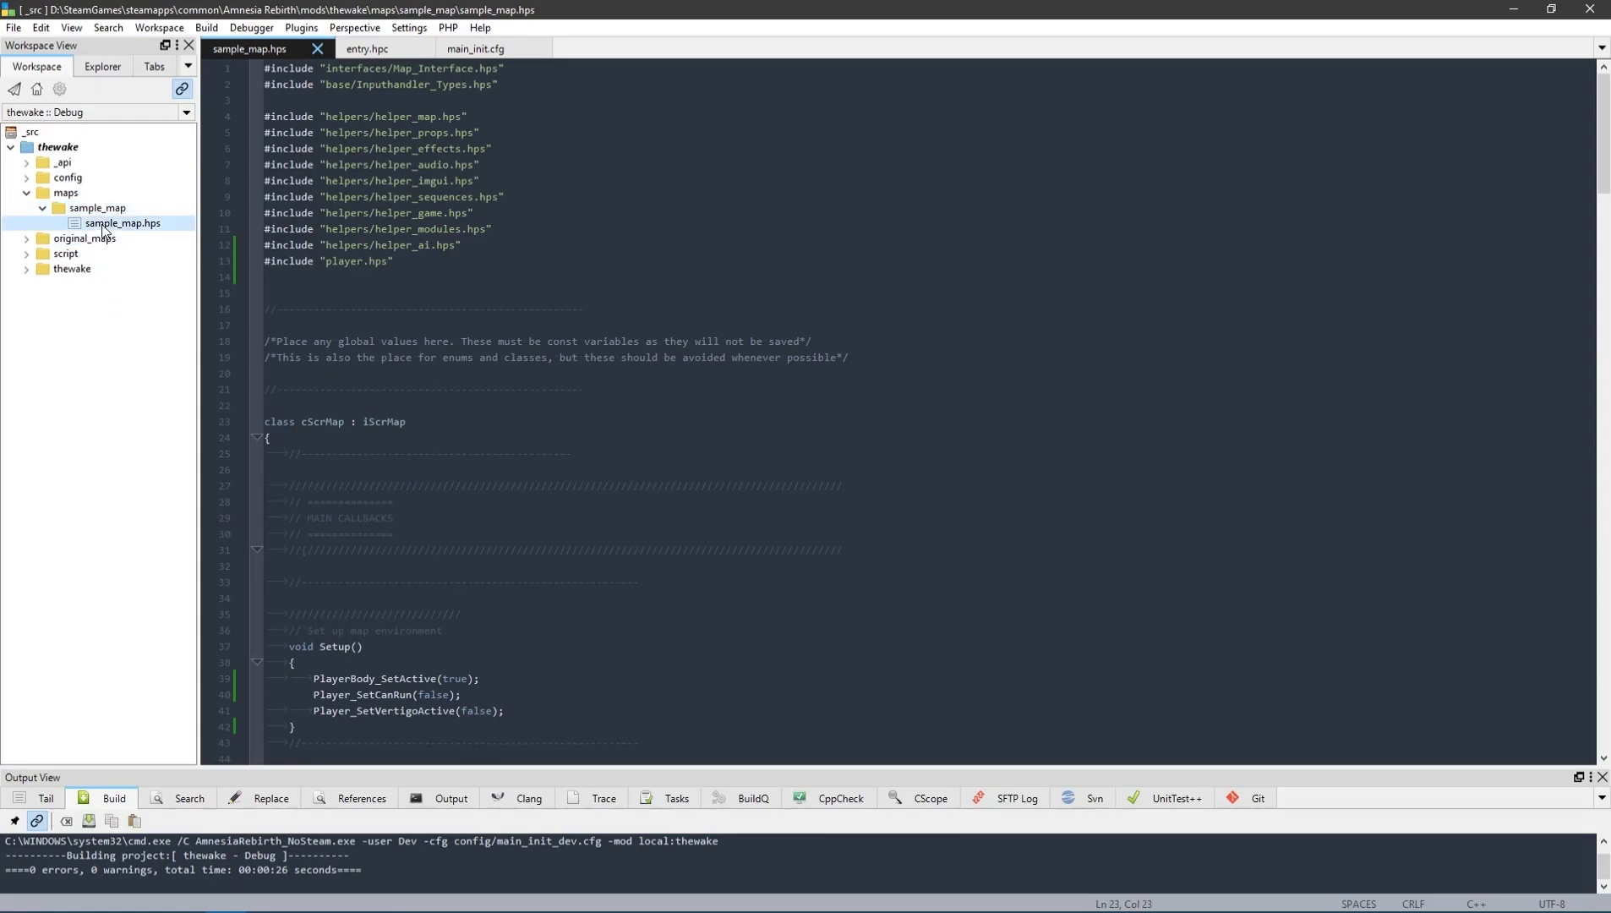
pyautogui.click(74, 151)
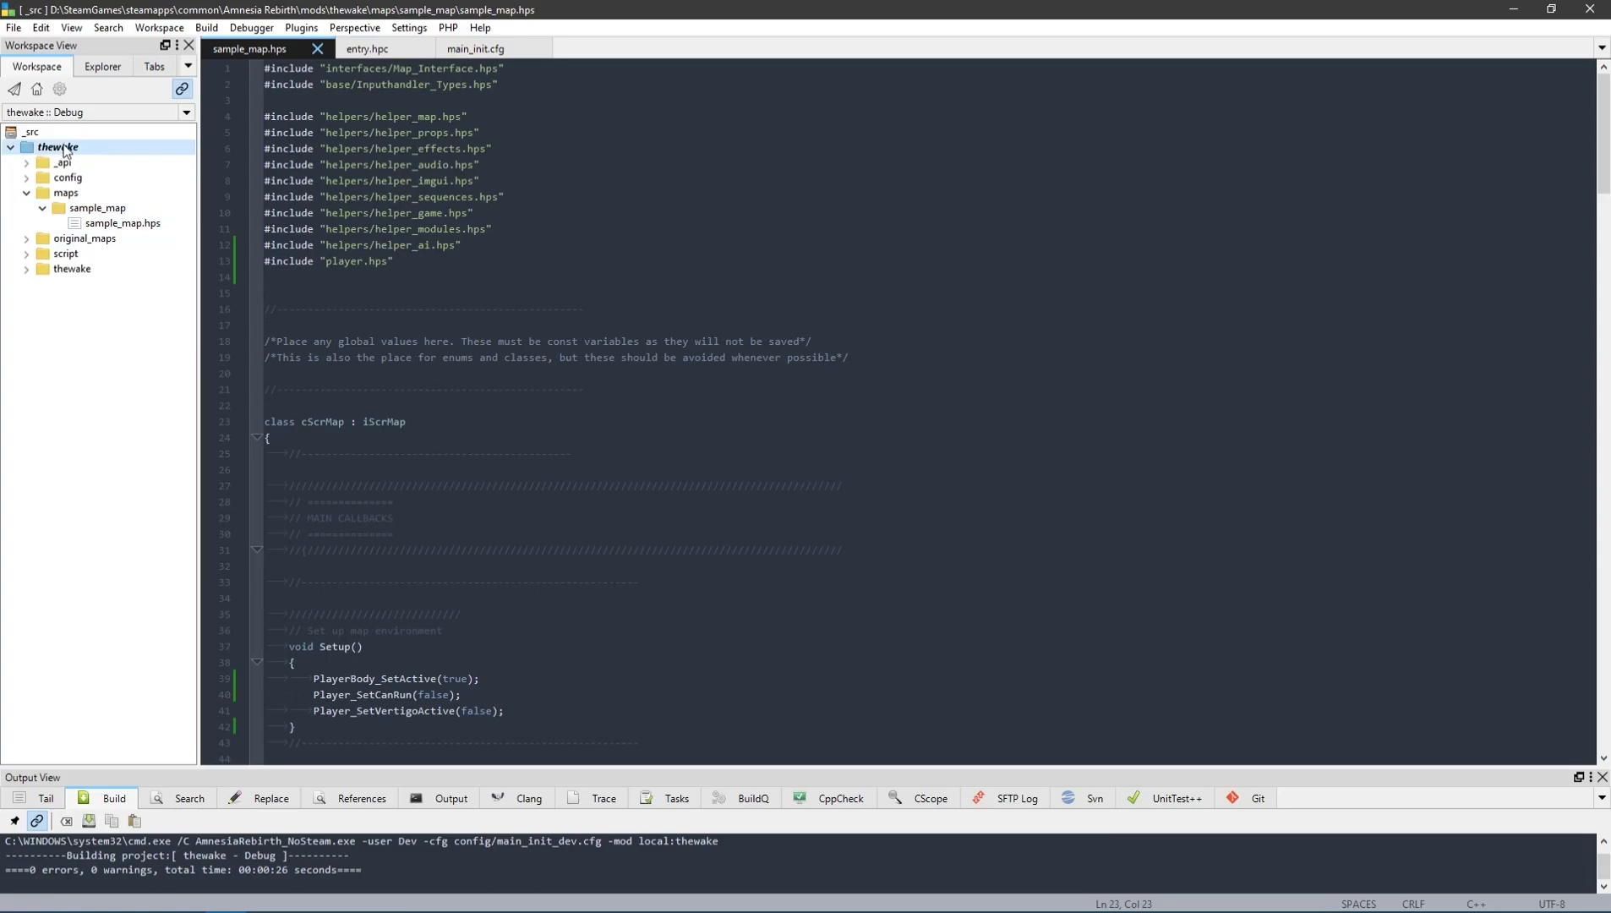
pyautogui.rightClick(64, 146)
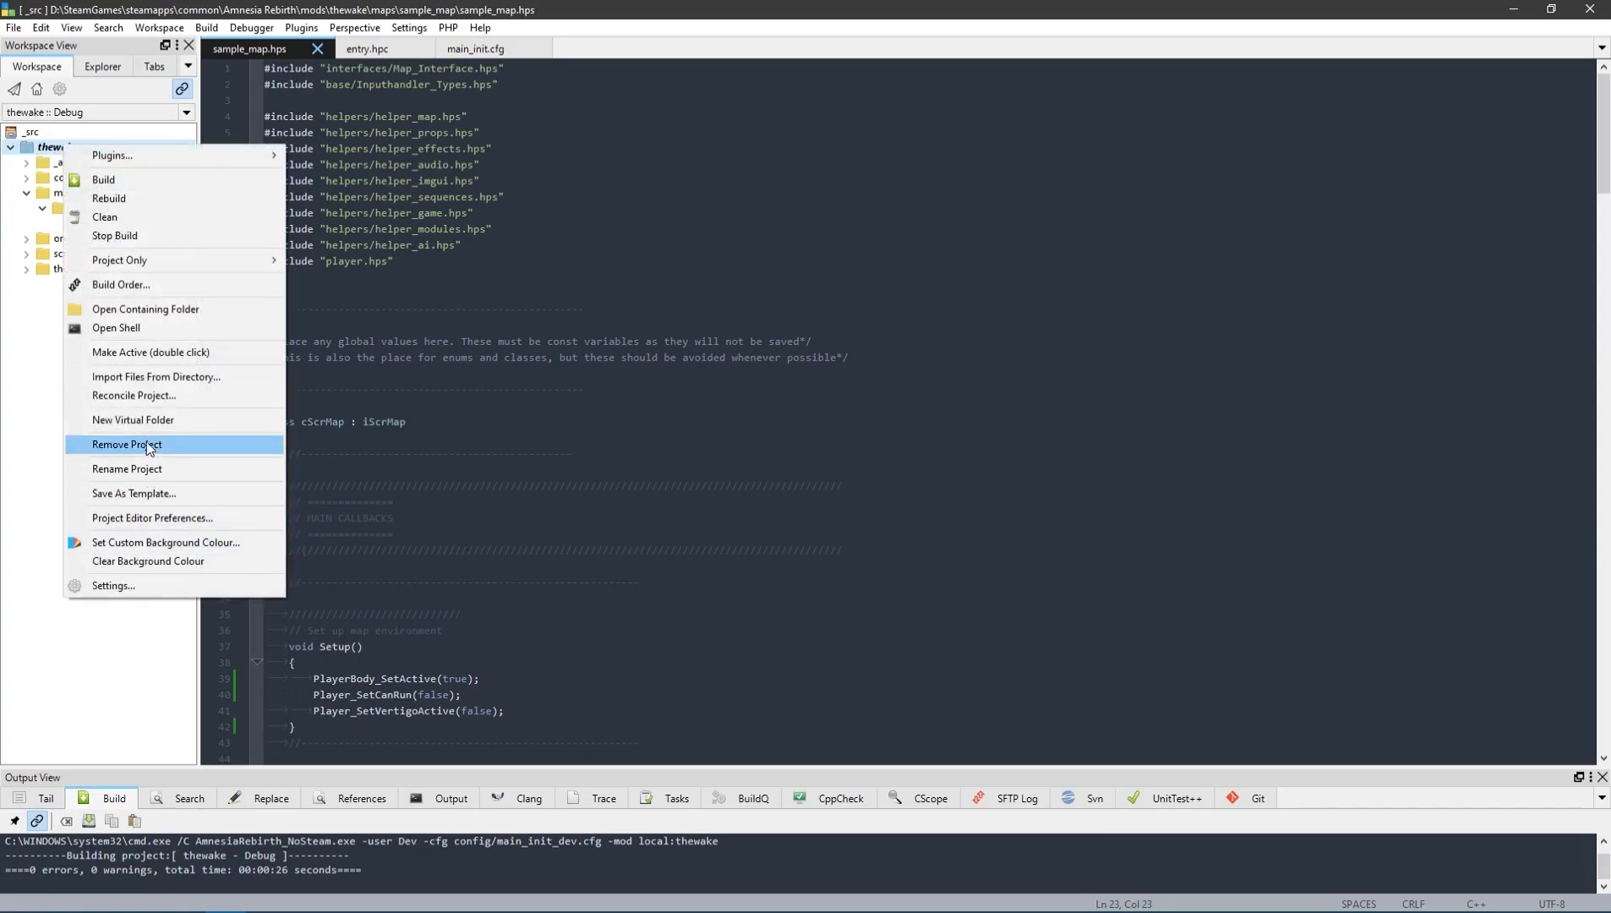
pyautogui.click(138, 377)
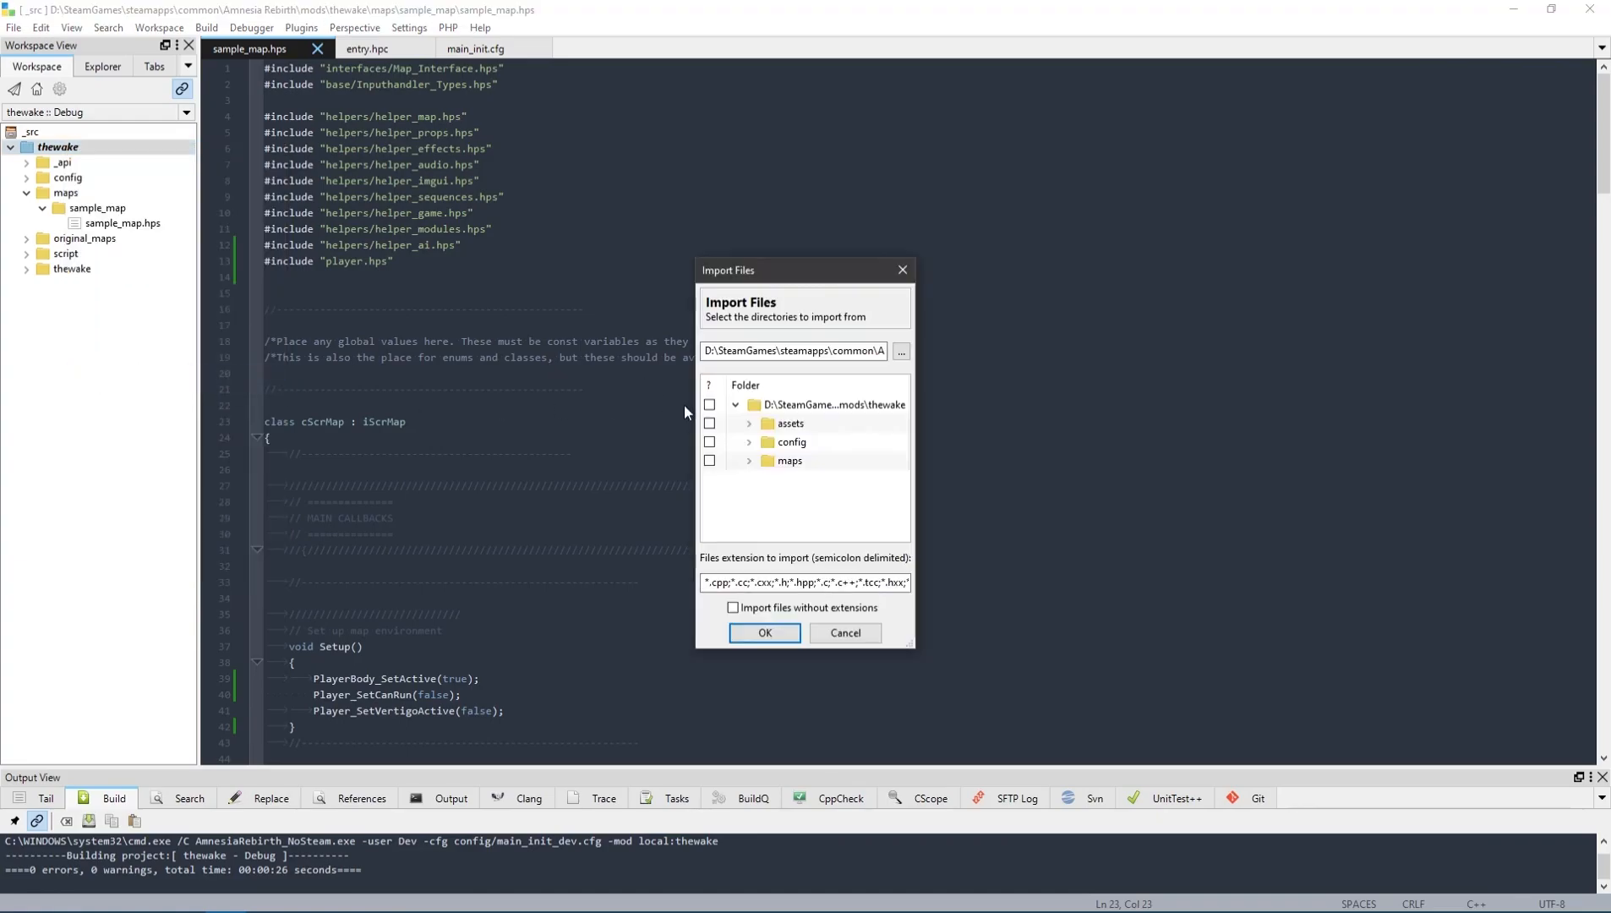
pyautogui.click(710, 461)
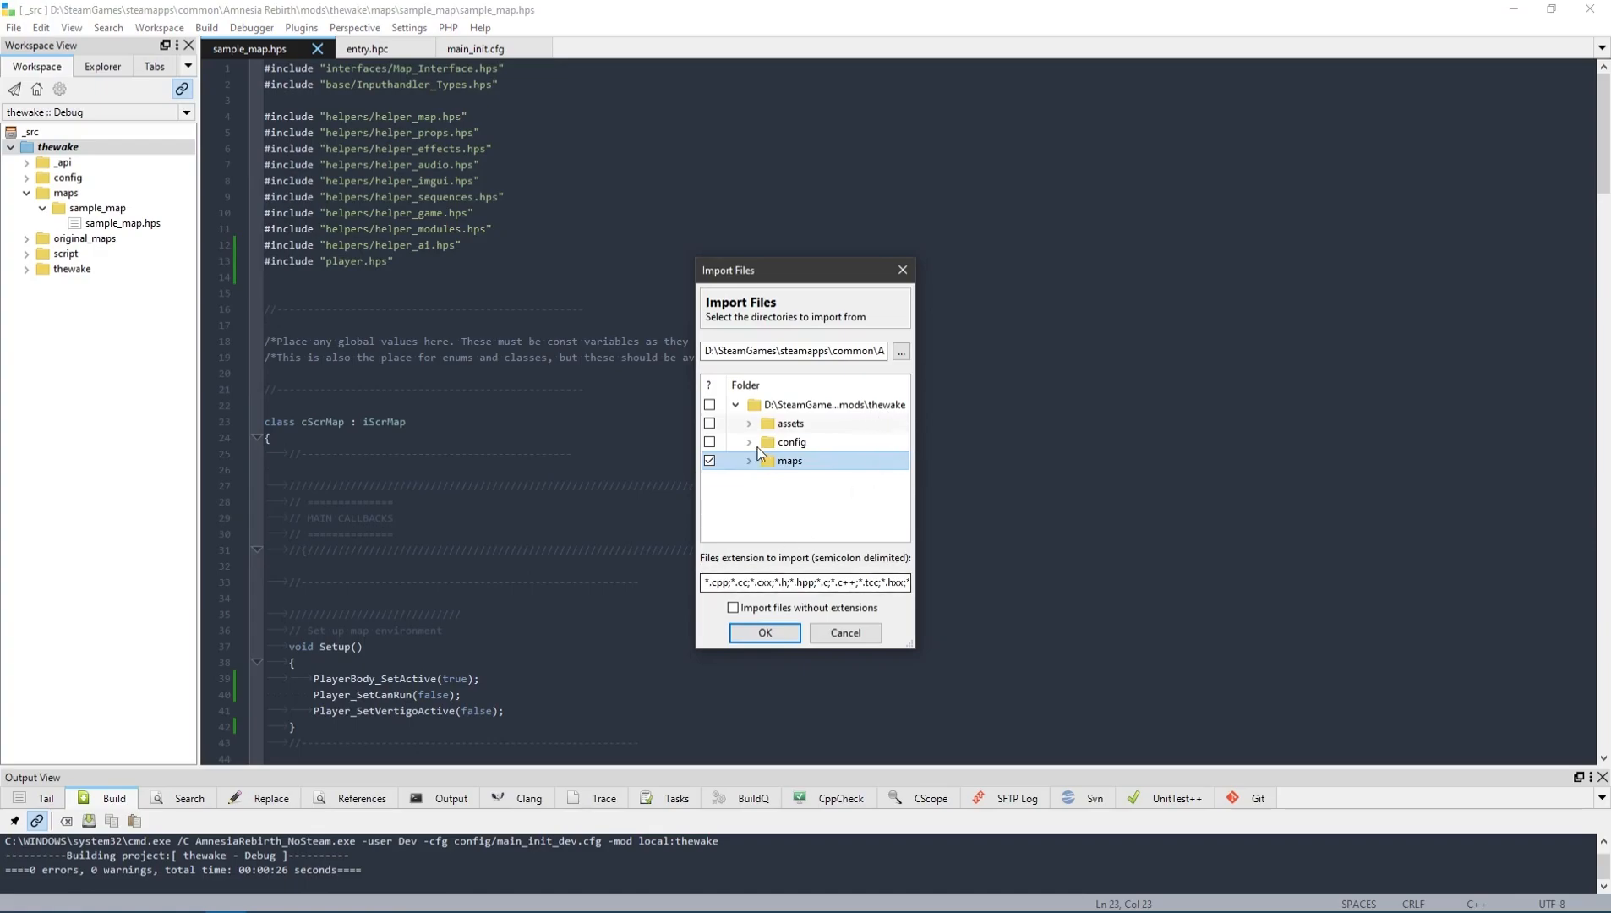
pyautogui.moveTo(856, 582); pyautogui.dragTo(943, 595)
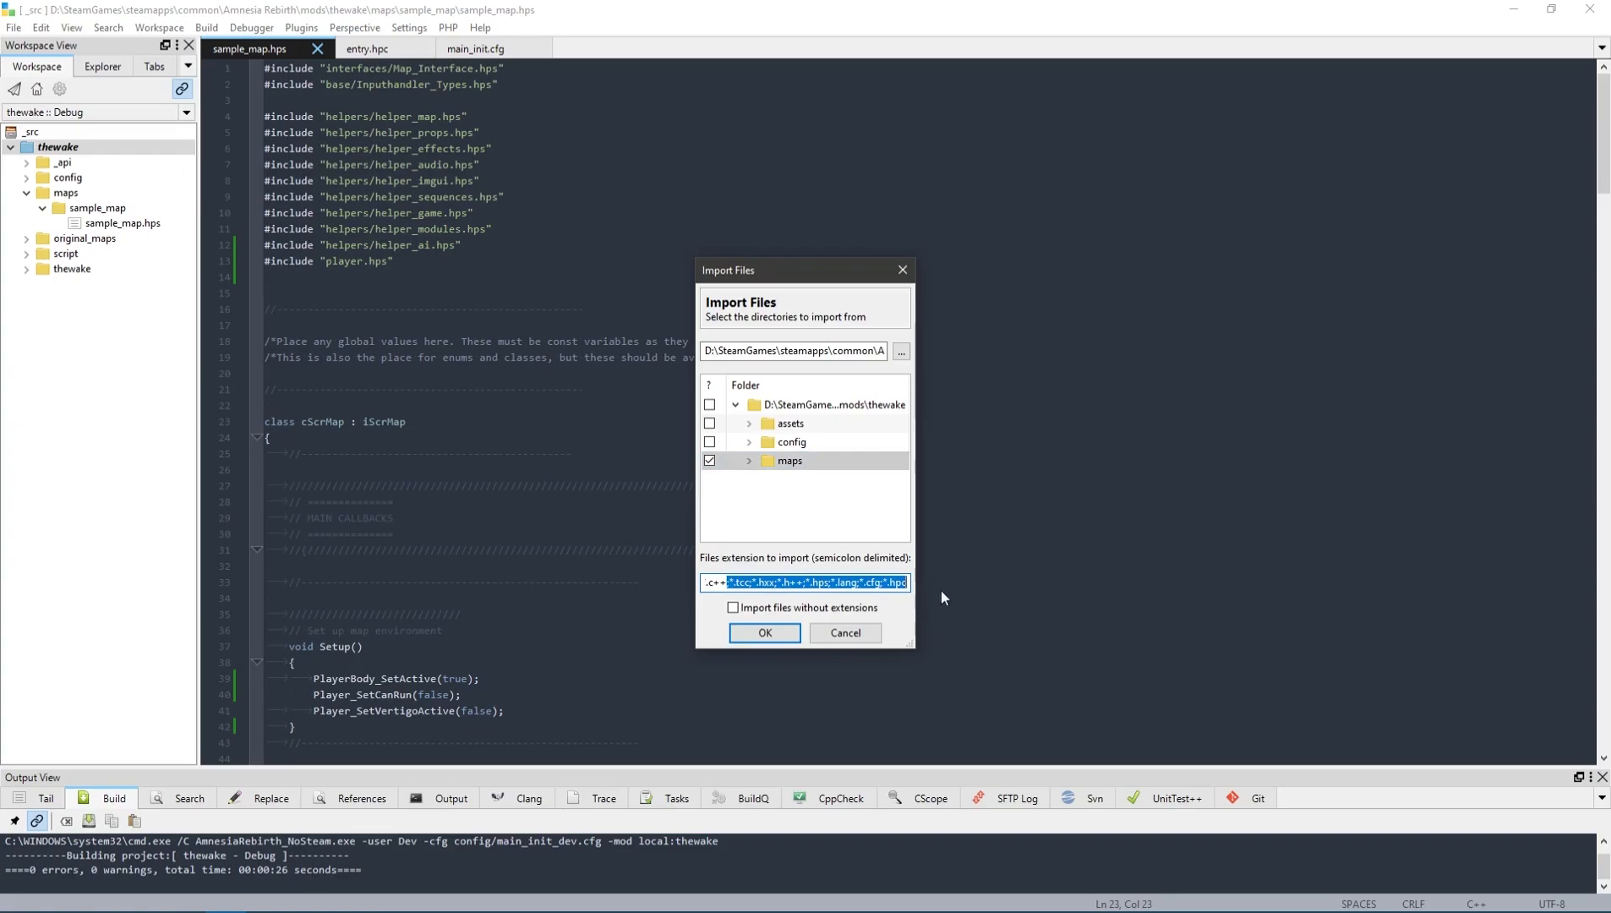
pyautogui.click(881, 582)
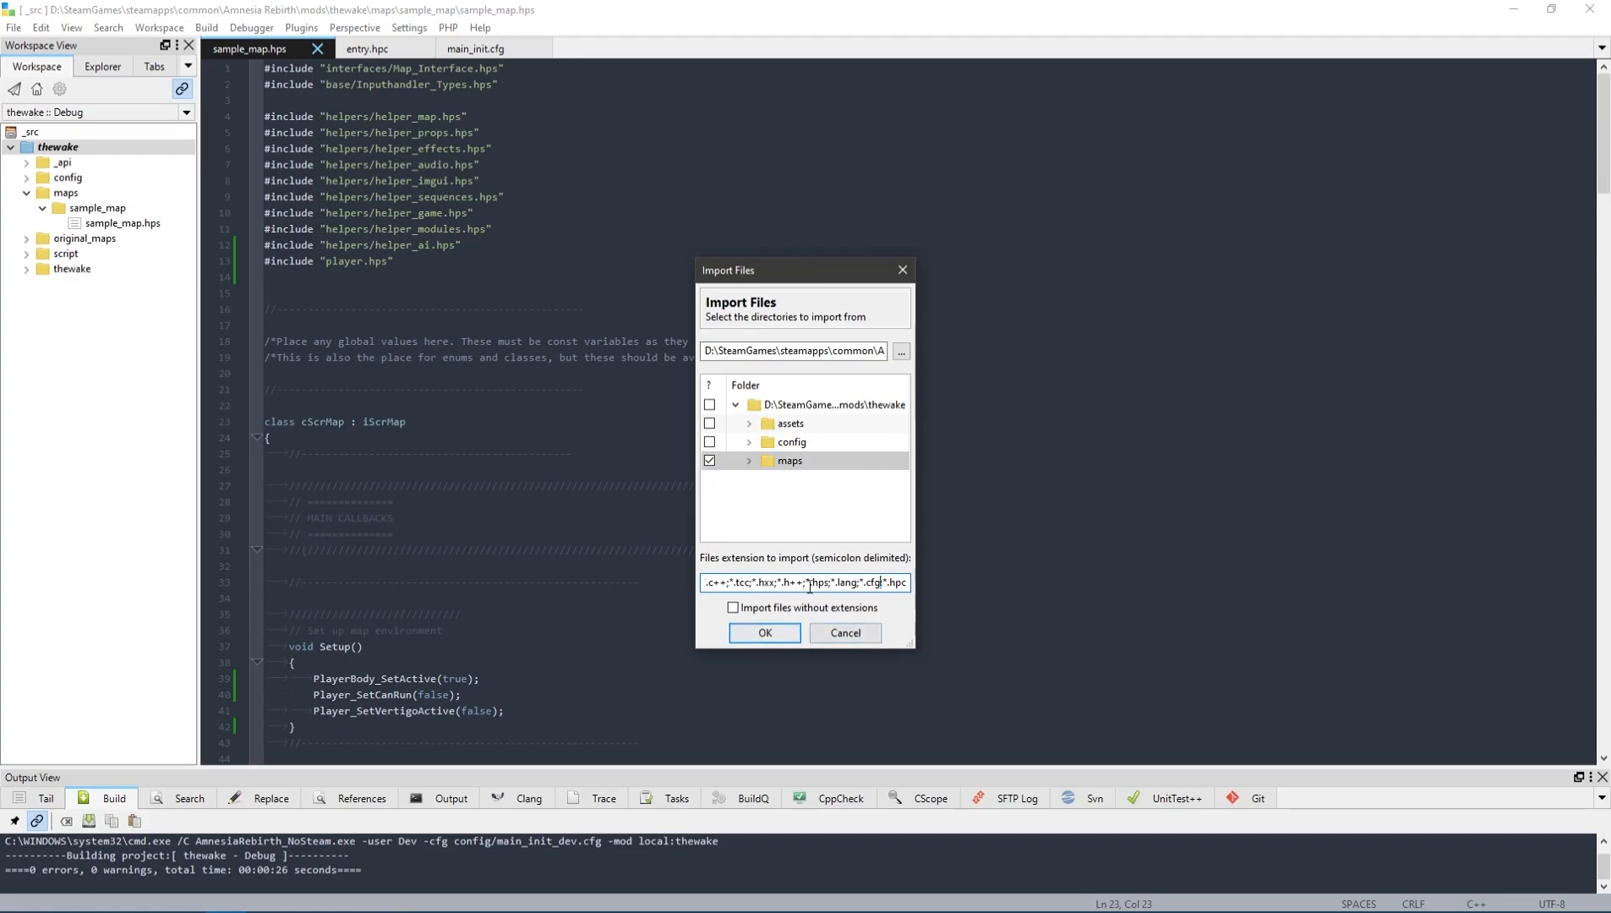
pyautogui.click(765, 633)
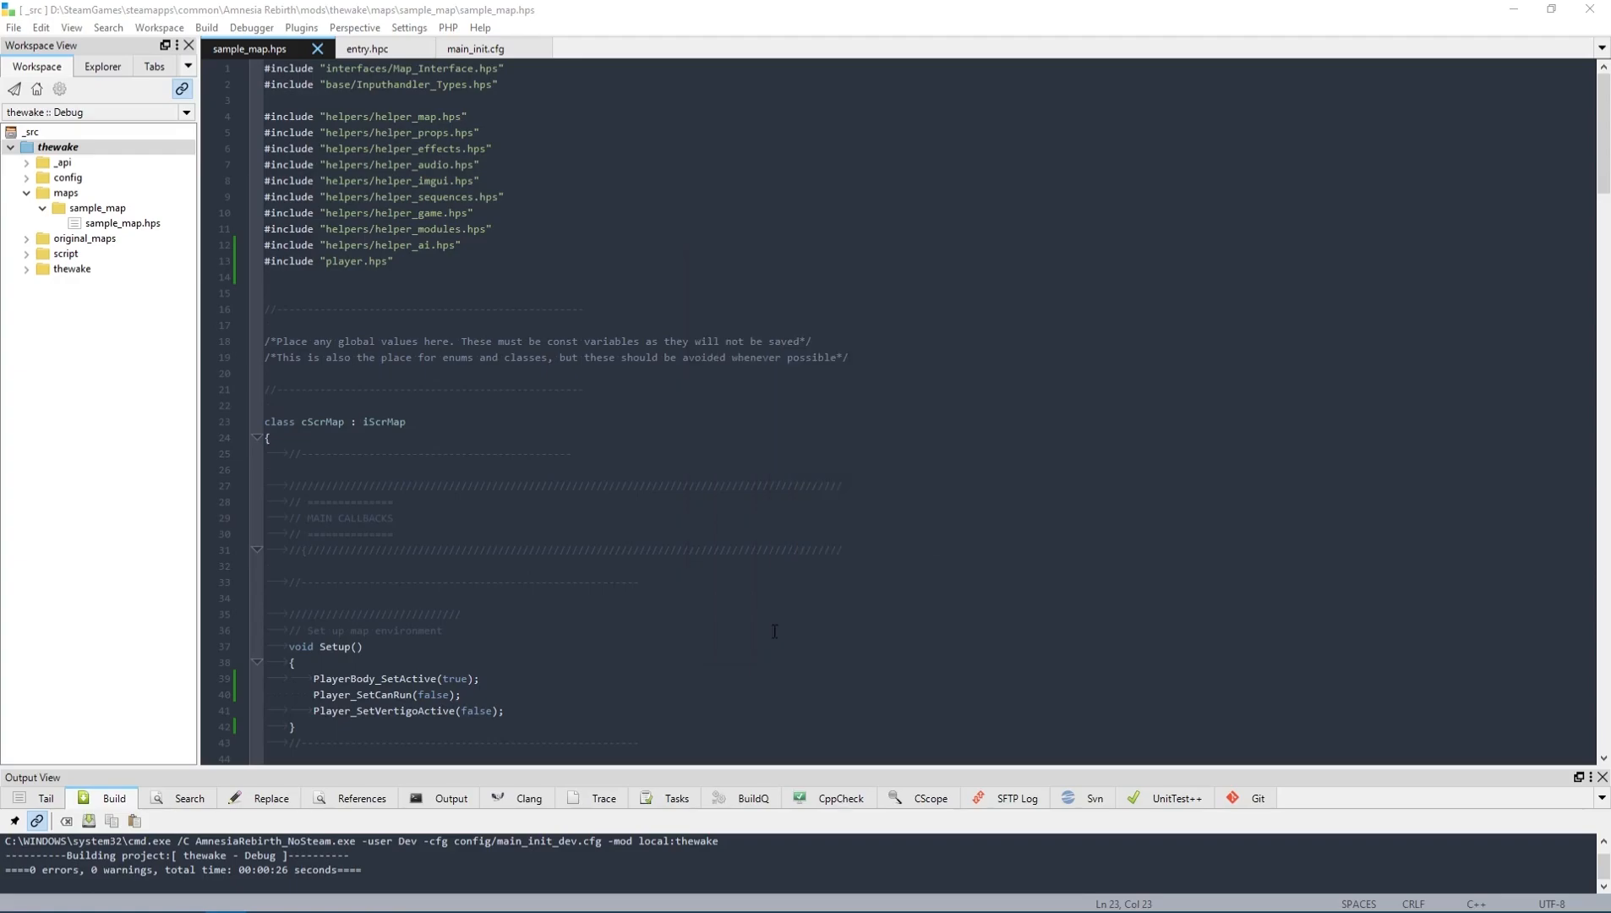
# Expand the starting_room folder under maps in the project tree and open starting_room.hps
pyautogui.click(10, 147)
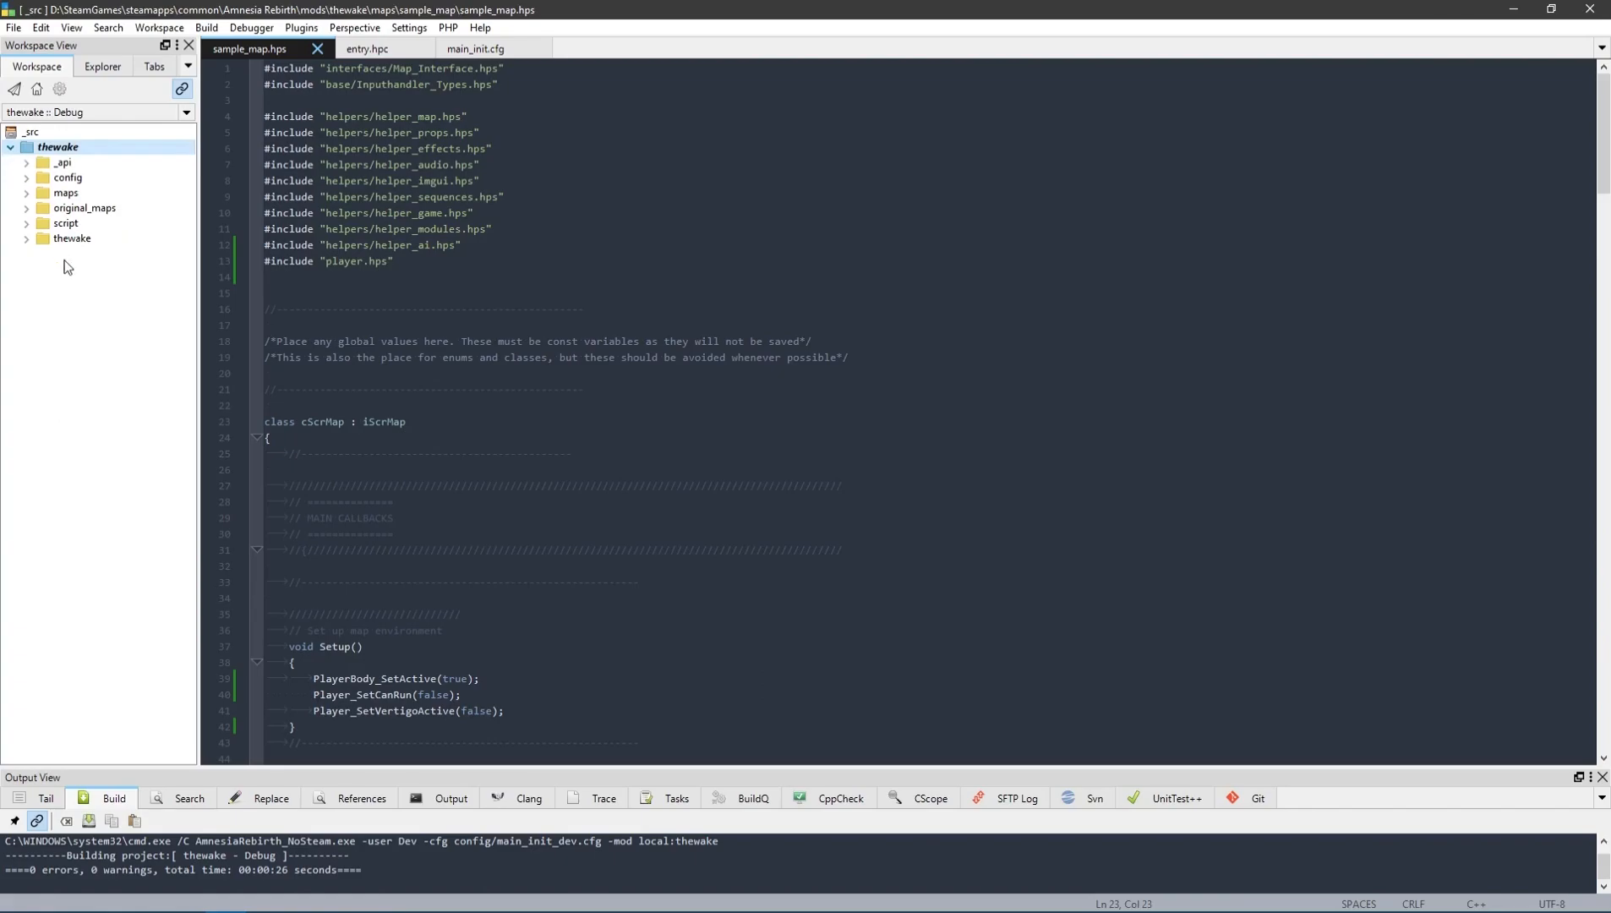
pyautogui.click(26, 192)
pyautogui.click(42, 224)
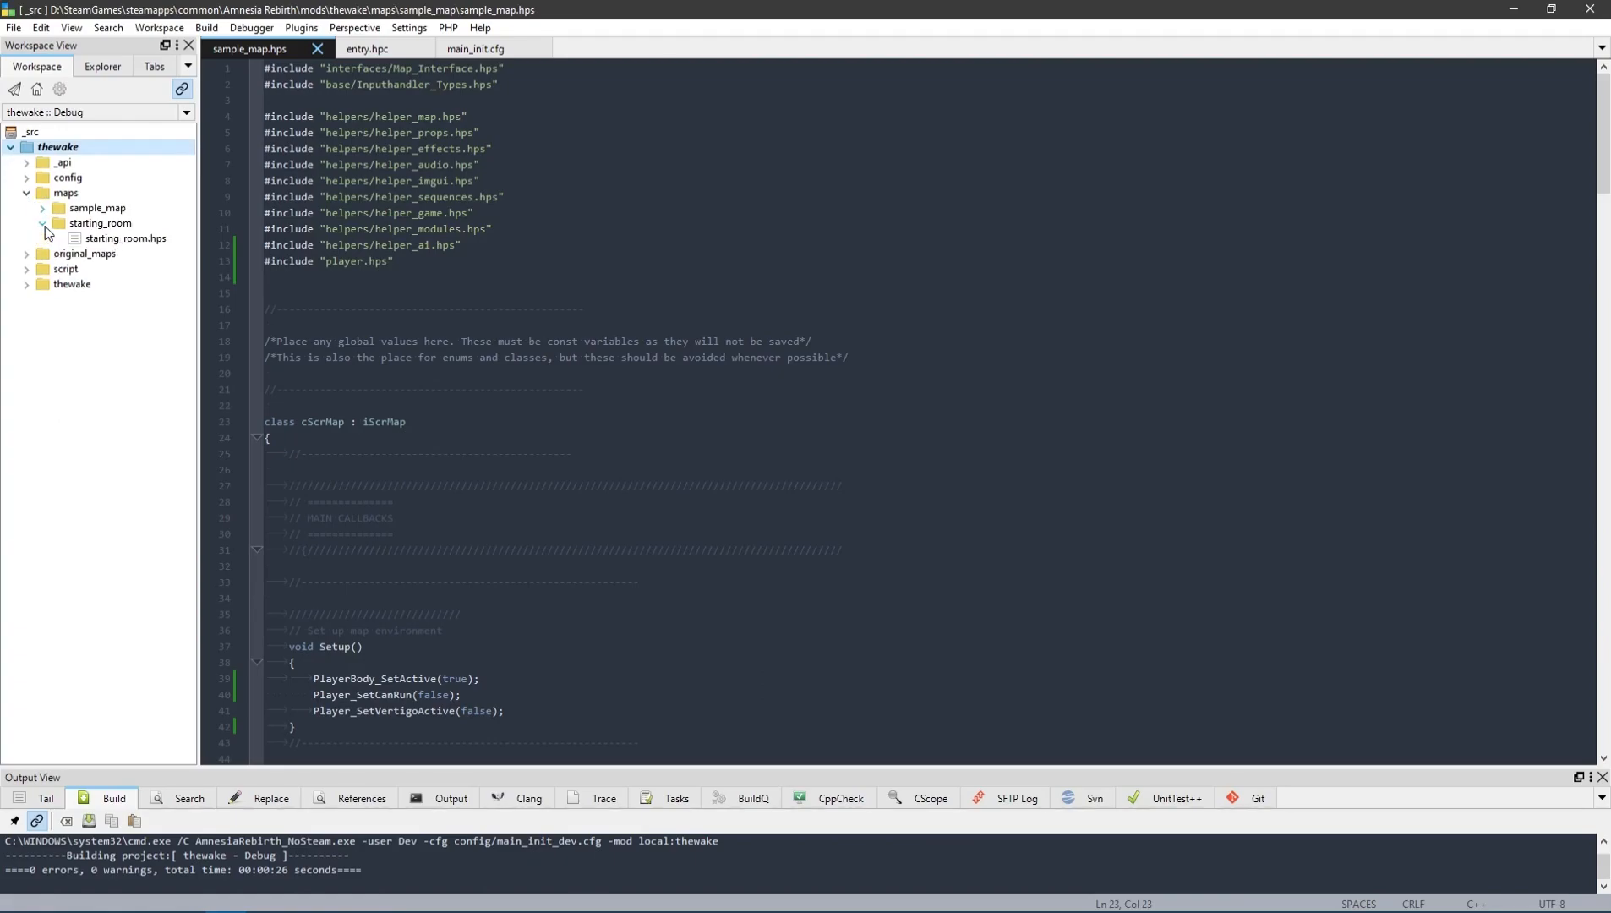
pyautogui.click(103, 239)
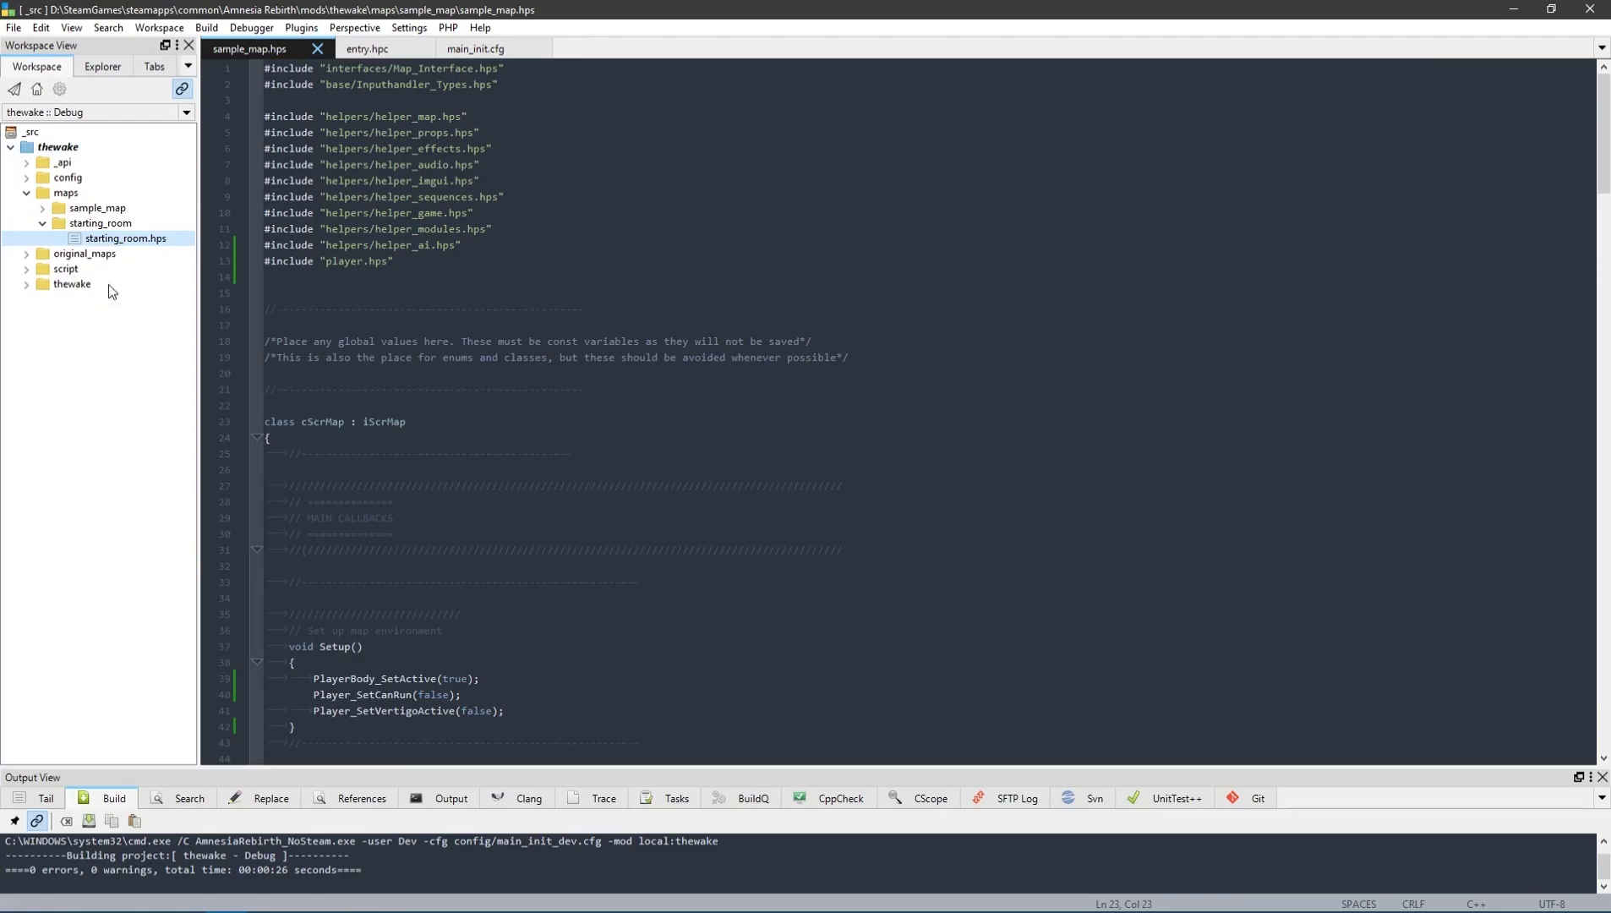
pyautogui.doubleClick(127, 240)
# Review the includes and the default Setup function in starting_room.hps
pyautogui.scroll(-9, 600, 420)
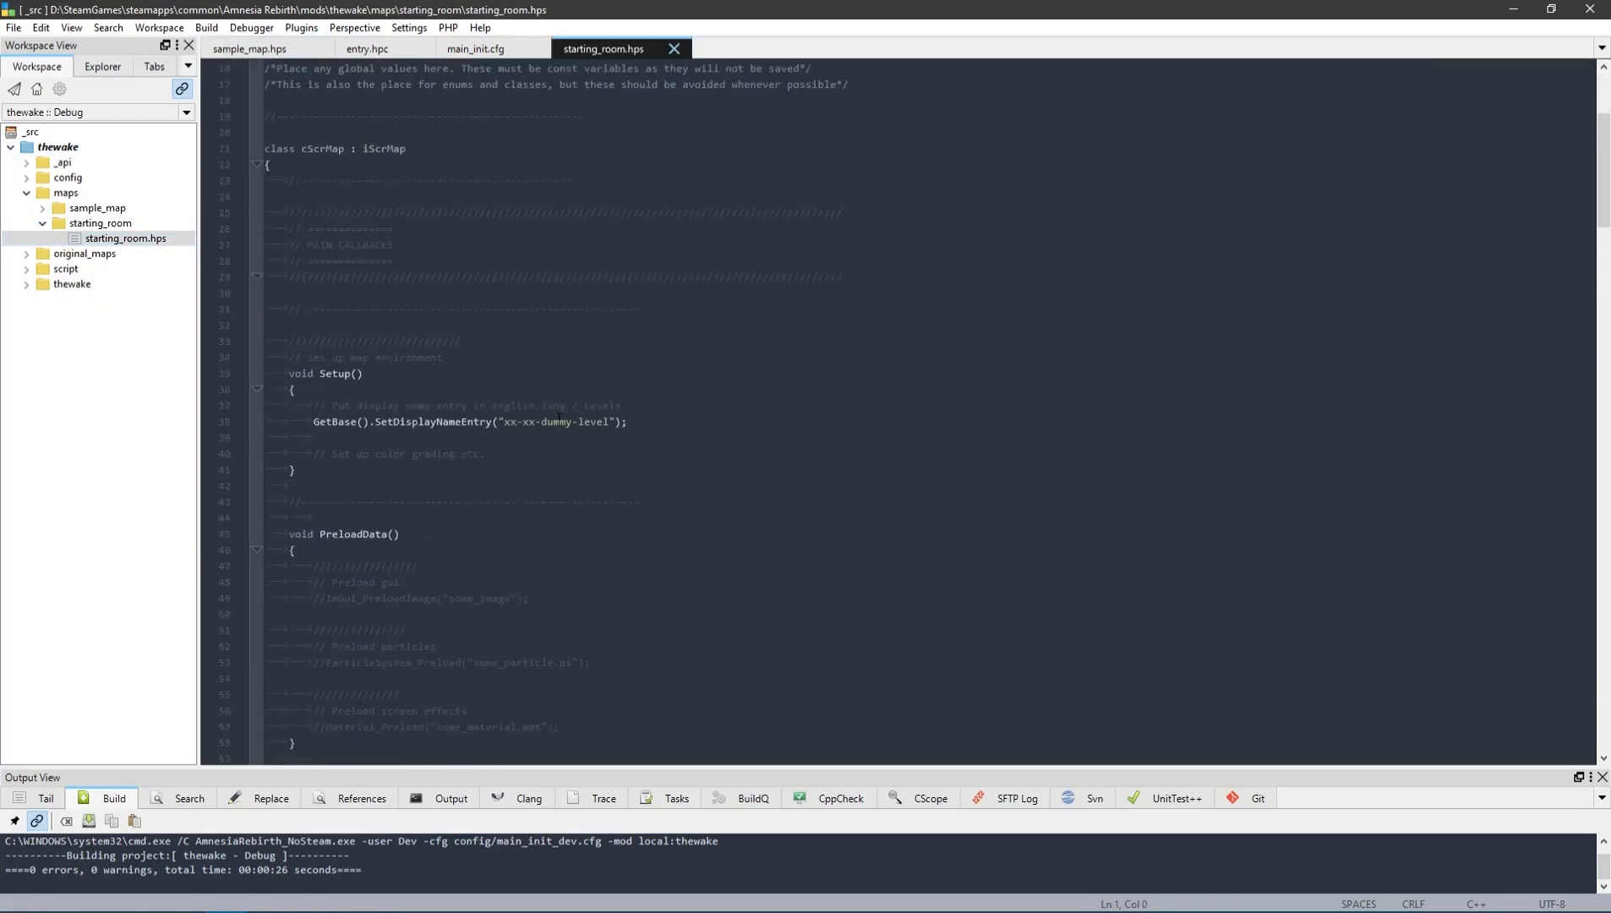
pyautogui.scroll(6, 600, 421)
pyautogui.scroll(-2, 558, 457)
pyautogui.scroll(5, 511, 492)
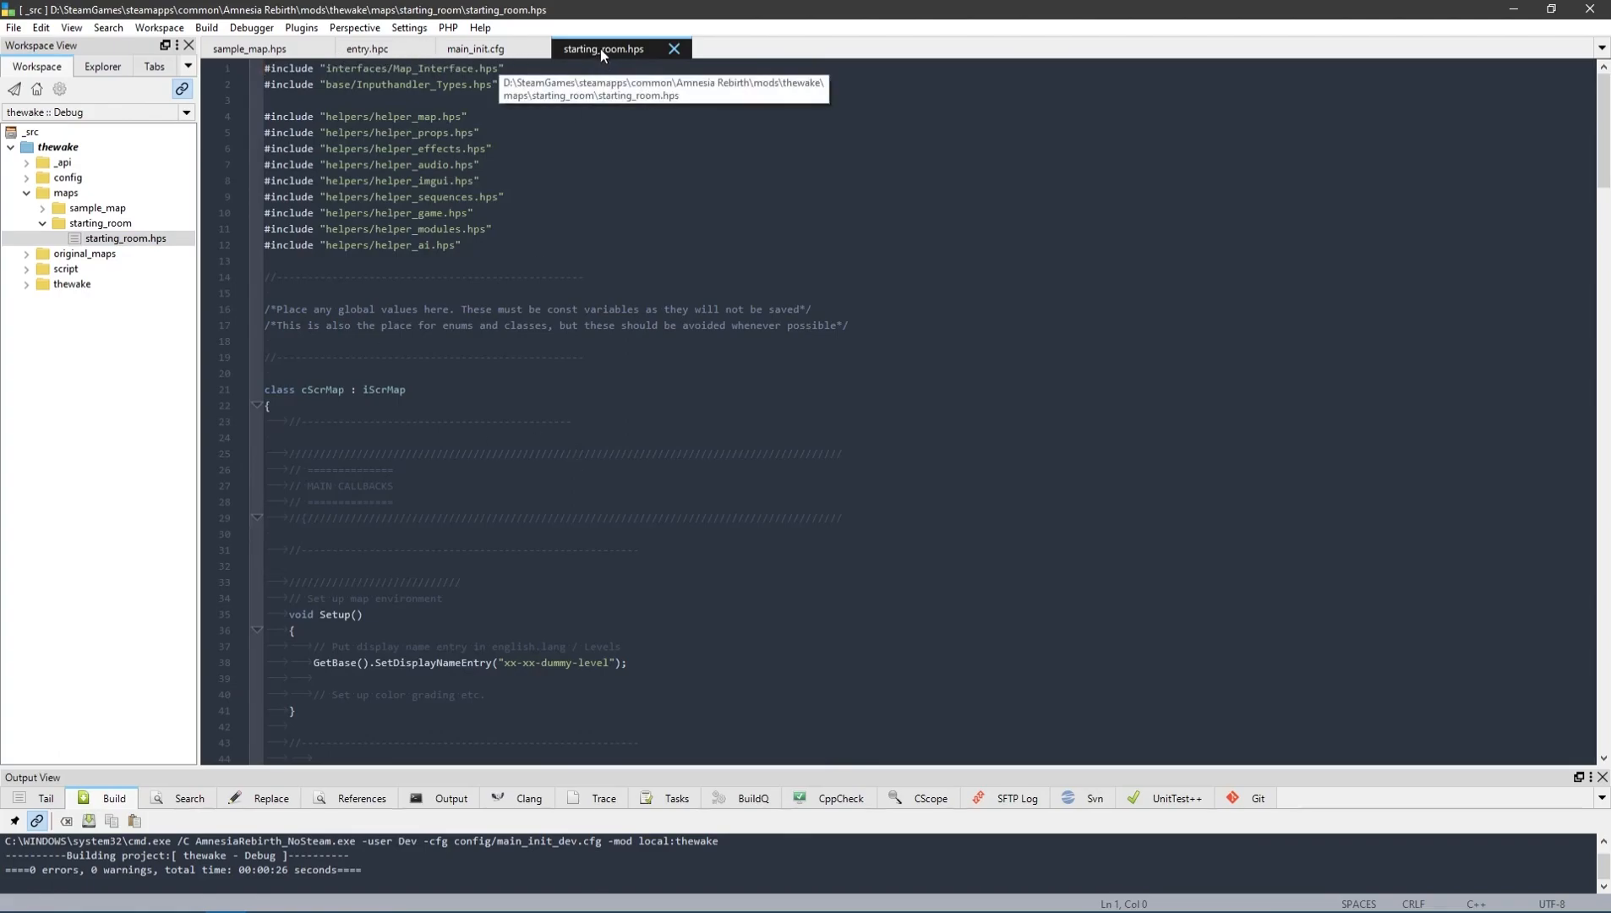
pyautogui.scroll(-4, 662, 466)
pyautogui.moveTo(363, 470); pyautogui.dragTo(450, 502)
pyautogui.click(443, 551)
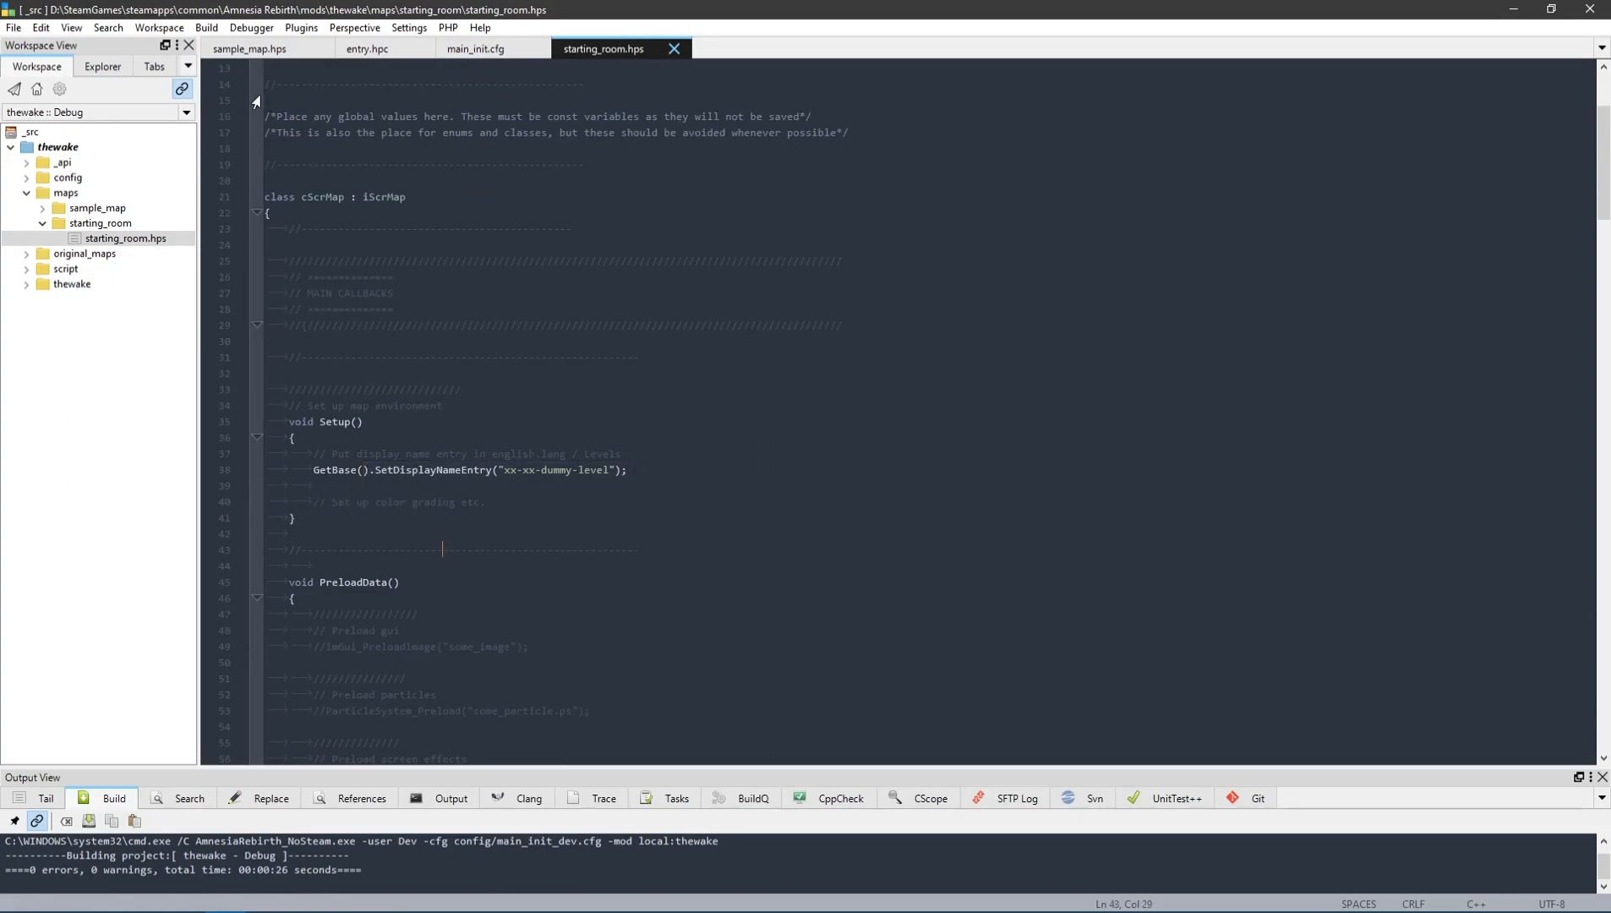
# Copy the PlayerBody_SetActive, Player_SetCanRun and Player_SetVertigoActive lines from the Setup function in sample_map.hps
pyautogui.click(266, 51)
pyautogui.scroll(-4, 412, 475)
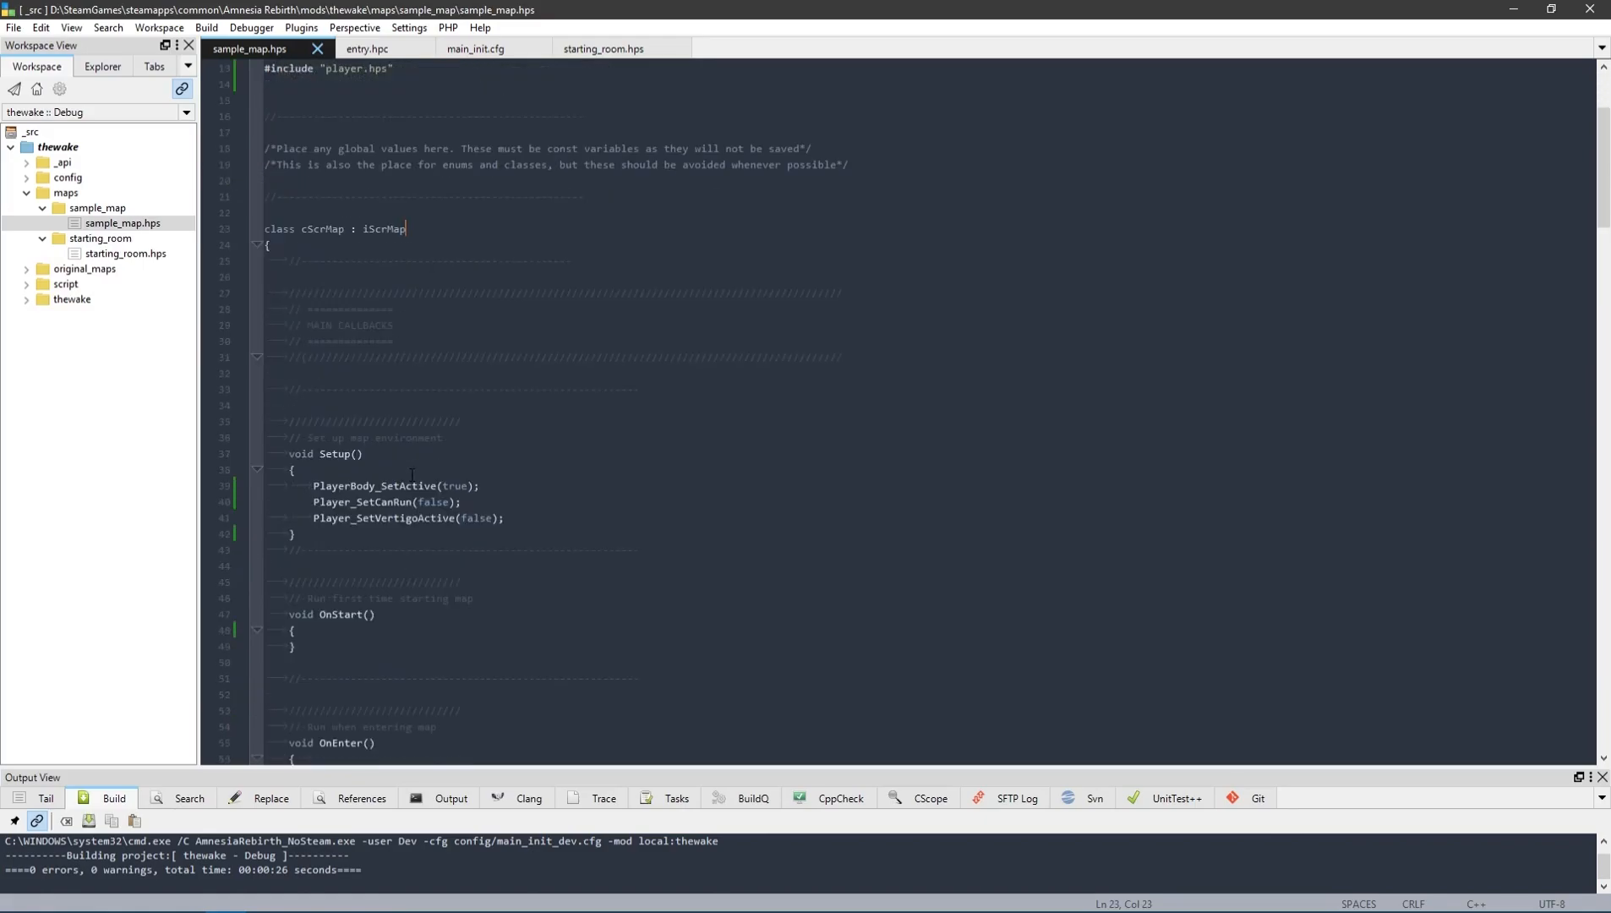
pyautogui.moveTo(513, 518); pyautogui.dragTo(313, 486)
pyautogui.rightClick(328, 496)
pyautogui.click(390, 576)
pyautogui.click(292, 534)
pyautogui.scroll(-3, 456, 549)
pyautogui.scroll(8, 456, 549)
# Replace the contents of Setup in starting_room.hps with the three copied player lines and save the script
pyautogui.click(590, 51)
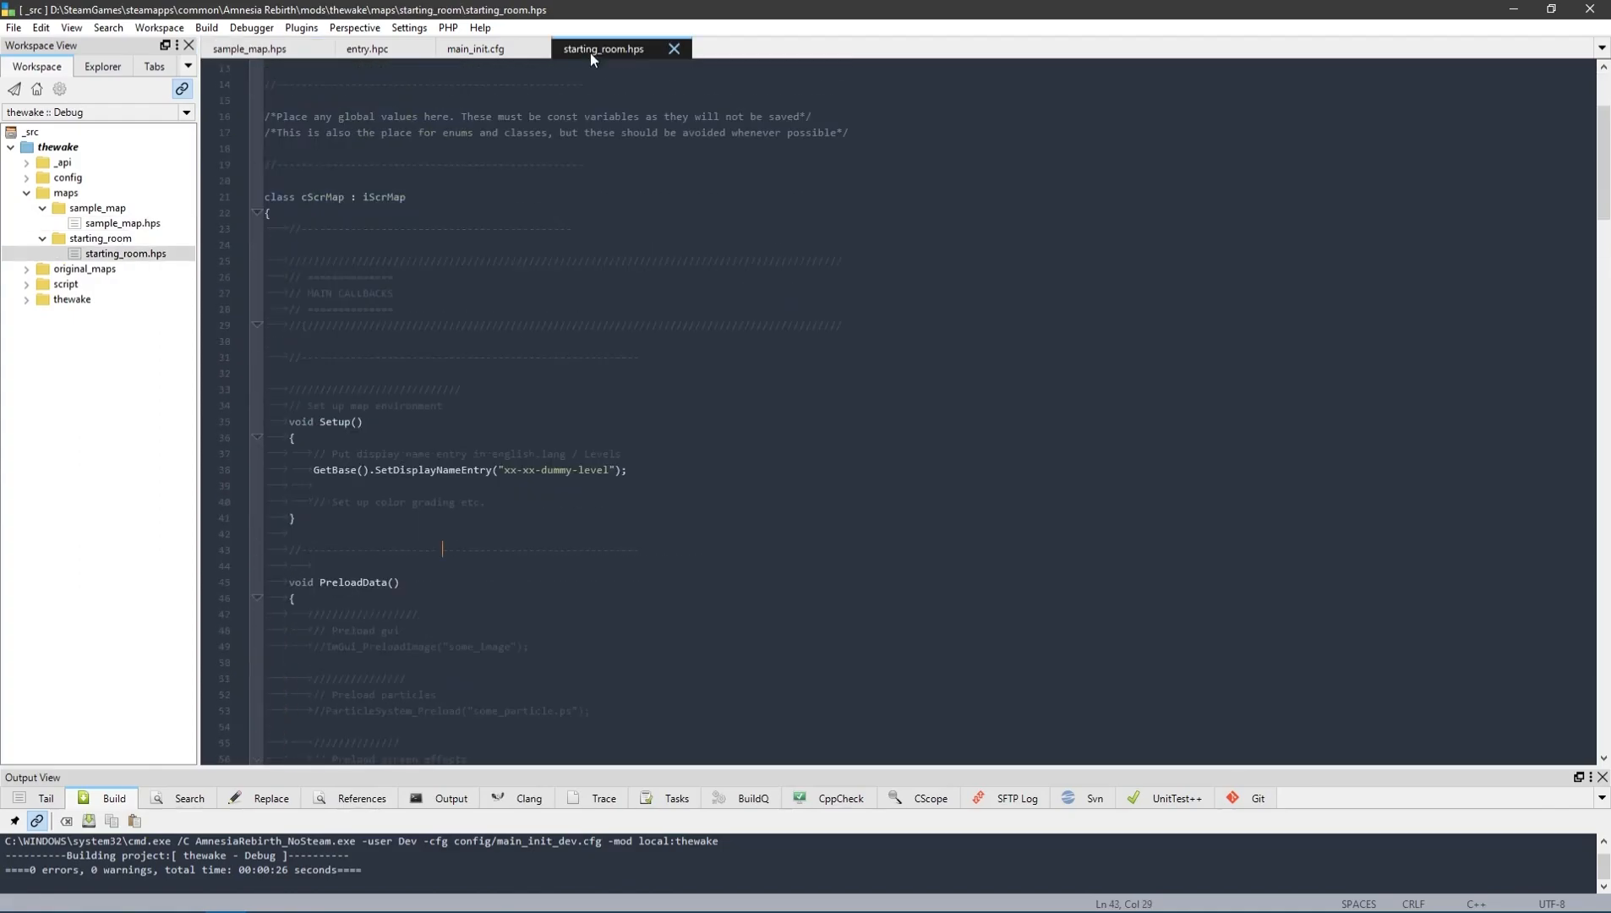
pyautogui.click(466, 485)
pyautogui.moveTo(505, 500); pyautogui.dragTo(313, 457)
pyautogui.hotkey('ctrl', 'v')
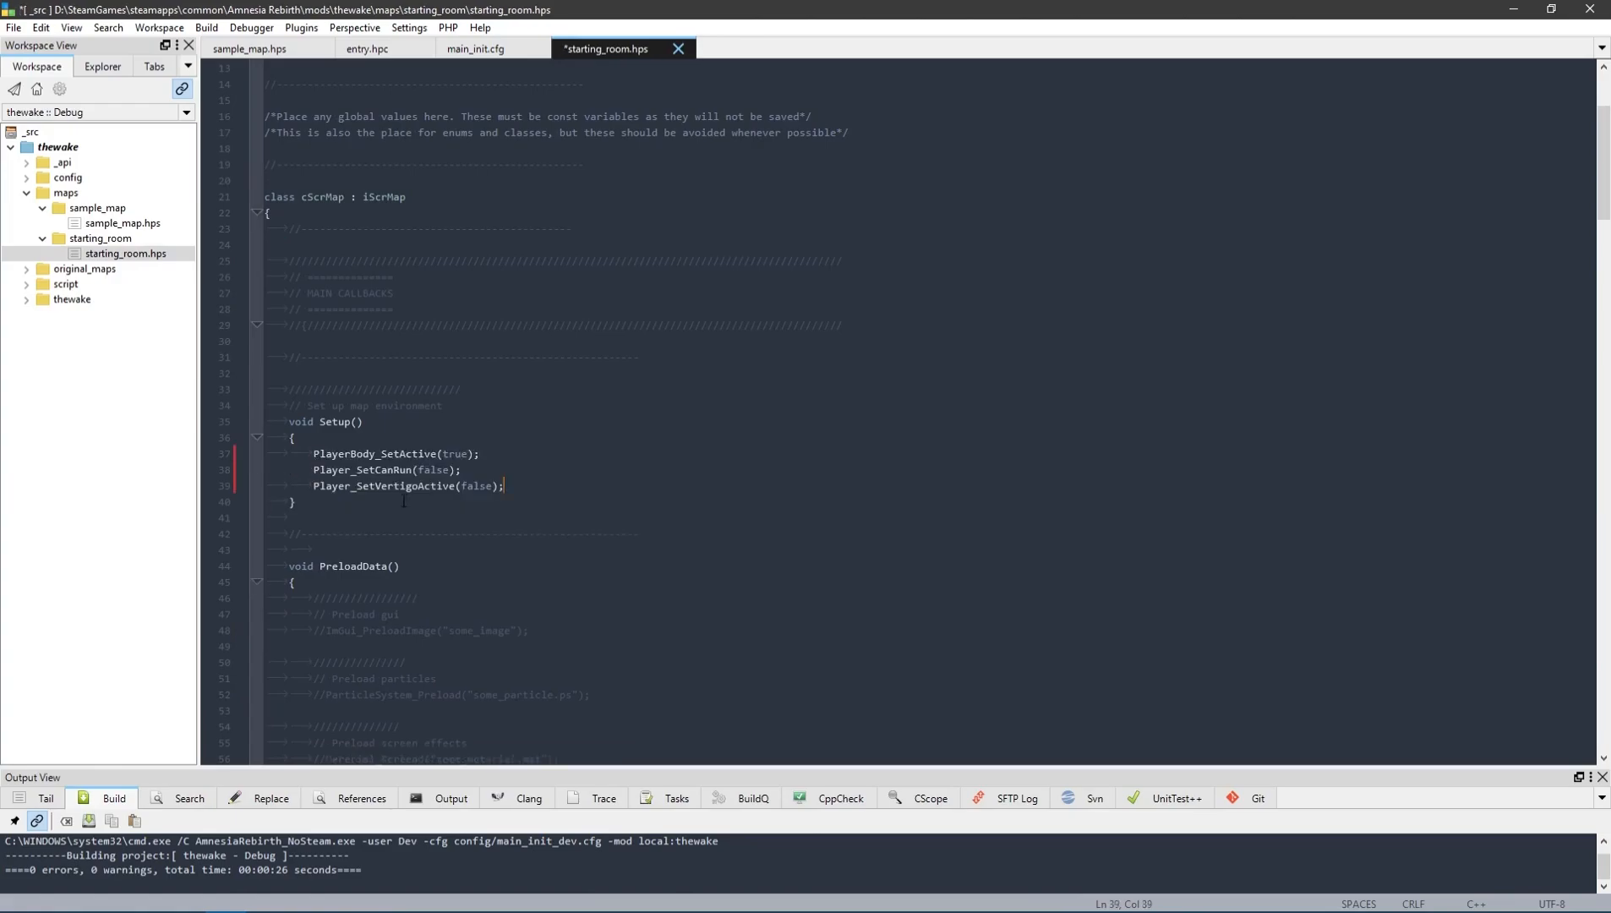
pyautogui.hotkey('ctrl', 's')
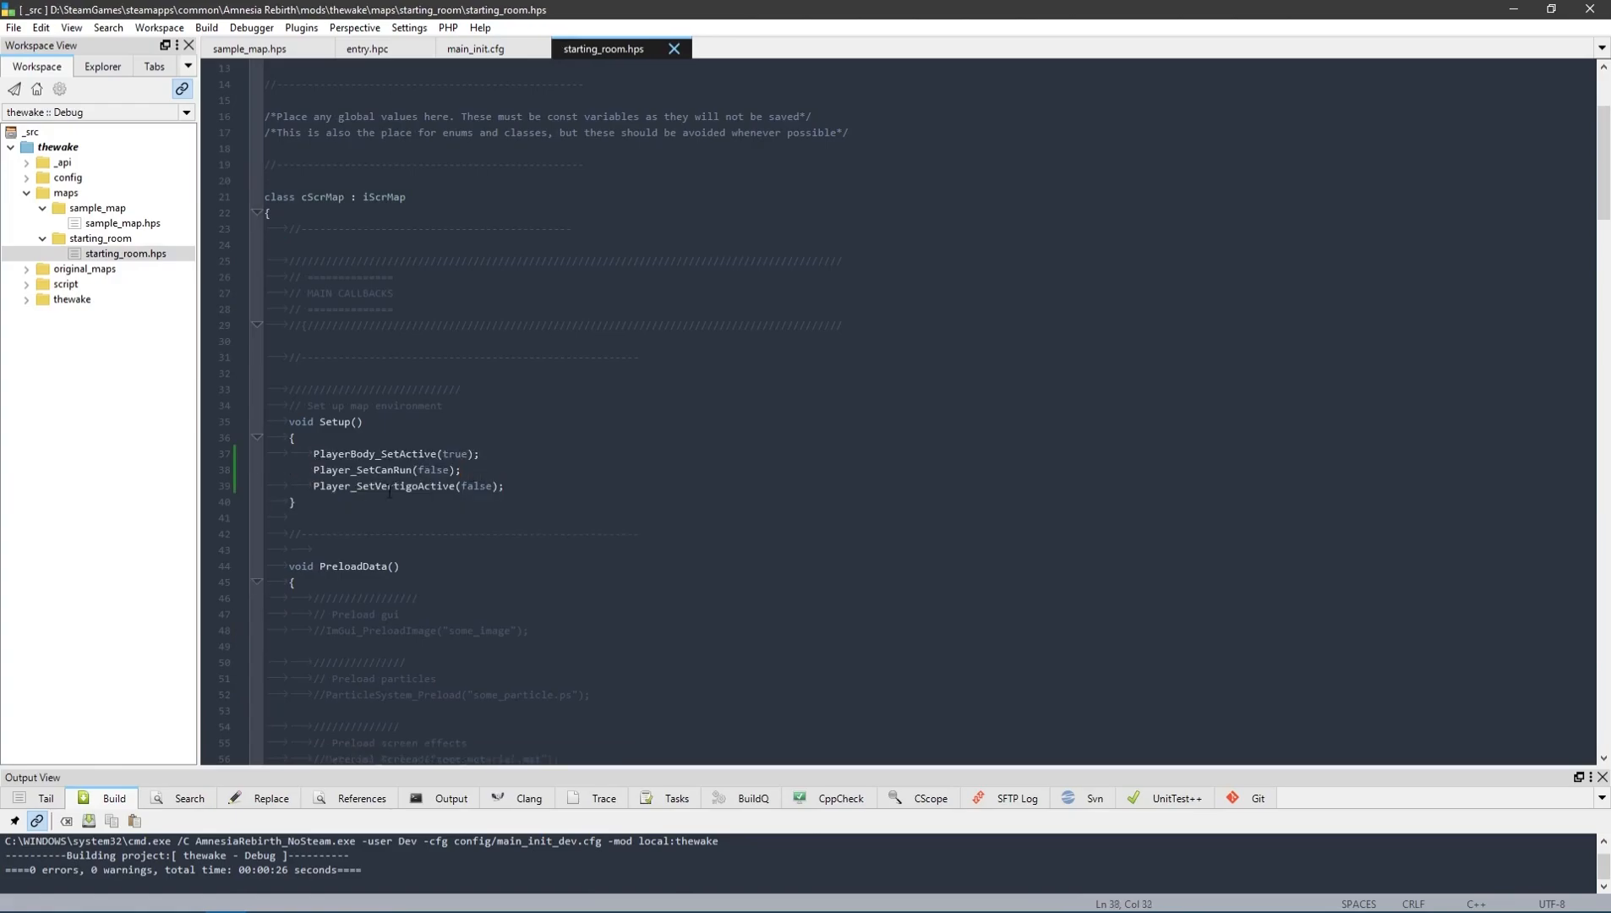
# Delete the Player_SetCanRun(false) line from Setup in starting_room.hps and save the script
pyautogui.click(390, 486)
pyautogui.hotkey('shift', 'Home')
pyautogui.press('BackSpace')
pyautogui.press('BackSpace')
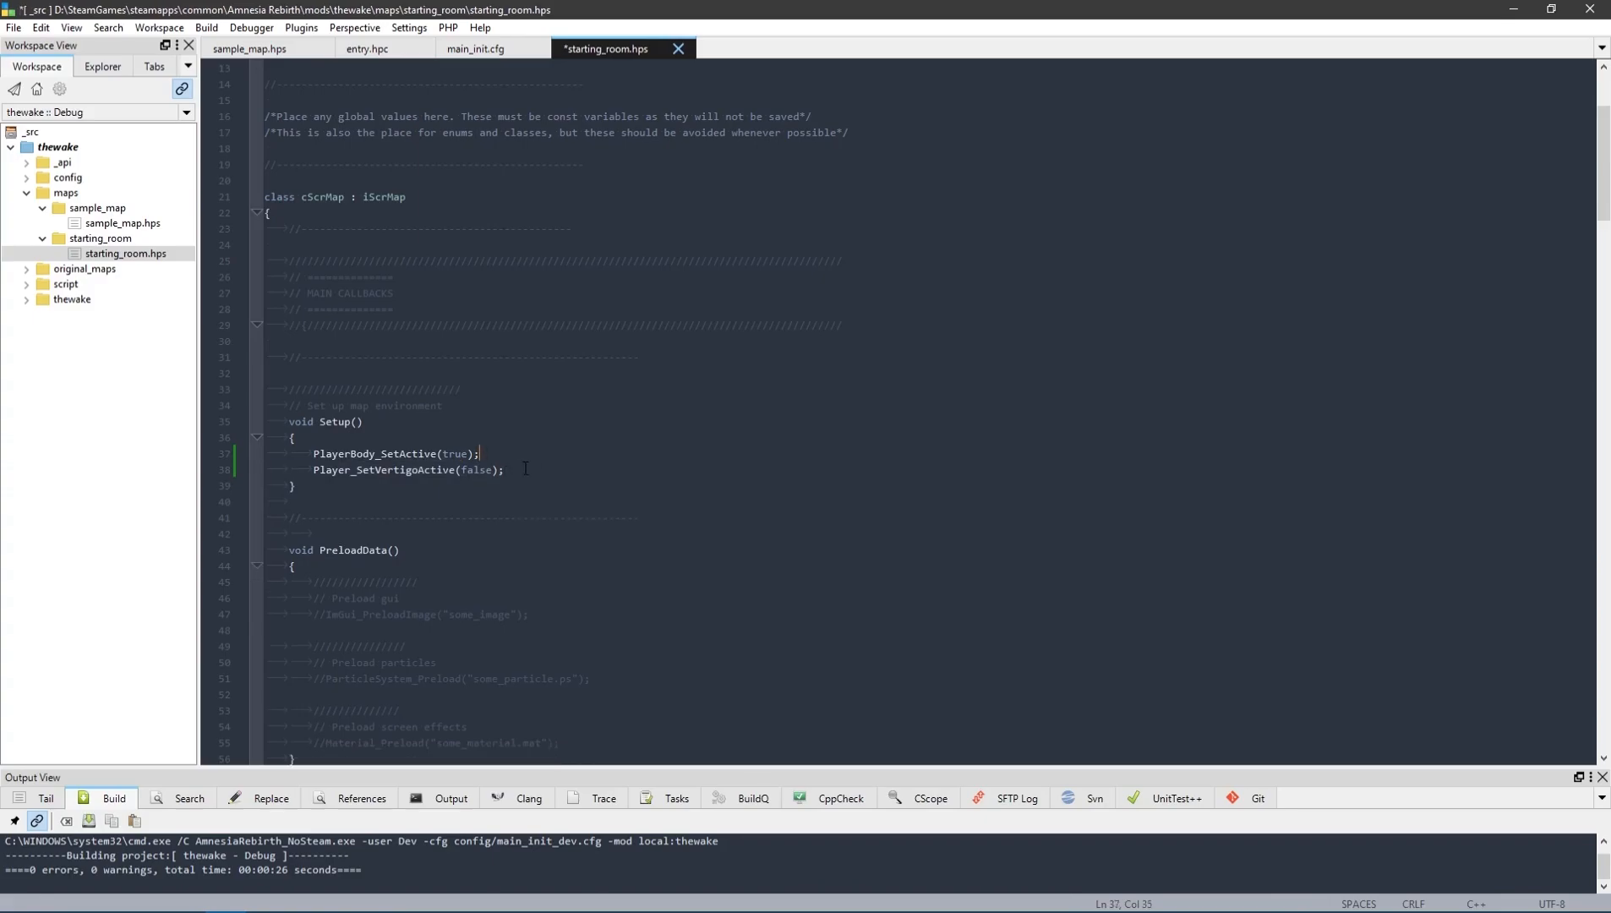
pyautogui.hotkey('ctrl', 's')
# Look over the remaining callbacks in starting_room.hps and build the project to launch the mod in the game
pyautogui.scroll(4, 526, 446)
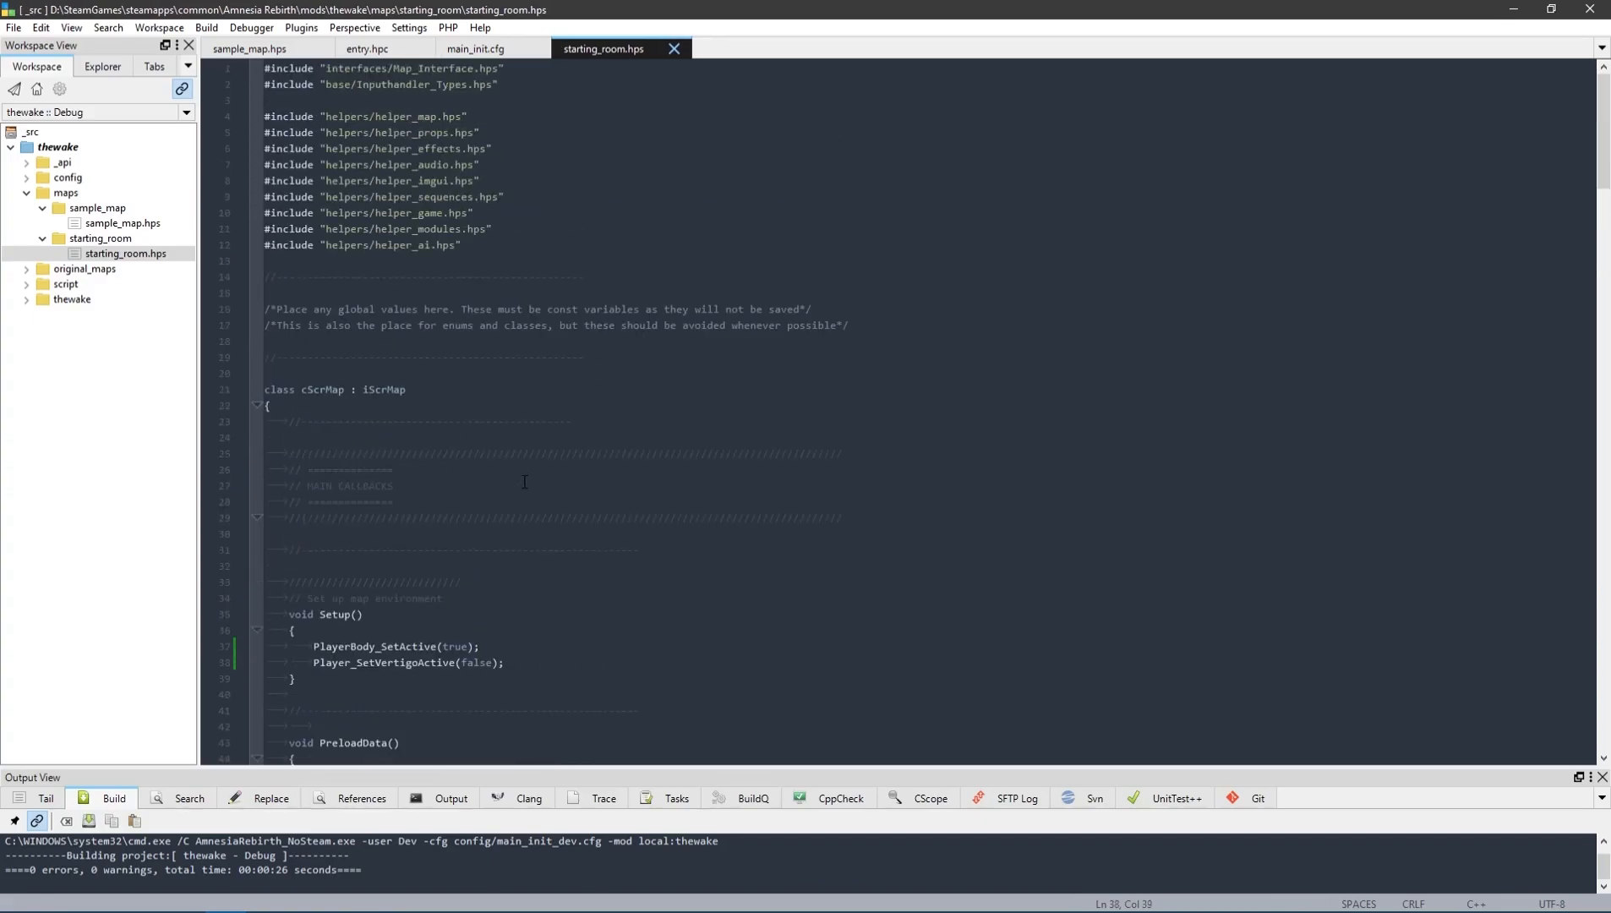
pyautogui.scroll(-3, 511, 507)
pyautogui.press('Down')
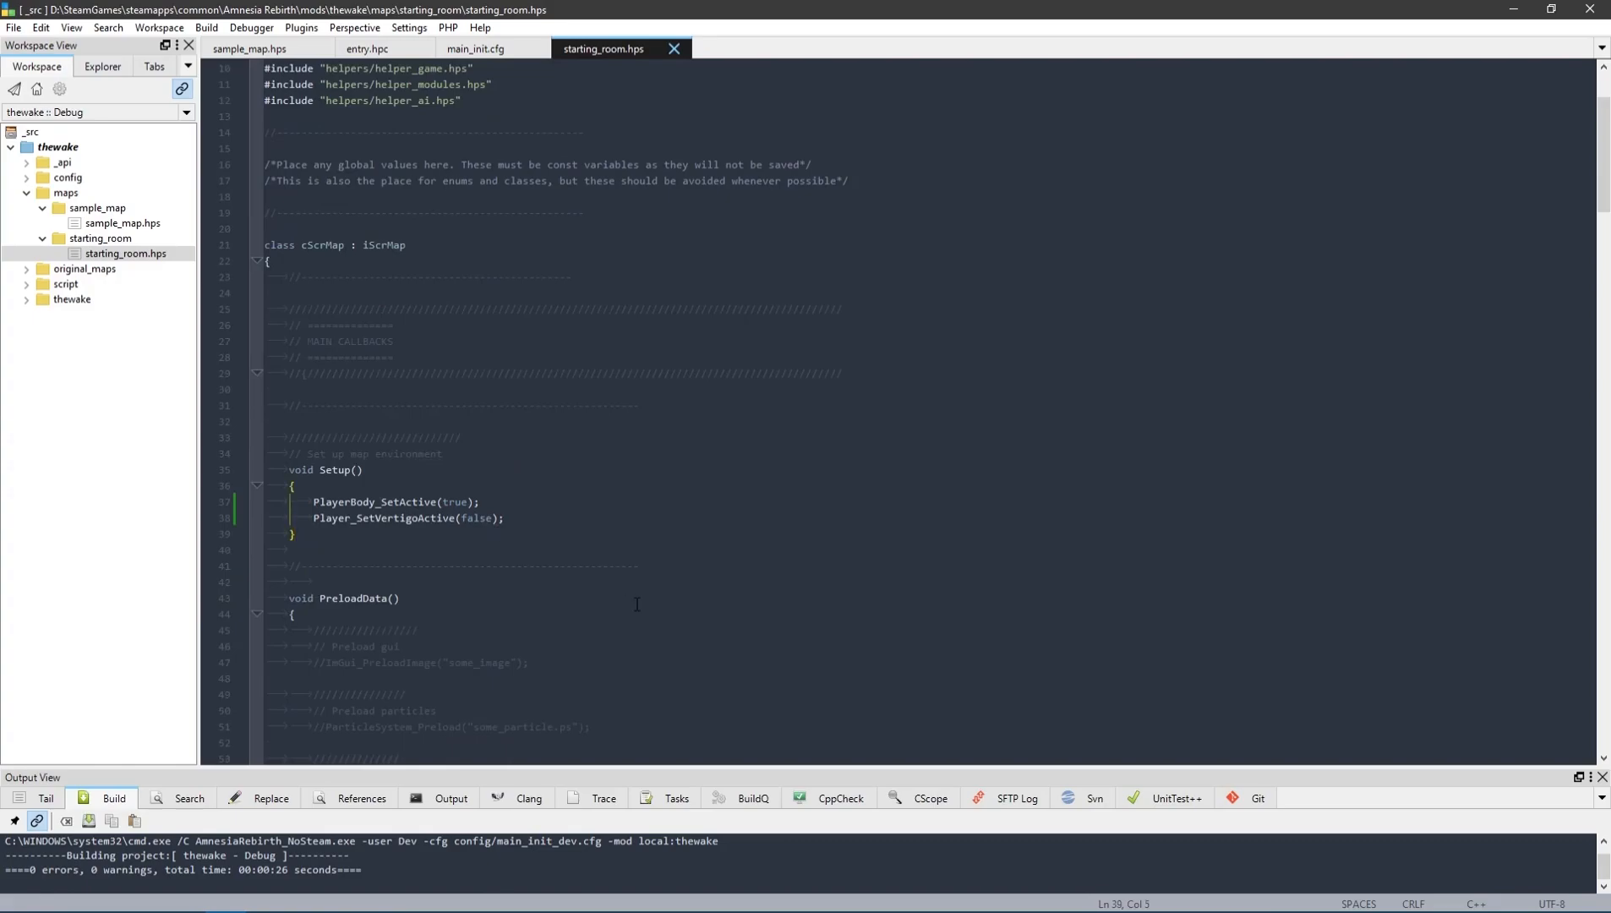
pyautogui.scroll(-14, 516, 578)
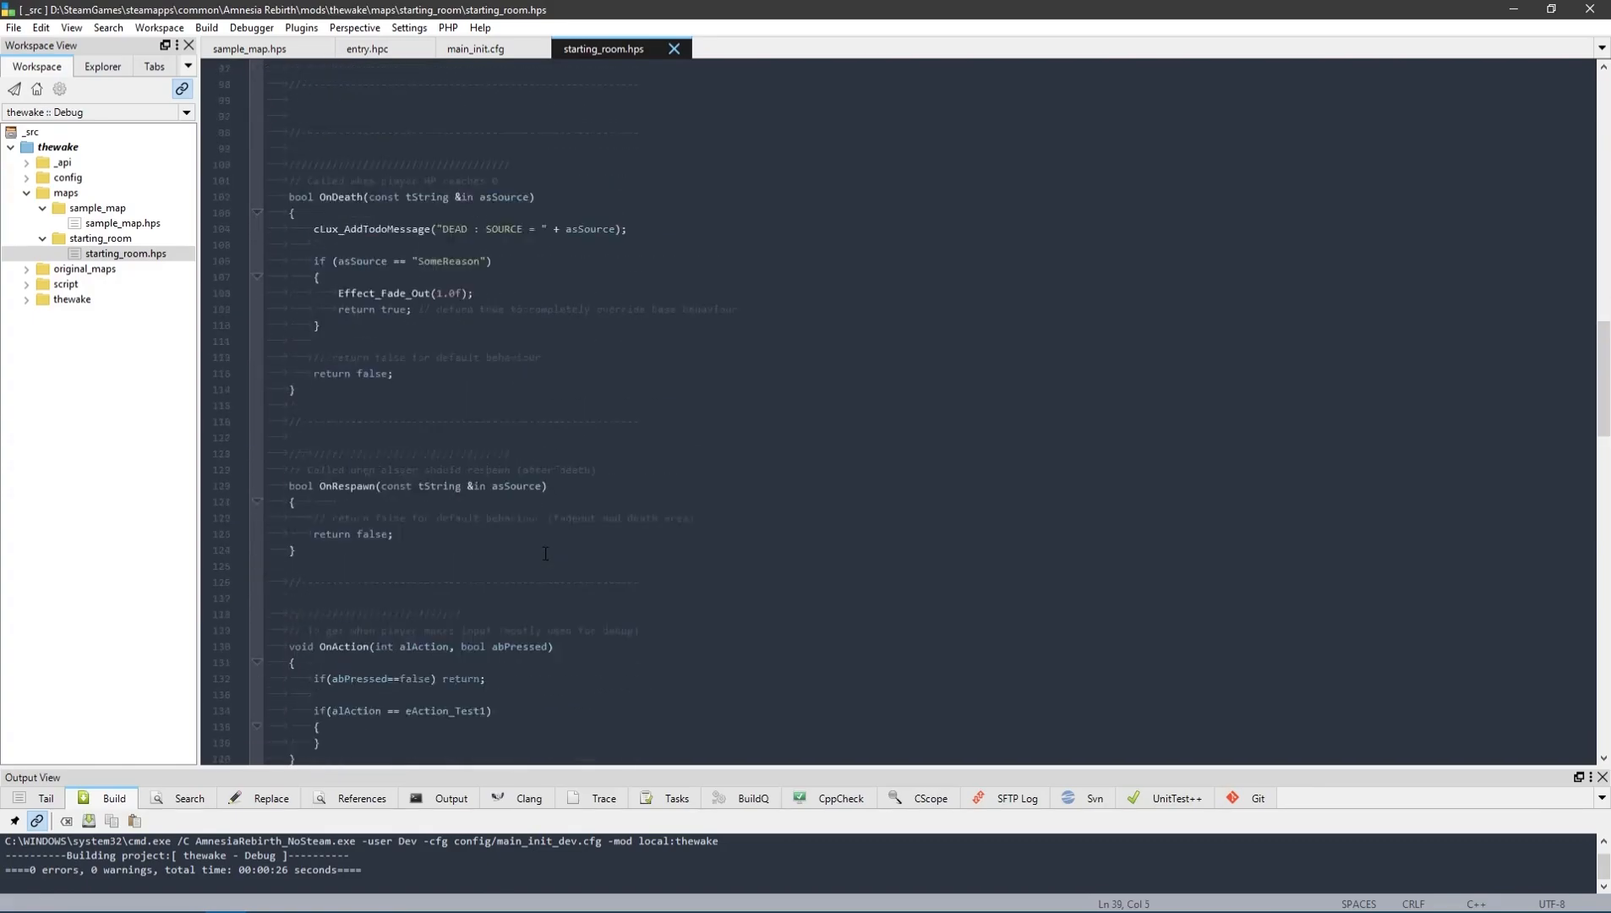
pyautogui.scroll(17, 544, 559)
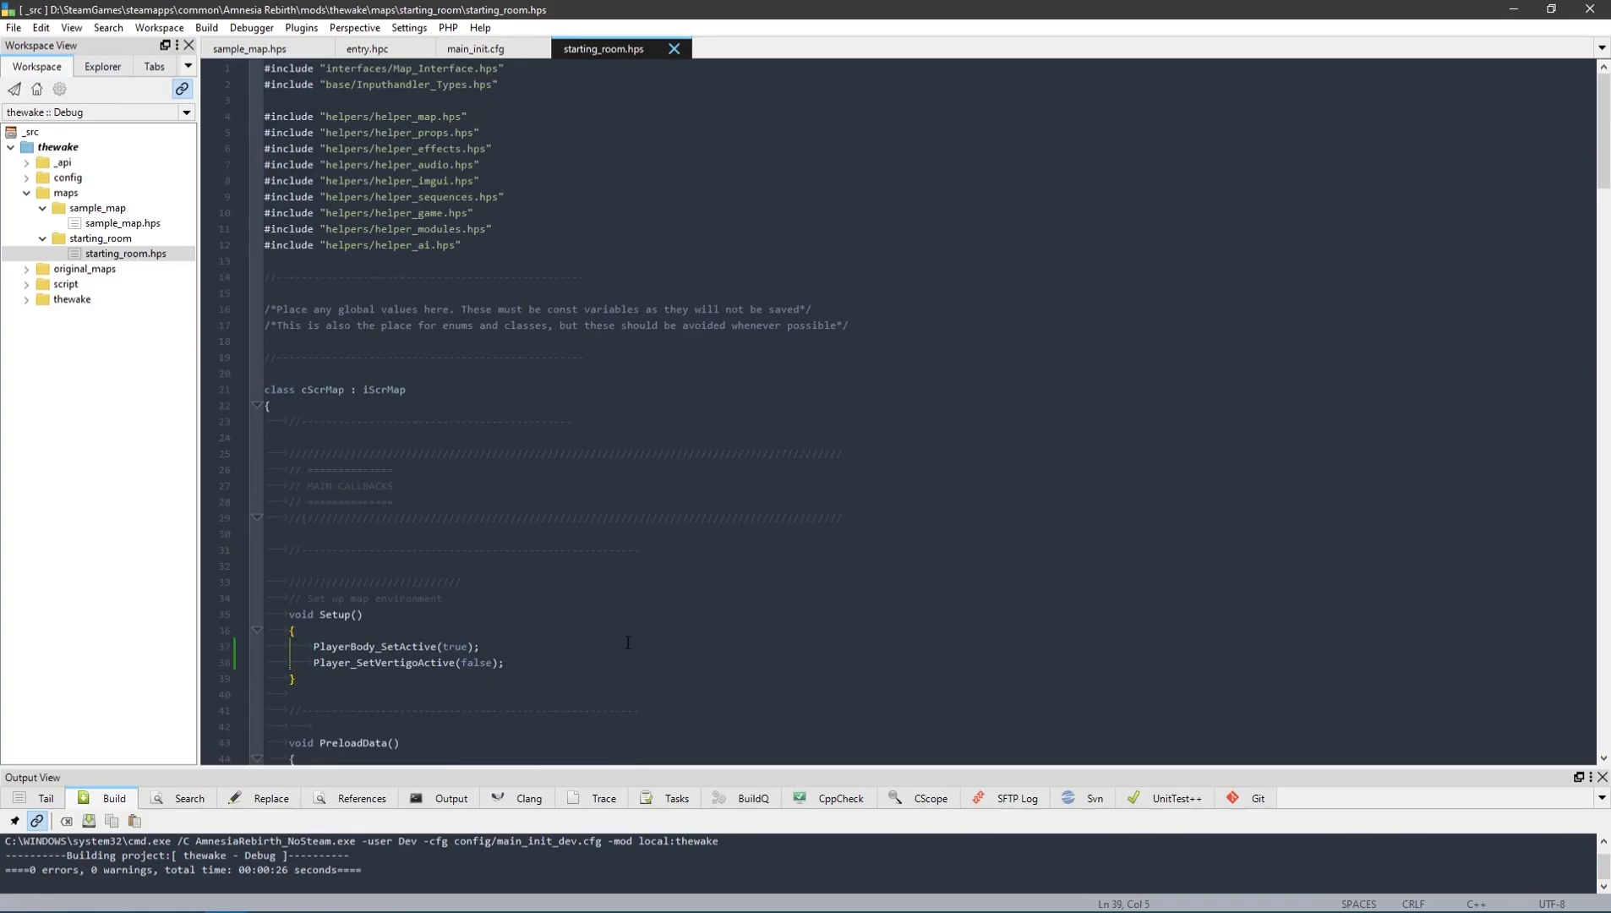
pyautogui.press('F7')
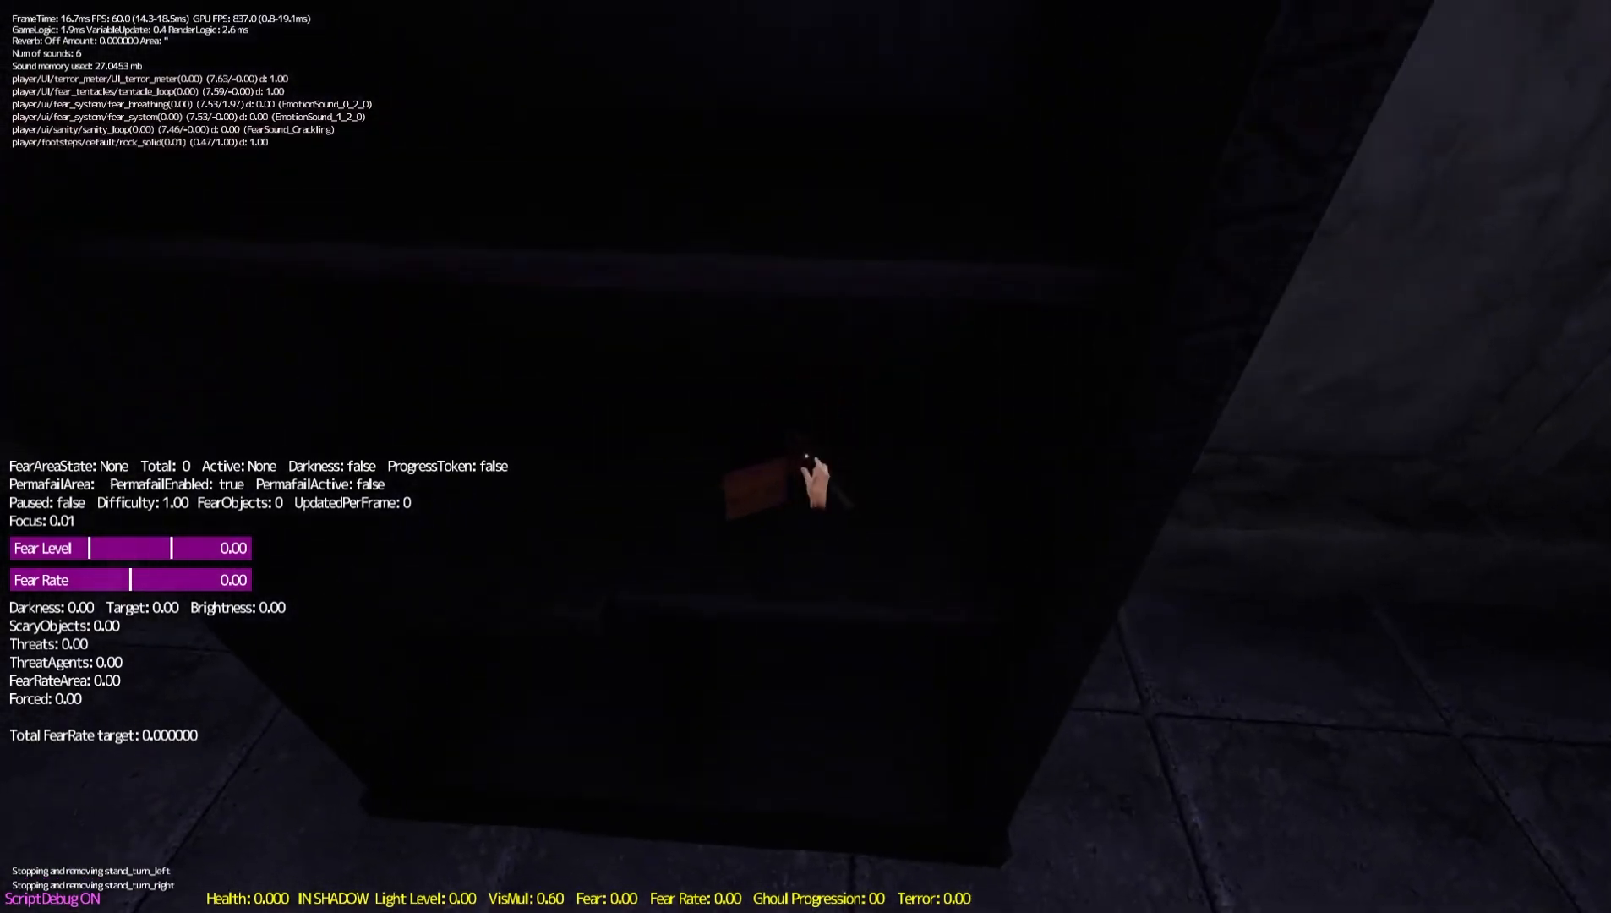
# Test the map in the game by collecting the matchbooks, lighting the hanging oil lamp with a match and walking around the lit room
pyautogui.click(805, 457)
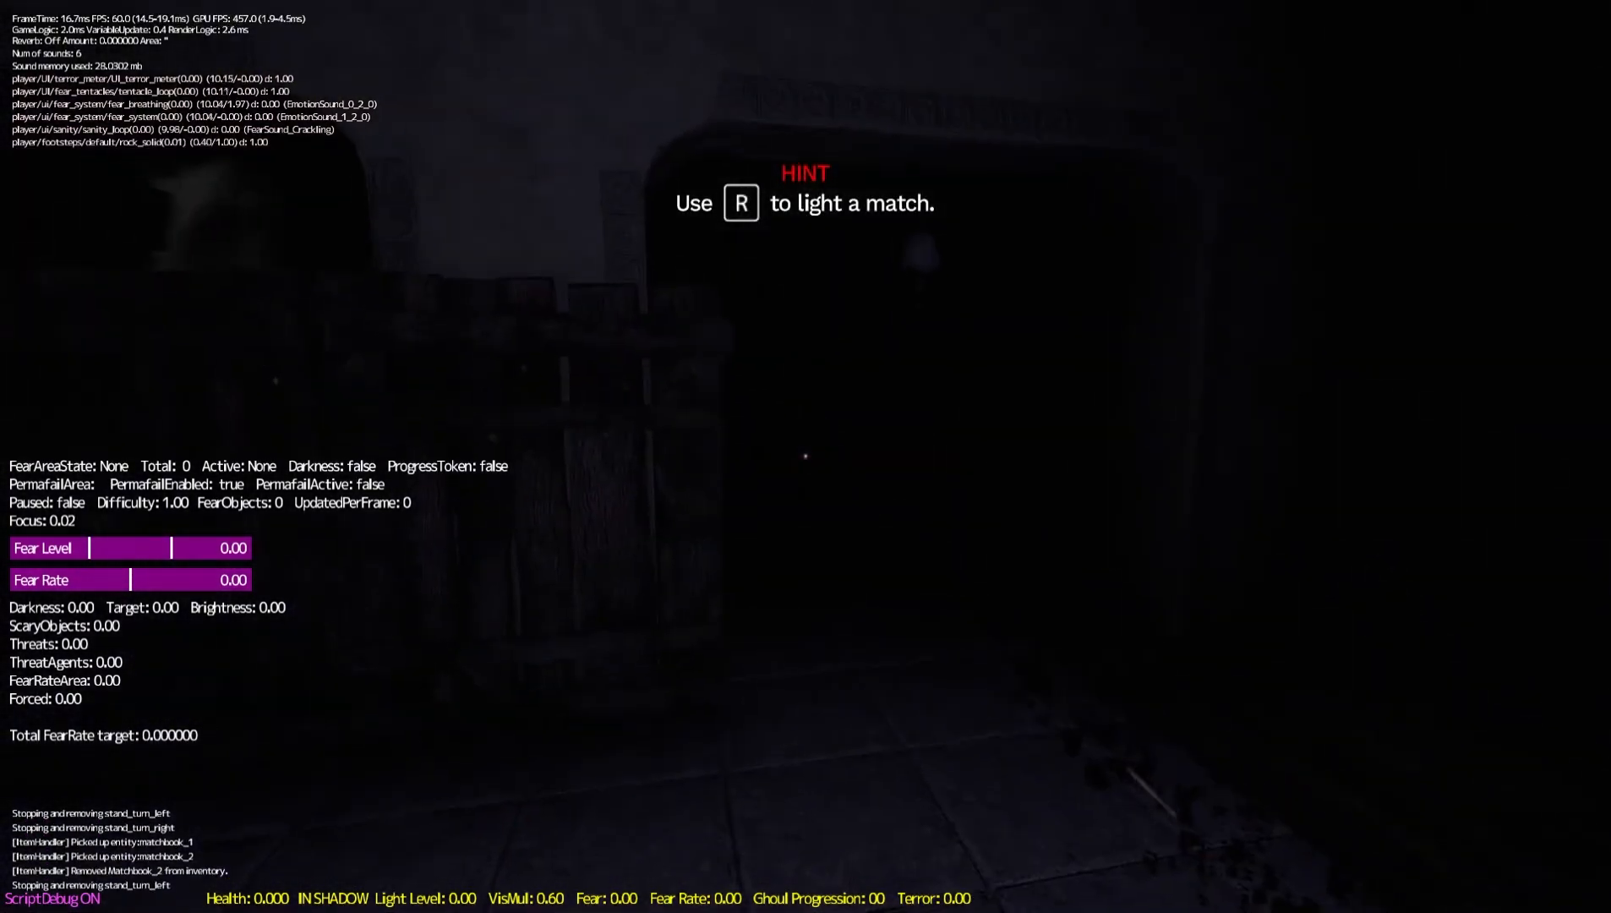
pyautogui.press('r')
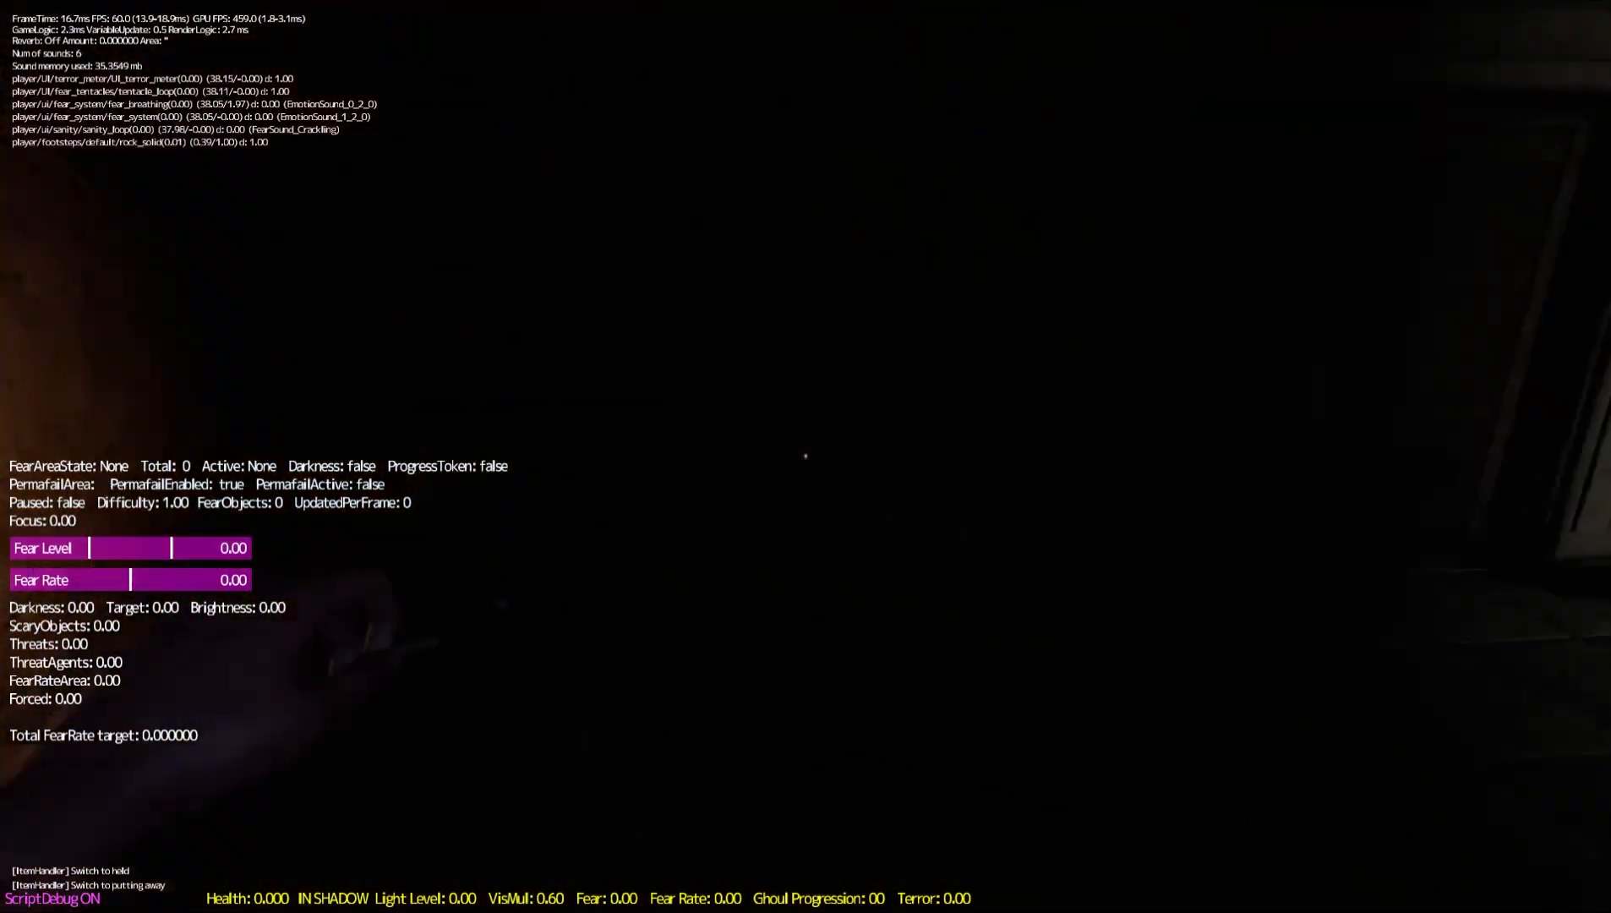
pyautogui.press('w')
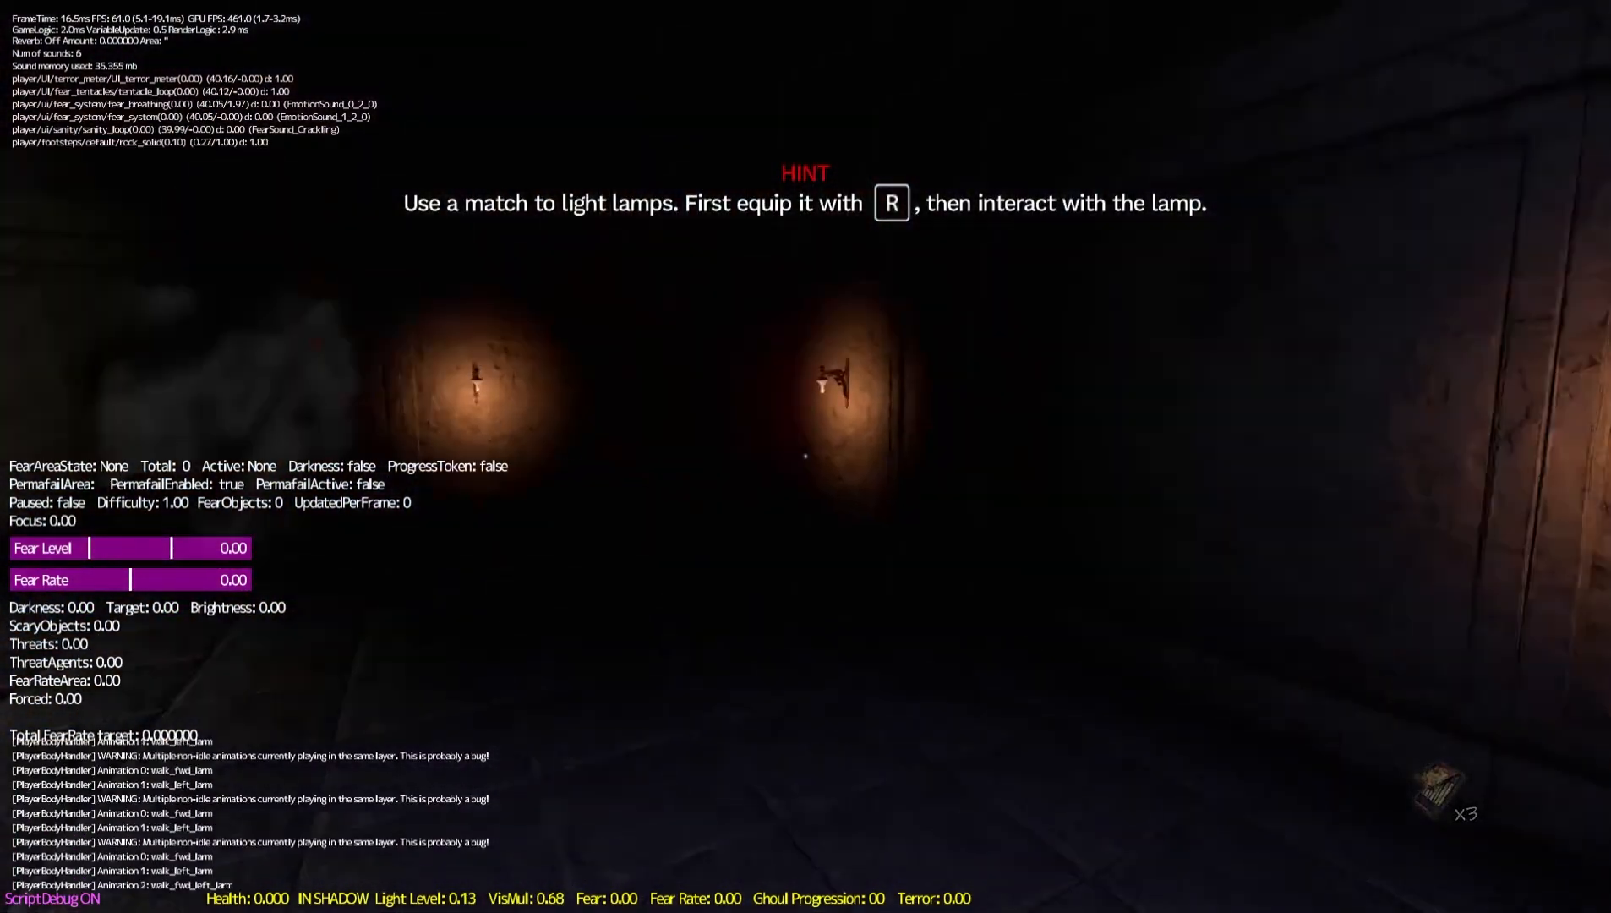
pyautogui.press('w')
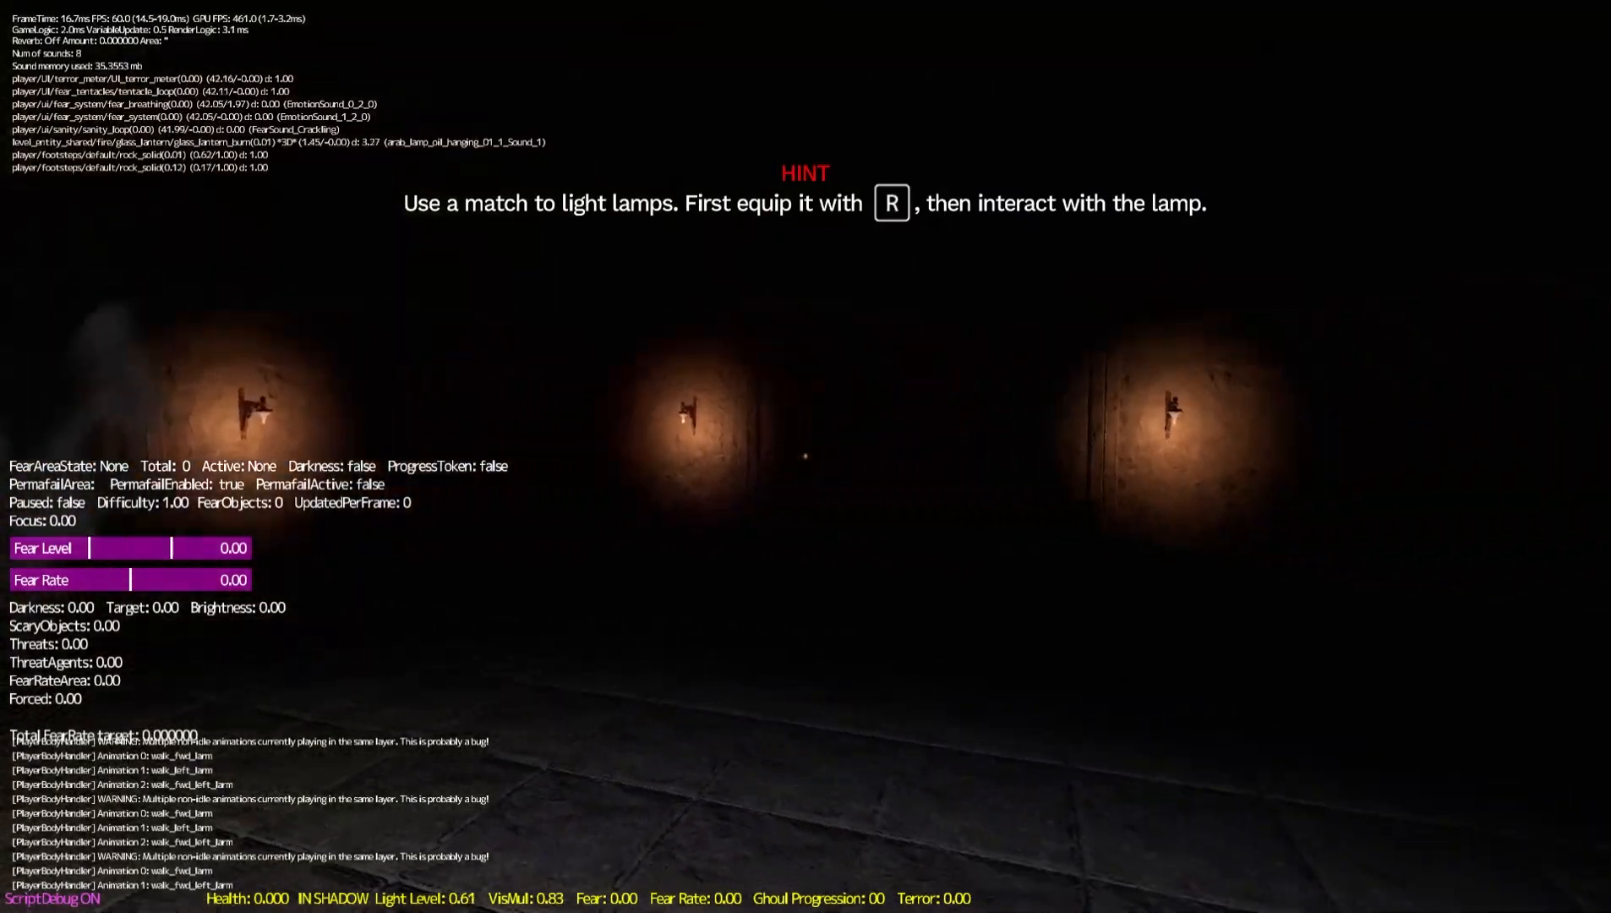
pyautogui.press('w')
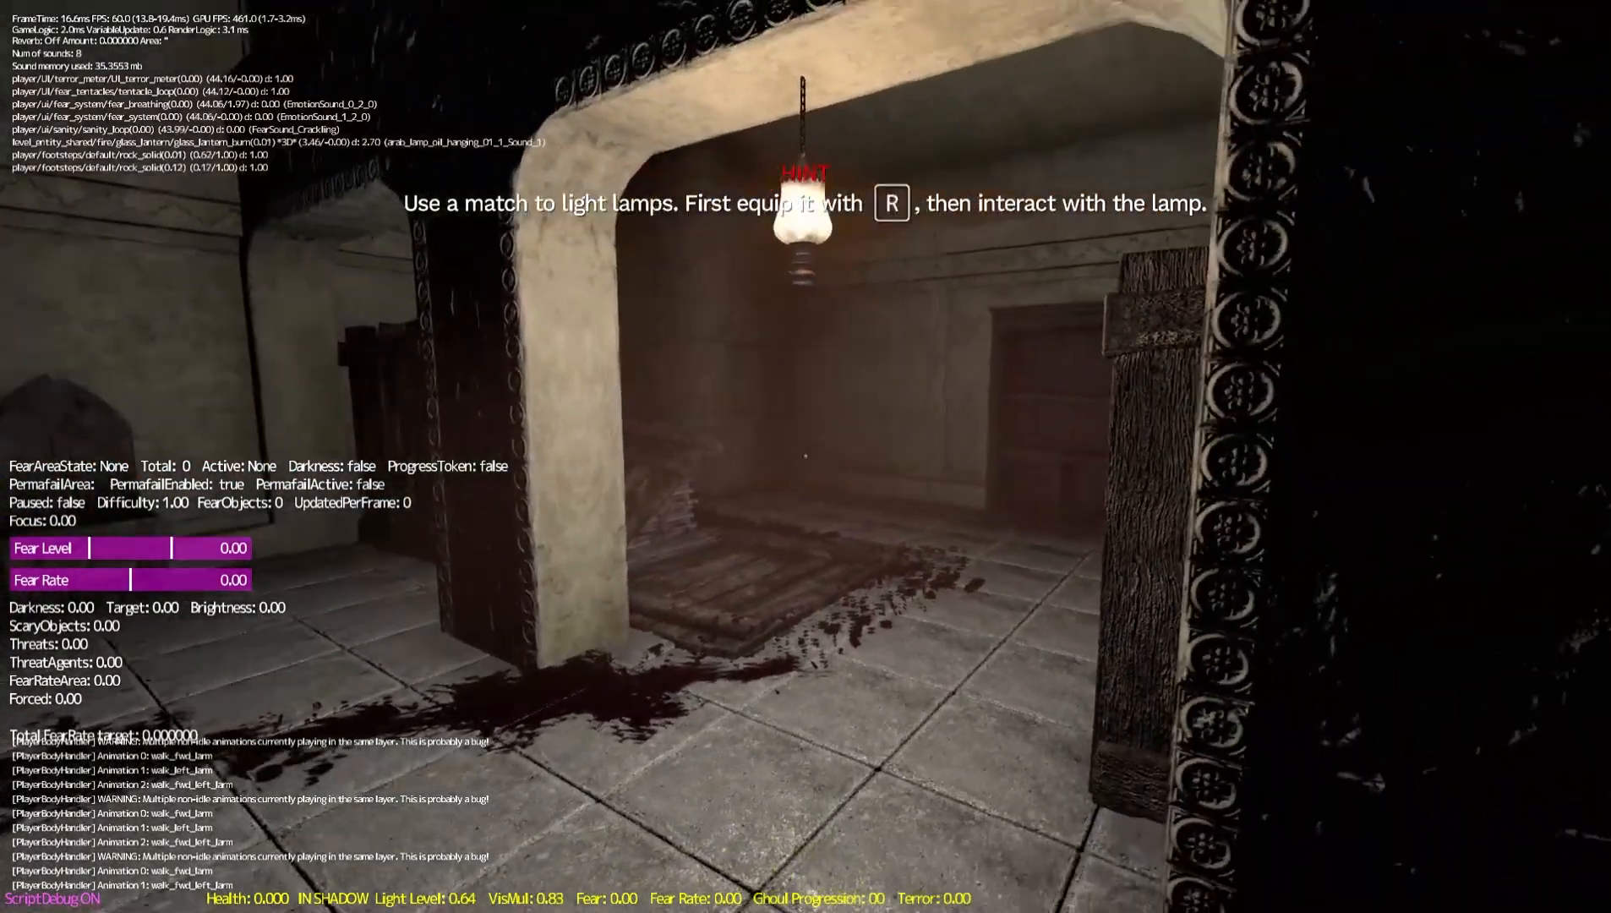
pyautogui.press('s')
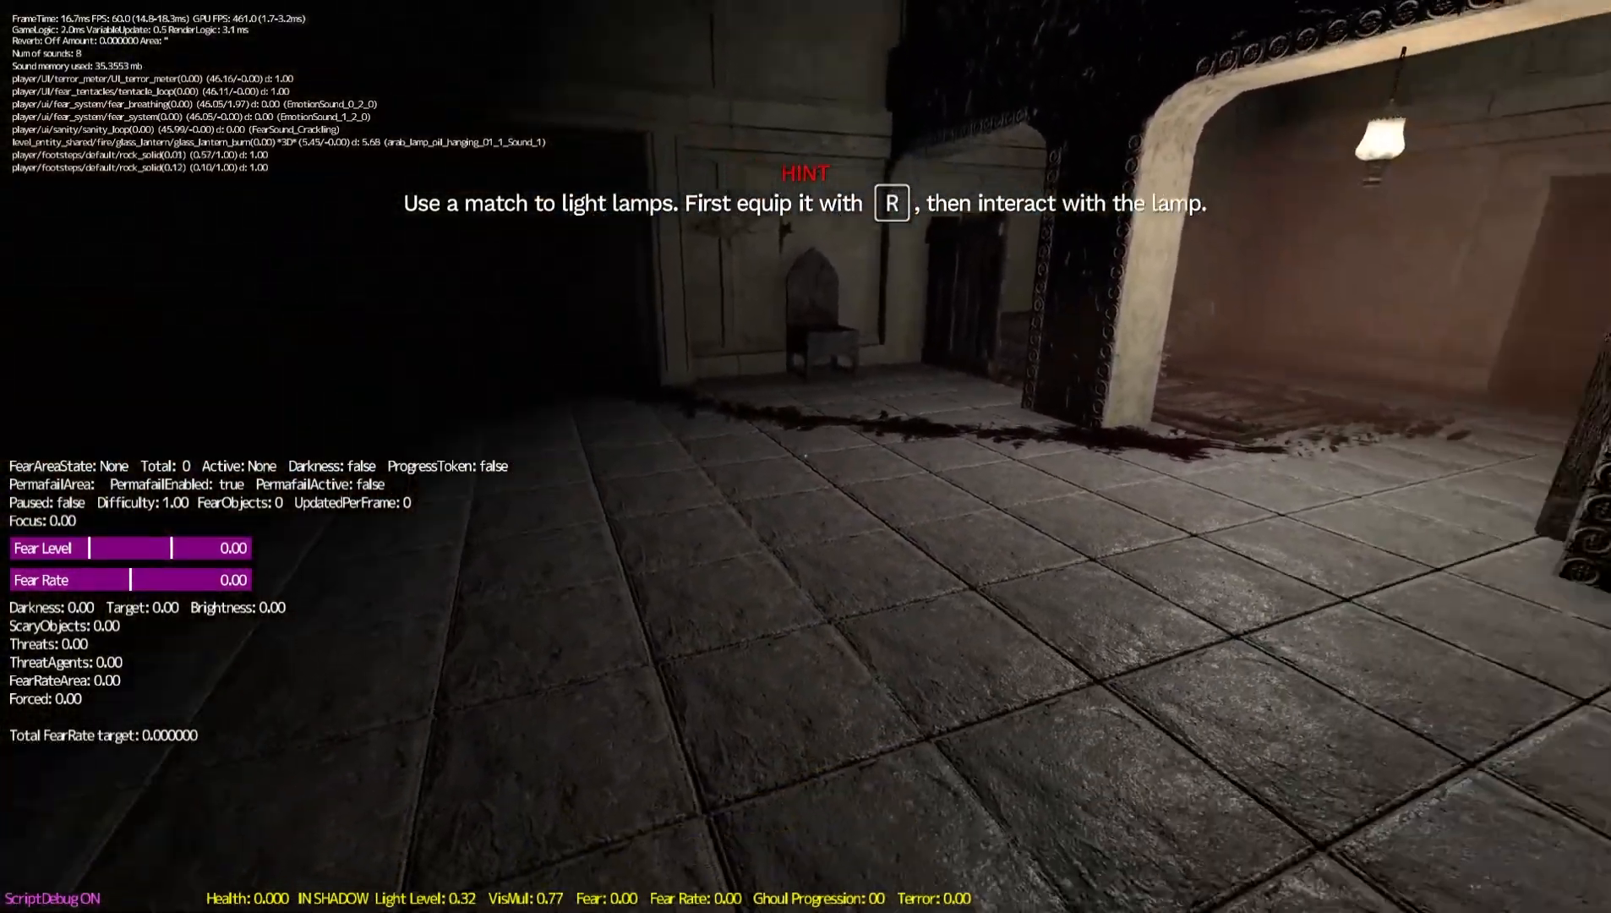
# Walk around the room in the game to examine the lit hanging lamp and wall torches, and exit the game
pyautogui.press('w')
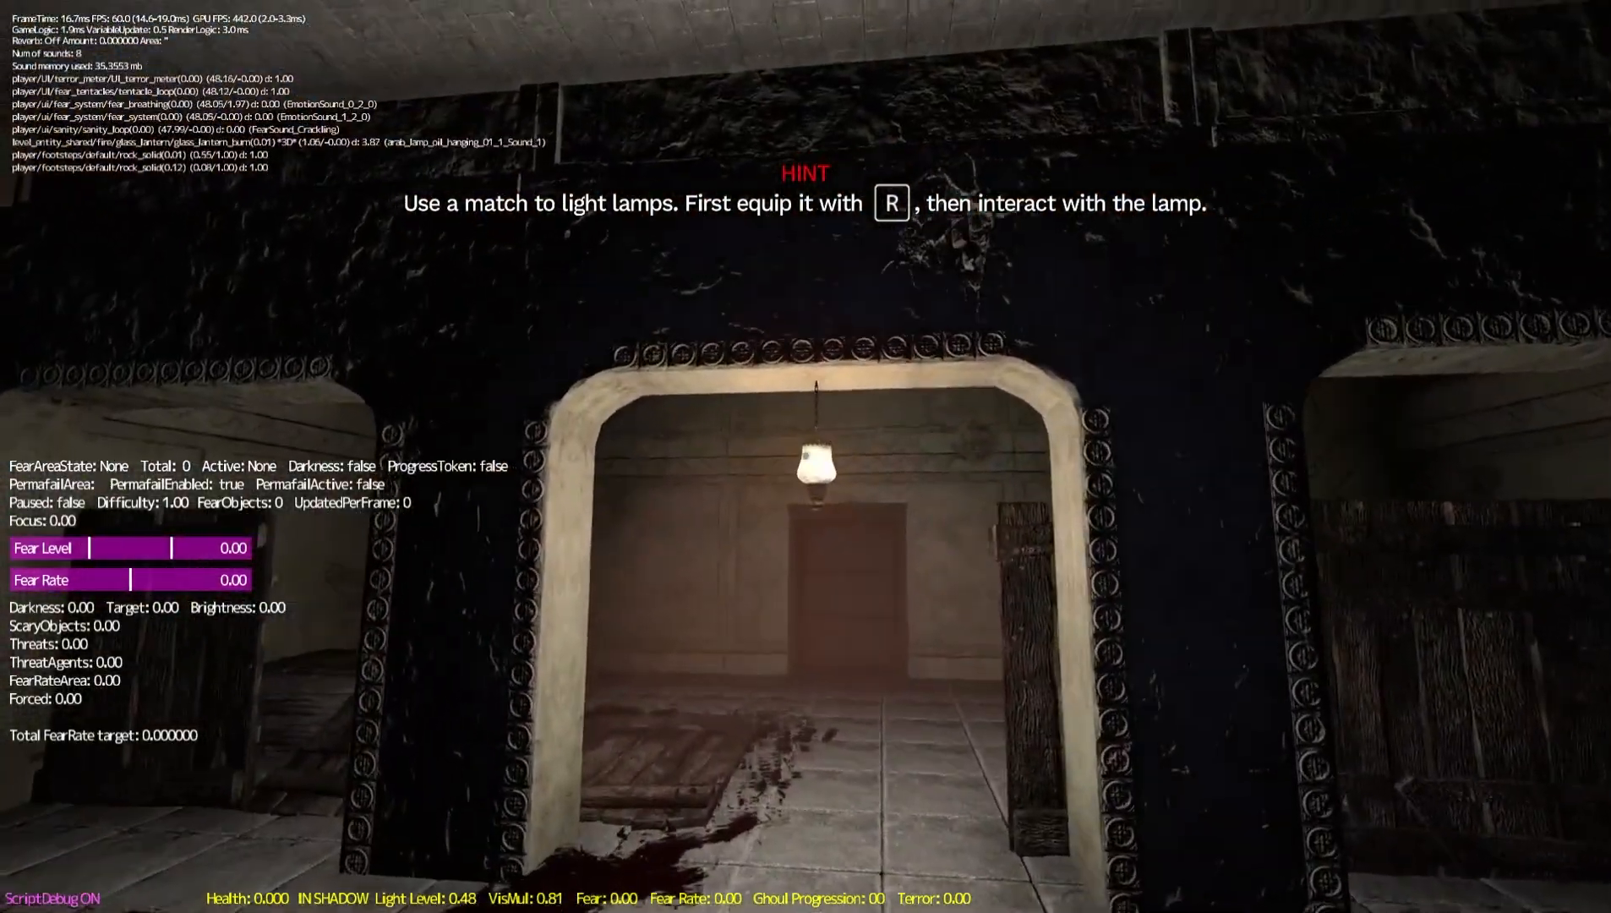
pyautogui.press('w')
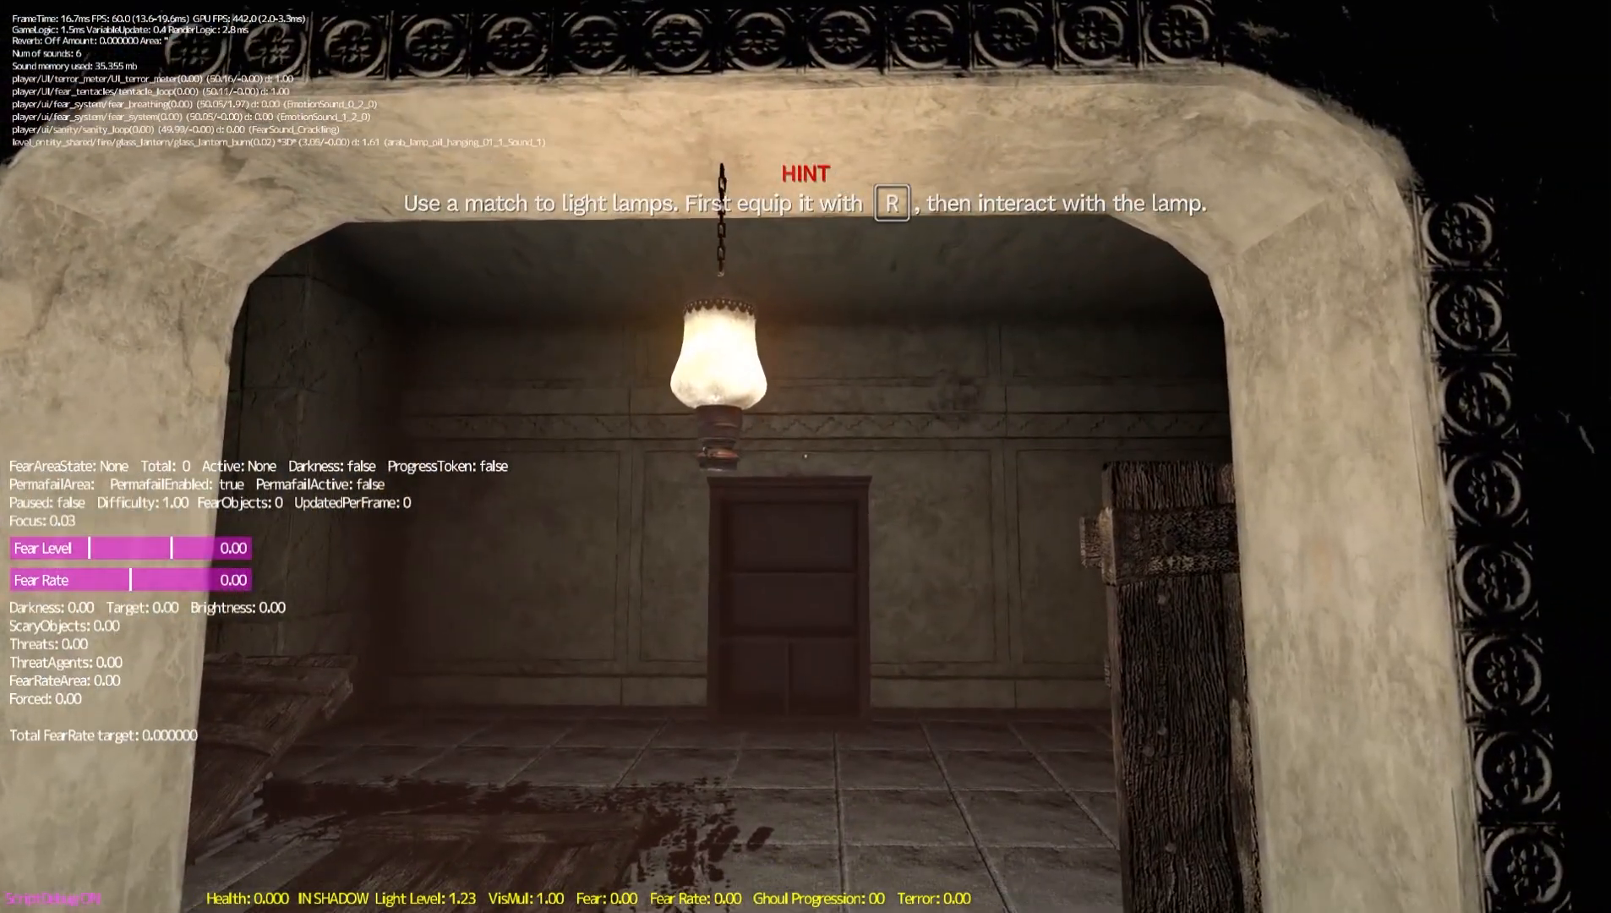
pyautogui.press('w')
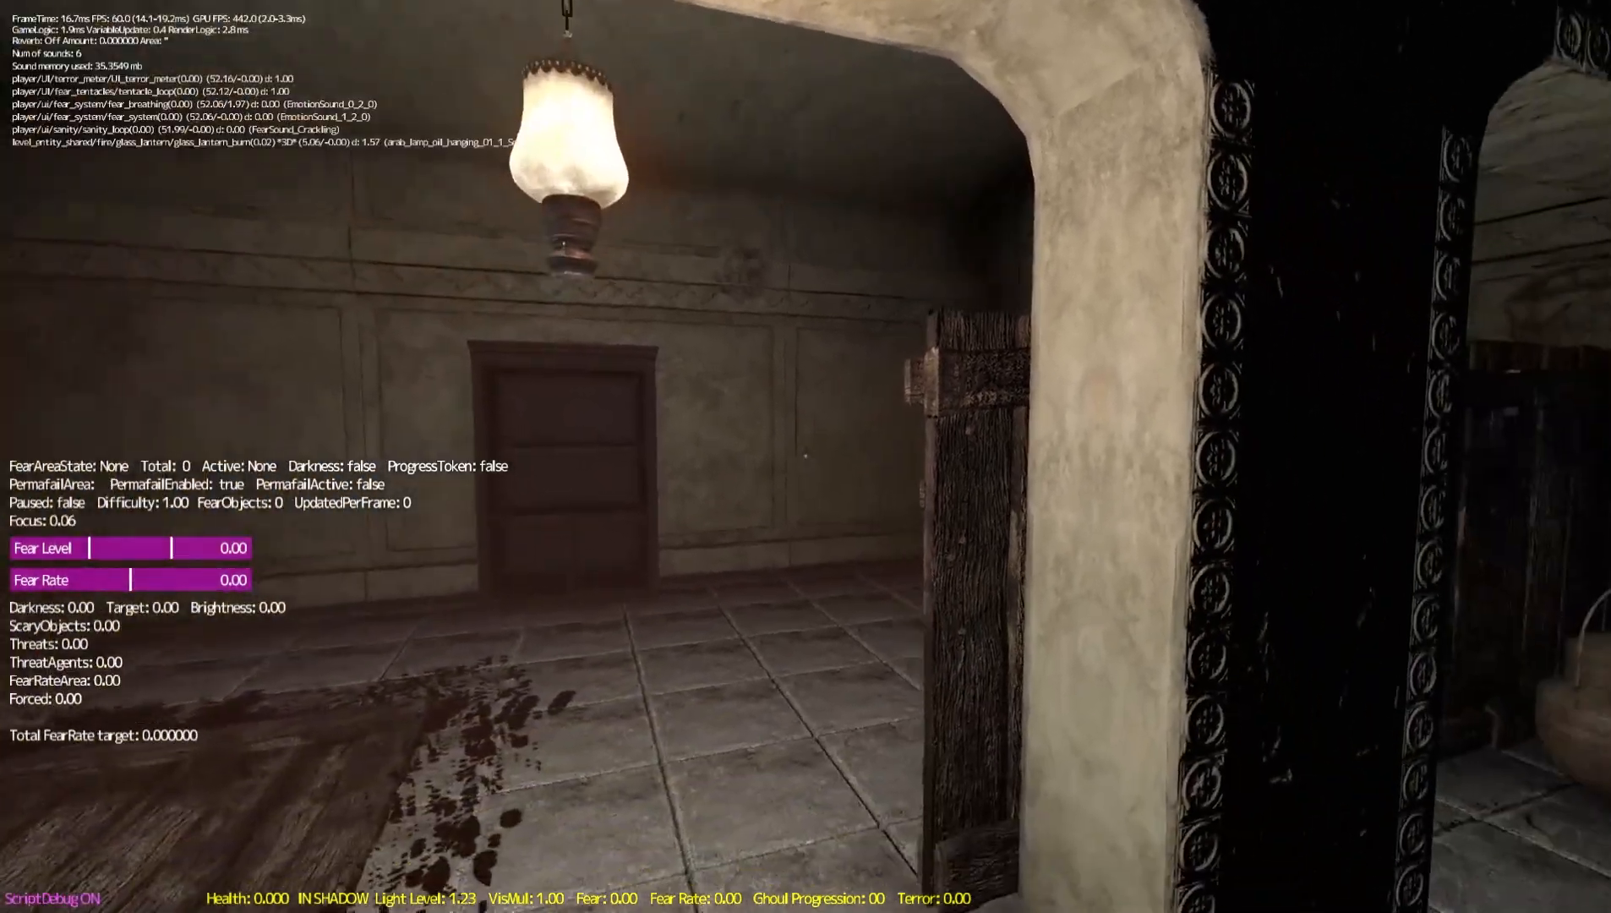
pyautogui.press('w')
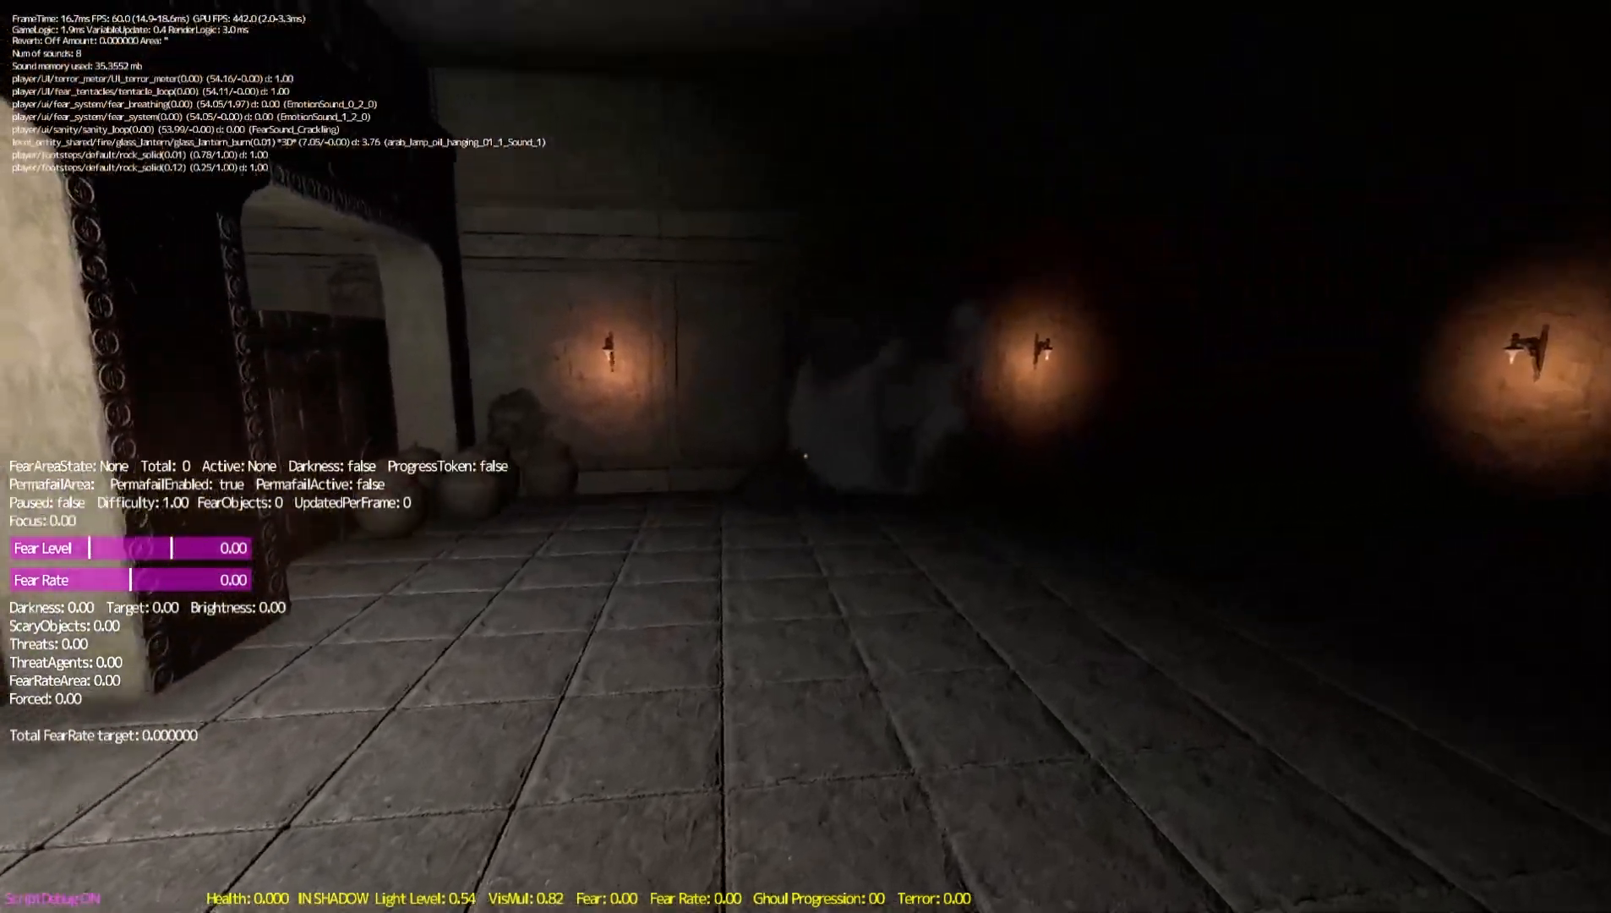
pyautogui.press('w')
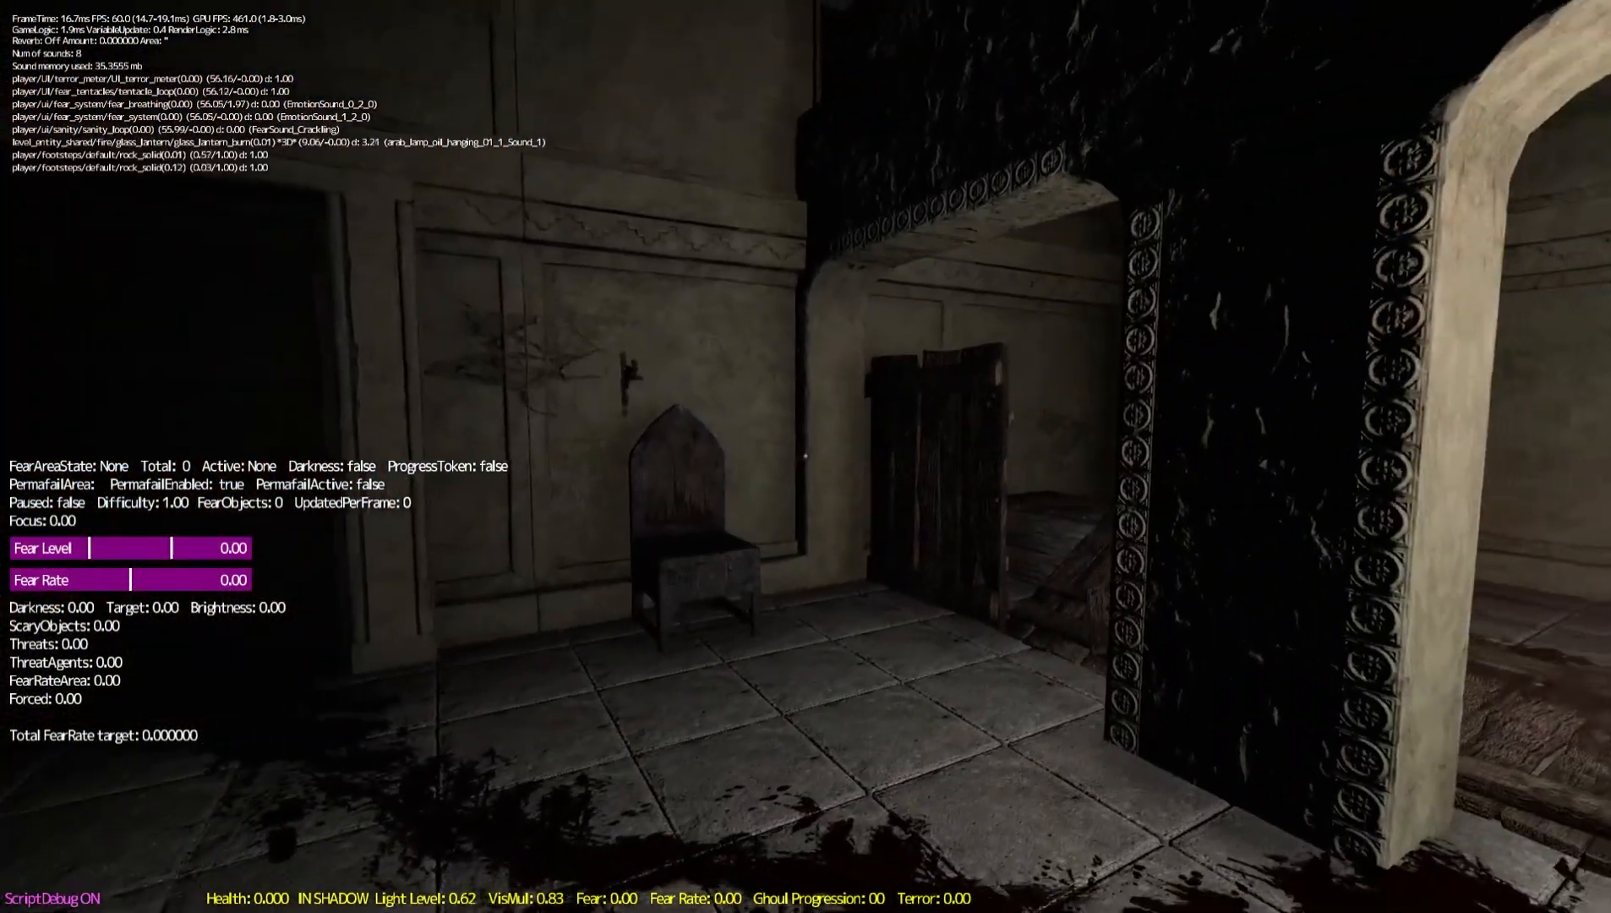
pyautogui.press('w')
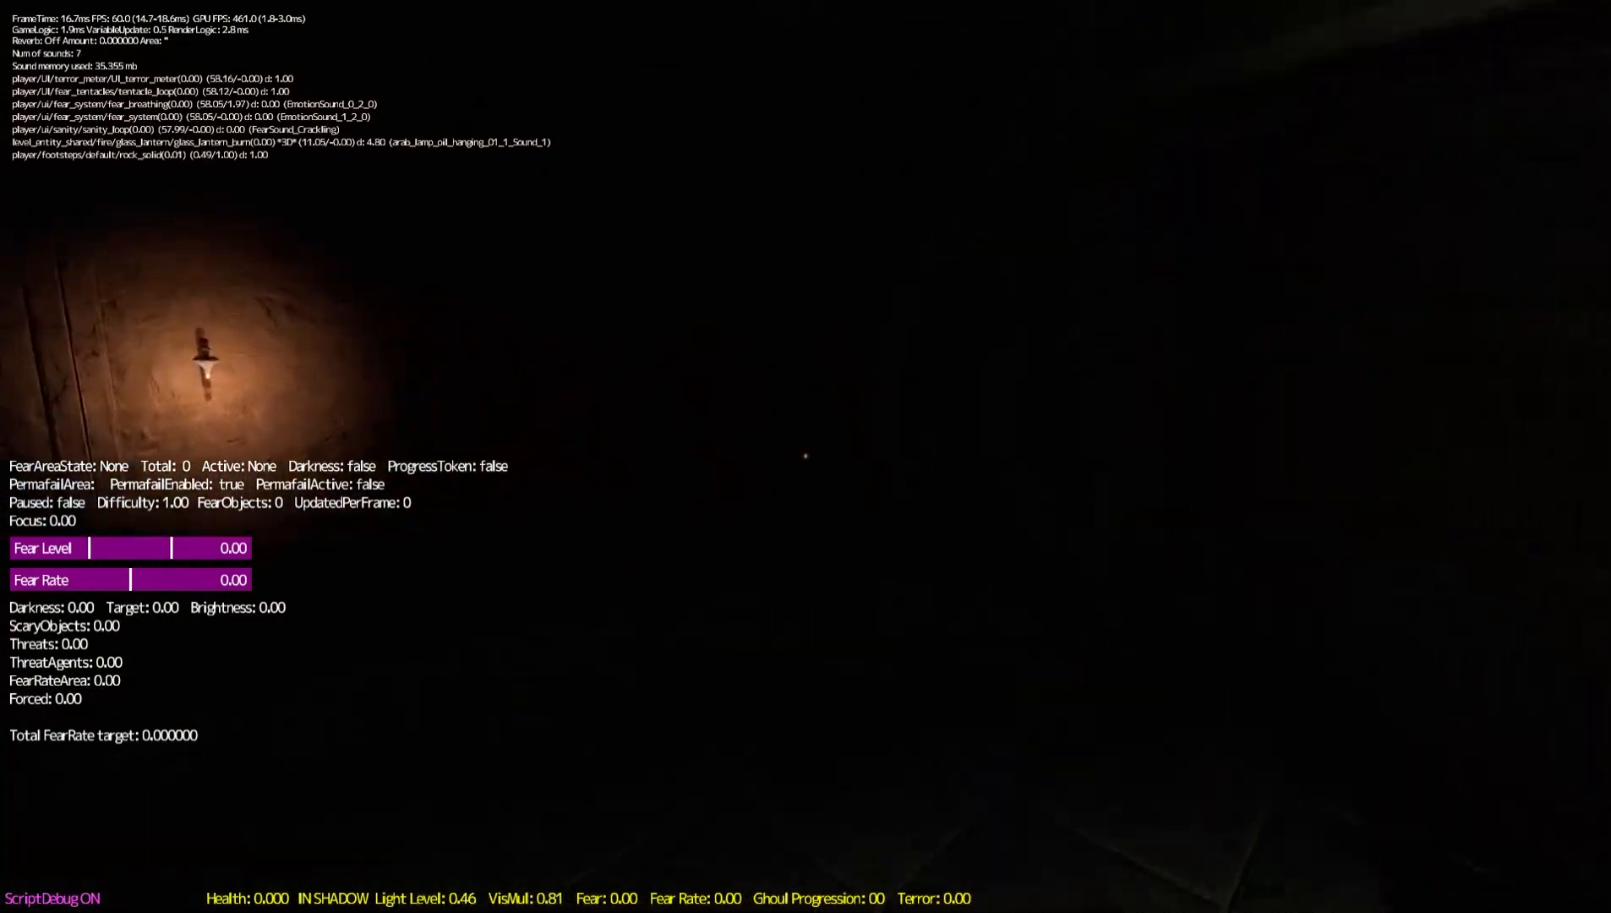
pyautogui.press('w')
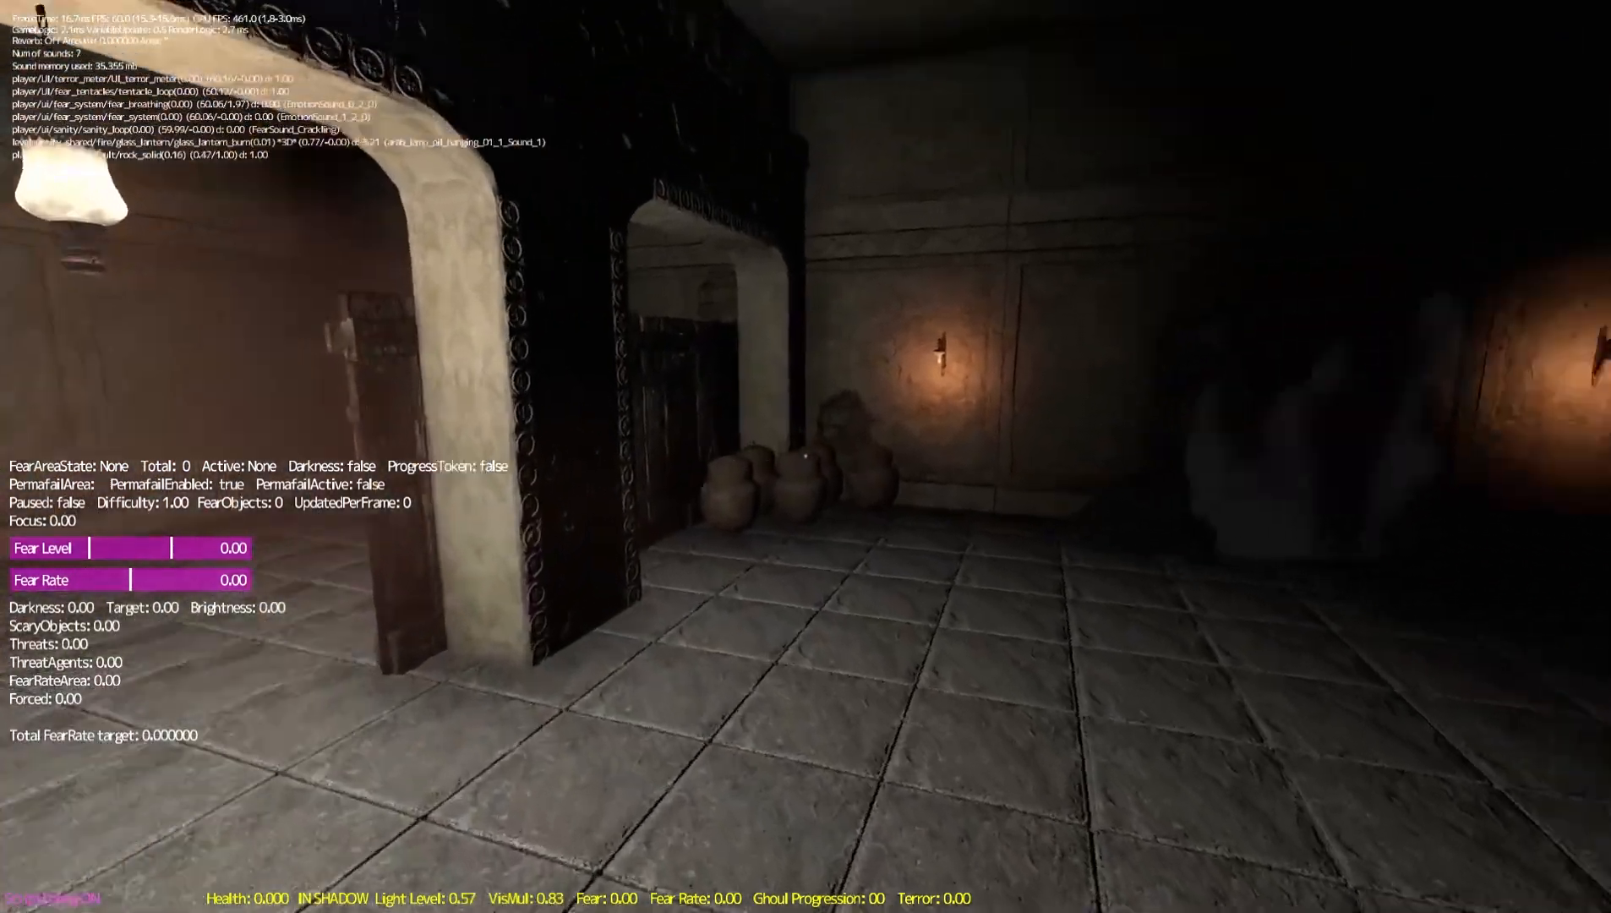
pyautogui.press('s')
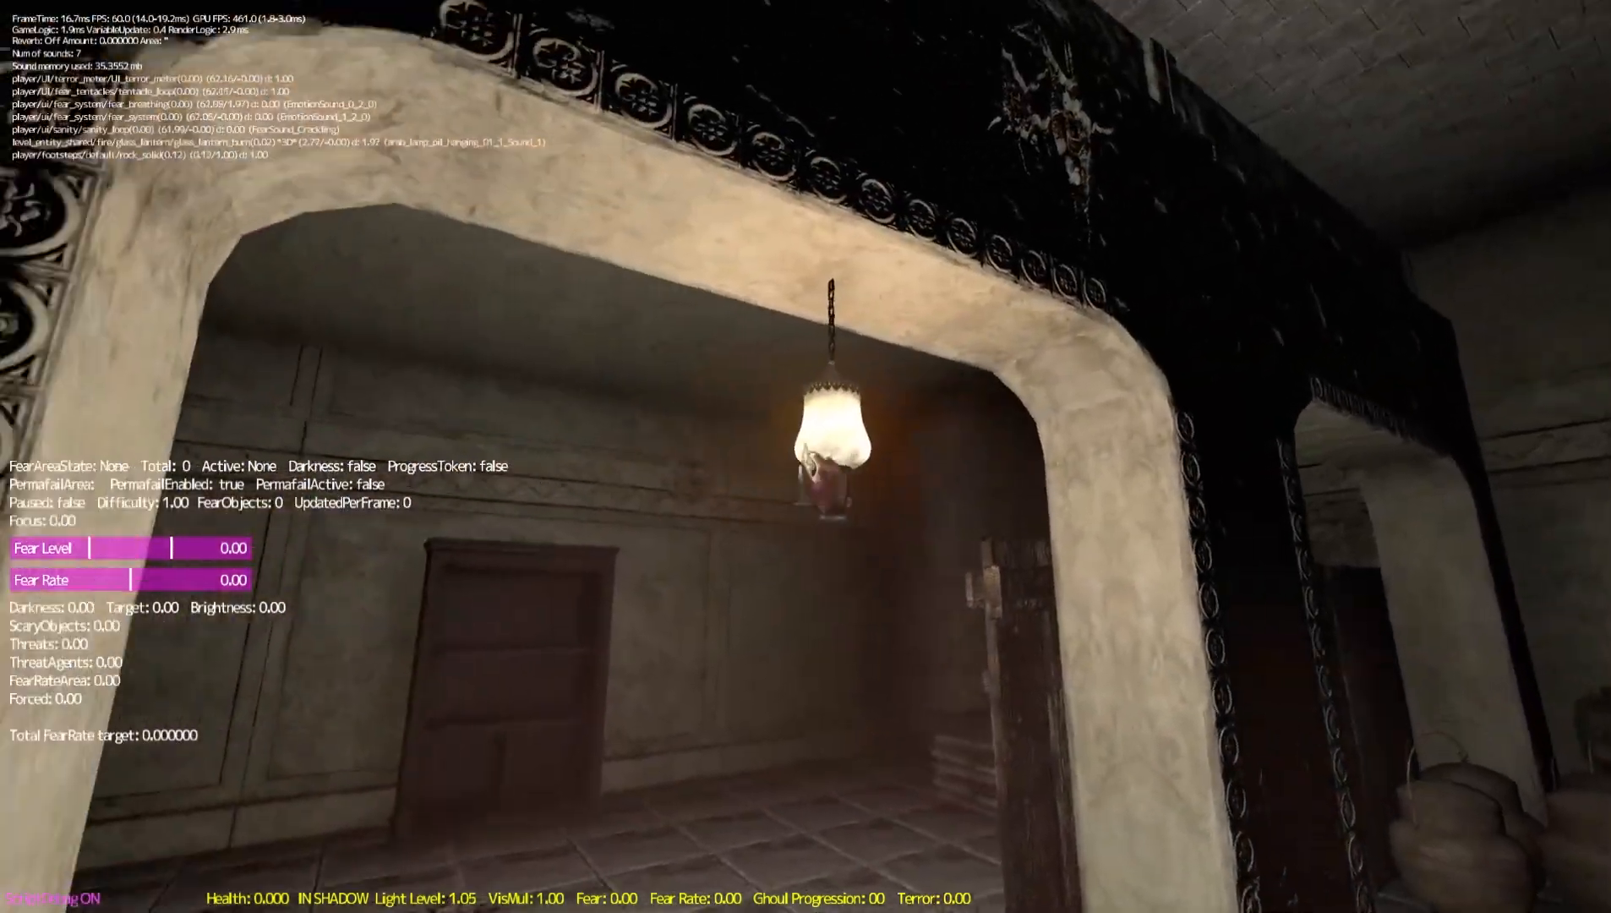
pyautogui.press('s')
pyautogui.press('Escape')
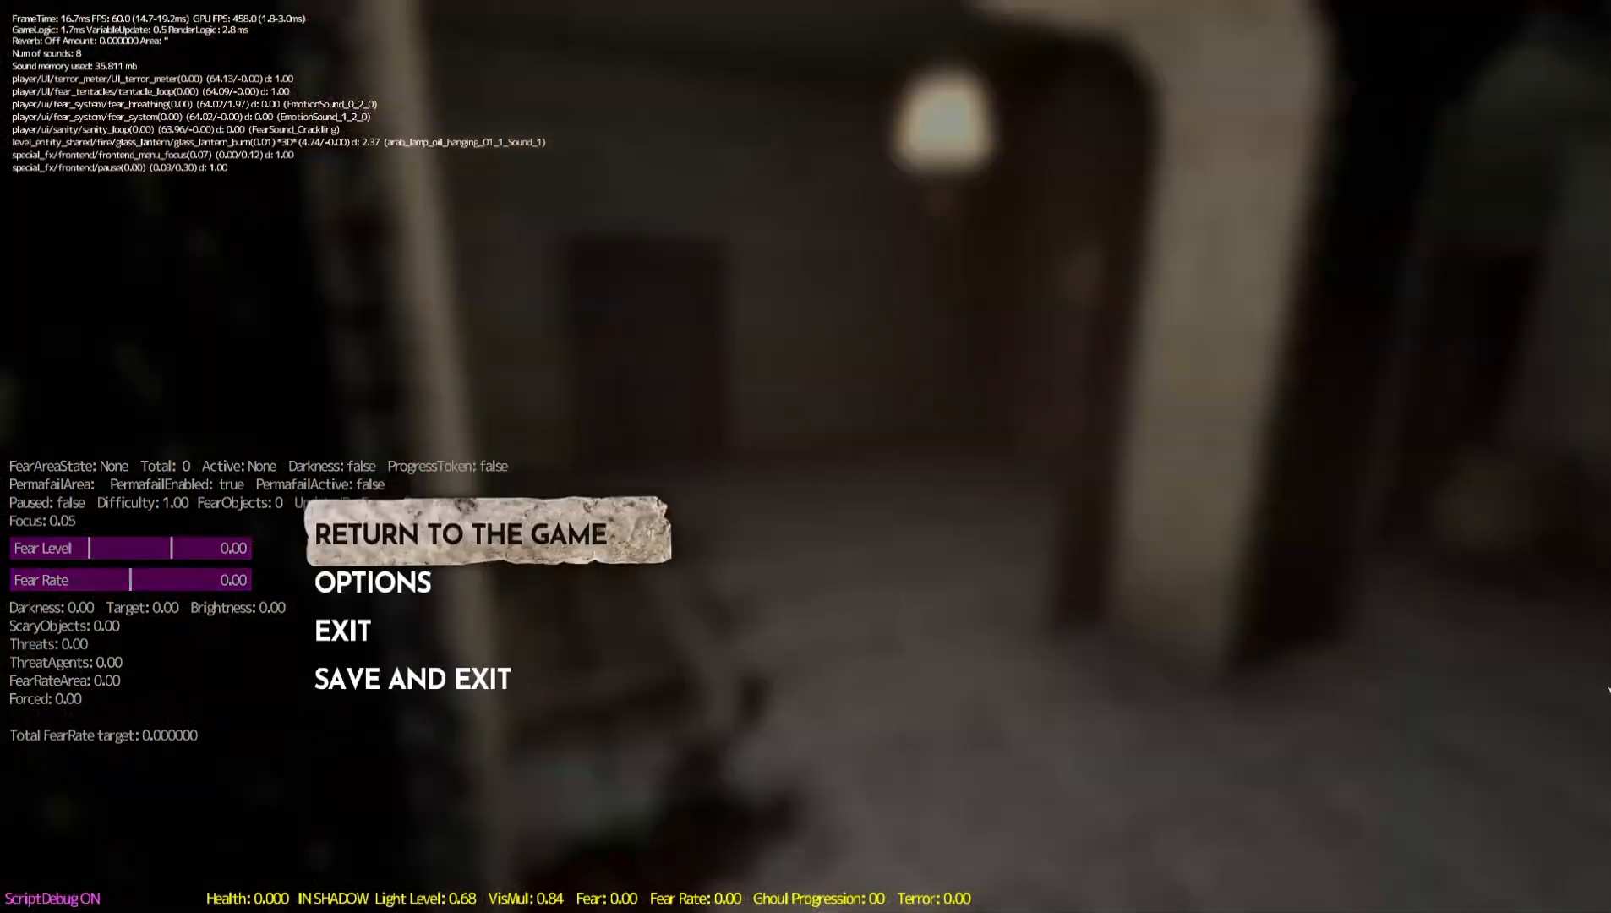
pyautogui.click(394, 636)
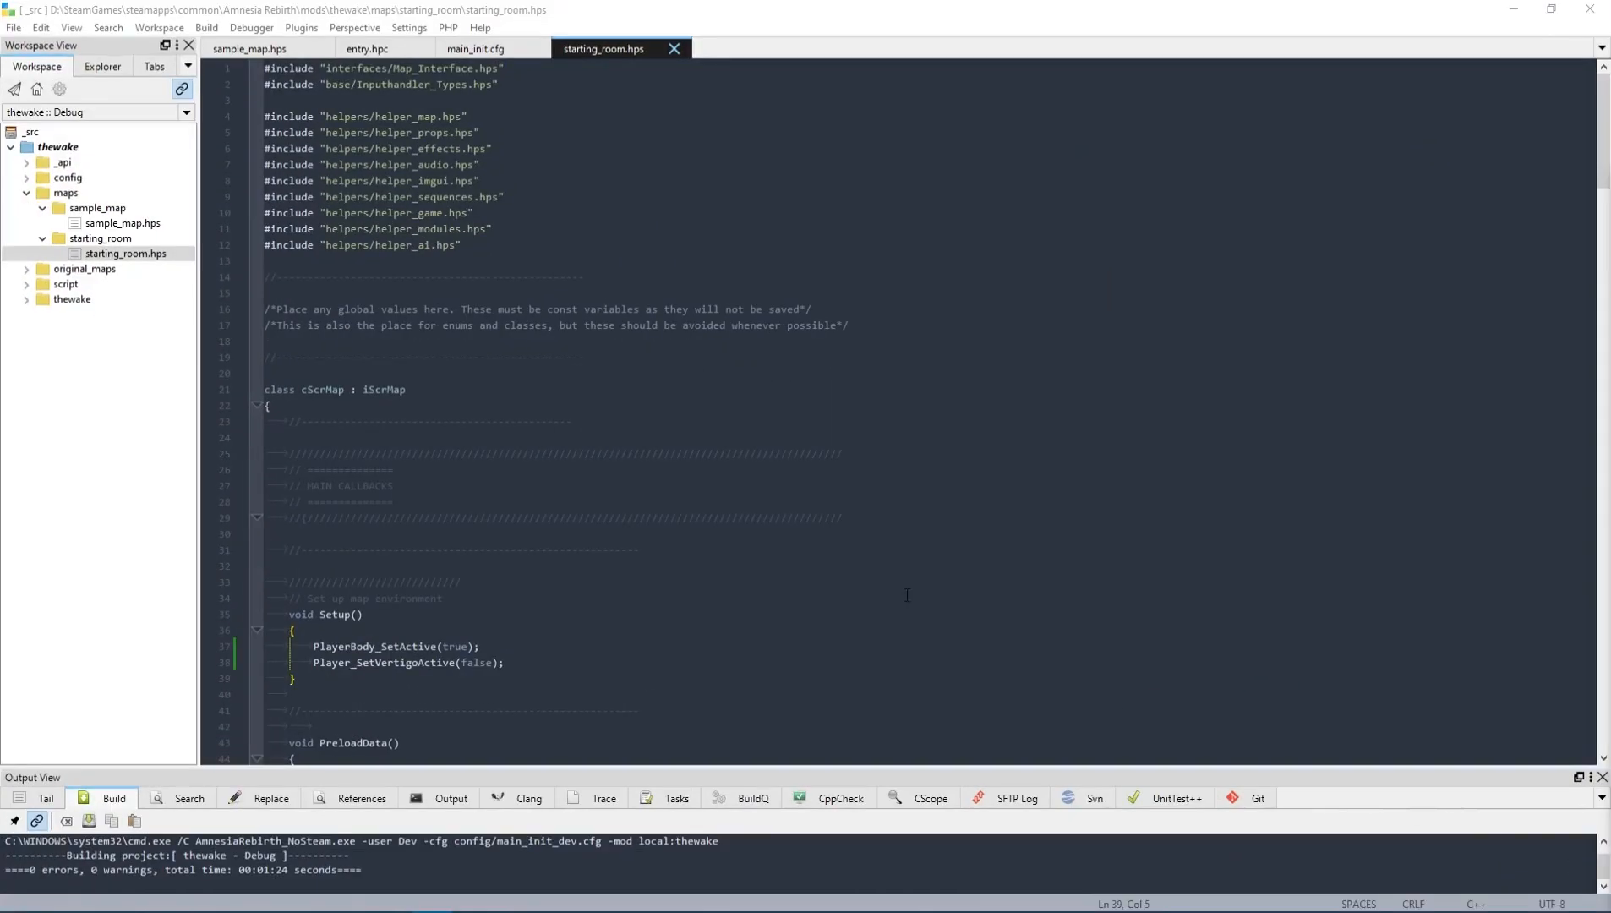
# Switch from the code editor to the Amnesia Rebirth game folder in File Explorer and launch LevelEditor
pyautogui.click(938, 406)
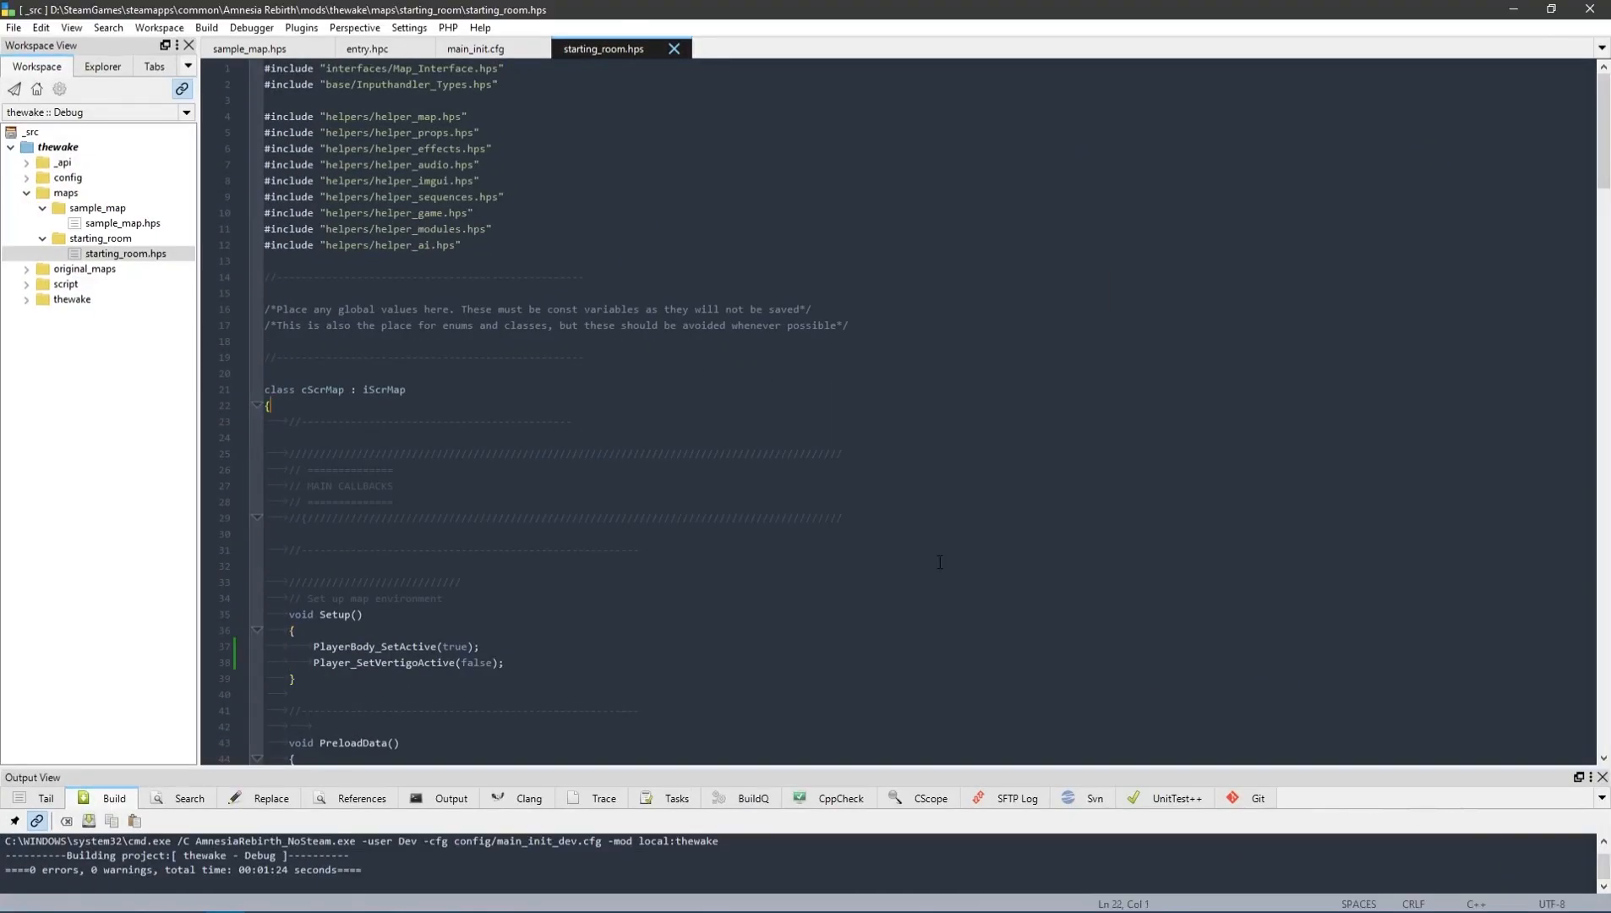
pyautogui.click(1499, 10)
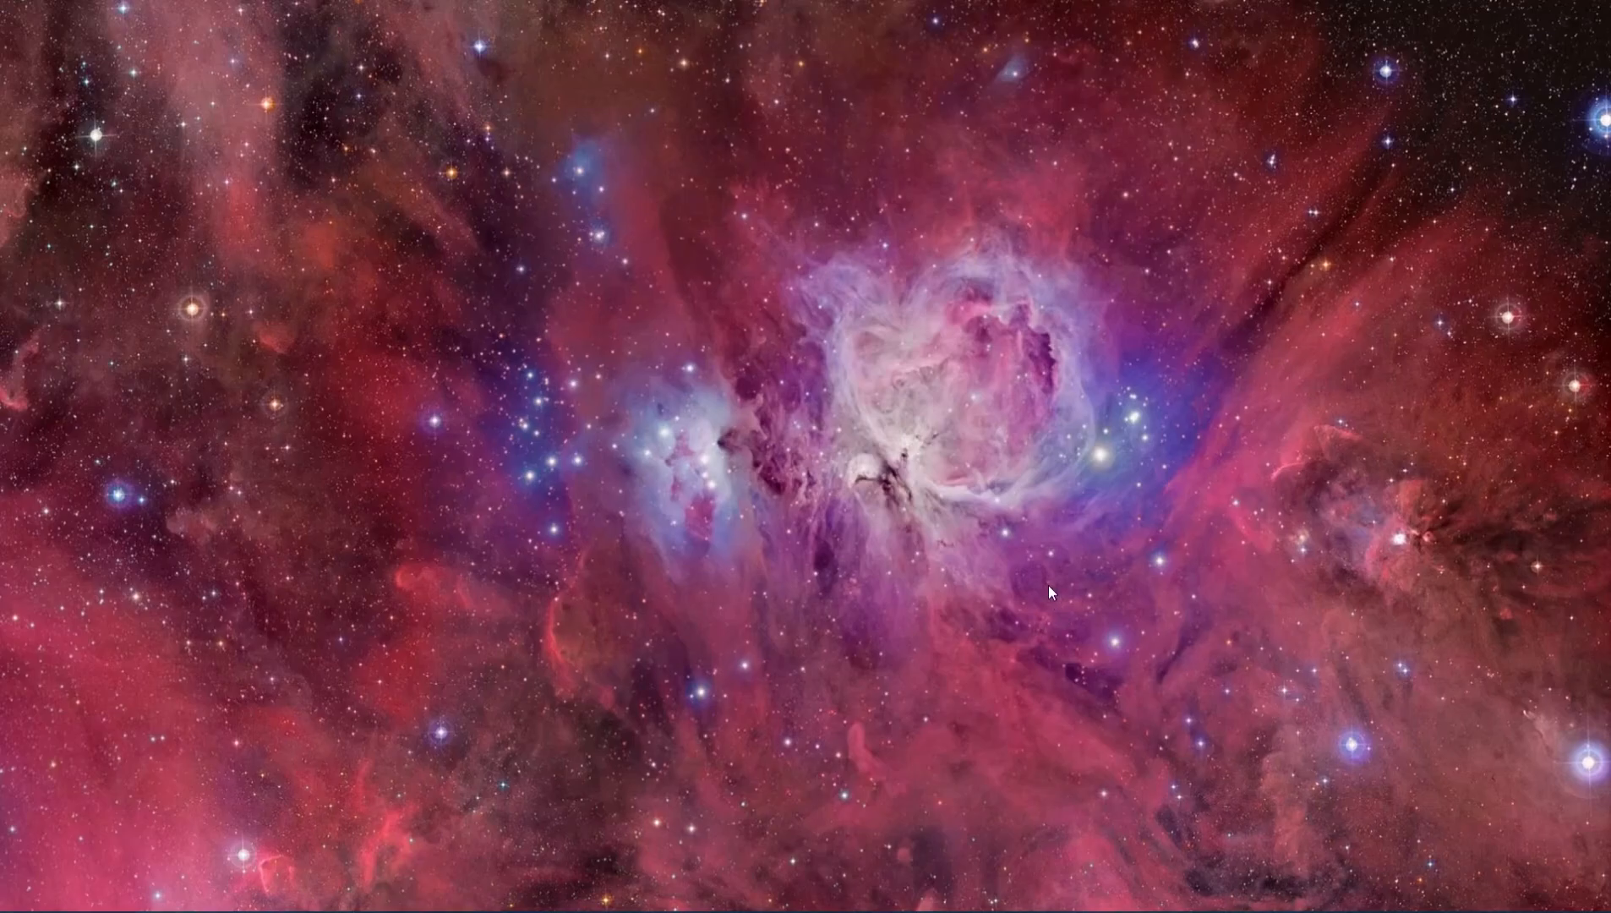
pyautogui.click(148, 896)
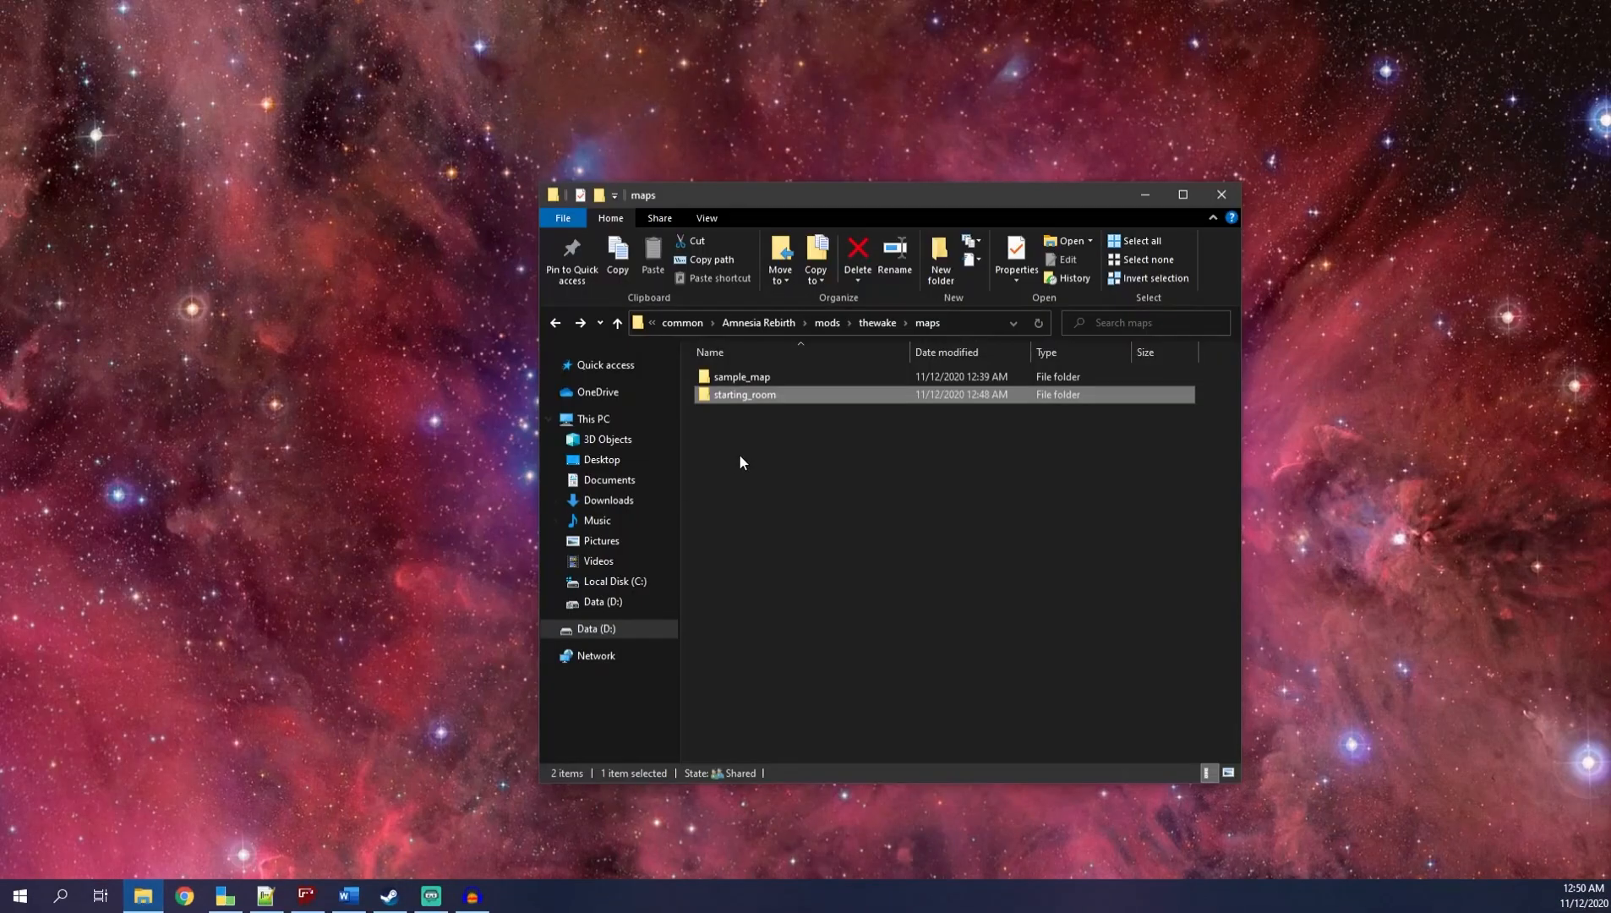
pyautogui.click(892, 324)
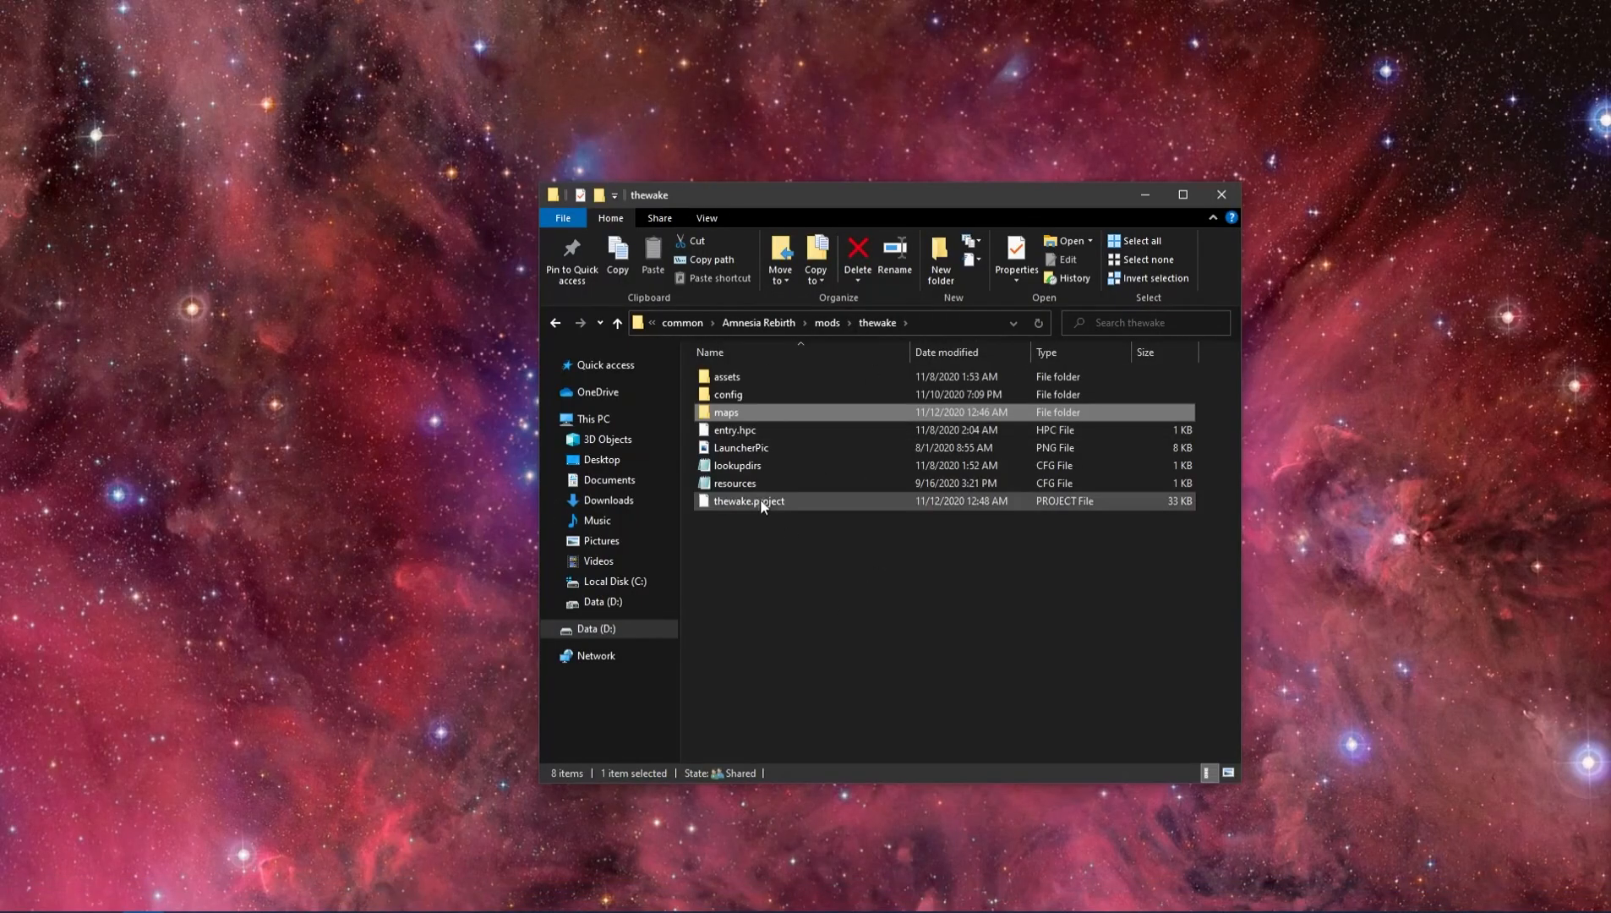
pyautogui.click(821, 324)
pyautogui.scroll(-4, 803, 641)
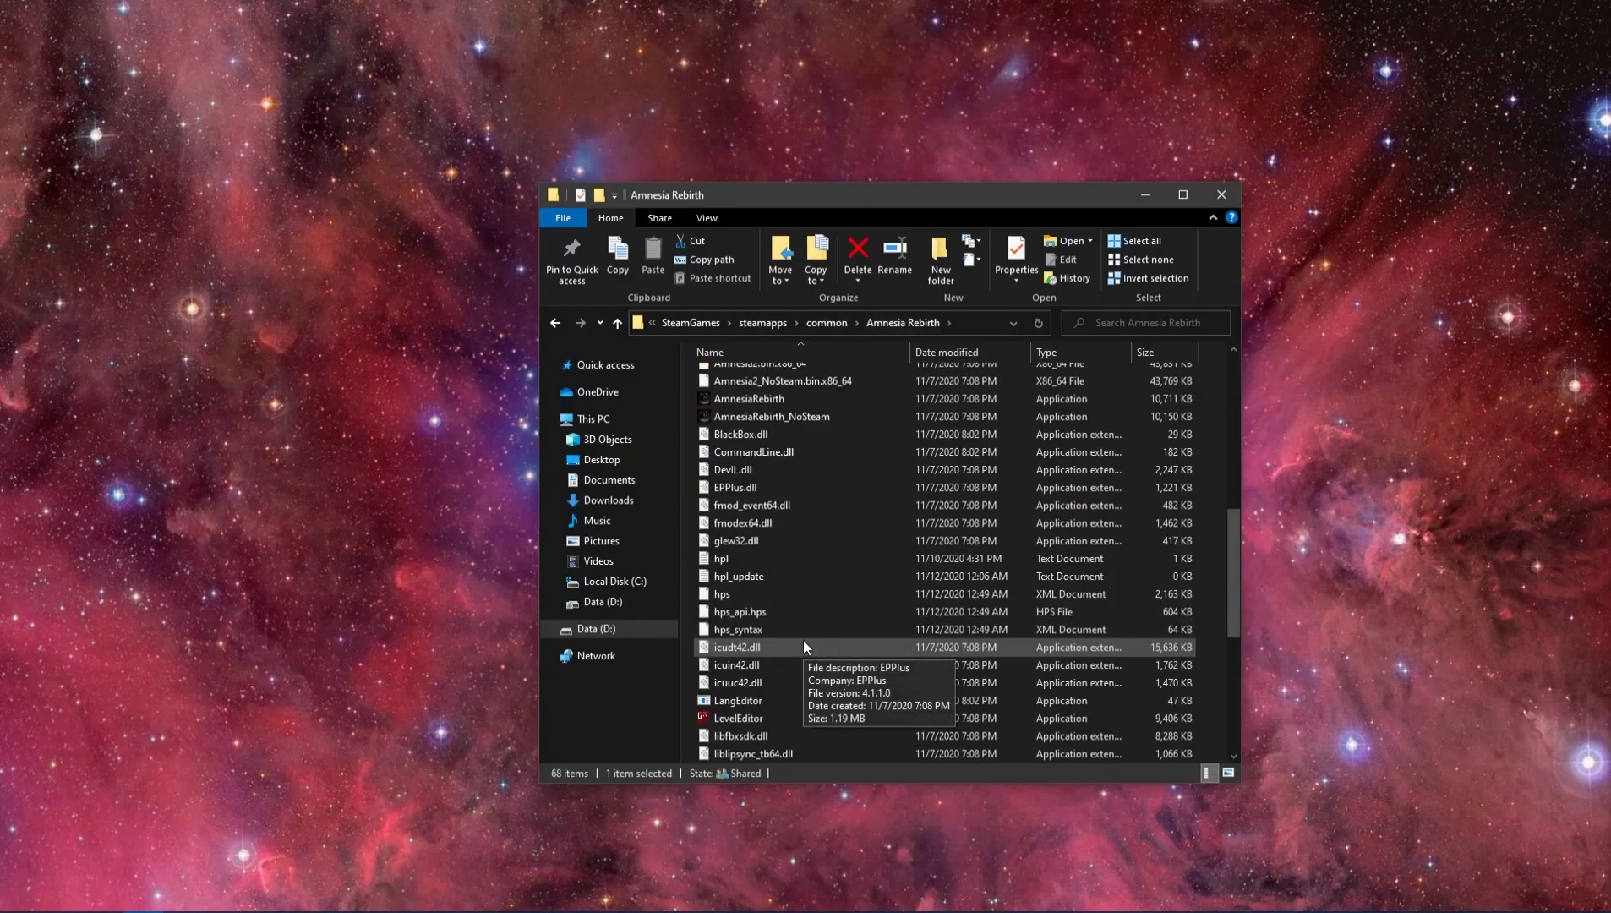
pyautogui.doubleClick(774, 717)
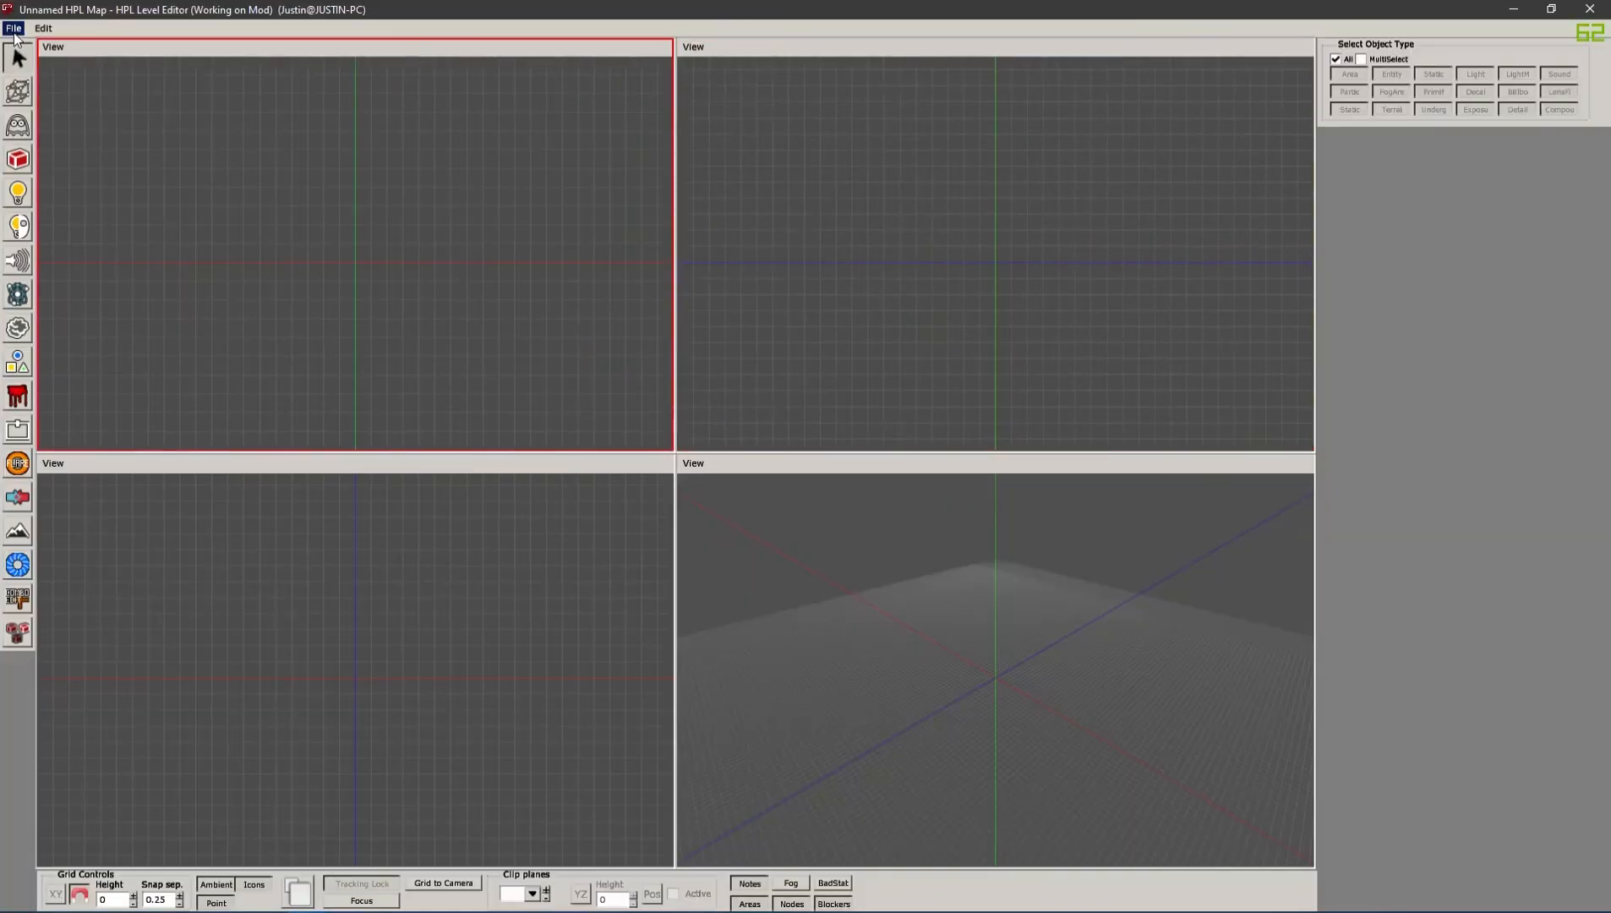
pyautogui.click(15, 31)
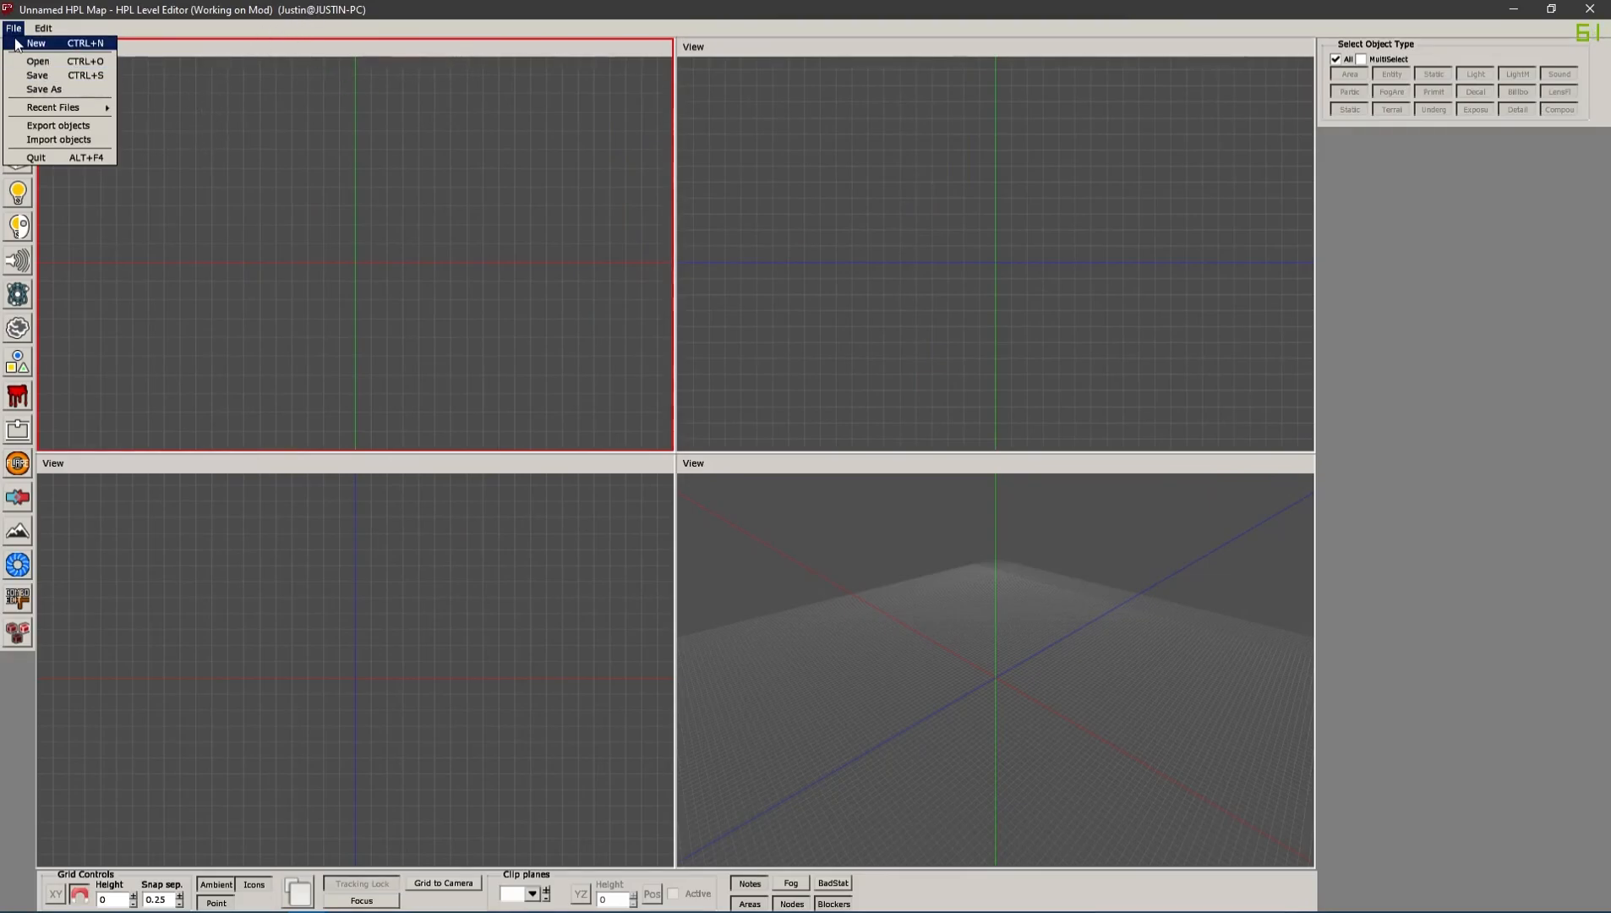
pyautogui.click(24, 44)
pyautogui.click(15, 28)
pyautogui.click(89, 91)
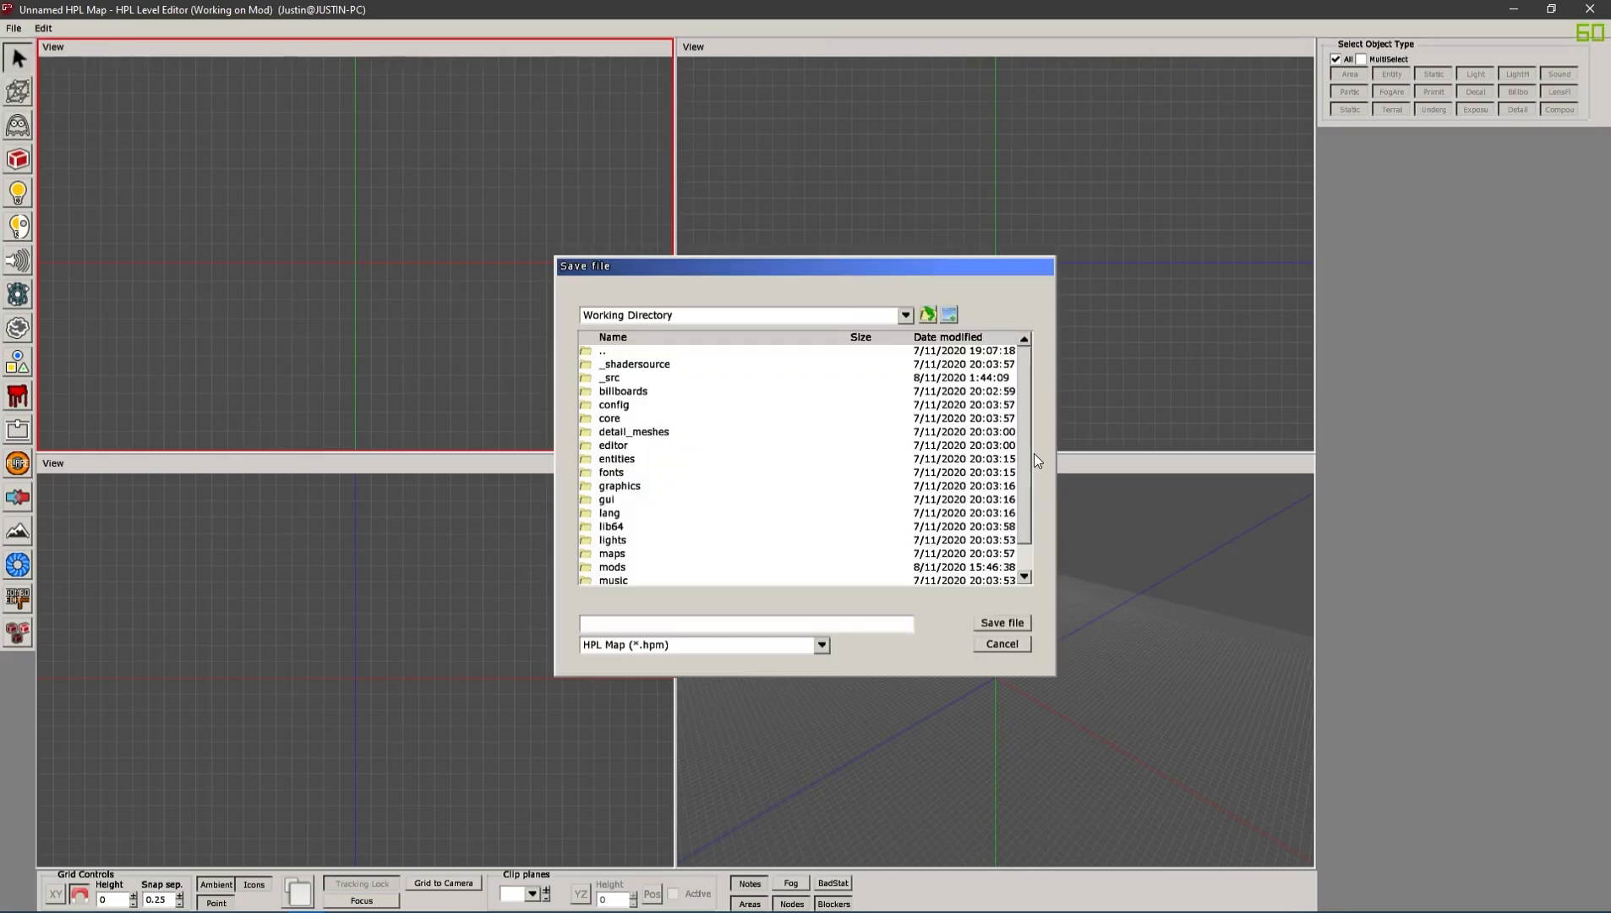
pyautogui.moveTo(1028, 453); pyautogui.dragTo(1020, 490)
pyautogui.doubleClick(612, 445)
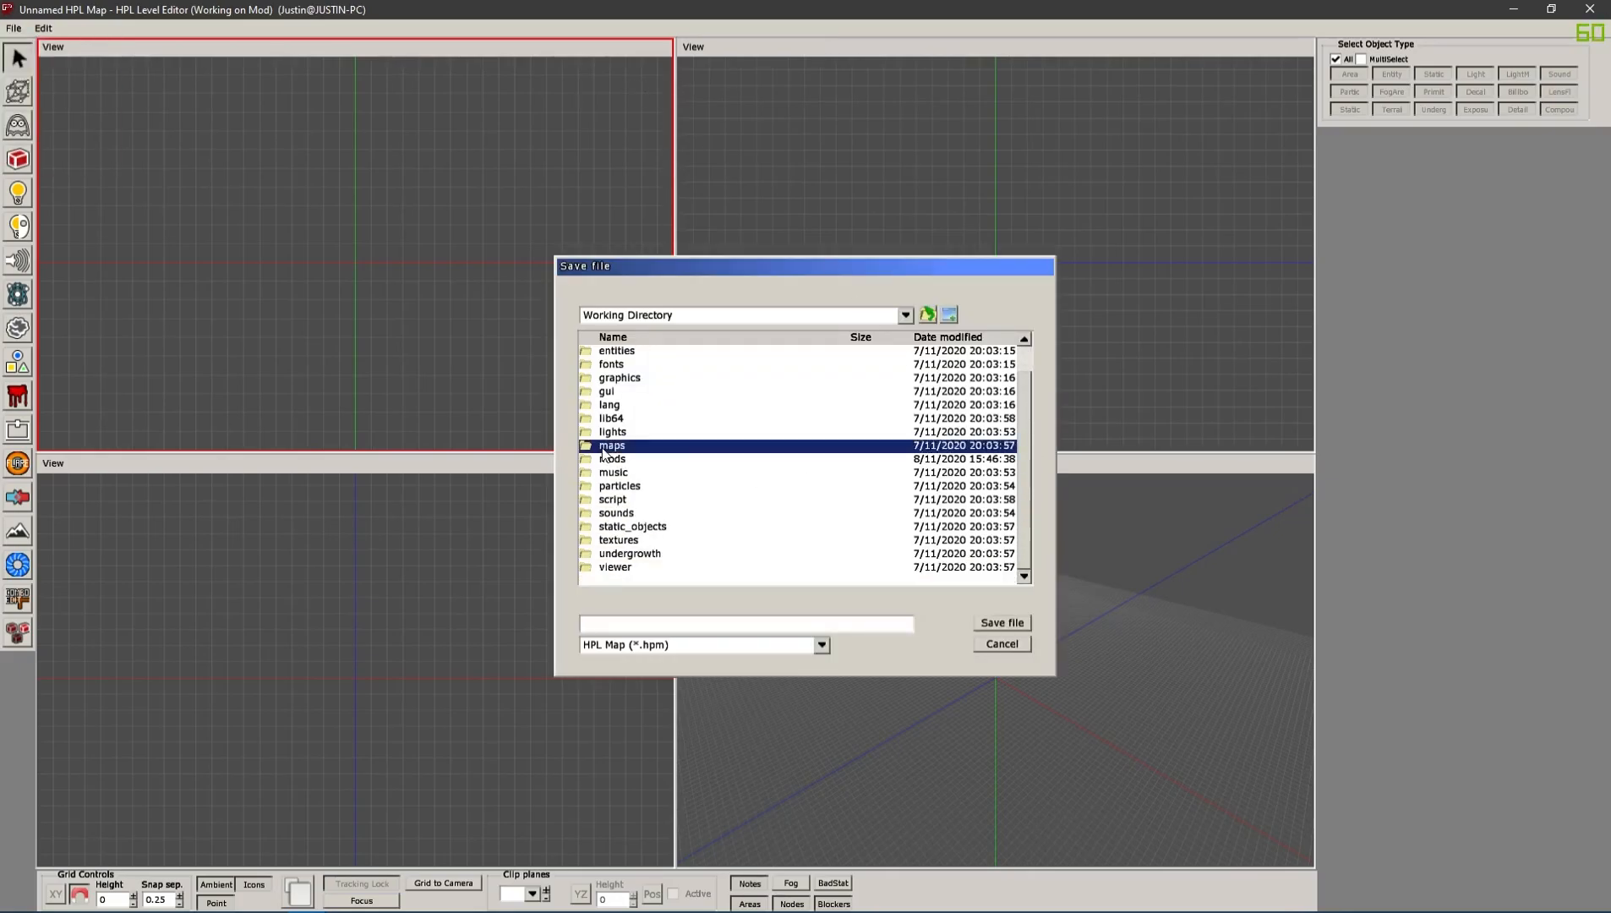
pyautogui.click(928, 314)
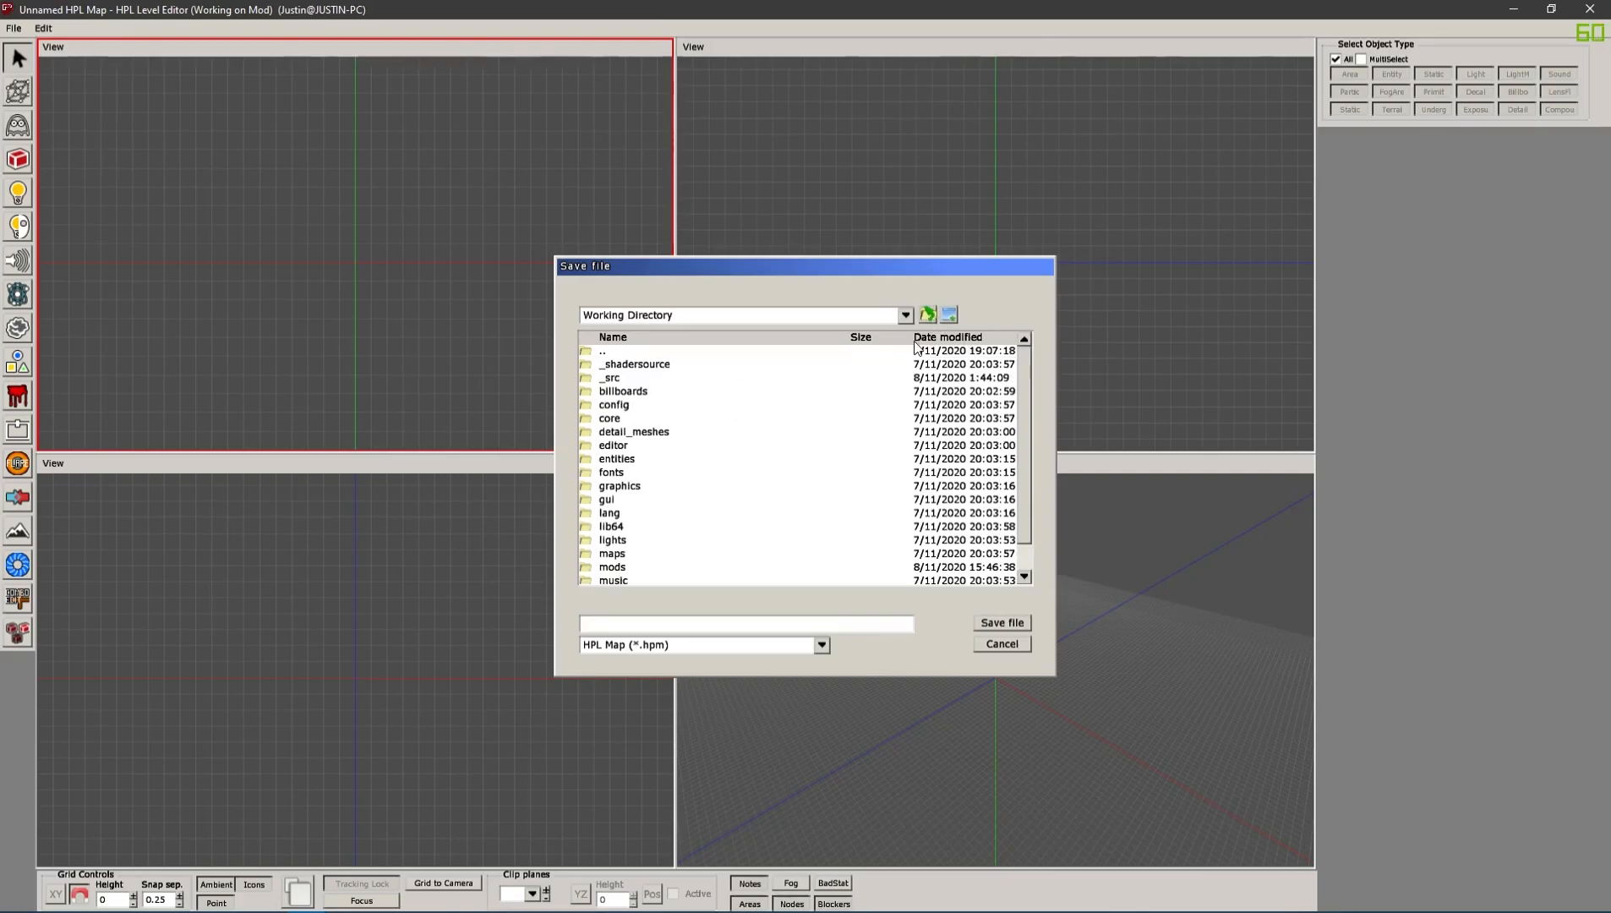
pyautogui.scroll(-2, 634, 511)
pyautogui.doubleClick(626, 500)
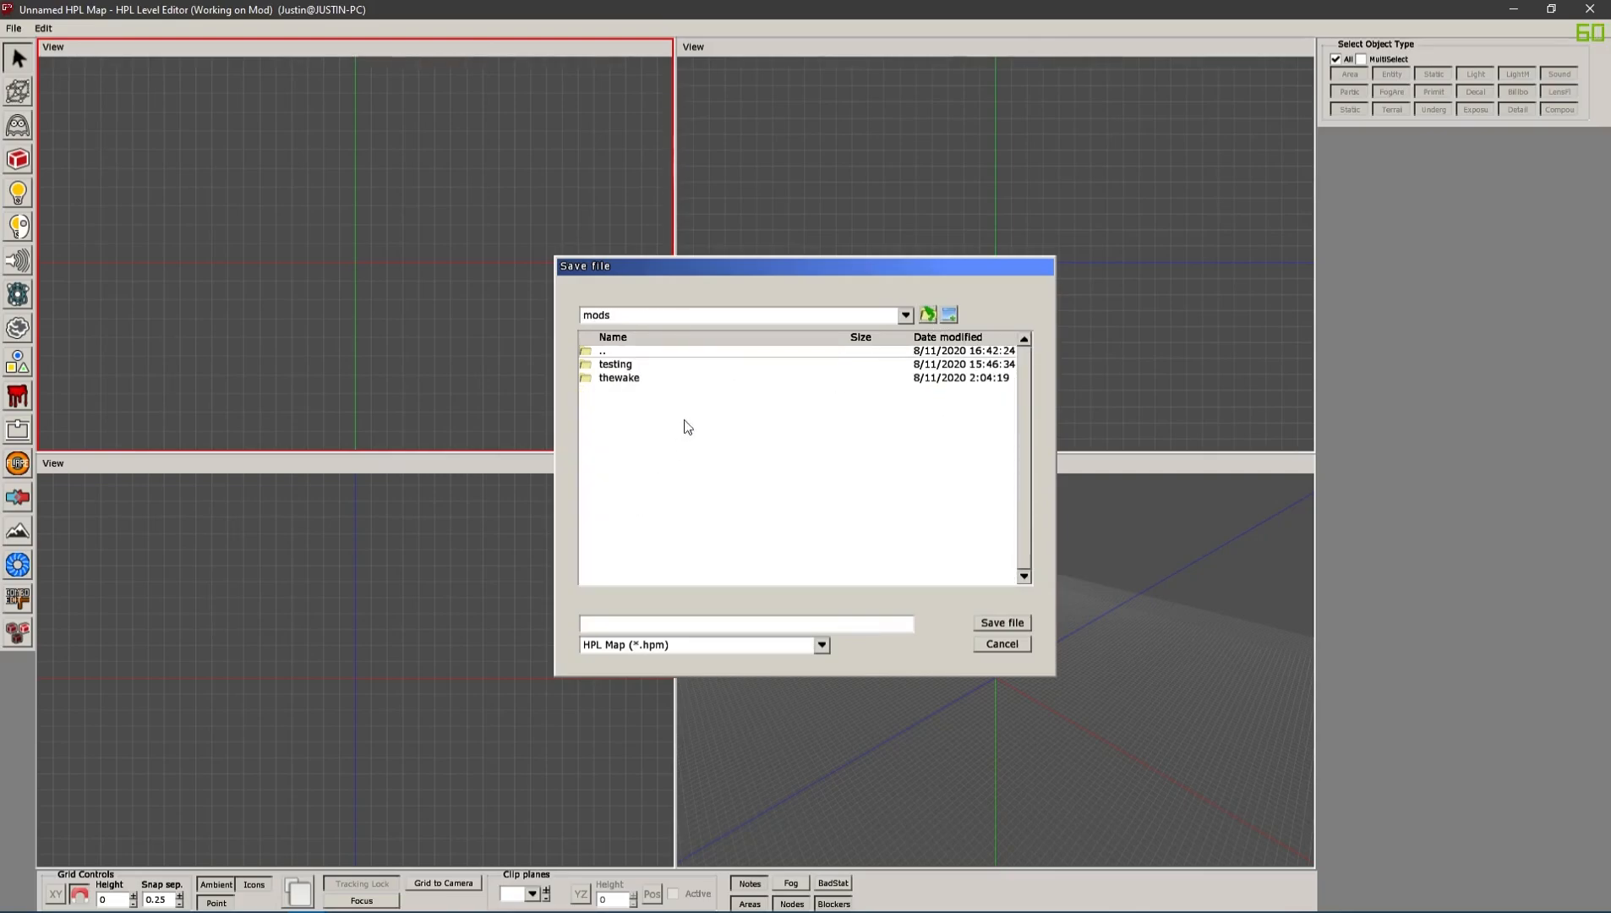
pyautogui.doubleClick(625, 379)
pyautogui.doubleClick(614, 390)
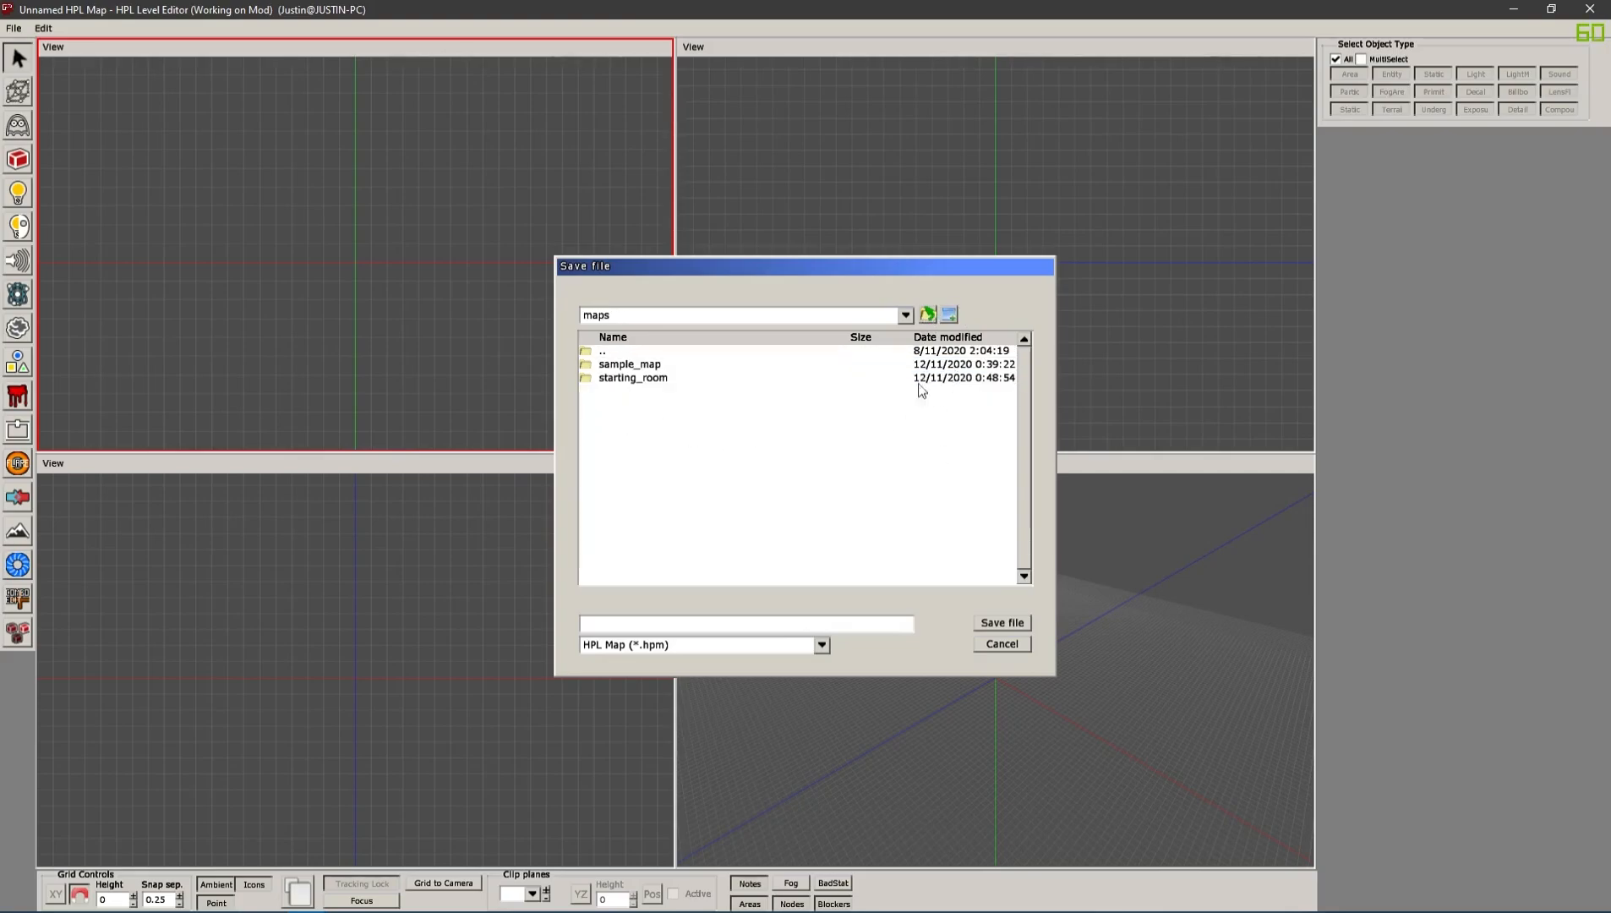
pyautogui.doubleClick(652, 378)
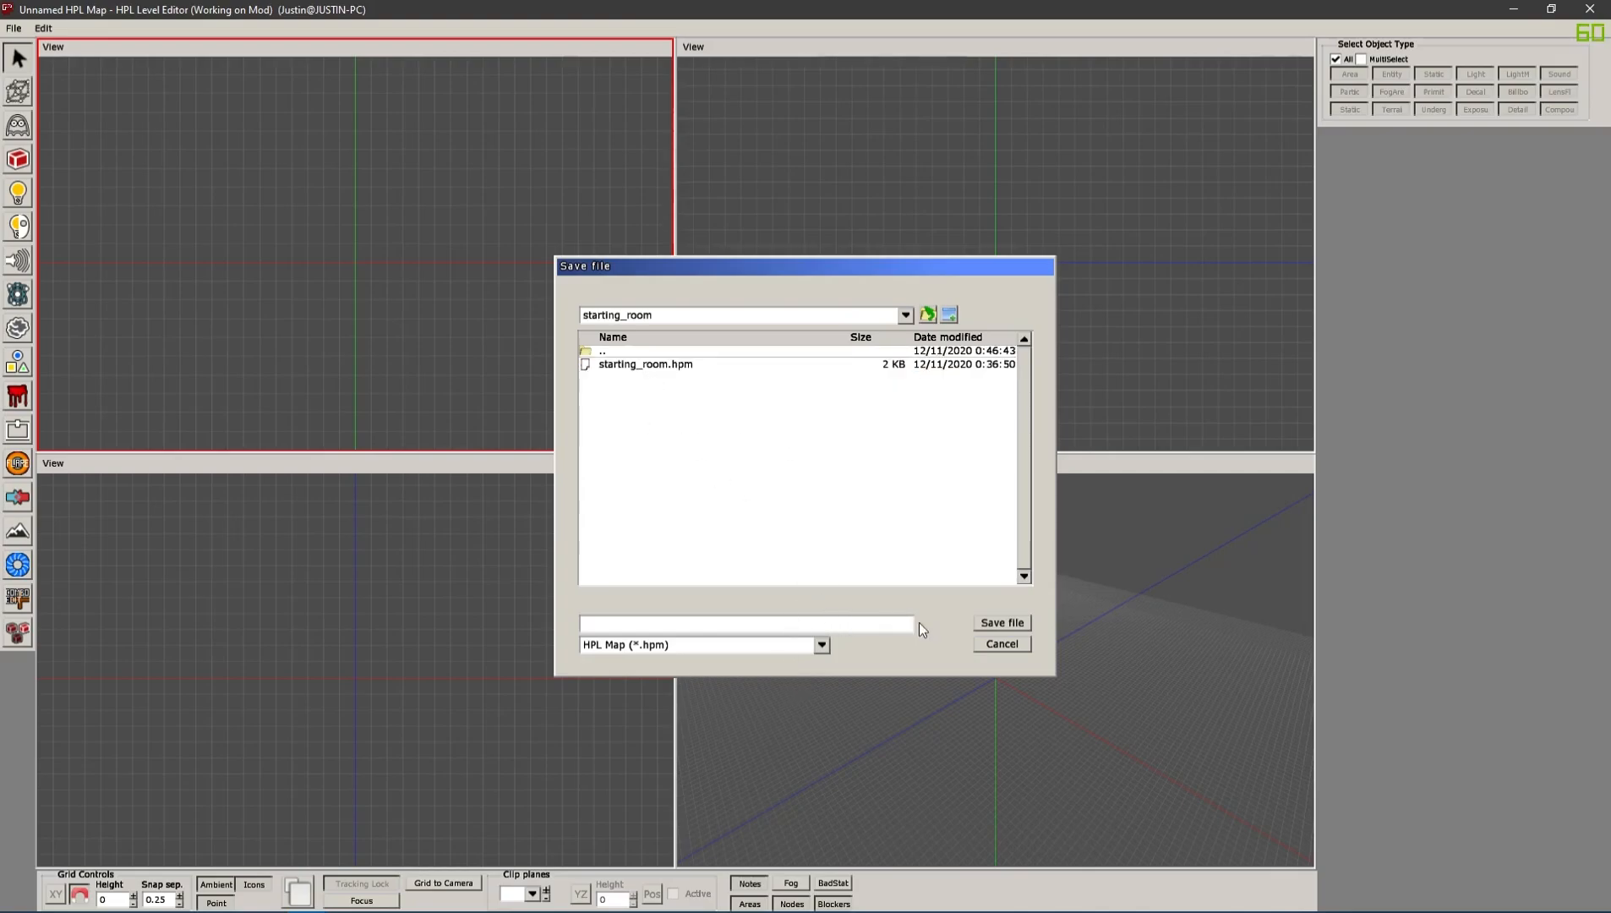
pyautogui.click(927, 315)
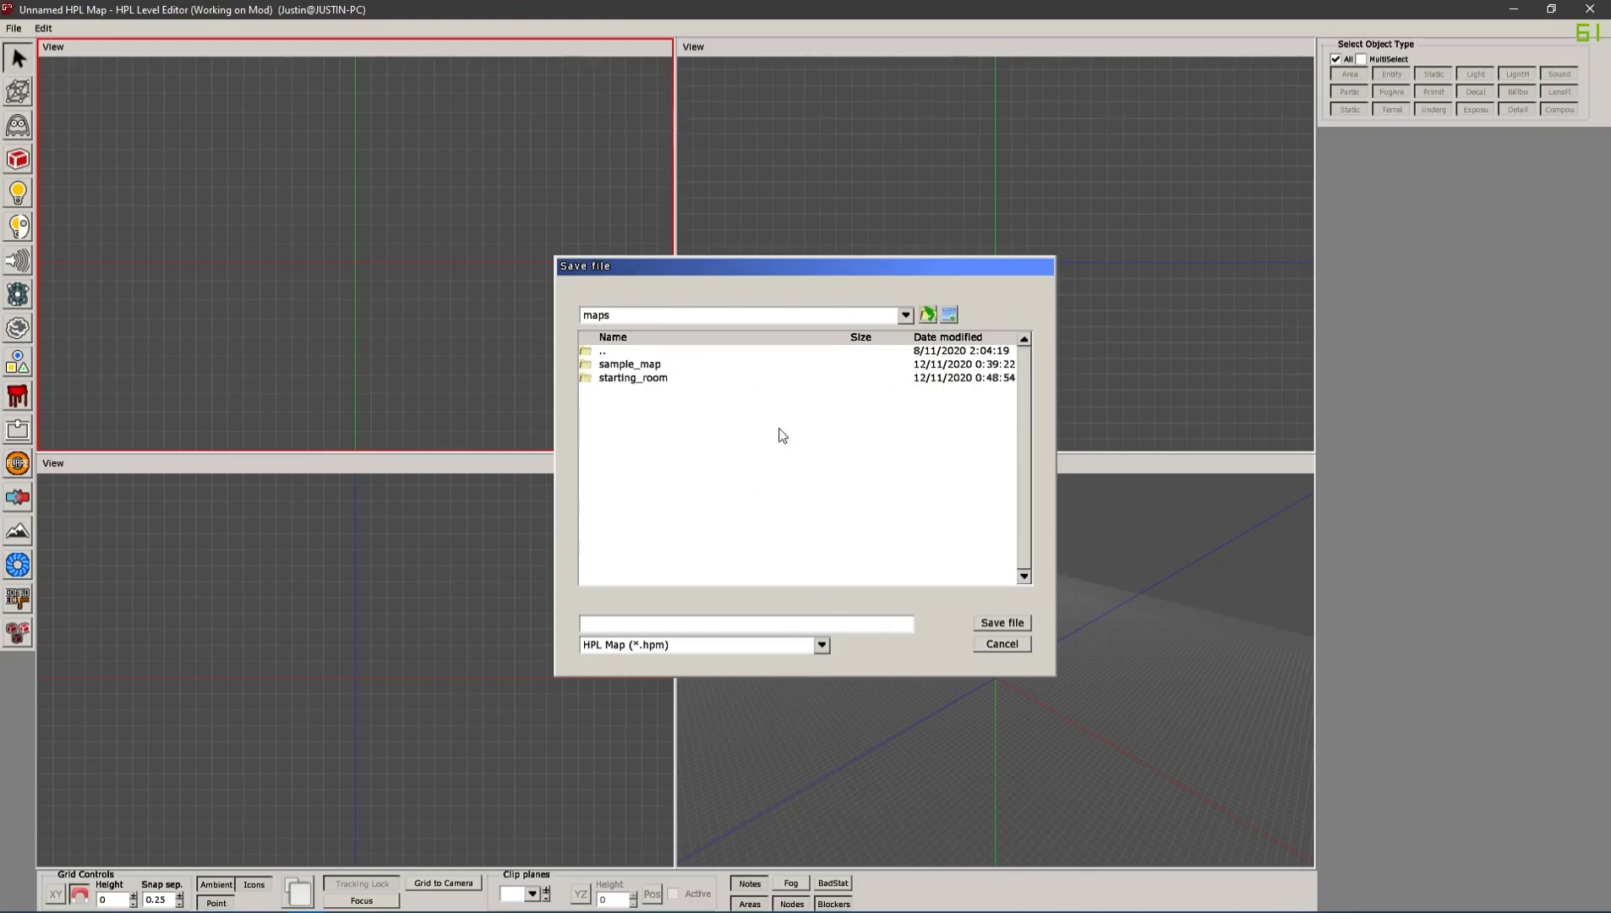
pyautogui.click(988, 643)
# Open the map starting_room.hpm from mods/thewake/maps/starting_room
pyautogui.click(20, 28)
pyautogui.click(45, 64)
pyautogui.scroll(-3, 860, 410)
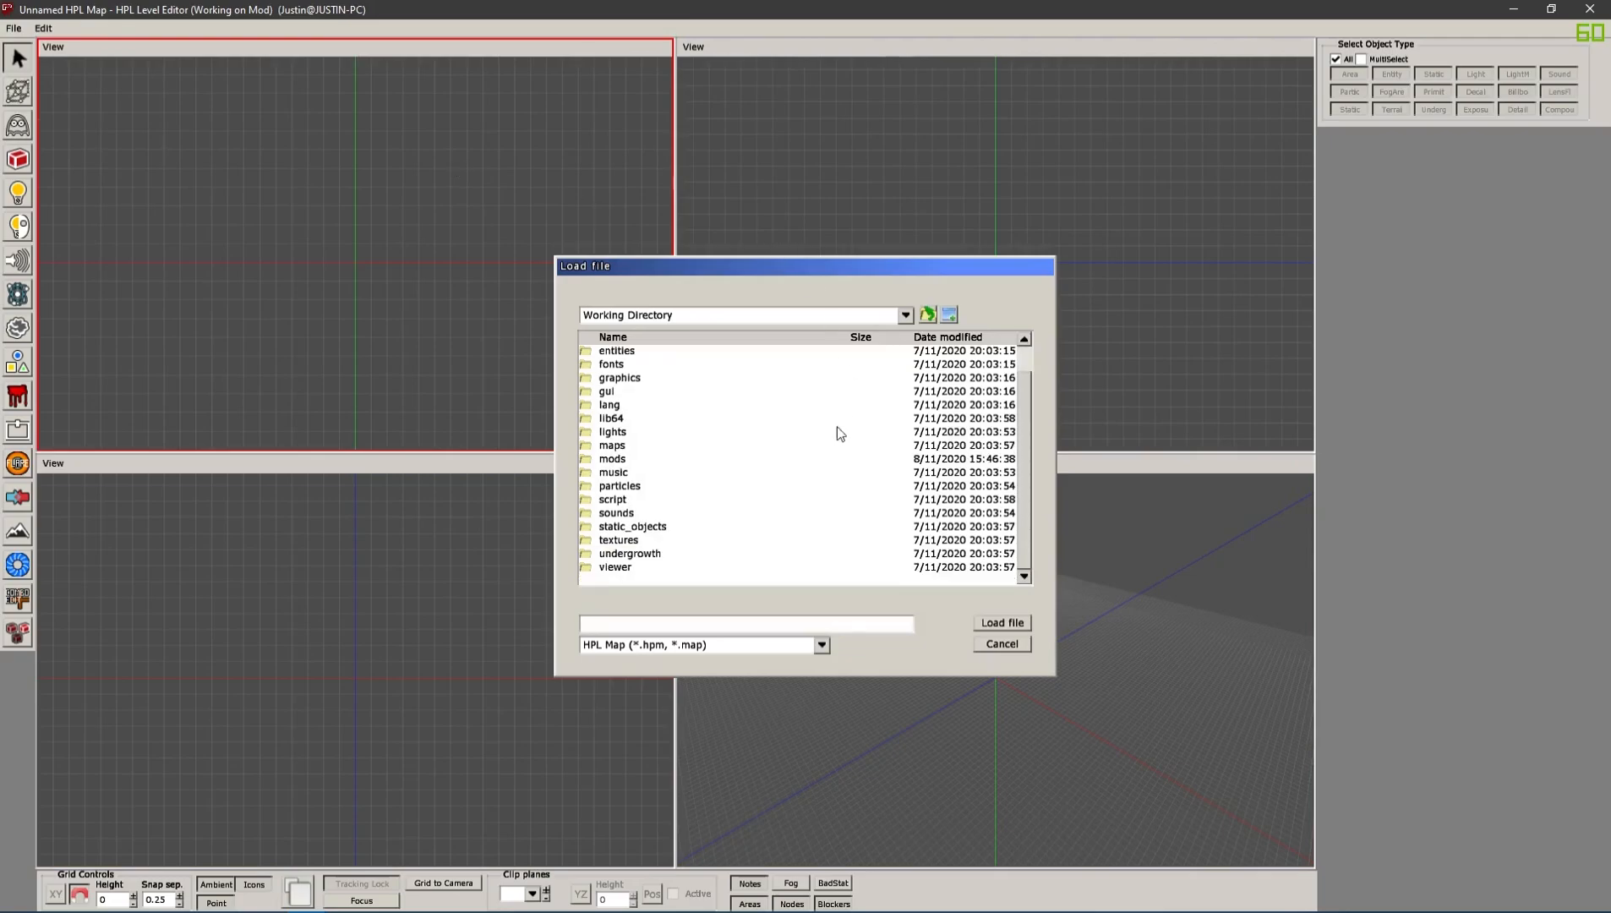
pyautogui.doubleClick(615, 465)
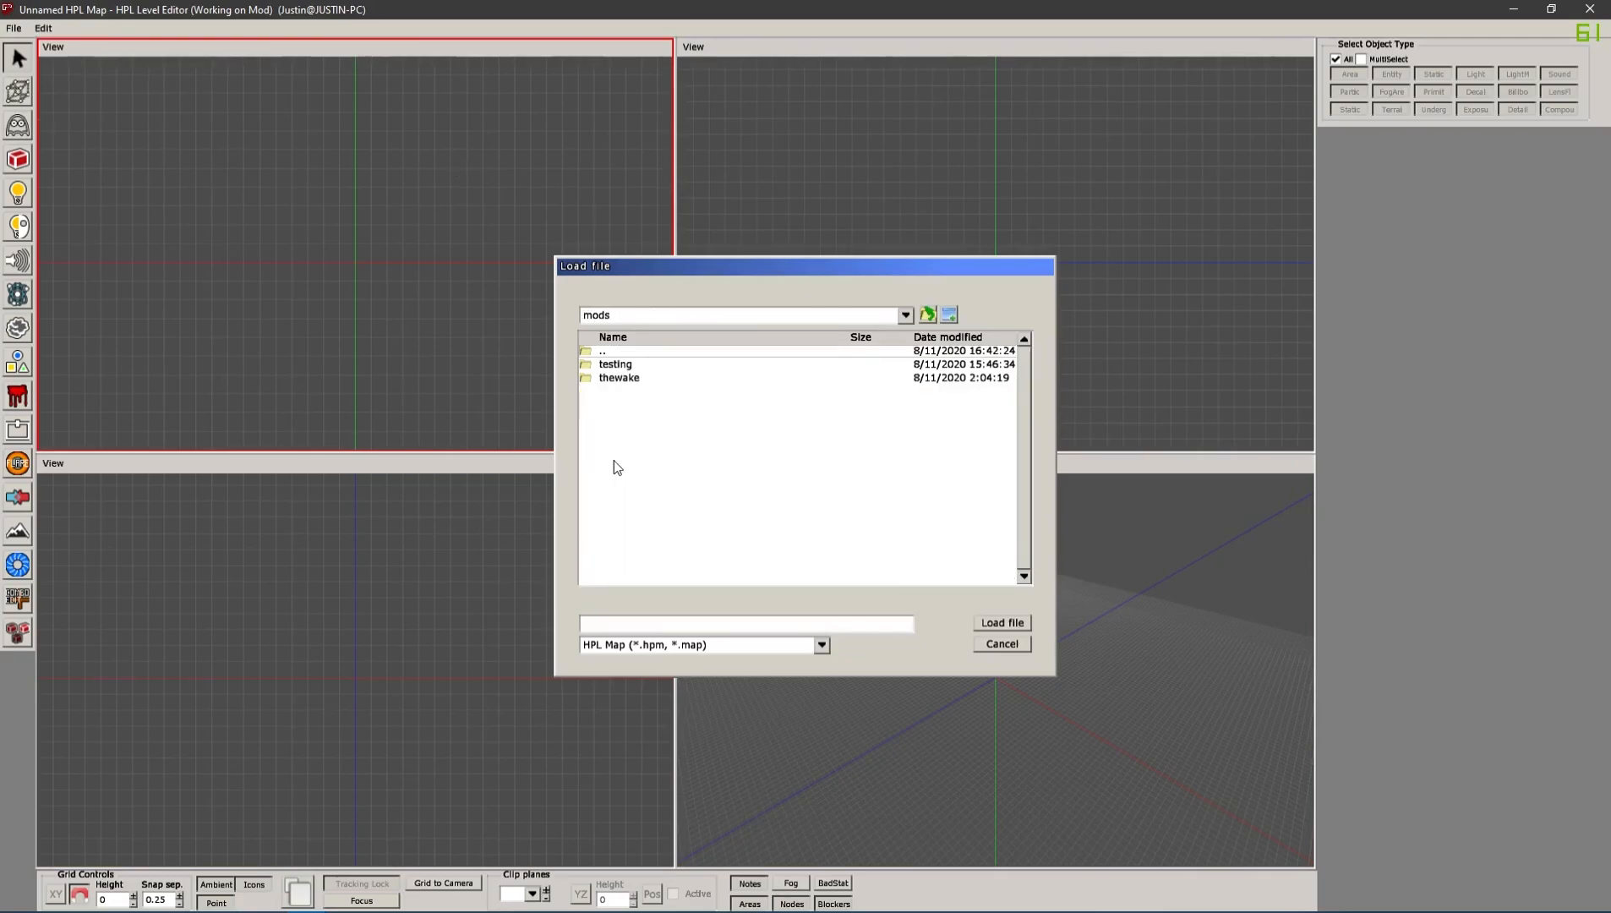
pyautogui.doubleClick(621, 379)
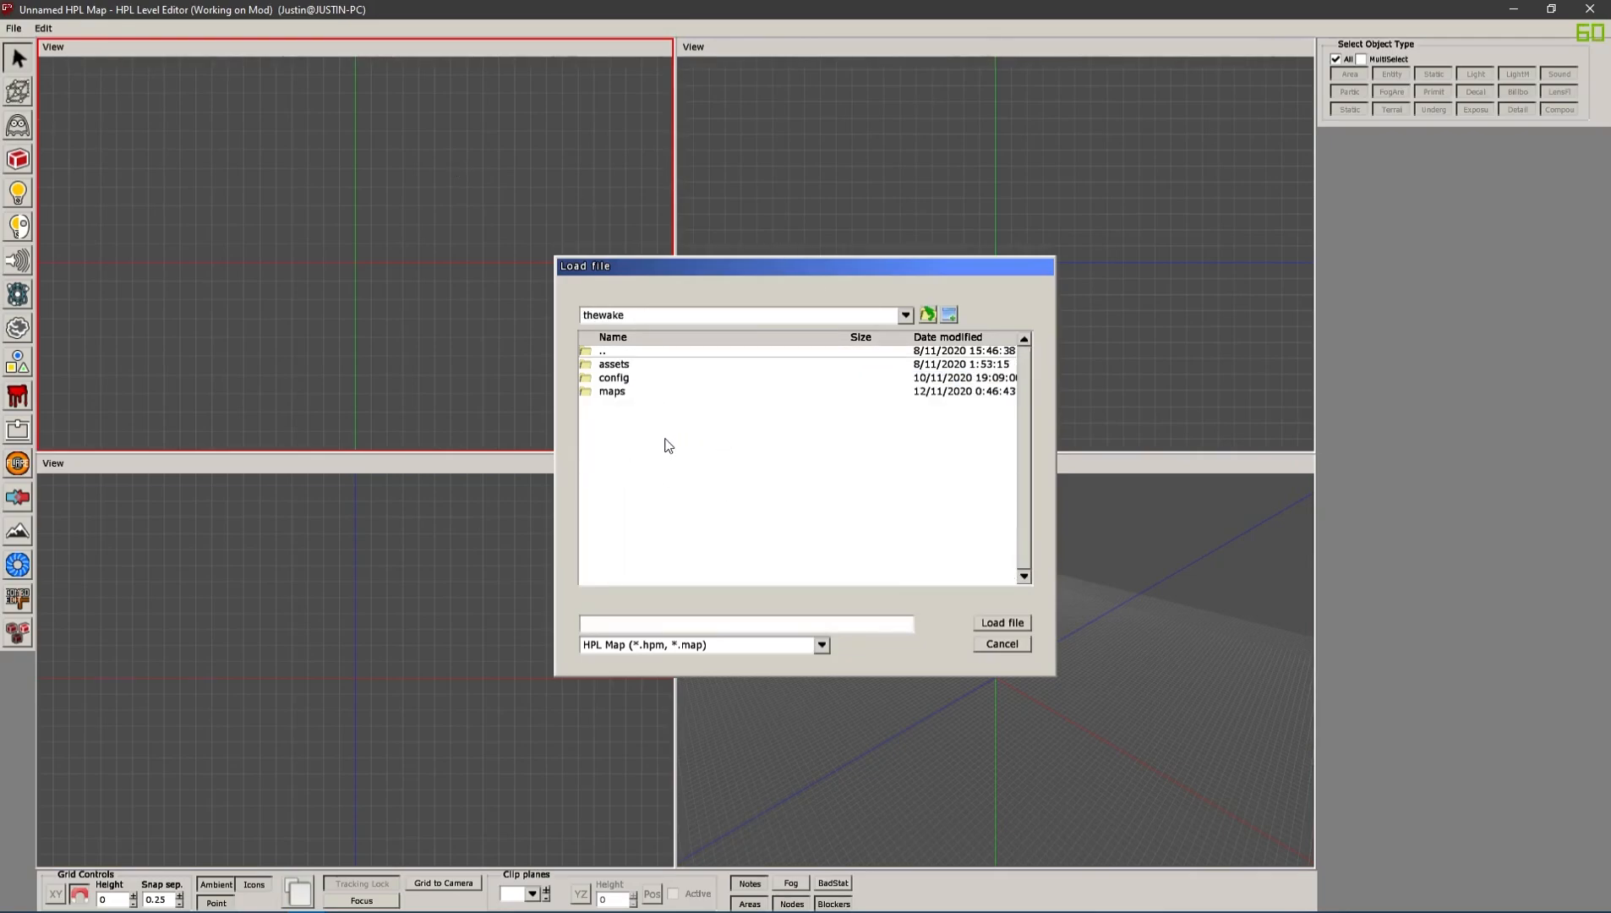
pyautogui.doubleClick(608, 392)
pyautogui.doubleClick(627, 380)
pyautogui.click(645, 365)
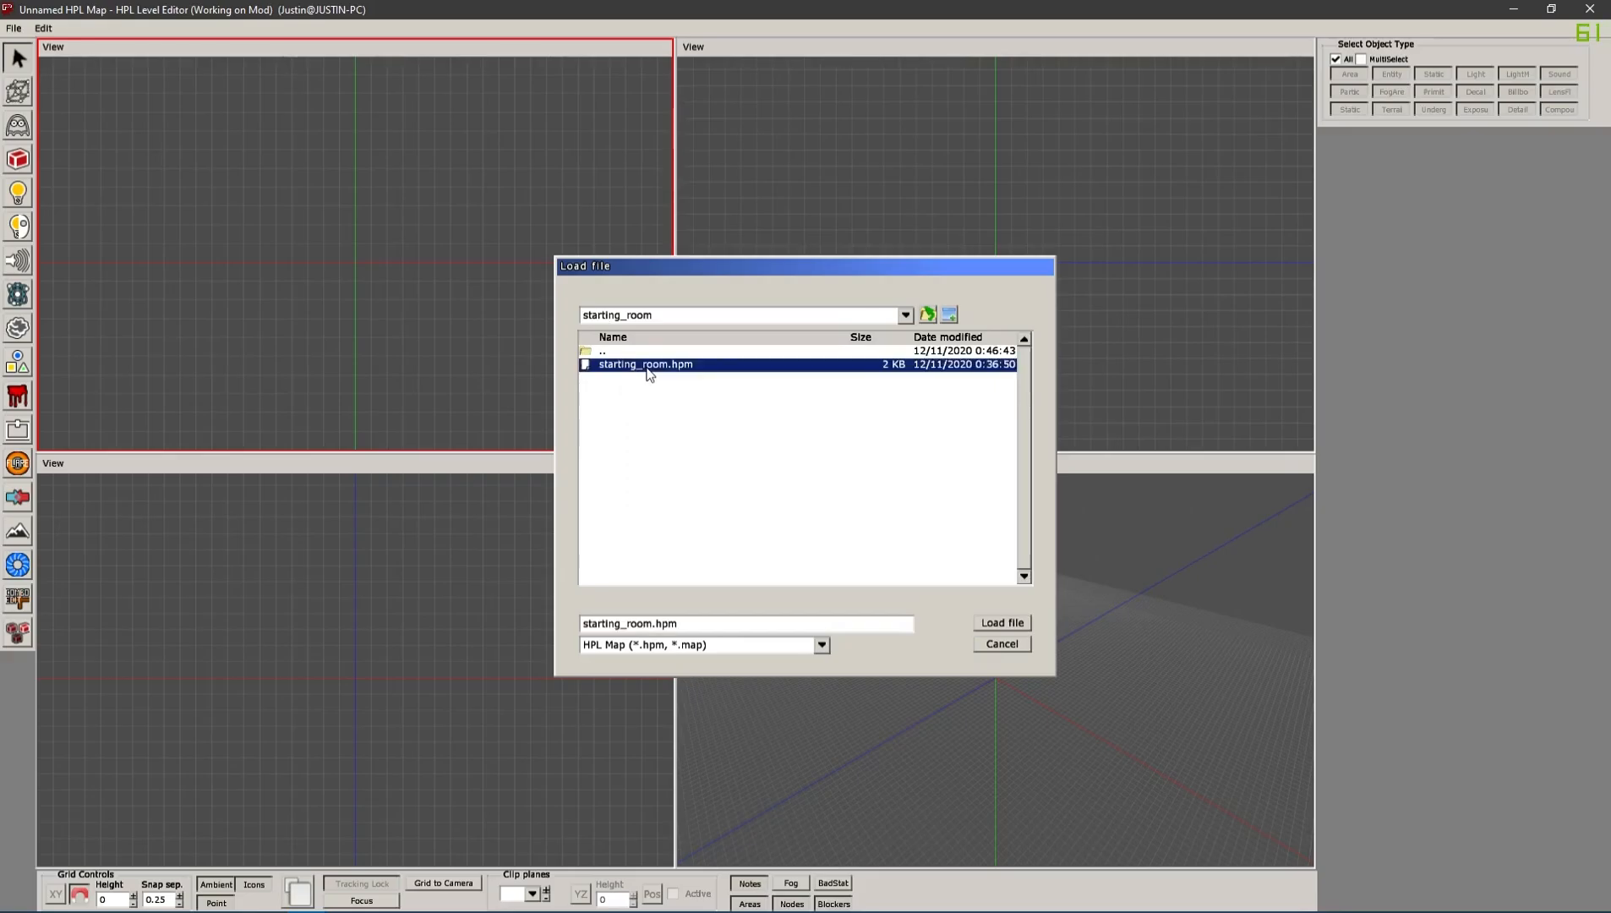
pyautogui.press('Return')
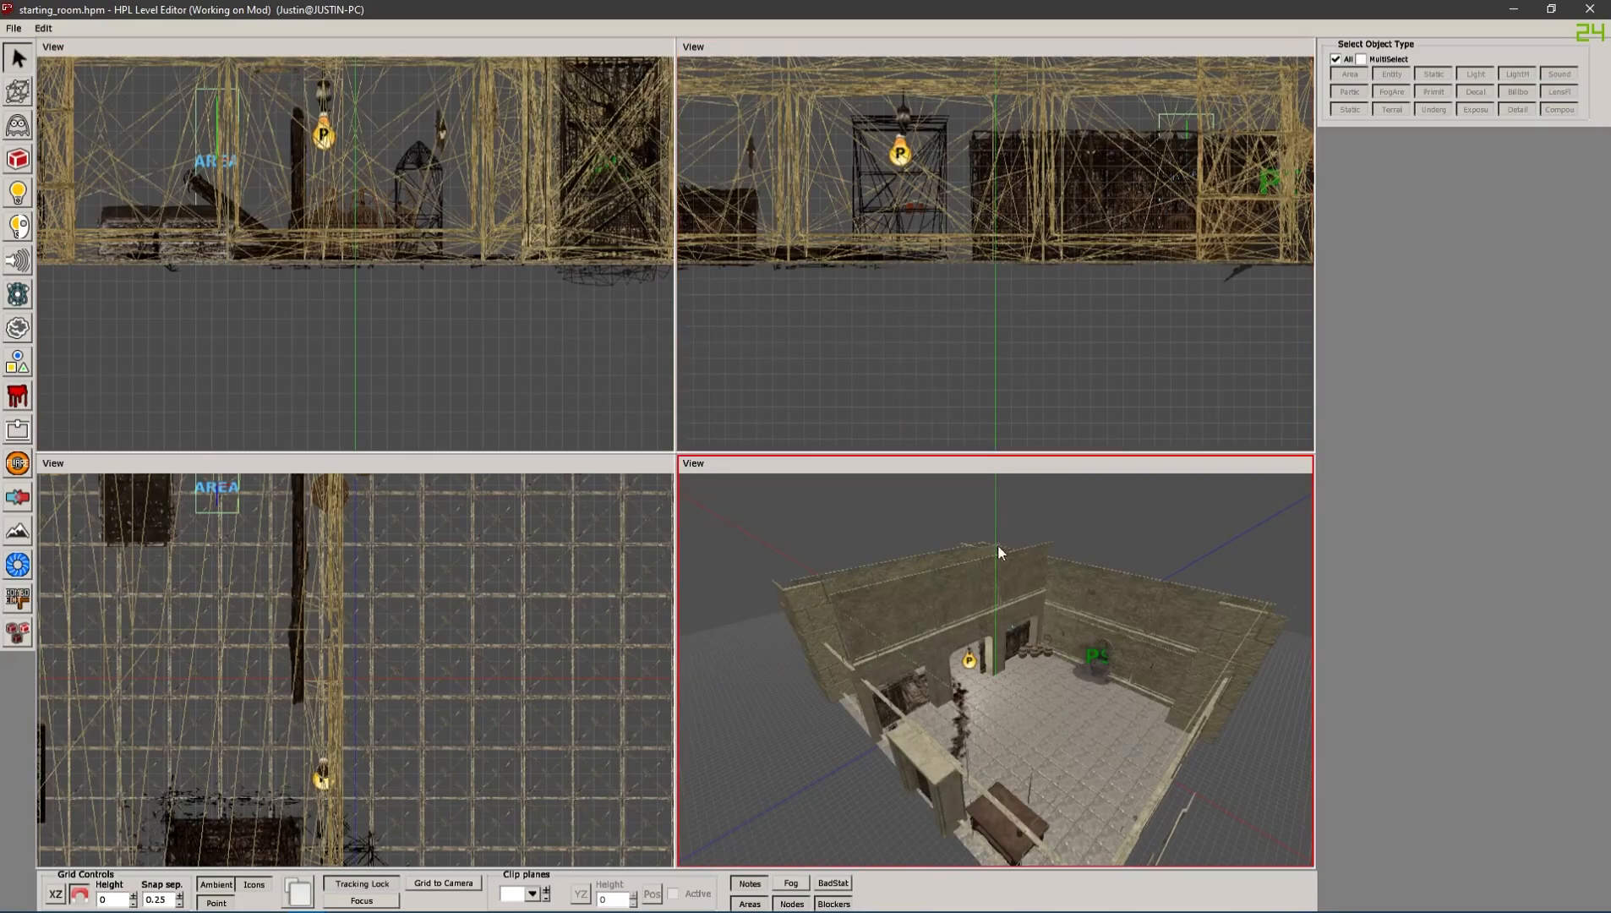
# Place a box light covering the whole room footprint, including both chambers, about 20.75 × 14.5 and 7 high
pyautogui.press('space')
pyautogui.keyDown('alt'); pyautogui.moveTo(736, 433); pyautogui.dragTo(750, 509); pyautogui.keyUp('alt')
pyautogui.scroll(6, 861, 467)
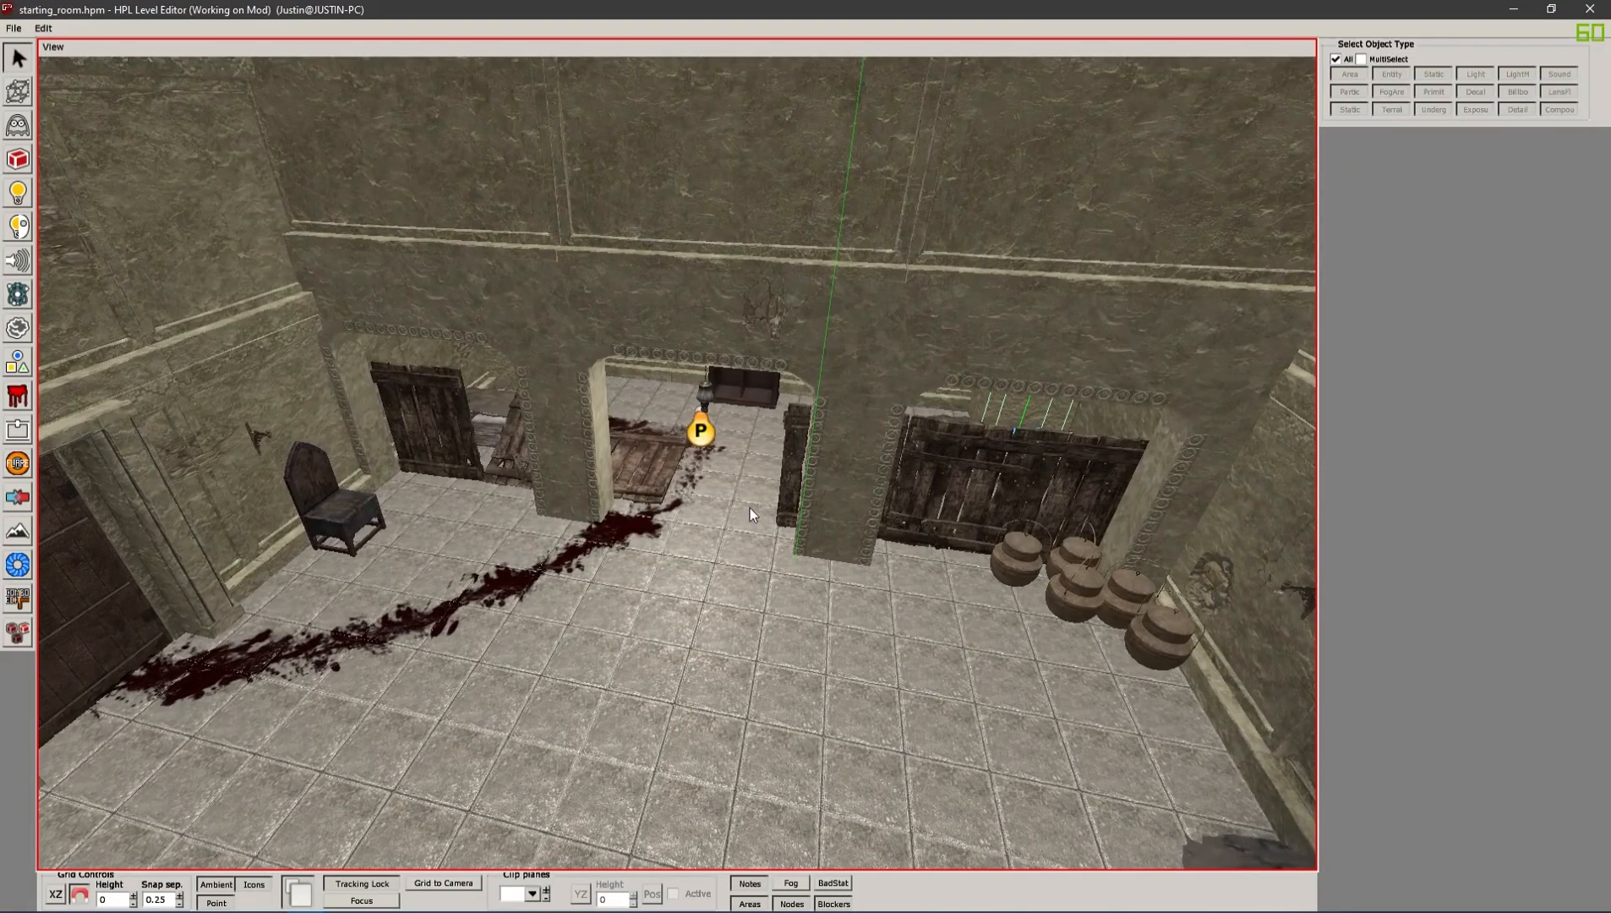
pyautogui.moveTo(751, 445)
pyautogui.keyDown('alt'); pyautogui.mouseDown()
pyautogui.moveTo(491, 472)
pyautogui.moveTo(494, 450)
pyautogui.moveTo(770, 455)
pyautogui.moveTo(731, 447)
pyautogui.moveTo(736, 425)
pyautogui.moveTo(752, 494)
pyautogui.moveTo(715, 513)
pyautogui.moveTo(748, 473)
pyautogui.mouseUp(); pyautogui.keyUp('alt')
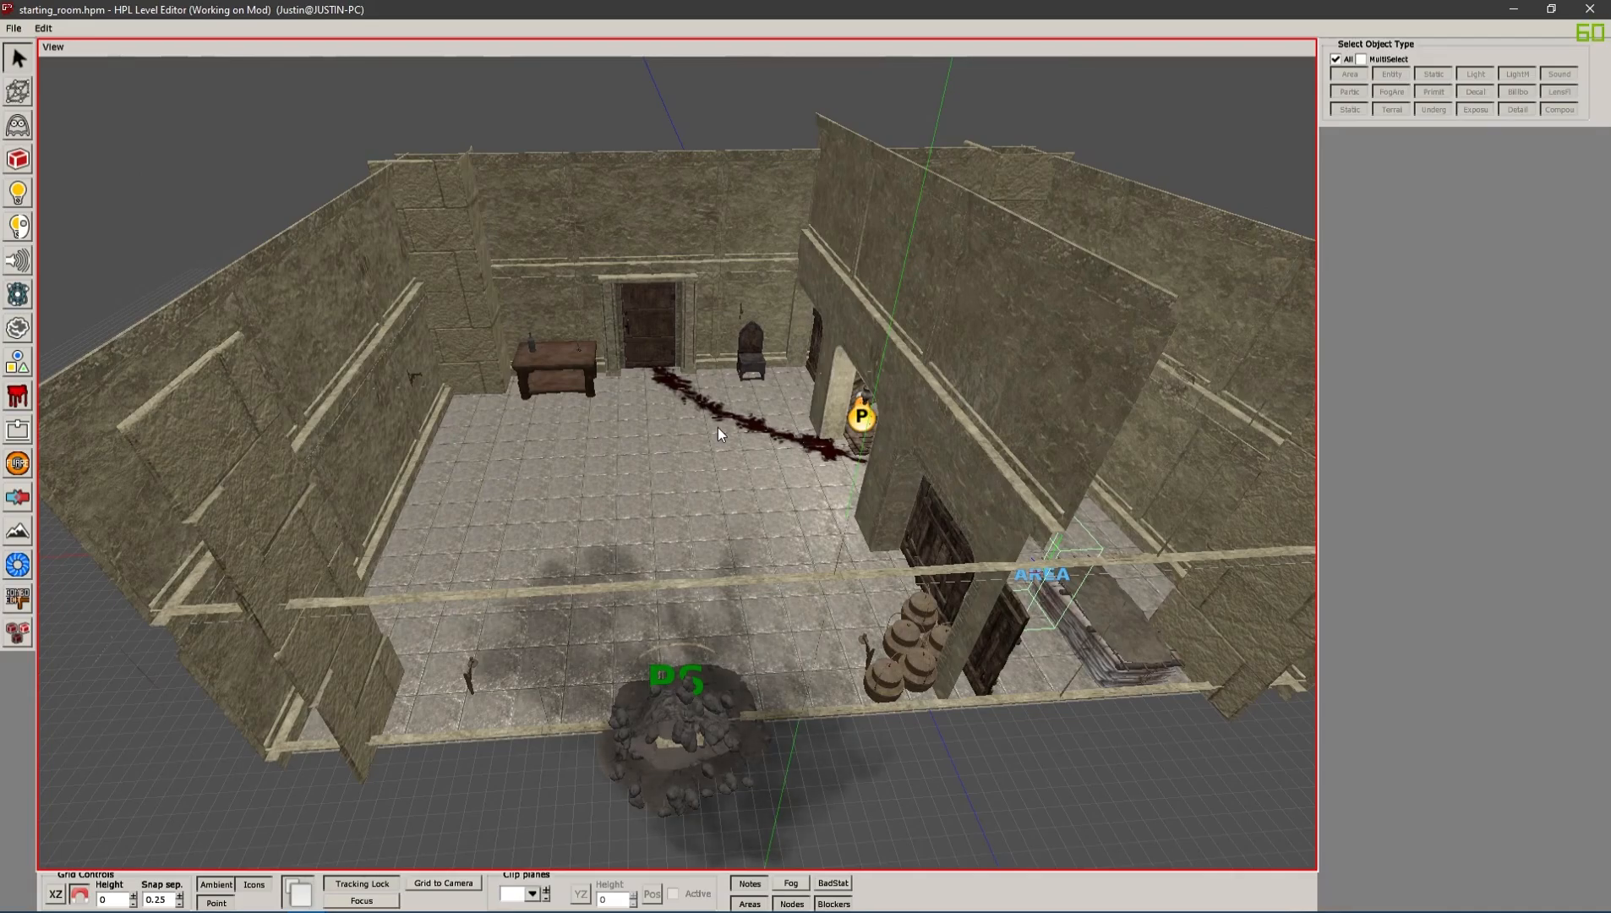
pyautogui.moveTo(716, 423); pyautogui.dragTo(556, 451, button='middle')
pyautogui.scroll(-5, 701, 443)
pyautogui.moveTo(701, 442); pyautogui.dragTo(741, 471, button='middle')
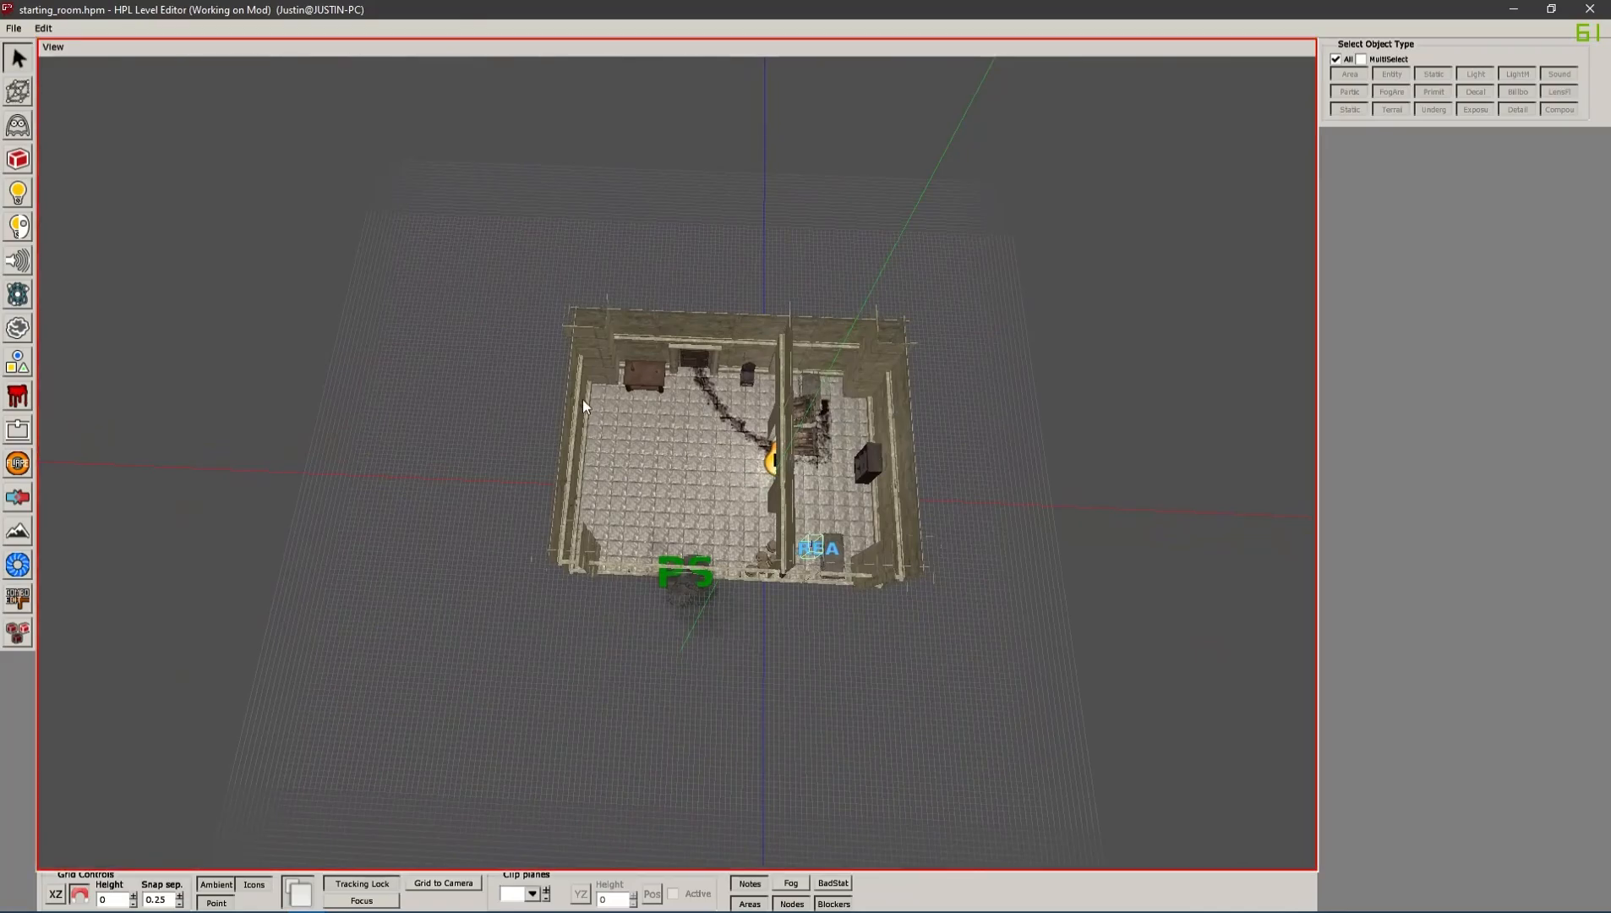
pyautogui.click(18, 195)
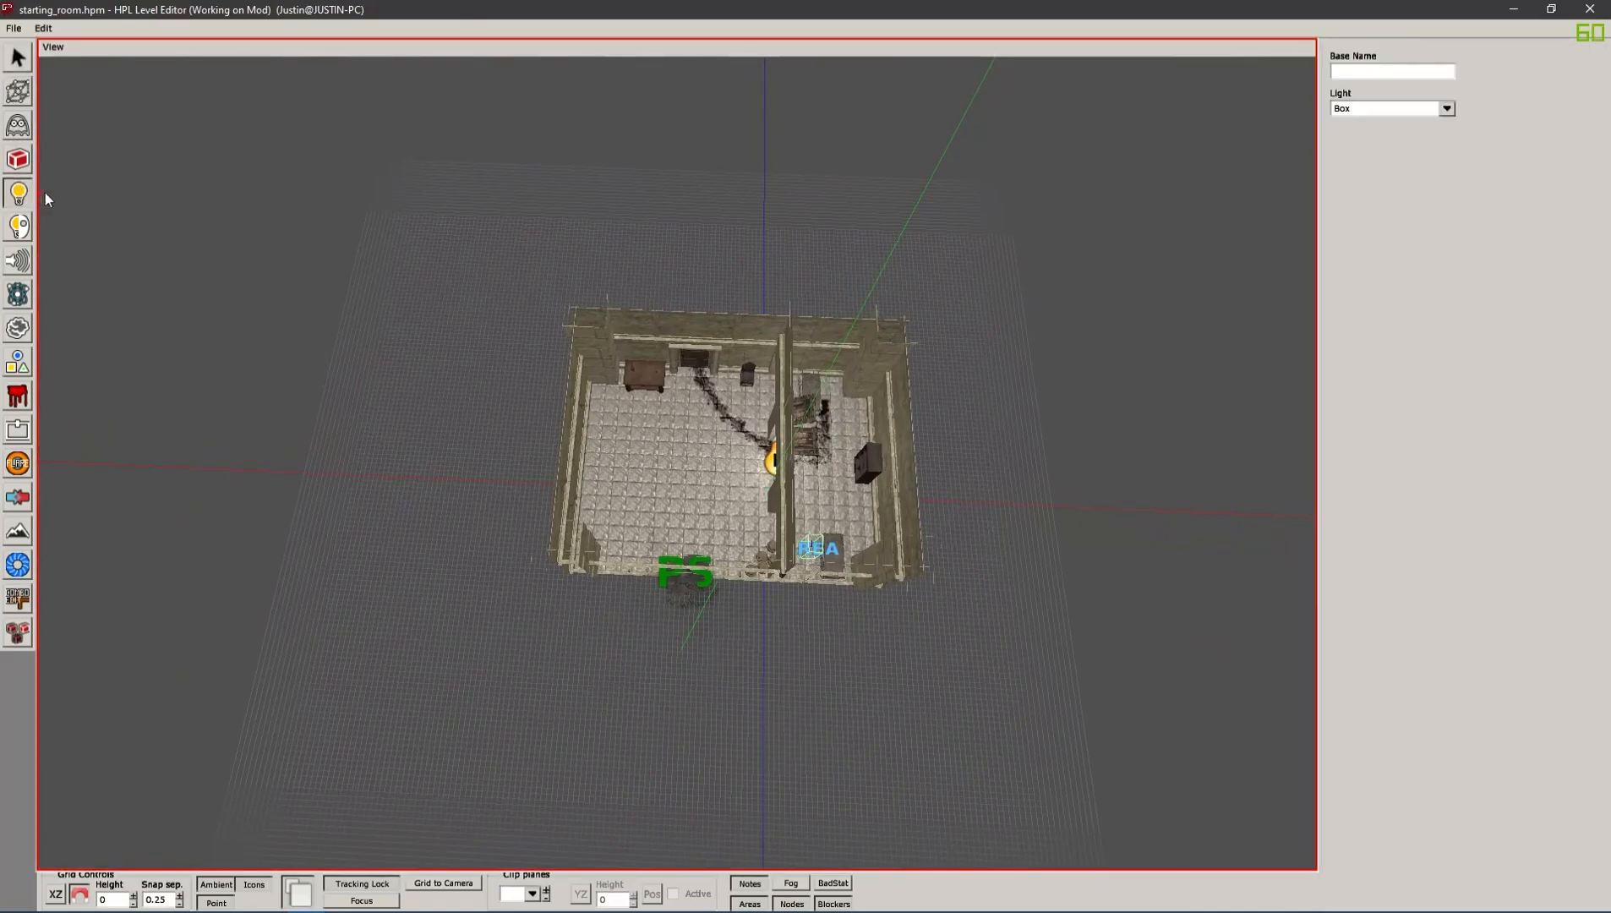
pyautogui.moveTo(690, 319); pyautogui.dragTo(726, 416, button='middle')
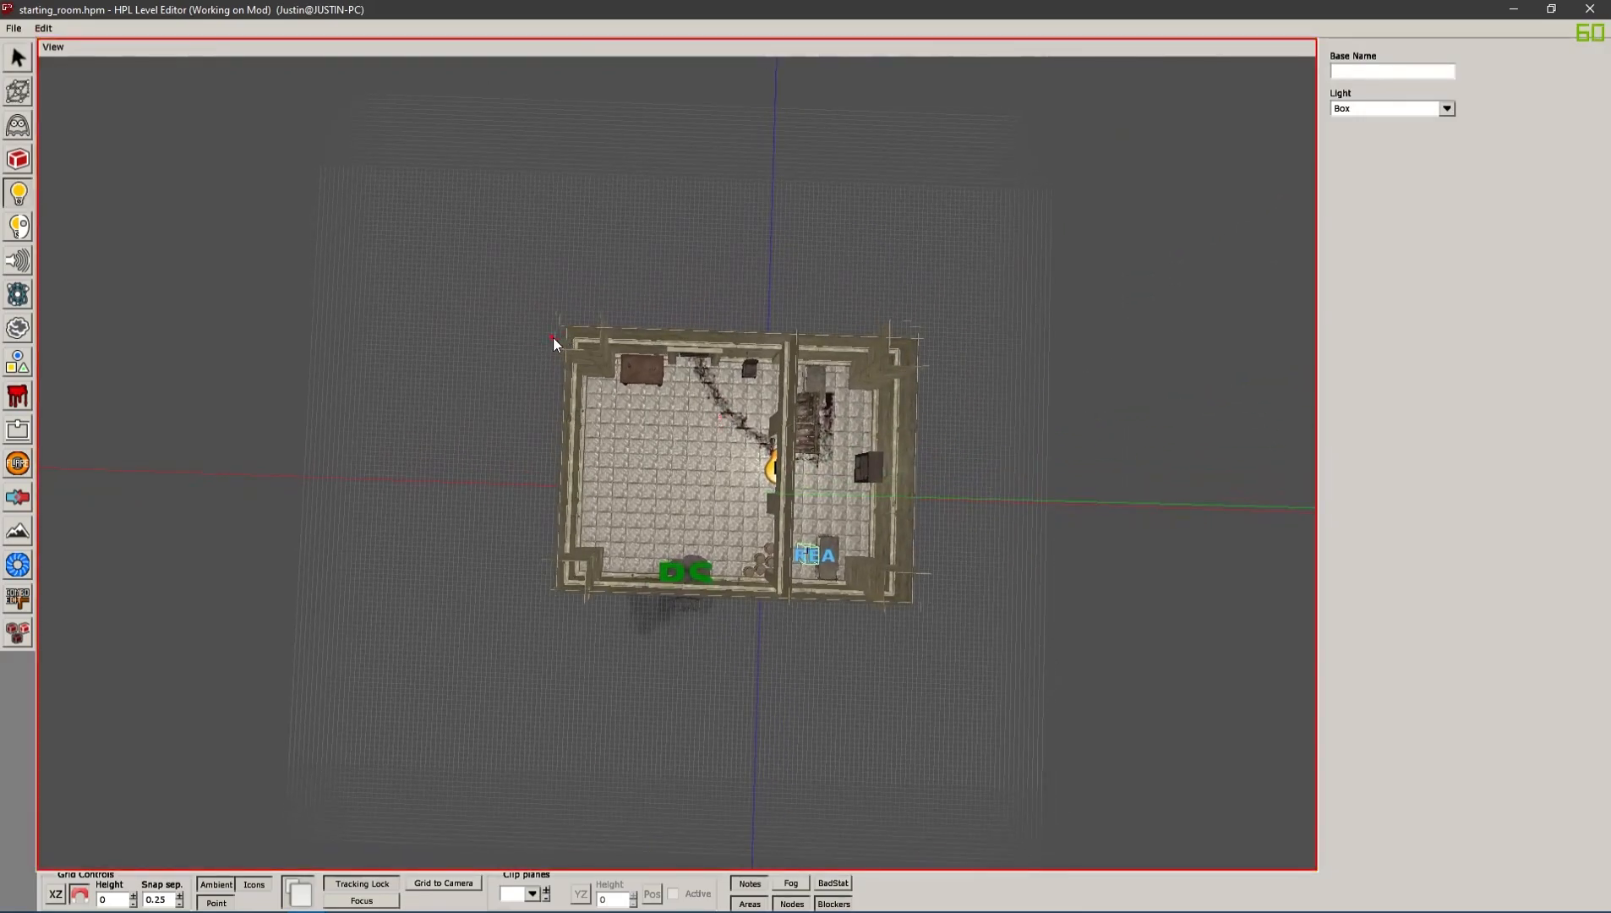
pyautogui.moveTo(649, 406); pyautogui.dragTo(933, 615)
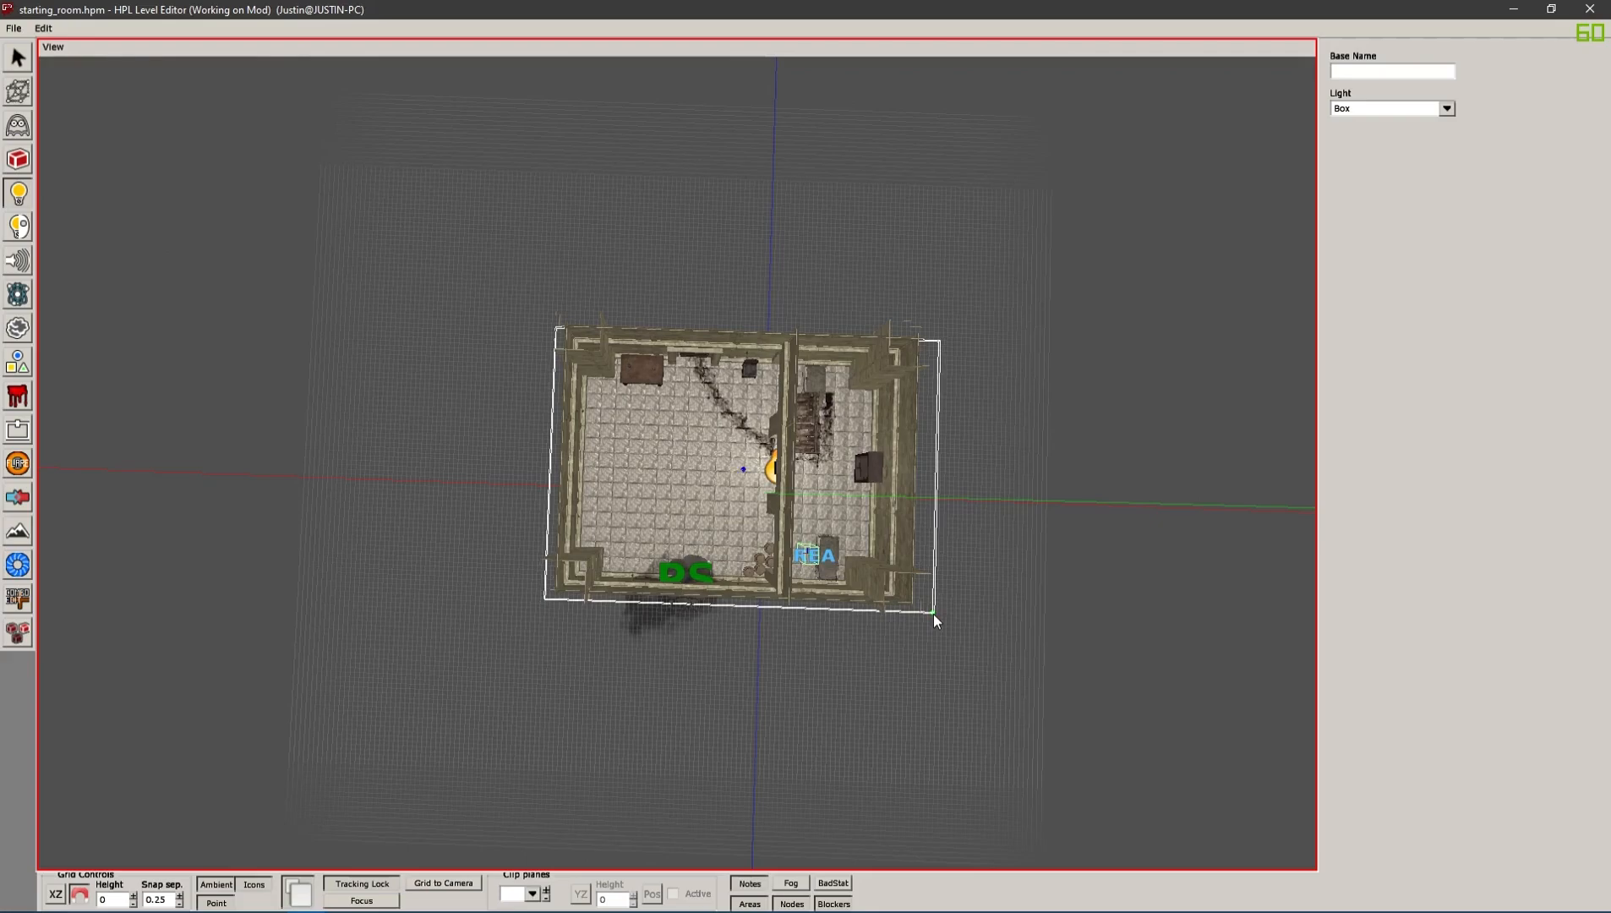
pyautogui.moveTo(946, 567); pyautogui.dragTo(932, 361, button='middle')
pyautogui.click(934, 361)
pyautogui.moveTo(827, 456); pyautogui.dragTo(867, 502, button='middle')
# Select the new box light, set its brightness to 0.01 and save the map
pyautogui.click(20, 65)
pyautogui.moveTo(823, 422); pyautogui.dragTo(751, 332, button='middle')
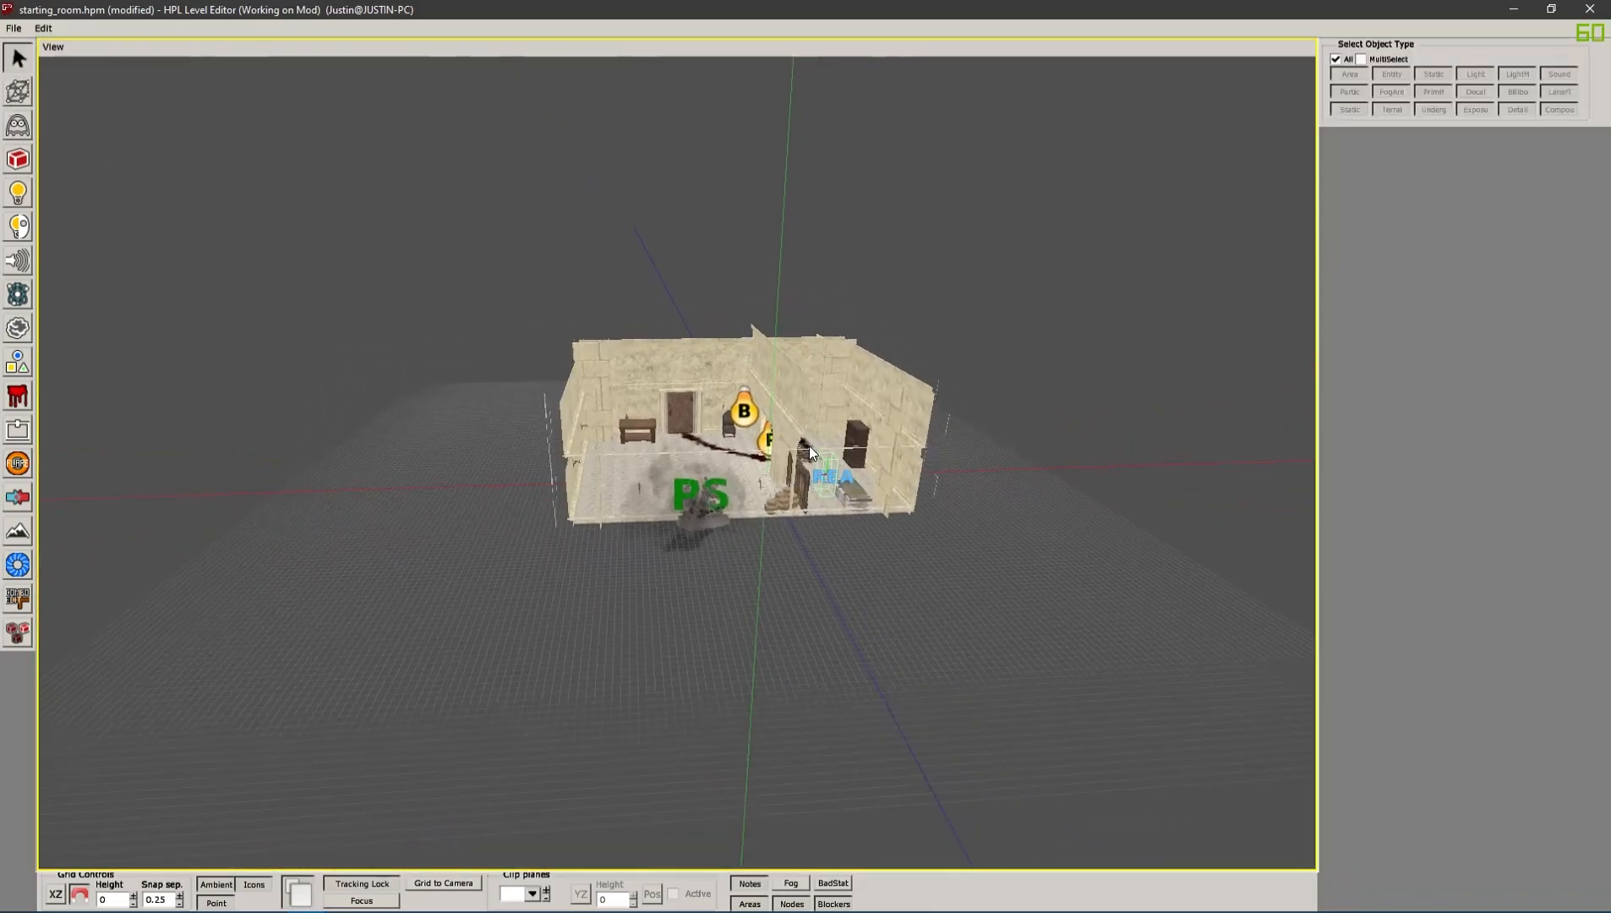
pyautogui.scroll(5, 834, 415)
pyautogui.moveTo(836, 415); pyautogui.dragTo(808, 361, button='middle')
pyautogui.scroll(3, 850, 344)
pyautogui.click(808, 363)
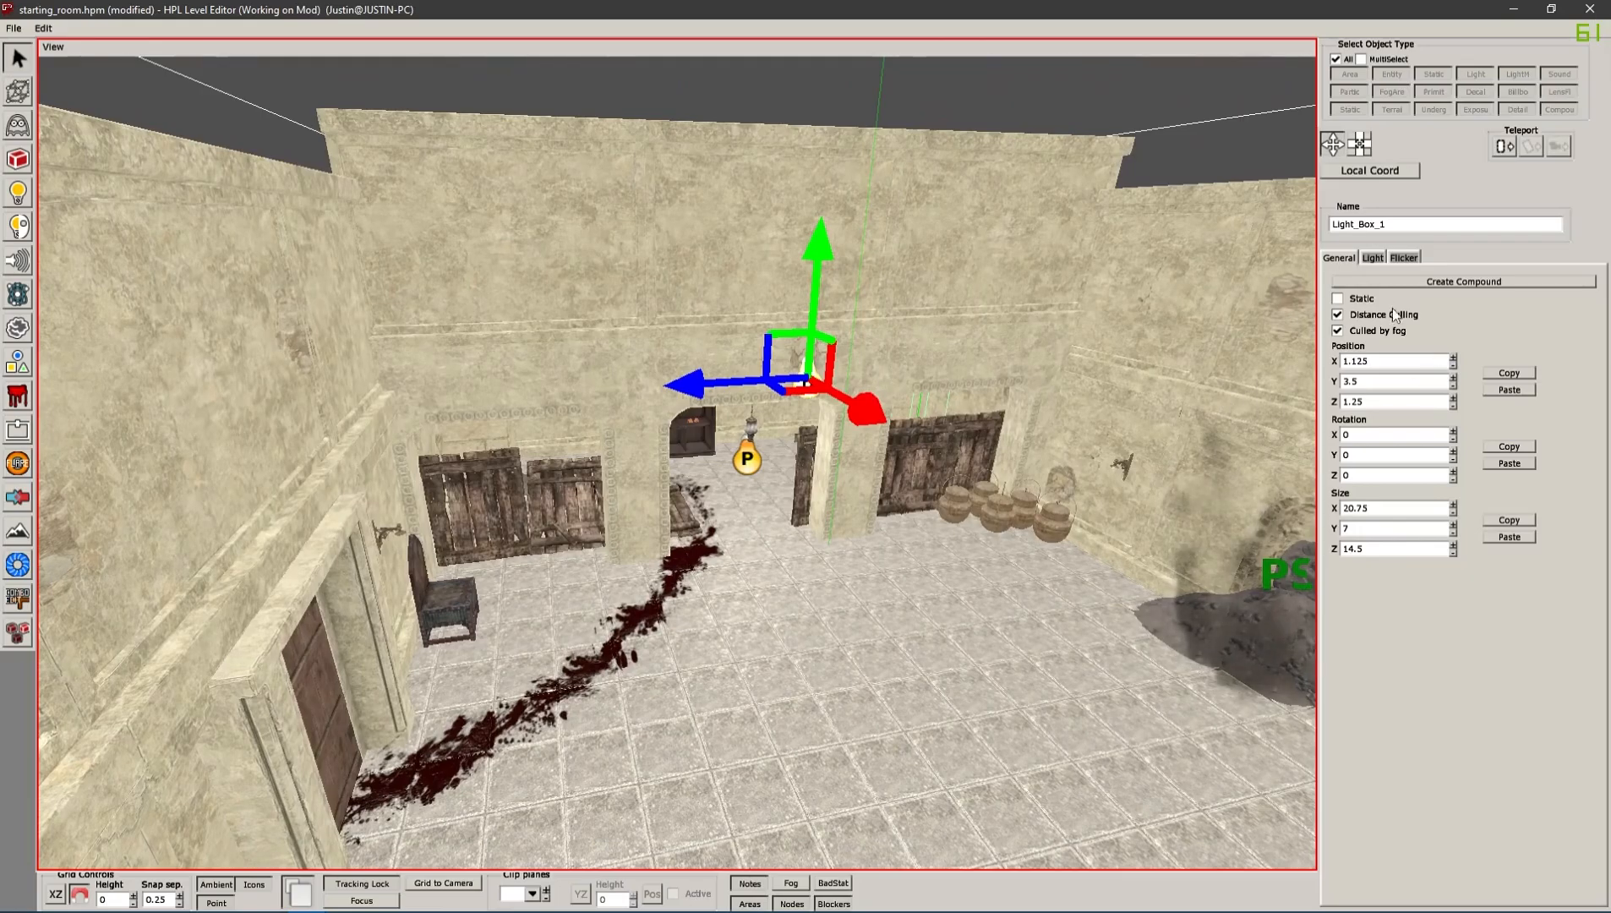
pyautogui.click(1372, 257)
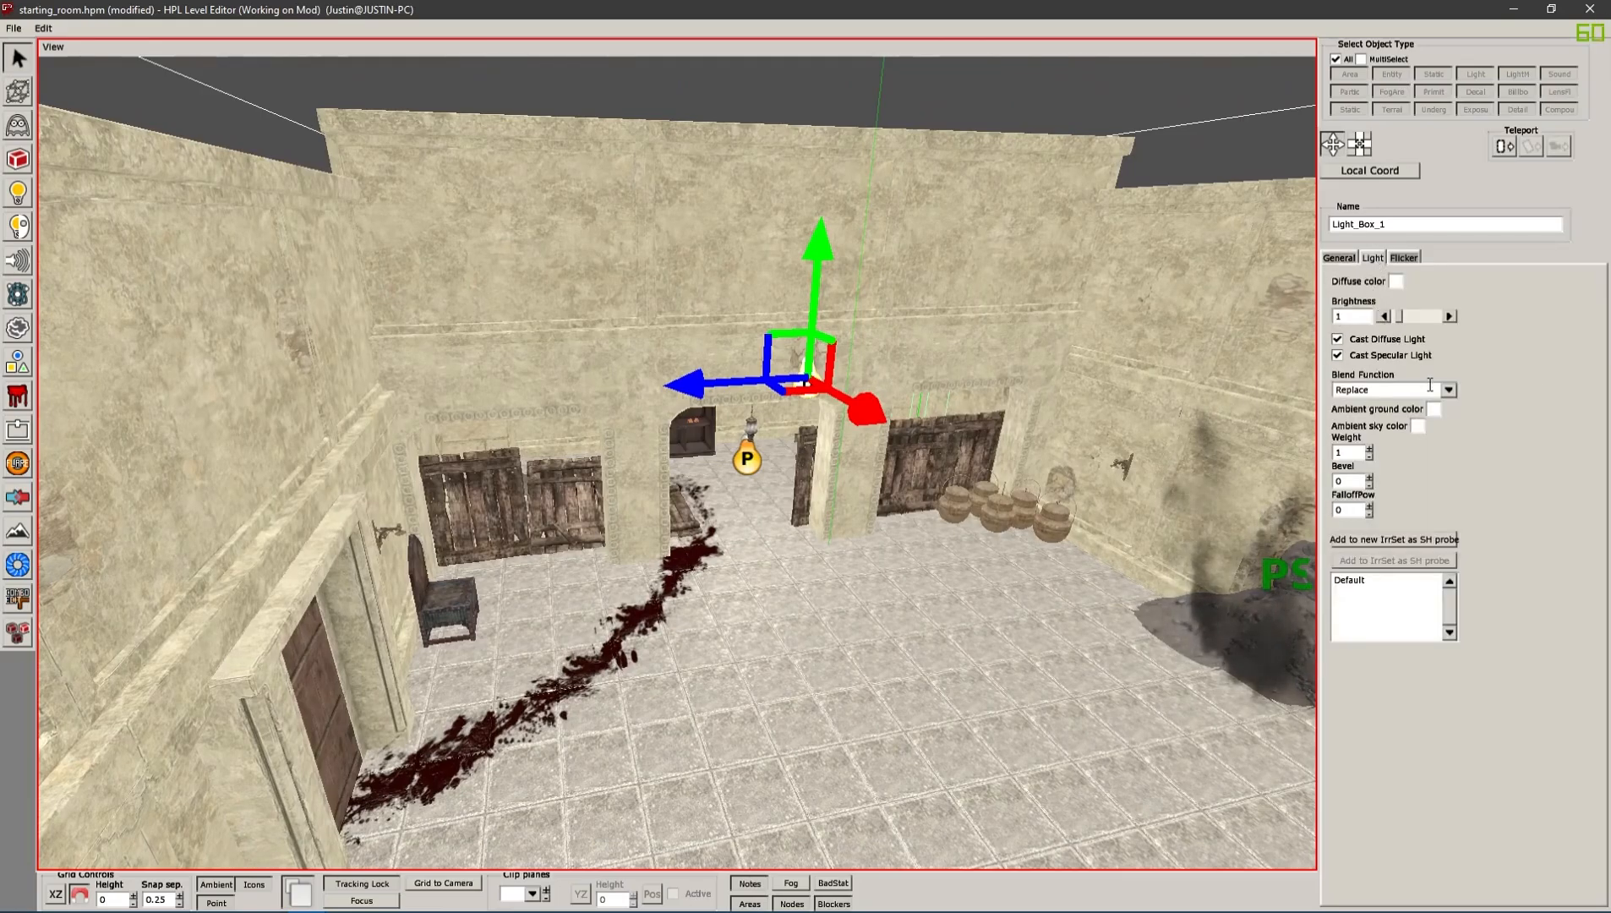
pyautogui.doubleClick(1362, 316)
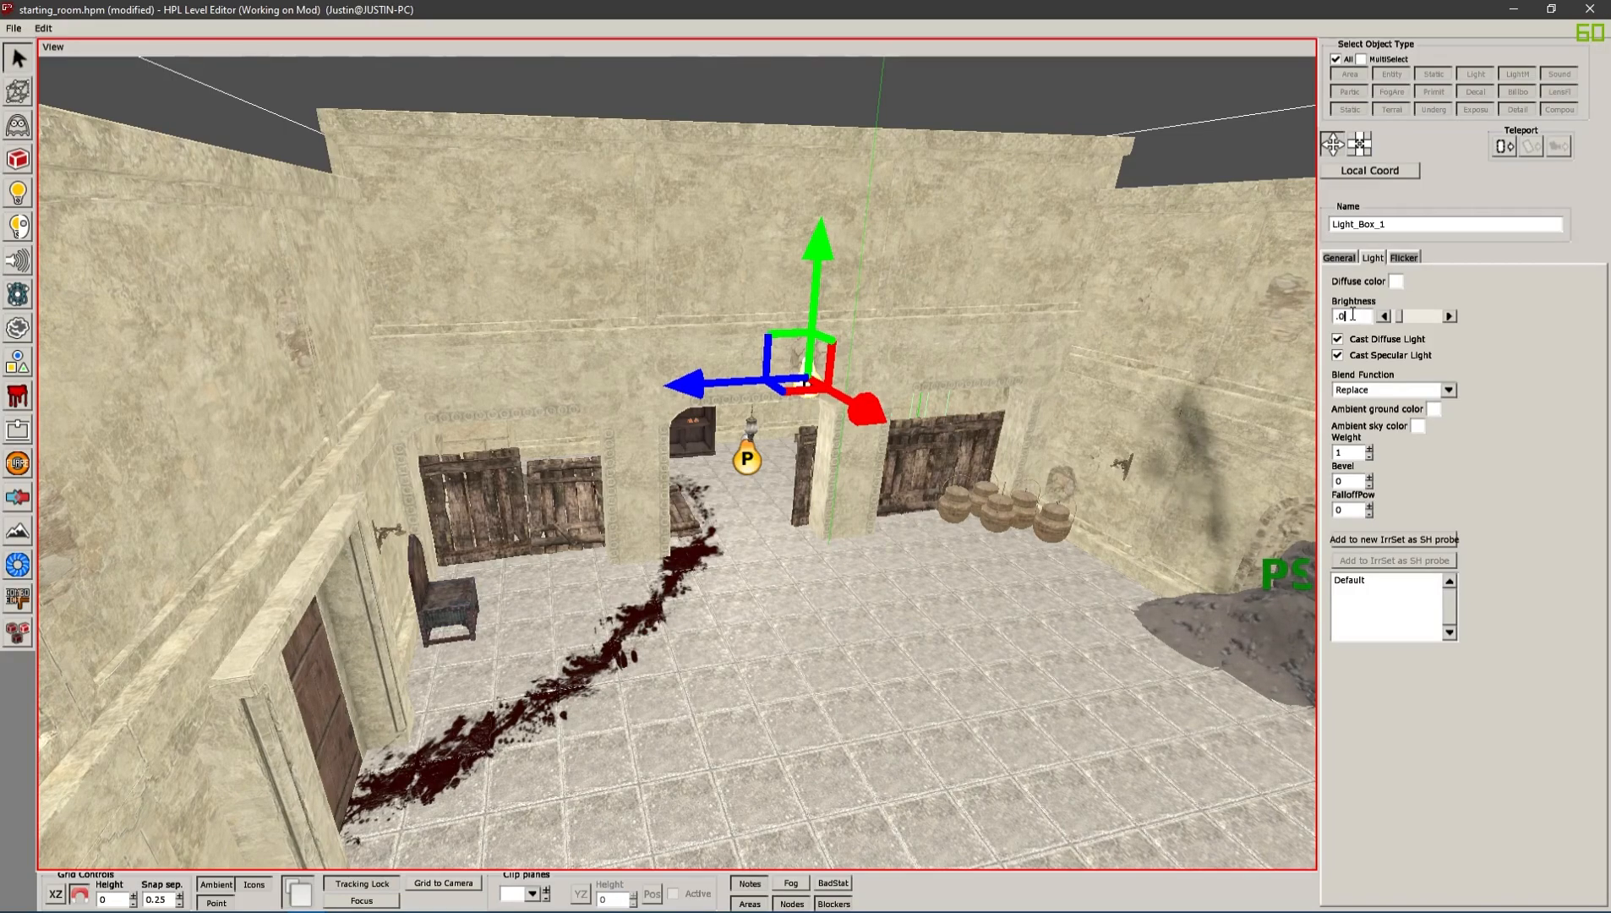
pyautogui.click(1593, 408)
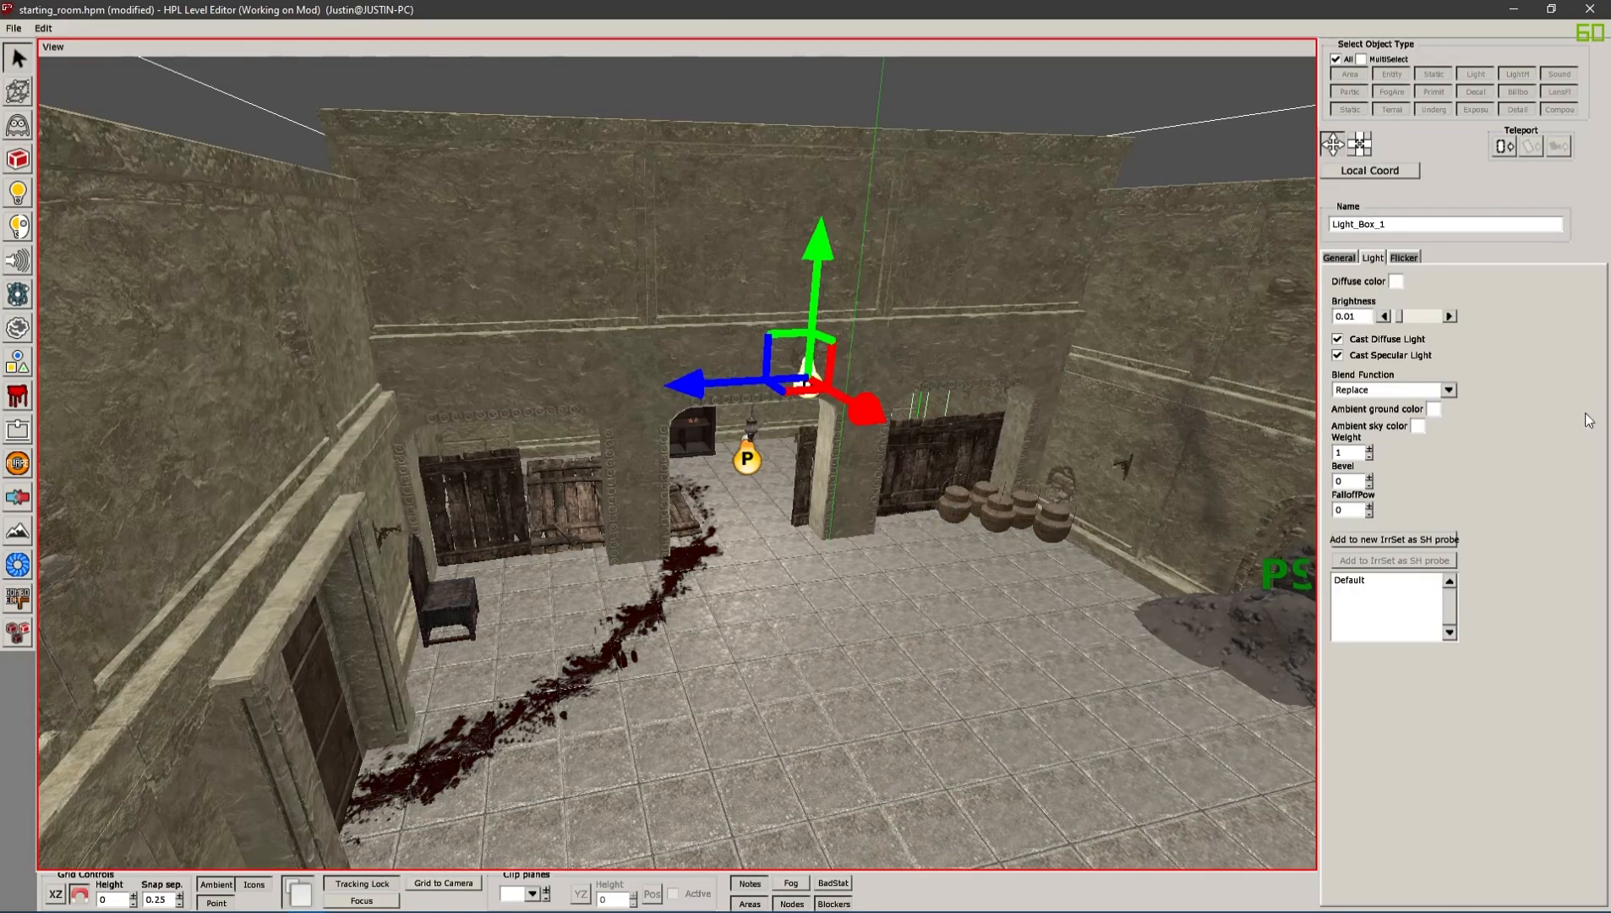
pyautogui.keyDown('alt'); pyautogui.moveTo(877, 580); pyautogui.dragTo(972, 531, button='middle'); pyautogui.keyUp('alt')
pyautogui.moveTo(951, 499); pyautogui.dragTo(779, 479, button='middle')
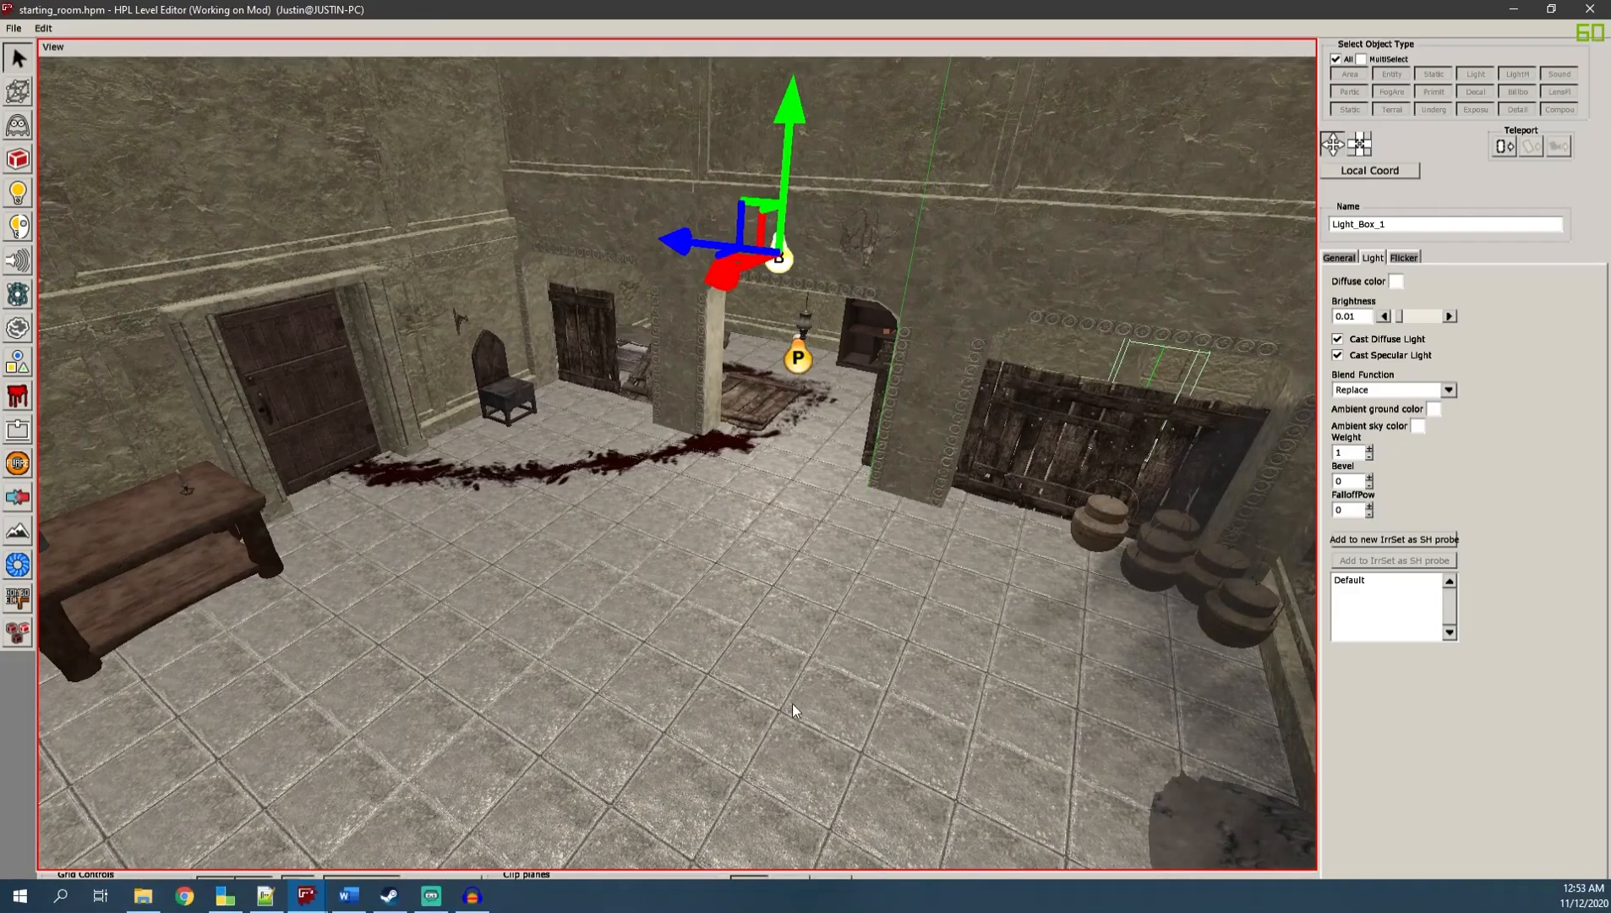
# Switch to the code editor, run the thewake project to launch the game, and return to the starting_room level editor window
pyautogui.click(229, 899)
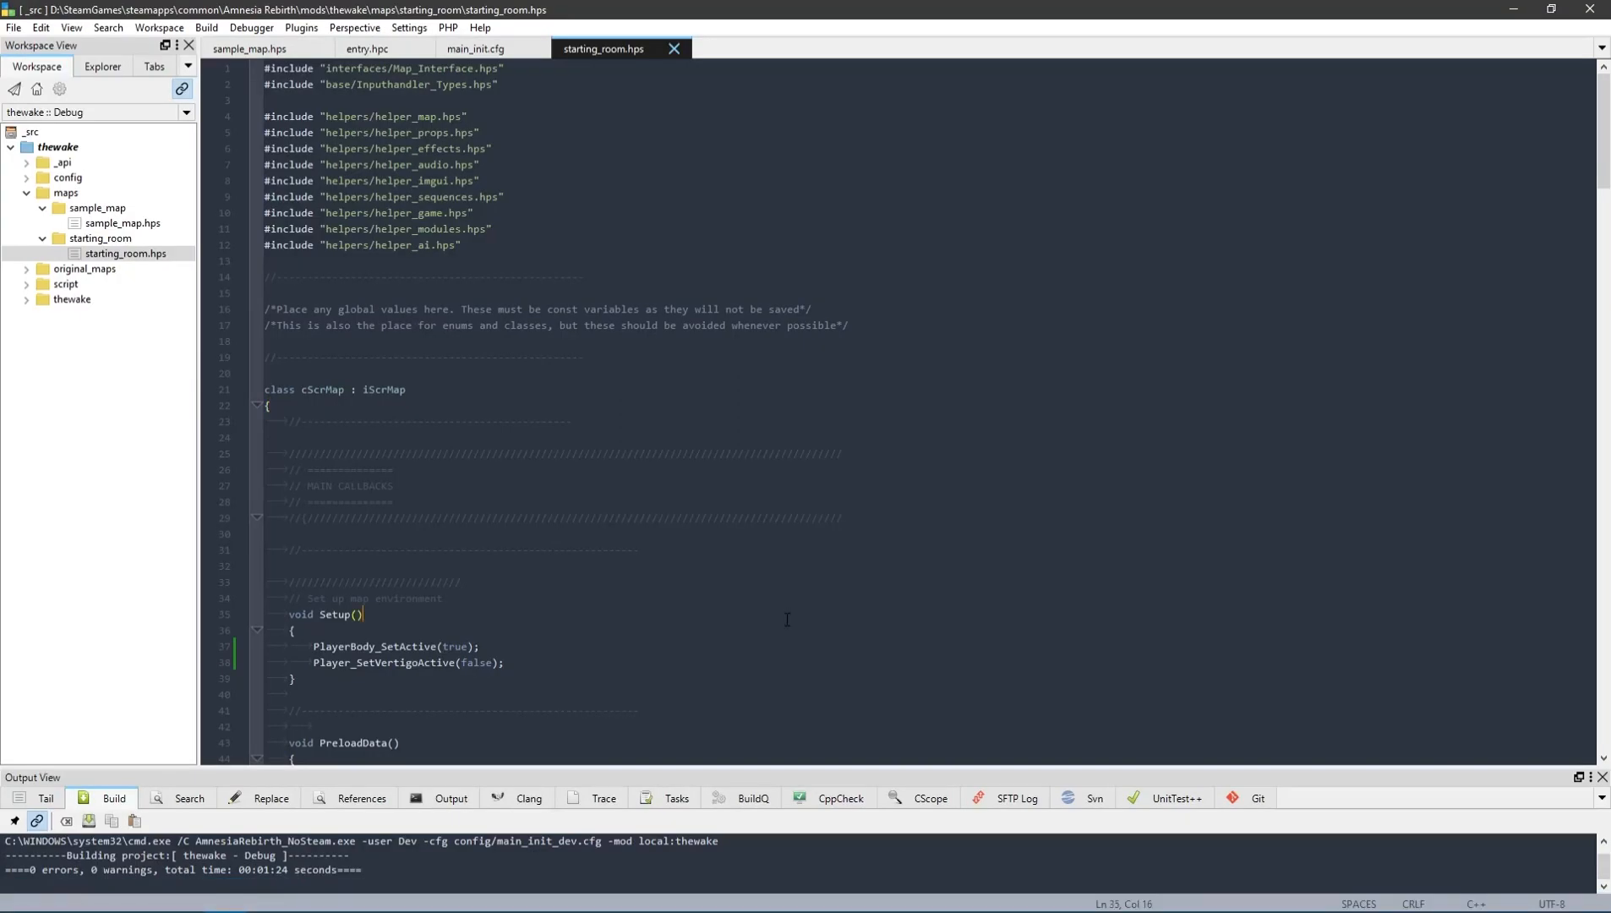
pyautogui.press('F7')
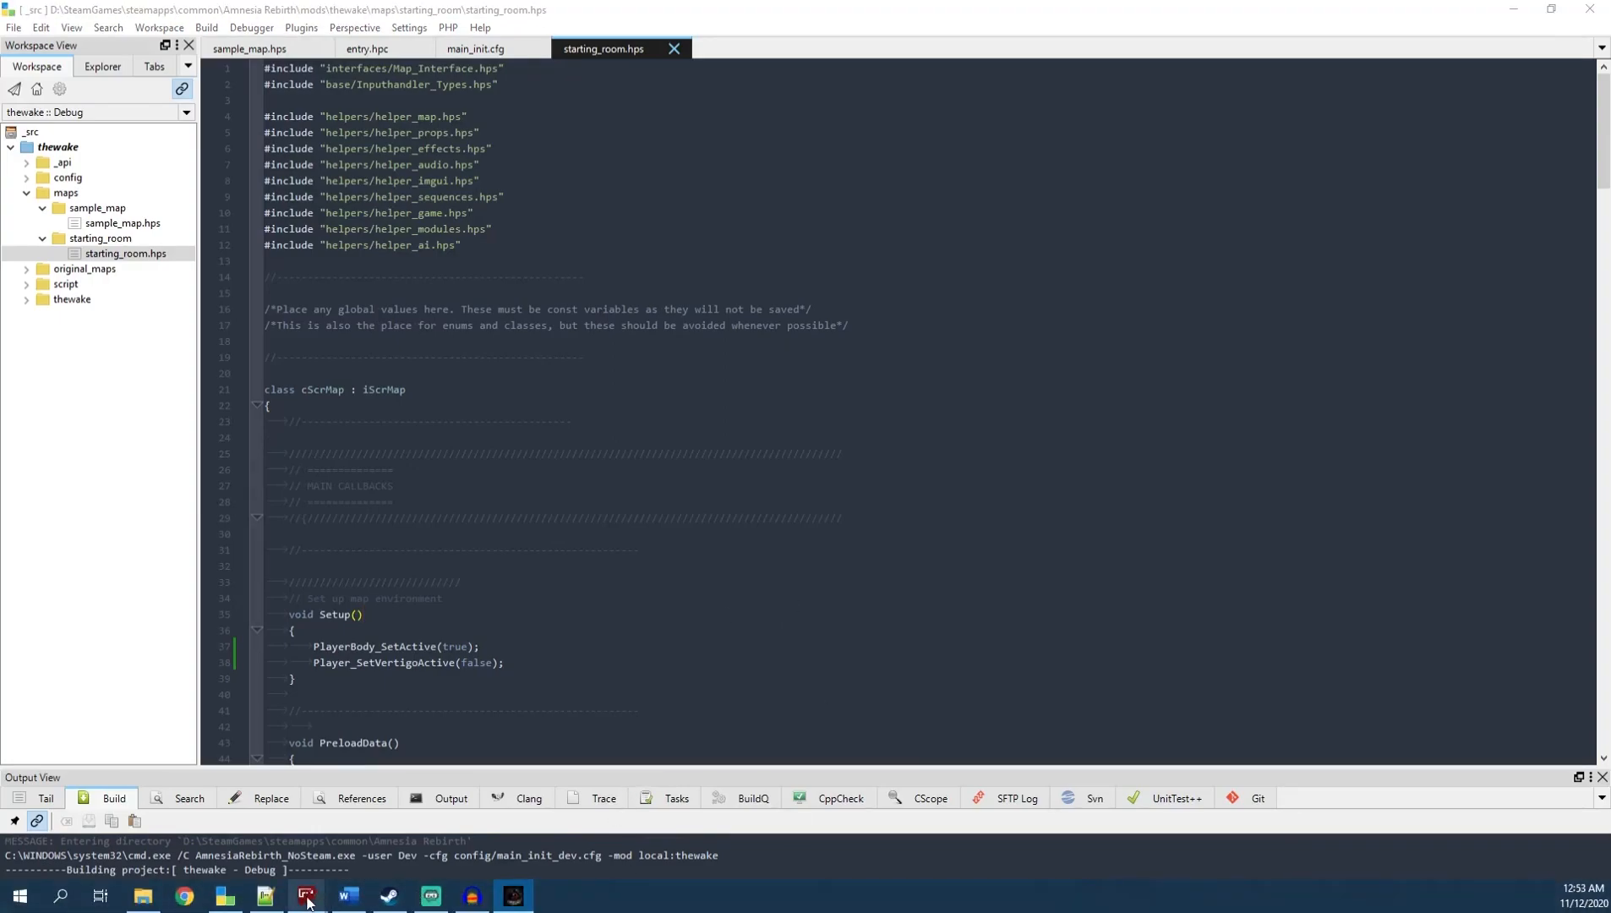
pyautogui.moveTo(306, 900)
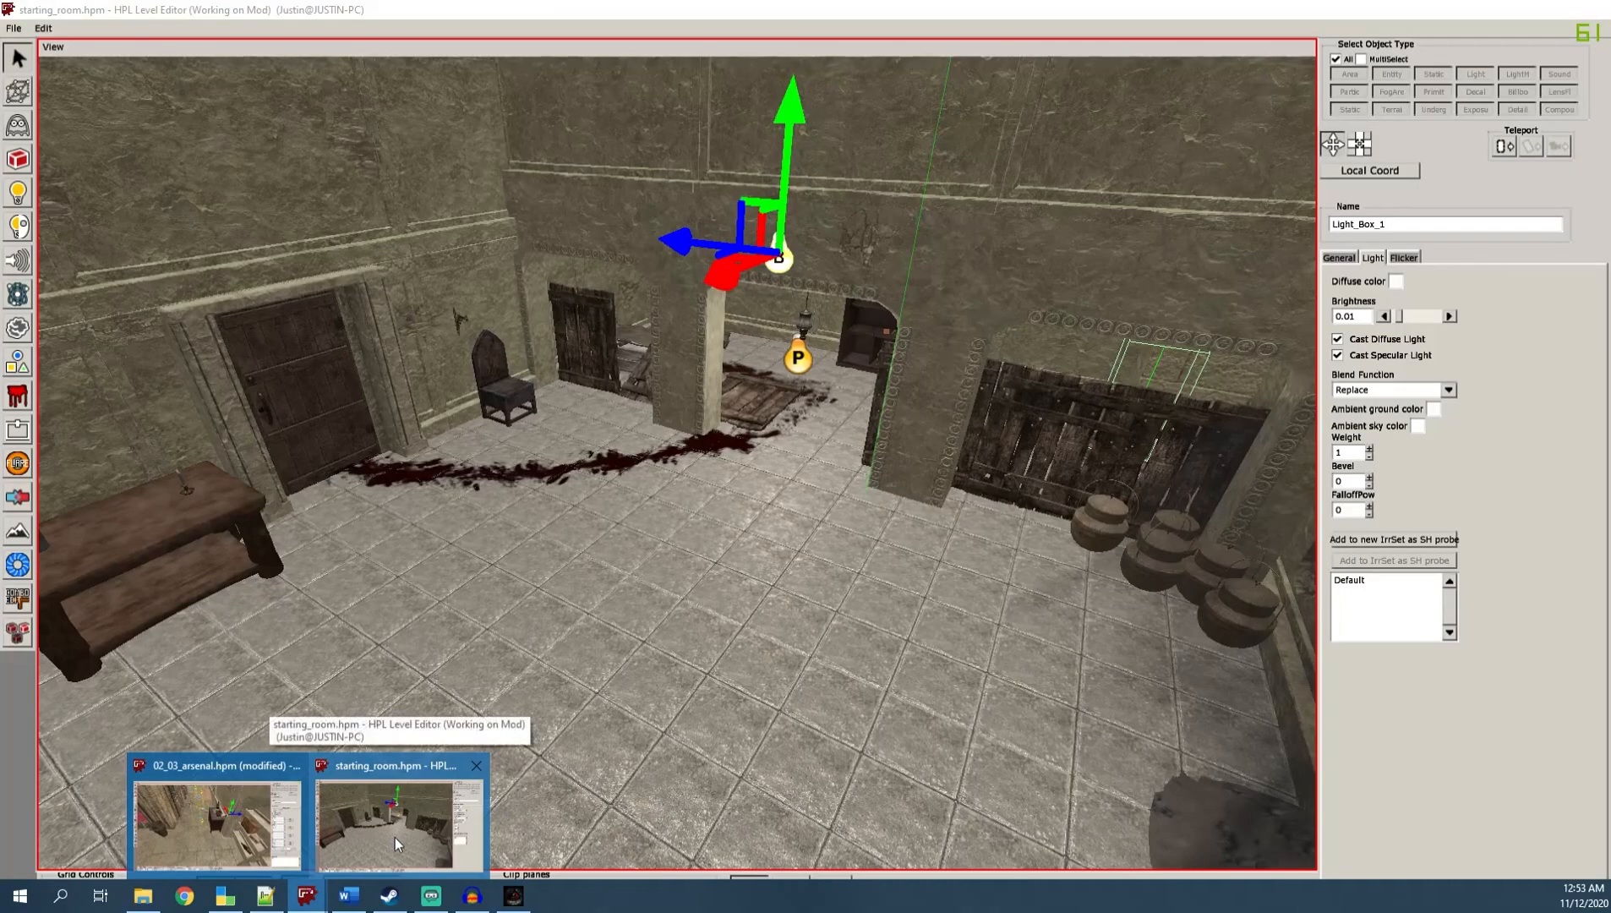
pyautogui.click(395, 838)
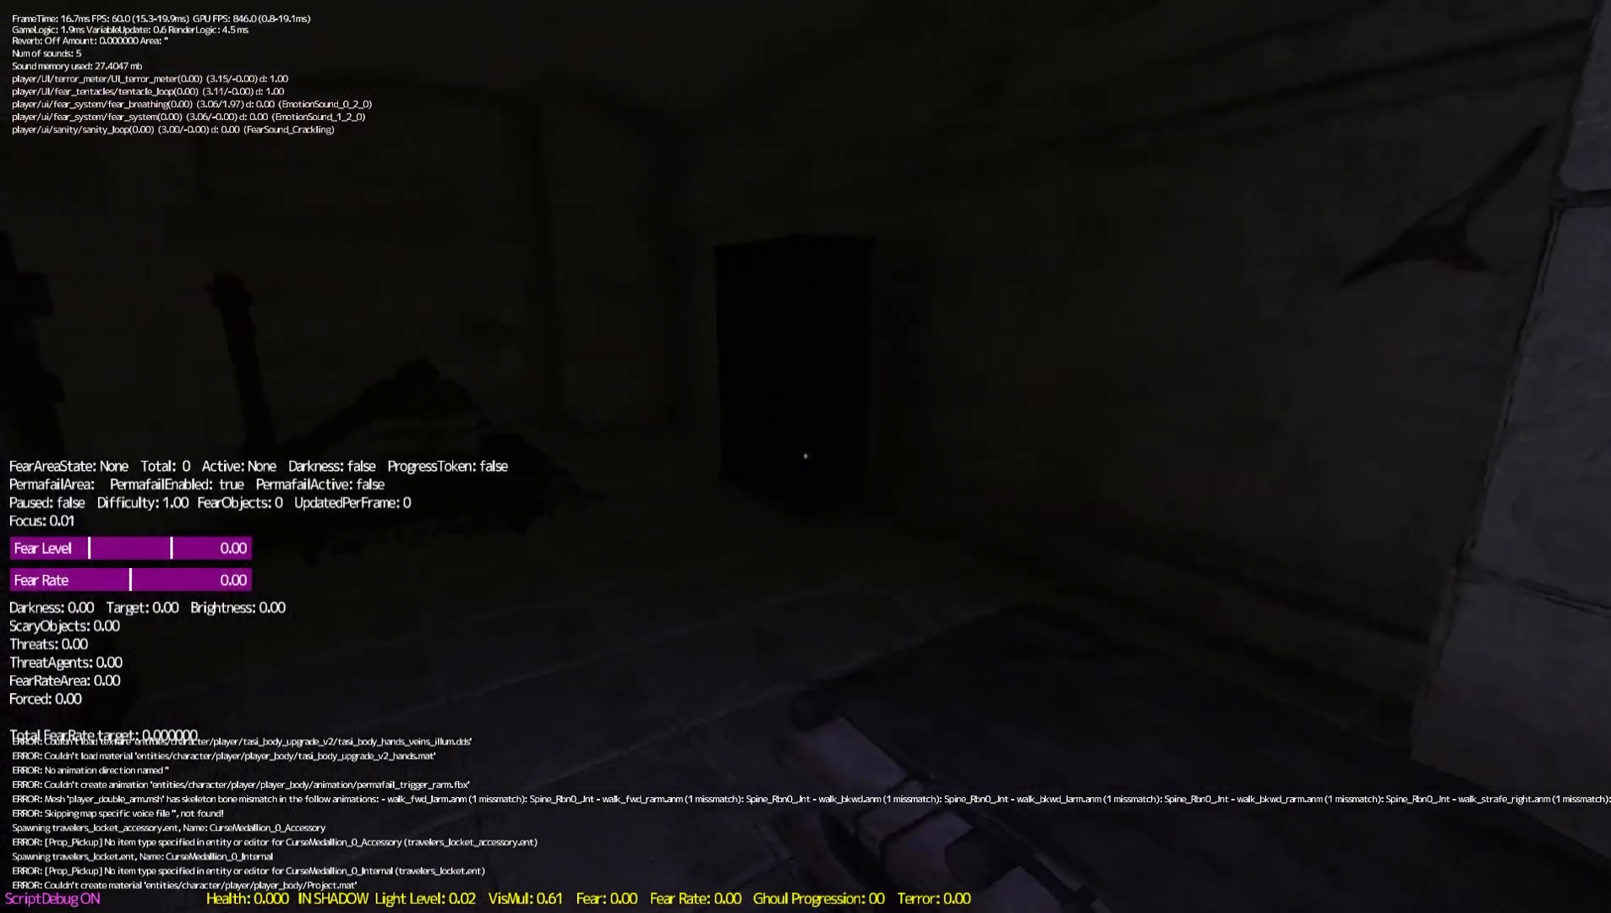
# Walk through both parts of the room in the game to examine the dim box lighting, and exit without saving
pyautogui.press('w')
pyautogui.press('w')
pyautogui.press('space')
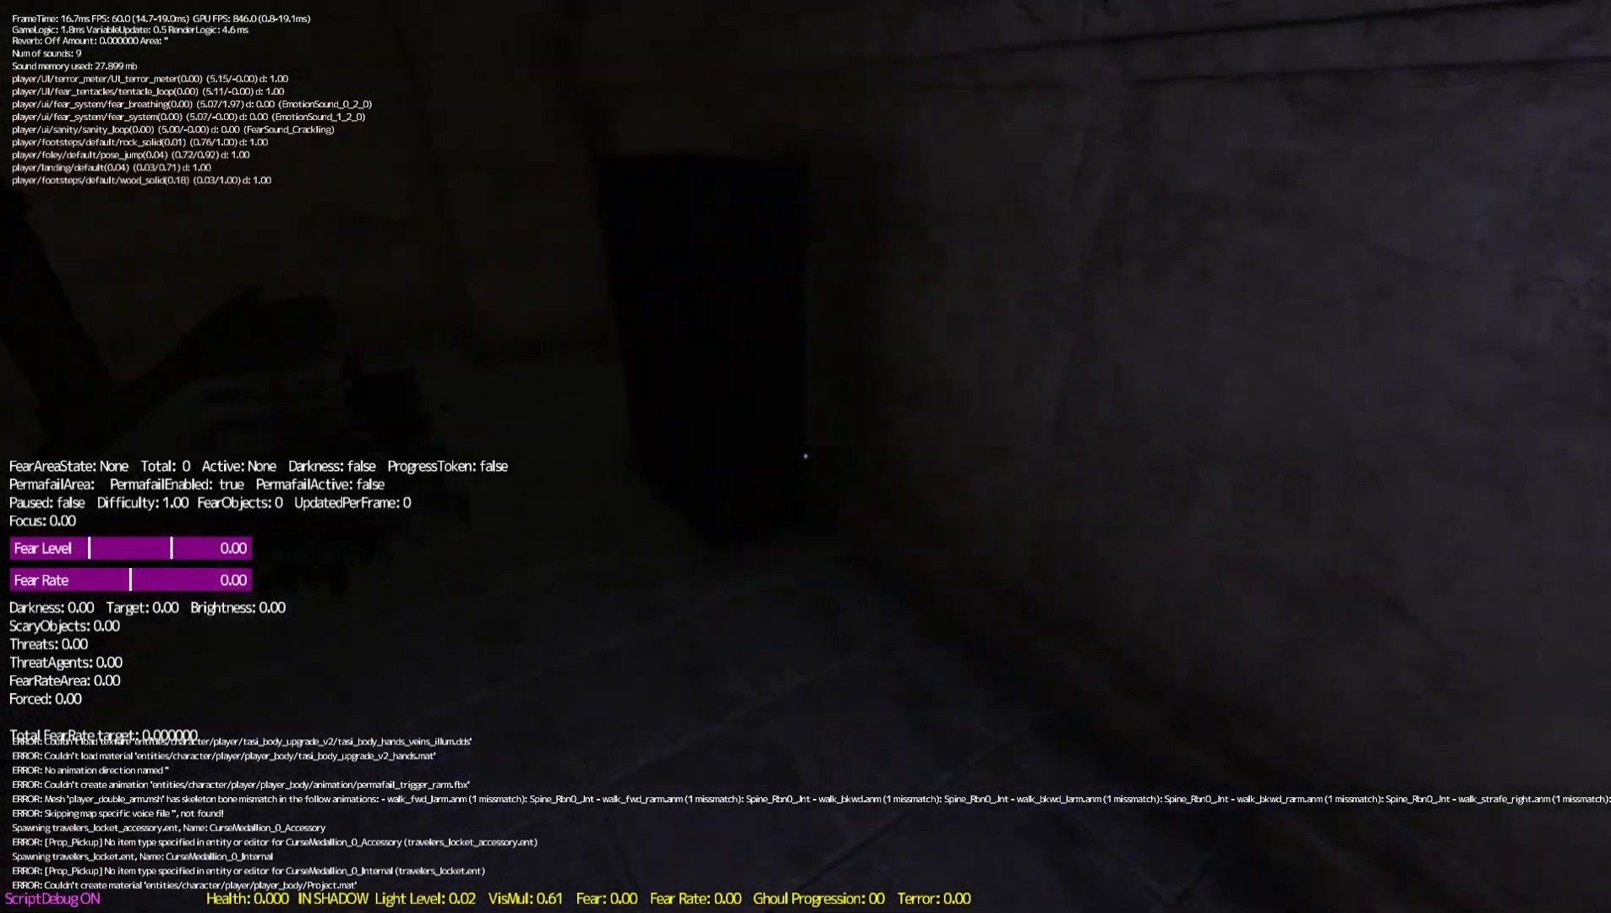
pyautogui.press('w')
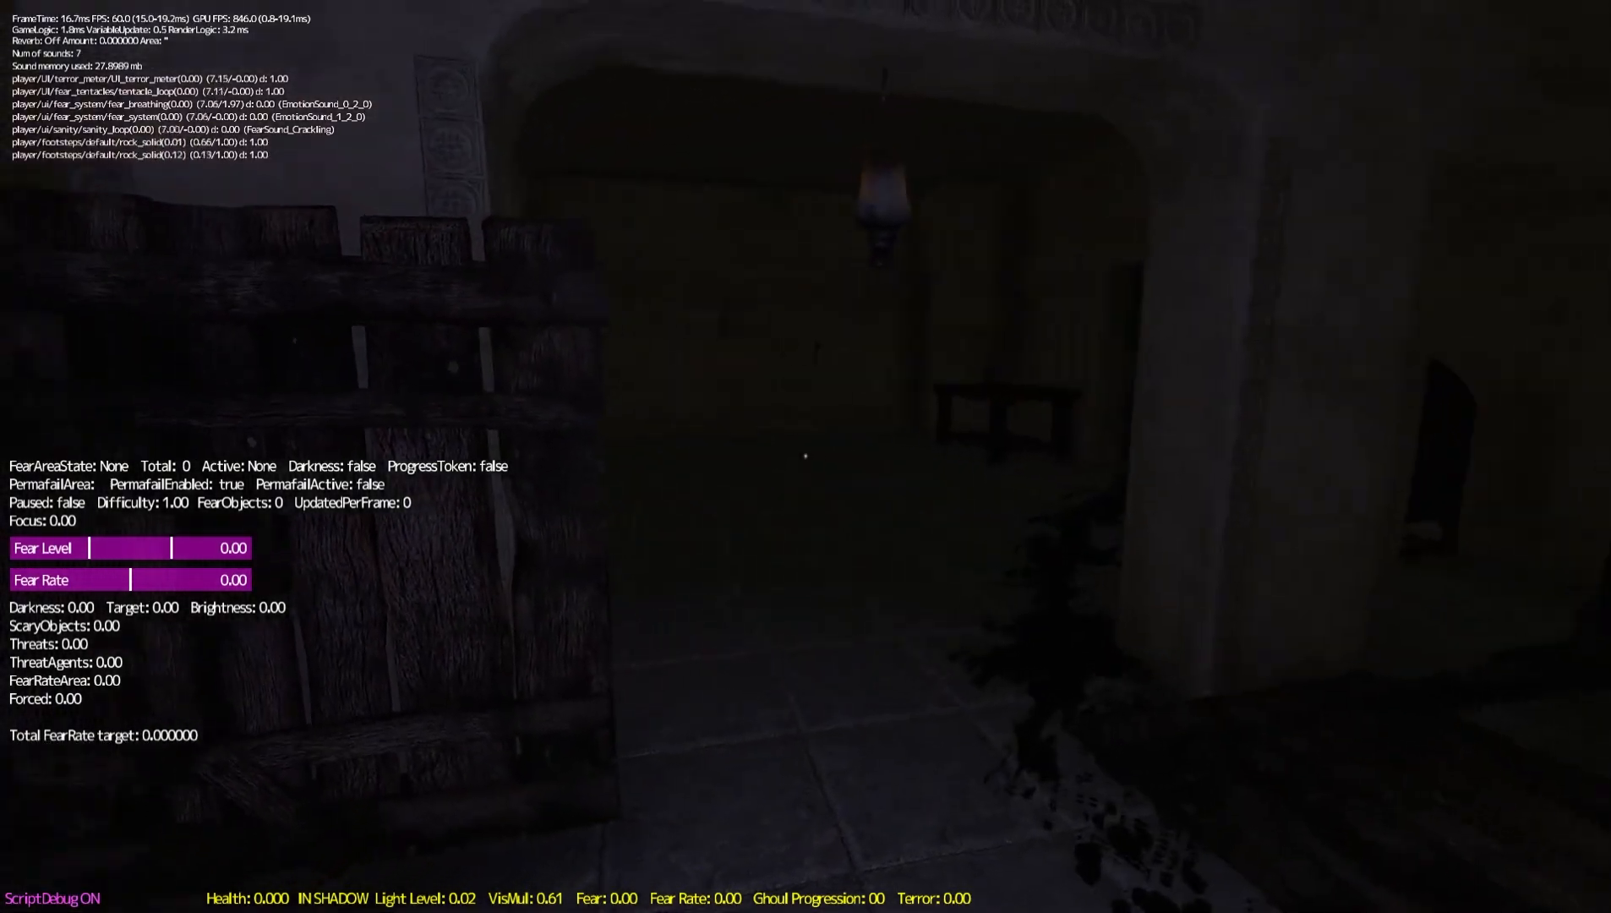
pyautogui.press('w')
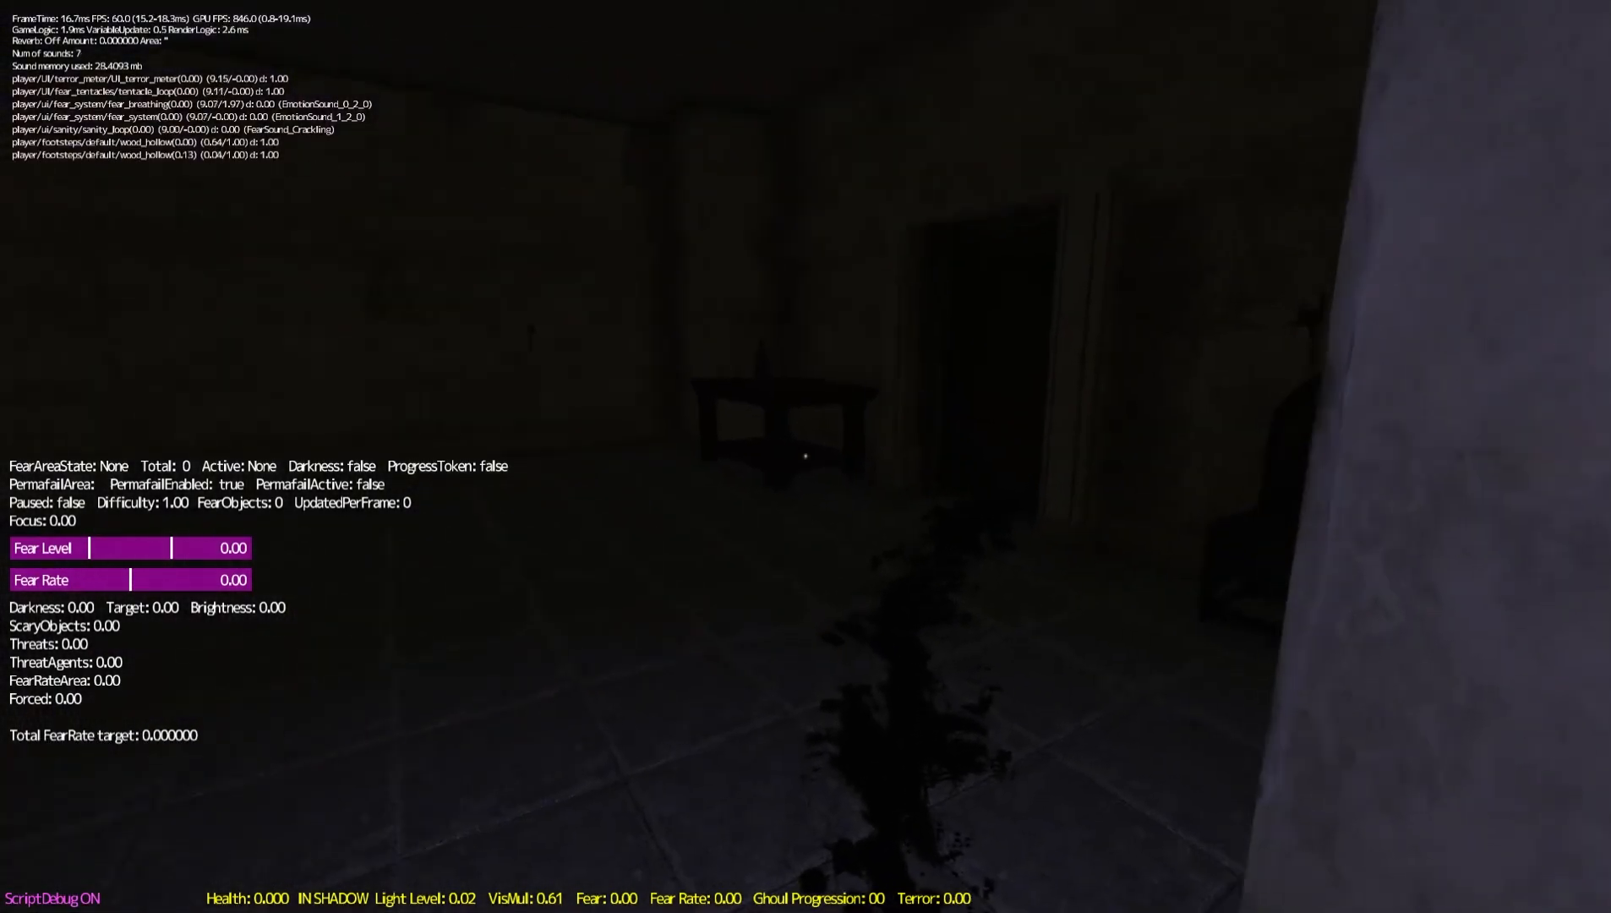
pyautogui.press('w')
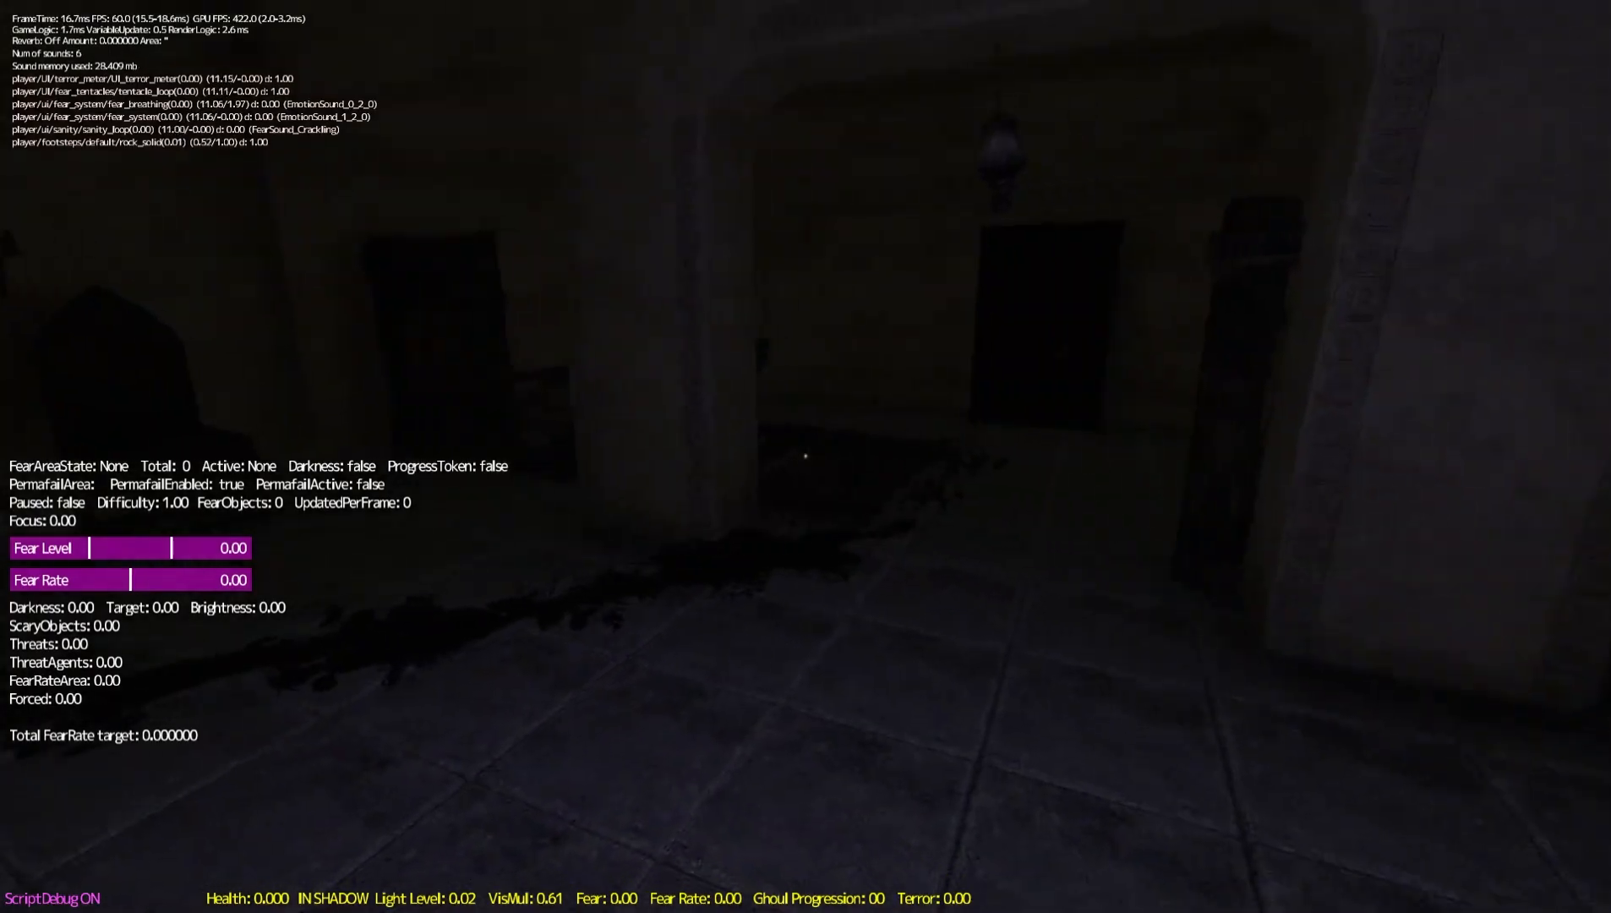
pyautogui.press('w')
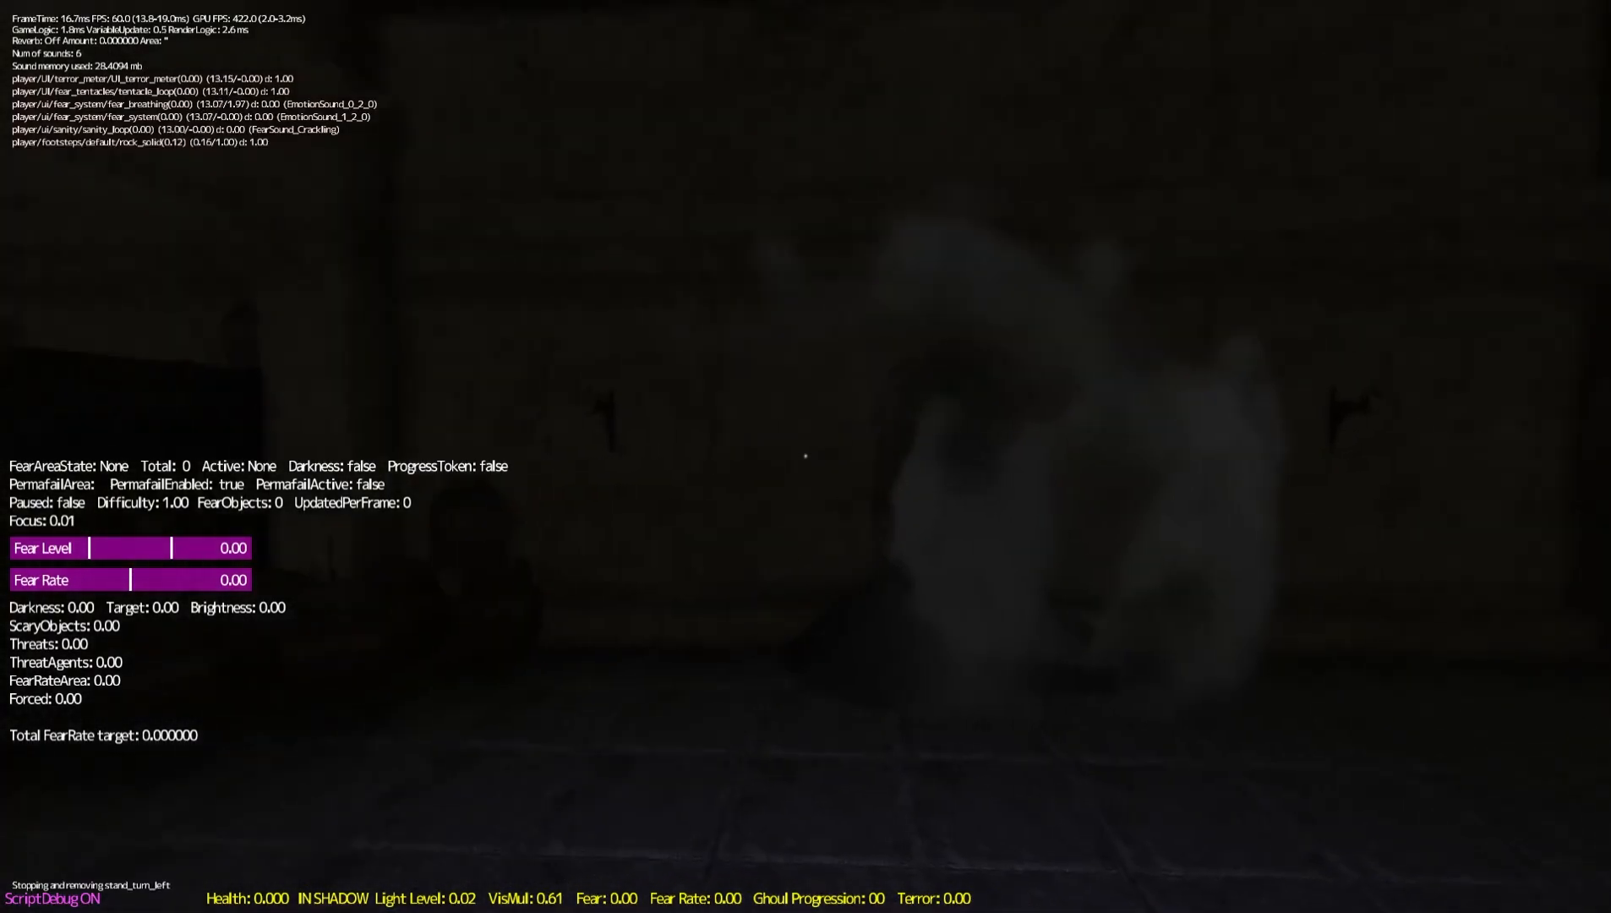
pyautogui.press('w')
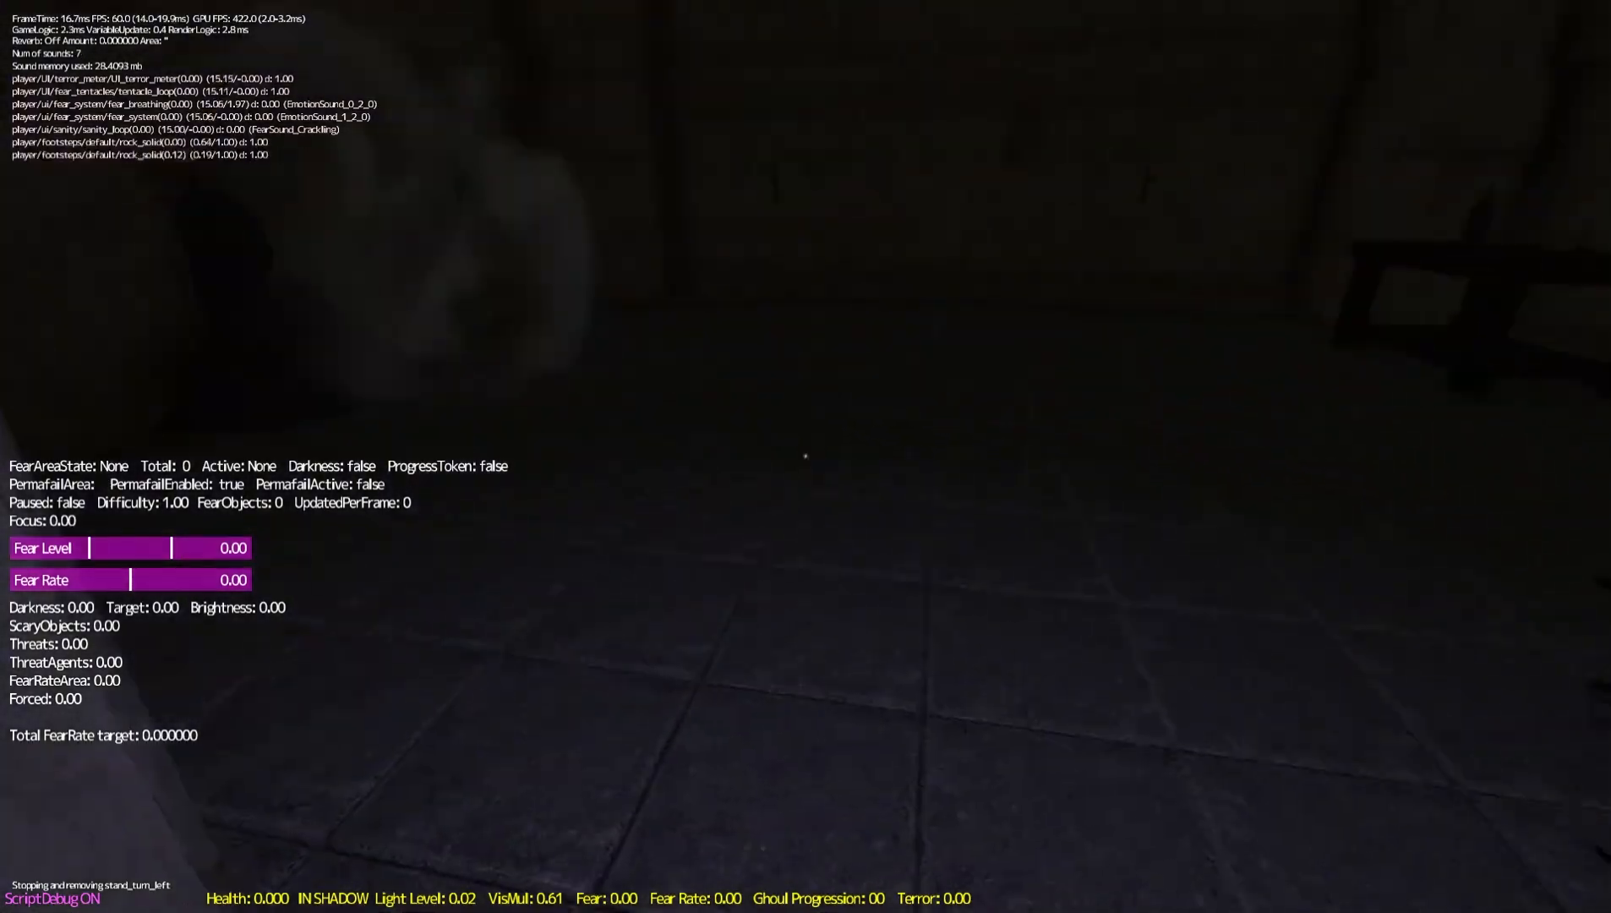
pyautogui.press('Escape')
pyautogui.click(418, 631)
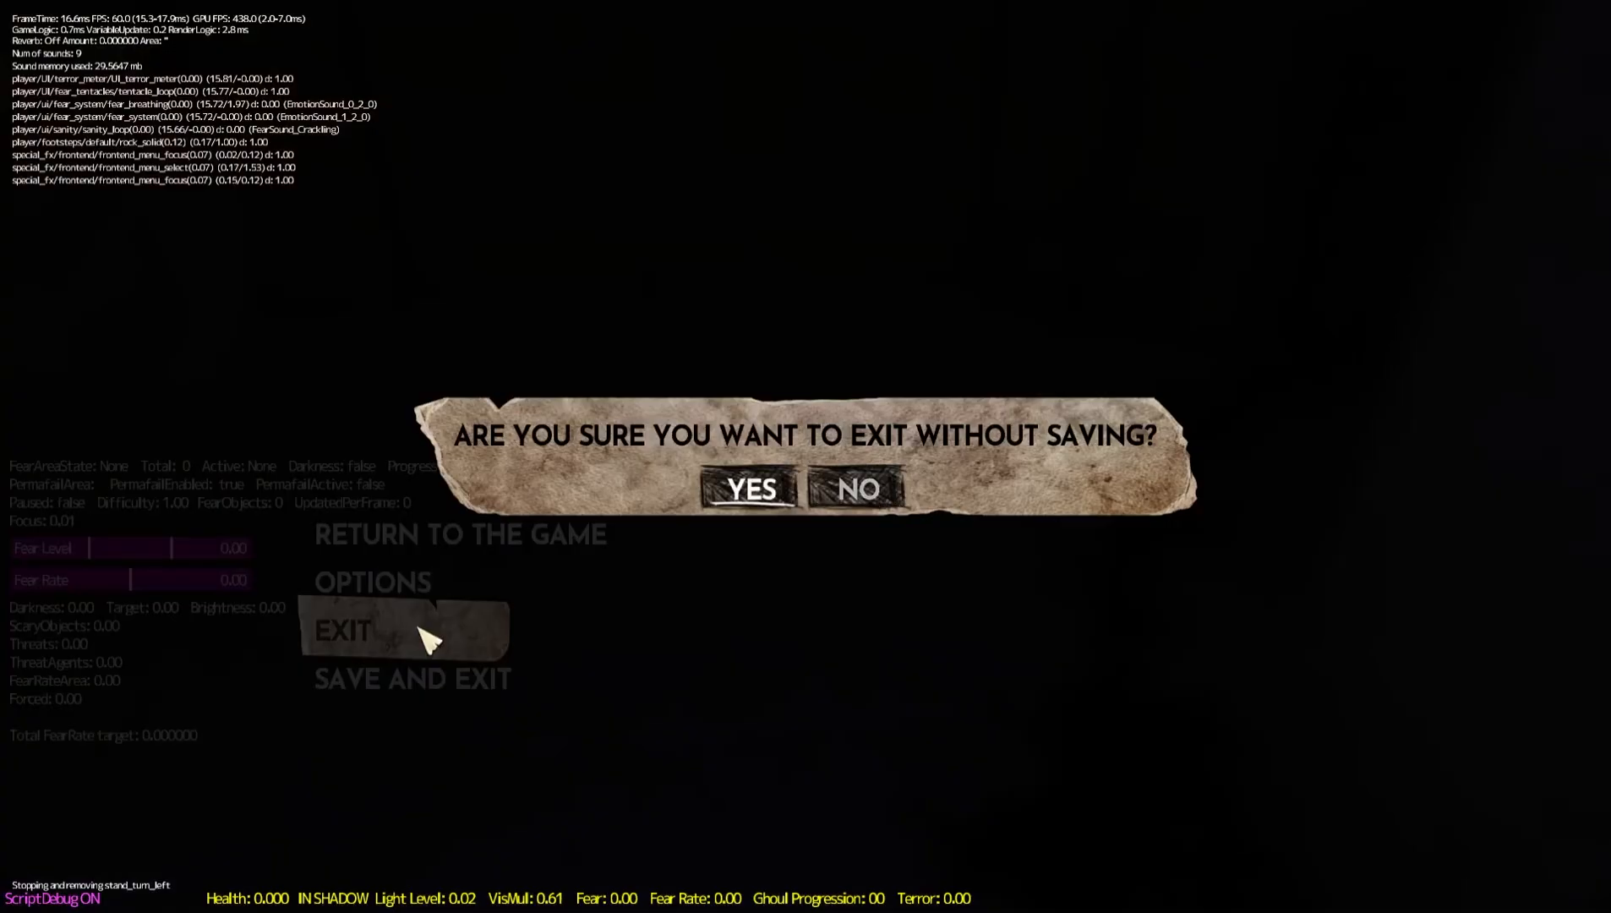
pyautogui.click(751, 497)
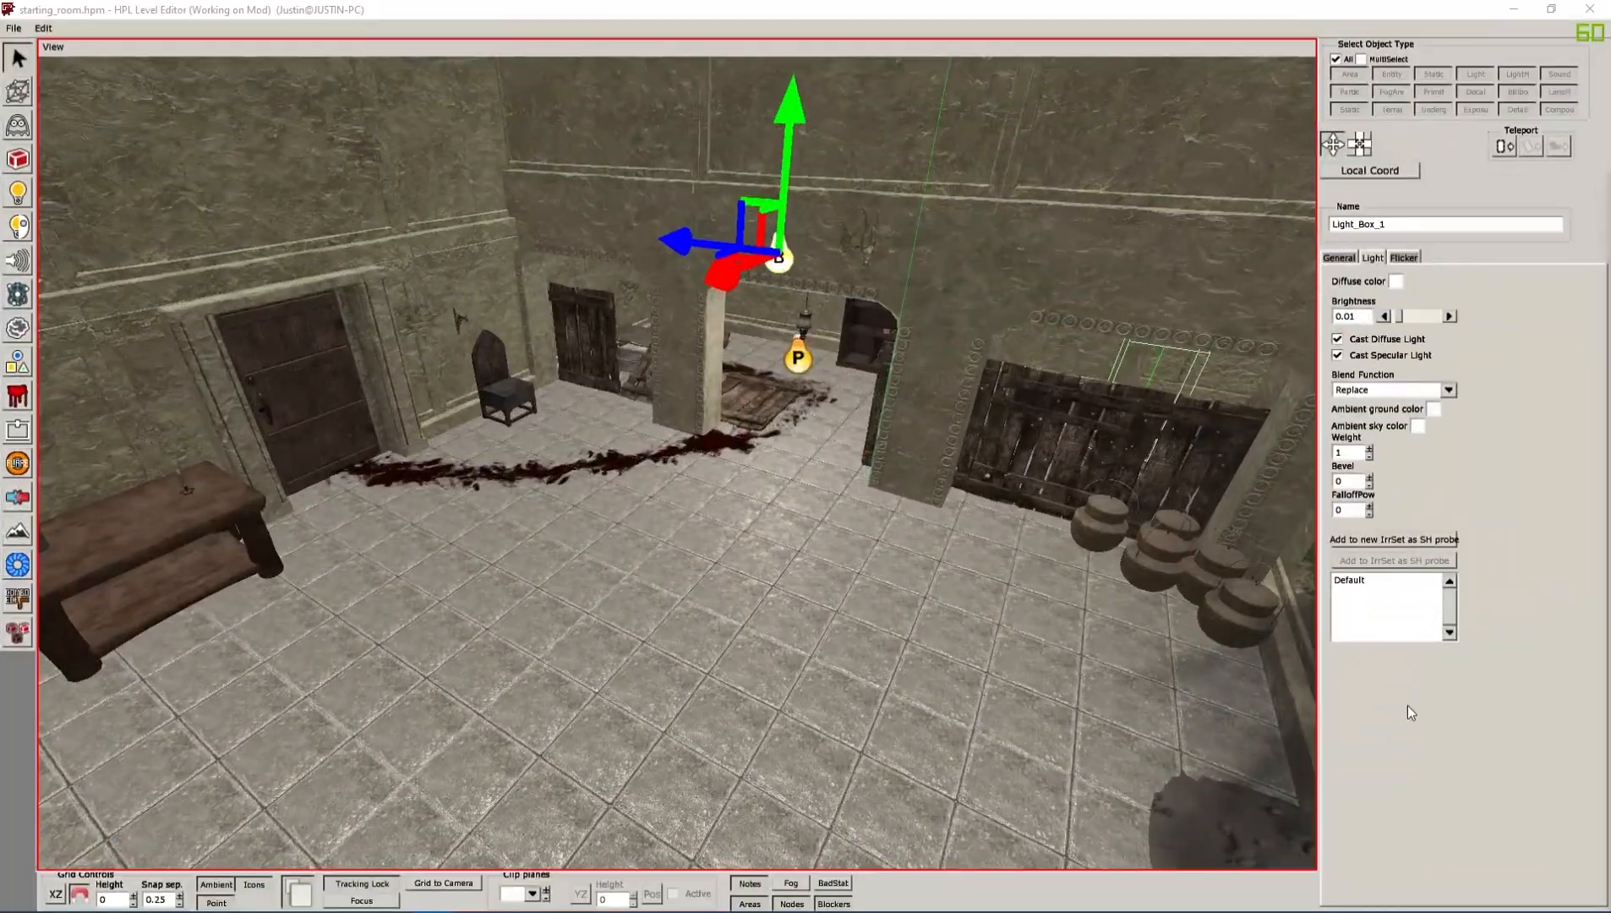
# Examine the room from inside and above in the level editor with the box light selected
pyautogui.click(831, 549)
pyautogui.keyDown('alt'); pyautogui.moveTo(831, 549); pyautogui.dragTo(825, 364, button='middle'); pyautogui.keyUp('alt')
pyautogui.scroll(4, 708, 566)
pyautogui.scroll(-5, 805, 559)
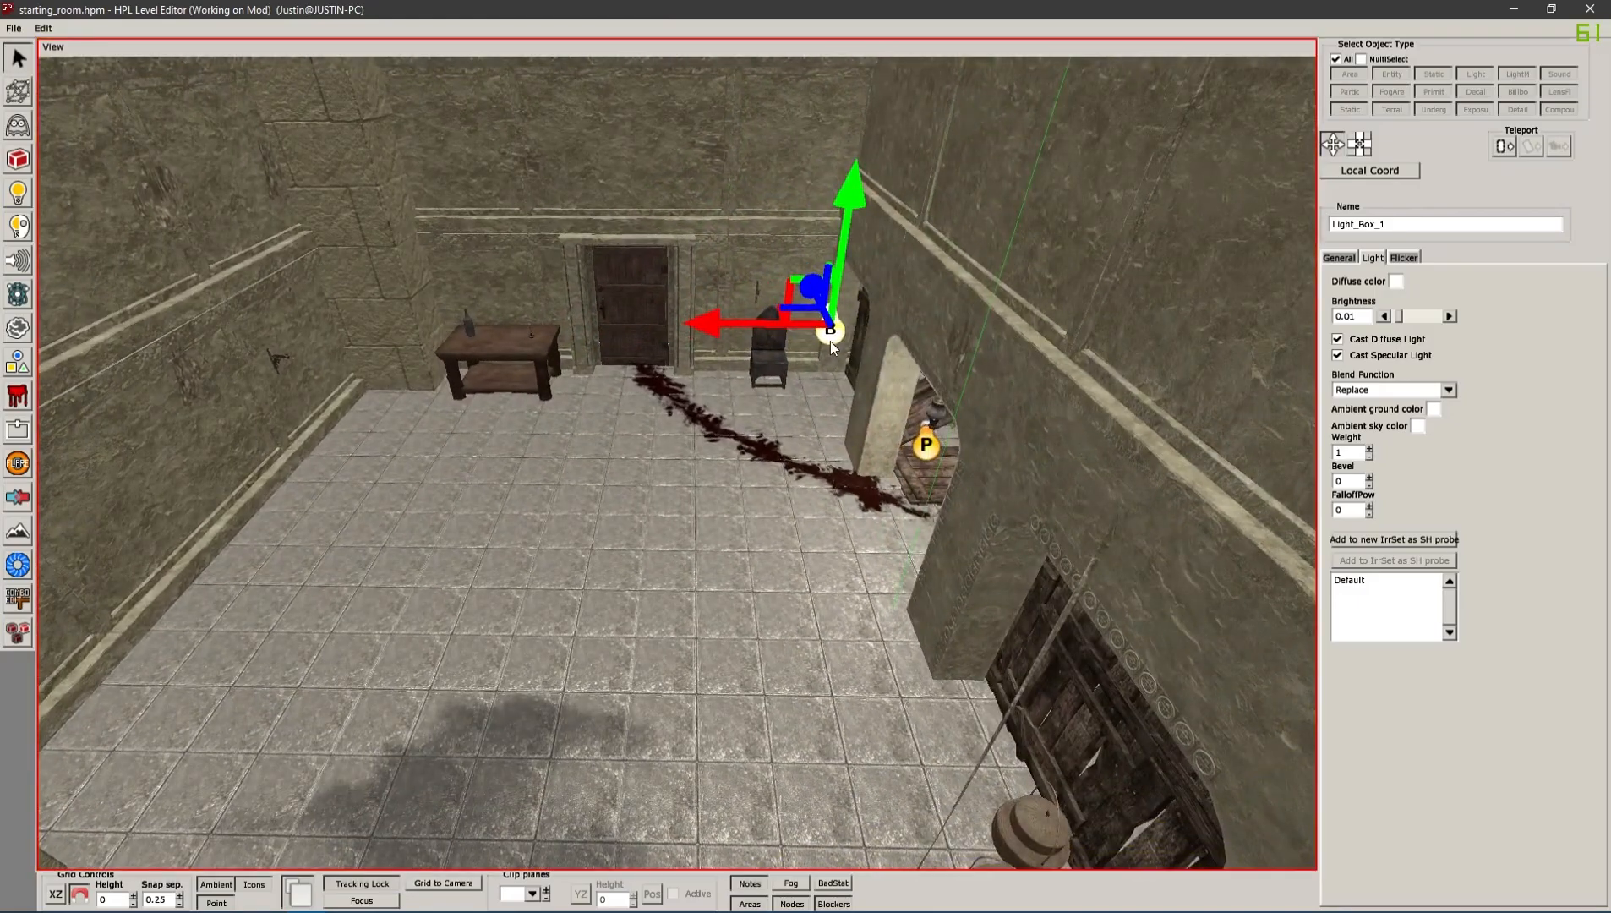
pyautogui.keyDown('alt'); pyautogui.moveTo(849, 483); pyautogui.dragTo(803, 525, button='middle'); pyautogui.keyUp('alt')
pyautogui.scroll(-5, 935, 509)
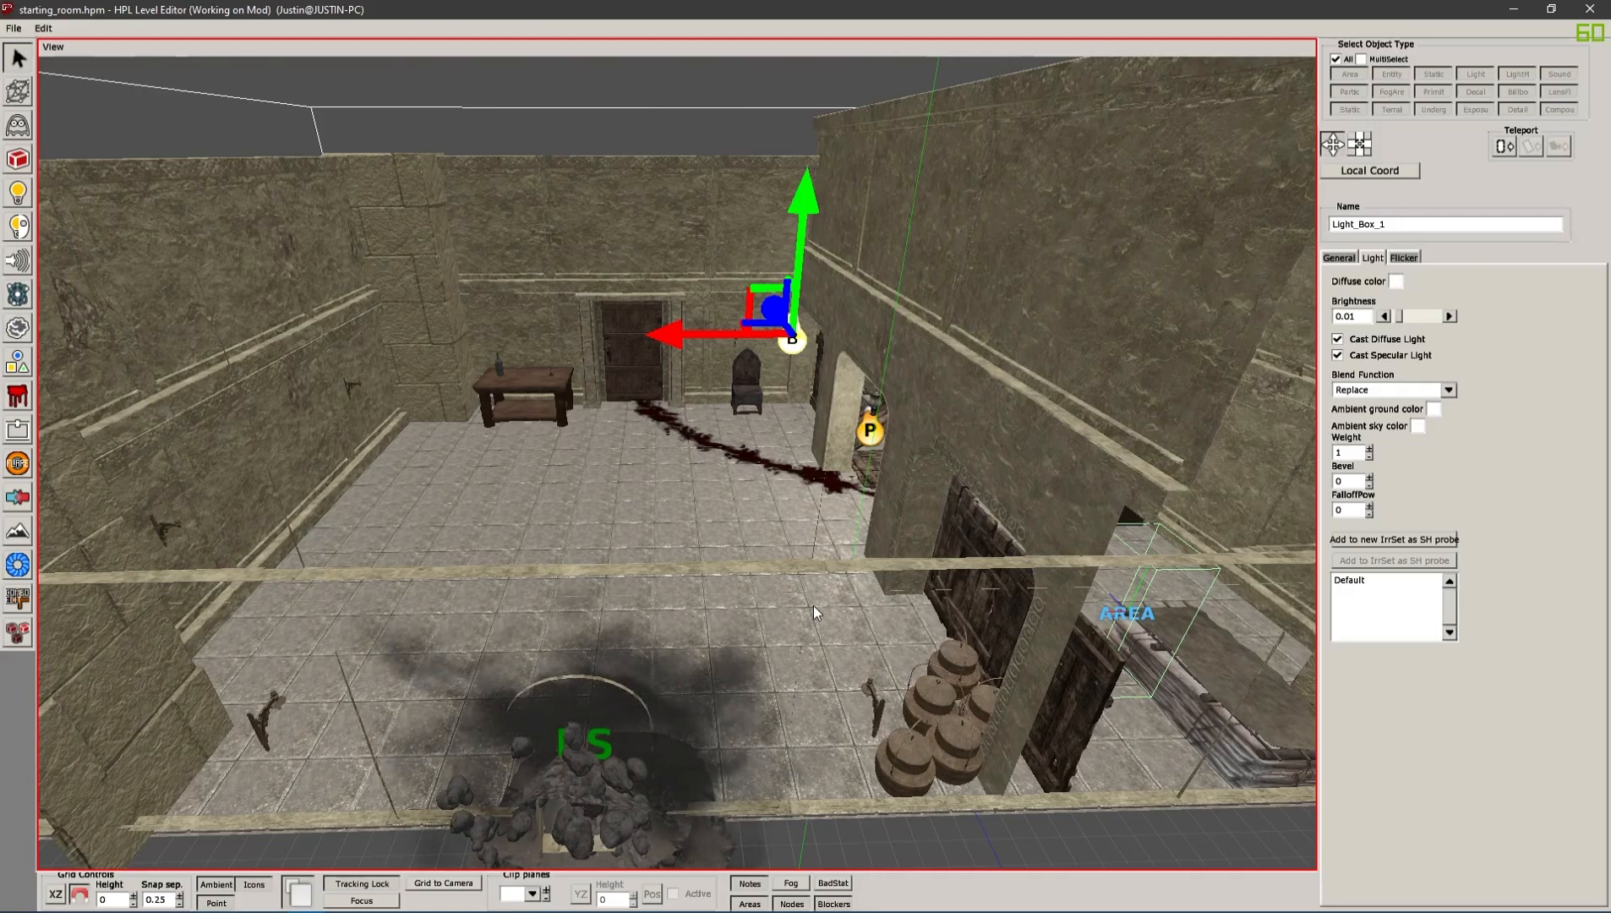
pyautogui.keyDown('alt'); pyautogui.moveTo(811, 605); pyautogui.dragTo(896, 598); pyautogui.keyUp('alt')
pyautogui.scroll(-8, 893, 596)
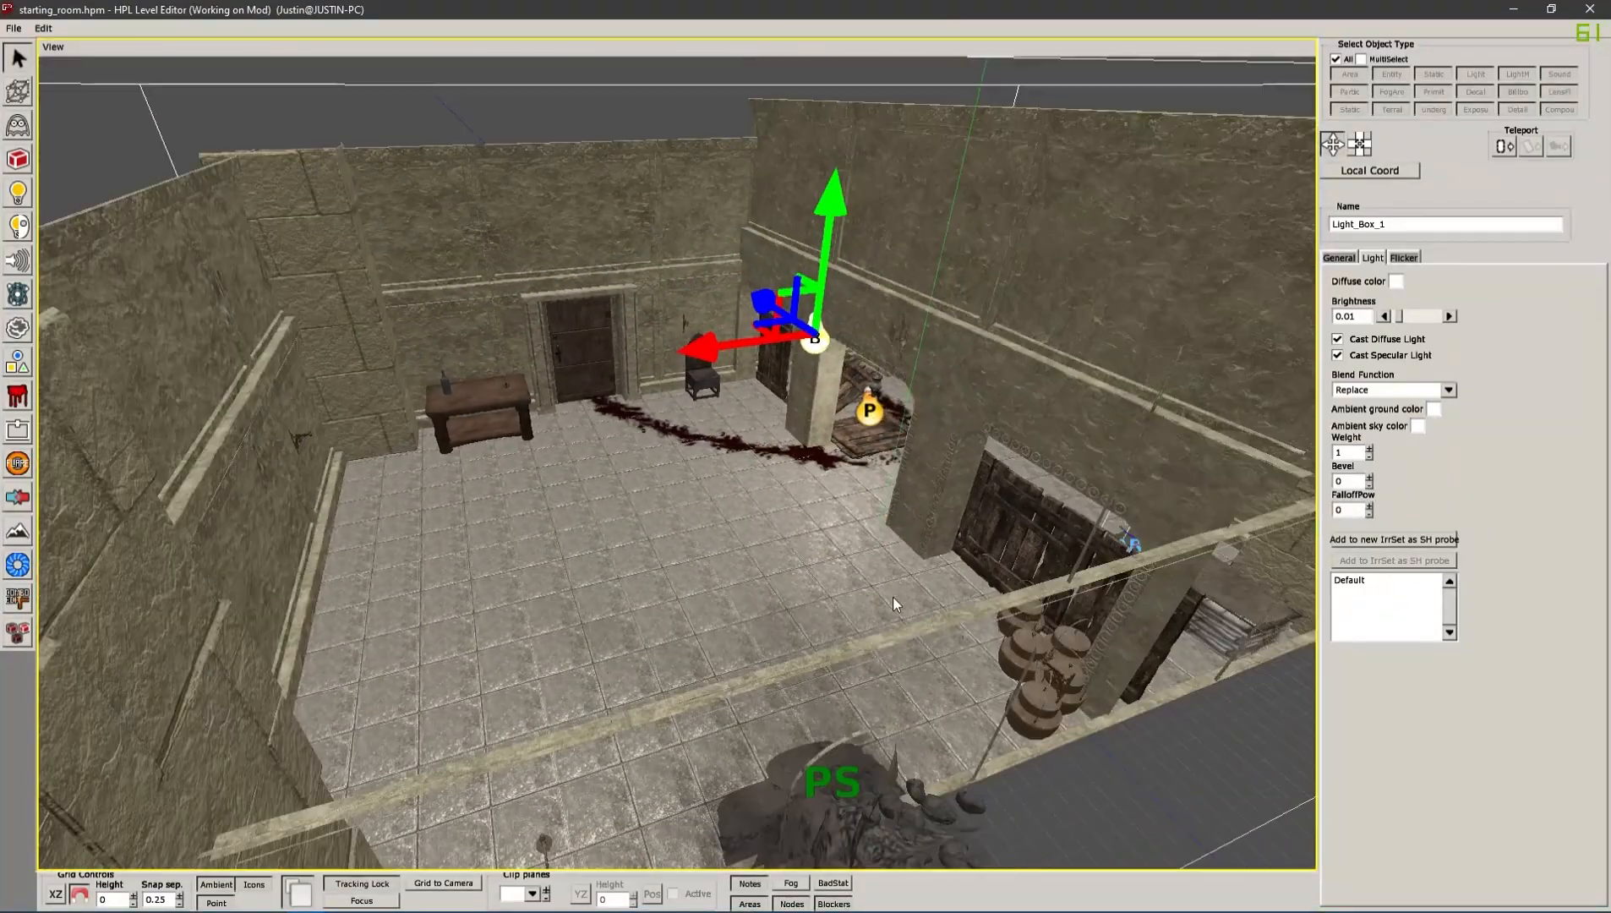
pyautogui.moveTo(798, 576)
pyautogui.keyDown('alt'); pyautogui.mouseDown()
pyautogui.moveTo(730, 647)
pyautogui.moveTo(908, 636)
pyautogui.moveTo(893, 565)
pyautogui.moveTo(618, 580)
pyautogui.moveTo(716, 625)
pyautogui.moveTo(859, 597)
pyautogui.moveTo(642, 596)
pyautogui.moveTo(801, 602)
pyautogui.mouseUp(); pyautogui.keyUp('alt')
pyautogui.scroll(5, 706, 568)
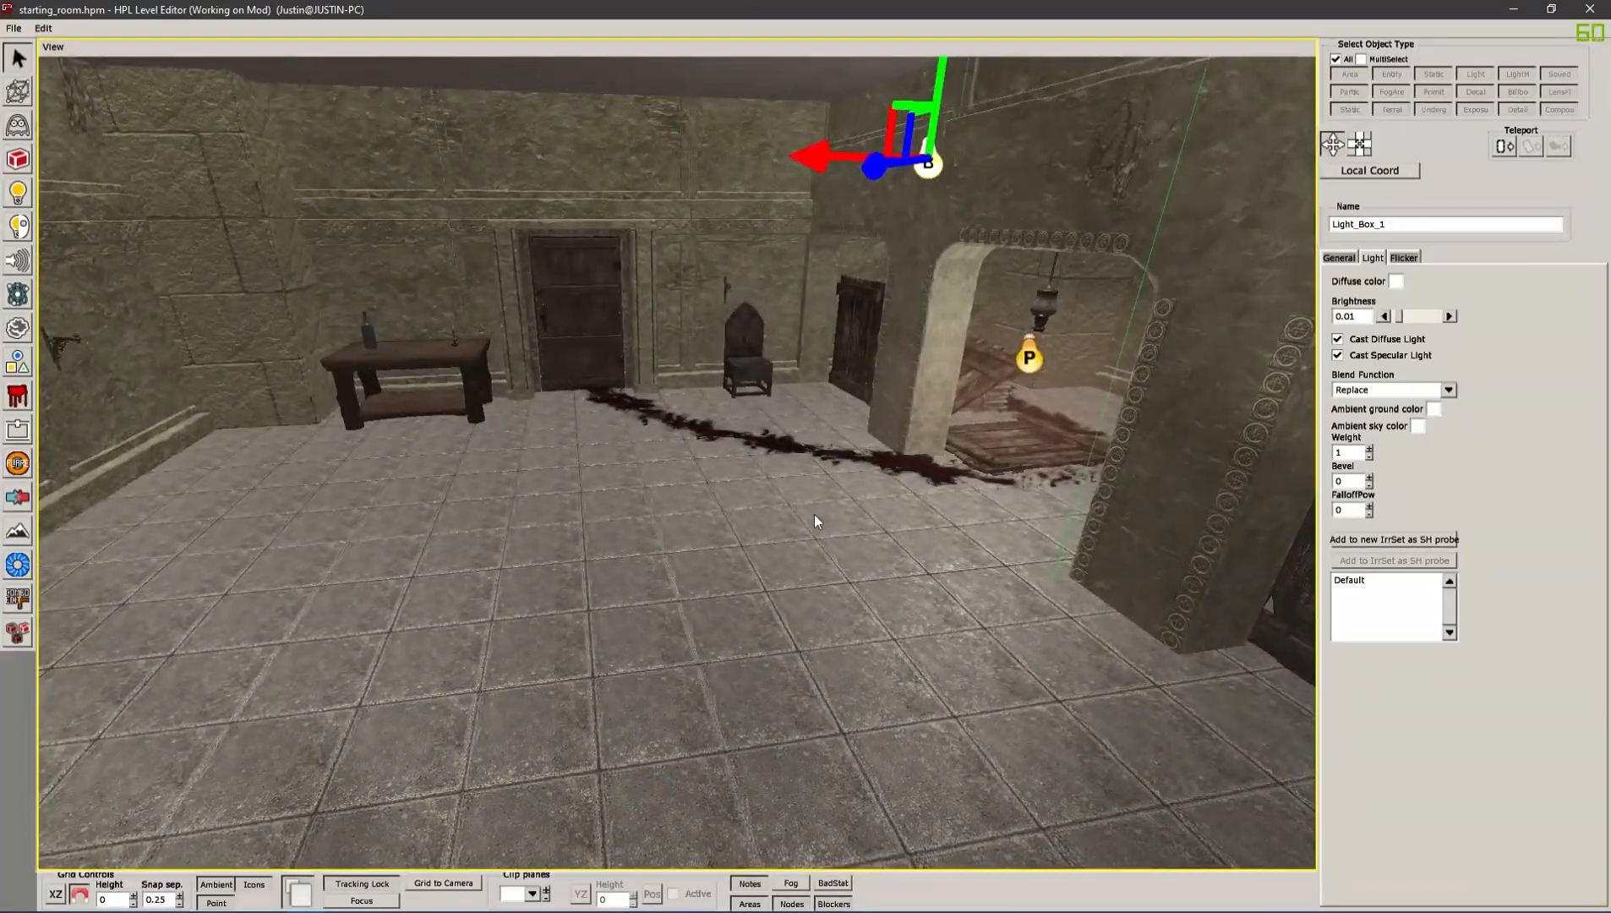
pyautogui.keyDown('alt'); pyautogui.moveTo(814, 514); pyautogui.dragTo(1078, 512); pyautogui.keyUp('alt')
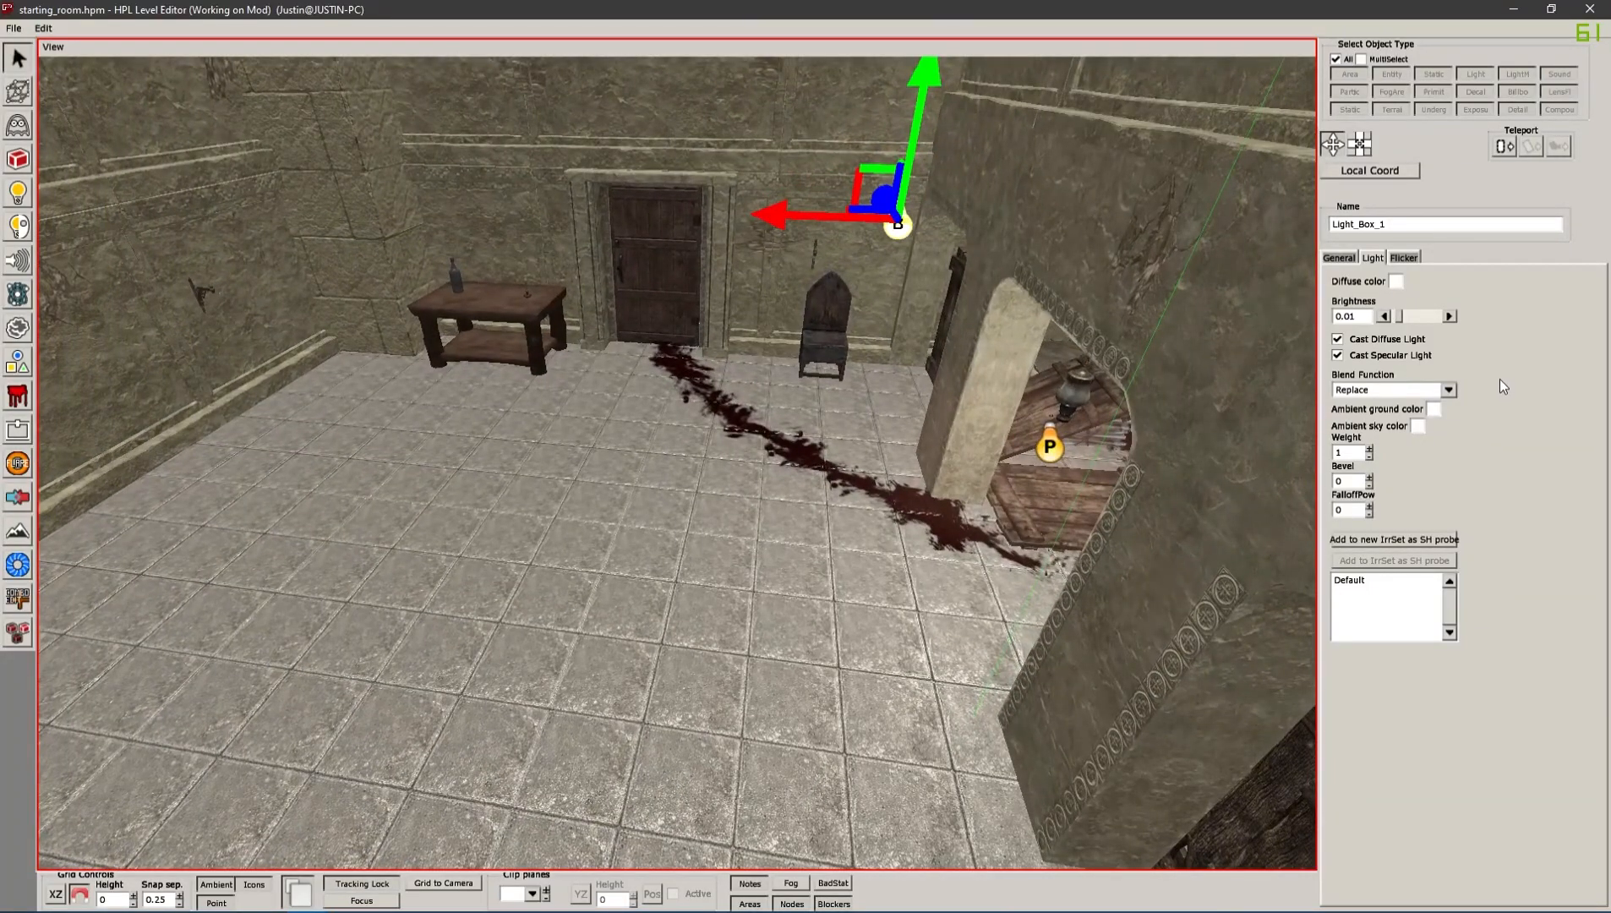
# Change the box light's blend function to Add
pyautogui.click(1448, 392)
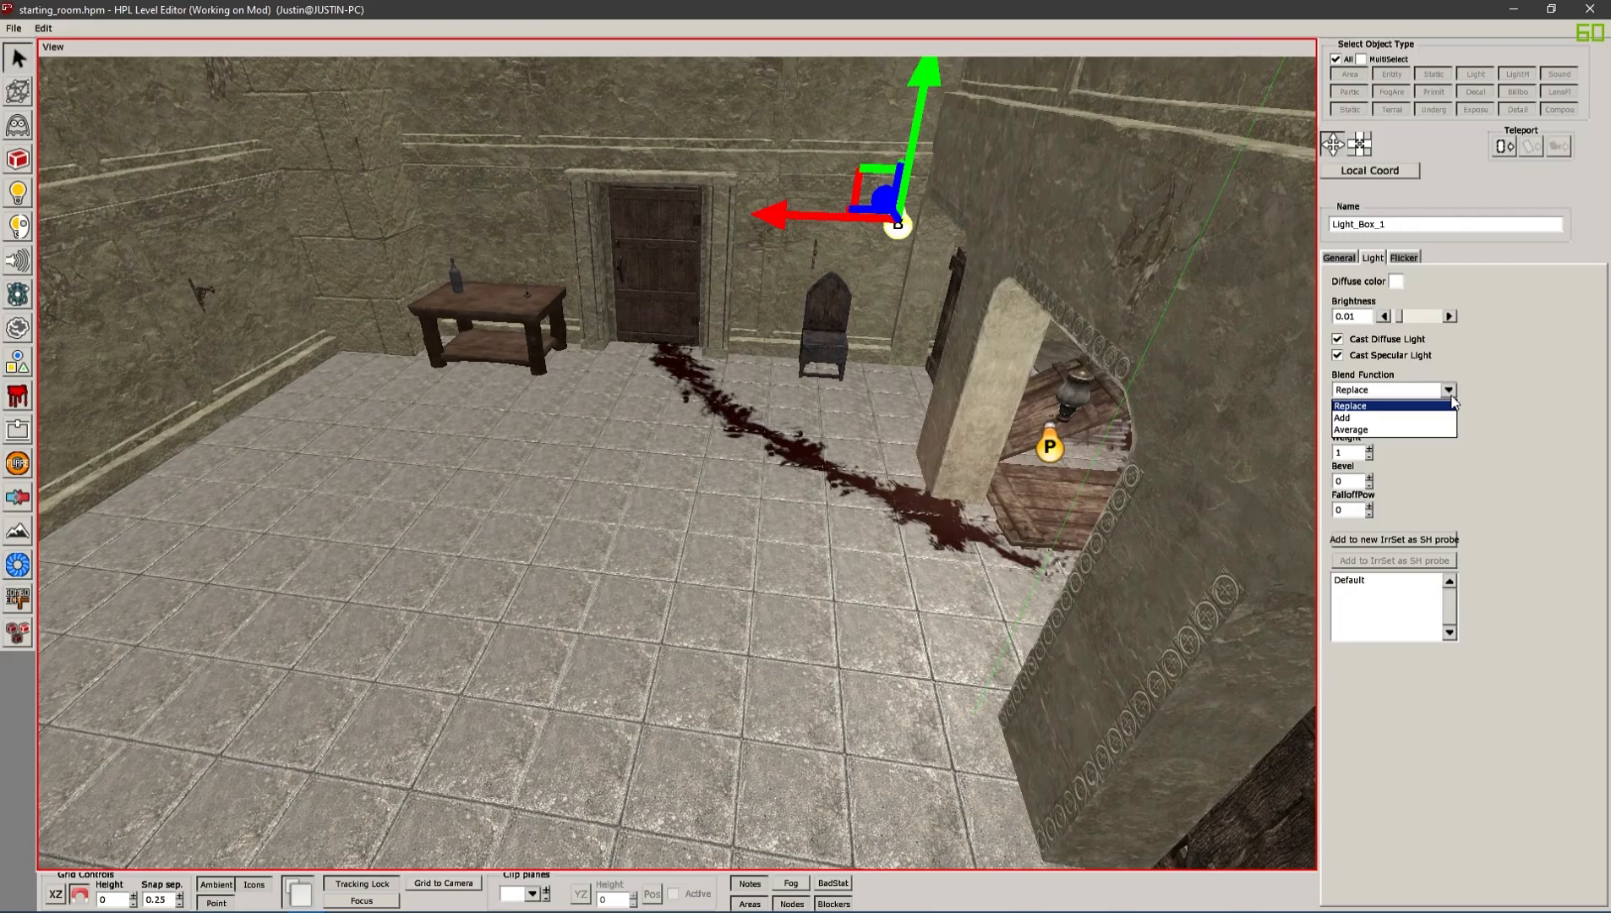
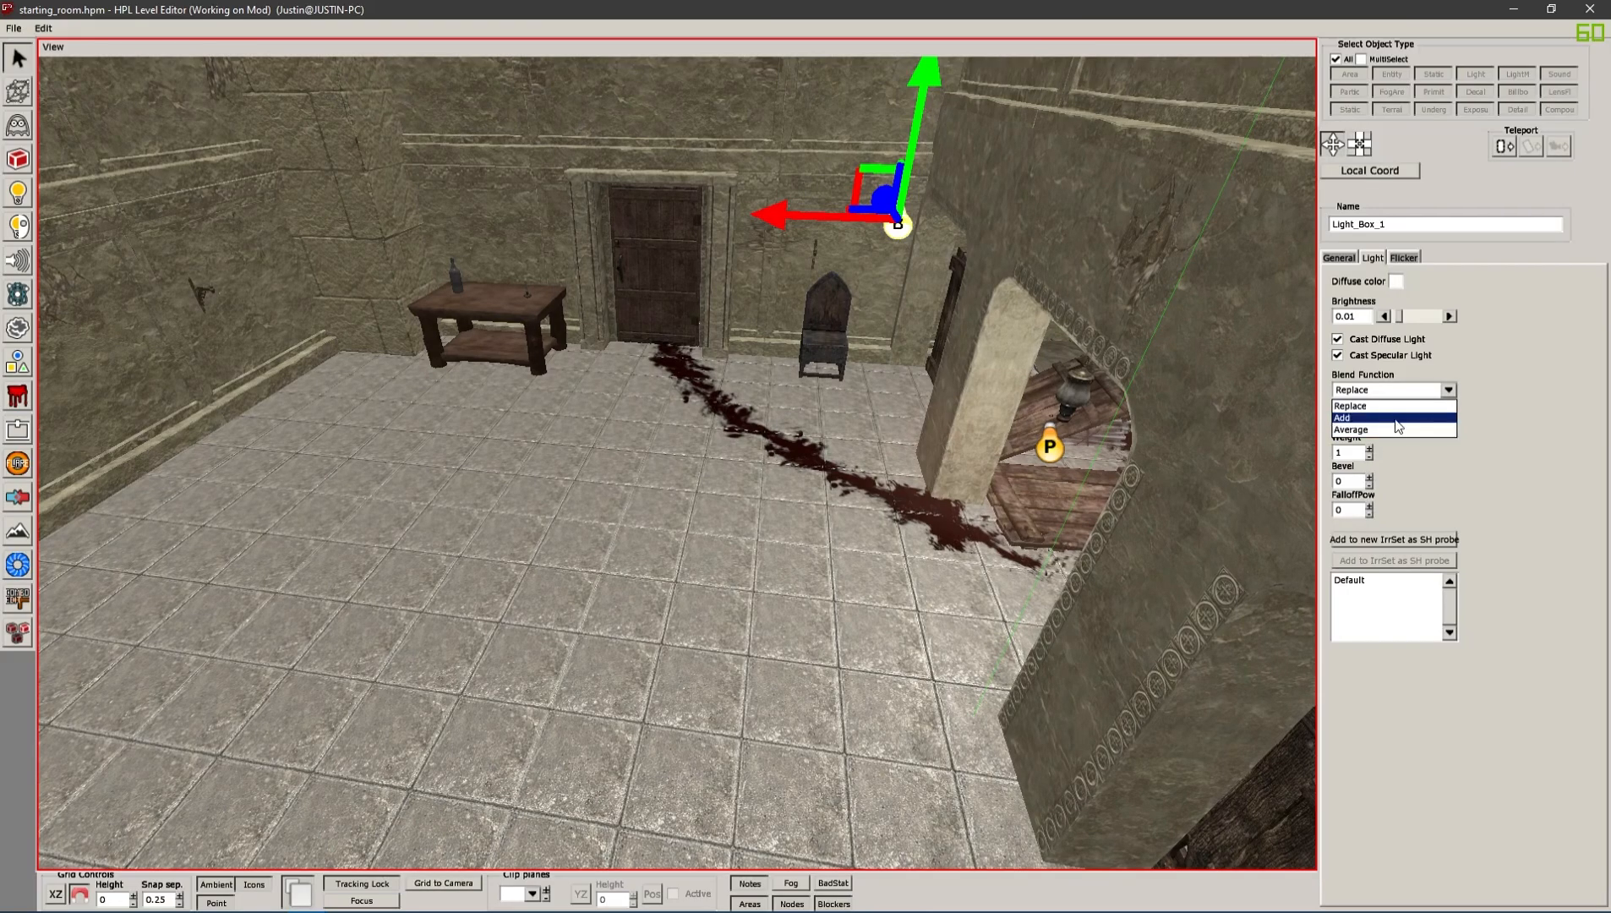
pyautogui.click(1398, 421)
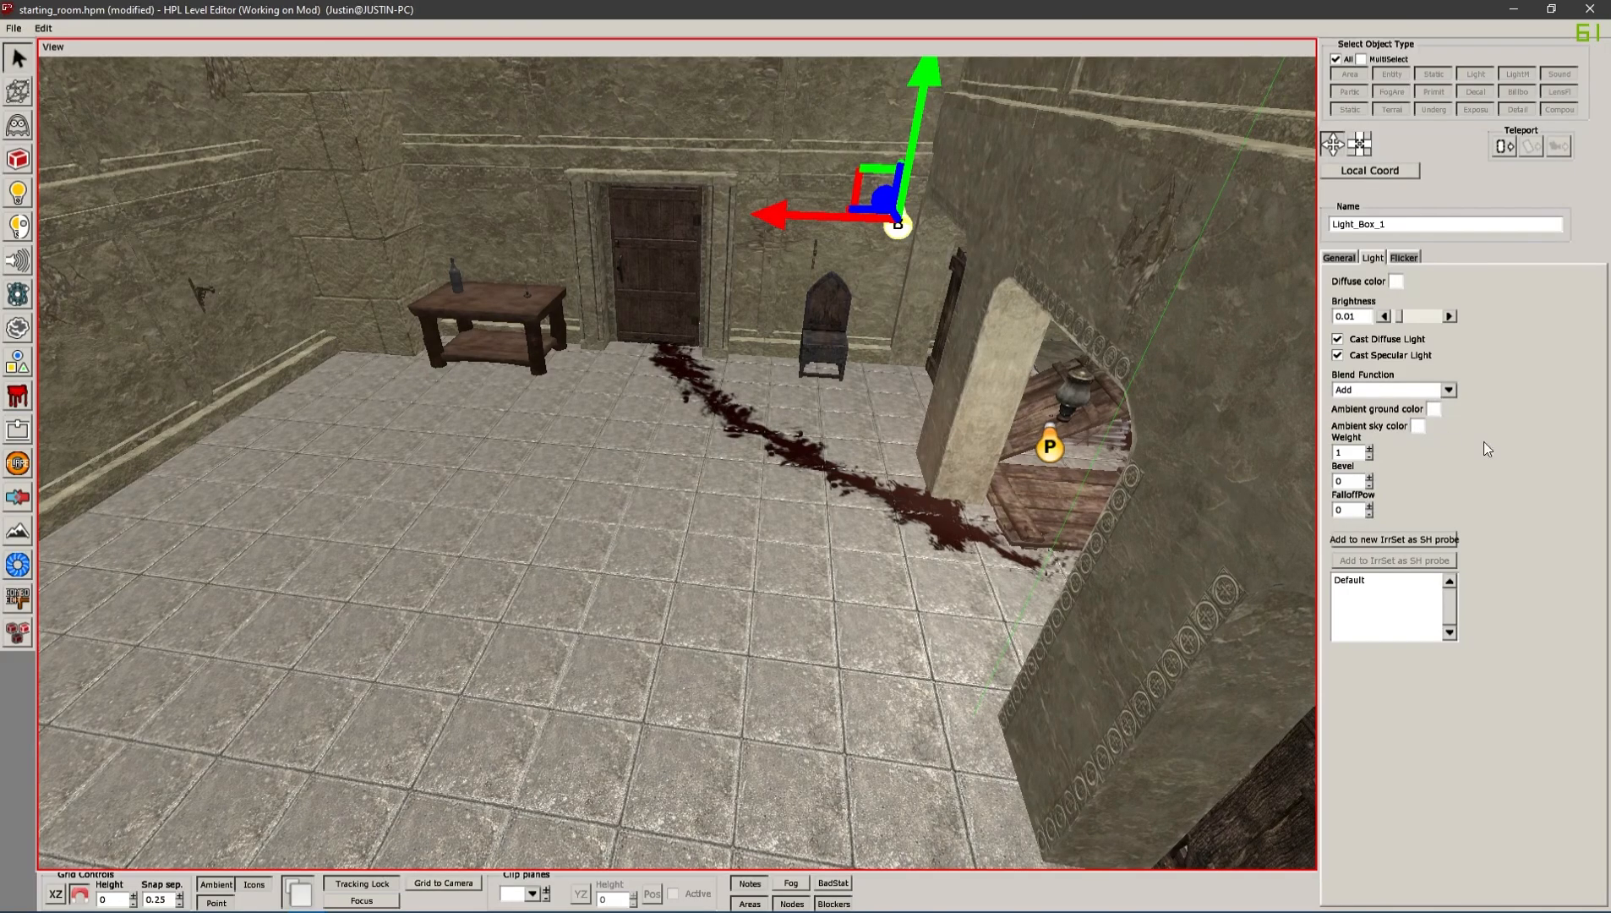
pyautogui.keyDown('alt'); pyautogui.moveTo(765, 497); pyautogui.dragTo(1021, 398); pyautogui.keyUp('alt')
pyautogui.keyDown('alt'); pyautogui.moveTo(1001, 260); pyautogui.dragTo(802, 471); pyautogui.keyUp('alt')
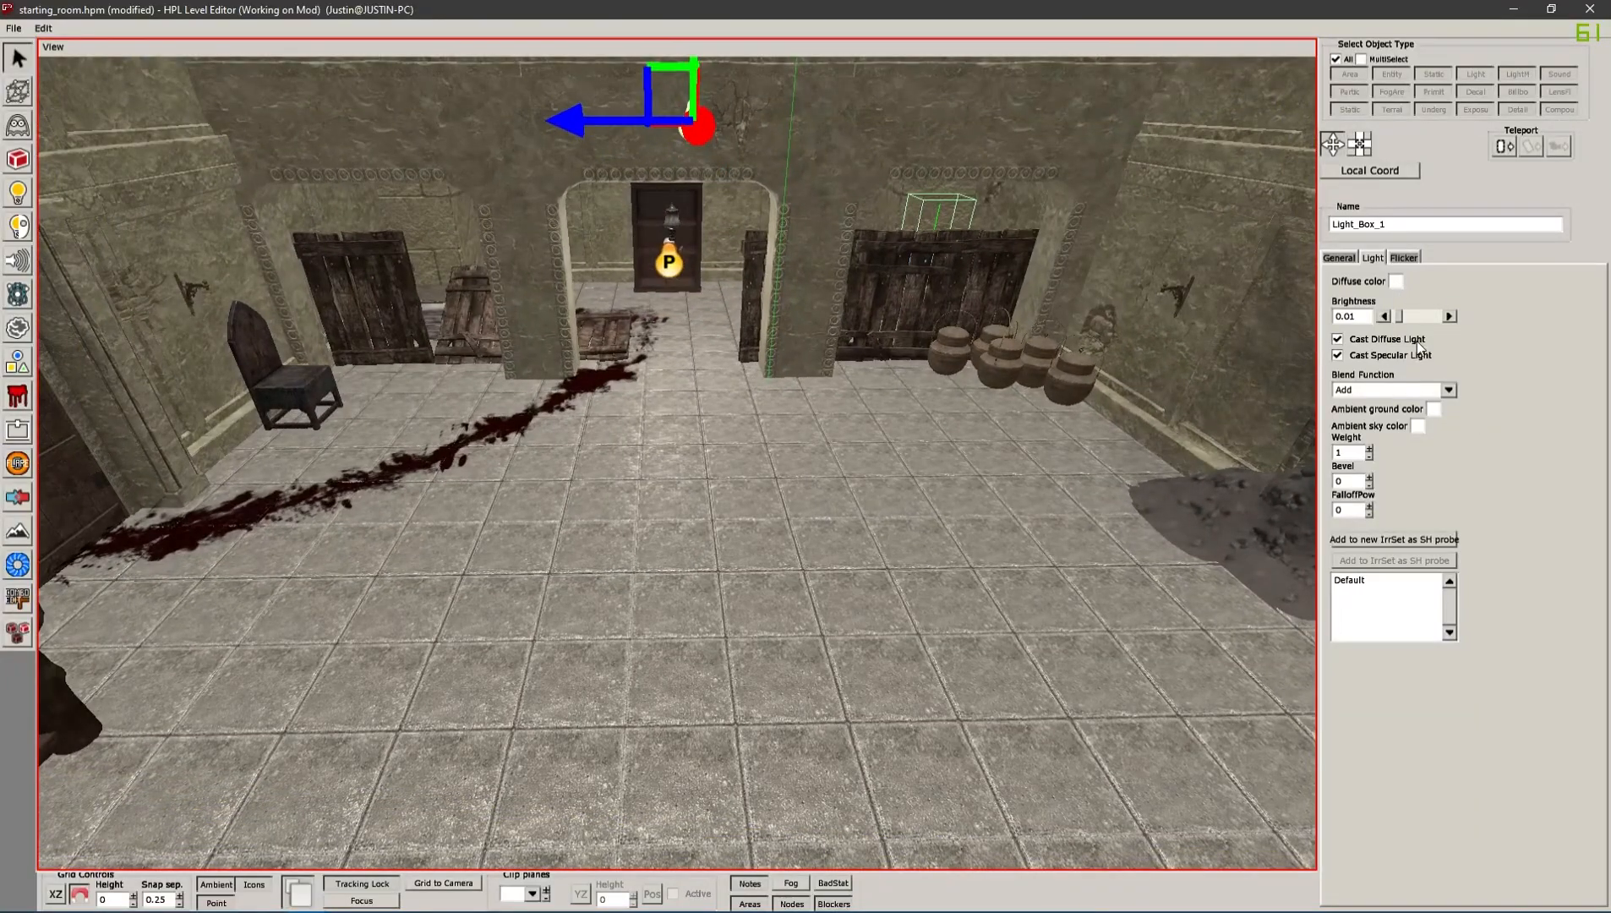
# Review the box light's flicker and general settings and return to its light settings
pyautogui.click(1403, 258)
pyautogui.click(1341, 258)
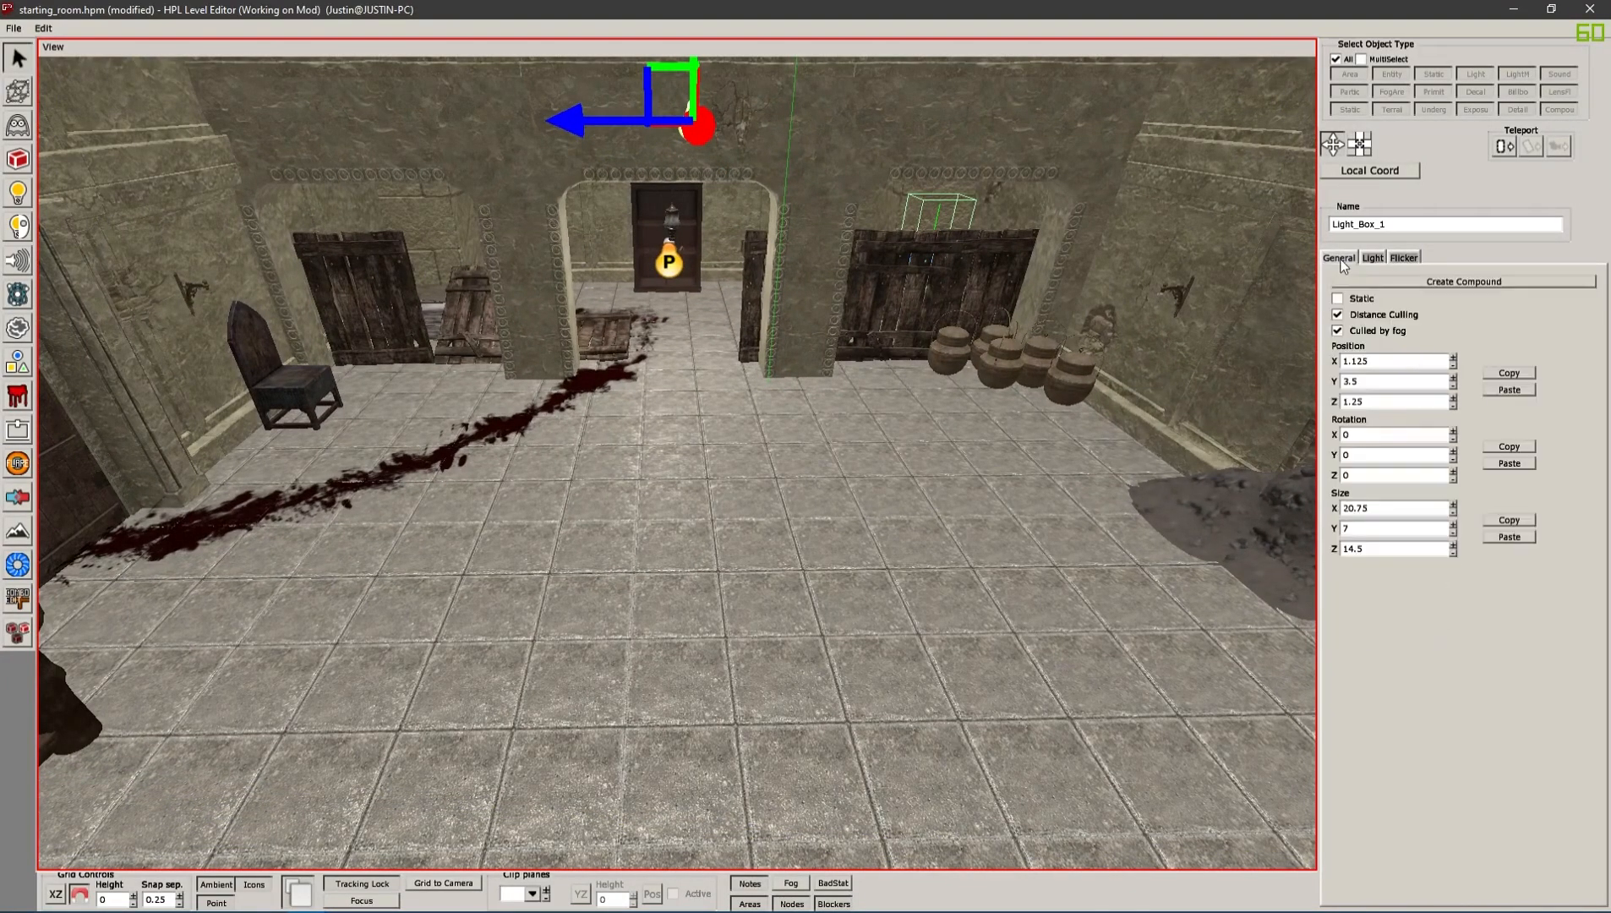
pyautogui.click(1376, 259)
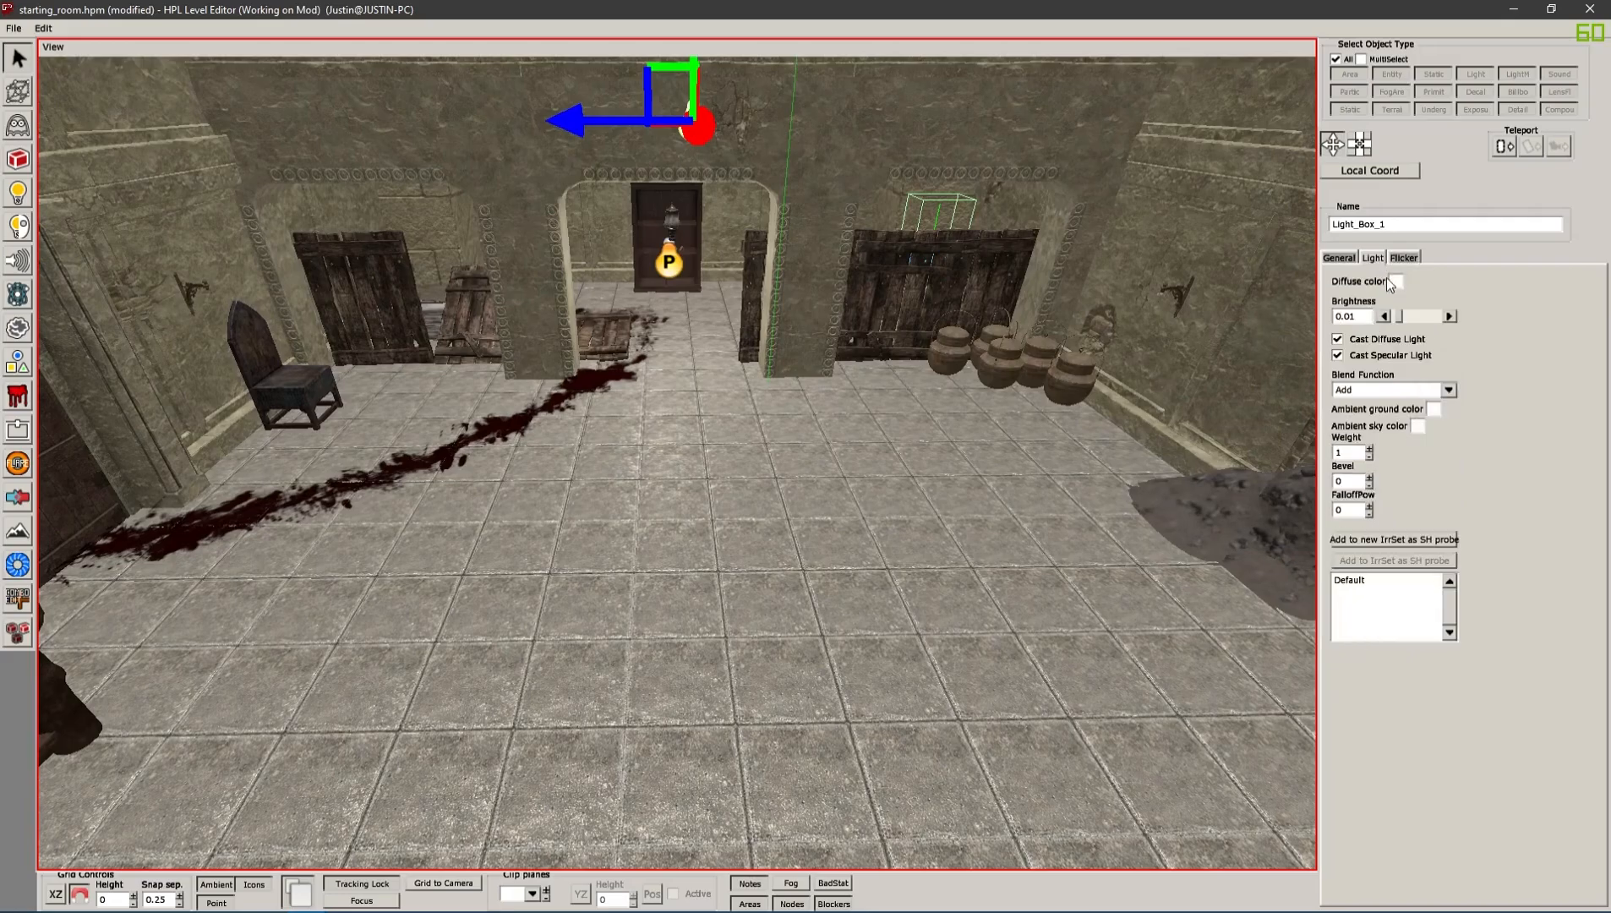
# Inspect the room from several angles and save the map
pyautogui.keyDown('alt'); pyautogui.moveTo(1033, 370); pyautogui.dragTo(870, 460); pyautogui.keyUp('alt')
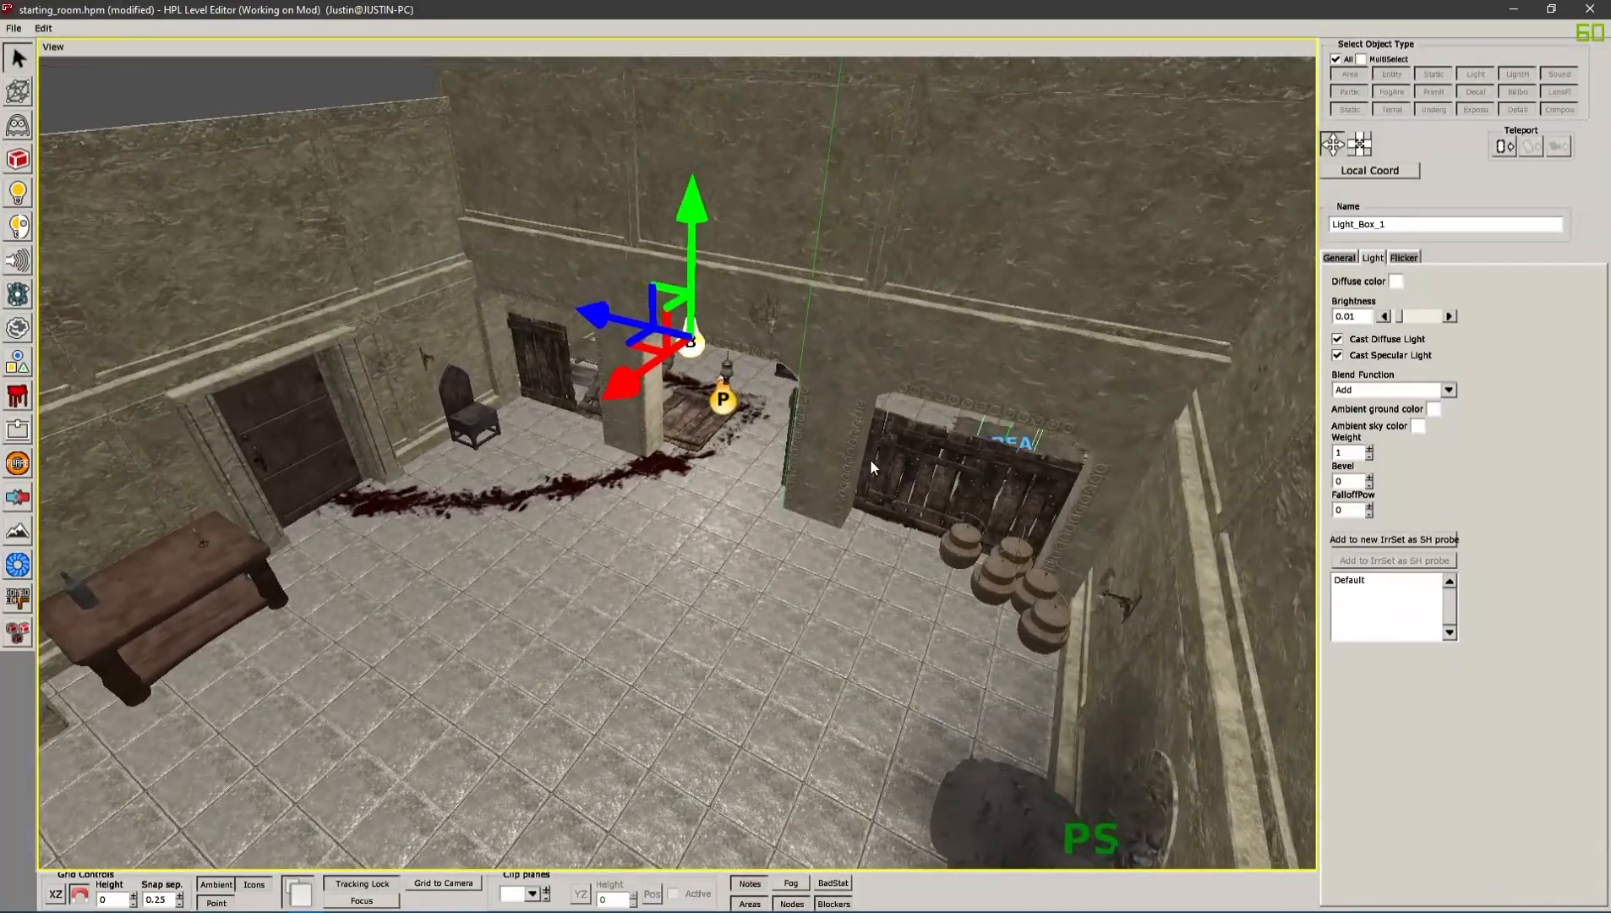
pyautogui.click(653, 564)
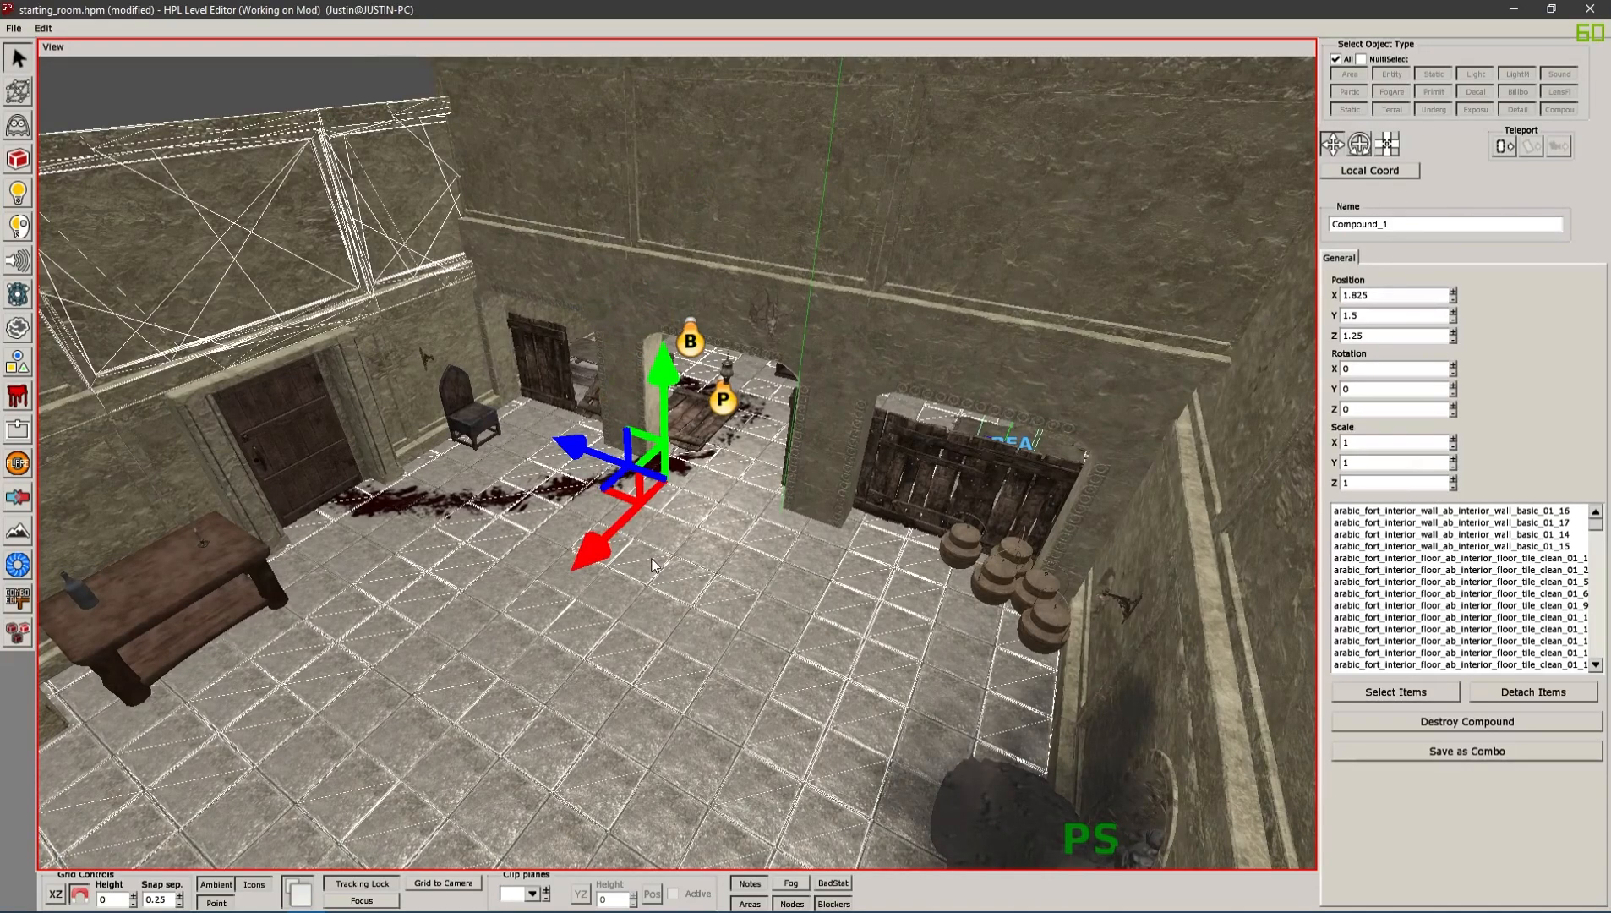
pyautogui.click(713, 589)
pyautogui.keyDown('alt'); pyautogui.moveTo(713, 589); pyautogui.dragTo(594, 538); pyautogui.keyUp('alt')
pyautogui.click(771, 559)
pyautogui.keyDown('alt'); pyautogui.moveTo(771, 559); pyautogui.dragTo(790, 526); pyautogui.keyUp('alt')
pyautogui.hotkey('ctrl', 's')
pyautogui.scroll(-5, 755, 499)
pyautogui.scroll(4, 752, 496)
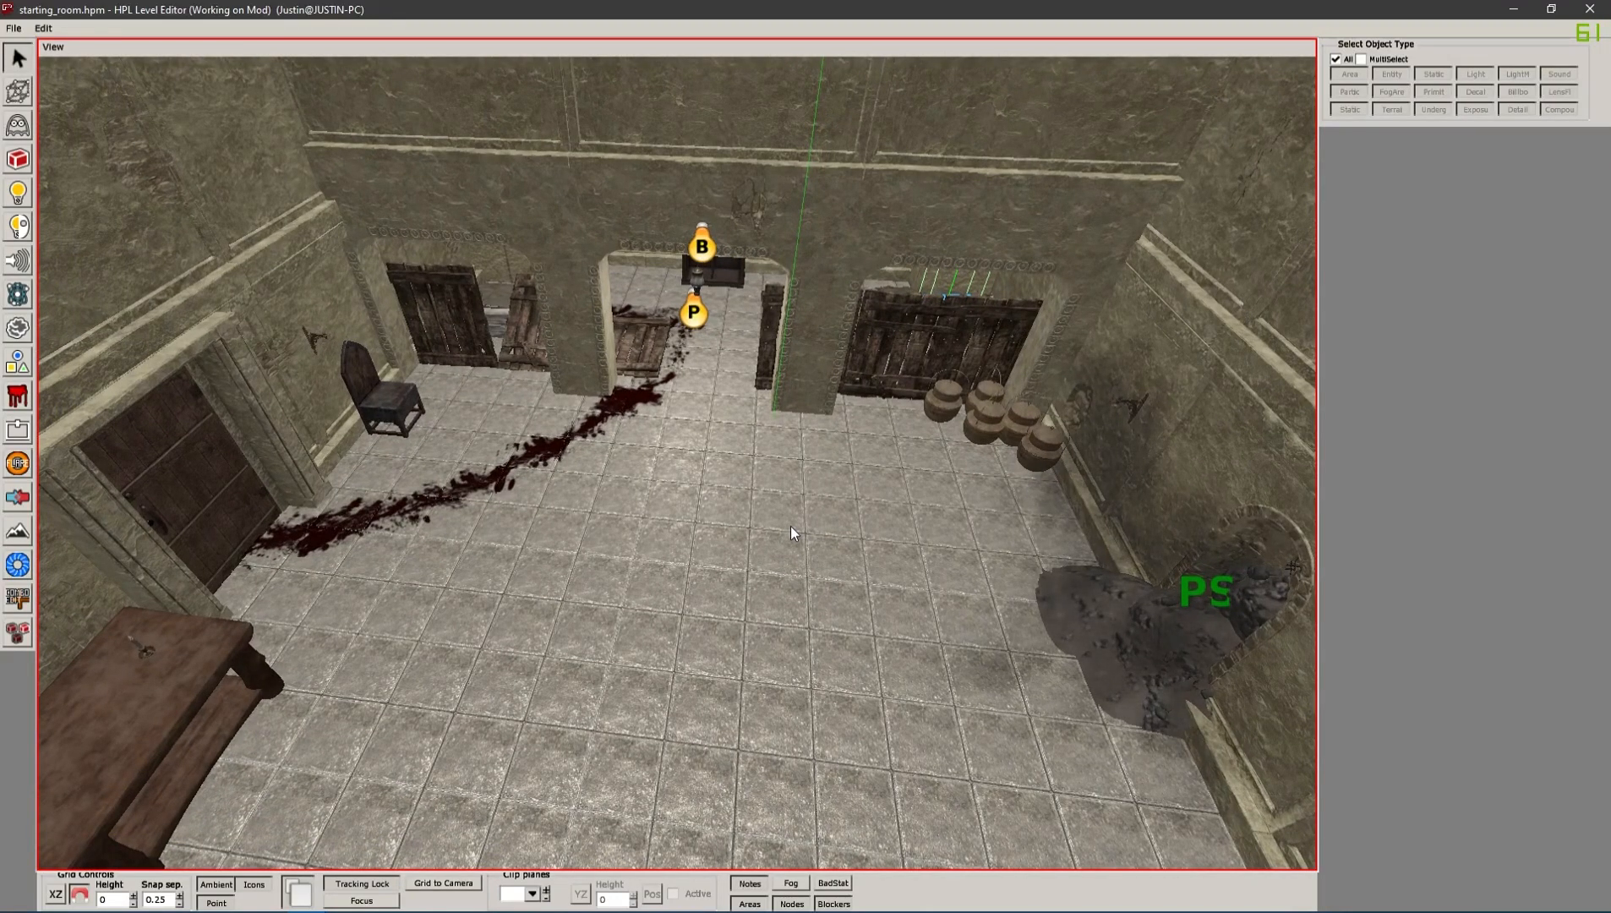
# Examine the starting room around the archway, the barrels and the rubble to plan where the candle lights go
pyautogui.keyDown('alt'); pyautogui.moveTo(791, 525); pyautogui.dragTo(666, 463); pyautogui.keyUp('alt')
pyautogui.moveTo(775, 446)
pyautogui.keyDown('alt'); pyautogui.mouseDown()
pyautogui.moveTo(500, 443)
pyautogui.moveTo(601, 425)
pyautogui.moveTo(646, 347)
pyautogui.moveTo(672, 402)
pyautogui.moveTo(759, 474)
pyautogui.moveTo(426, 444)
pyautogui.moveTo(614, 420)
pyautogui.moveTo(505, 472)
pyautogui.moveTo(659, 509)
pyautogui.mouseUp(); pyautogui.keyUp('alt')
pyautogui.click(669, 512)
pyautogui.moveTo(564, 417); pyautogui.dragTo(668, 431)
pyautogui.hotkey('ctrl', 'z')
pyautogui.hotkey('ctrl', 'd')
pyautogui.moveTo(456, 408); pyautogui.dragTo(753, 343)
pyautogui.moveTo(905, 322); pyautogui.dragTo(625, 486)
pyautogui.click(883, 399)
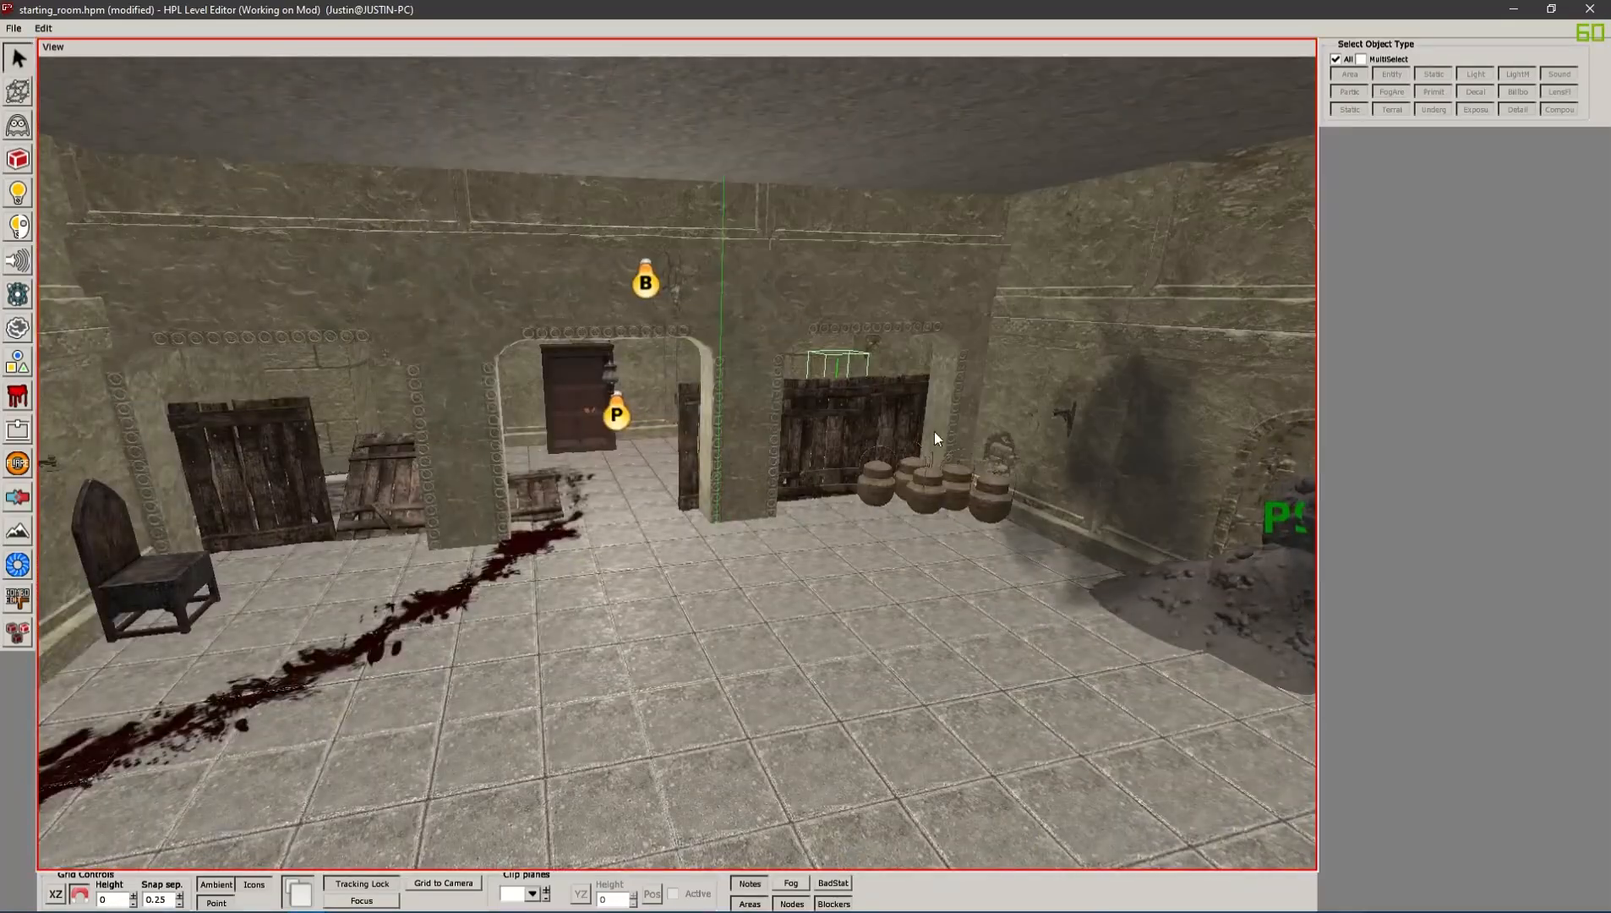
pyautogui.keyDown('alt'); pyautogui.moveTo(884, 399); pyautogui.dragTo(754, 507); pyautogui.keyUp('alt')
pyautogui.hotkey('ctrl', 'z')
pyautogui.moveTo(940, 323); pyautogui.dragTo(889, 322)
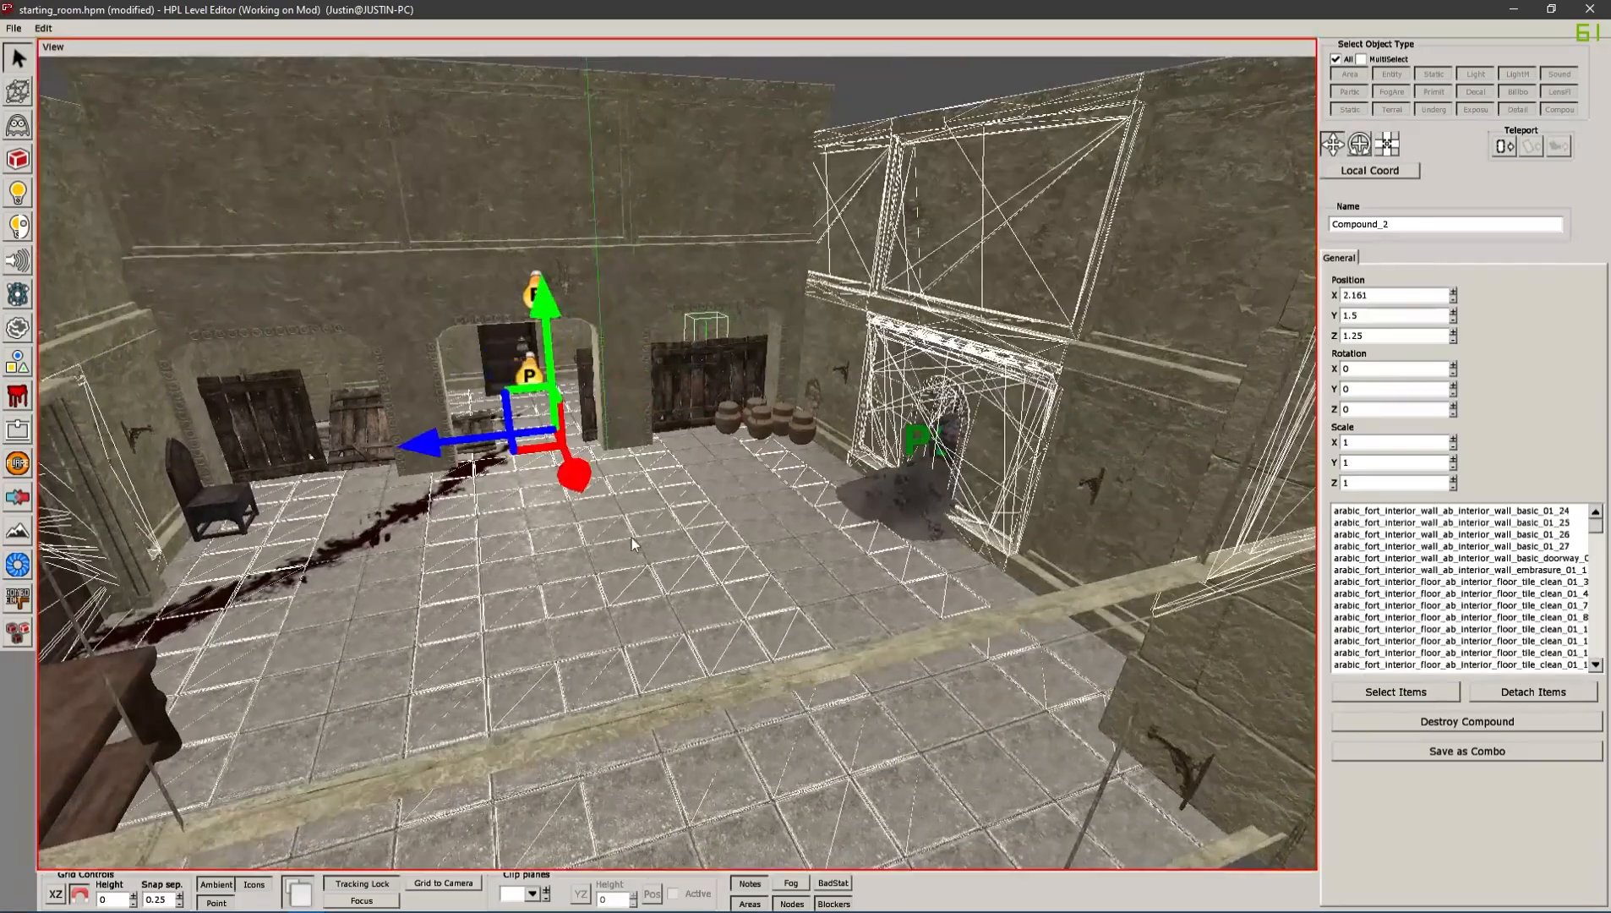
# Duplicate the hanging lamp's point light, move the copy to the wall candle near the barrels and set its radius to 4
pyautogui.click(543, 427)
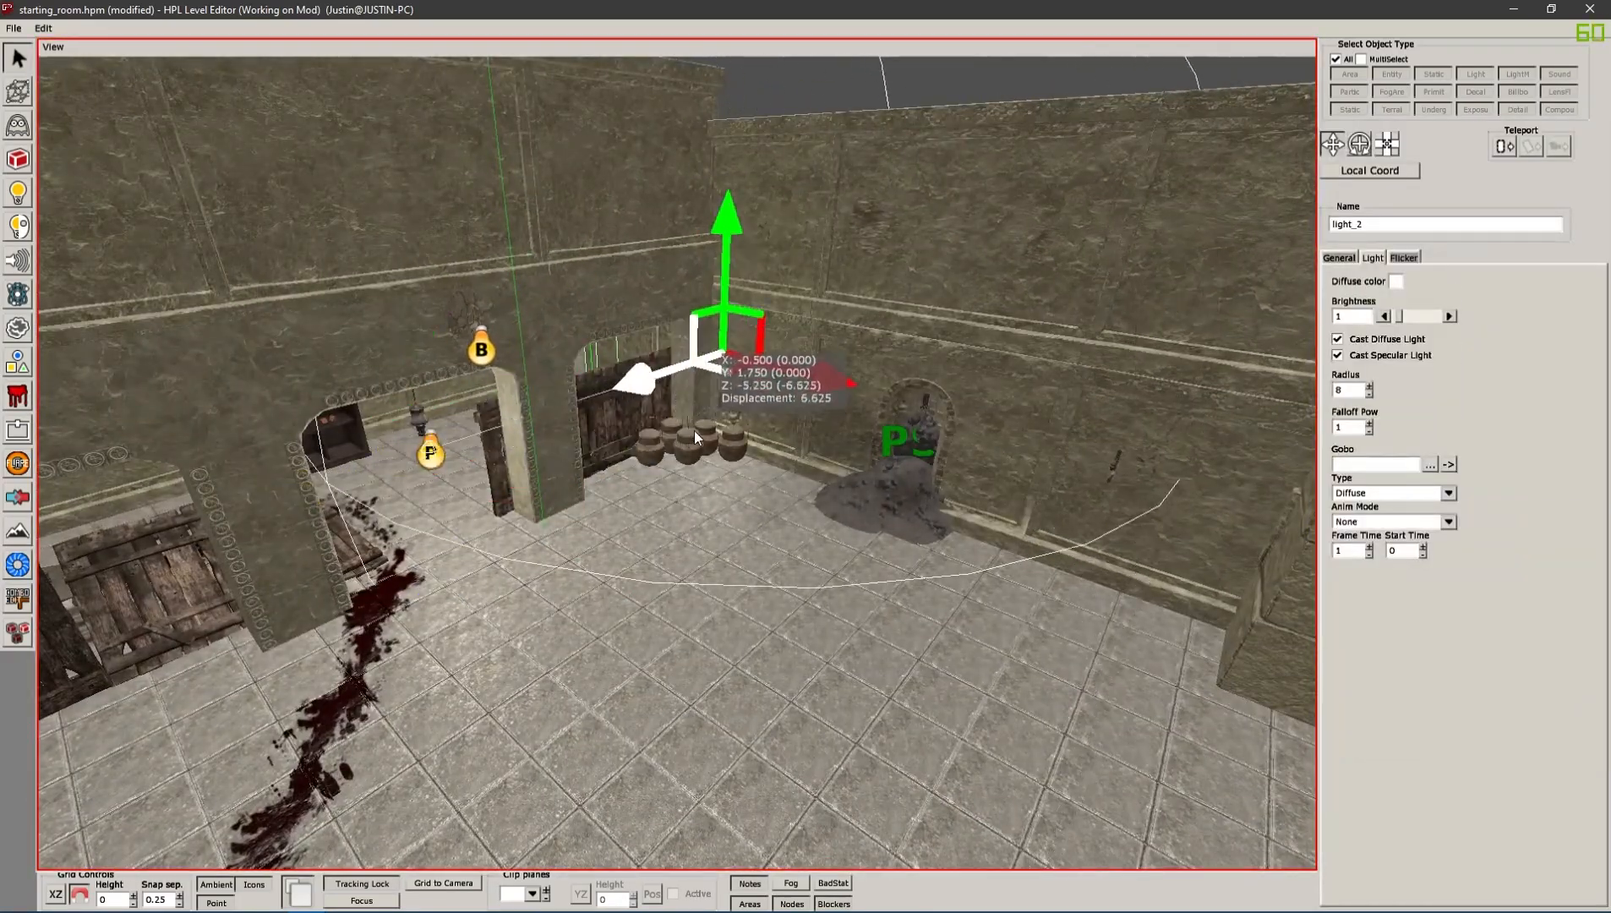
pyautogui.keyDown('alt'); pyautogui.moveTo(693, 430); pyautogui.dragTo(751, 583); pyautogui.keyUp('alt')
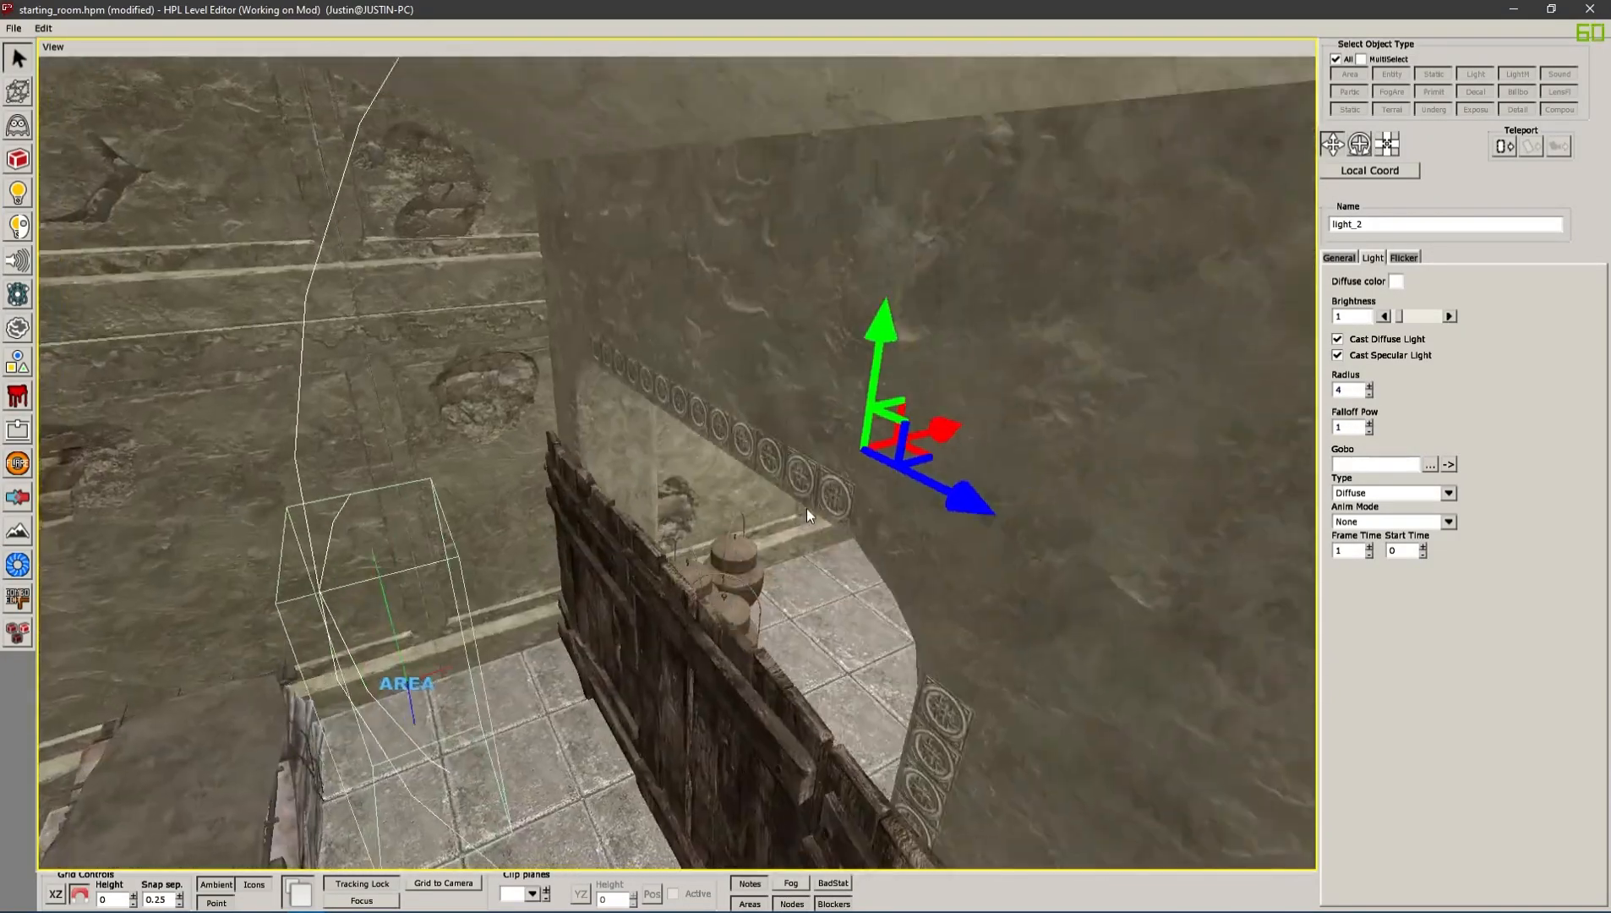
# Place copies of the radius 4 point light at the other three wall candles and at the candle on the table
pyautogui.moveTo(462, 479); pyautogui.dragTo(1191, 415)
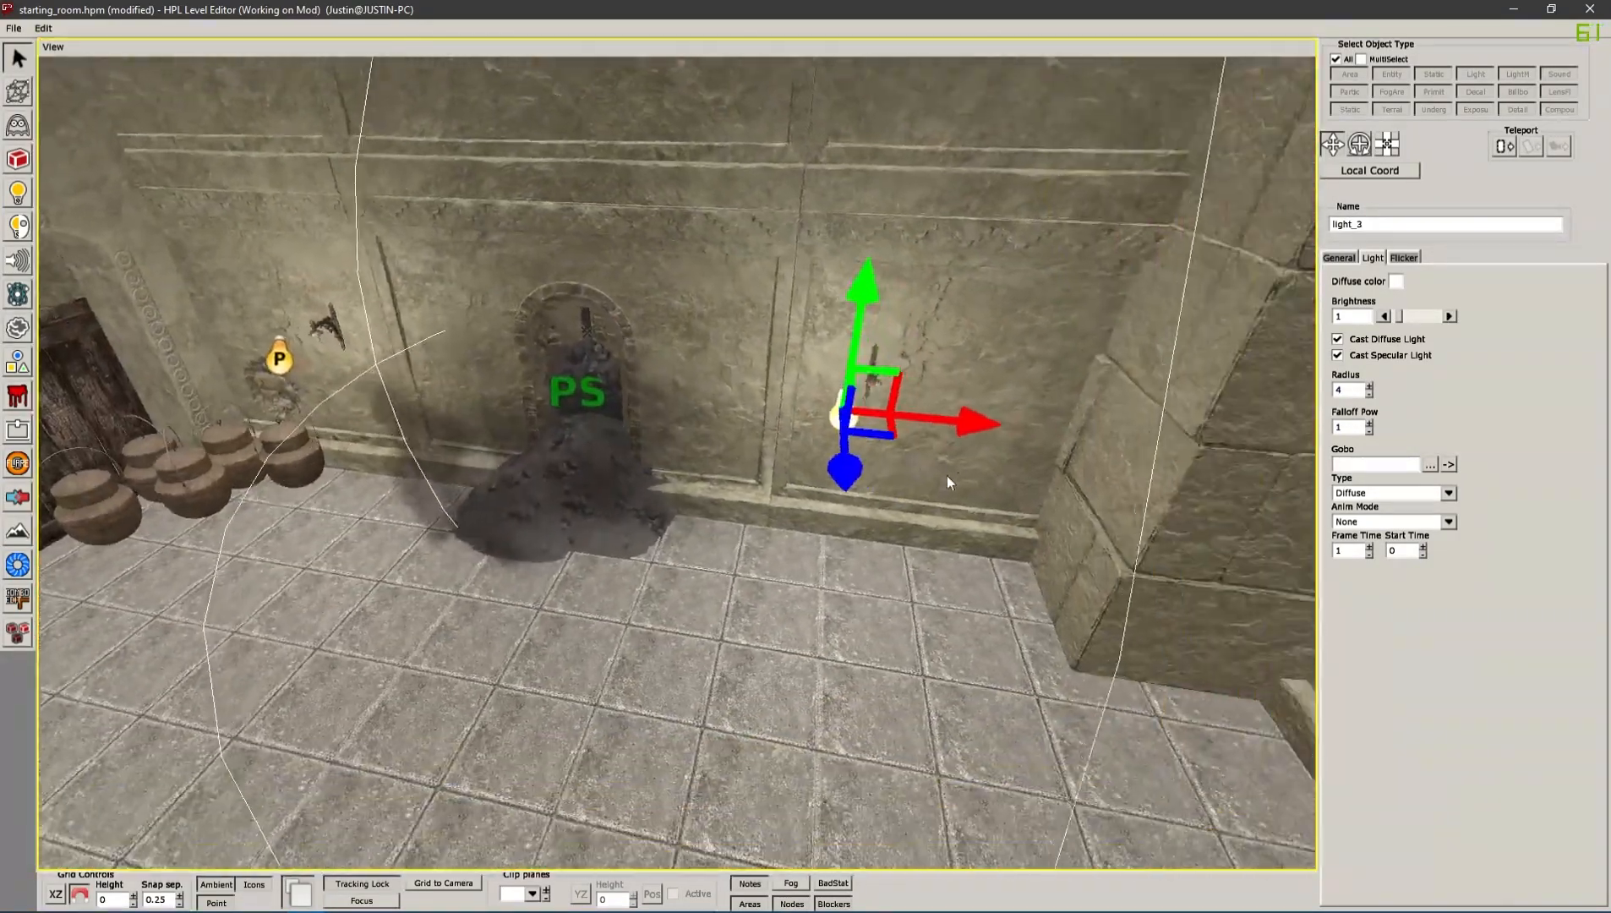
pyautogui.moveTo(949, 501); pyautogui.dragTo(930, 481)
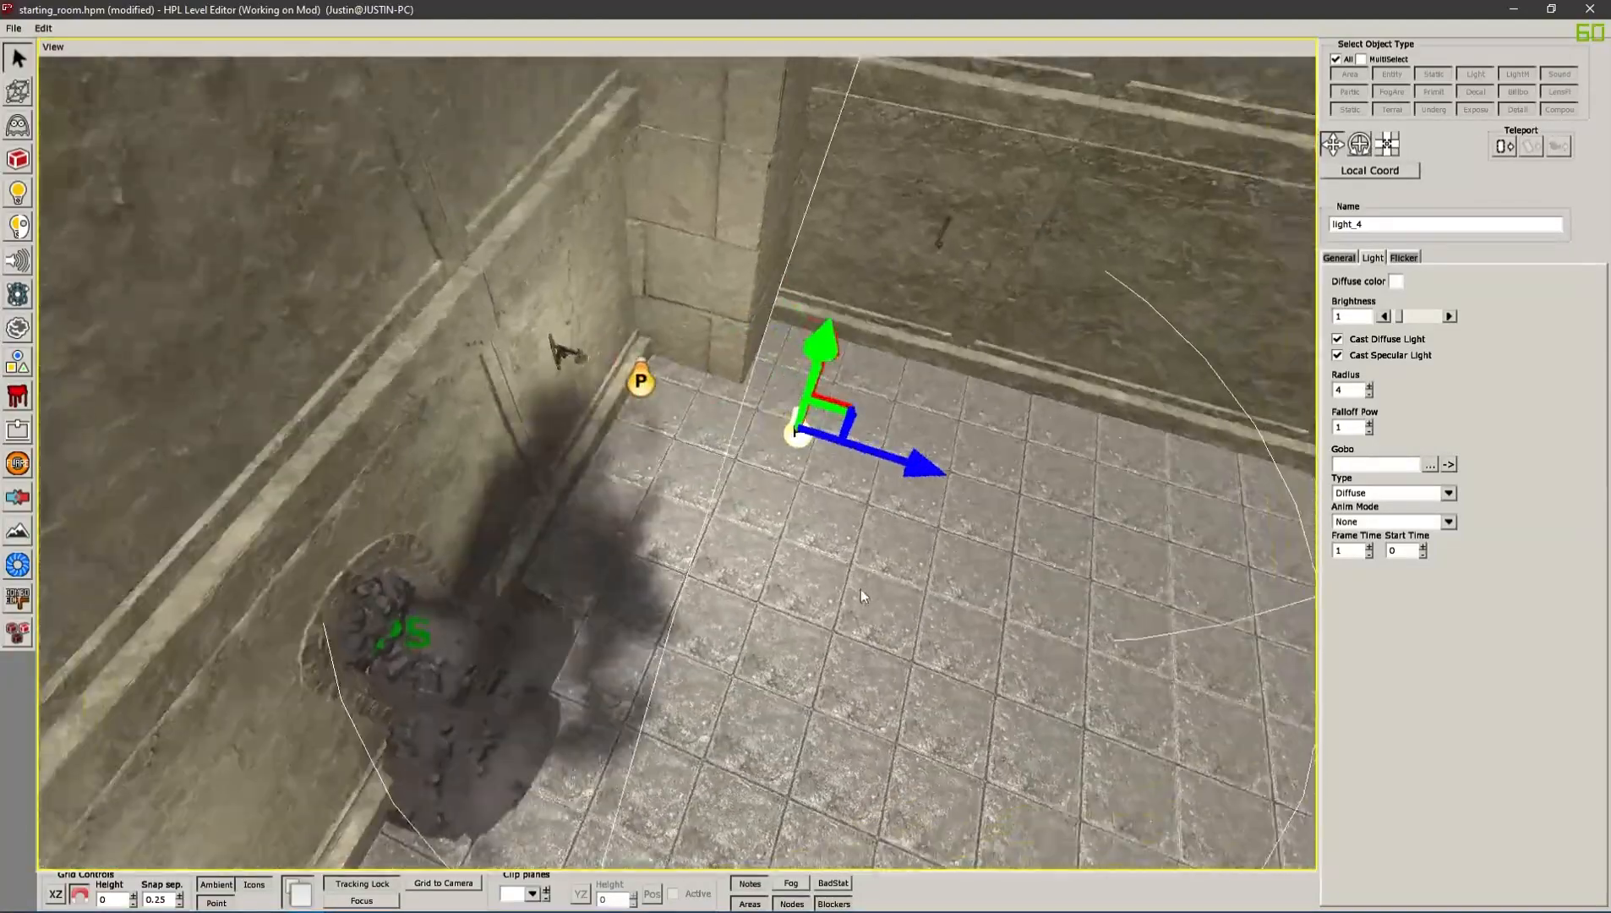
pyautogui.moveTo(862, 590); pyautogui.dragTo(945, 615)
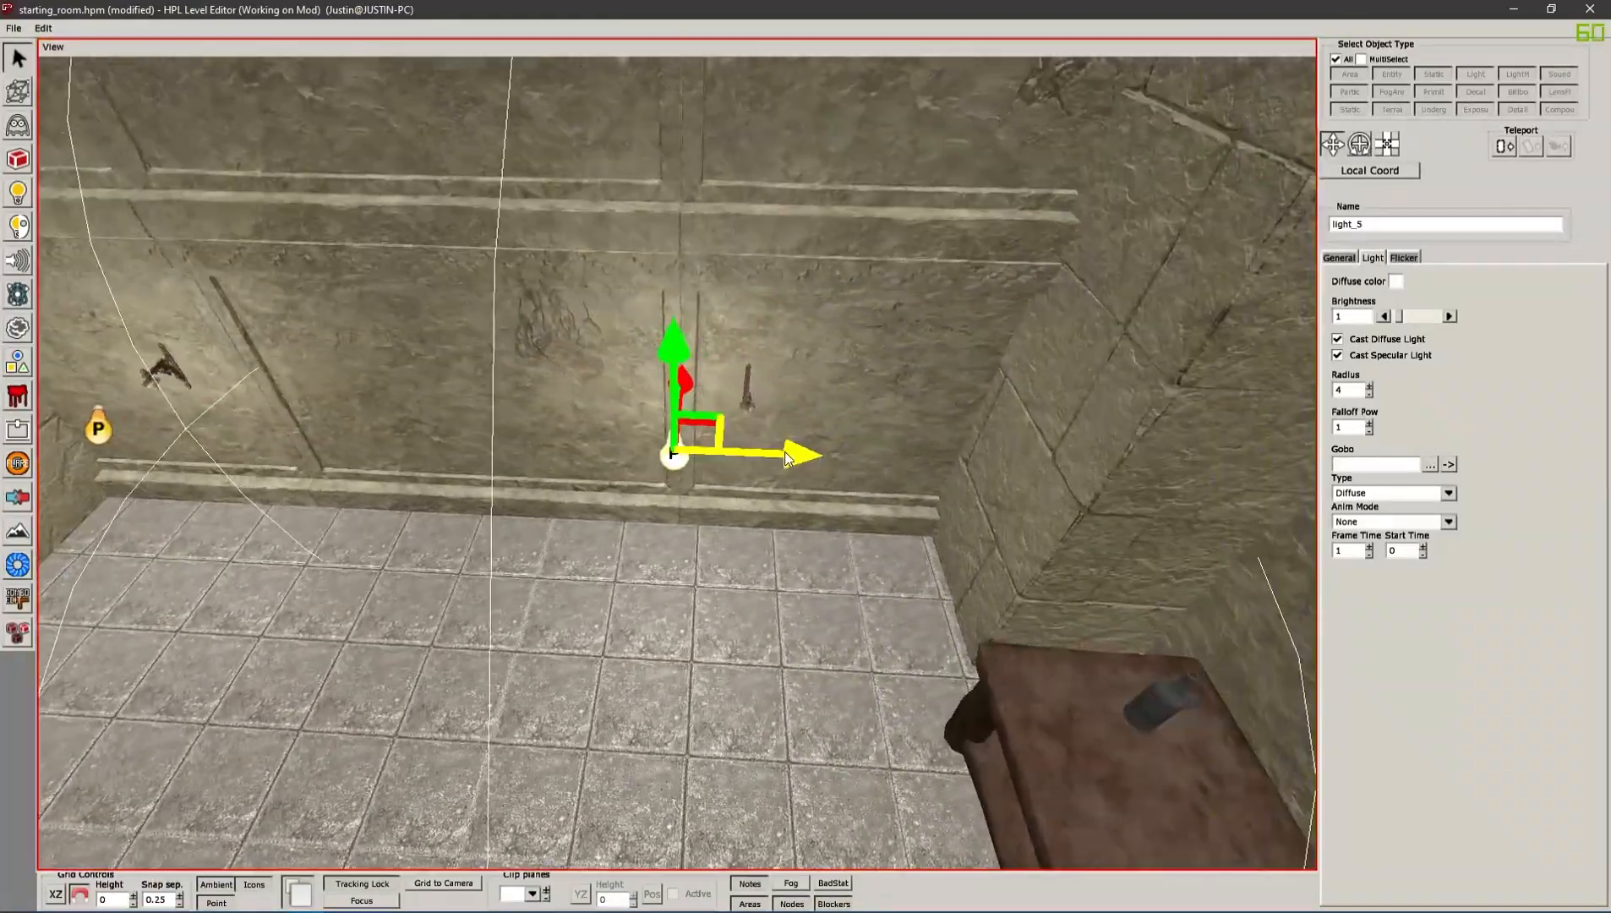
pyautogui.moveTo(785, 452); pyautogui.dragTo(750, 608)
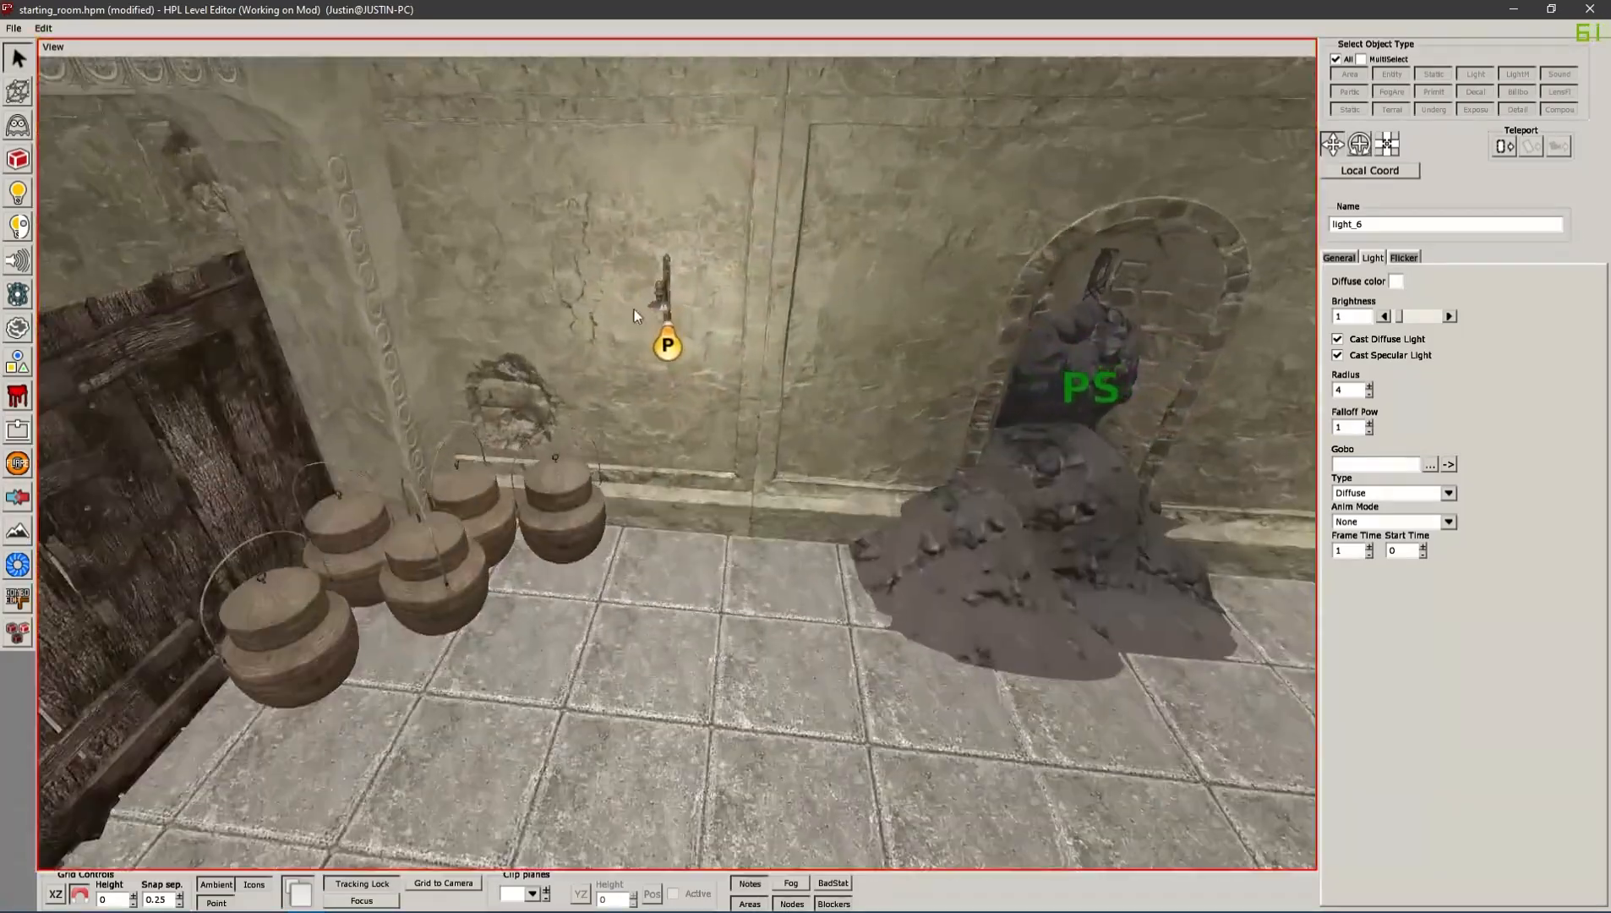
# Set the connected light of the wall candle near the barrels to light_2 and save the map
pyautogui.click(665, 339)
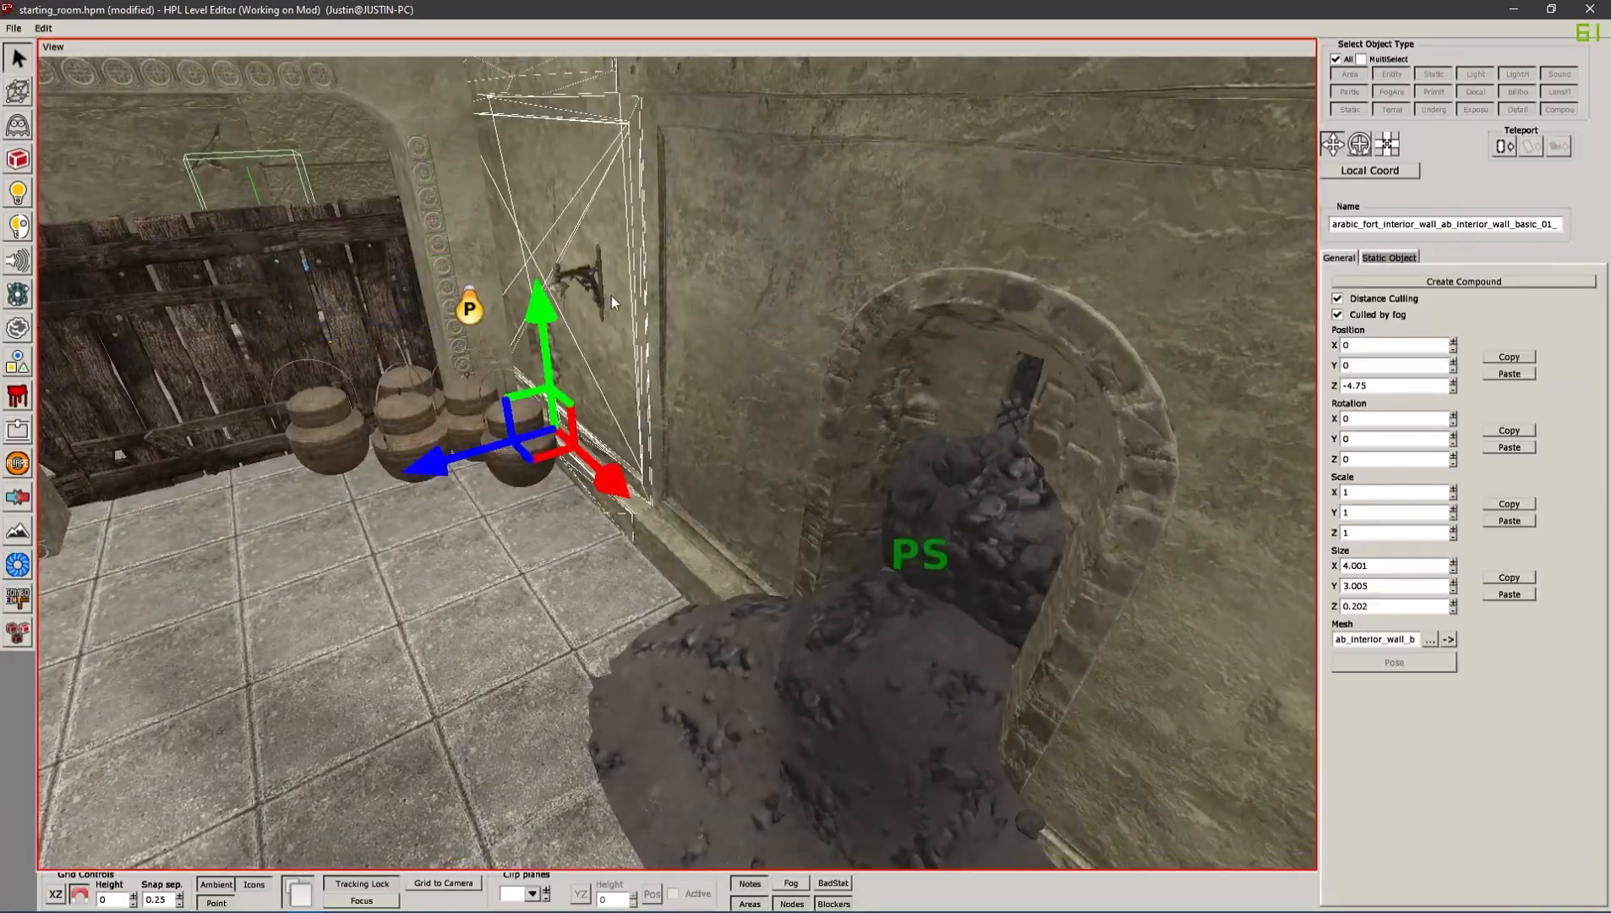
pyautogui.click(584, 279)
pyautogui.click(1374, 257)
pyautogui.click(1378, 508)
pyautogui.click(1399, 543)
pyautogui.write('light_')
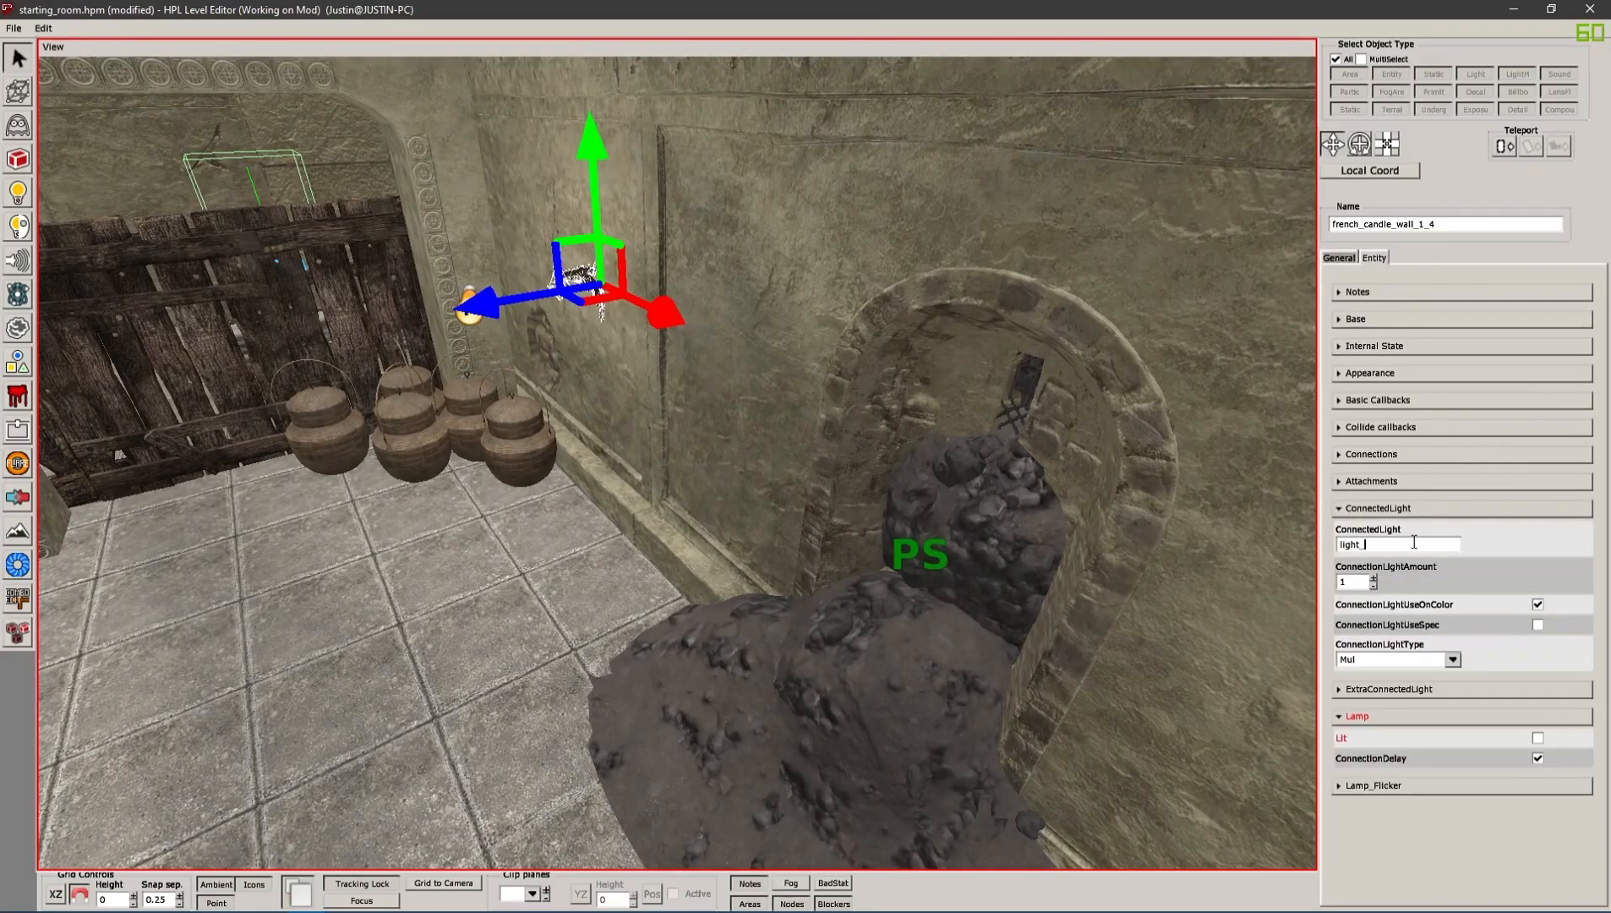
pyautogui.click(1140, 705)
pyautogui.hotkey('ctrl', 's')
# Set the connected light of the wall candle on the other side of the rubble to light_3 and save the map
pyautogui.moveTo(784, 572); pyautogui.dragTo(713, 457, button='middle')
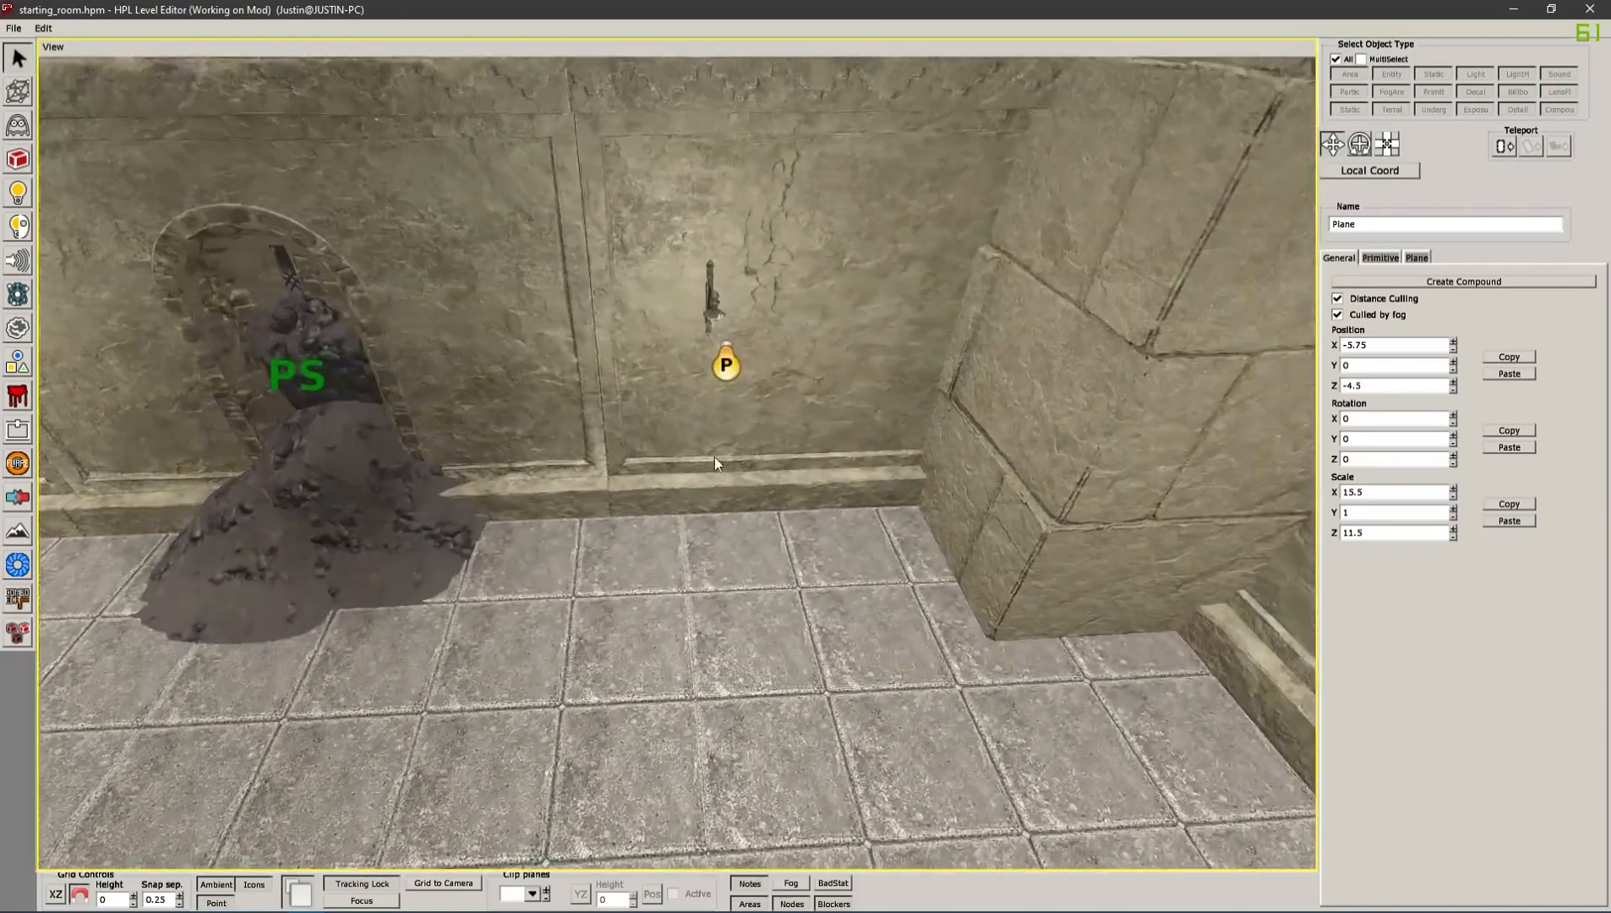
pyautogui.click(724, 365)
pyautogui.click(1404, 258)
pyautogui.click(712, 297)
pyautogui.click(1399, 543)
pyautogui.write('light_3')
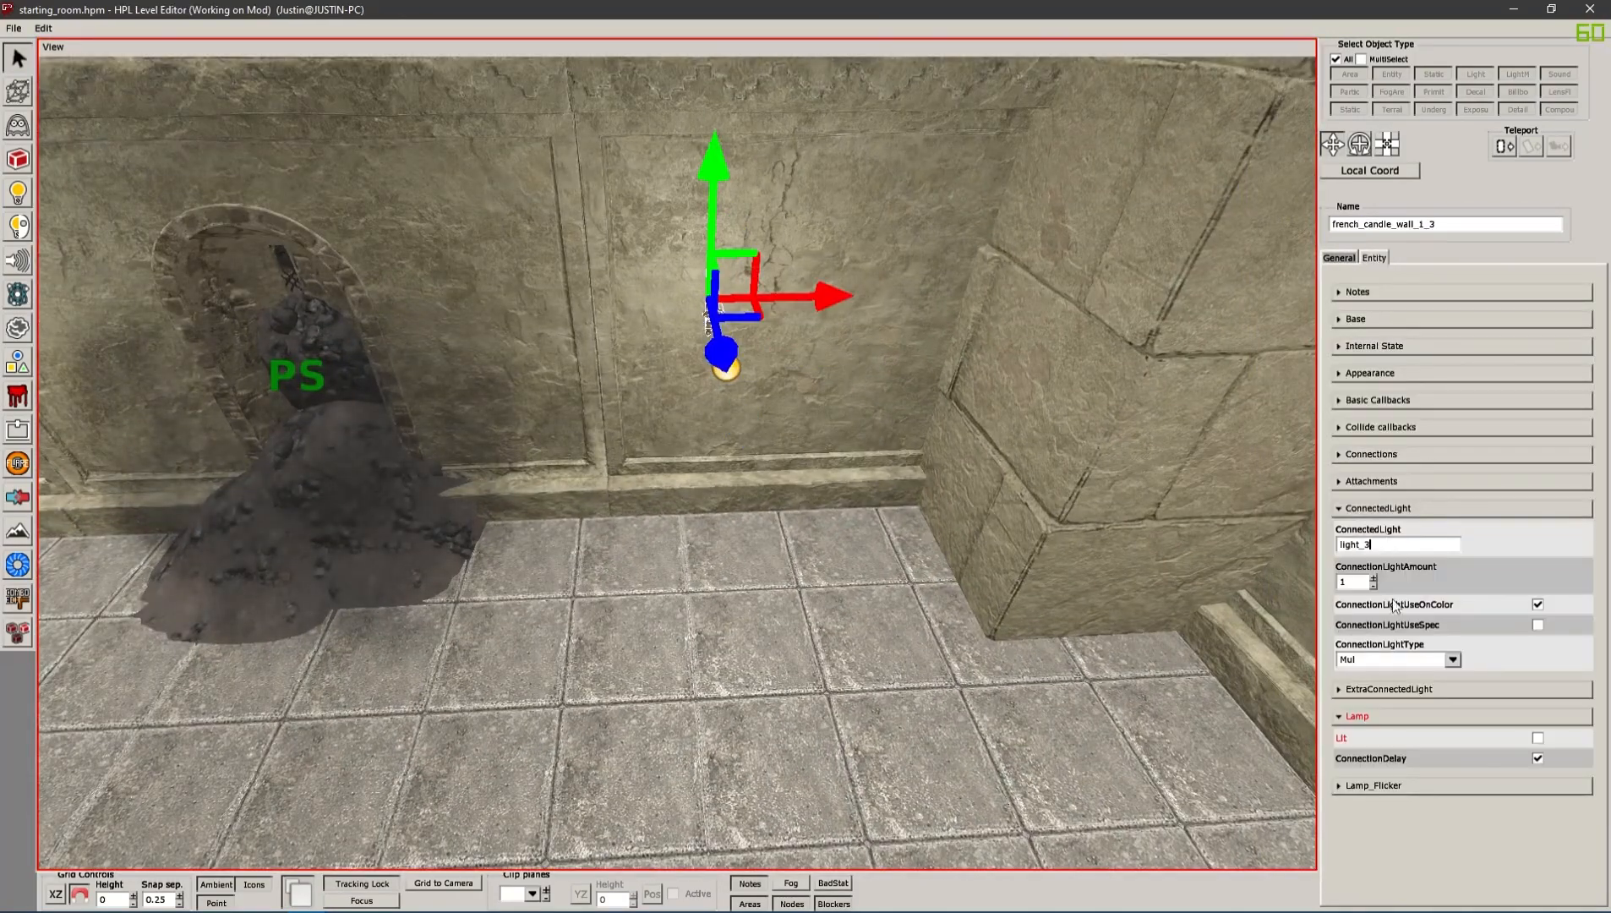
pyautogui.click(1024, 690)
pyautogui.hotkey('ctrl', 's')
# Set the connected light of the first candle on the adjoining wall to light_4
pyautogui.moveTo(1023, 689); pyautogui.dragTo(541, 397, button='middle')
pyautogui.click(495, 350)
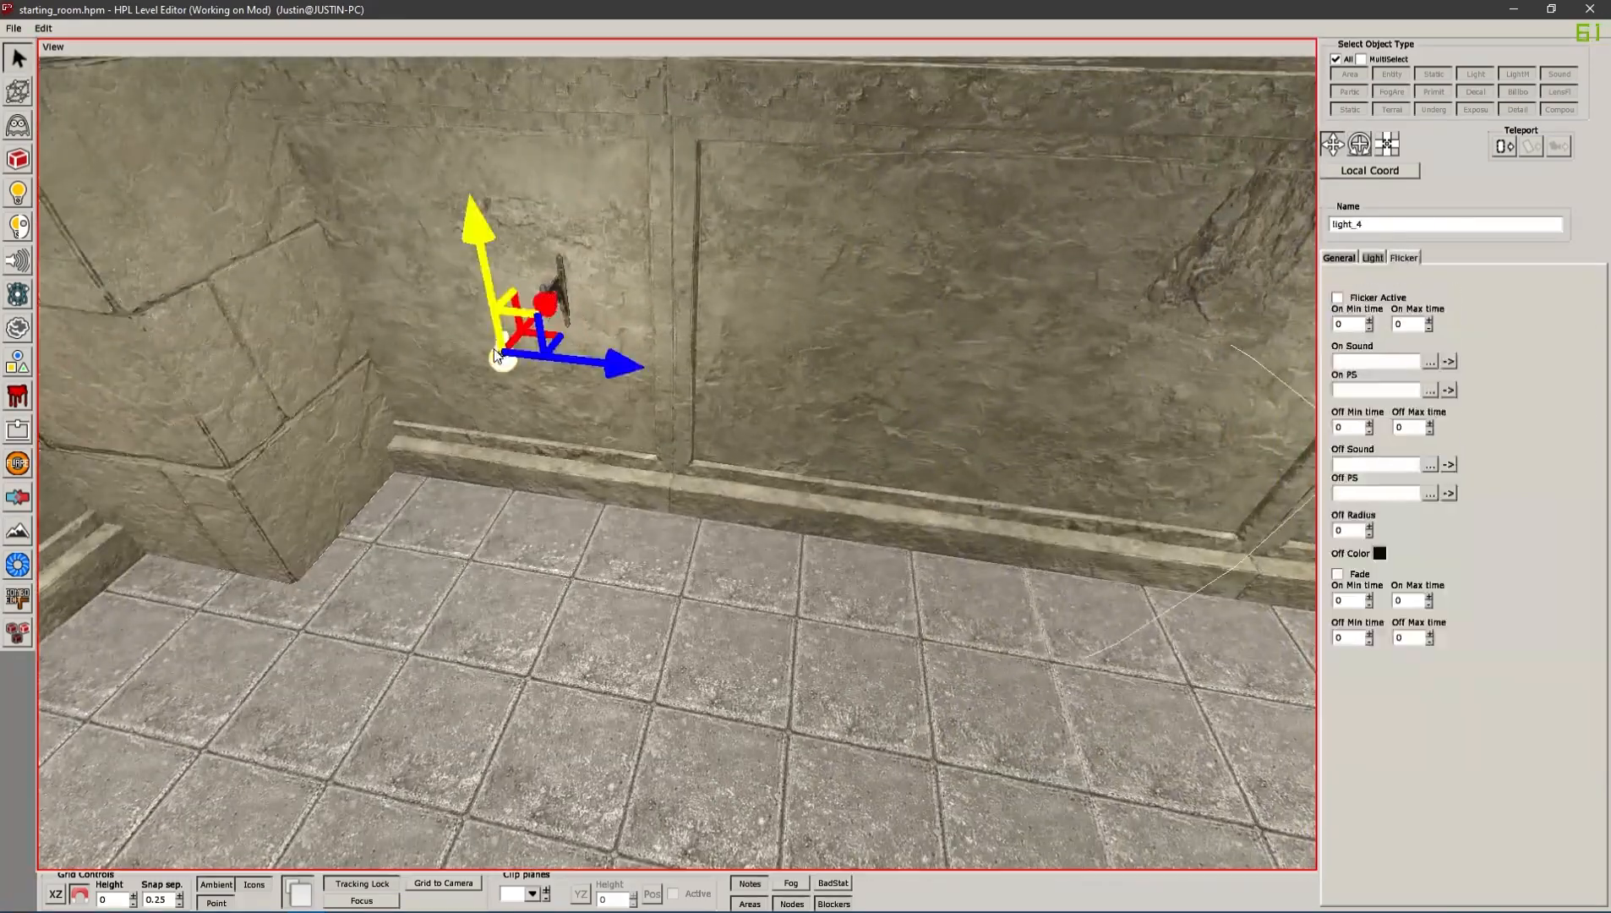
pyautogui.click(559, 273)
pyautogui.click(1399, 545)
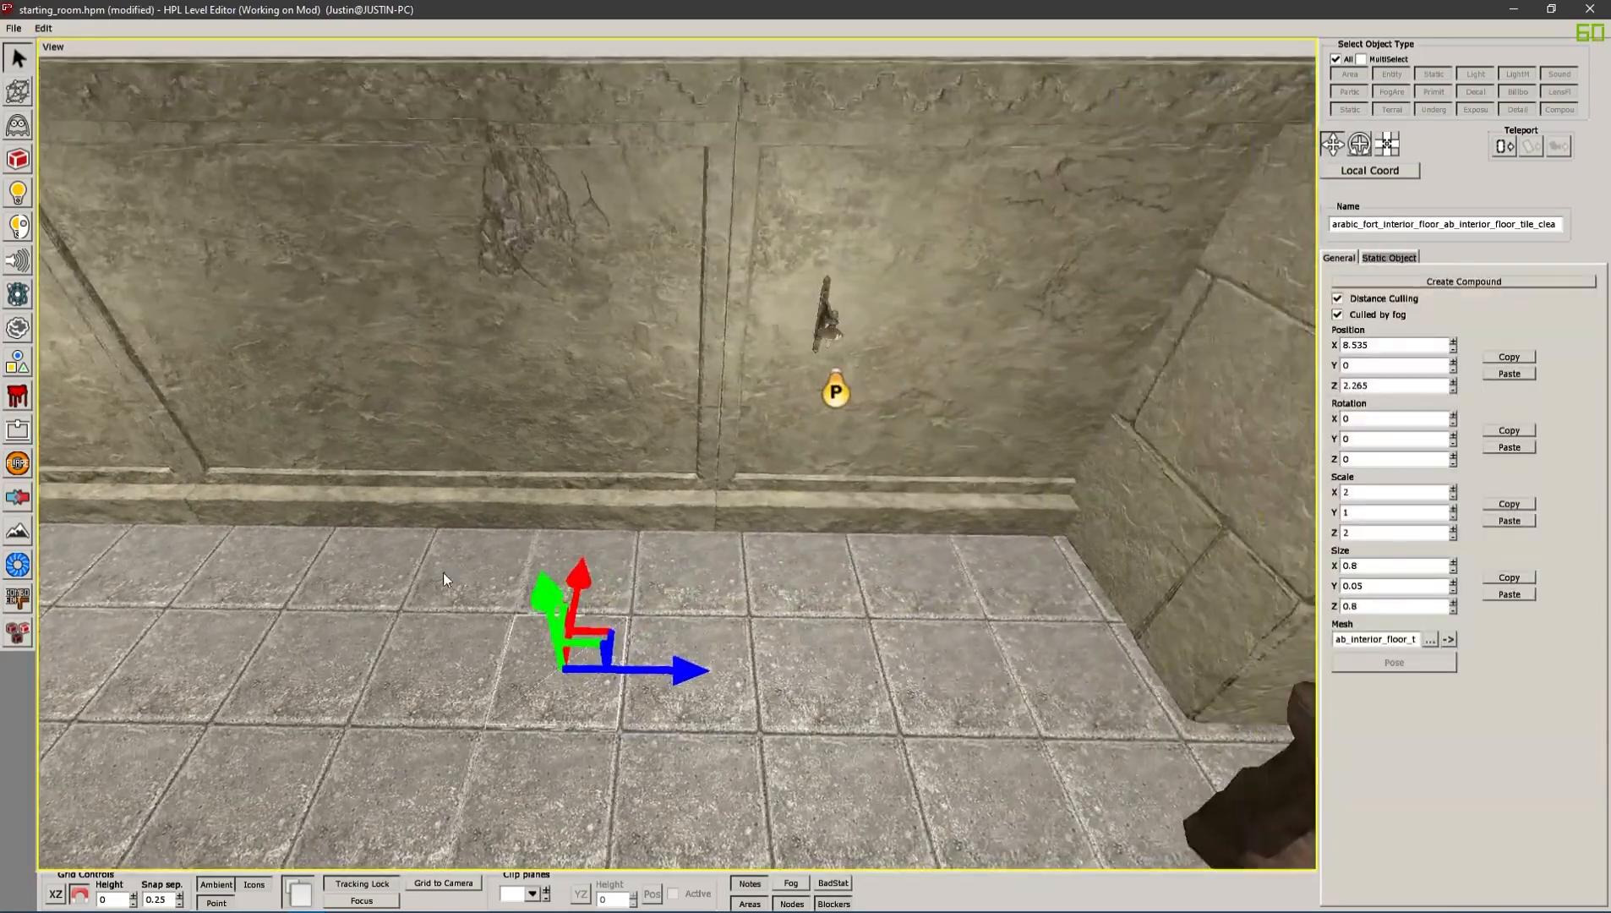
# Connect the last wall candle and the table's candle holder each to the point light beside it
pyautogui.click(837, 372)
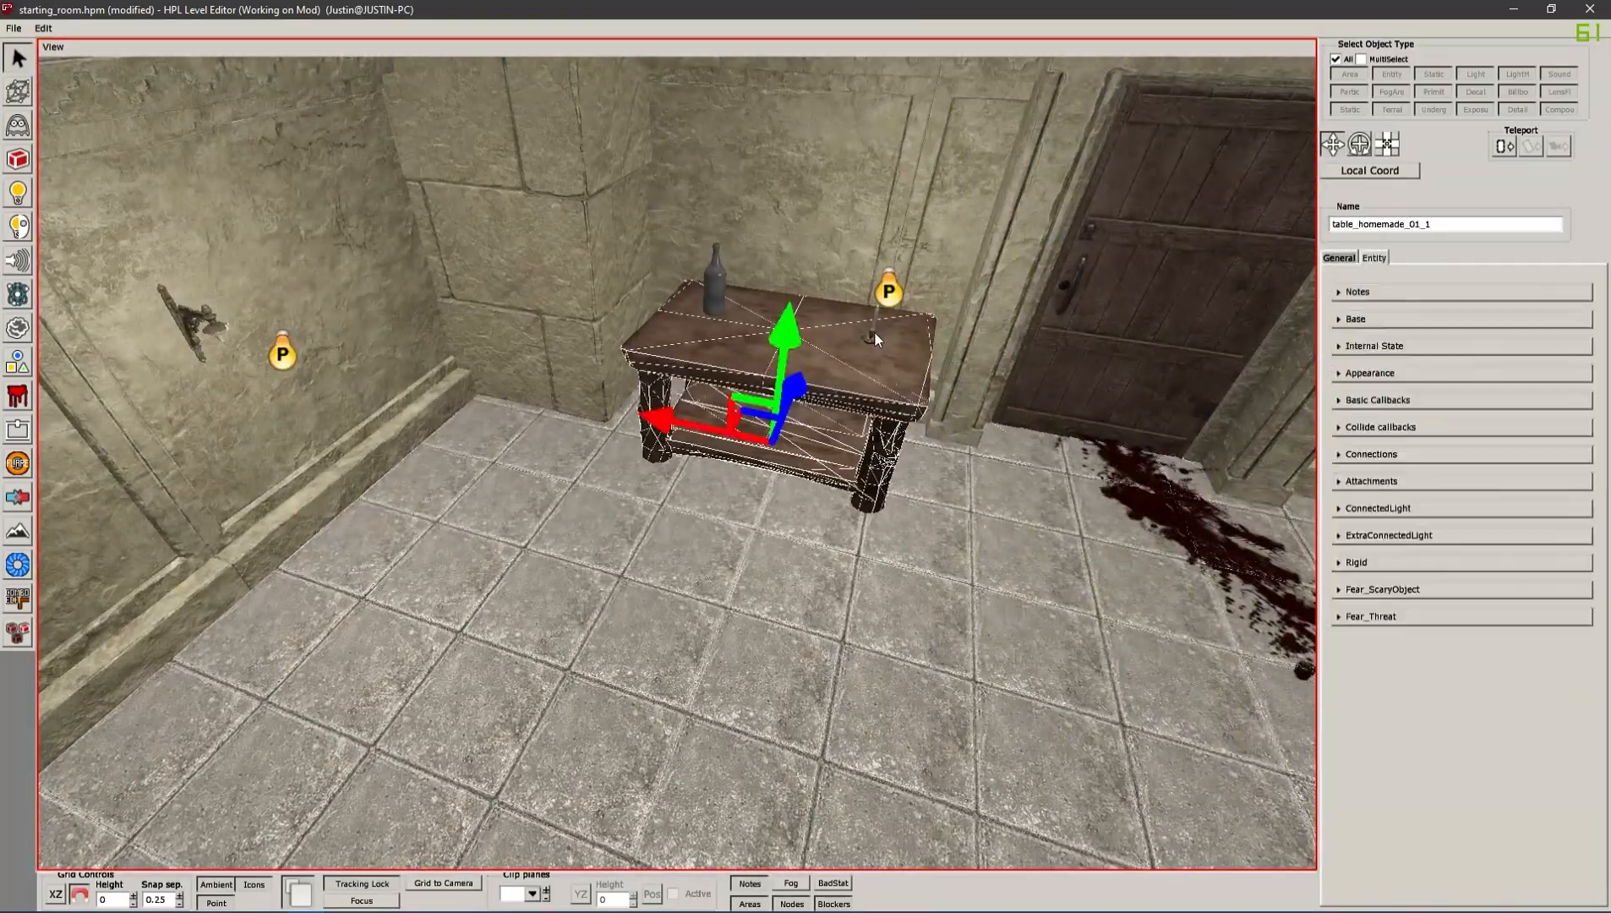
pyautogui.click(875, 333)
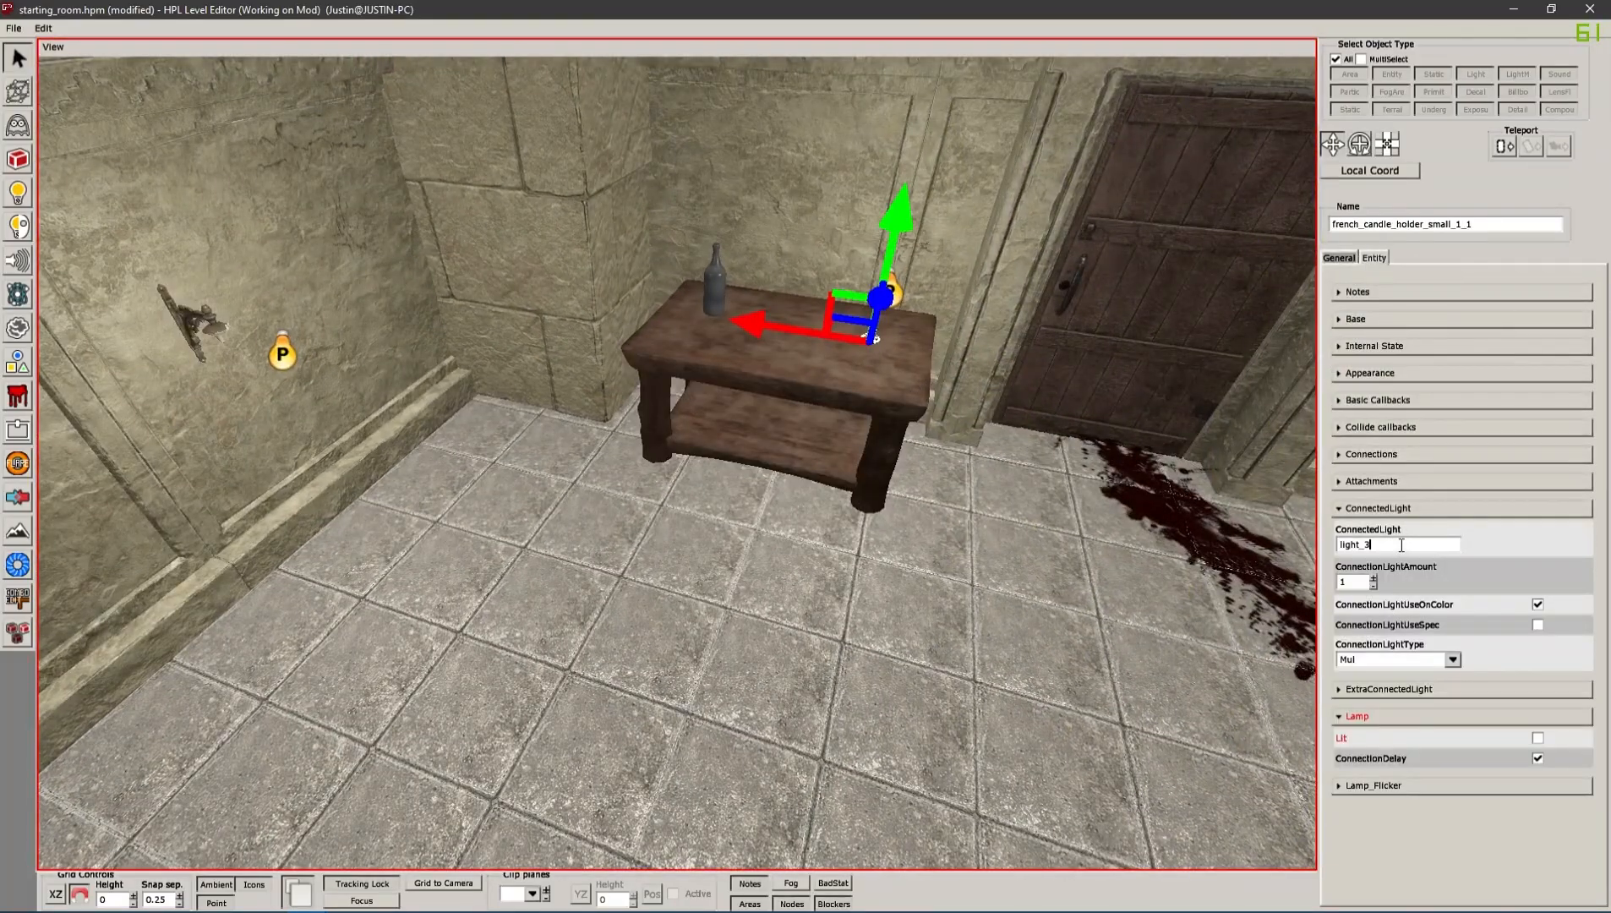
pyautogui.click(904, 632)
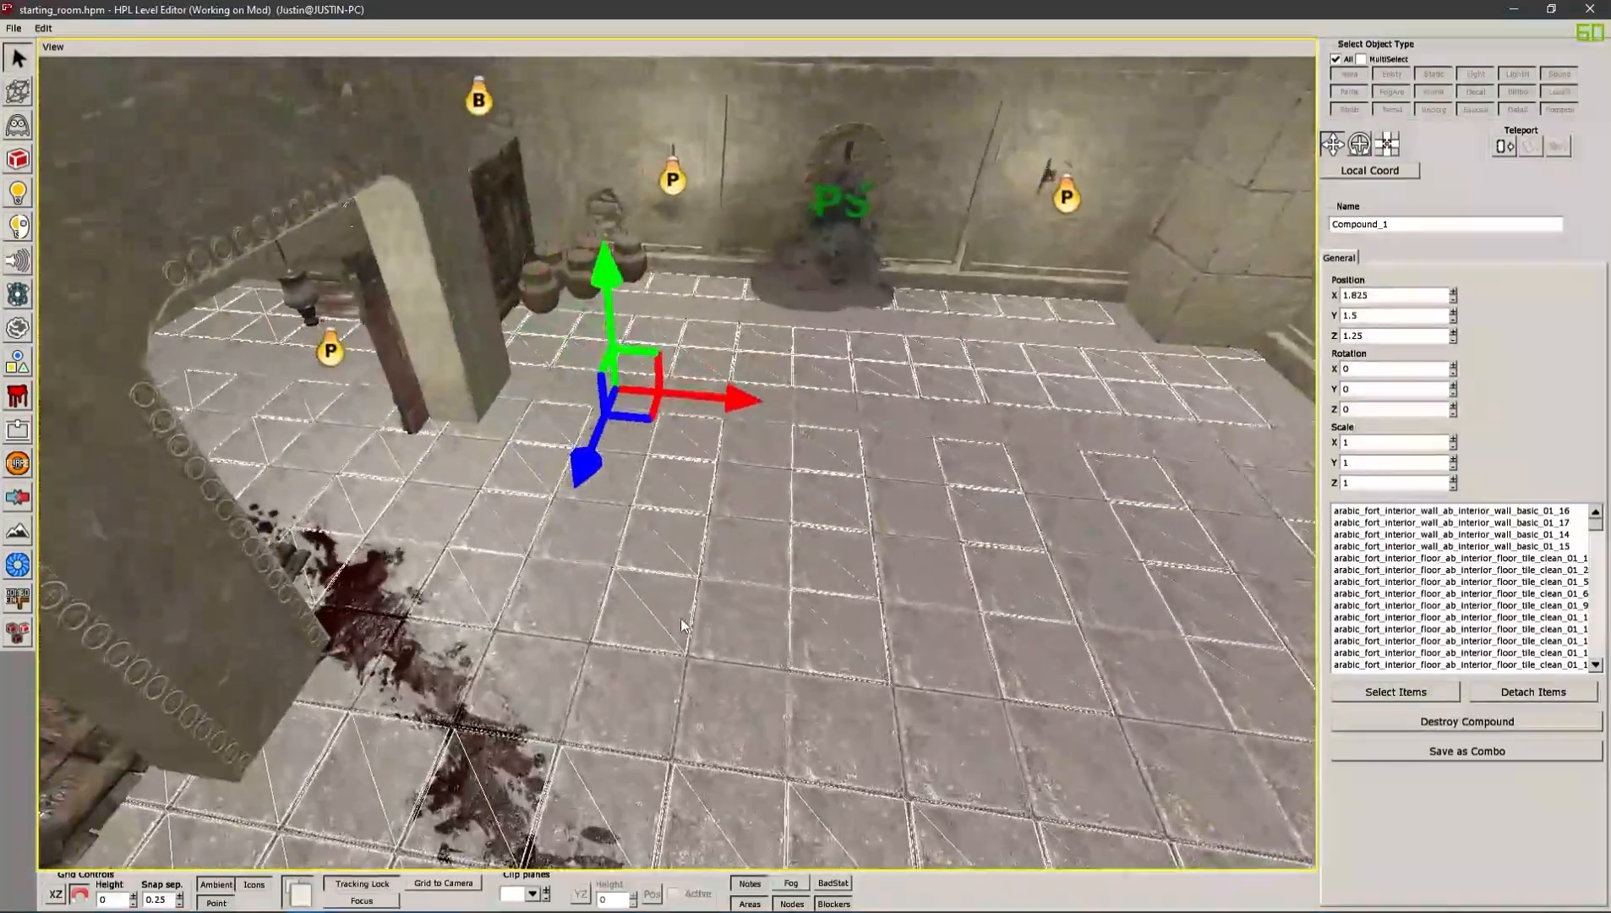
# Review the name of the light near the barrels and the connected light settings of the wall candle beyond the rubble
pyautogui.scroll(10, 728, 495)
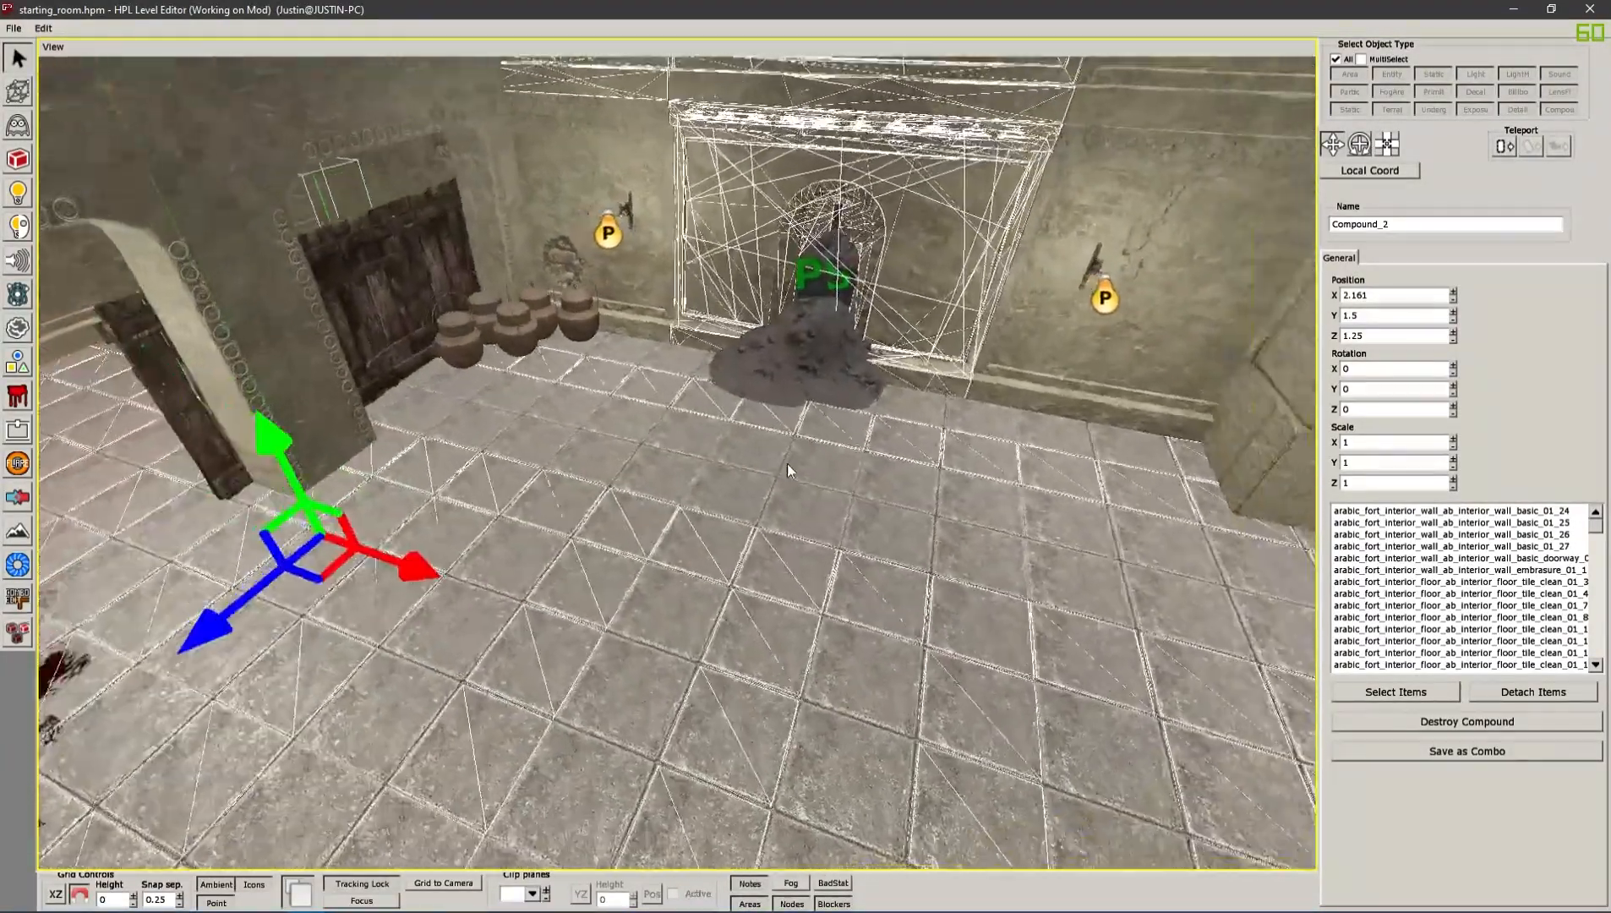
pyautogui.moveTo(787, 464); pyautogui.dragTo(664, 516, button='middle')
pyautogui.moveTo(559, 521); pyautogui.dragTo(681, 528, button='middle')
pyautogui.click(644, 306)
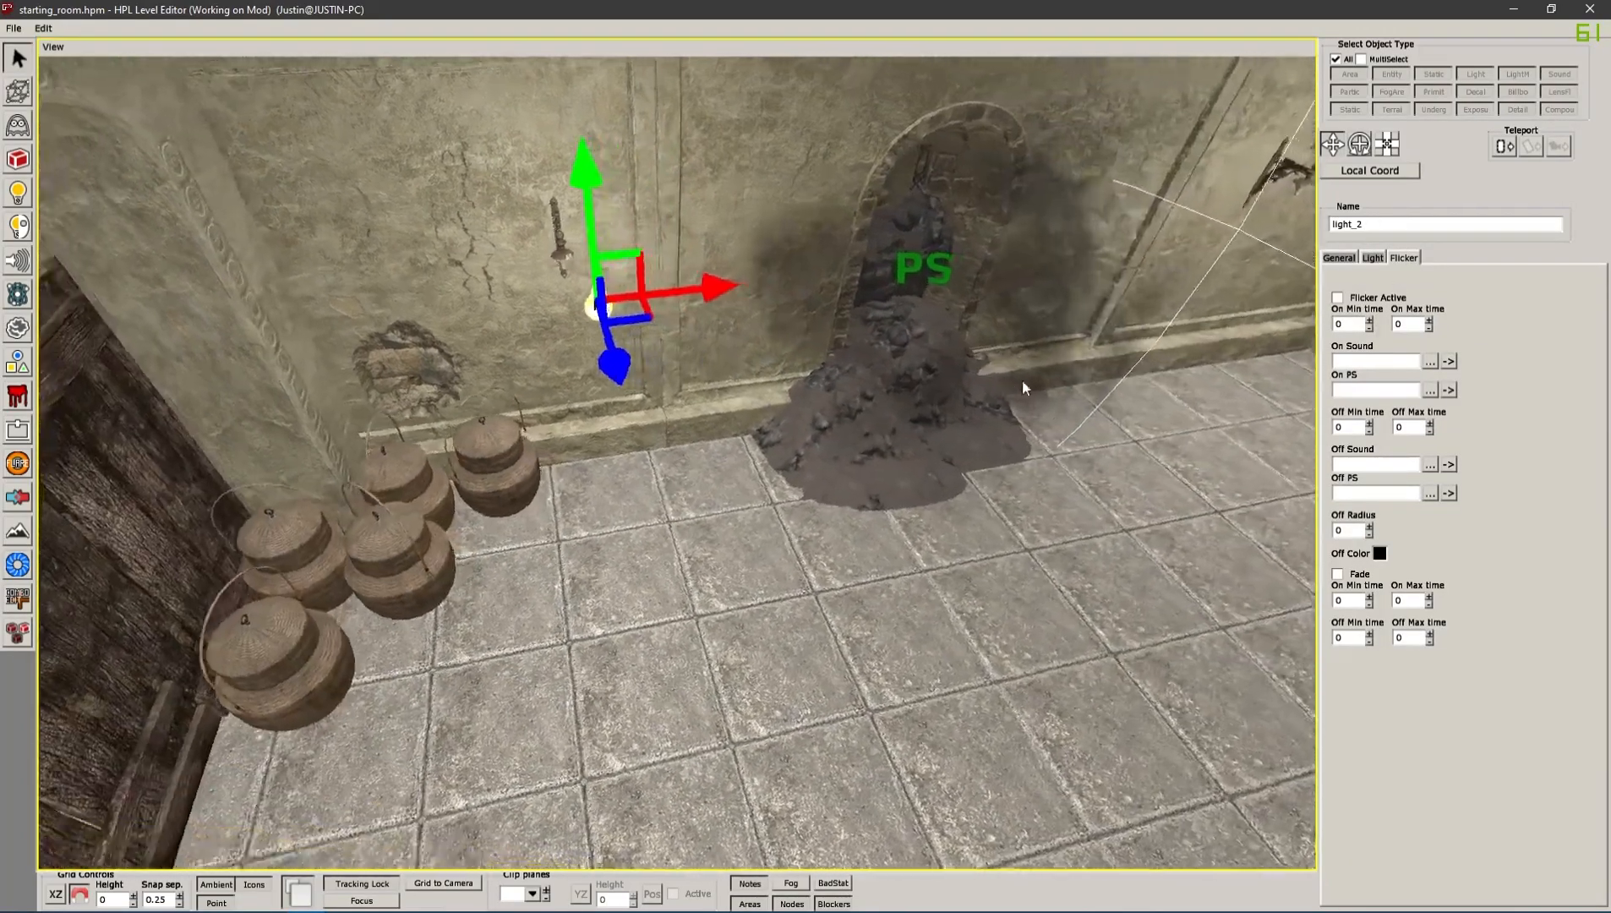
pyautogui.doubleClick(1374, 229)
pyautogui.click(1378, 227)
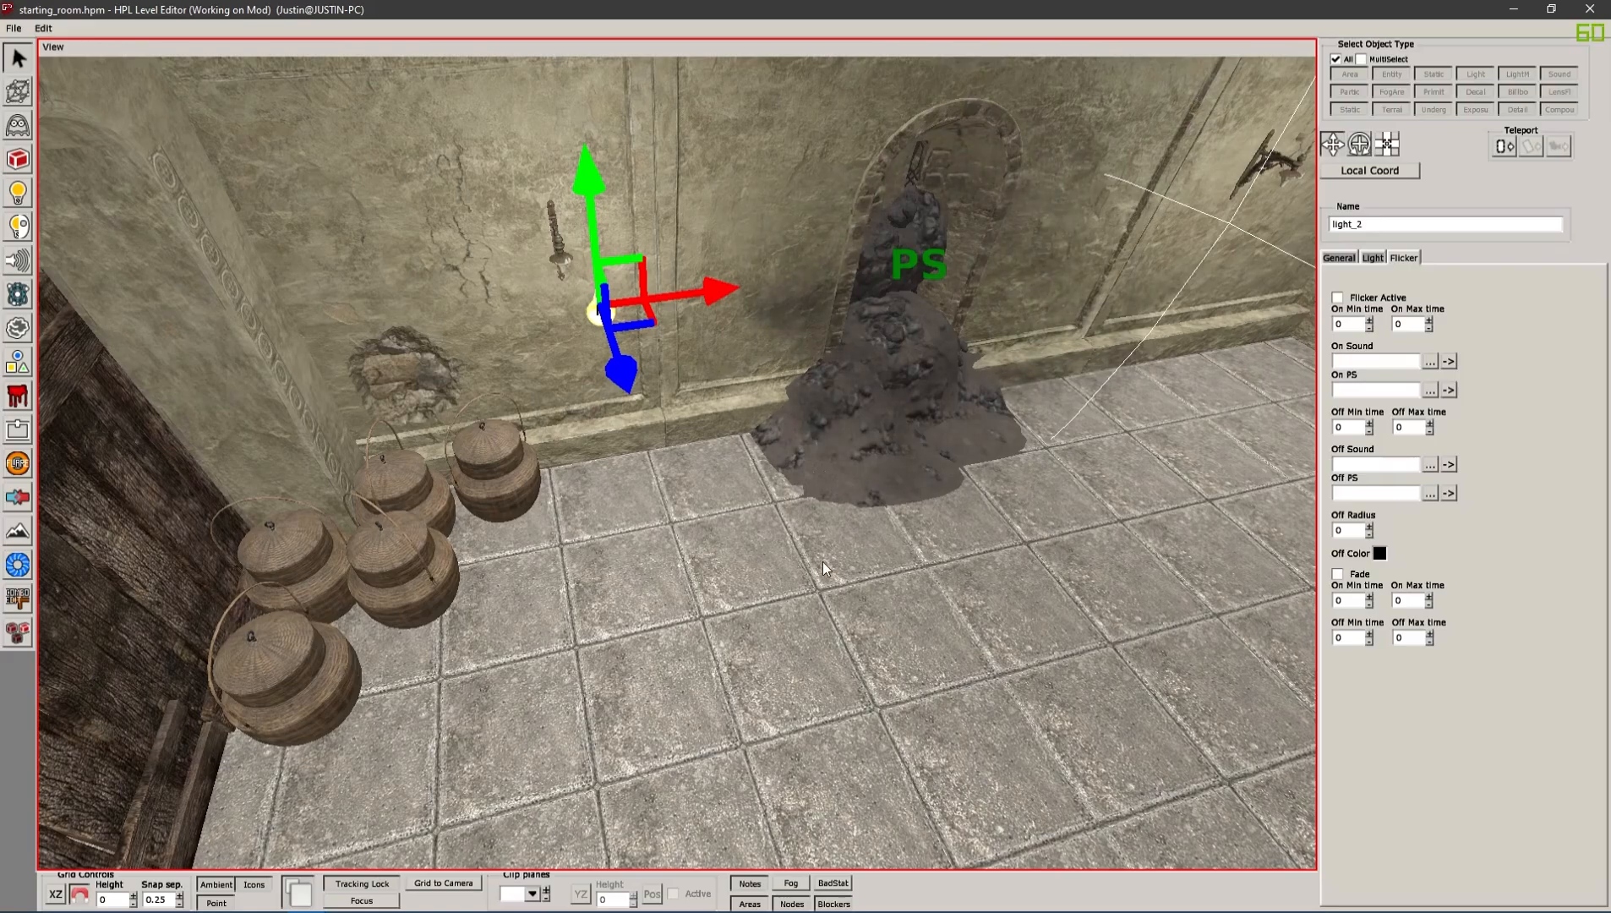
pyautogui.keyDown('alt'); pyautogui.moveTo(754, 583); pyautogui.dragTo(1073, 416); pyautogui.keyUp('alt')
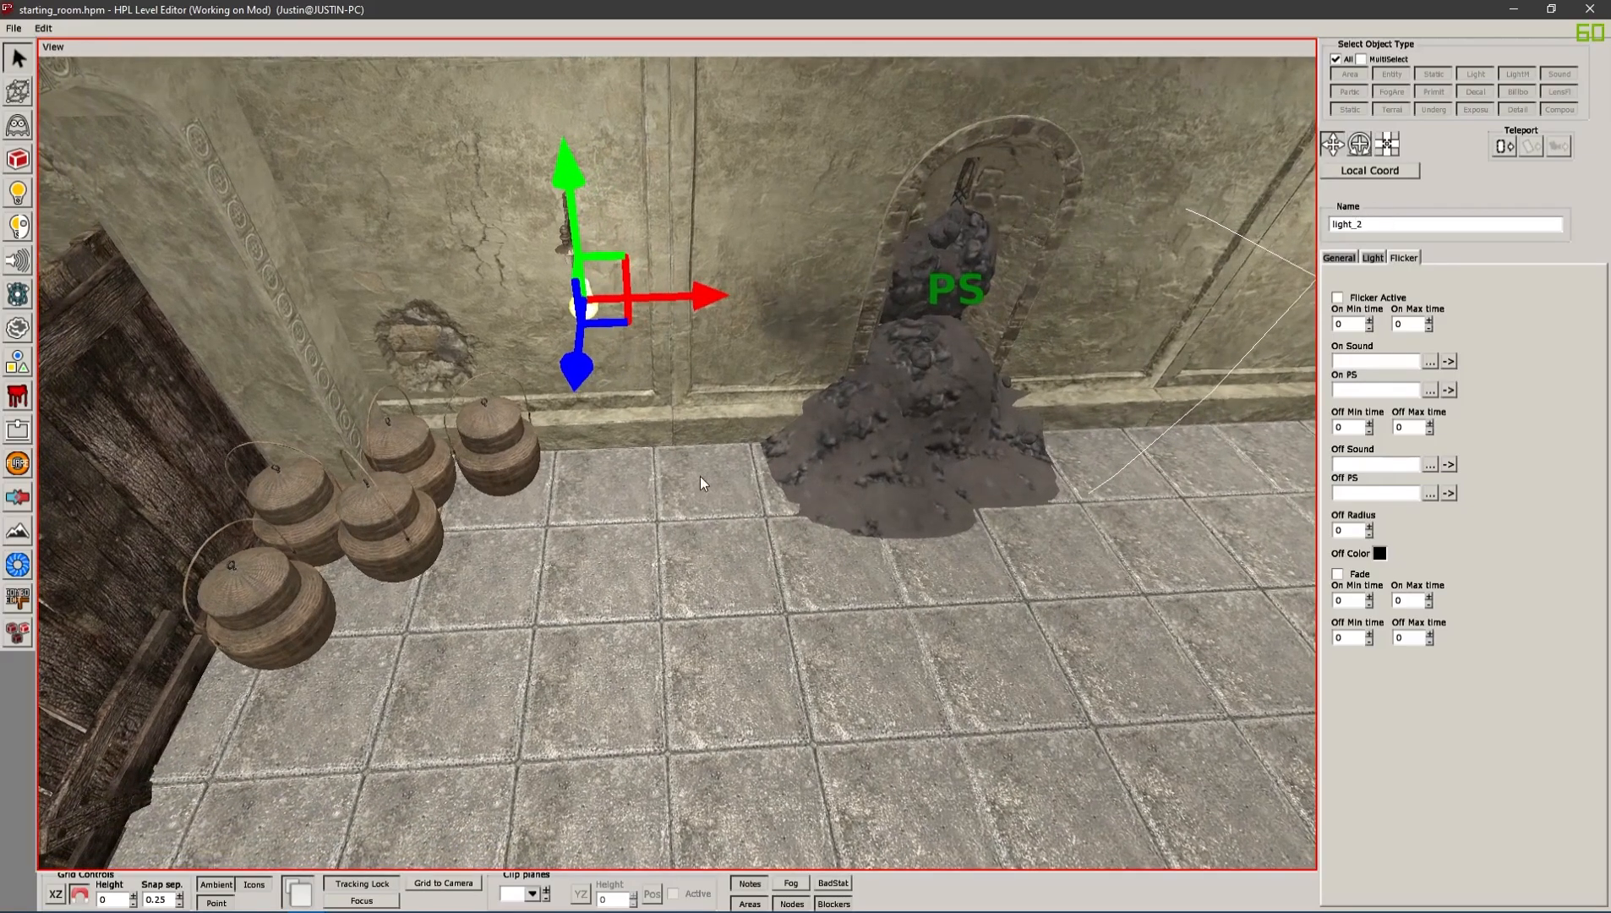
pyautogui.keyDown('alt'); pyautogui.moveTo(761, 364); pyautogui.dragTo(576, 268); pyautogui.keyUp('alt')
pyautogui.click(583, 275)
pyautogui.keyDown('alt'); pyautogui.moveTo(846, 455); pyautogui.dragTo(718, 421); pyautogui.keyUp('alt')
pyautogui.moveTo(947, 507)
pyautogui.keyDown('alt'); pyautogui.mouseDown()
pyautogui.moveTo(911, 474)
pyautogui.moveTo(840, 223)
pyautogui.mouseUp(); pyautogui.keyUp('alt')
pyautogui.click(891, 186)
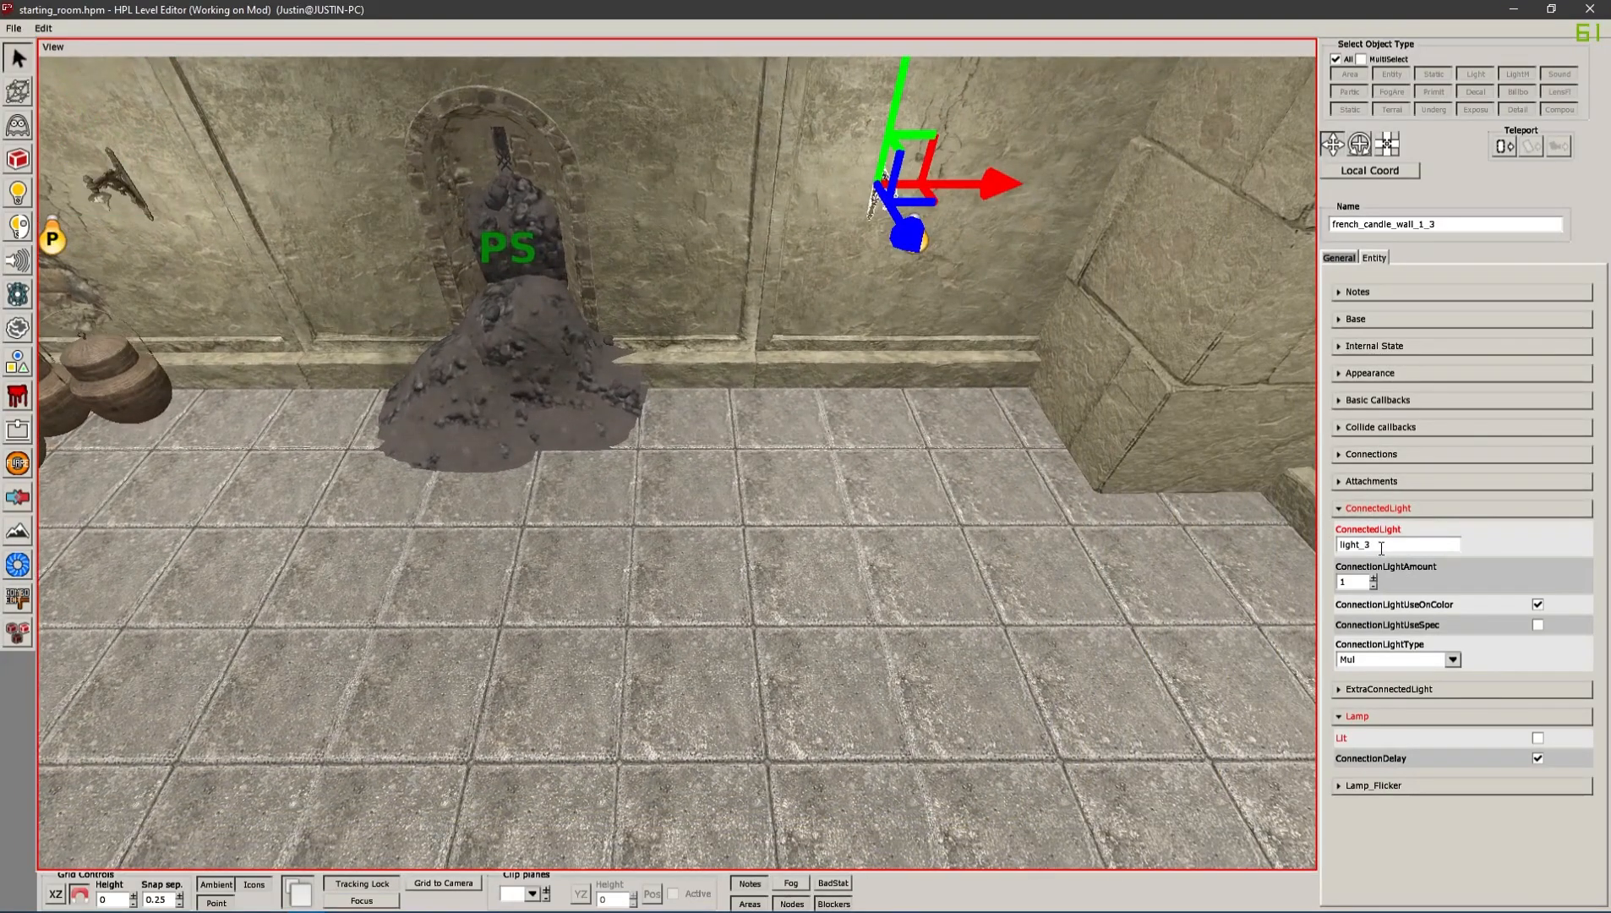
pyautogui.keyDown('alt'); pyautogui.moveTo(1014, 507); pyautogui.dragTo(741, 507); pyautogui.keyUp('alt')
# Examine the table with its bottle and candle, and the point light placed above it
pyautogui.click(740, 507)
pyautogui.keyDown('alt'); pyautogui.moveTo(1035, 492); pyautogui.dragTo(577, 358); pyautogui.keyUp('alt')
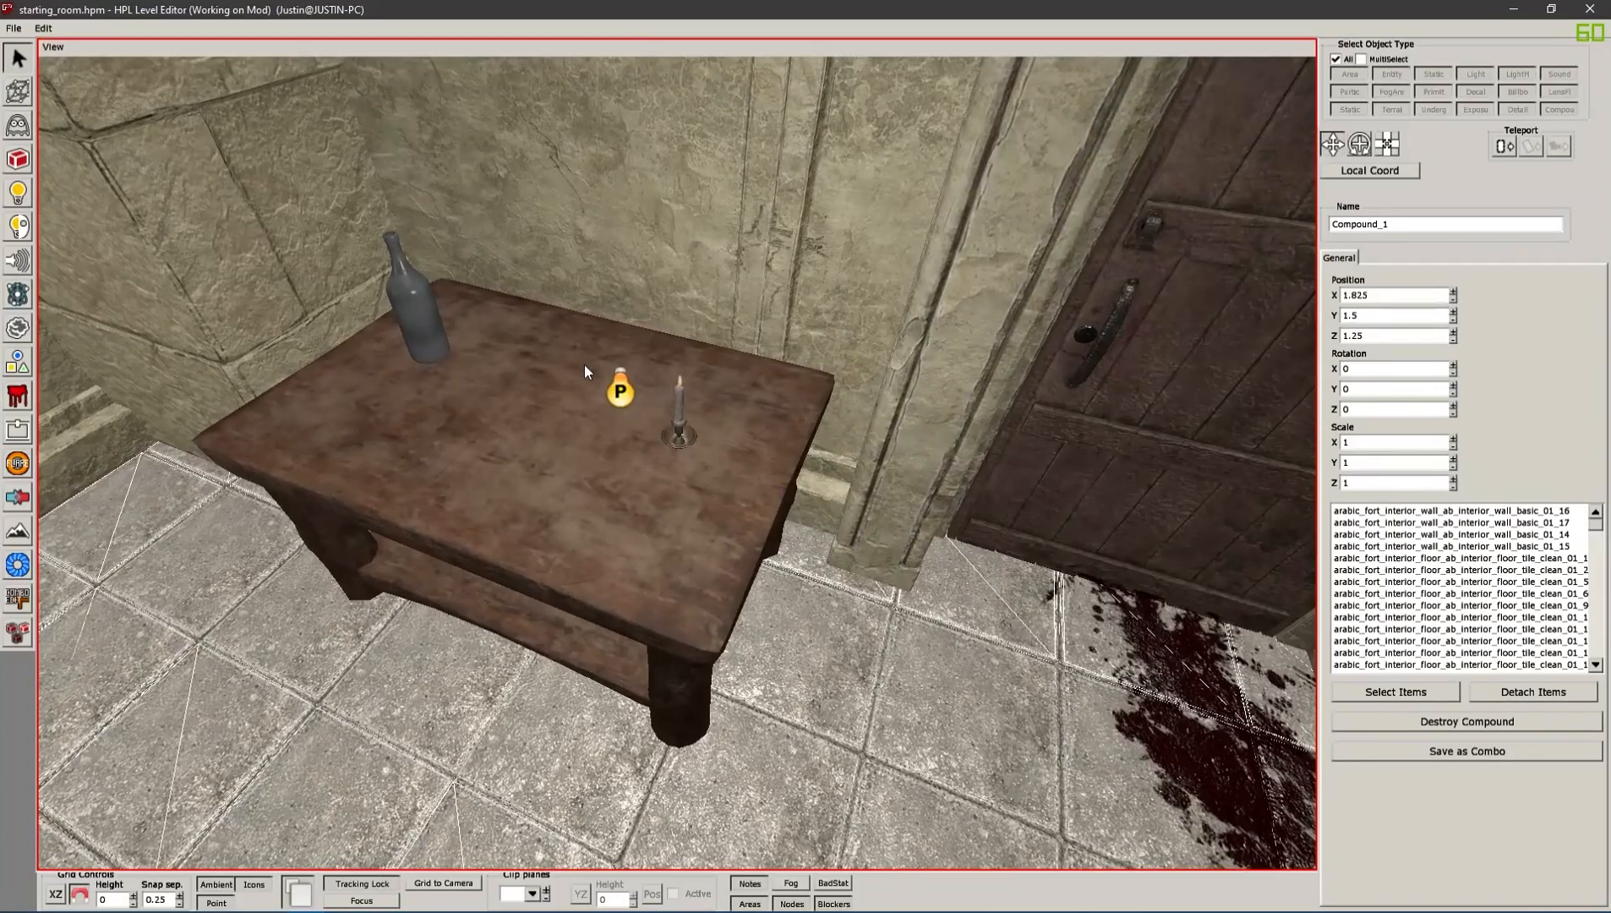
pyautogui.click(430, 313)
pyautogui.keyDown('alt'); pyautogui.moveTo(399, 622); pyautogui.dragTo(432, 636); pyautogui.keyUp('alt')
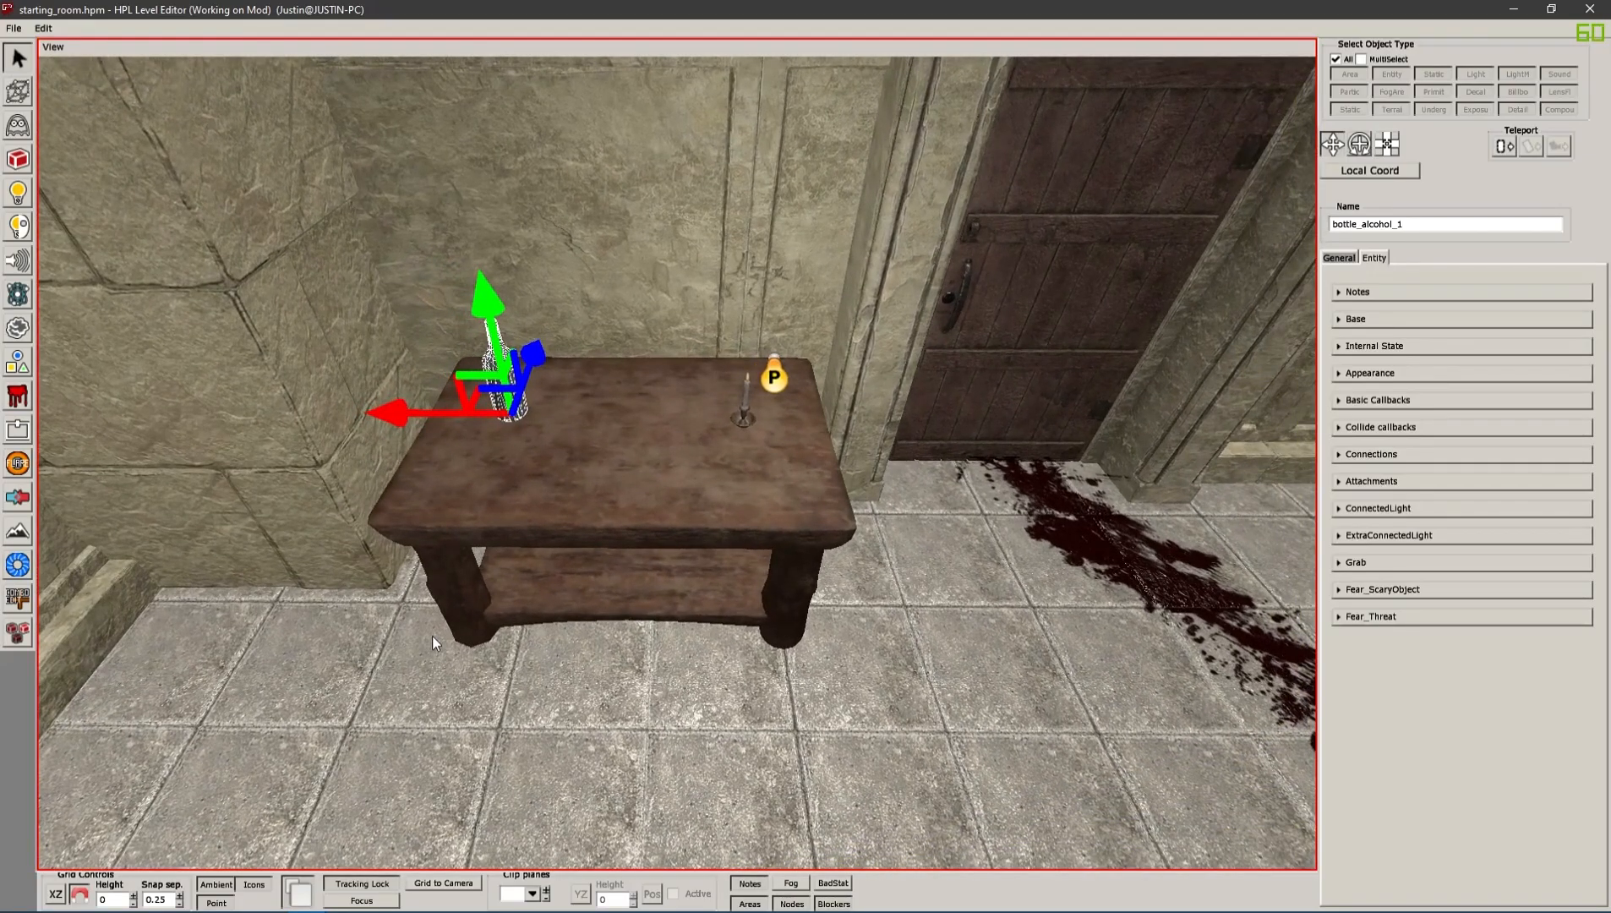
pyautogui.keyDown('alt'); pyautogui.moveTo(667, 517); pyautogui.dragTo(605, 510); pyautogui.keyUp('alt')
pyautogui.click(606, 340)
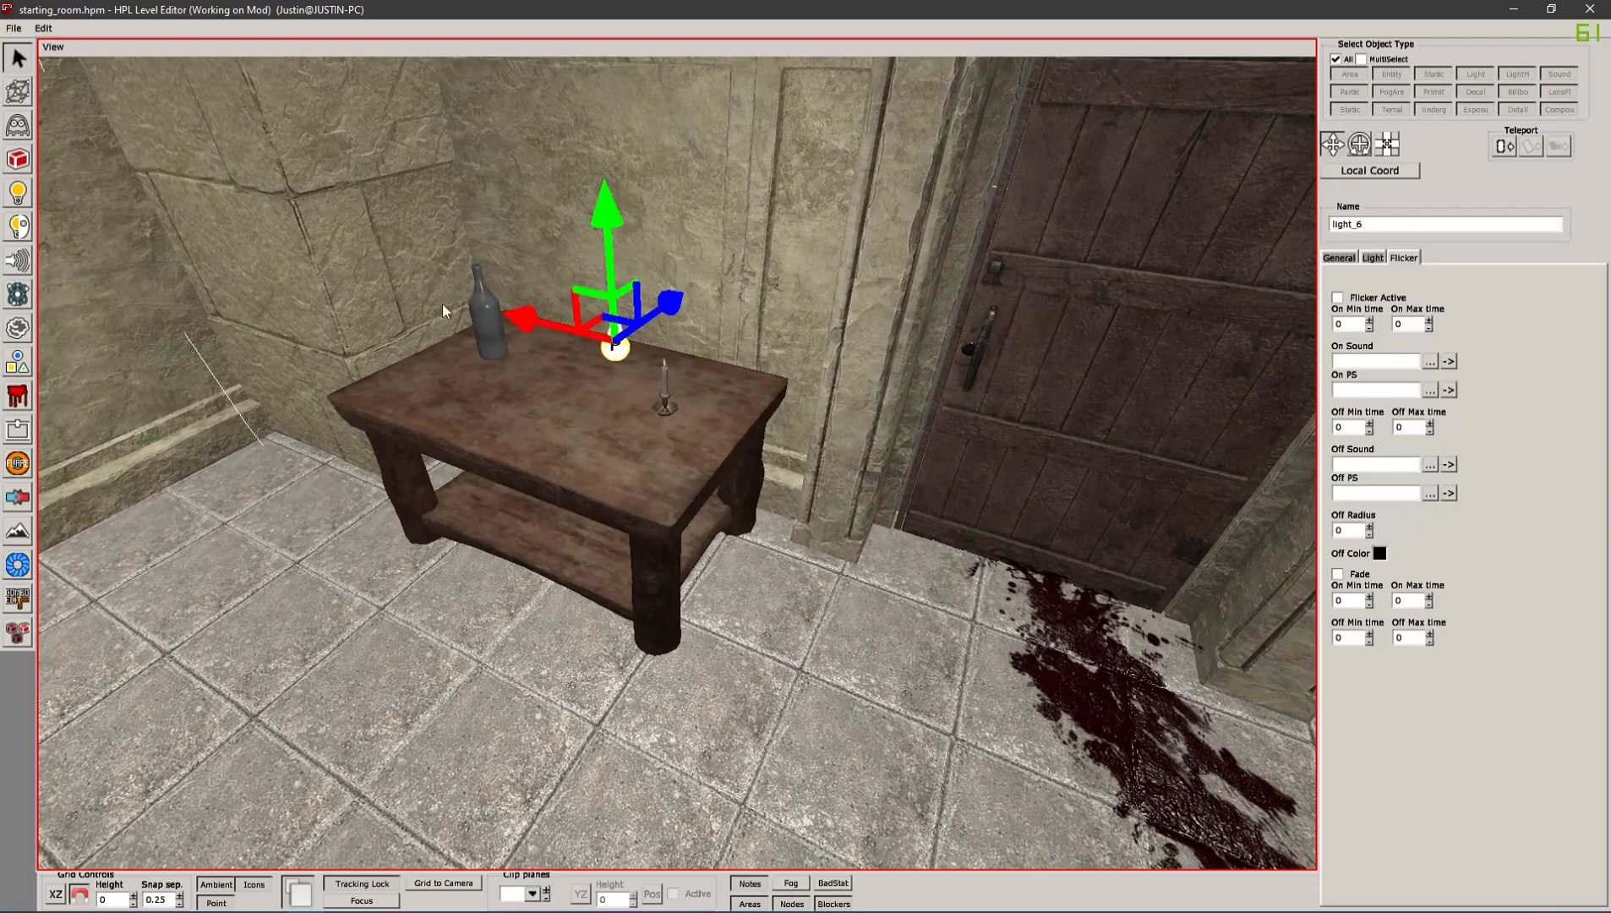
pyautogui.keyDown('alt'); pyautogui.moveTo(366, 326); pyautogui.dragTo(522, 363); pyautogui.keyUp('alt')
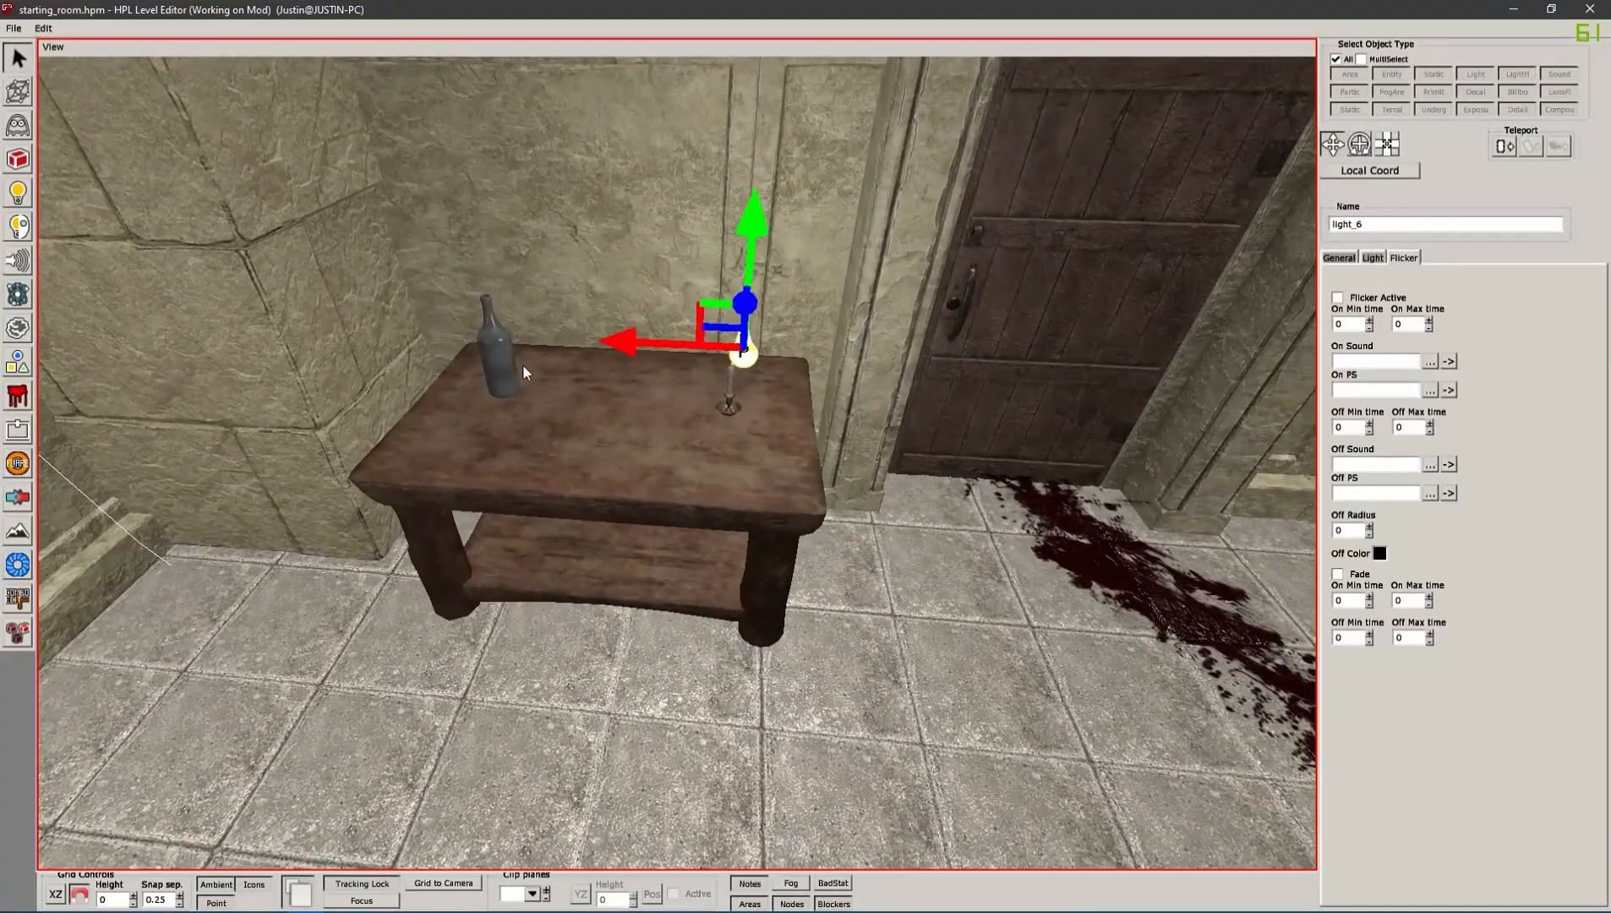
pyautogui.moveTo(646, 402)
pyautogui.keyDown('alt'); pyautogui.mouseDown()
pyautogui.moveTo(690, 407)
pyautogui.moveTo(621, 419)
pyautogui.mouseUp(); pyautogui.keyUp('alt')
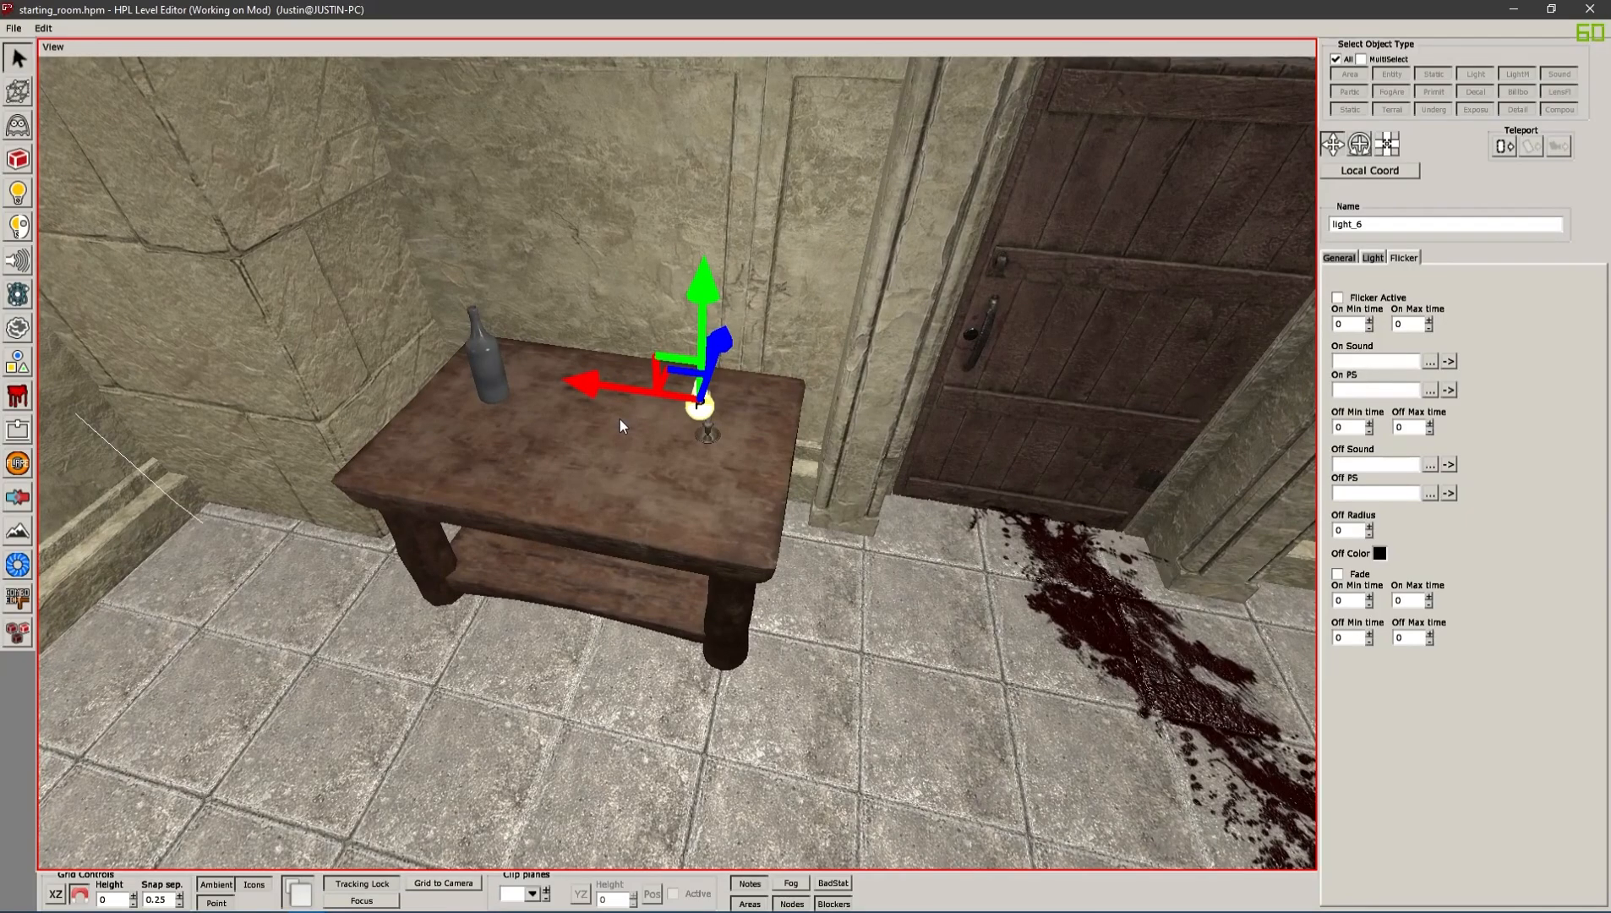
pyautogui.keyDown('alt'); pyautogui.moveTo(666, 437); pyautogui.dragTo(760, 530); pyautogui.keyUp('alt')
# Place a spot light on the floor in front of the table
pyautogui.click(27, 201)
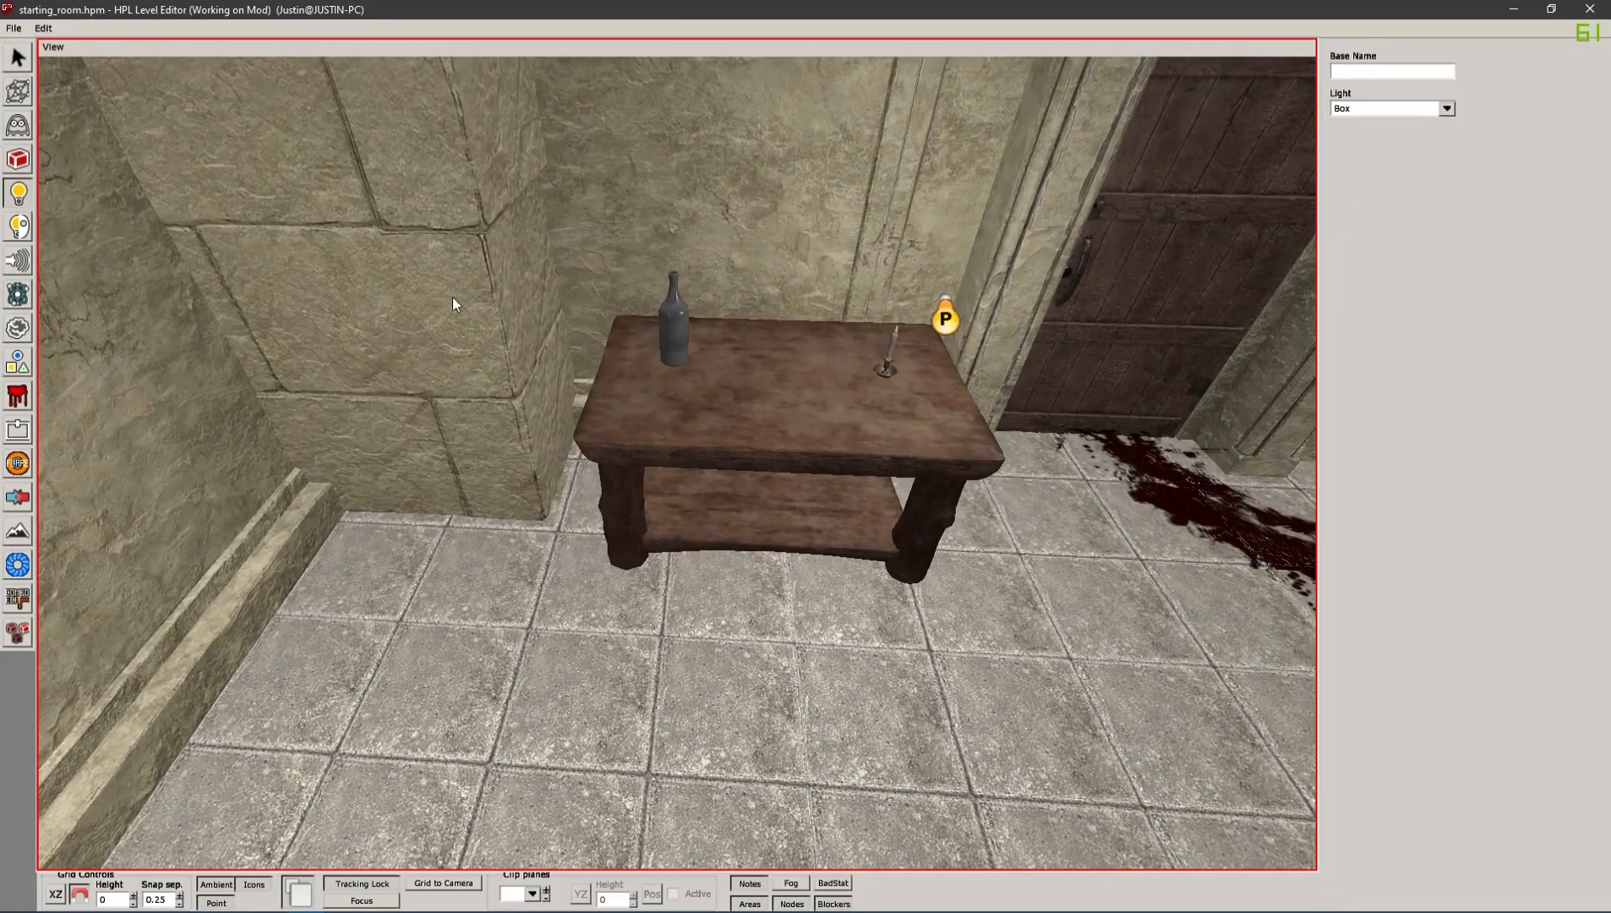
pyautogui.click(1446, 108)
pyautogui.click(1375, 139)
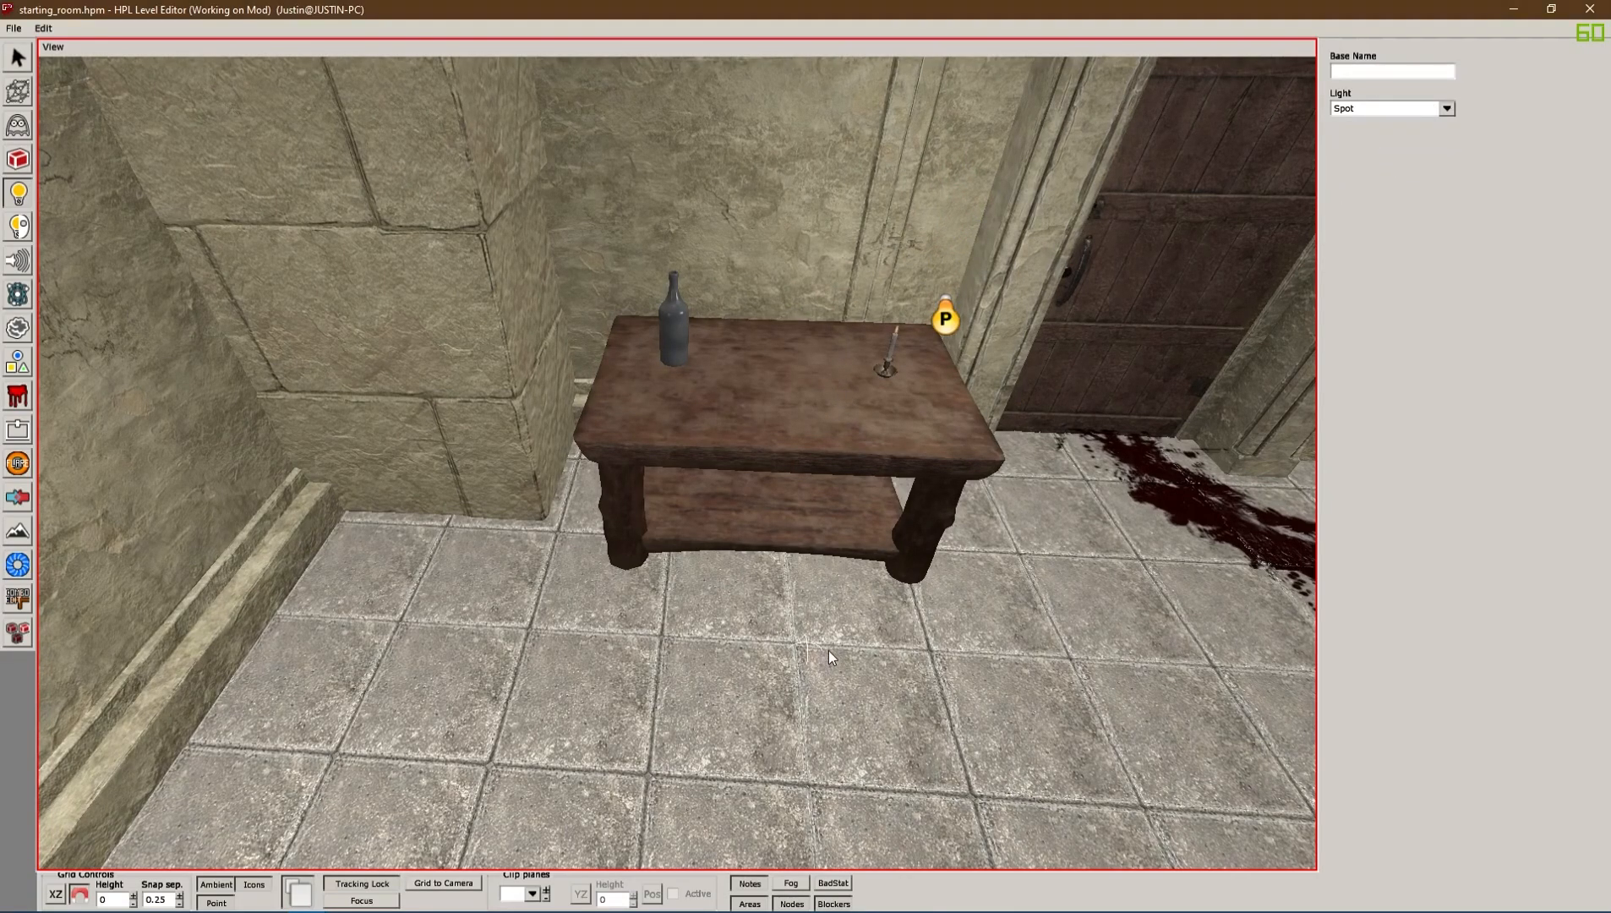
pyautogui.click(805, 651)
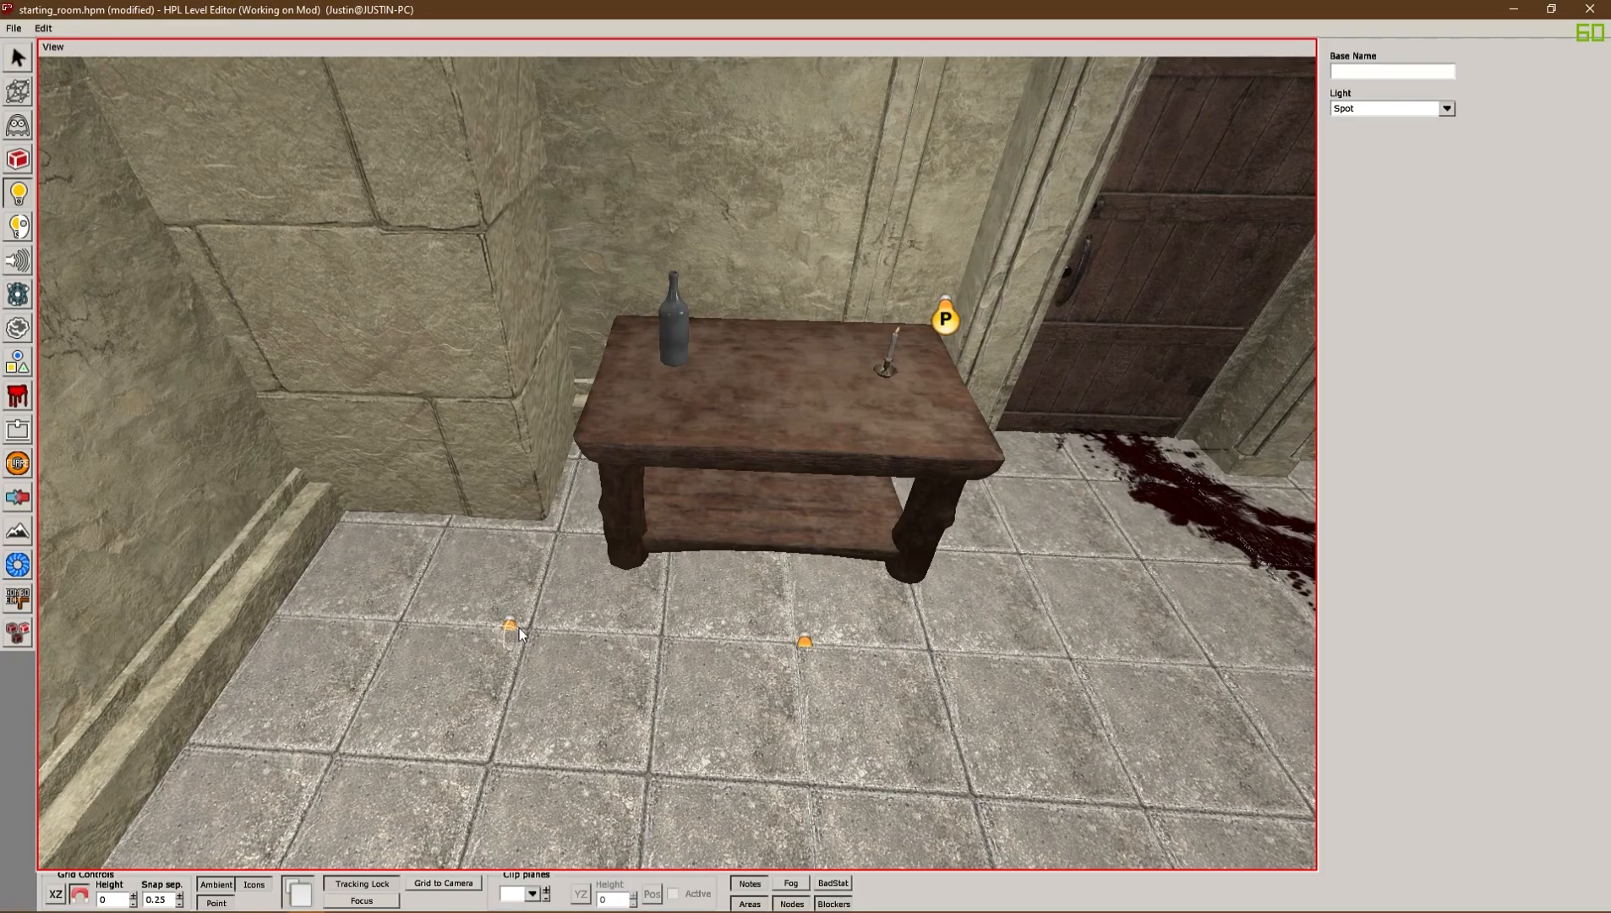
pyautogui.hotkey('ctrl', 'z')
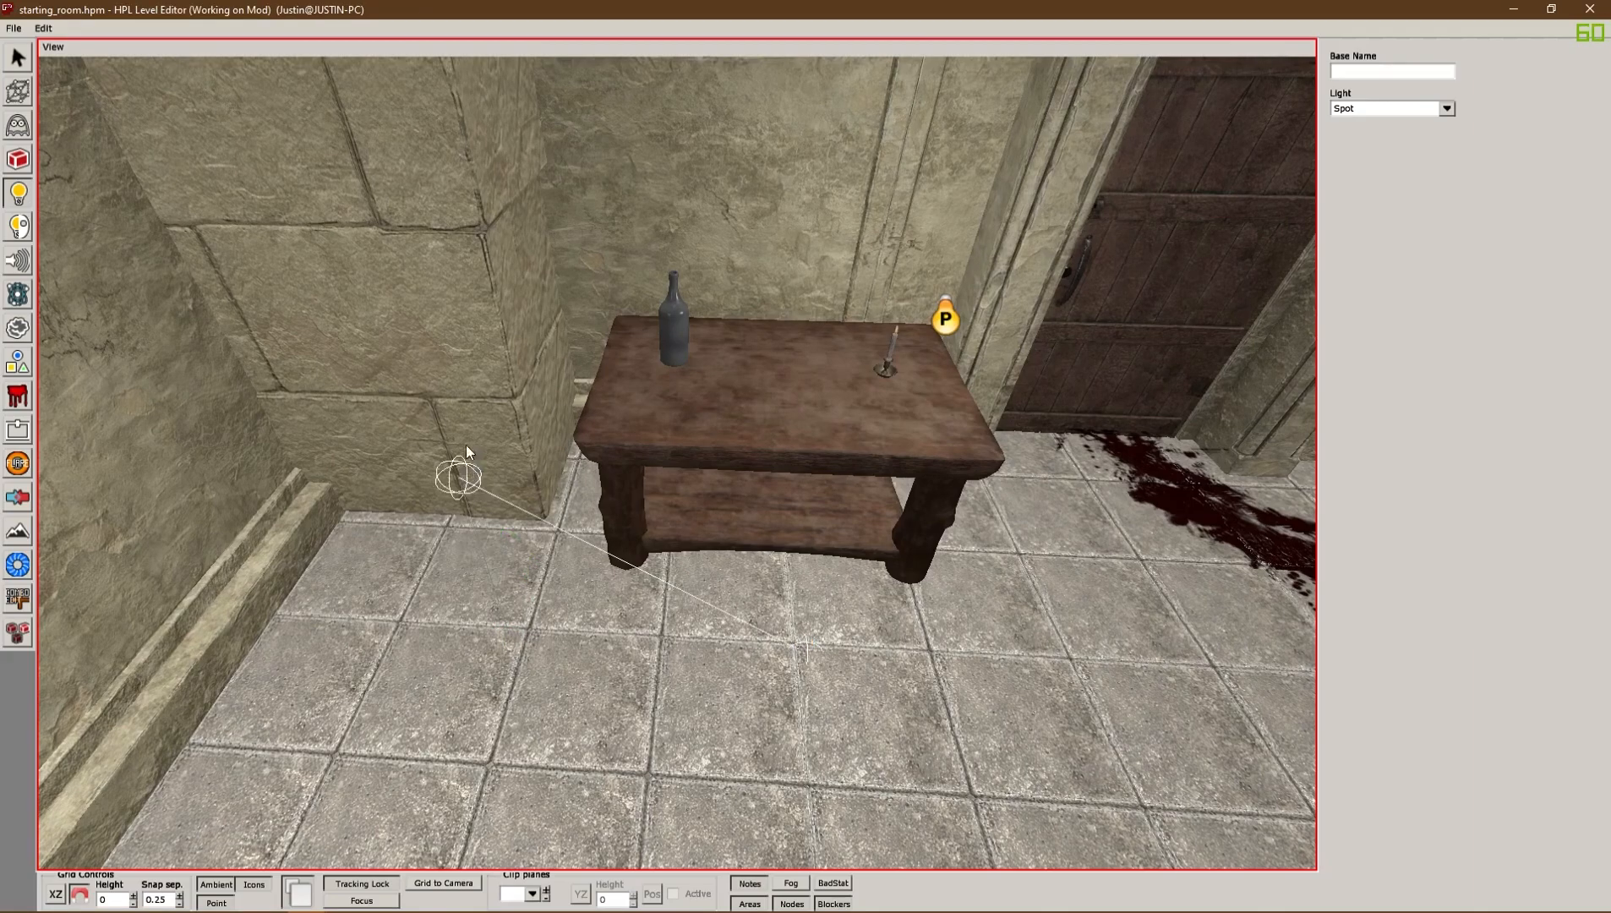
pyautogui.hotkey('ctrl', 'y')
pyautogui.click(18, 58)
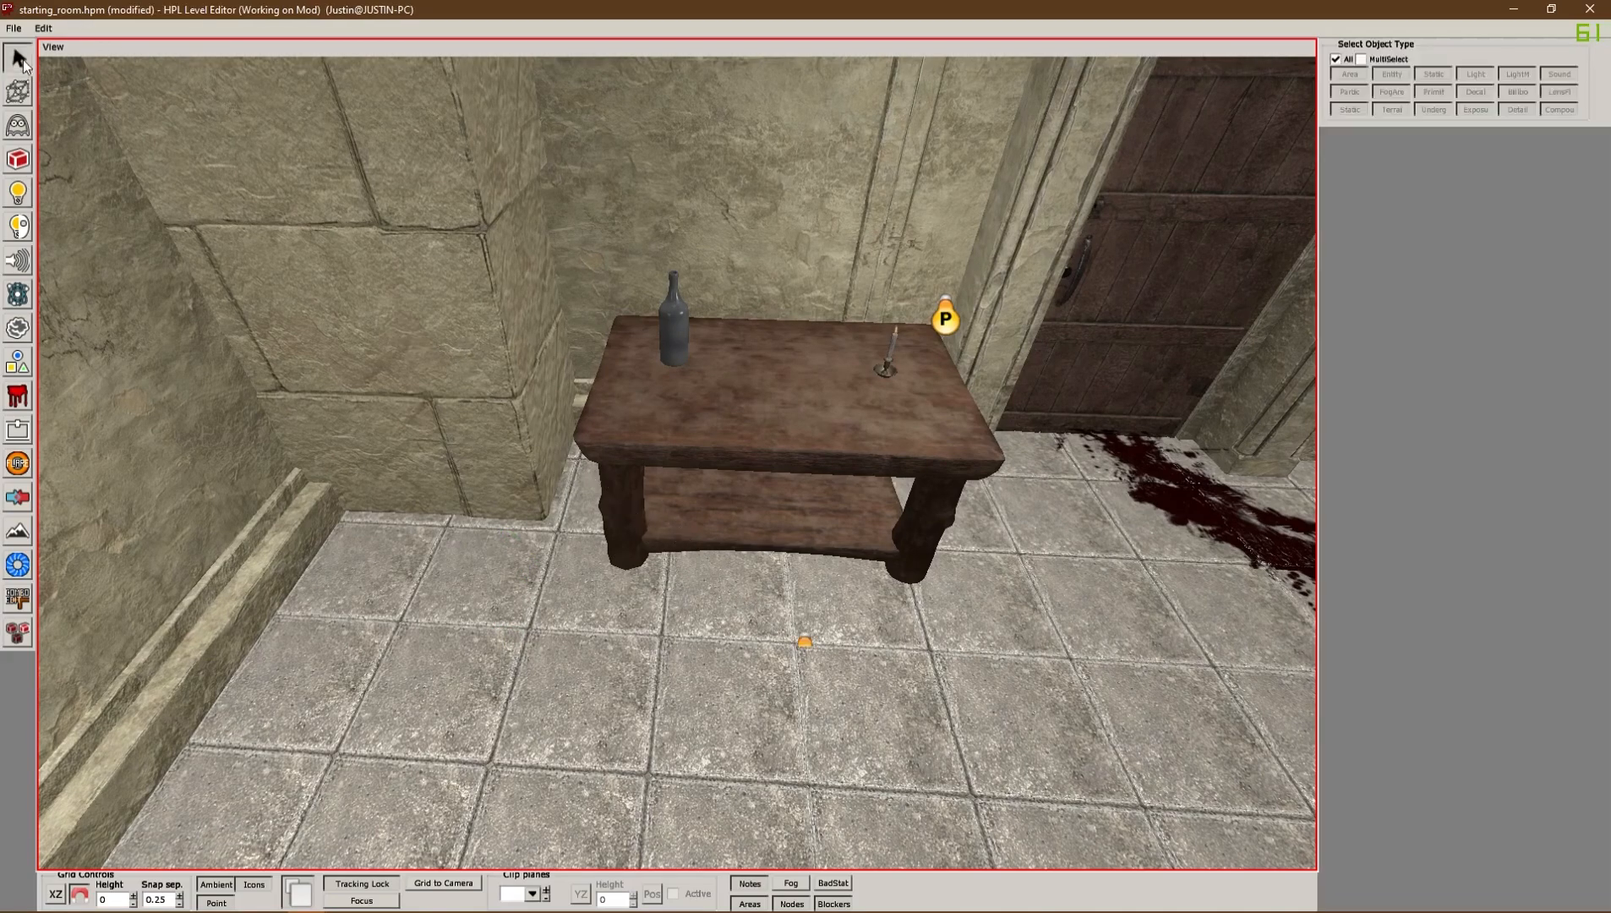
# Move the new spot light up from the floor to just above the table, beside the candle holder
pyautogui.click(803, 643)
pyautogui.keyDown('alt'); pyautogui.moveTo(804, 642); pyautogui.dragTo(757, 516); pyautogui.keyUp('alt')
pyautogui.click(547, 444)
pyautogui.click(571, 545)
pyautogui.moveTo(759, 376); pyautogui.dragTo(760, 286)
pyautogui.keyDown('alt'); pyautogui.moveTo(692, 334); pyautogui.dragTo(885, 281); pyautogui.keyUp('alt')
pyautogui.moveTo(726, 294); pyautogui.dragTo(812, 460)
# Rename the spot light as light_spot_1
pyautogui.doubleClick(1405, 224)
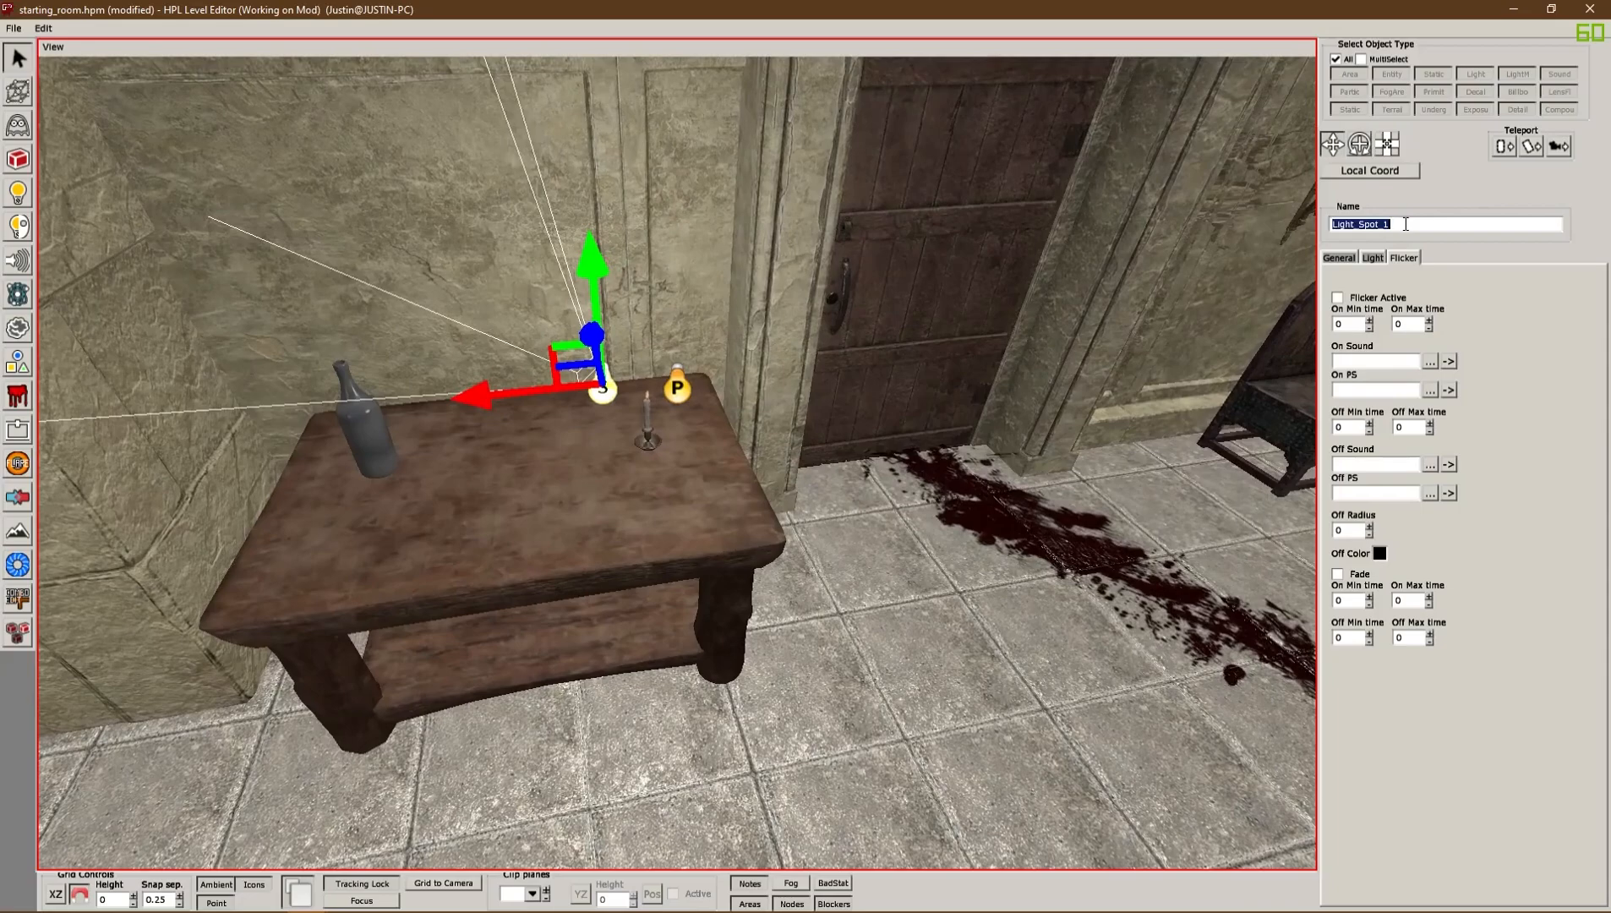
pyautogui.write('l')
pyautogui.click(608, 492)
# Rotate the spot light so its cone swings down across the table
pyautogui.click(603, 388)
pyautogui.click(1359, 145)
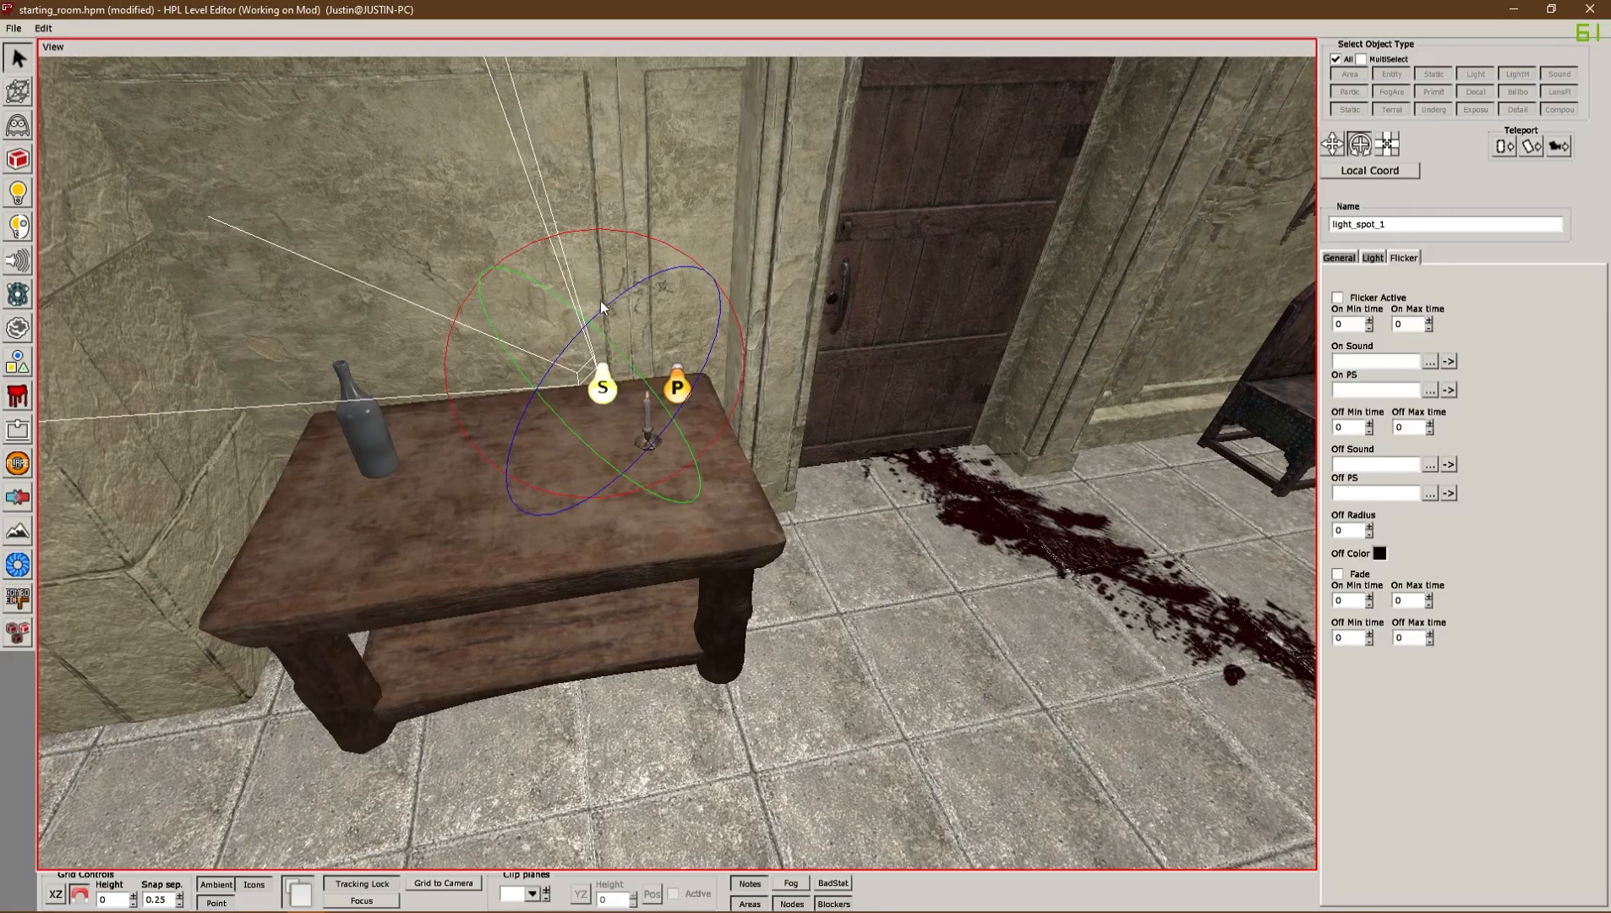
pyautogui.moveTo(620, 233); pyautogui.dragTo(541, 251)
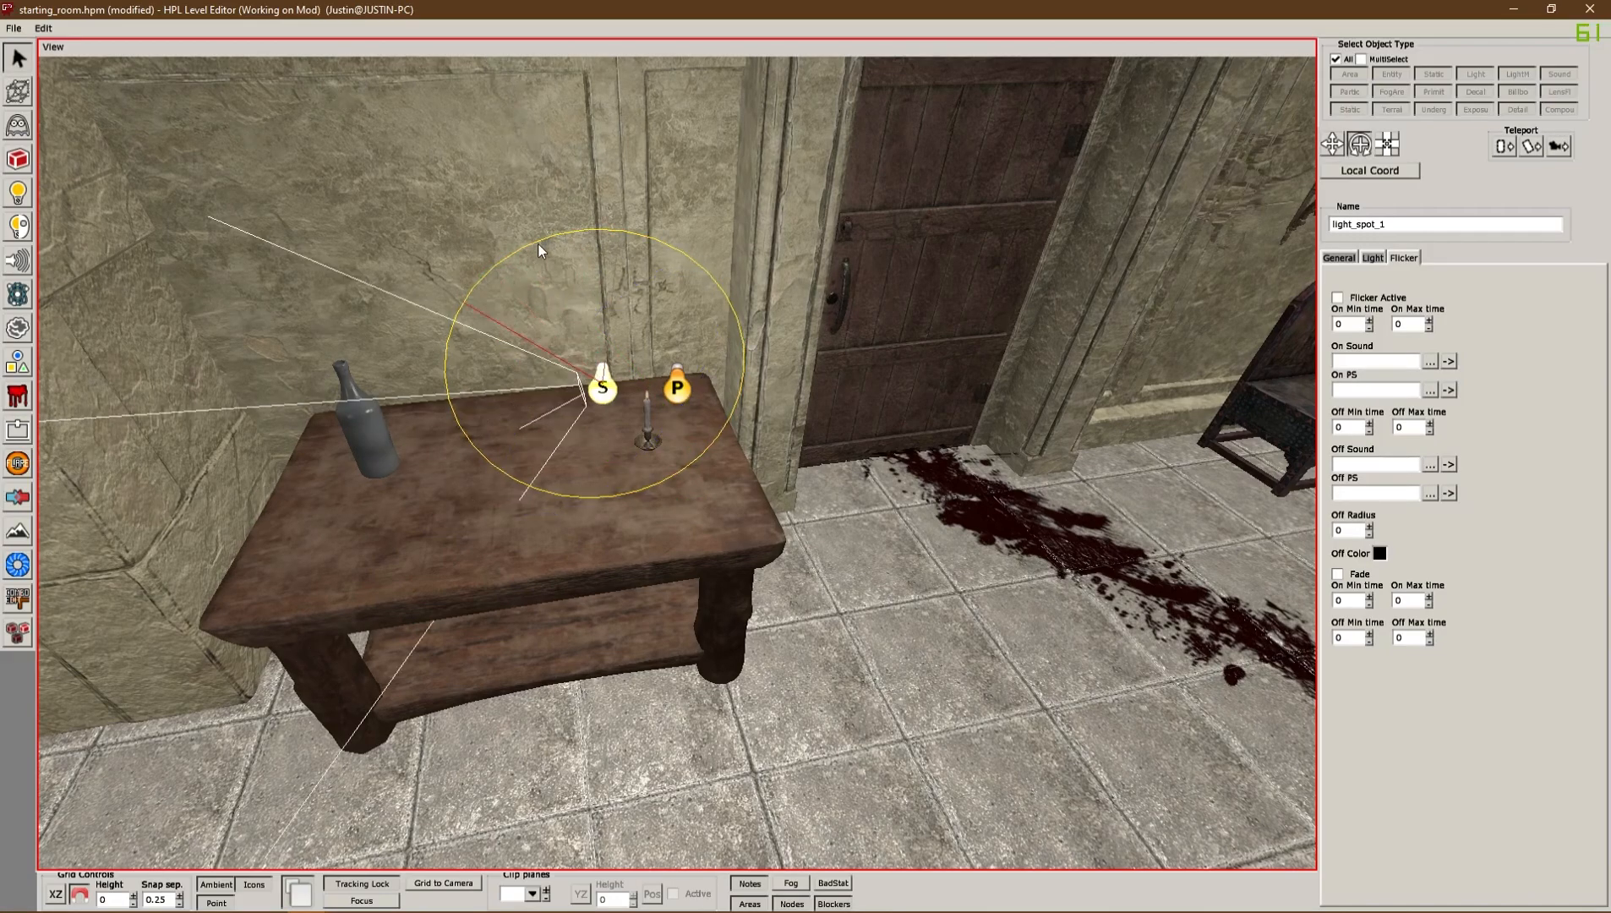
pyautogui.keyDown('alt'); pyautogui.moveTo(523, 339); pyautogui.dragTo(859, 380, button='middle'); pyautogui.keyUp('alt')
# Show the spot light's light settings and turn off the ambient preview lighting in the viewport
pyautogui.click(1377, 254)
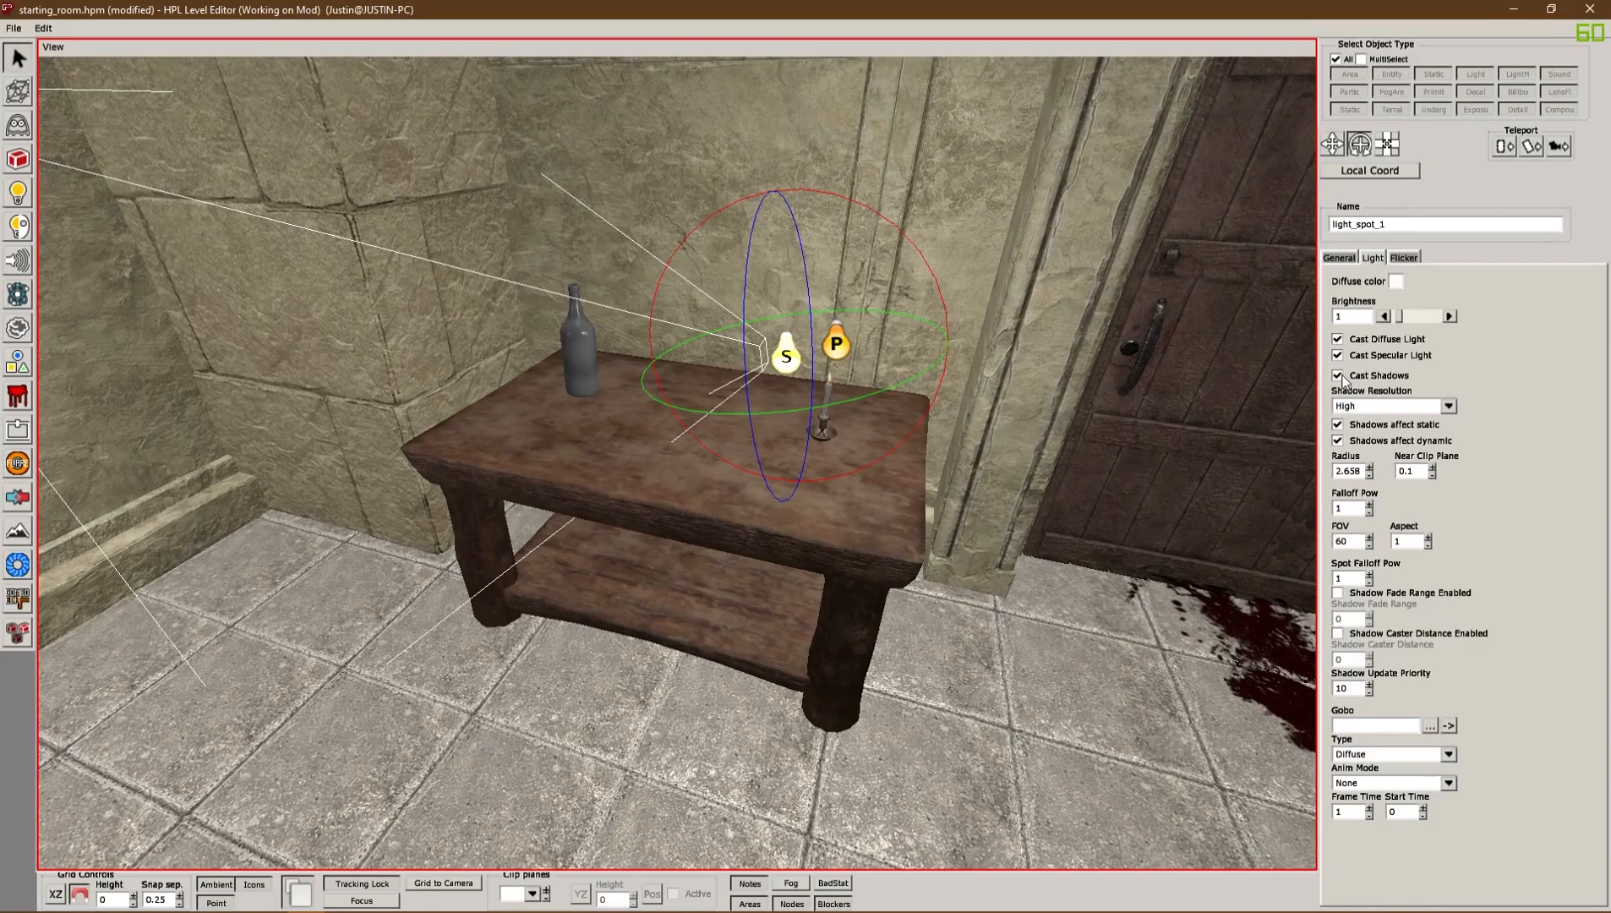
pyautogui.moveTo(634, 409)
pyautogui.keyDown('alt'); pyautogui.mouseDown(button='middle')
pyautogui.moveTo(603, 413)
pyautogui.moveTo(709, 412)
pyautogui.moveTo(630, 408)
pyautogui.mouseUp(button='middle'); pyautogui.keyUp('alt')
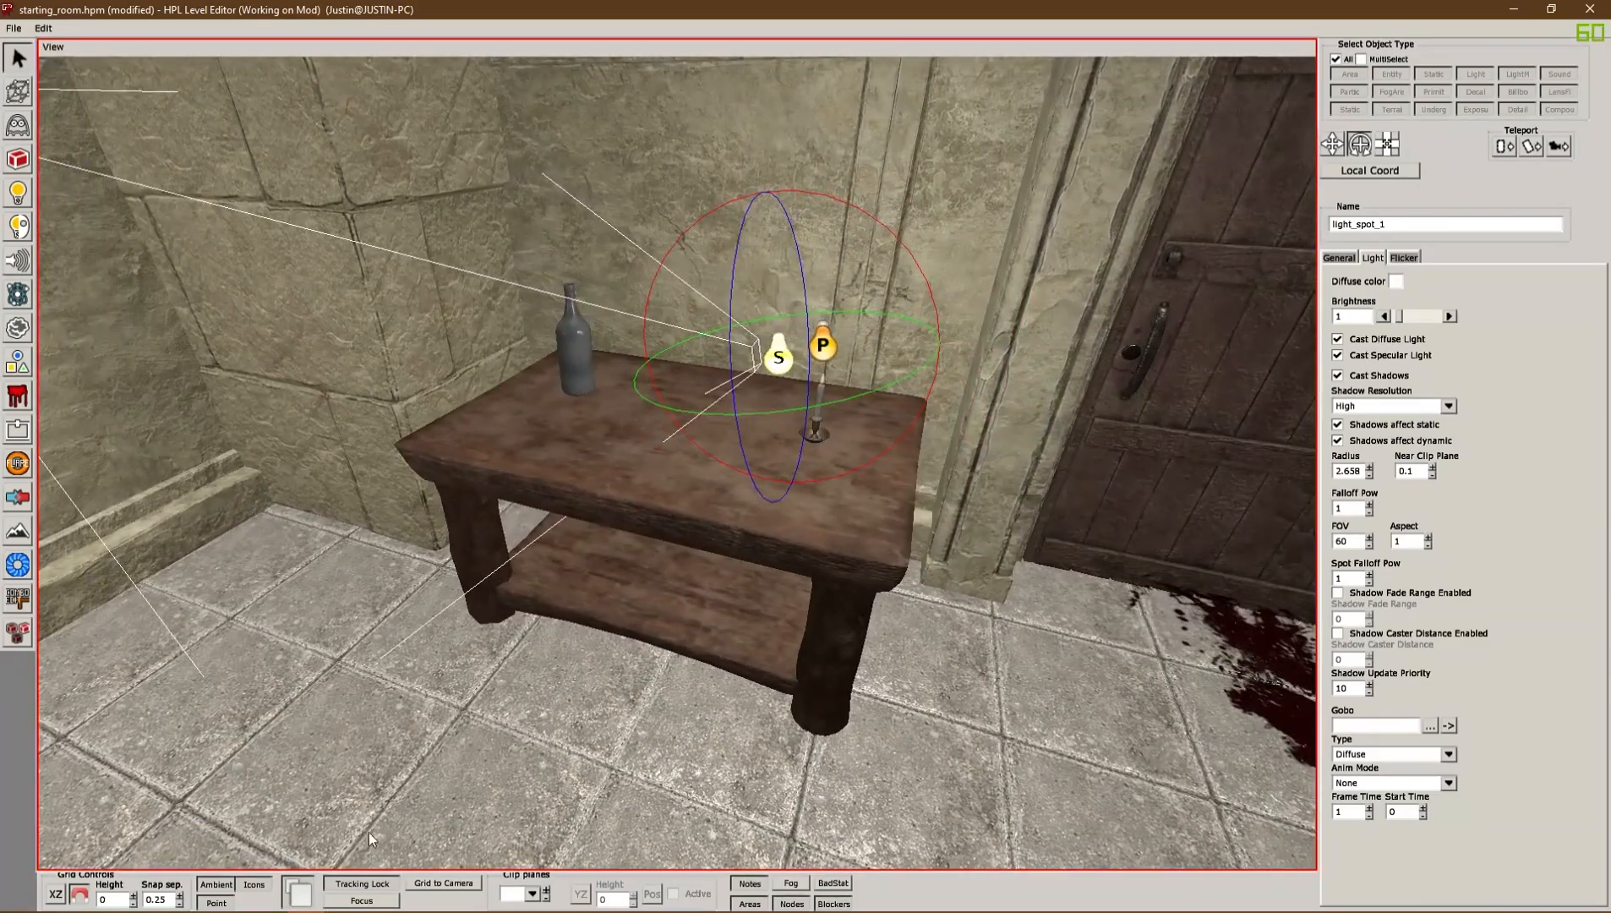
pyautogui.click(220, 888)
pyautogui.moveTo(586, 668)
pyautogui.keyDown('alt'); pyautogui.mouseDown(button='middle')
pyautogui.moveTo(553, 667)
pyautogui.moveTo(742, 668)
pyautogui.moveTo(621, 681)
pyautogui.mouseUp(button='middle'); pyautogui.keyUp('alt')
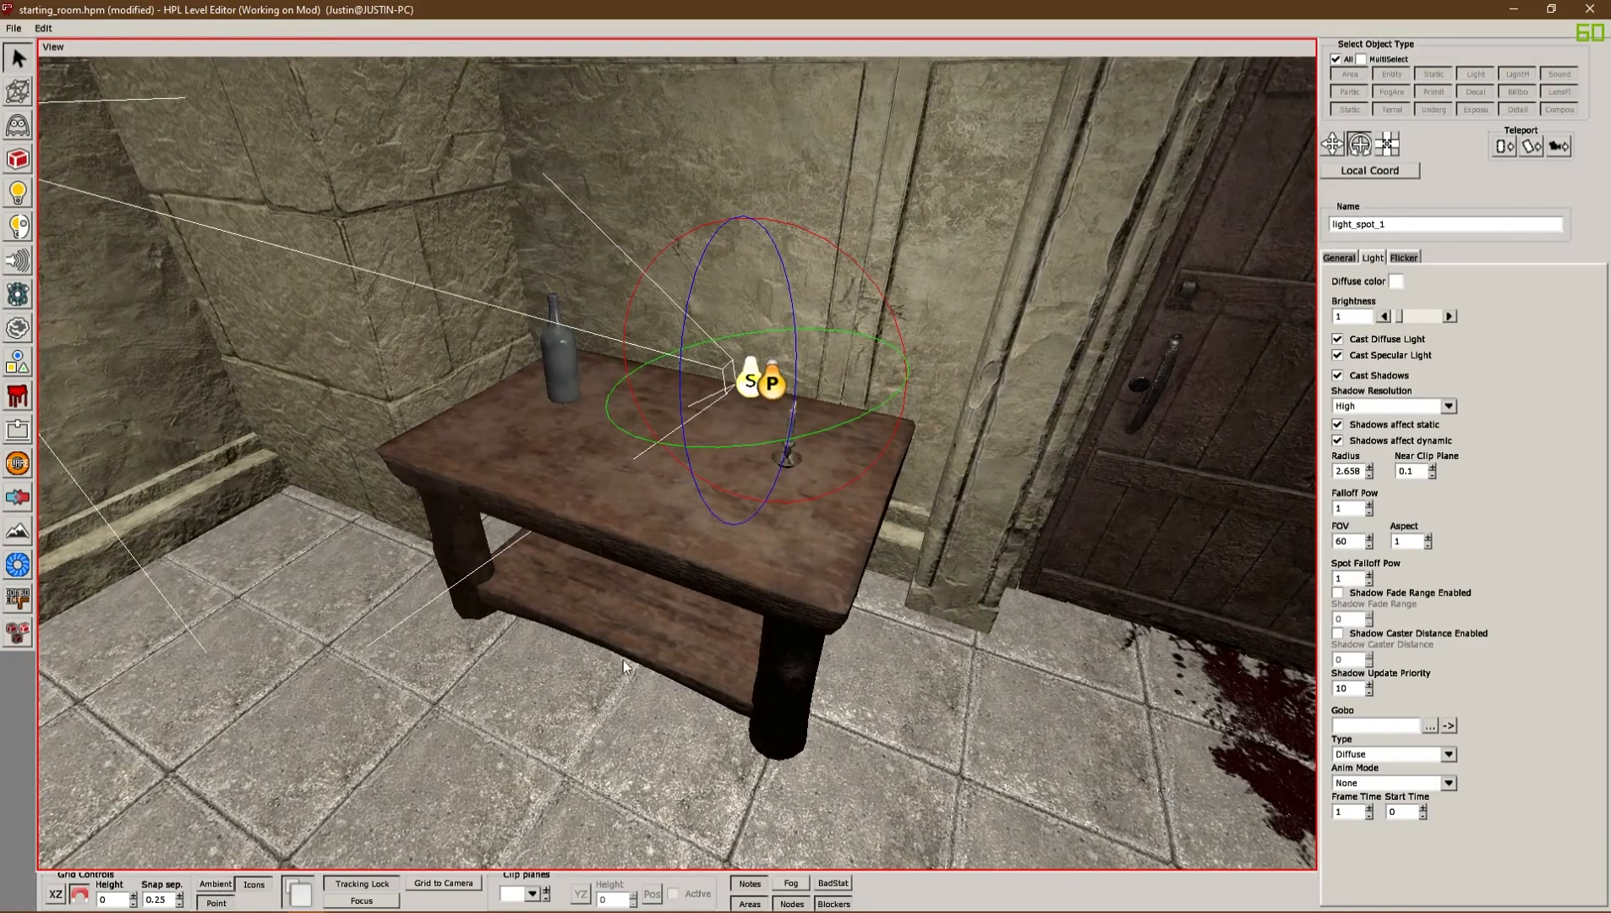
pyautogui.keyDown('alt'); pyautogui.moveTo(623, 659); pyautogui.dragTo(726, 633, button='middle'); pyautogui.keyUp('alt')
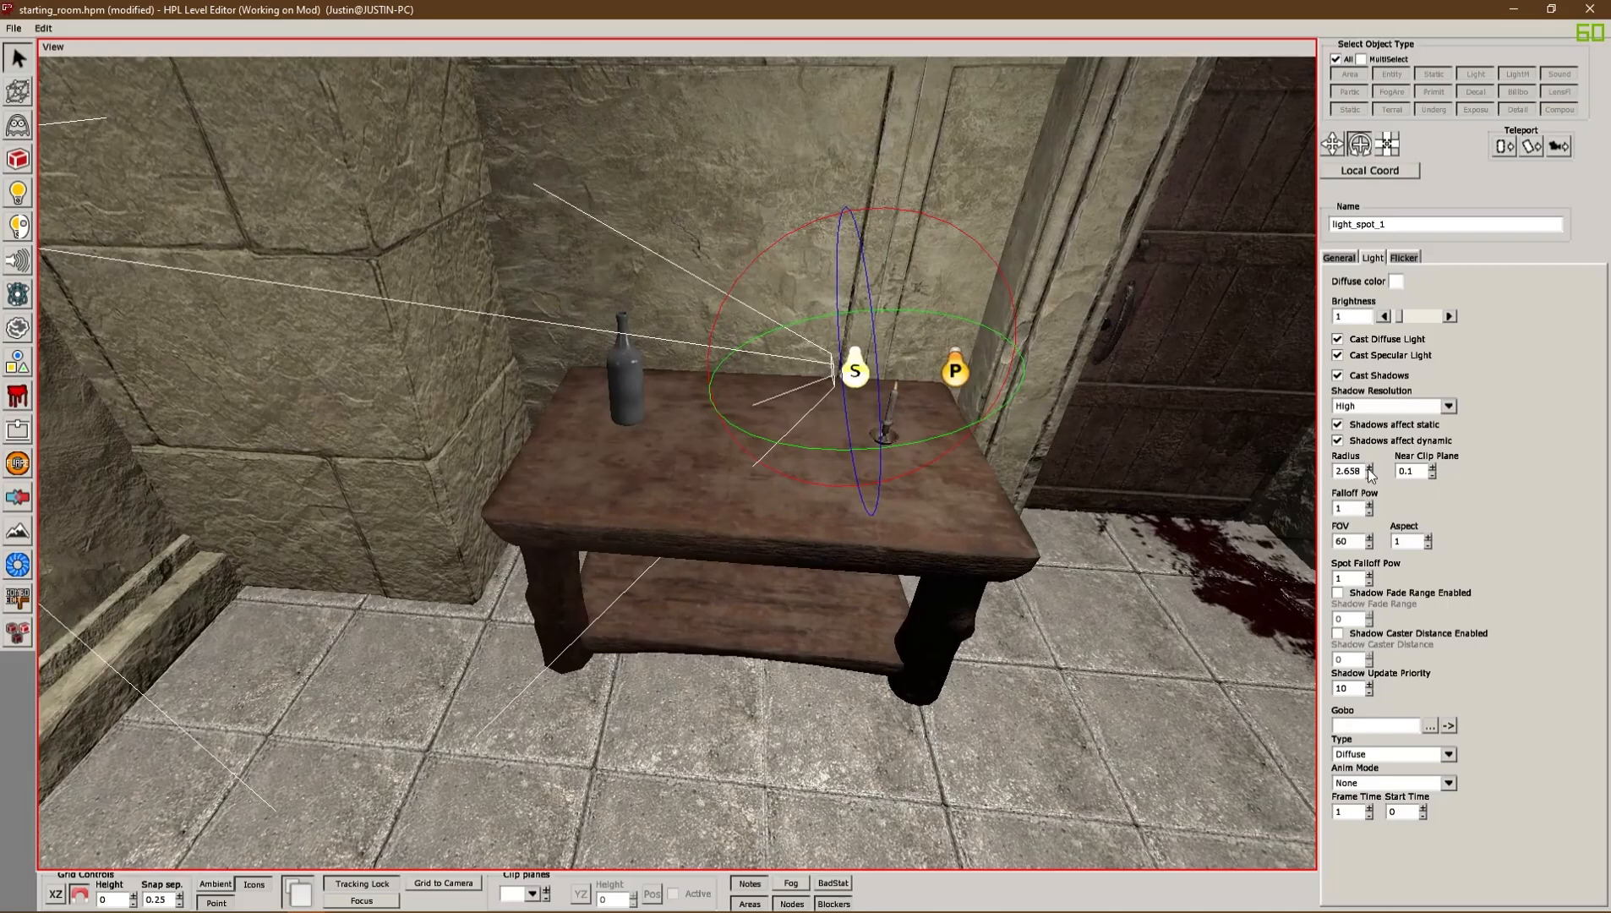
# Increase the spot light's radius to 3.158
pyautogui.scroll(-4, 998, 517)
pyautogui.keyDown('alt'); pyautogui.moveTo(998, 517); pyautogui.dragTo(1088, 484, button='middle'); pyautogui.keyUp('alt')
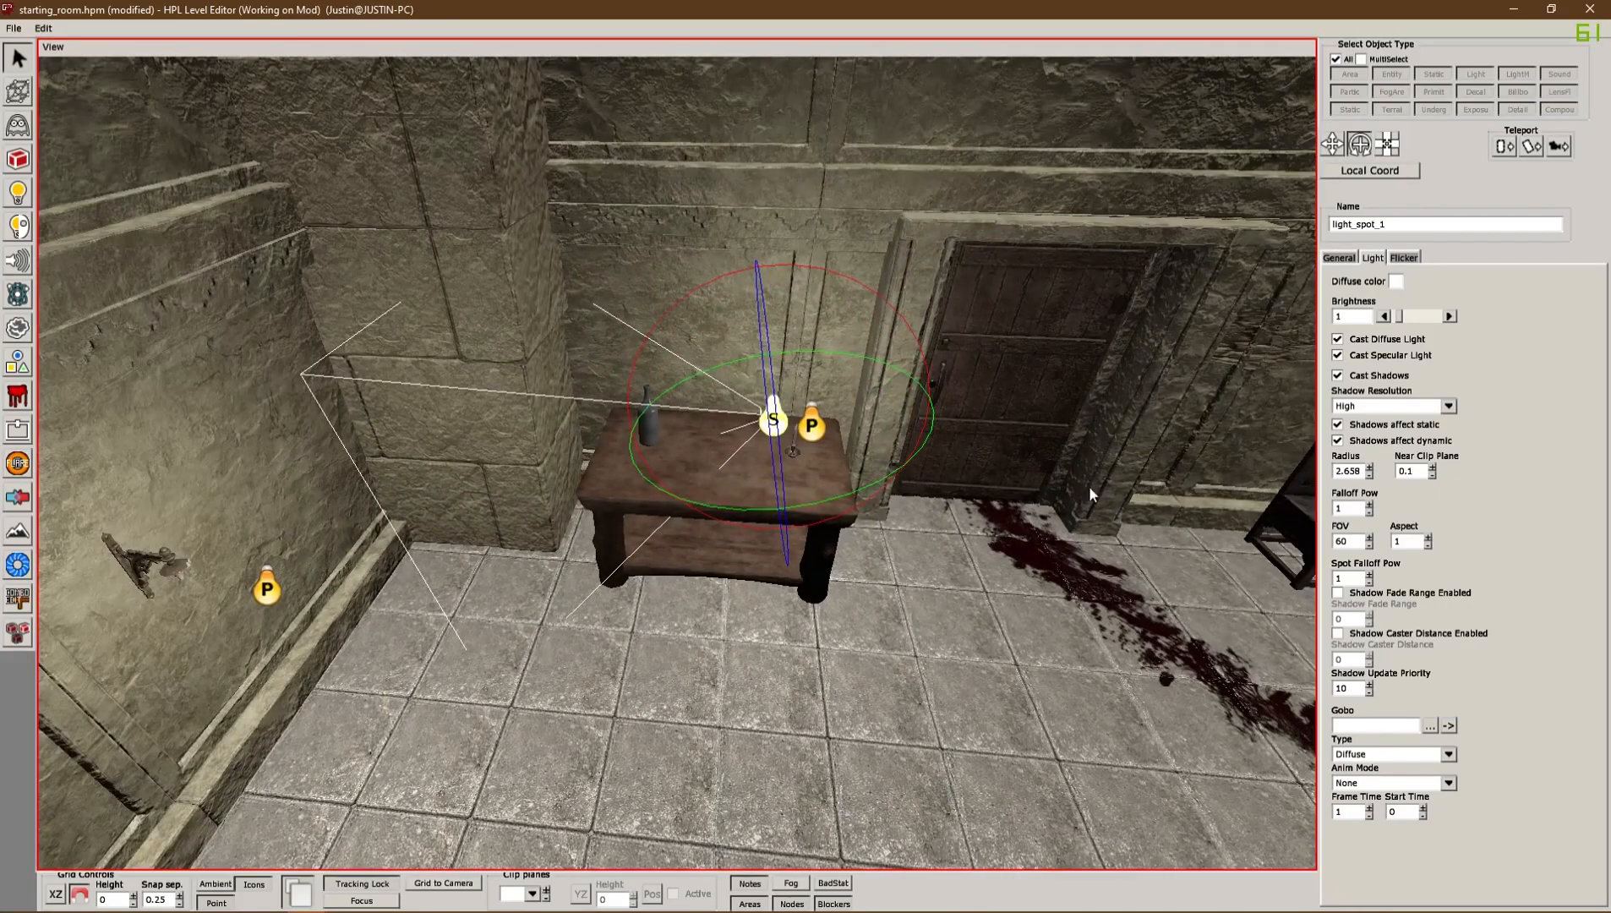
pyautogui.click(1370, 468)
pyautogui.keyDown('alt'); pyautogui.moveTo(1169, 532); pyautogui.dragTo(379, 405, button='middle'); pyautogui.keyUp('alt')
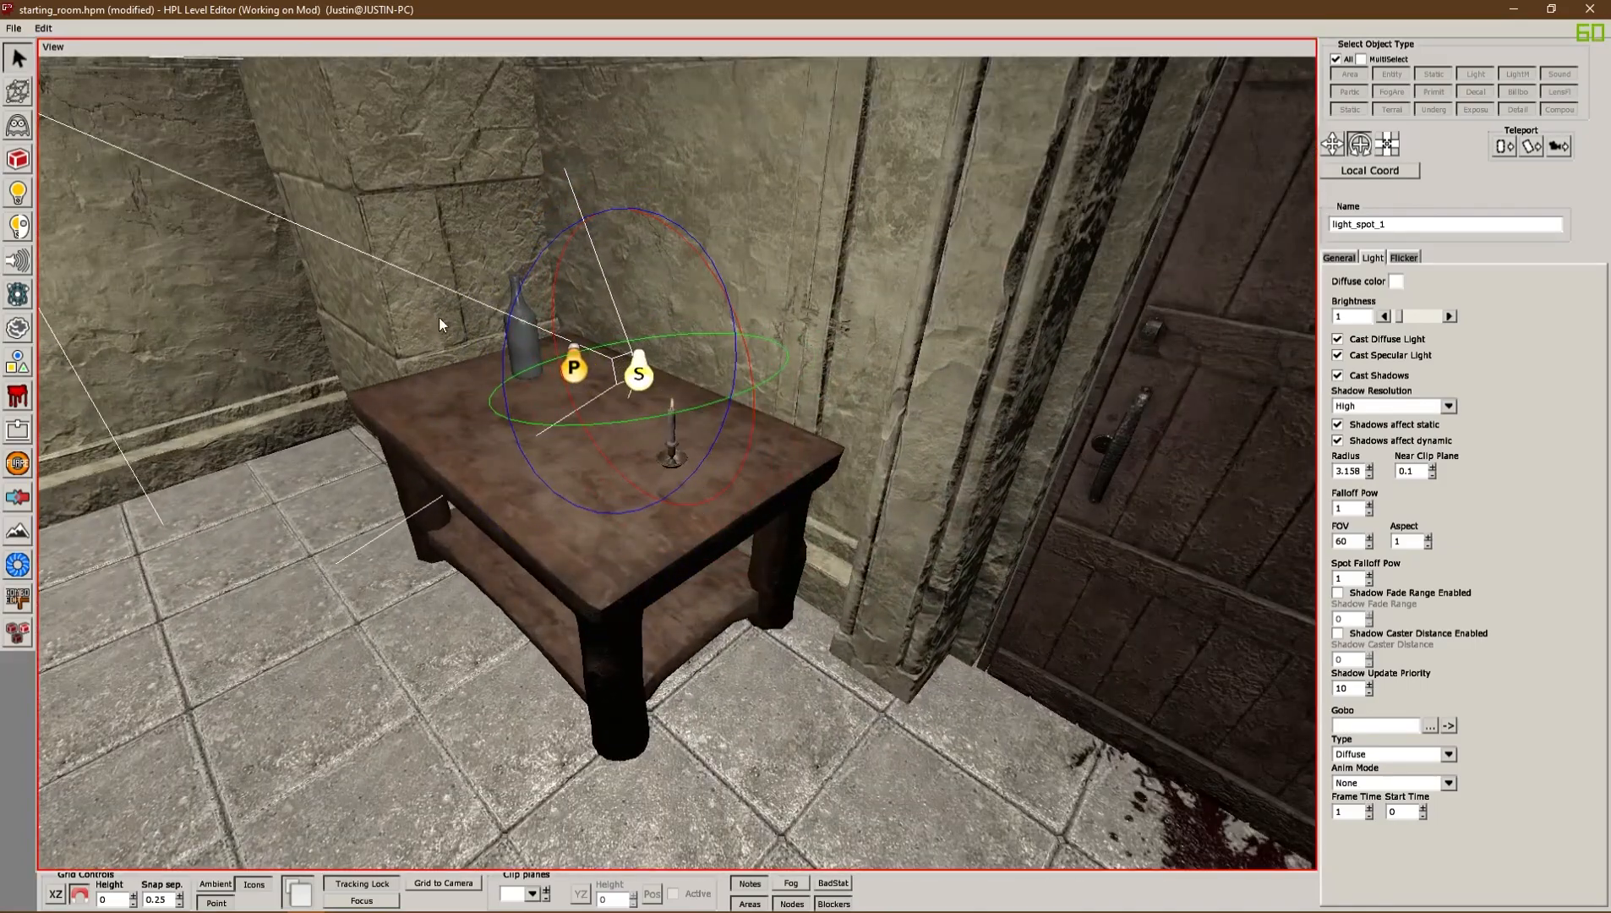
pyautogui.keyDown('alt'); pyautogui.moveTo(474, 364); pyautogui.dragTo(640, 412, button='middle'); pyautogui.keyUp('alt')
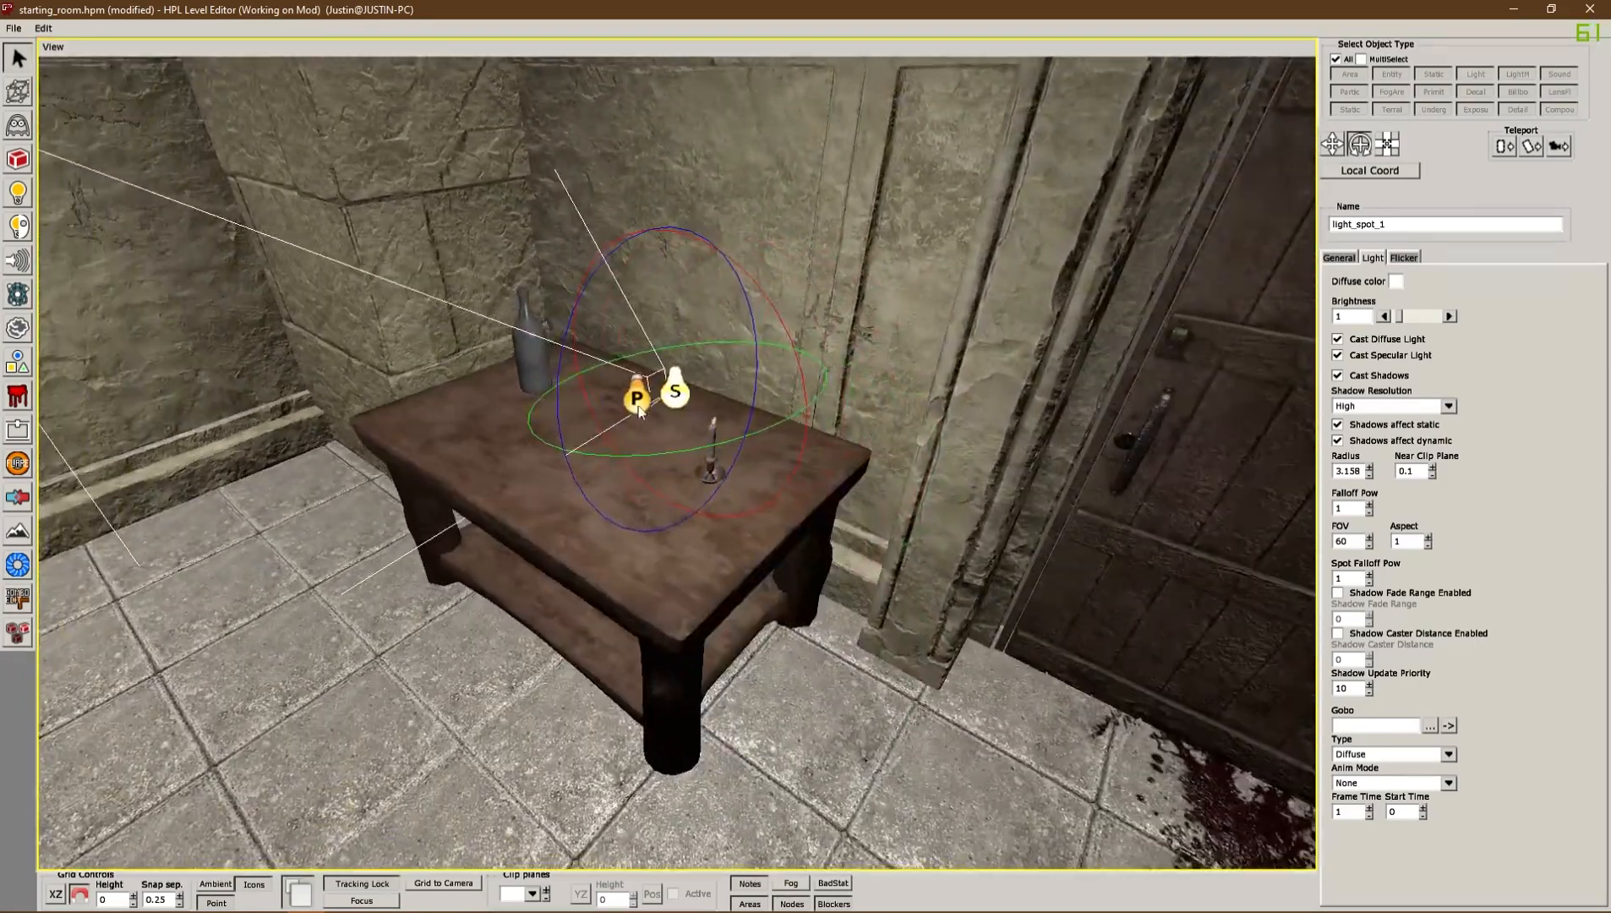
# Set the spot light's falloff power to 0.6
pyautogui.doubleClick(1342, 507)
pyautogui.click(1354, 508)
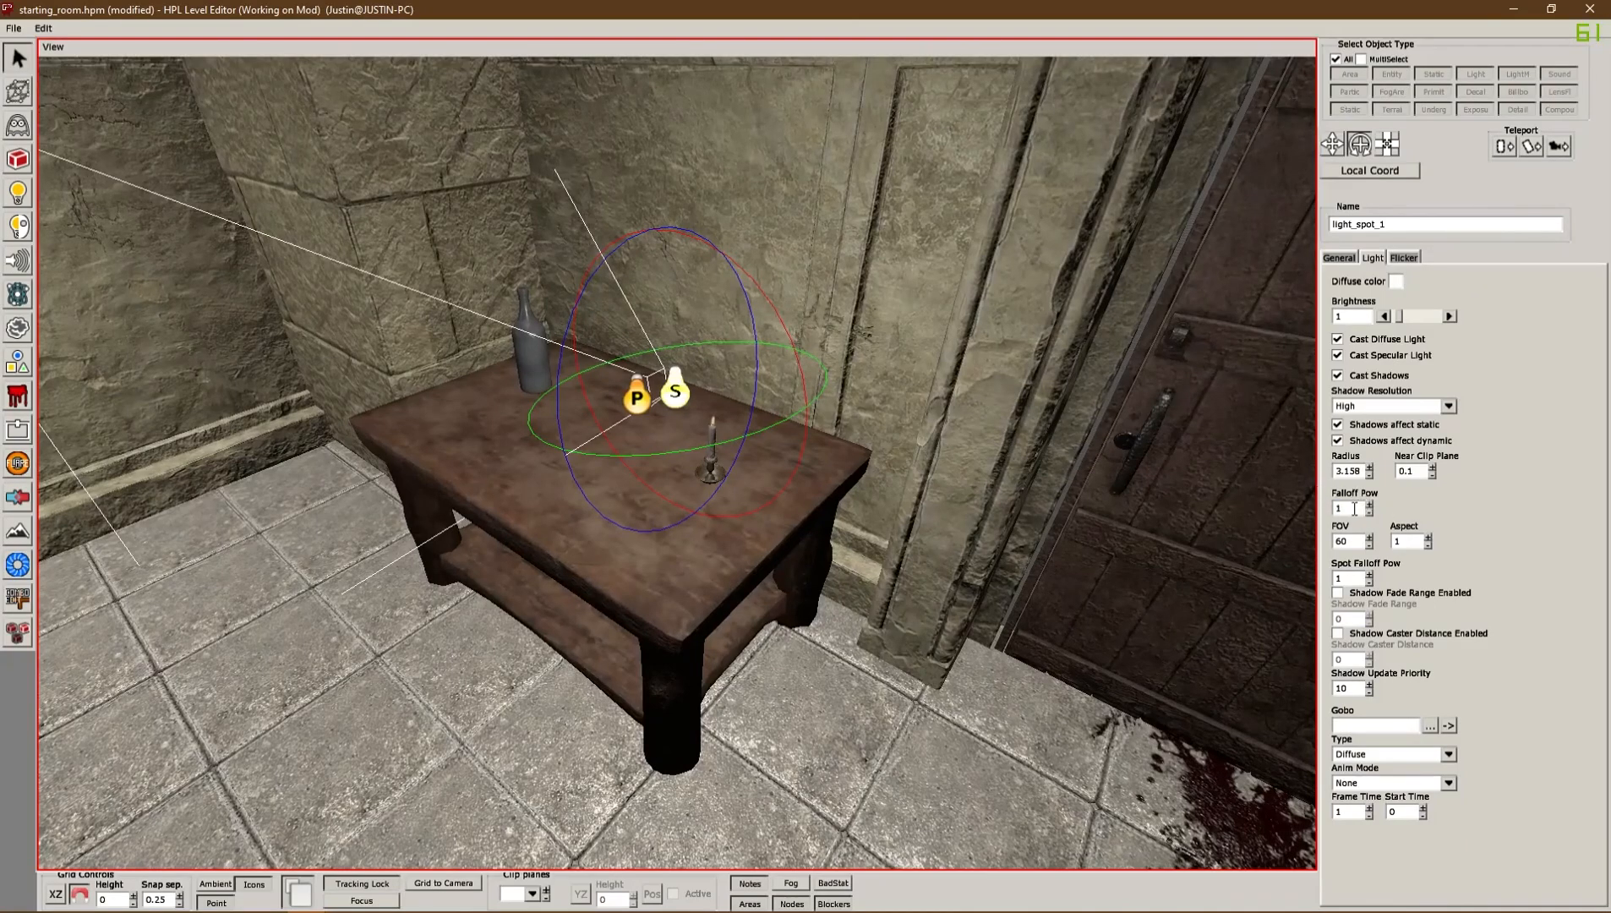
pyautogui.write('.0')
pyautogui.click(1344, 541)
pyautogui.moveTo(454, 345); pyautogui.dragTo(510, 363, button='middle')
pyautogui.click(1353, 506)
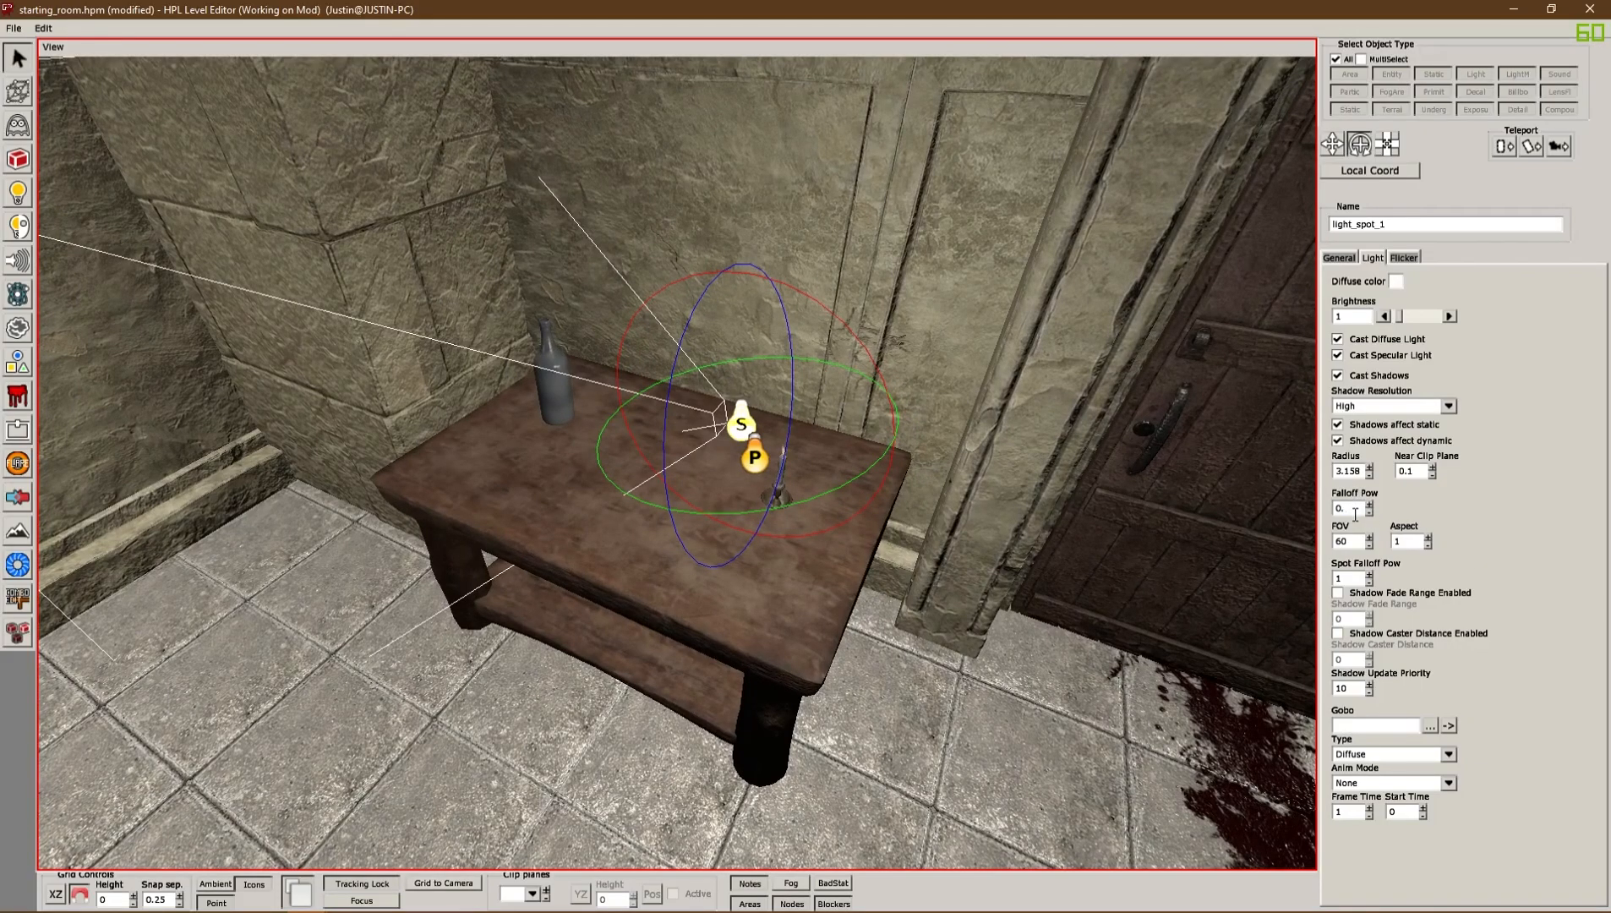
pyautogui.click(1344, 541)
pyautogui.moveTo(432, 299); pyautogui.dragTo(385, 289, button='middle')
pyautogui.moveTo(412, 206); pyautogui.dragTo(520, 425, button='middle')
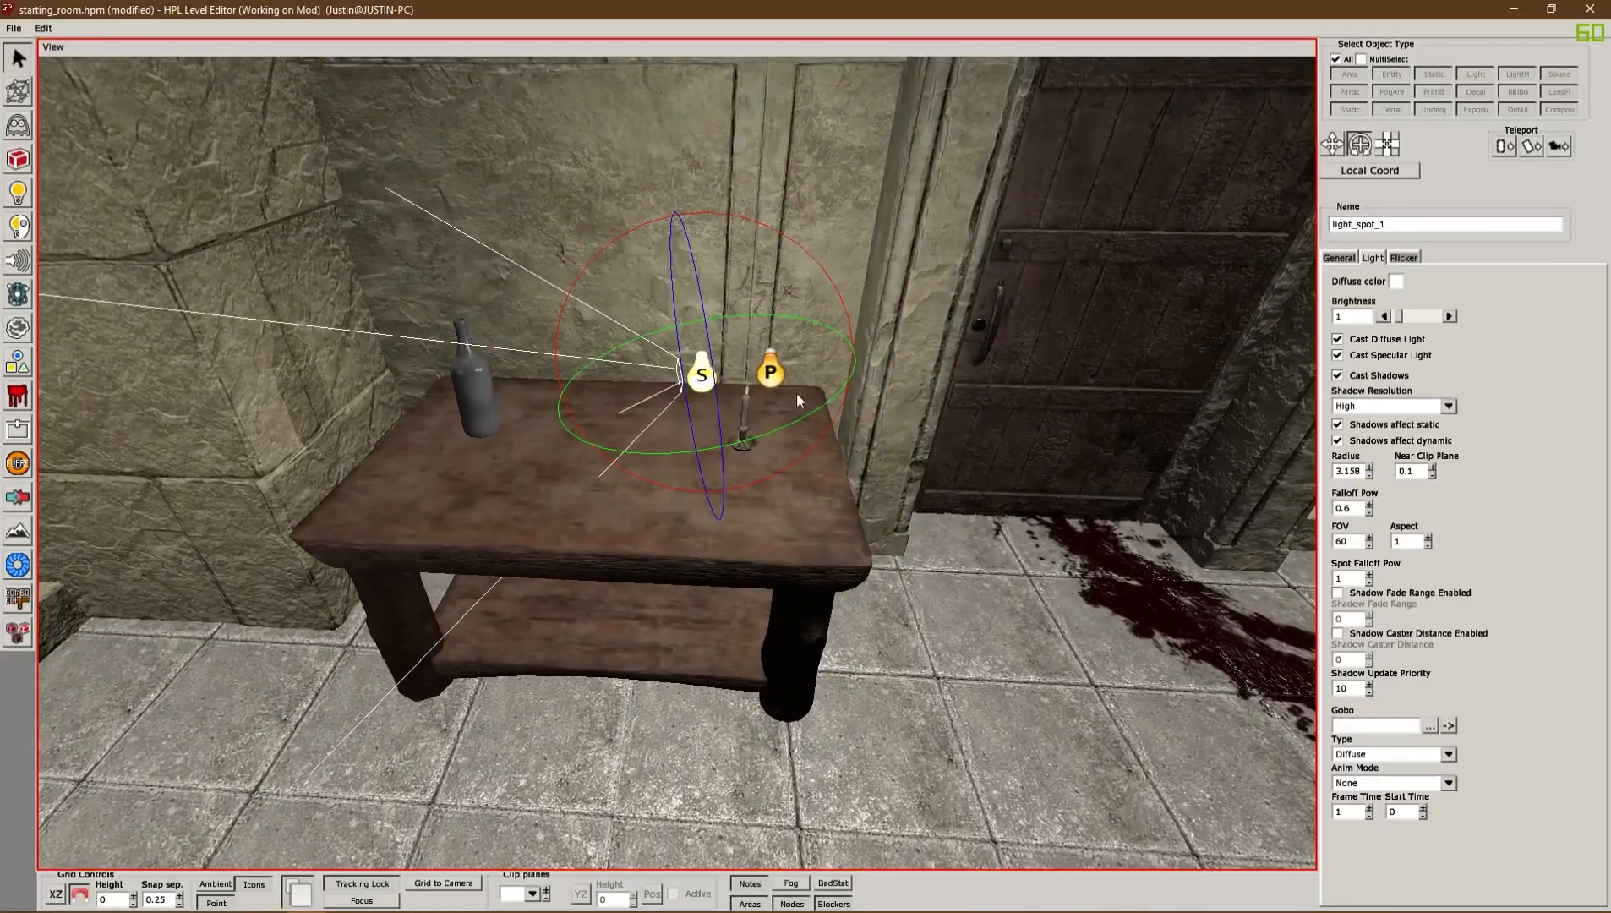
pyautogui.moveTo(695, 366); pyautogui.dragTo(753, 469, button='middle')
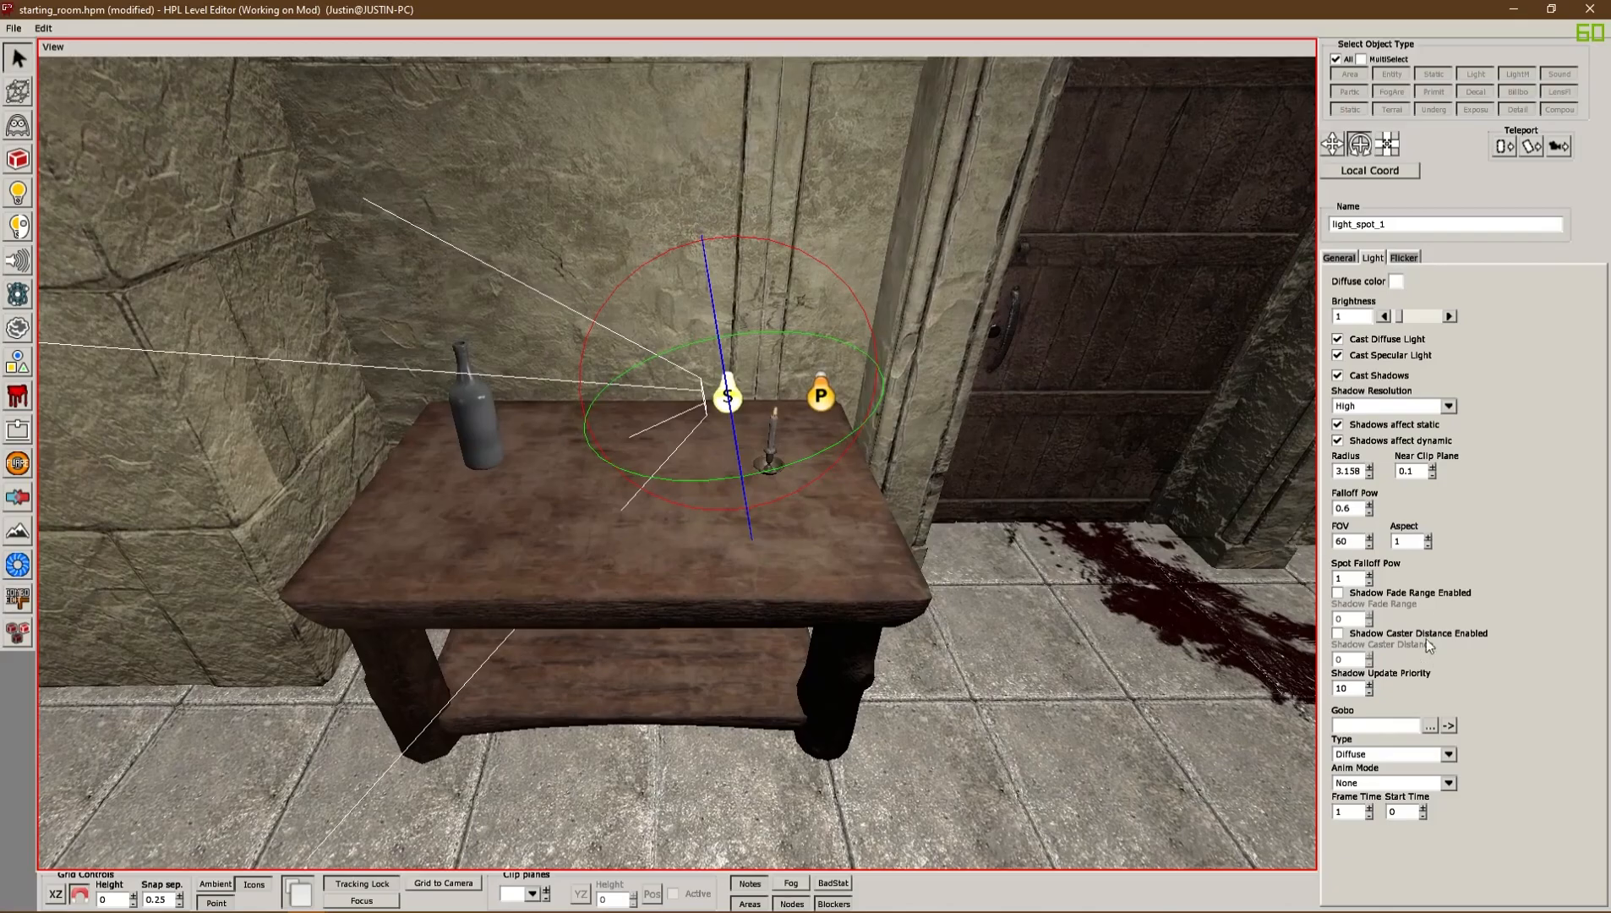
# Add light_spot_1 after light_6 in the connected lights of the table's candle holder, separated by a comma
pyautogui.doubleClick(1390, 224)
pyautogui.click(773, 442)
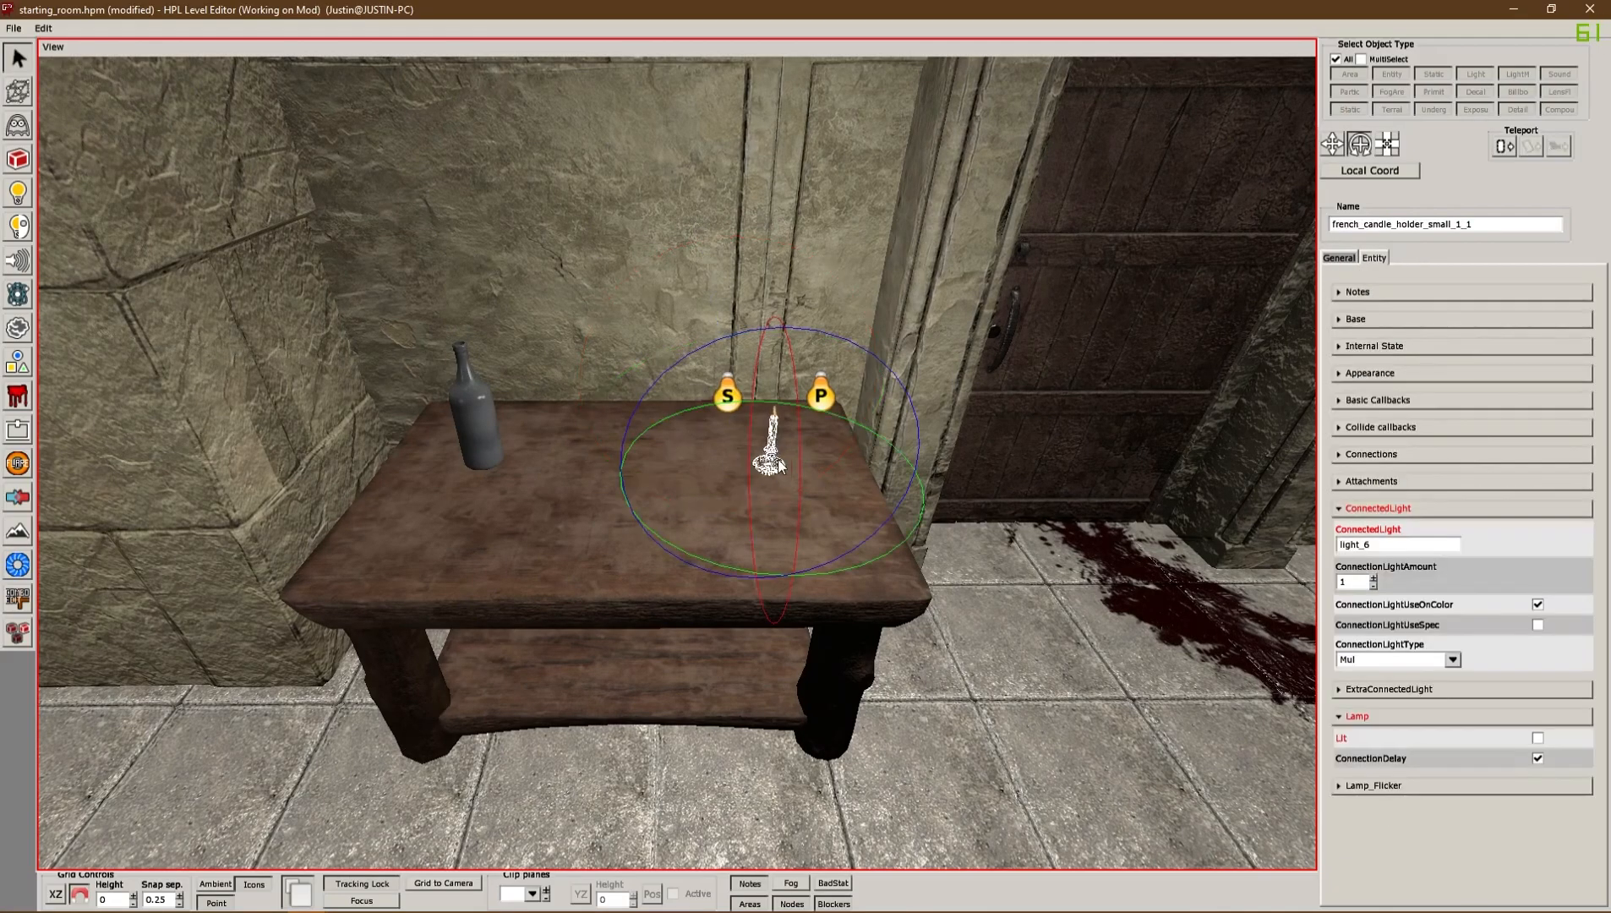
pyautogui.doubleClick(1391, 545)
pyautogui.moveTo(1373, 531)
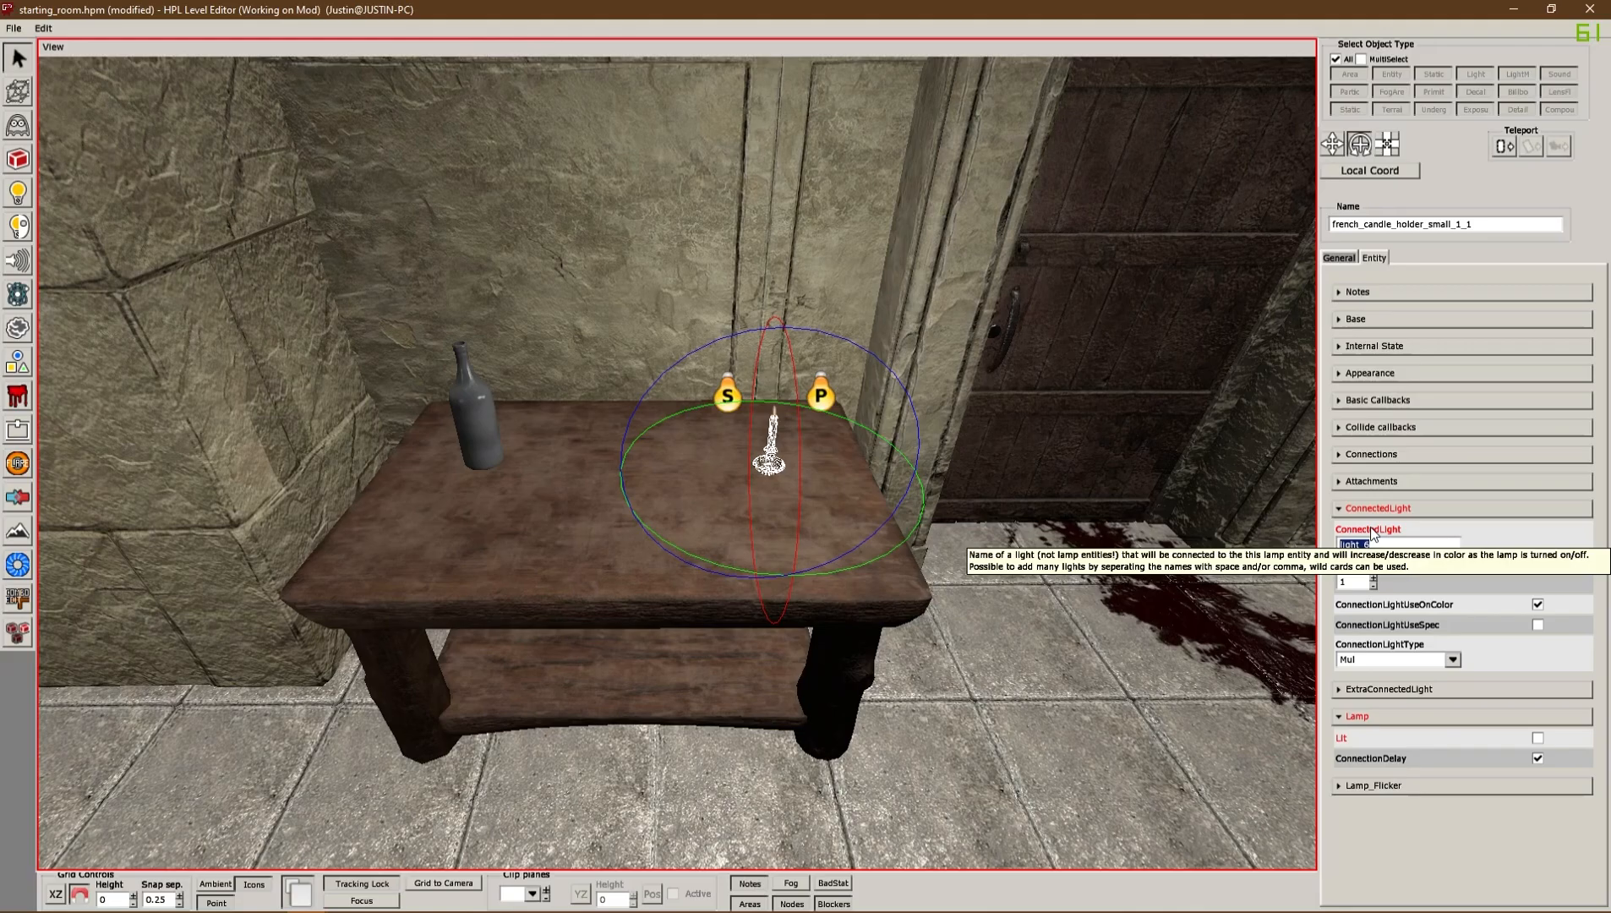
pyautogui.click(1397, 547)
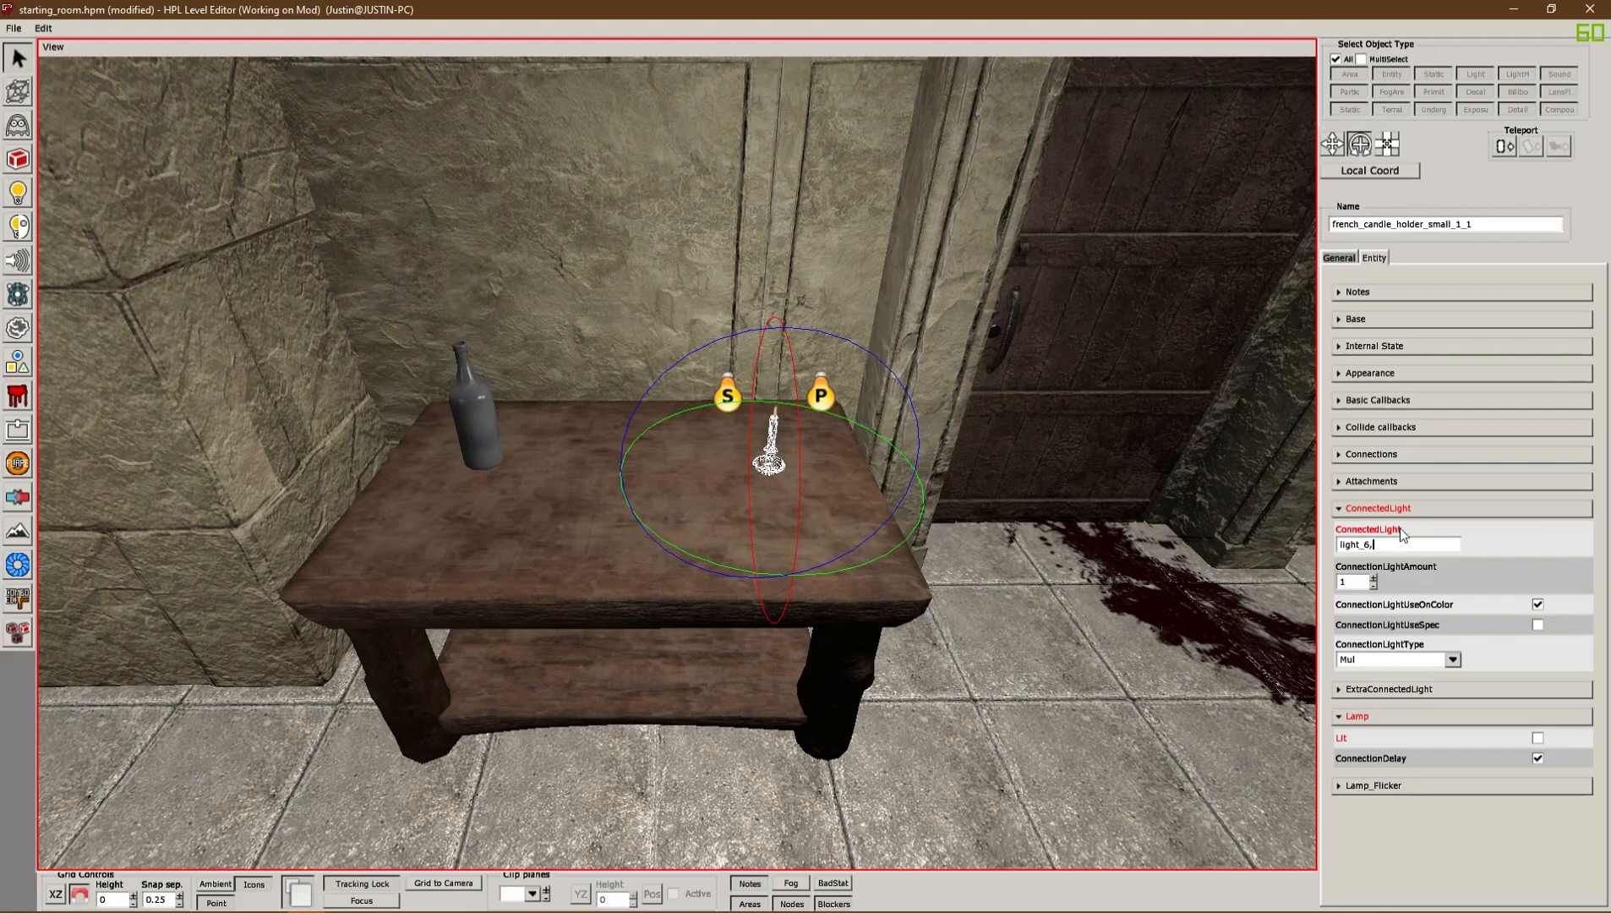
pyautogui.click(725, 397)
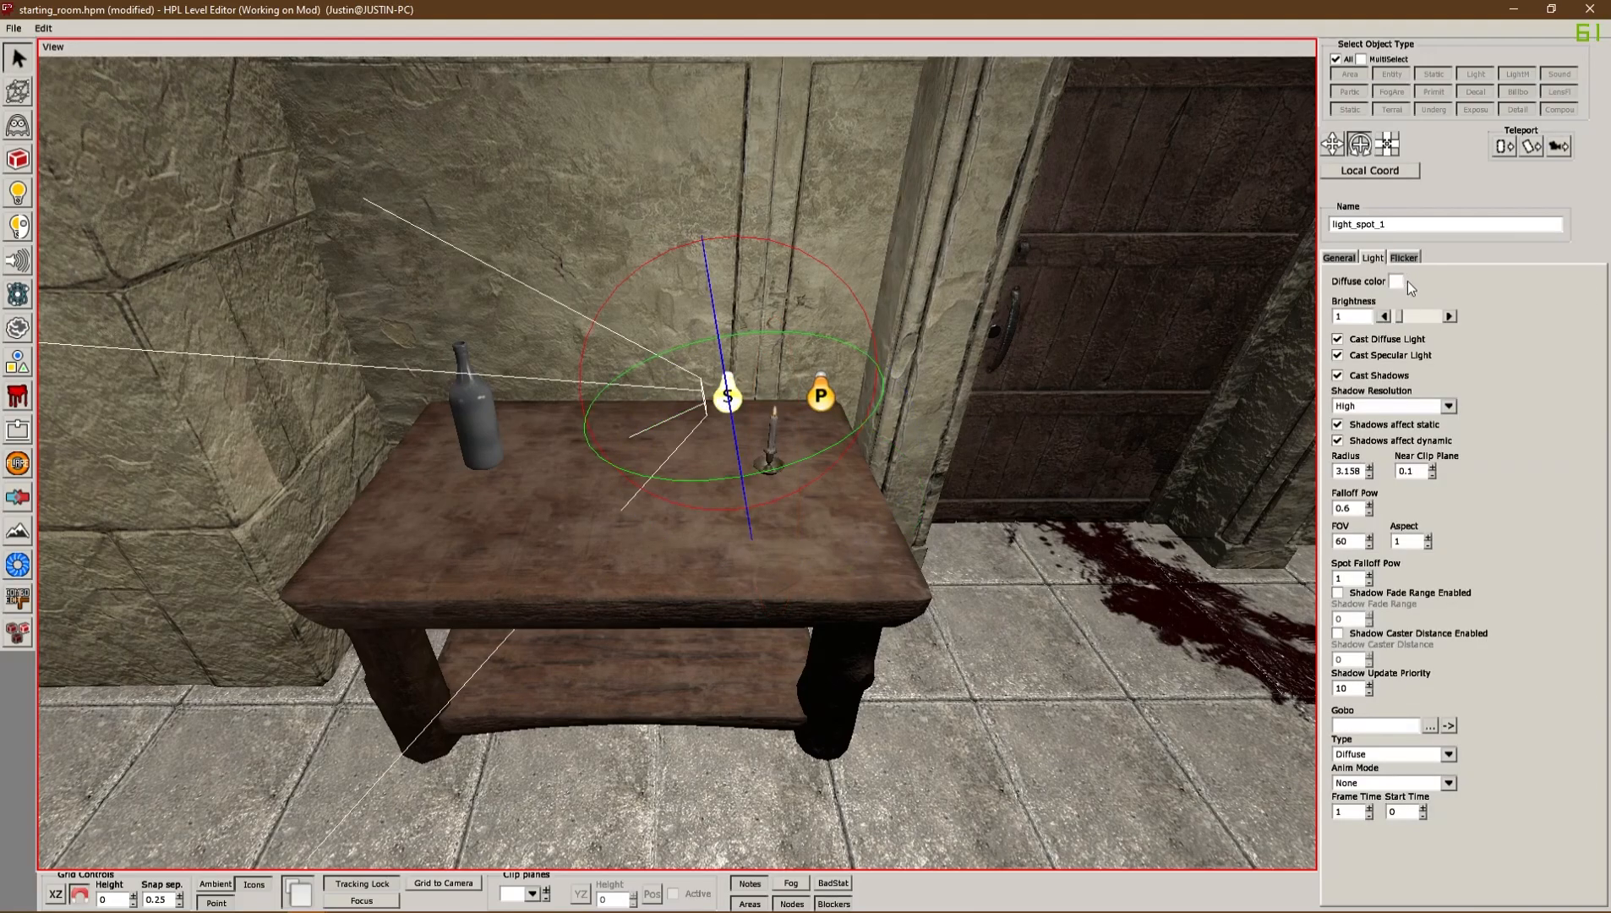
pyautogui.click(772, 442)
pyautogui.click(1392, 546)
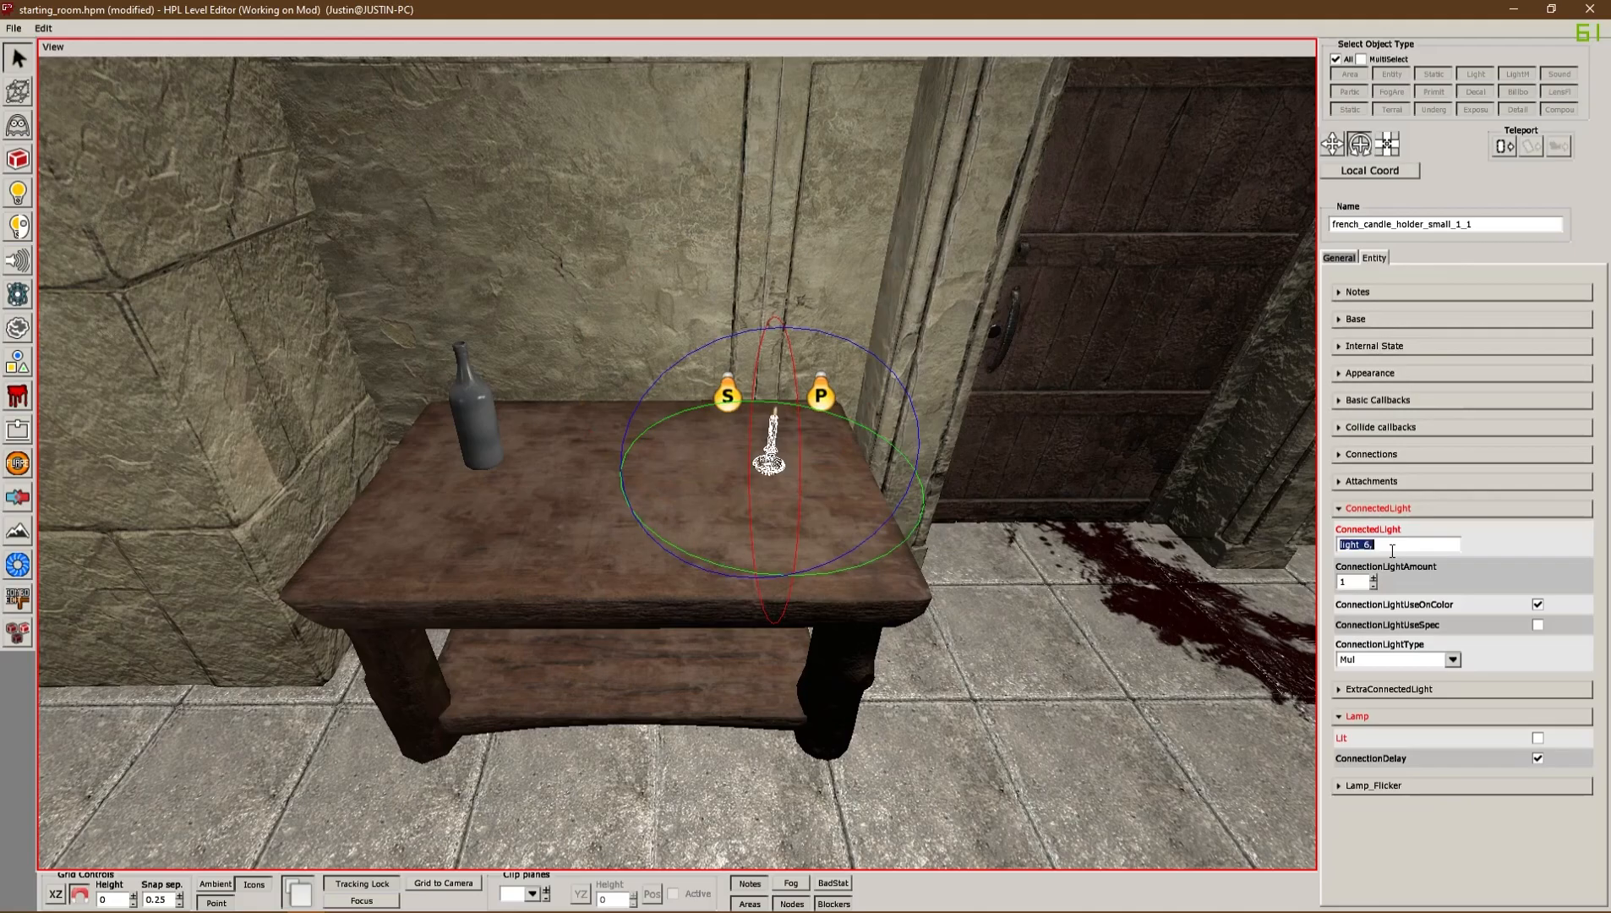
pyautogui.click(1392, 547)
pyautogui.write('light_spot_1')
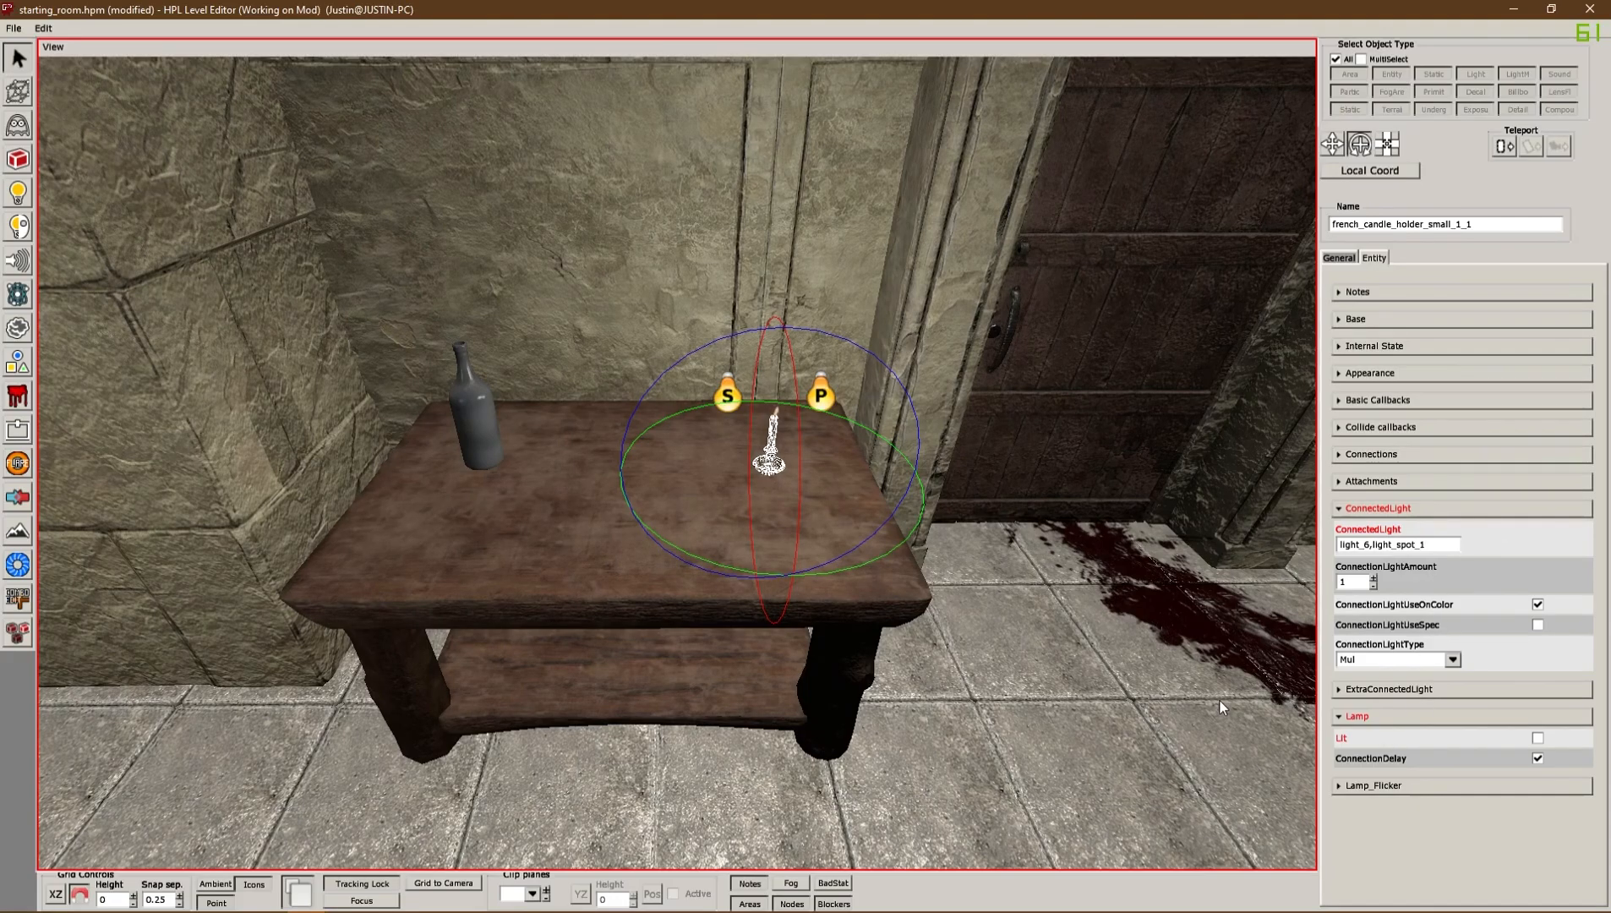
# Leave the candle holder's settings and save the starting_room map
pyautogui.click(1222, 664)
pyautogui.click(772, 468)
pyautogui.click(953, 680)
pyautogui.hotkey('ctrl', 's')
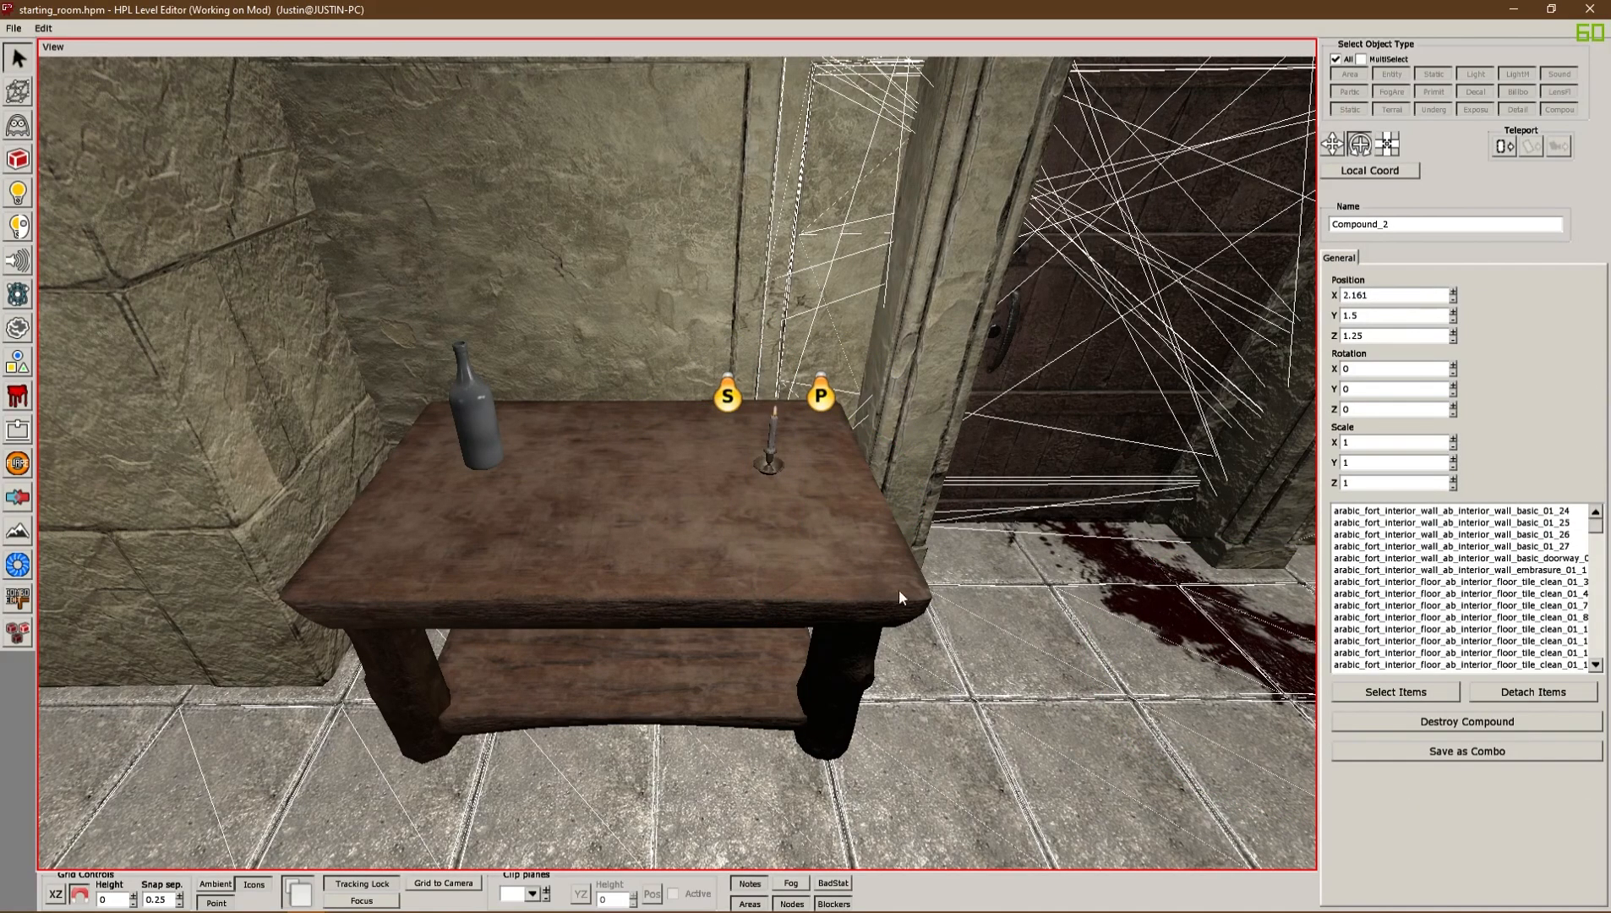
# Check the candle holder's connected lights and the spot light, and examine the lighting across the whole room
pyautogui.click(774, 463)
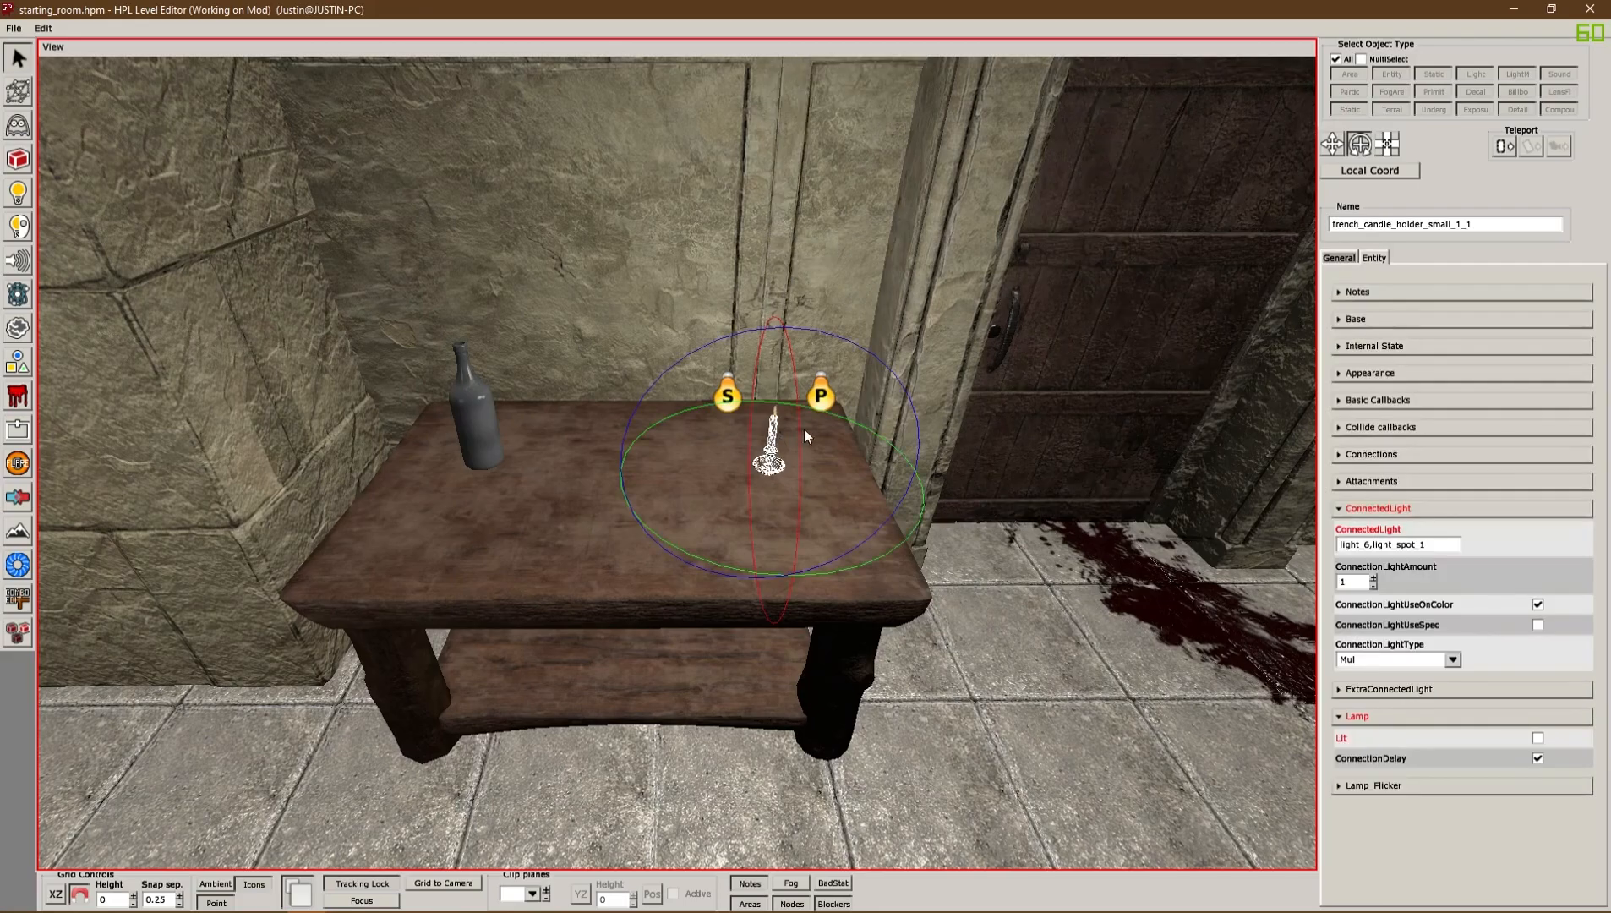
pyautogui.click(724, 393)
pyautogui.keyDown('alt'); pyautogui.moveTo(1019, 553); pyautogui.dragTo(1052, 566); pyautogui.keyUp('alt')
pyautogui.scroll(-5, 1052, 567)
pyautogui.keyDown('alt'); pyautogui.moveTo(1130, 539); pyautogui.dragTo(781, 417, button='middle'); pyautogui.keyUp('alt')
pyautogui.scroll(-3, 782, 417)
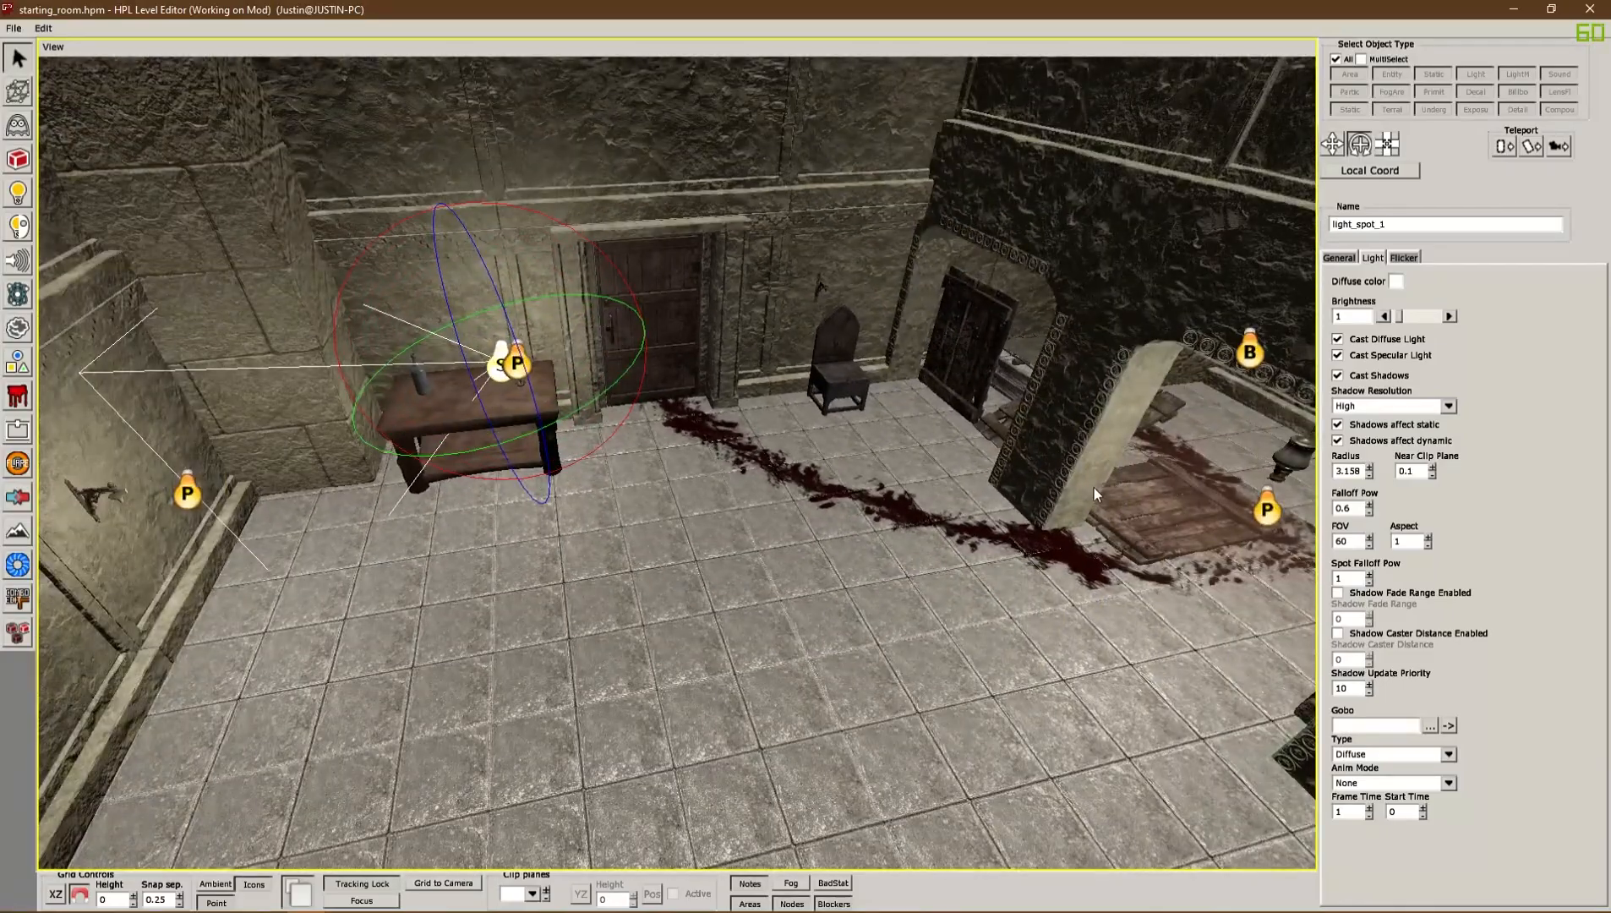
pyautogui.keyDown('alt'); pyautogui.moveTo(1092, 486); pyautogui.dragTo(900, 347, button='middle'); pyautogui.keyUp('alt')
pyautogui.scroll(-3, 900, 347)
pyautogui.scroll(-2, 900, 347)
pyautogui.keyDown('alt'); pyautogui.moveTo(741, 412); pyautogui.dragTo(847, 403); pyautogui.keyUp('alt')
pyautogui.scroll(2, 847, 402)
pyautogui.keyDown('alt'); pyautogui.moveTo(846, 402); pyautogui.dragTo(845, 523, button='middle'); pyautogui.keyUp('alt')
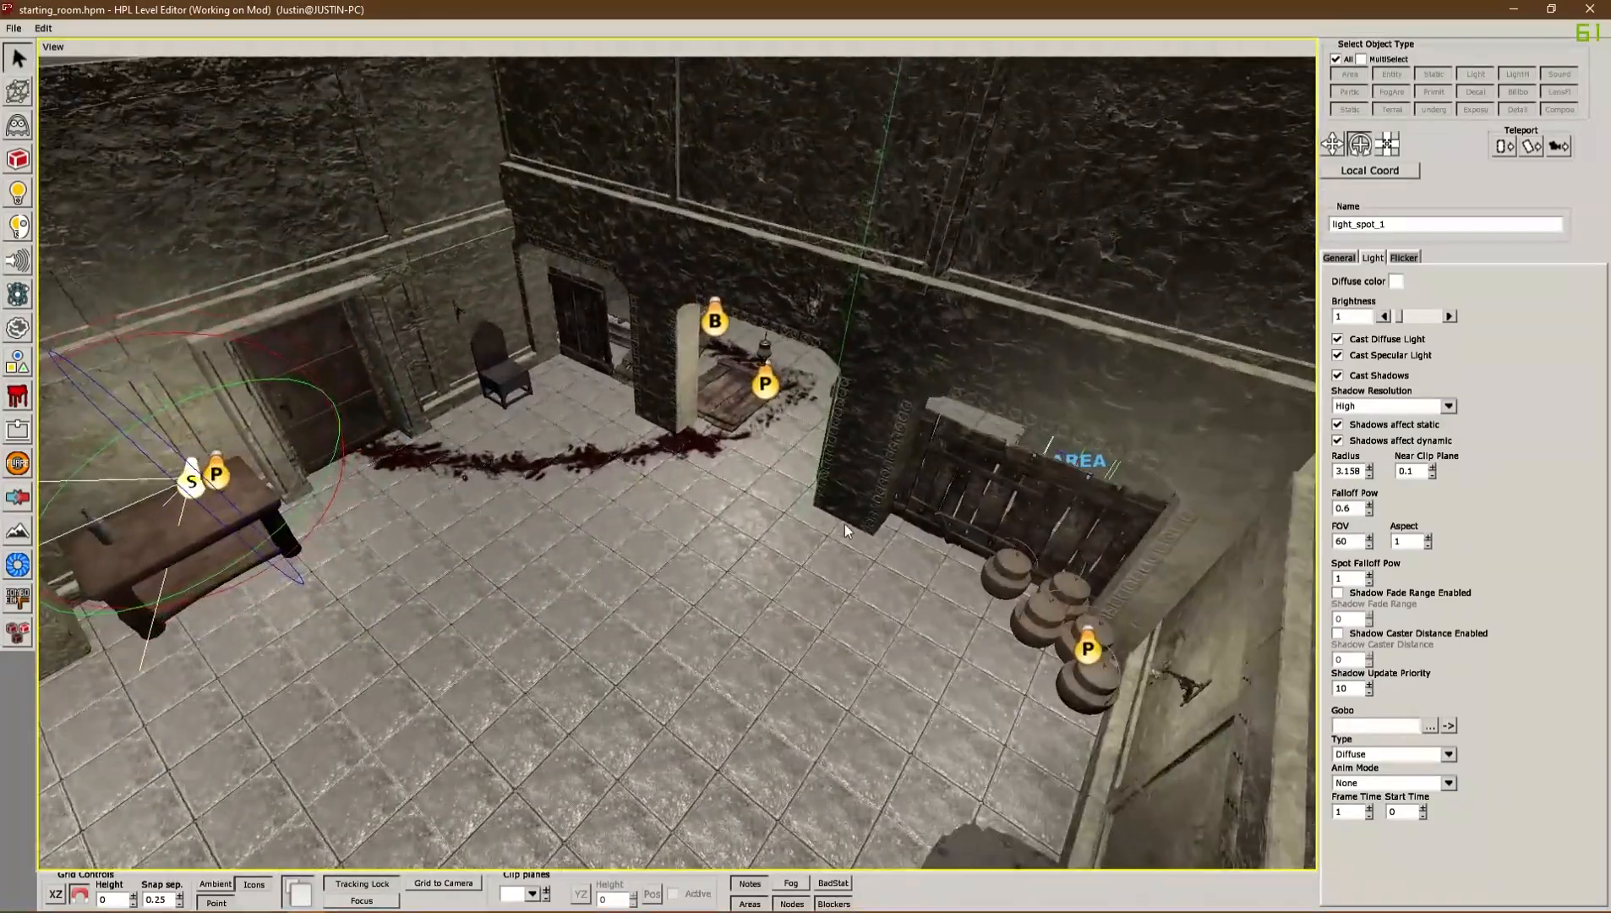
pyautogui.keyDown('alt'); pyautogui.moveTo(864, 415); pyautogui.dragTo(865, 534); pyautogui.keyUp('alt')
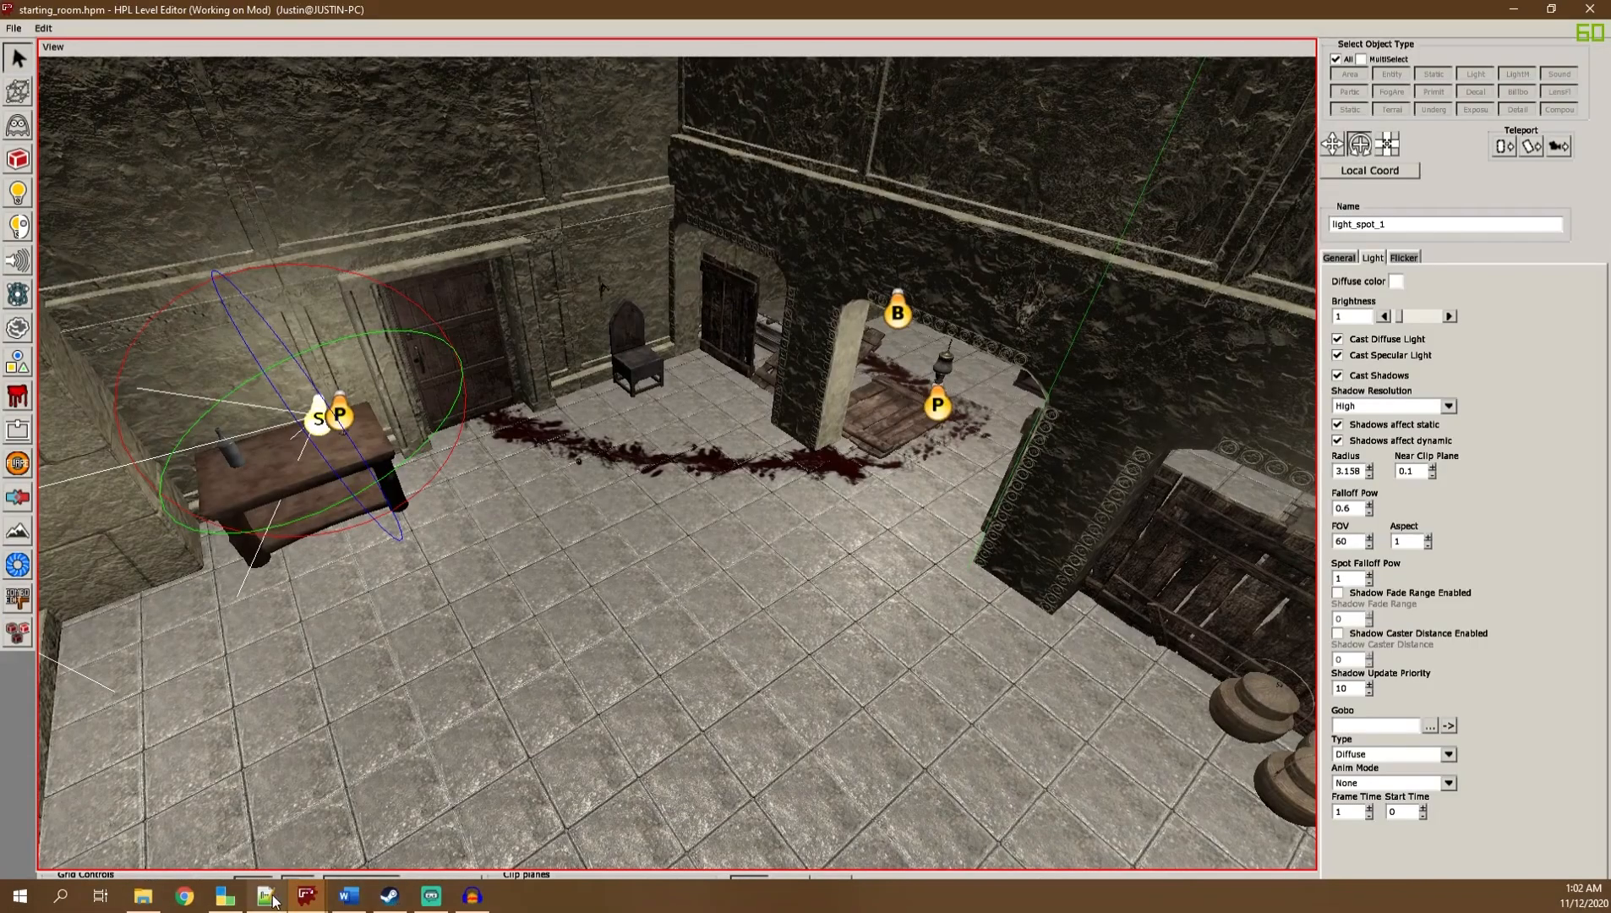
# Switch to CodeLite, build the thewake project to launch the mod, and return to the starting_room map in HPL Level Editor
pyautogui.click(227, 898)
pyautogui.click(658, 586)
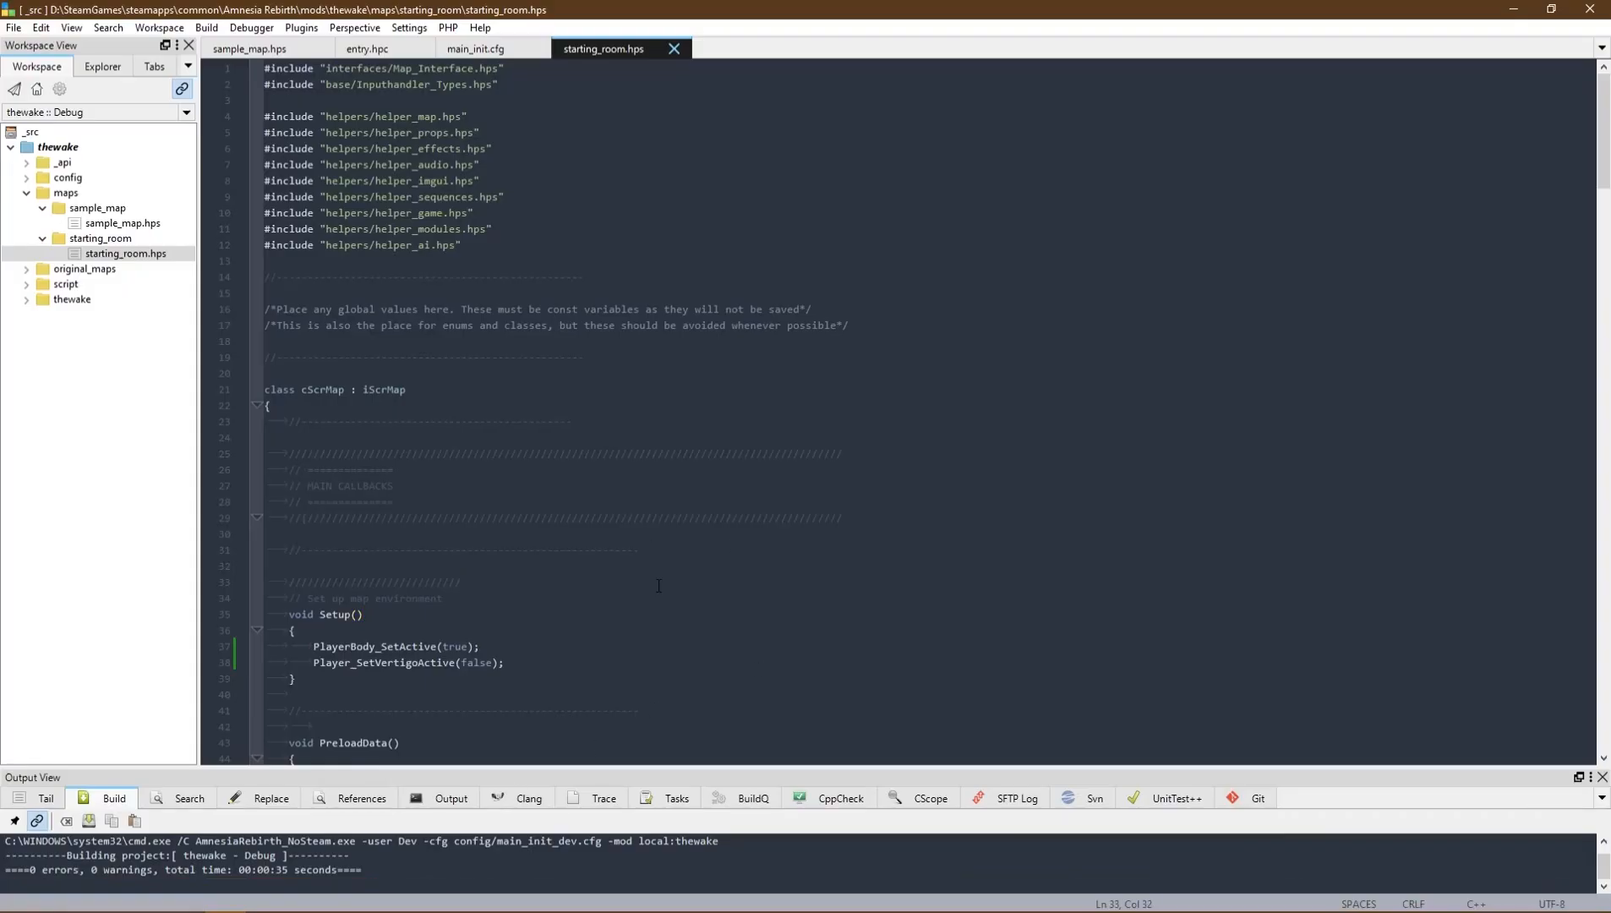
pyautogui.press('F7')
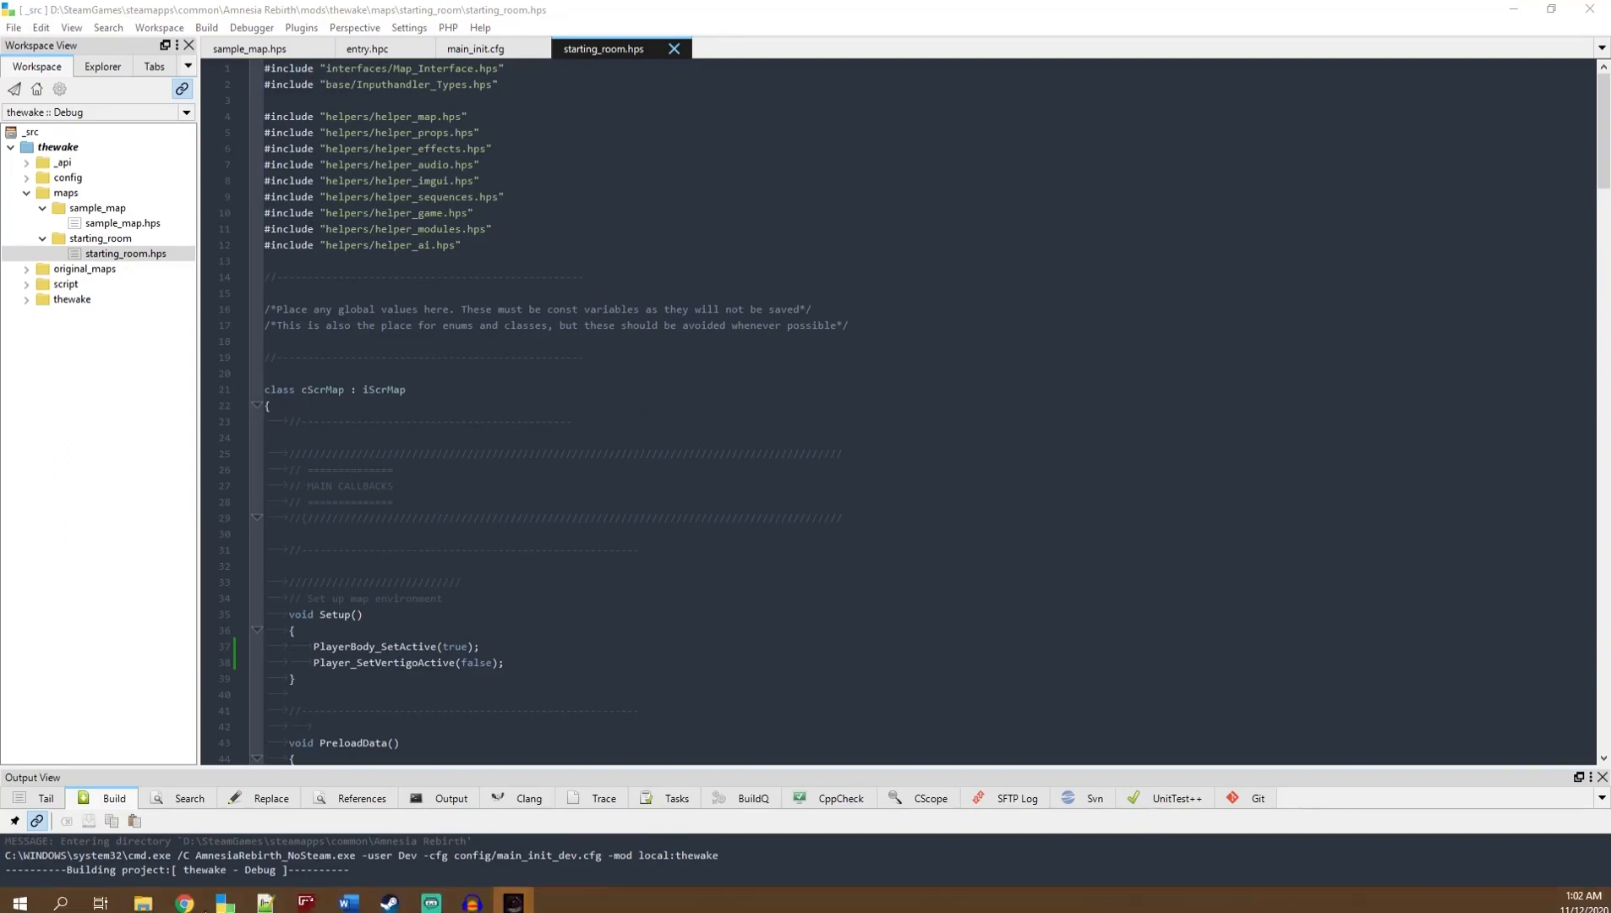
pyautogui.moveTo(306, 895)
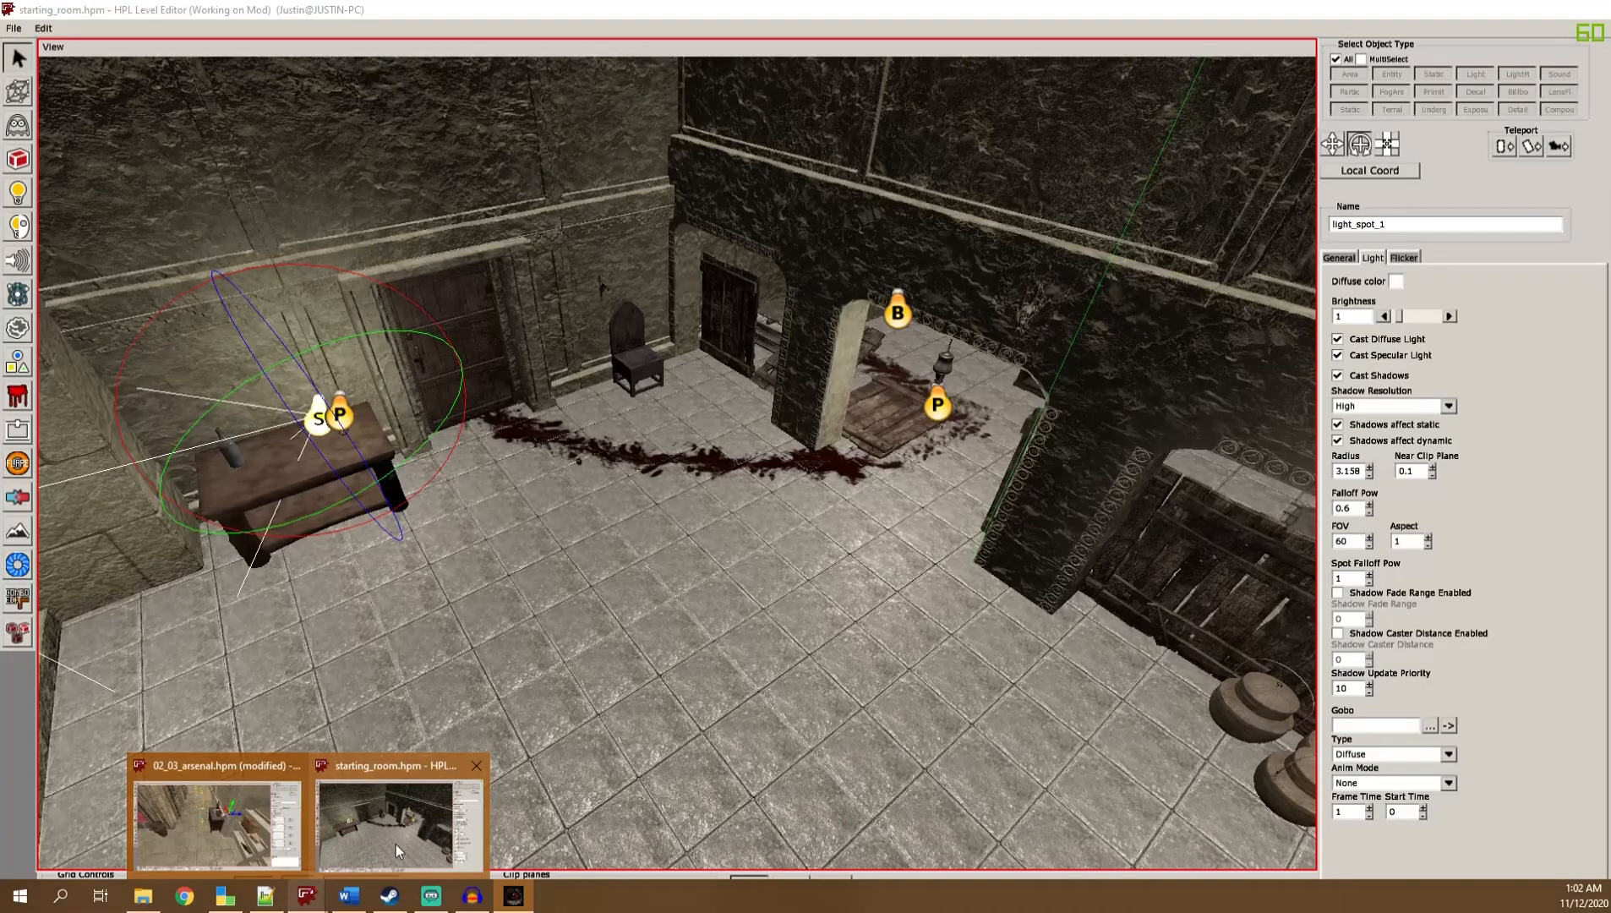
pyautogui.click(397, 852)
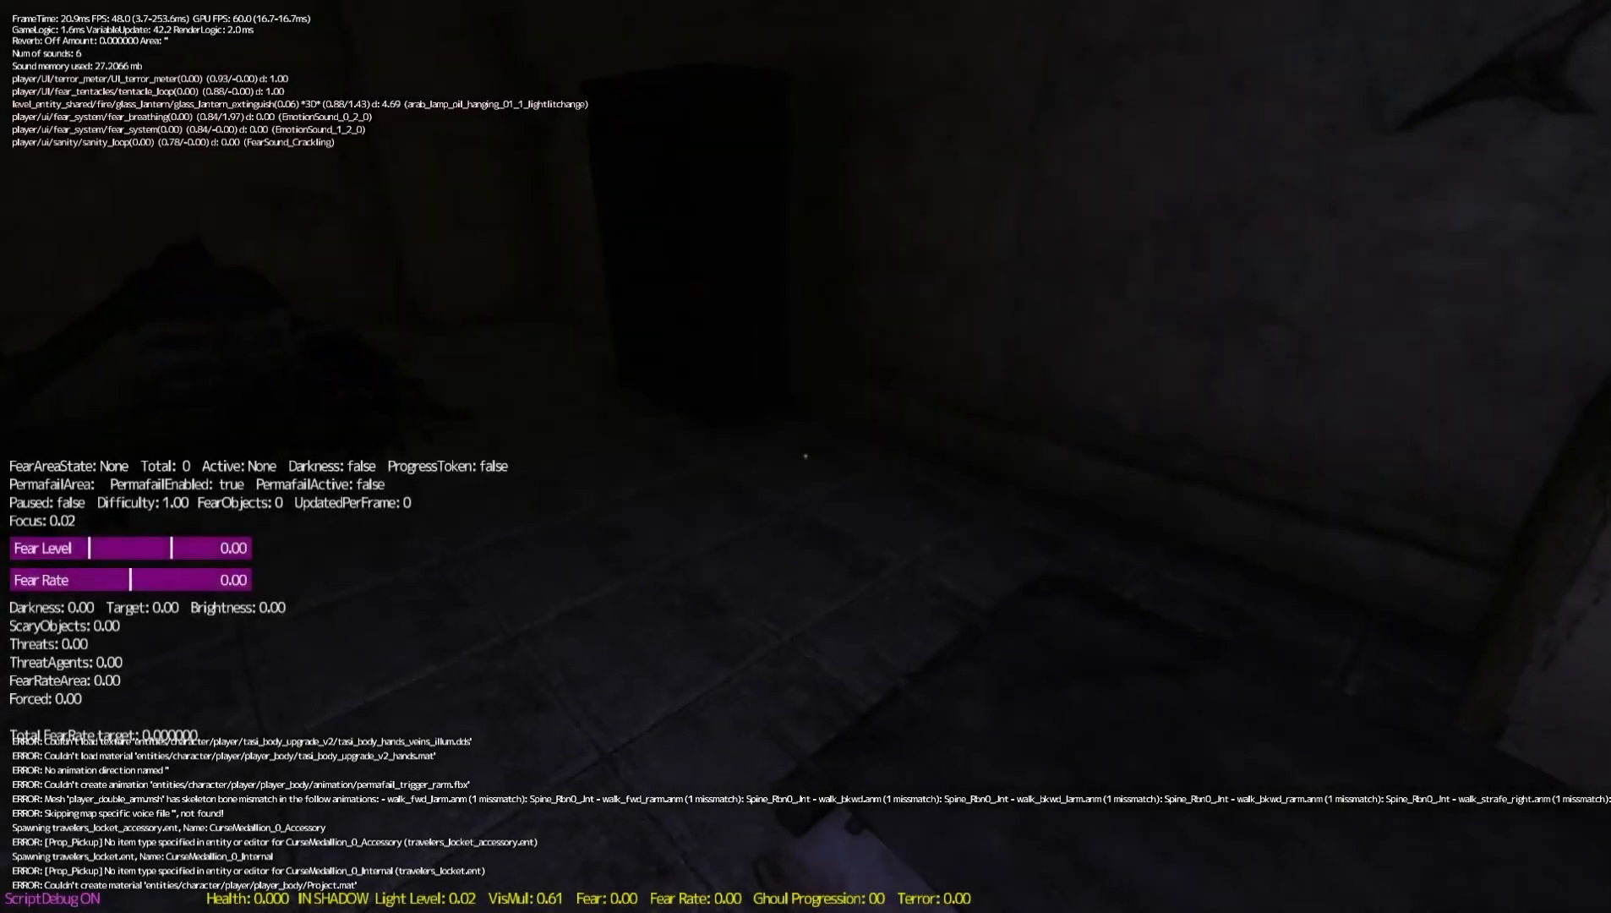
# Walk through the dark starting room in the running game and pick up the matches from the cabinet
pyautogui.press('w')
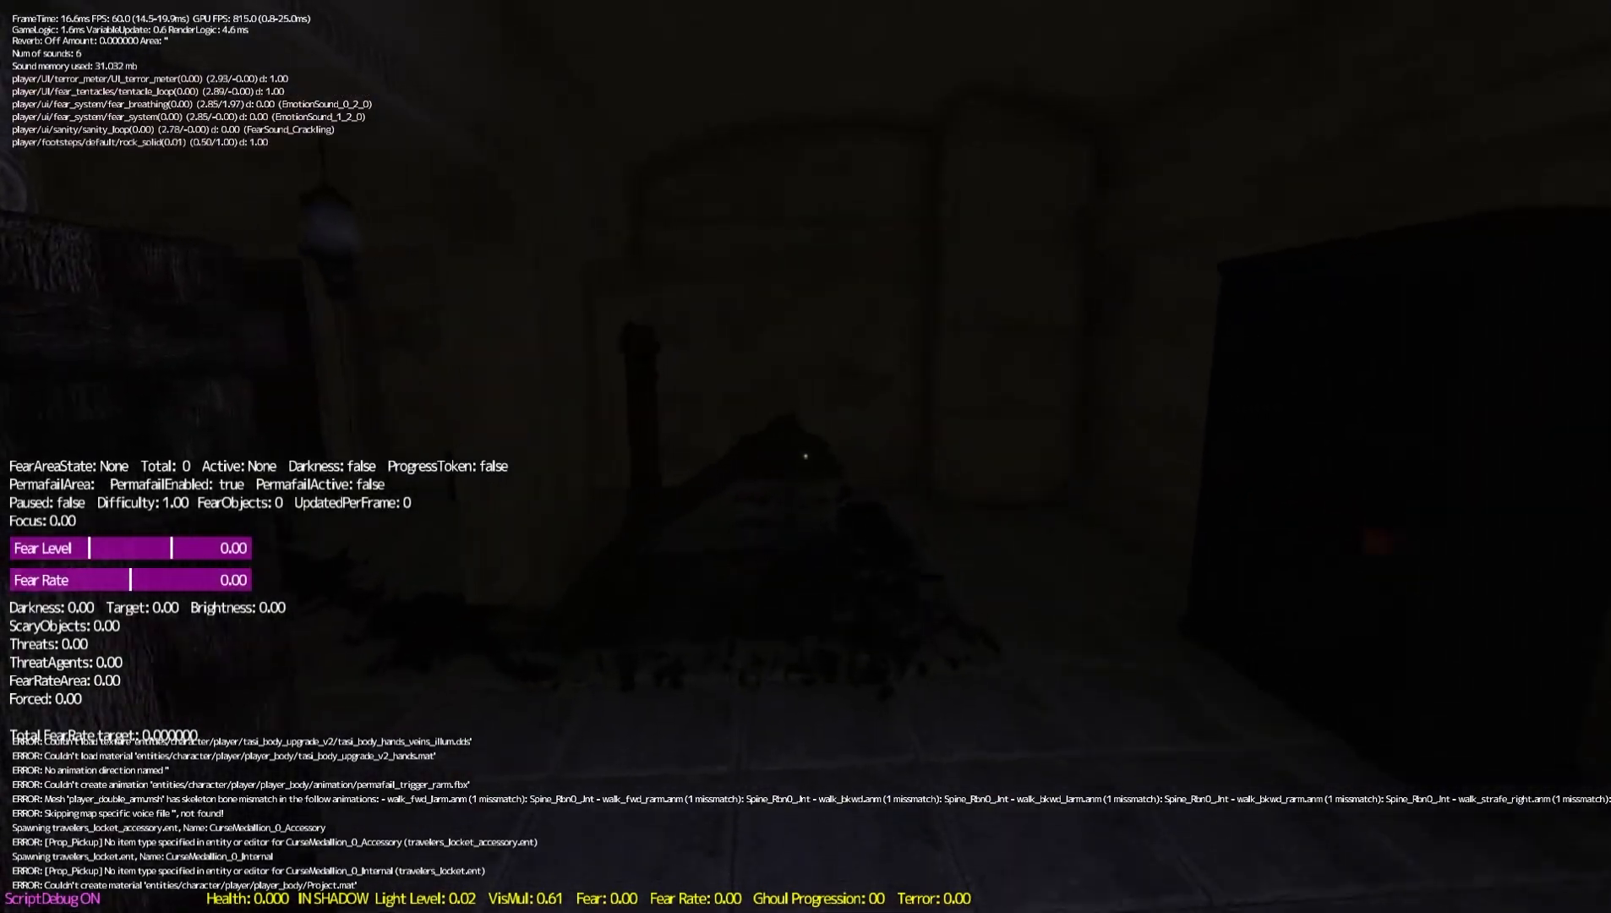
pyautogui.press('w')
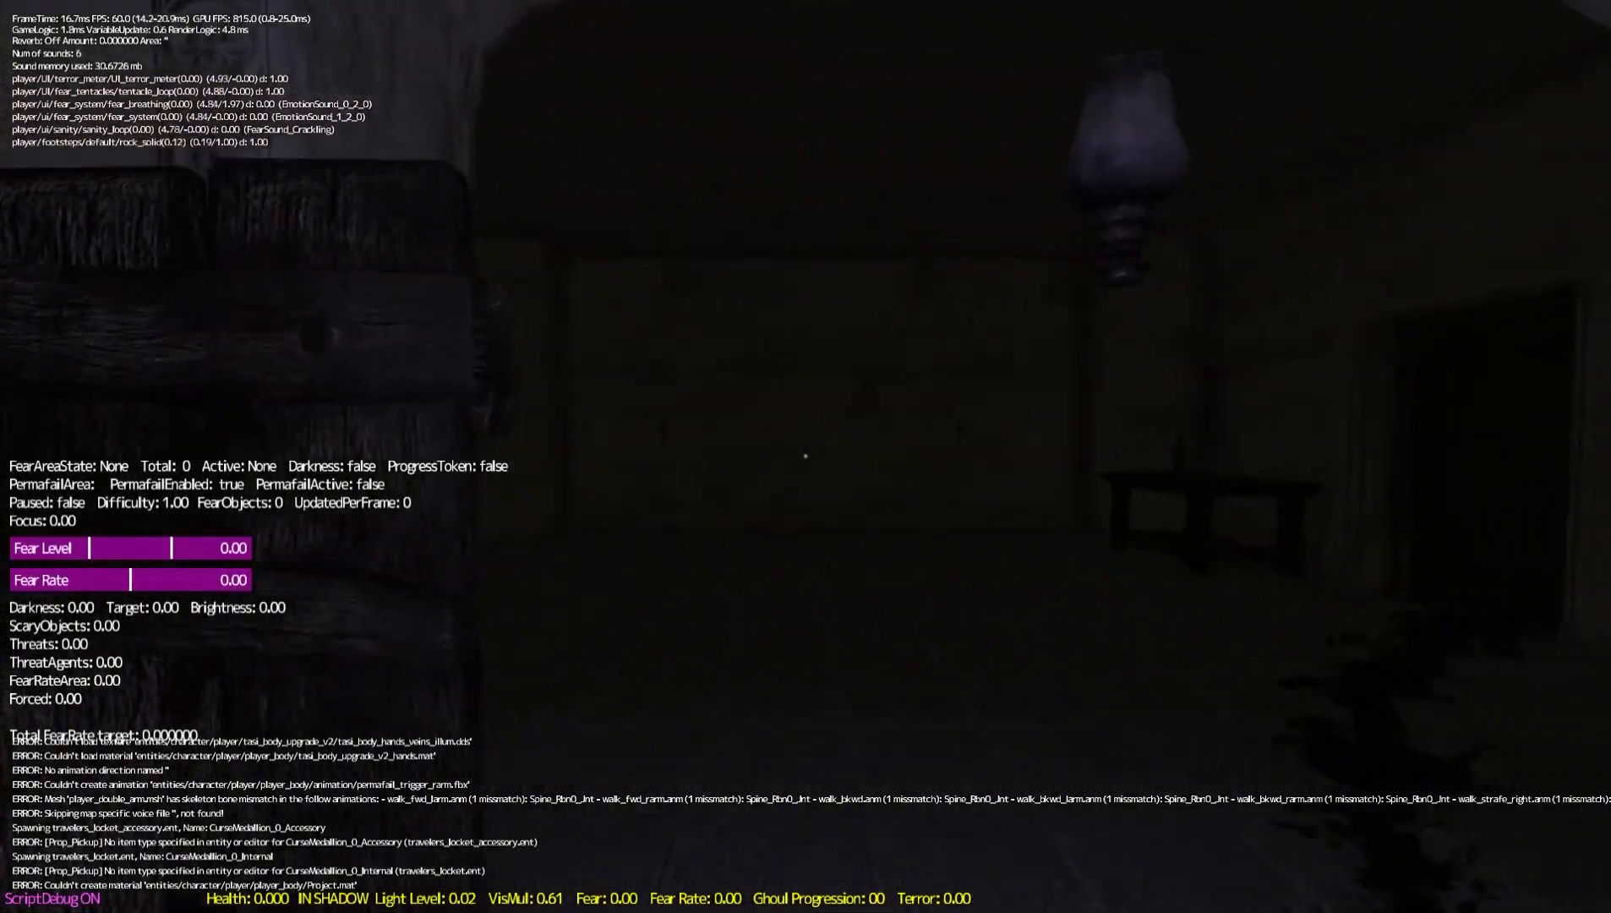
pyautogui.press('w')
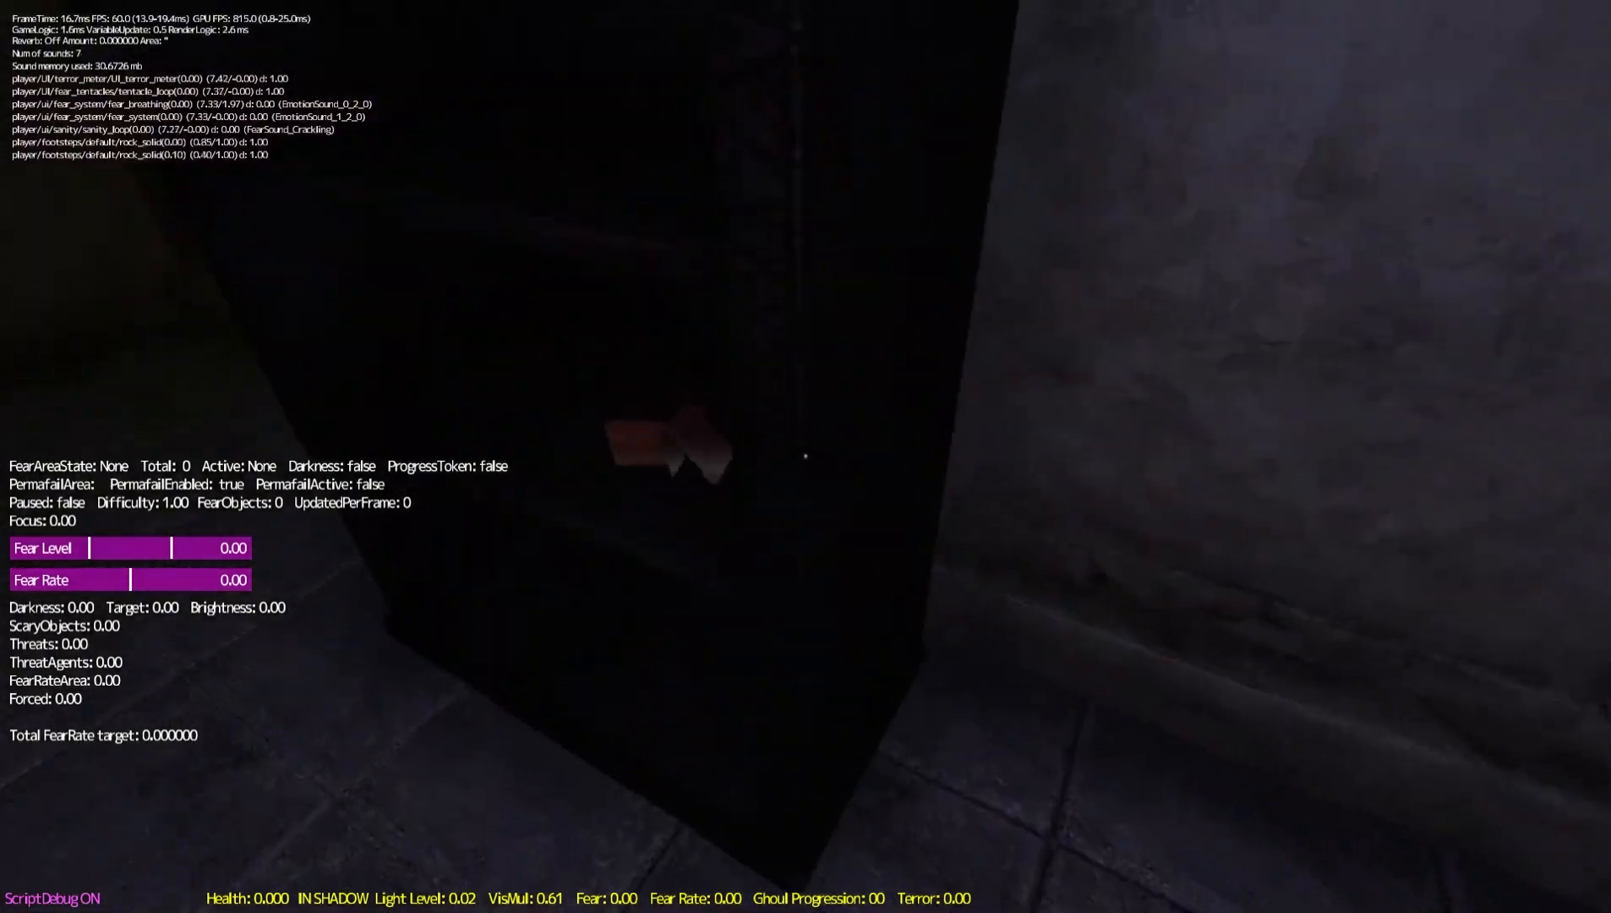
pyautogui.click(805, 456)
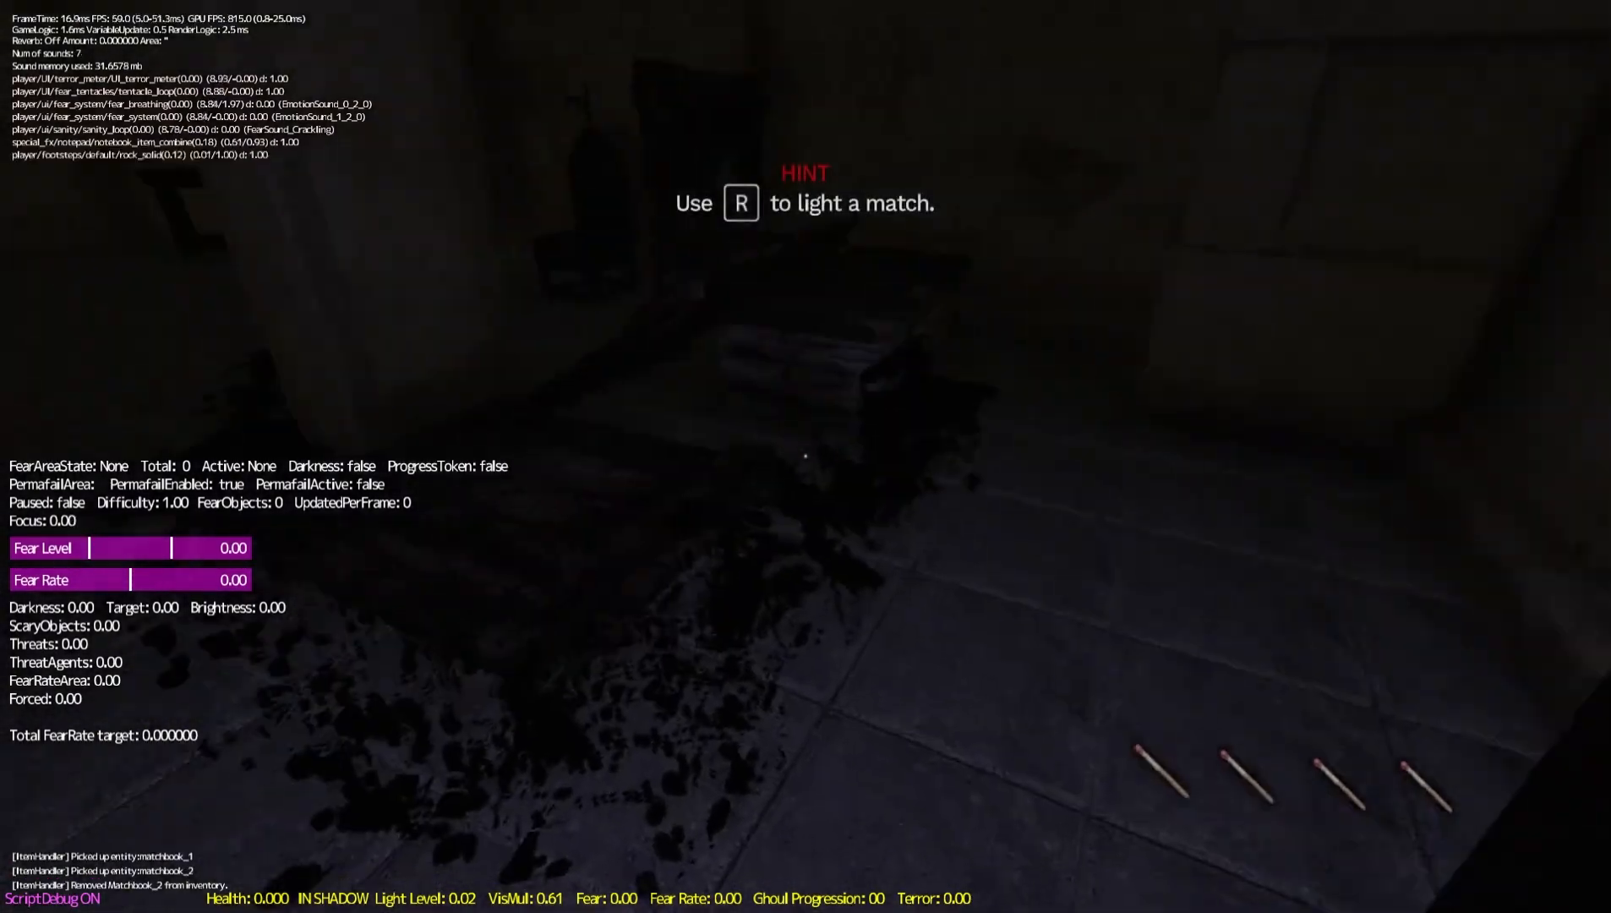
# Walk across the lantern-lit room in the game, grab the wooden chair, and pause the game
pyautogui.press('w')
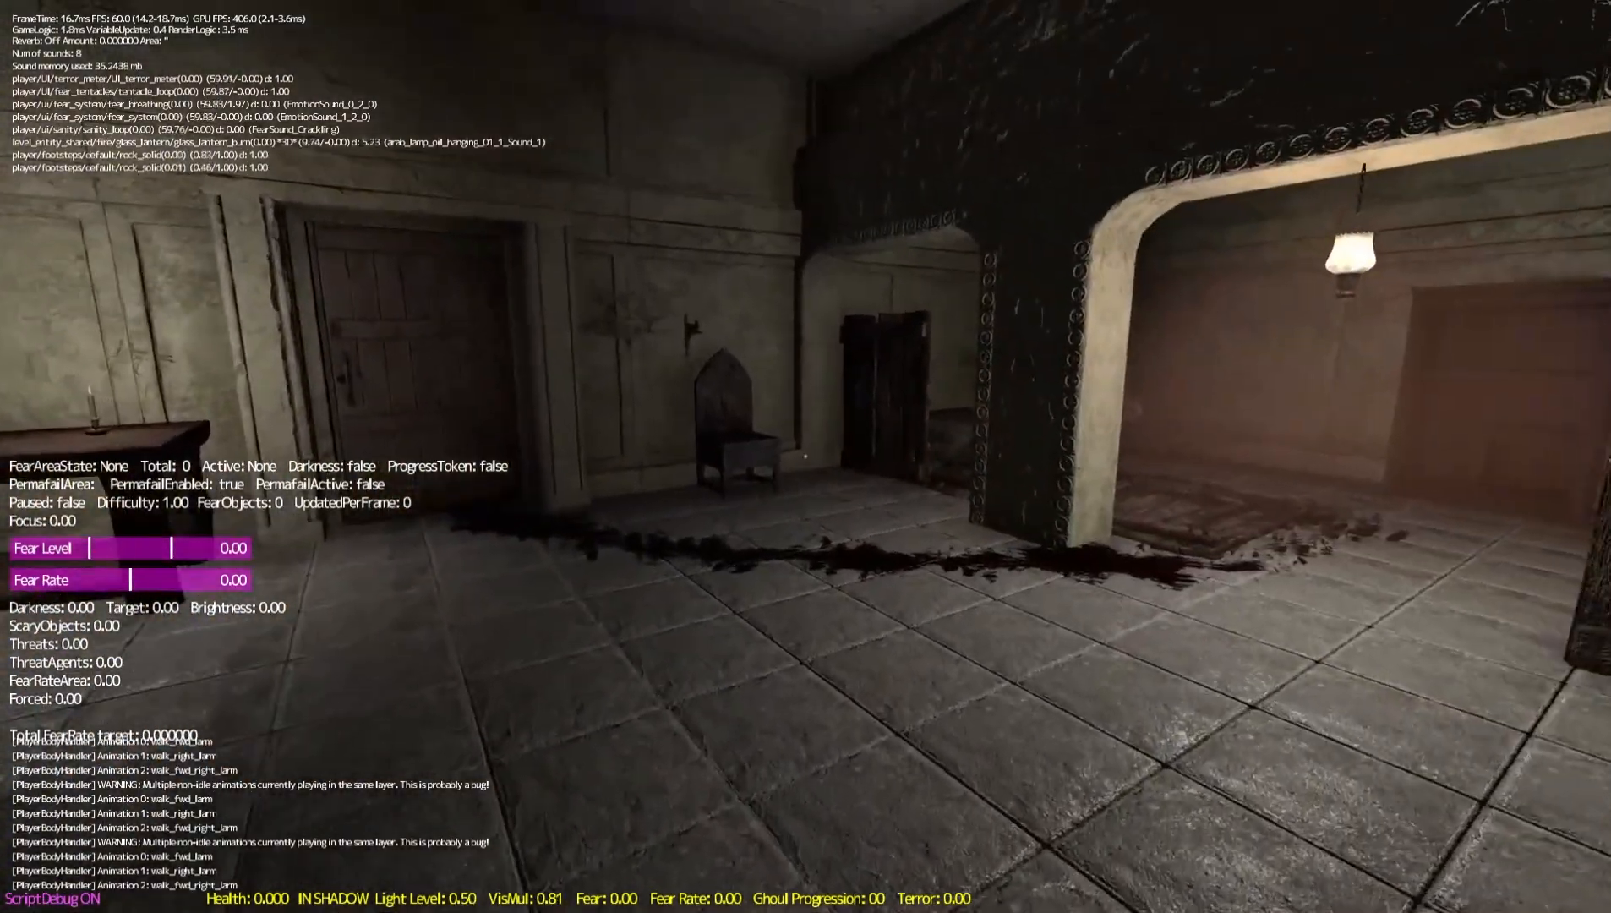
pyautogui.press('w')
pyautogui.moveTo(805, 457); pyautogui.dragTo(805, 456)
pyautogui.press('Escape')
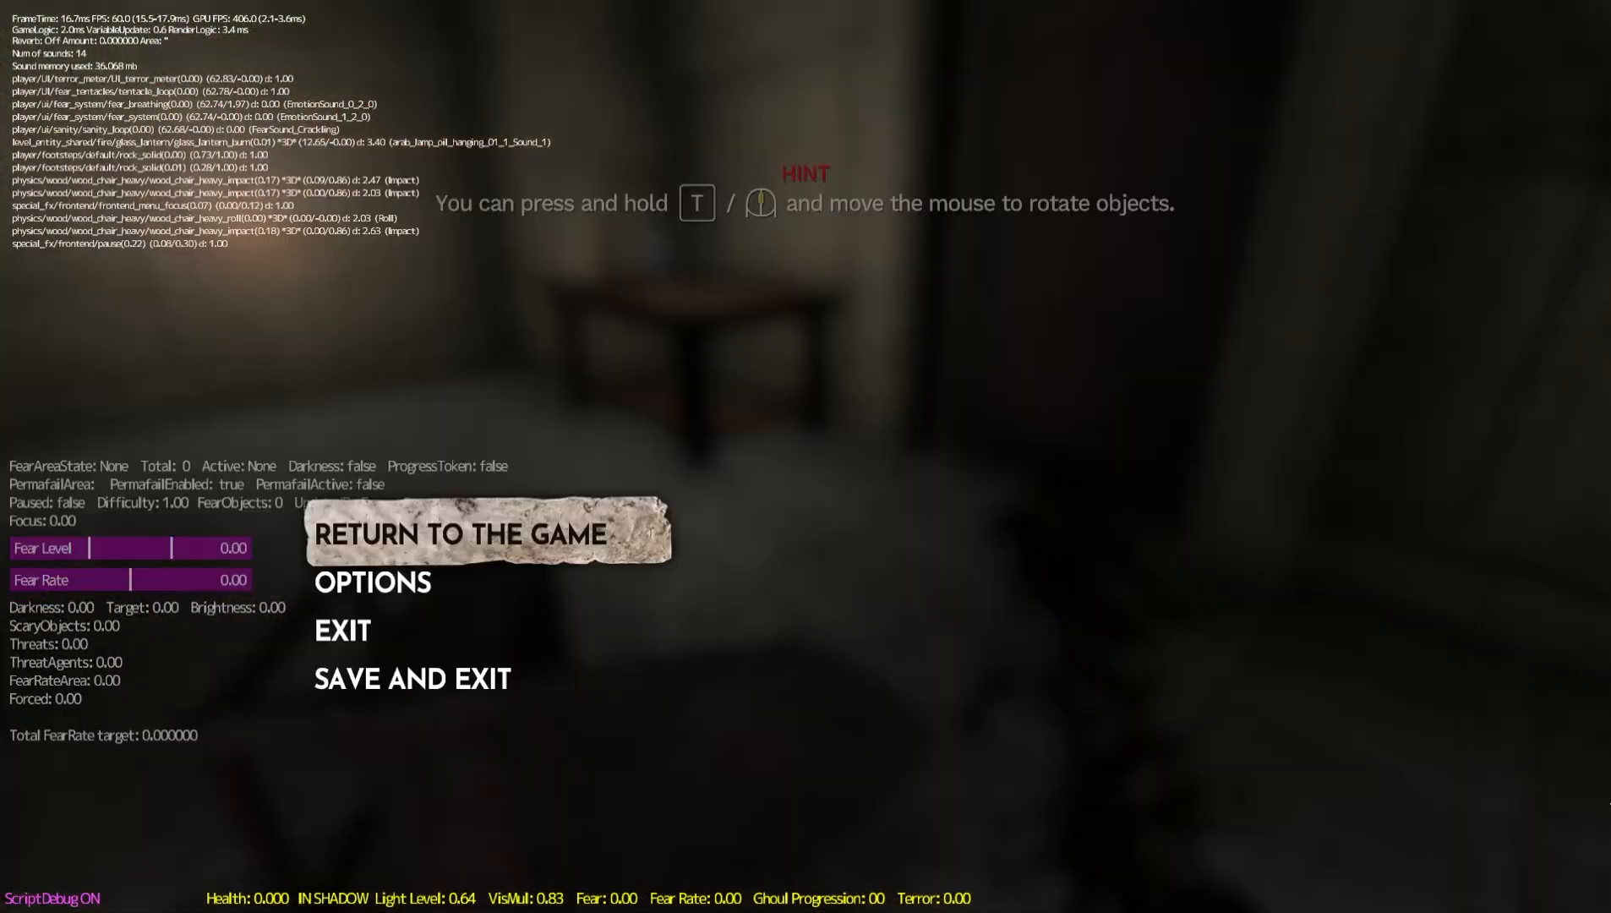